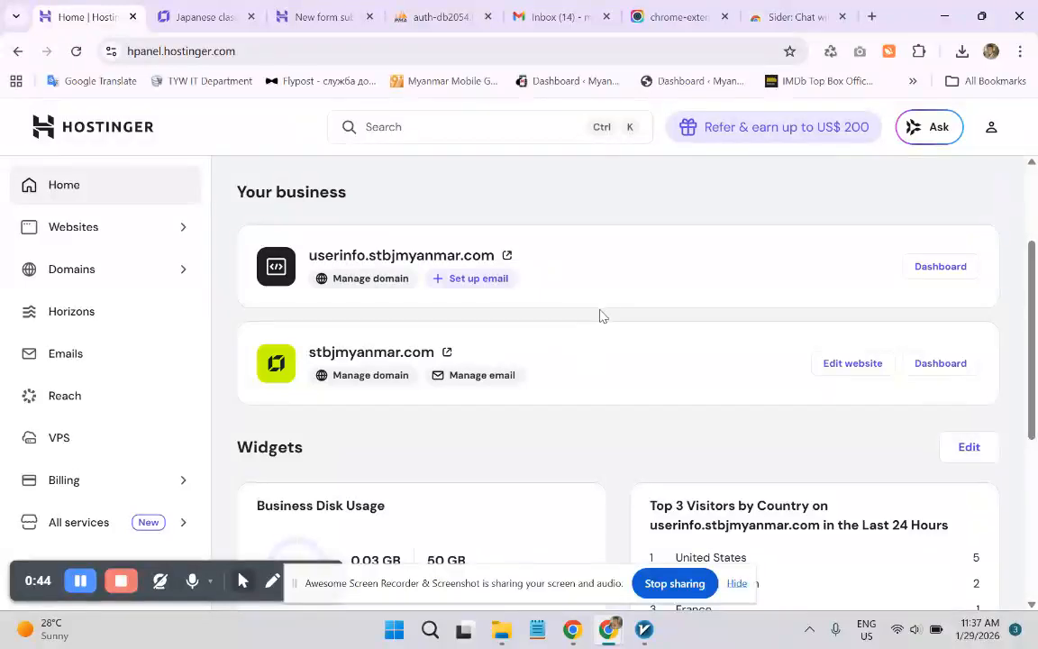
- Review the websites under Your business and the disk usage and top visitors widgets on the hosting home page
scroll(595, 351, down, 1)
scroll(595, 347, up, 1)
scroll(667, 329, down, 1)
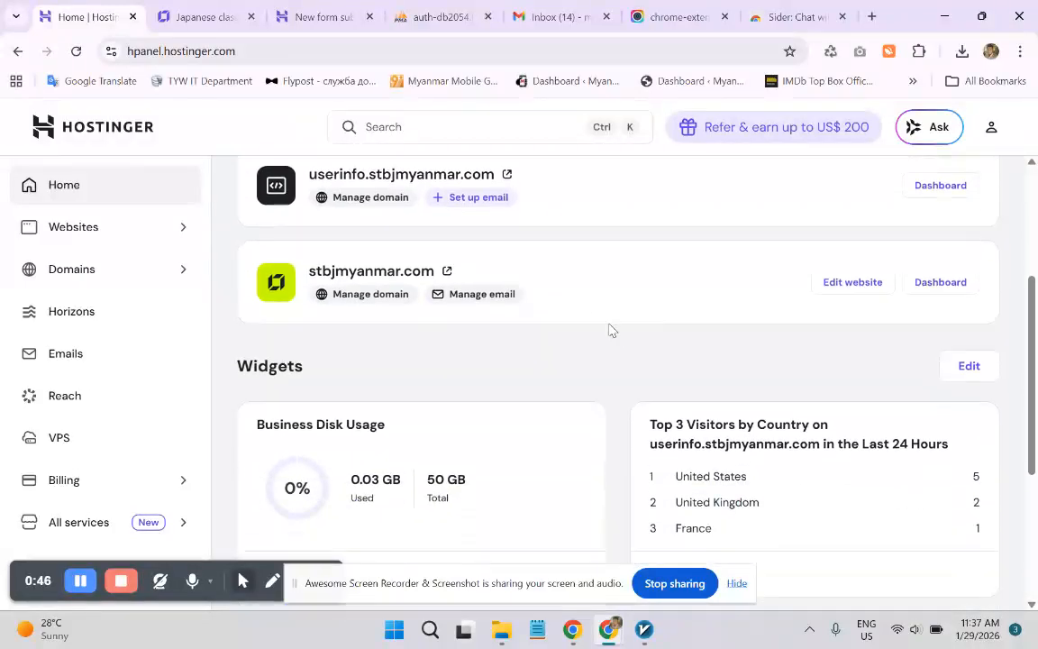
scroll(632, 309, down, 1)
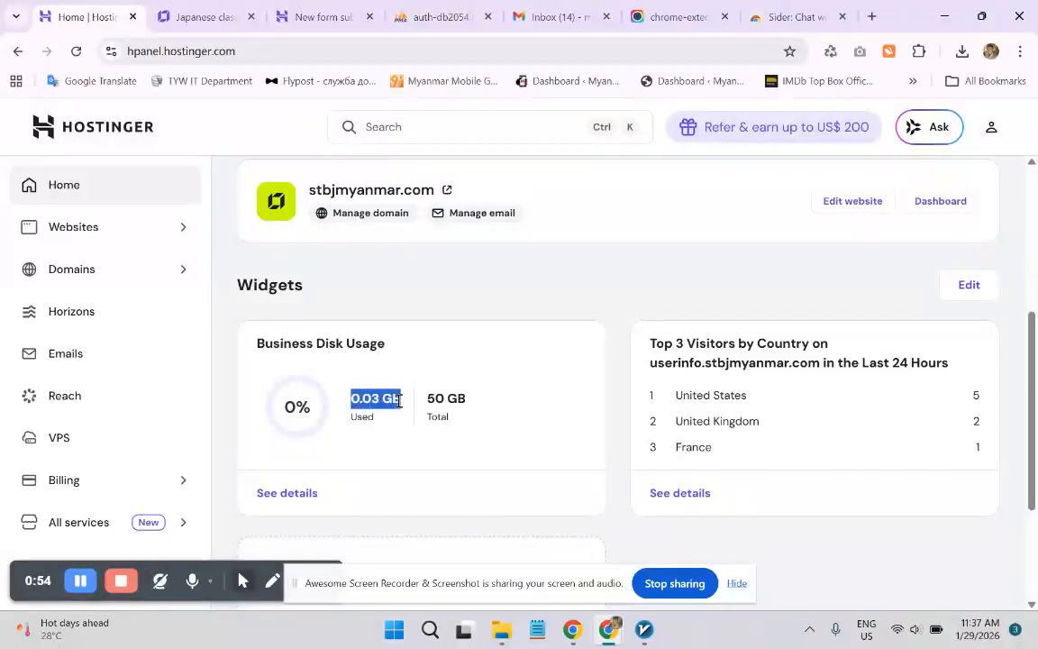
click(423, 331)
scroll(463, 370, down, 2)
scroll(465, 370, up, 2)
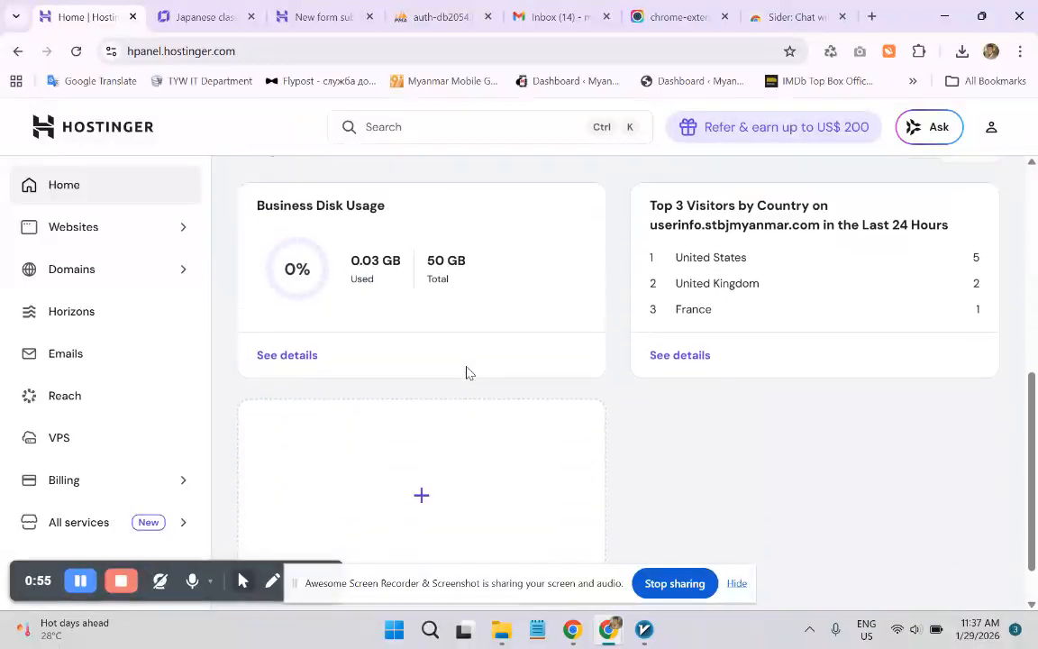
scroll(465, 370, up, 2)
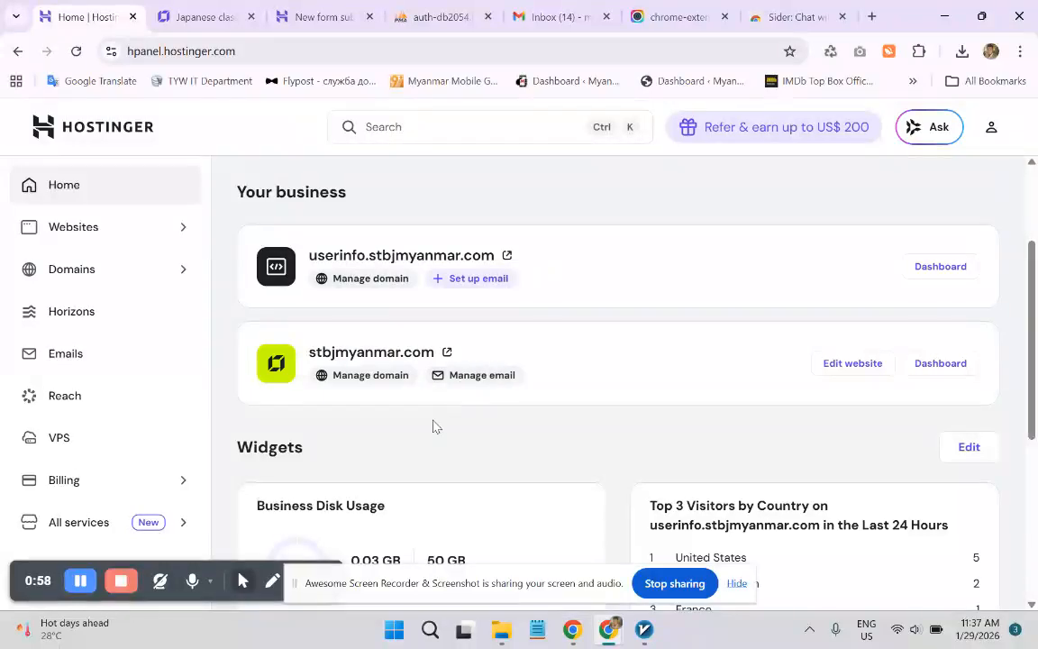
scroll(433, 426, down, 2)
scroll(432, 417, down, 1)
scroll(432, 369, up, 2)
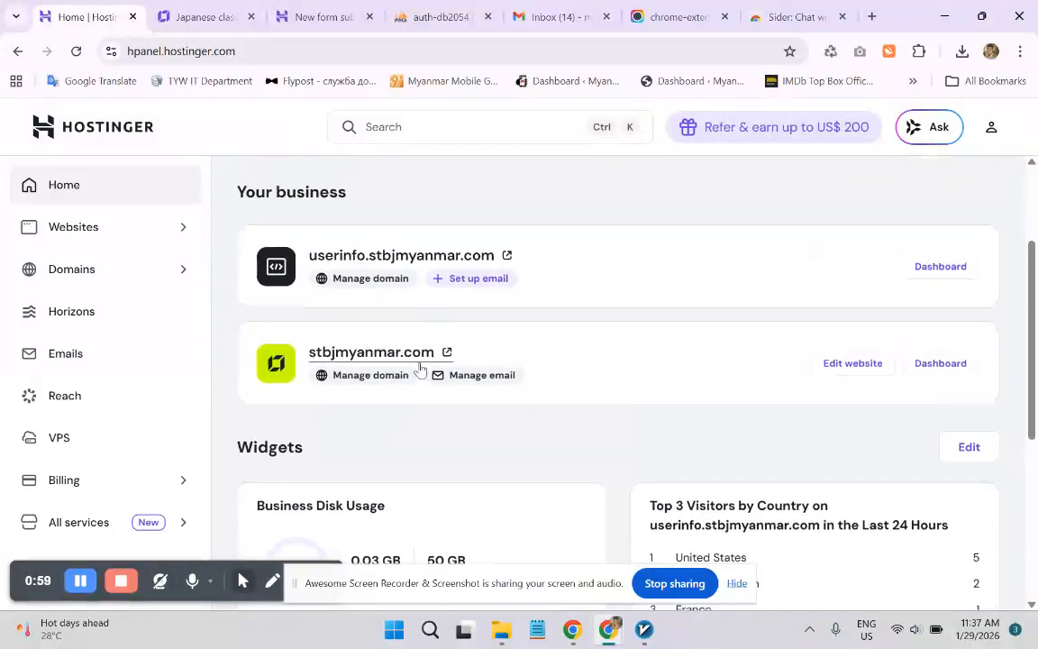
scroll(423, 385, up, 2)
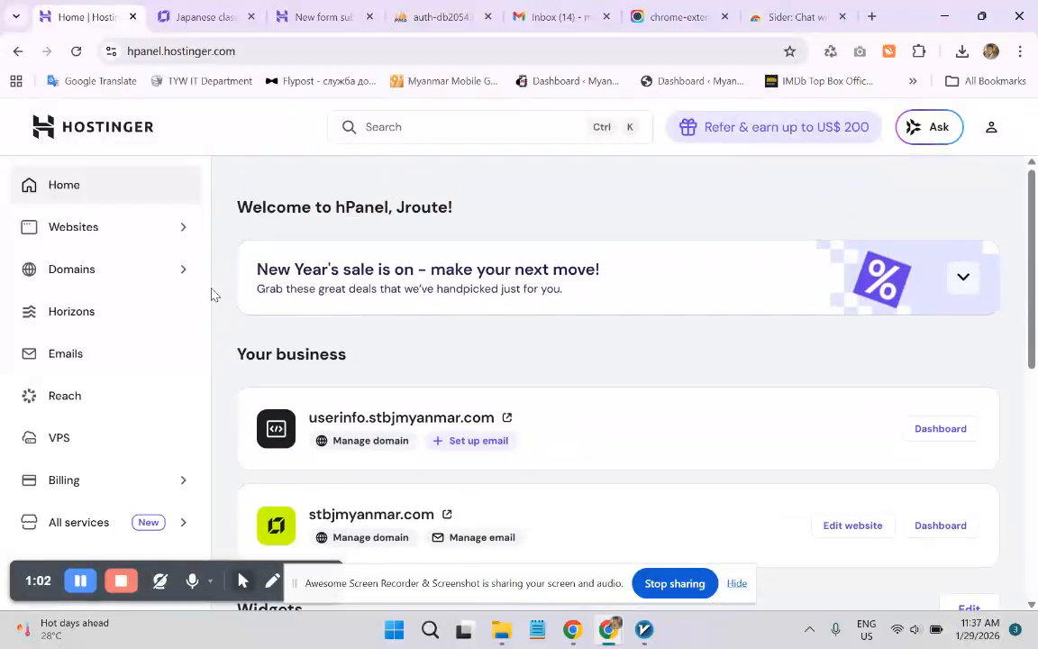
- Open stbjmyanmar.com for editing in the website builder
scroll(458, 337, down, 1)
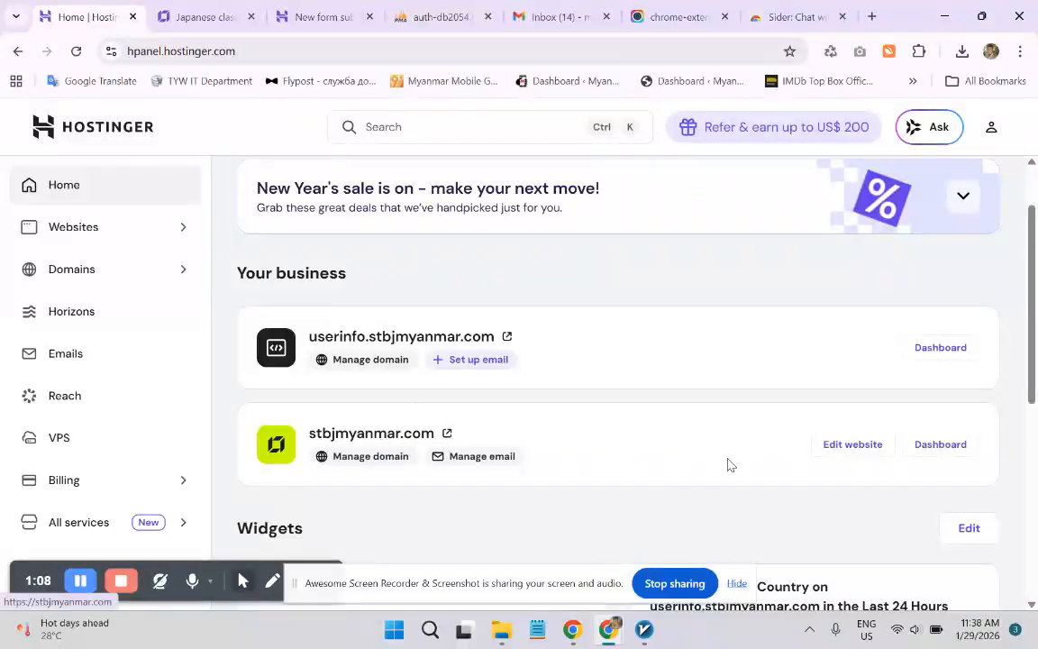
click(844, 447)
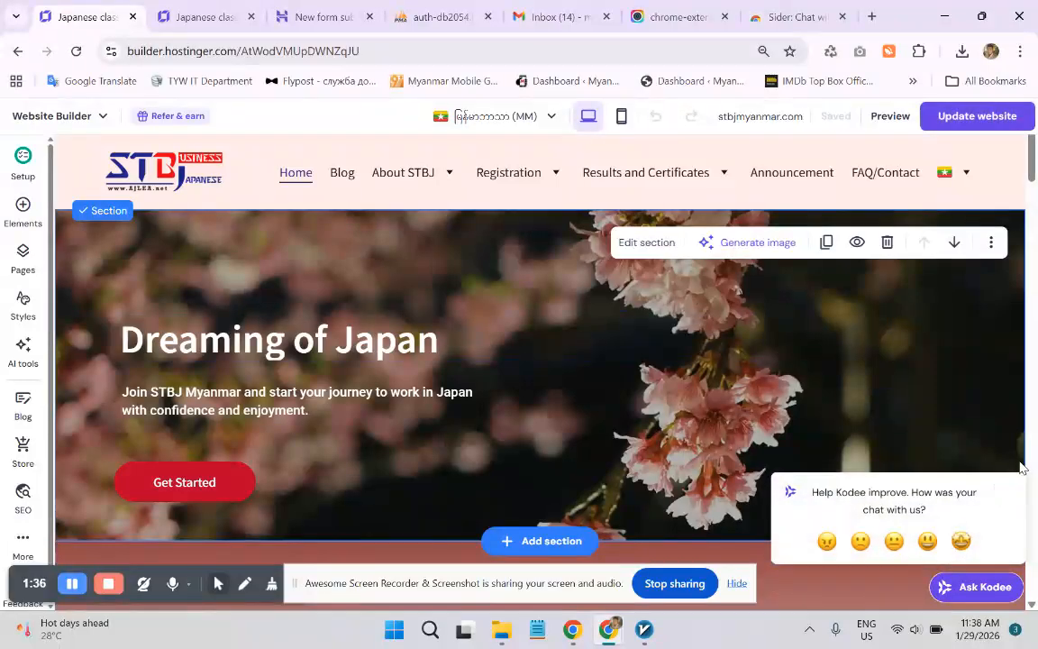
- Clear the Kodee feedback prompt off the page and collapse the assistant's chat window
scroll(718, 351, down, 1)
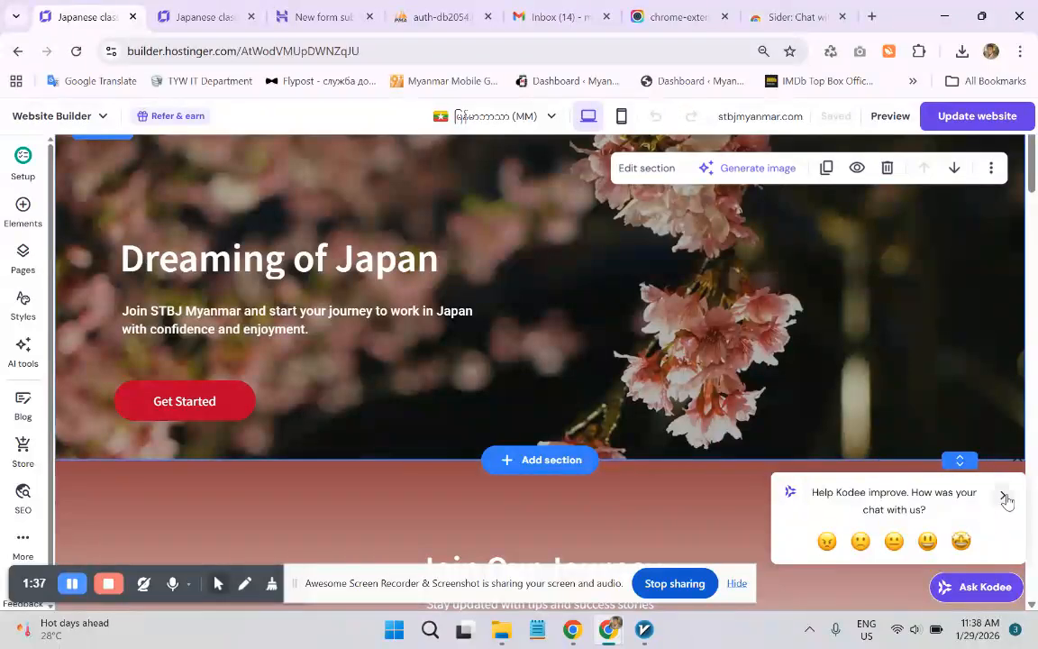
click(1004, 498)
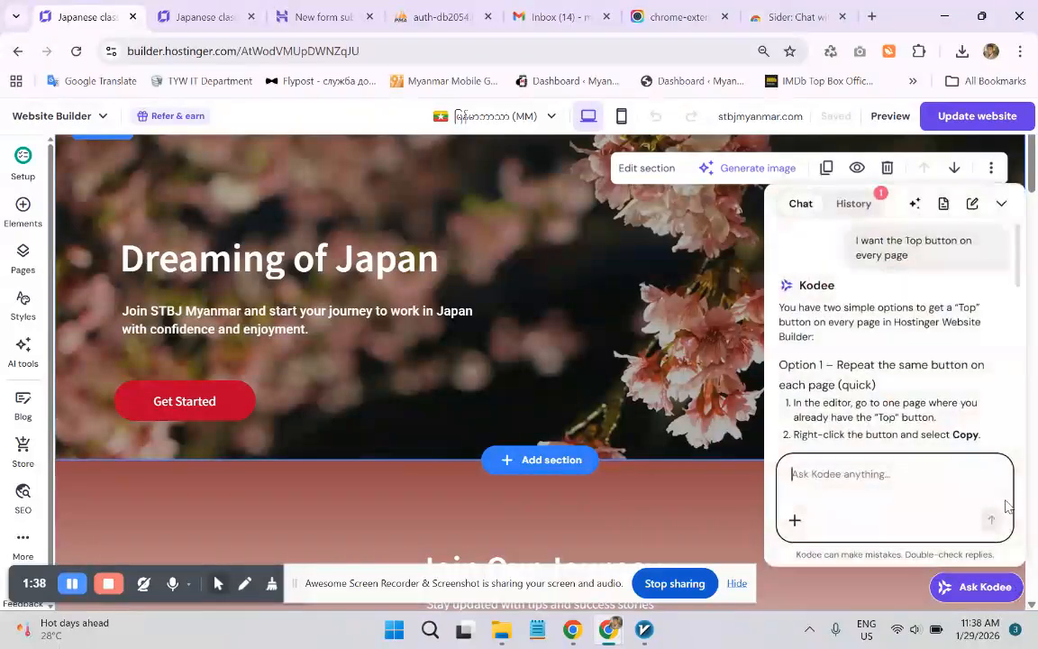
click(1000, 202)
scroll(536, 408, up, 1)
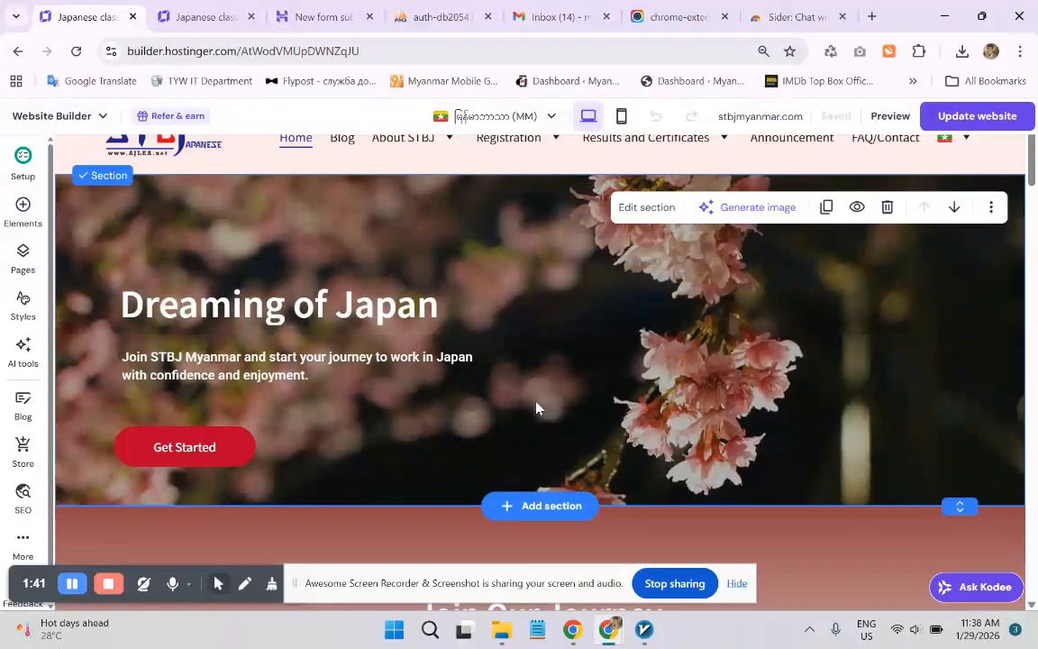
scroll(501, 368, up, 1)
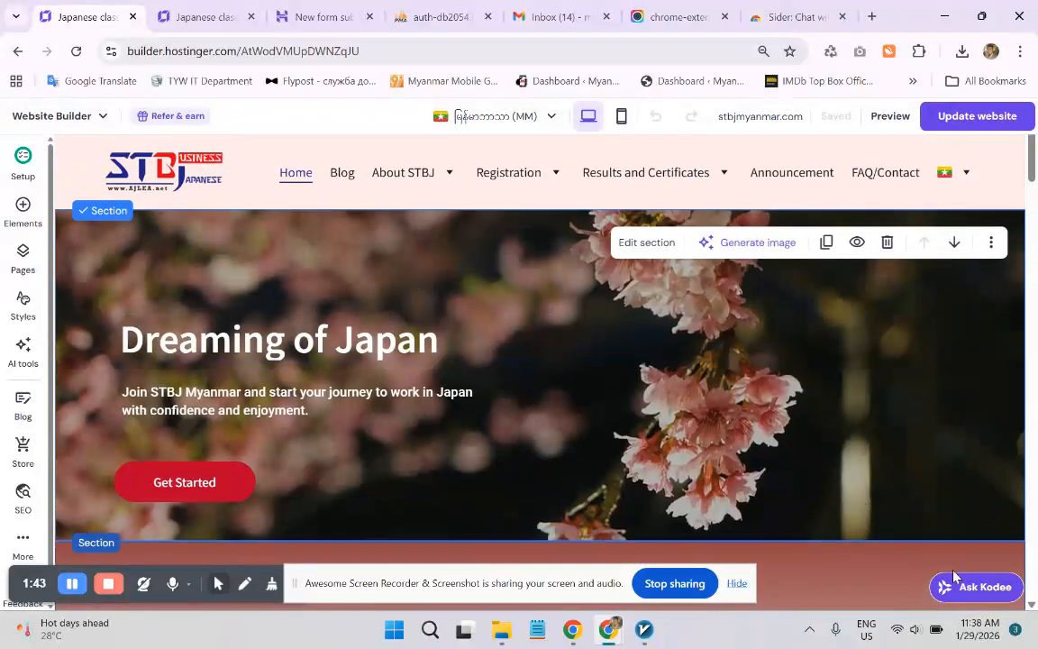
- Open the Kodee assistant, view its chat and history, and hide it again
click(978, 587)
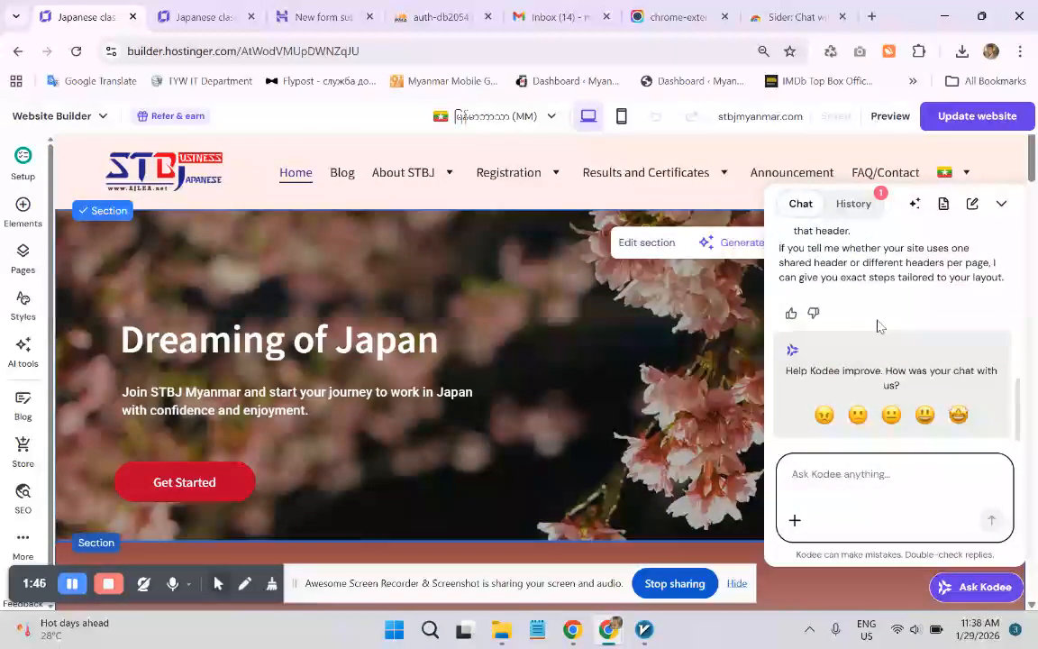
click(857, 469)
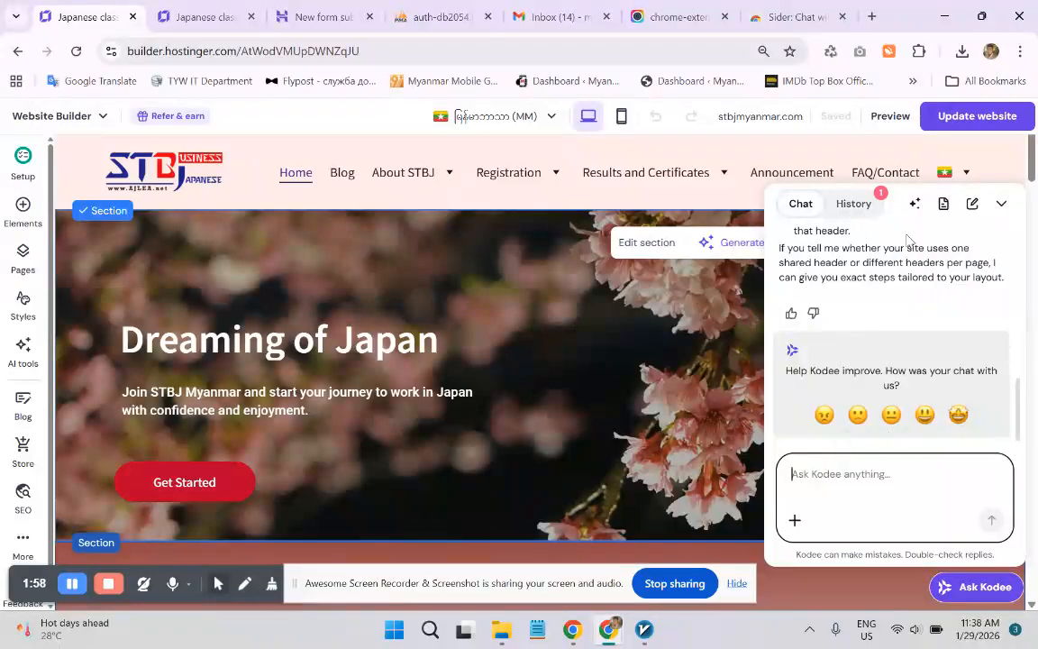
click(873, 210)
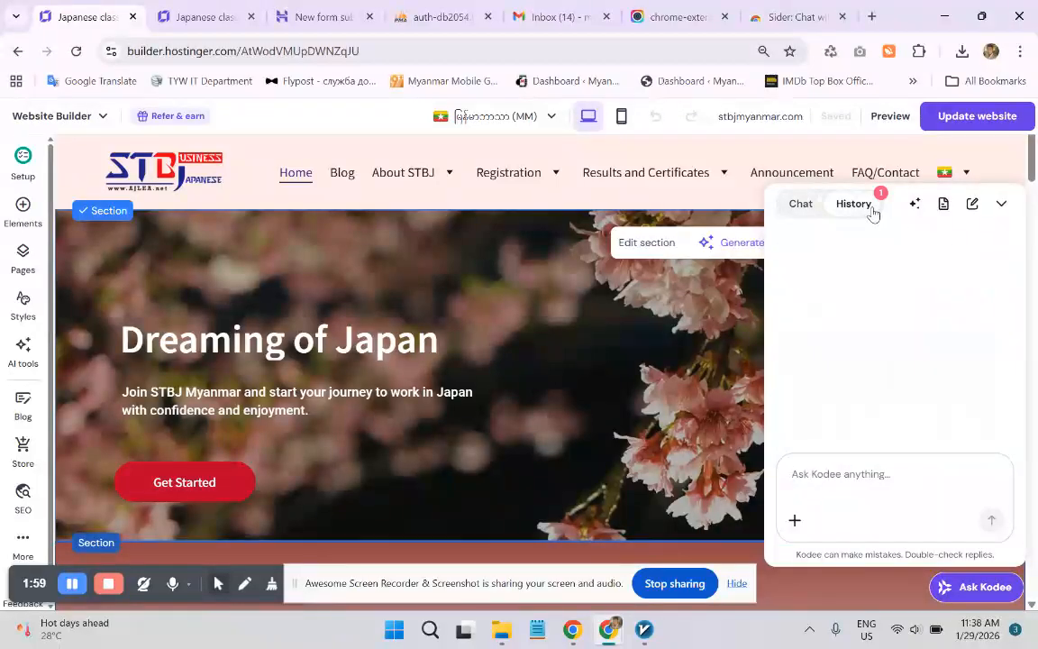
click(801, 205)
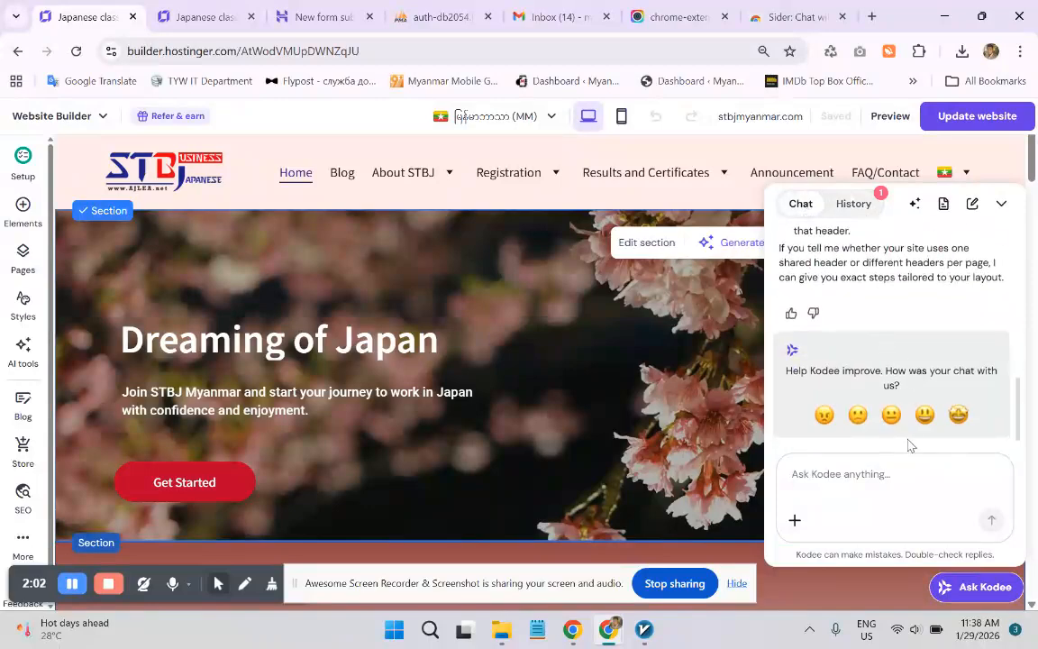
click(873, 474)
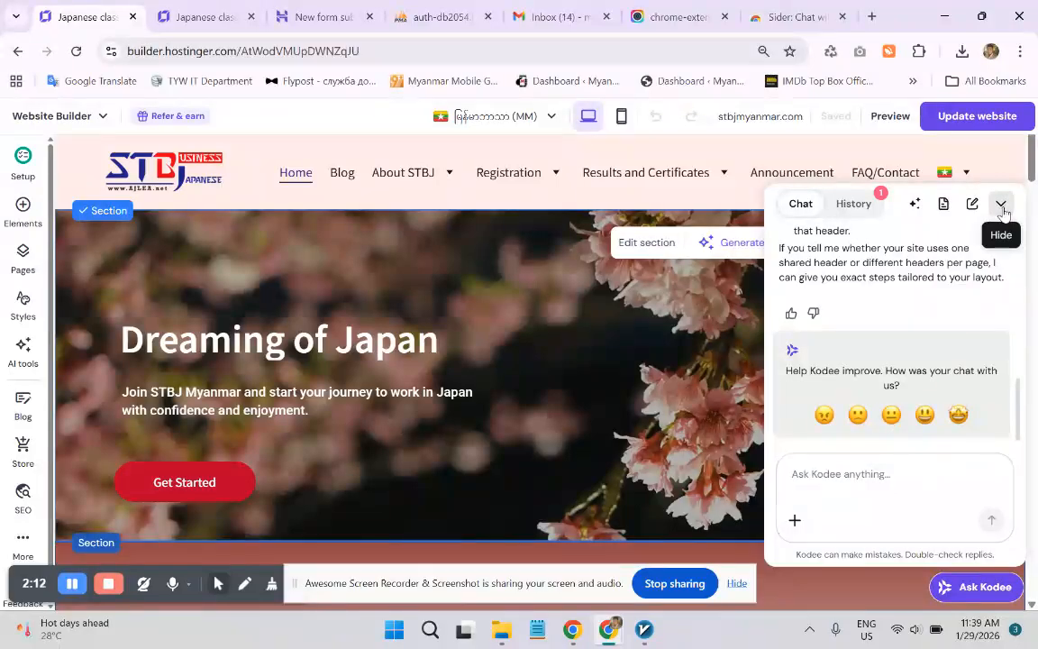
click(1001, 206)
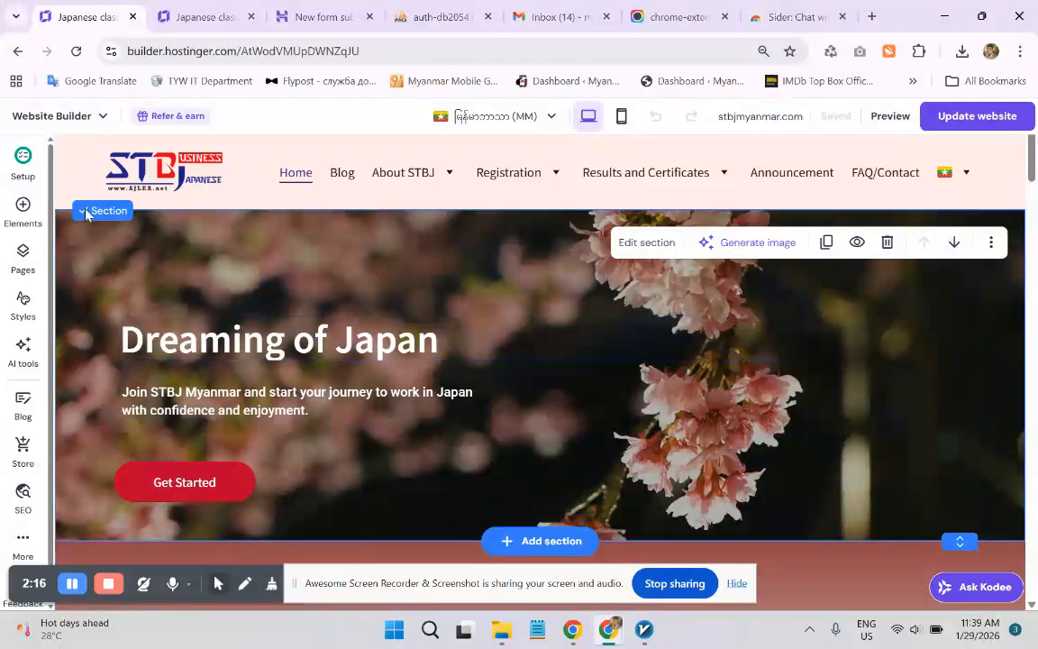
- Open the settings of the "Dreaming of Japan" section and switch its background from image to video
scroll(389, 245, down, 3)
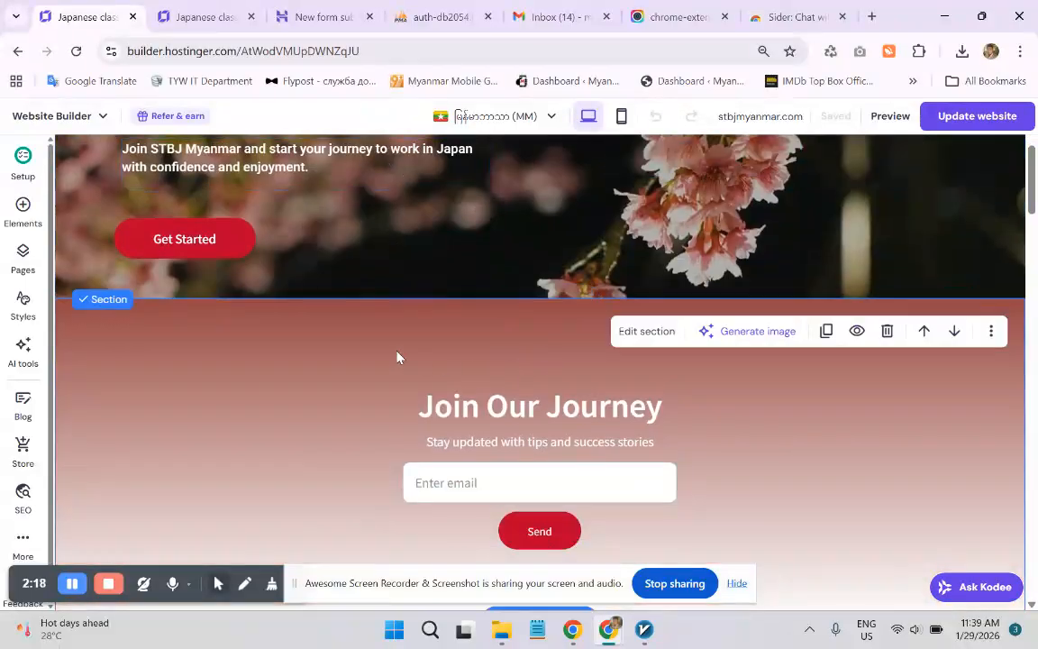
scroll(382, 354, down, 15)
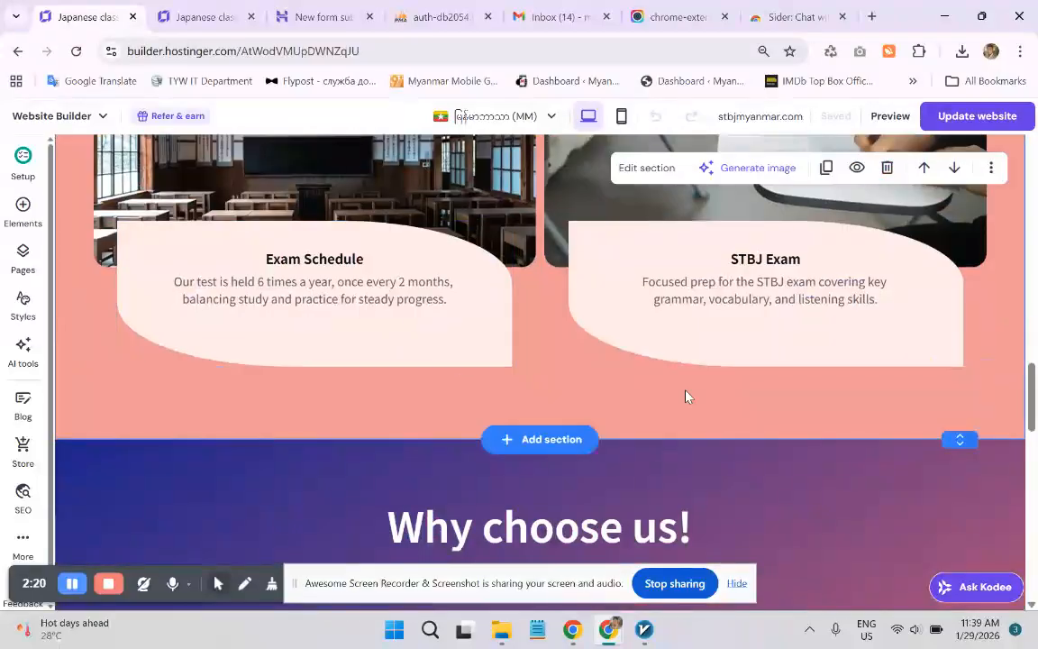
drag(1033, 396, 1032, 155)
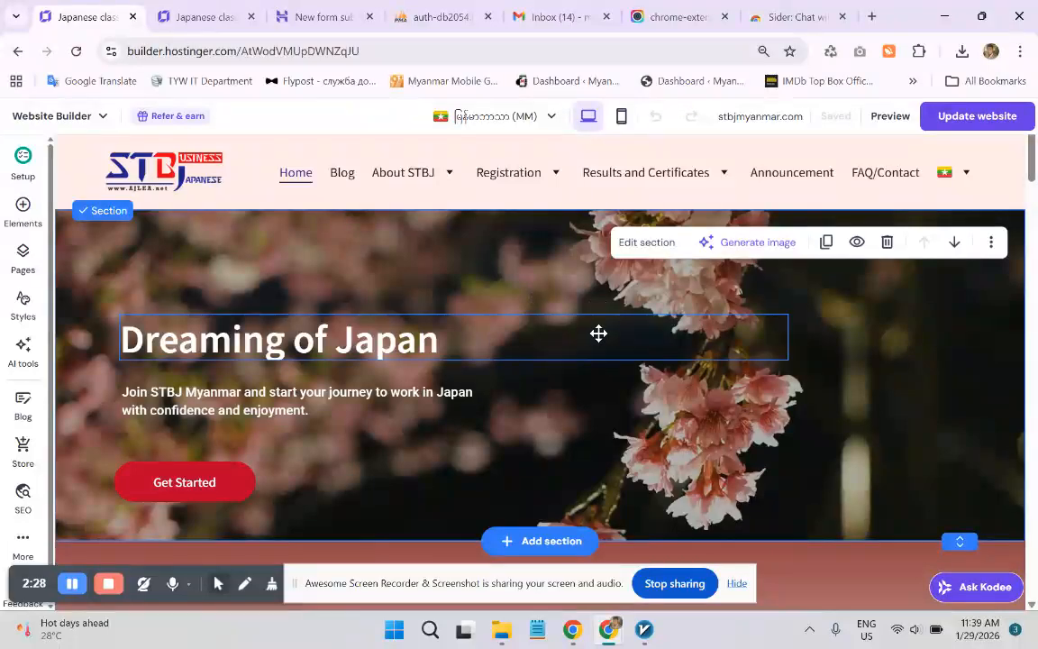
click(639, 243)
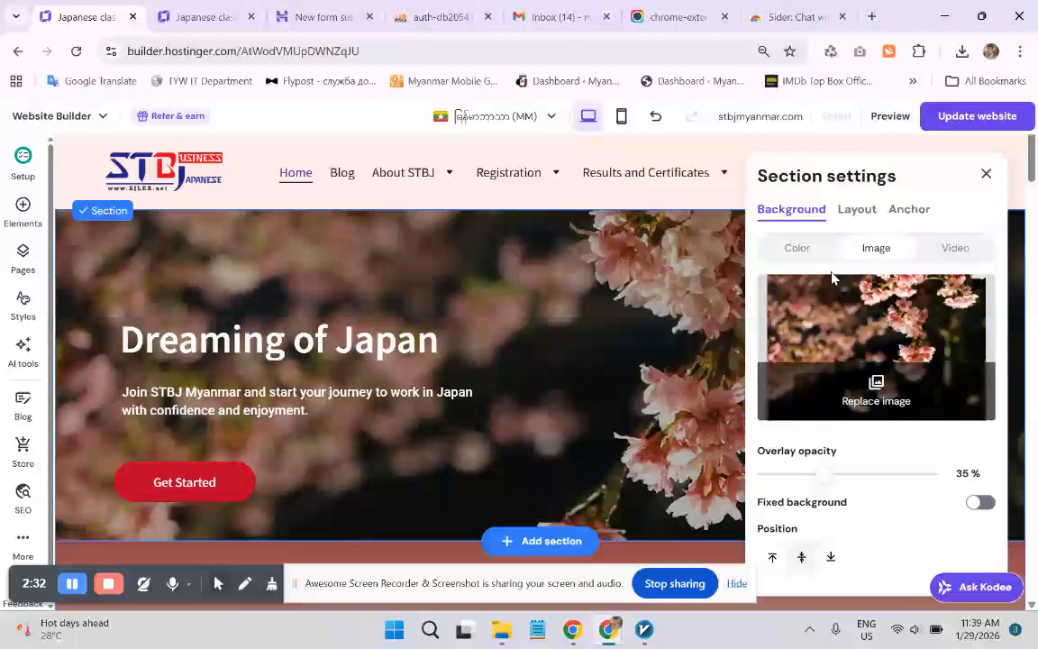
scroll(711, 315, down, 1)
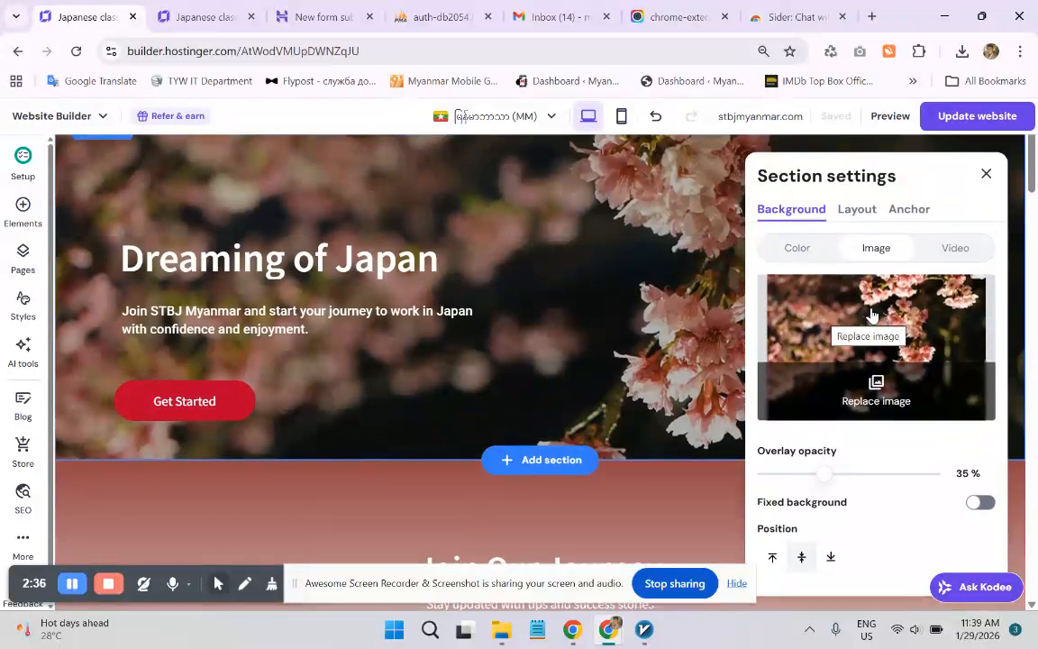
click(953, 257)
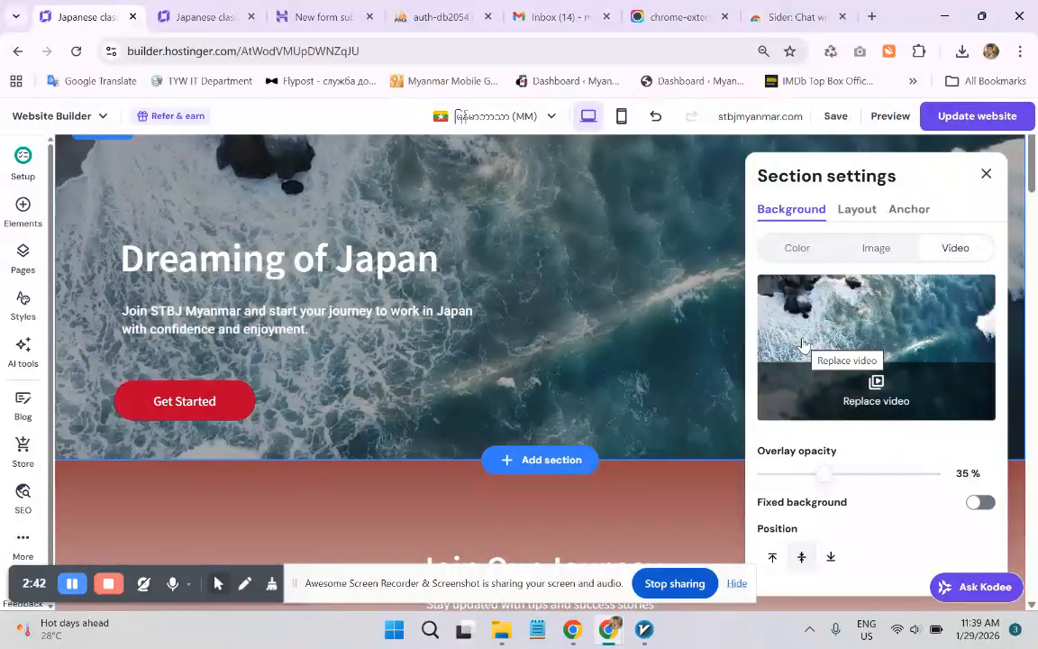
- Browse the library of free replacement background videos, preview the forest stream waterfall clip, and close the library without choosing one
scroll(579, 349, up, 1)
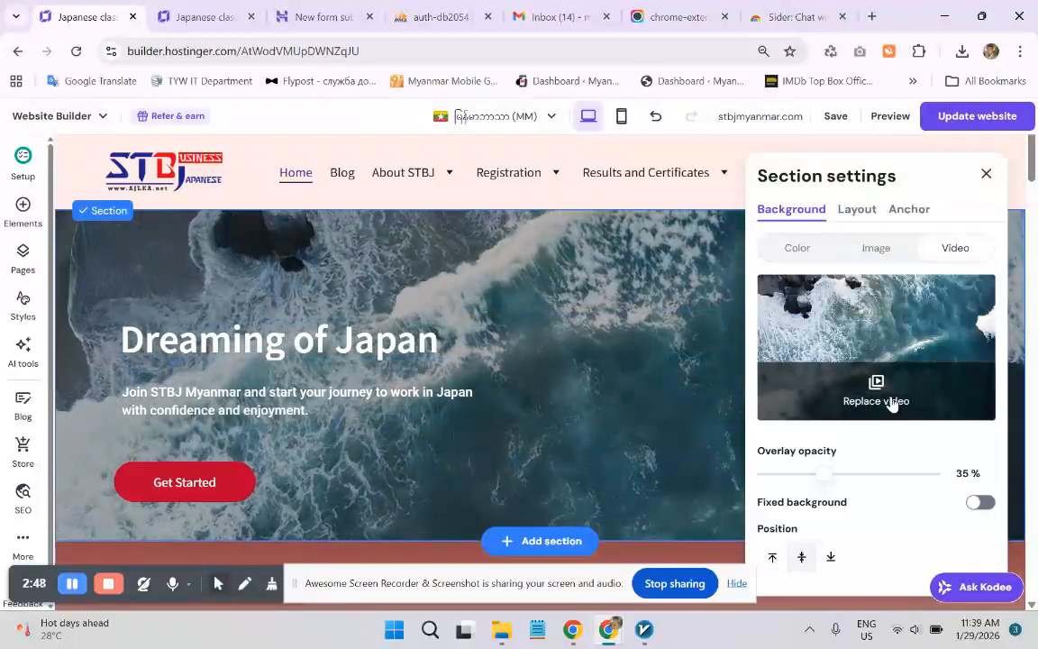
click(890, 402)
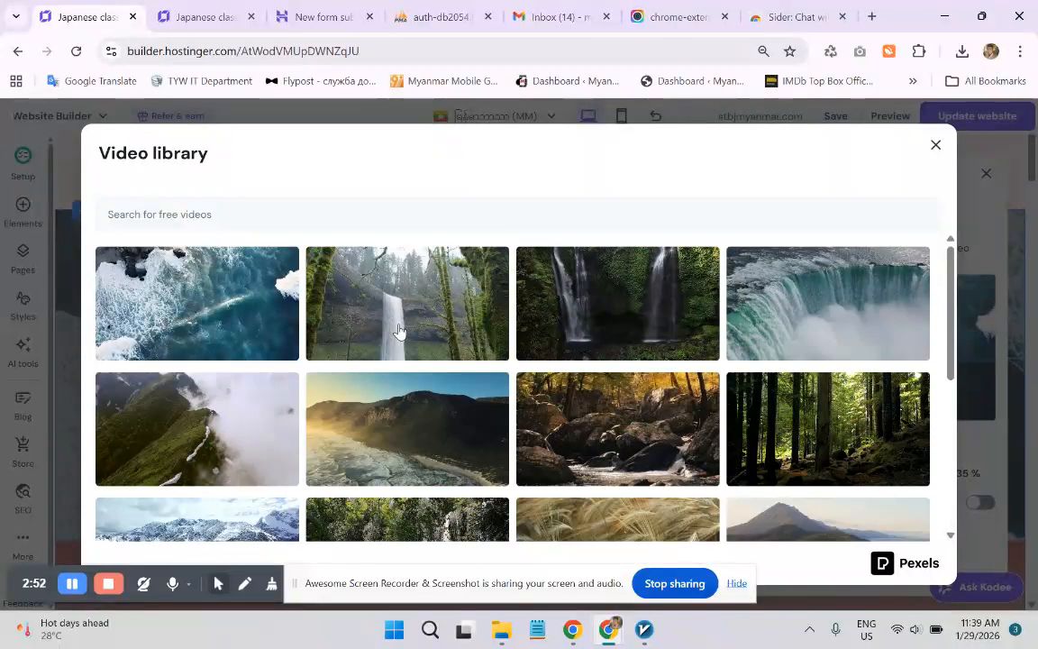
click(324, 215)
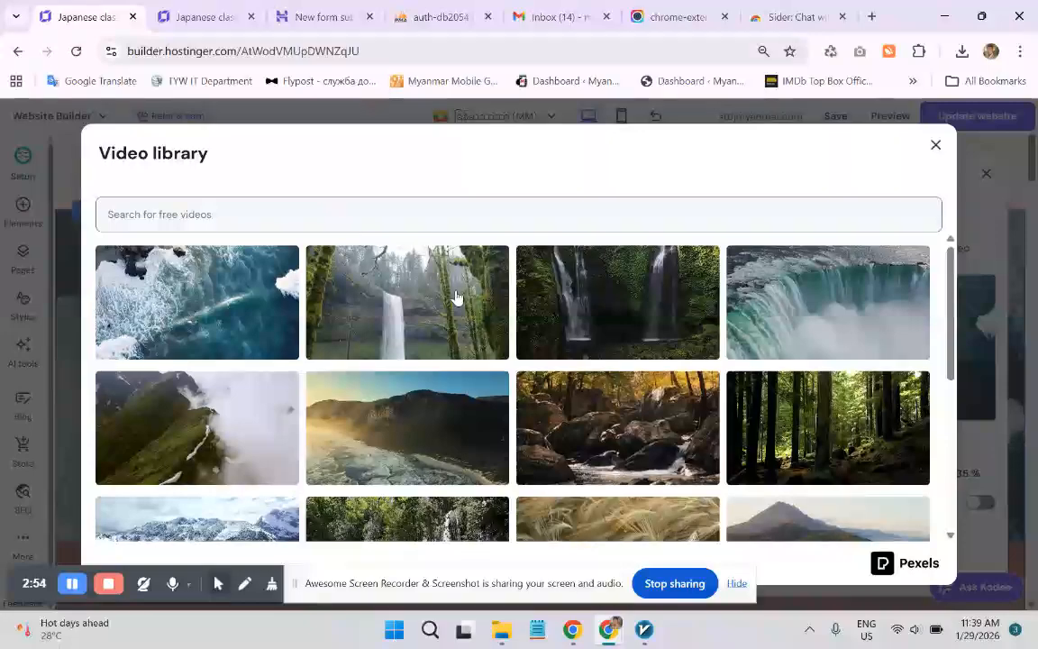
scroll(458, 303, down, 4)
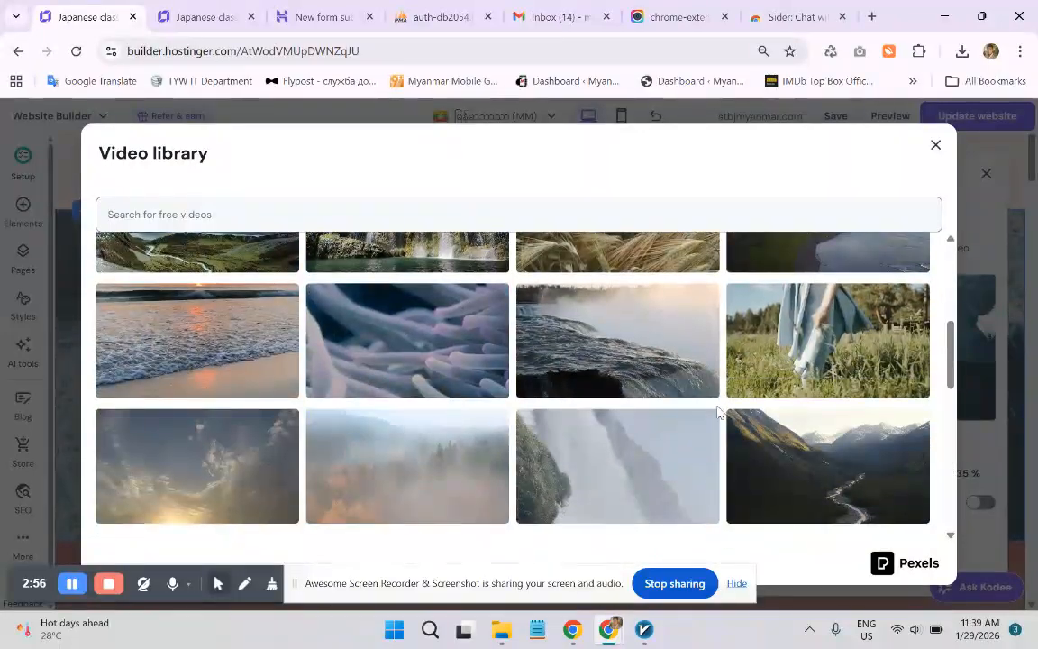
scroll(718, 411, down, 3)
scroll(577, 395, down, 3)
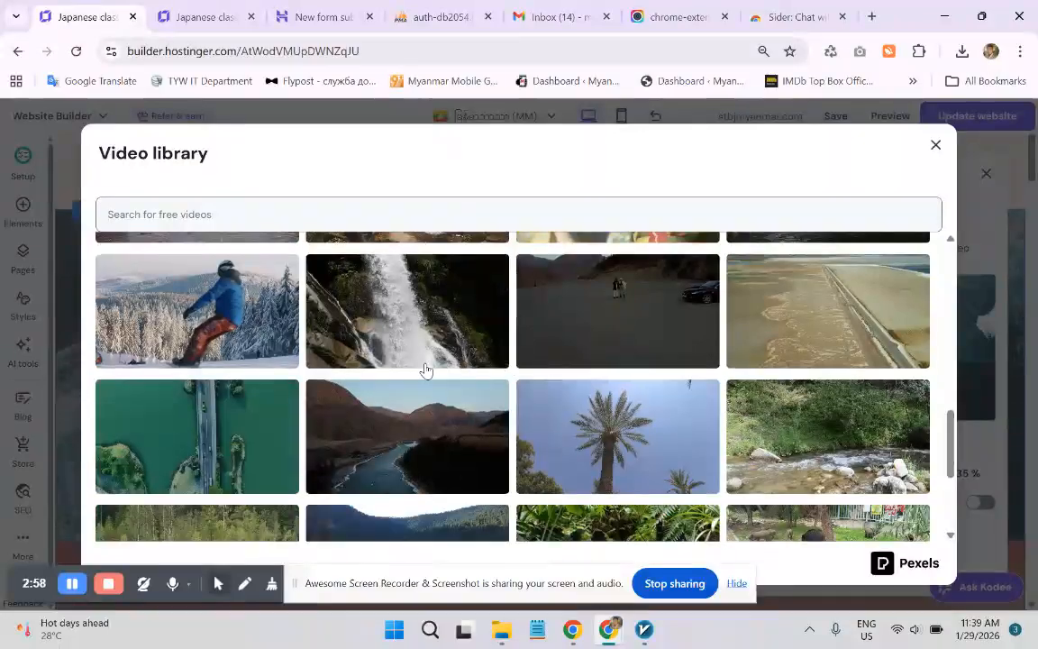
scroll(426, 369, up, 2)
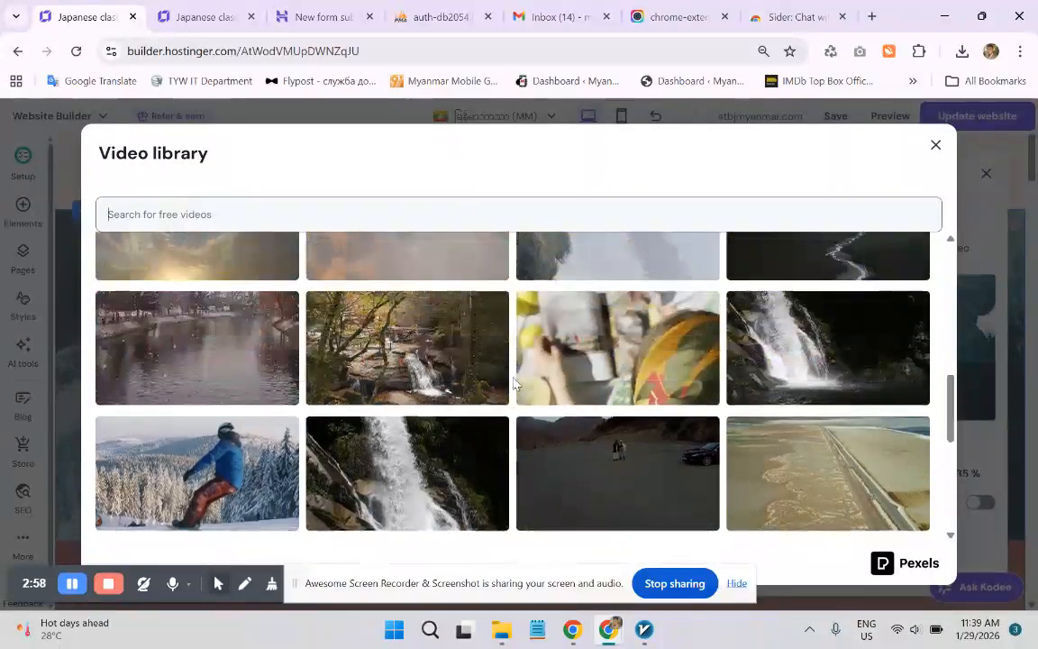
click(410, 337)
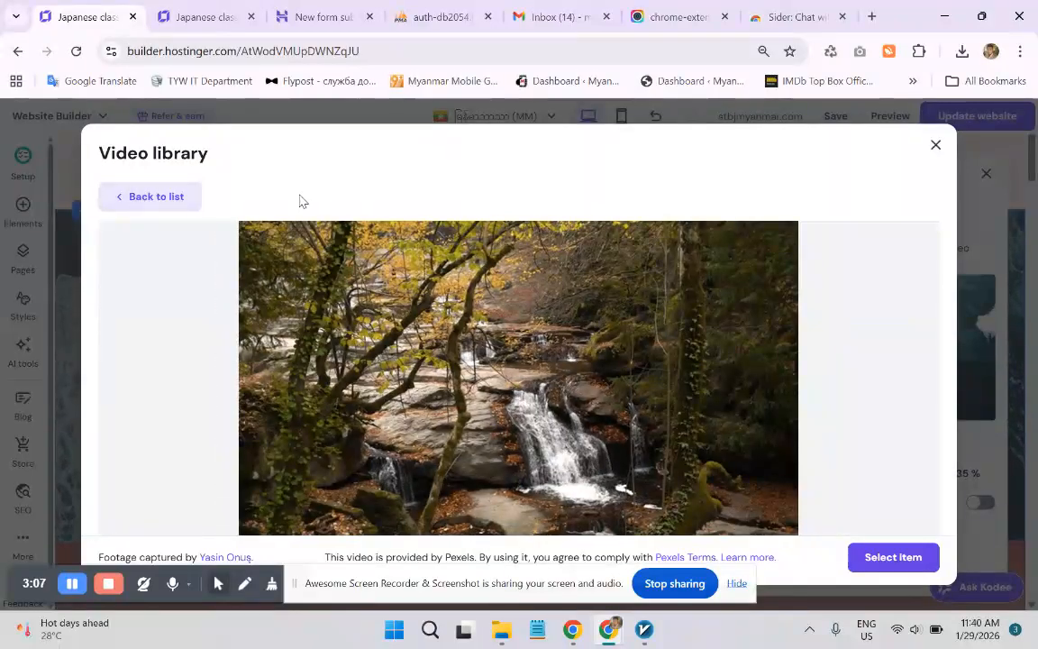
click(168, 200)
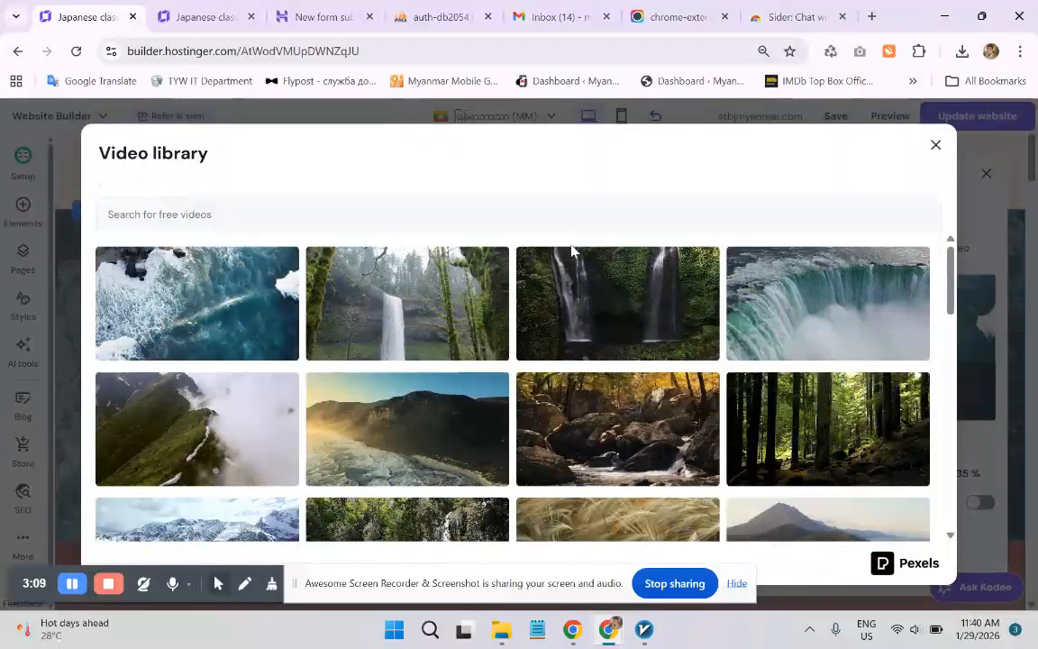
click(937, 152)
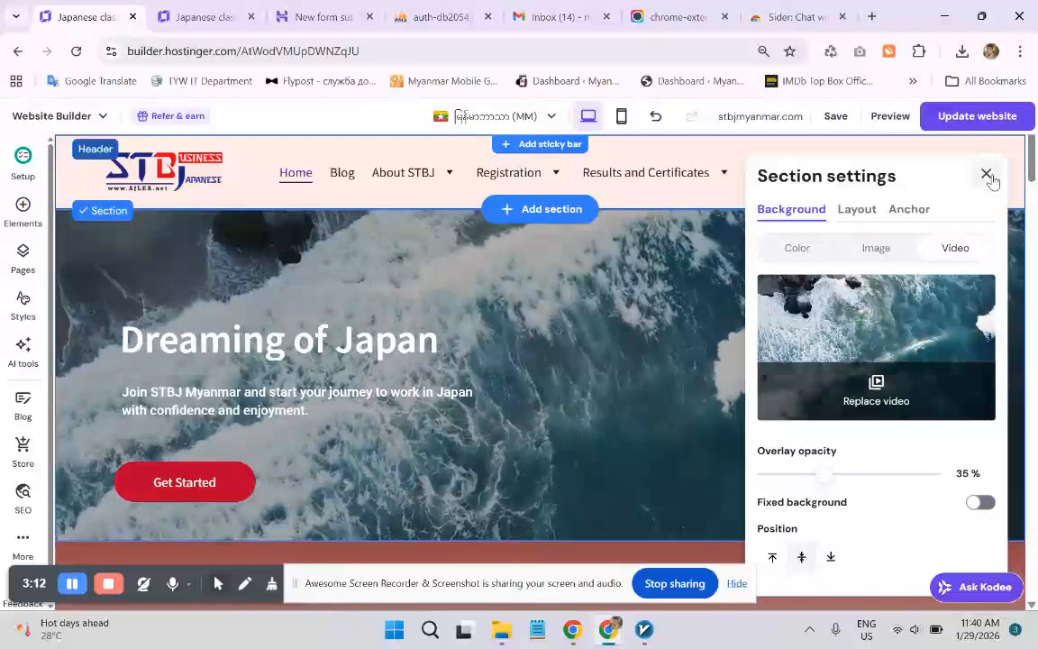
- Switch the "Dreaming of Japan" section's background to the image and back to the video
click(876, 251)
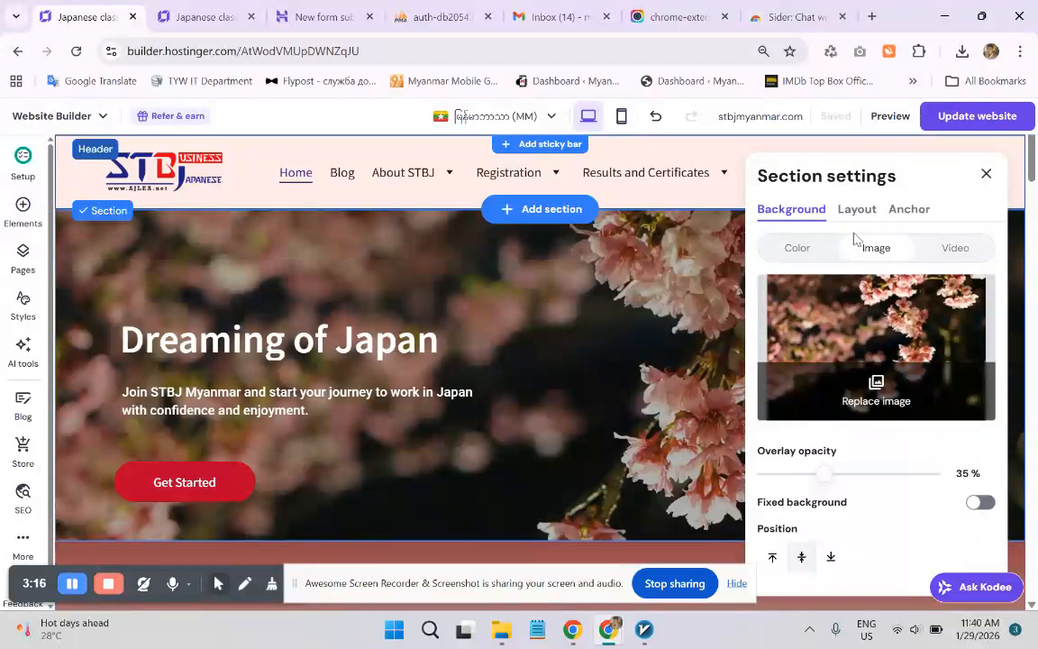
click(957, 248)
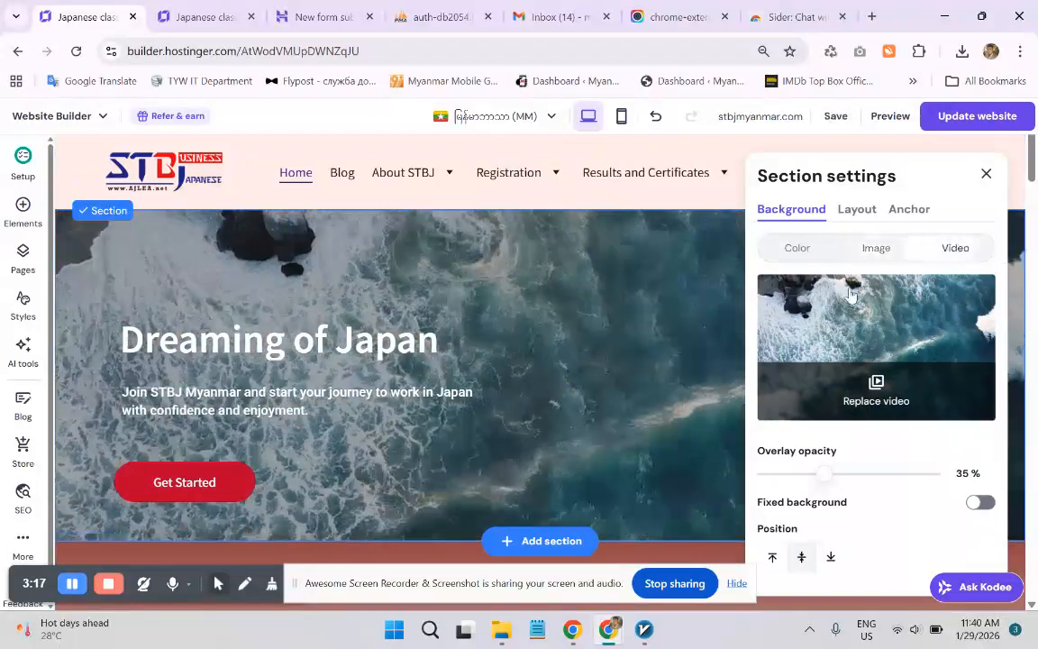
- Close the section settings and look over the "Dreaming of Japan" section with its video background
click(986, 174)
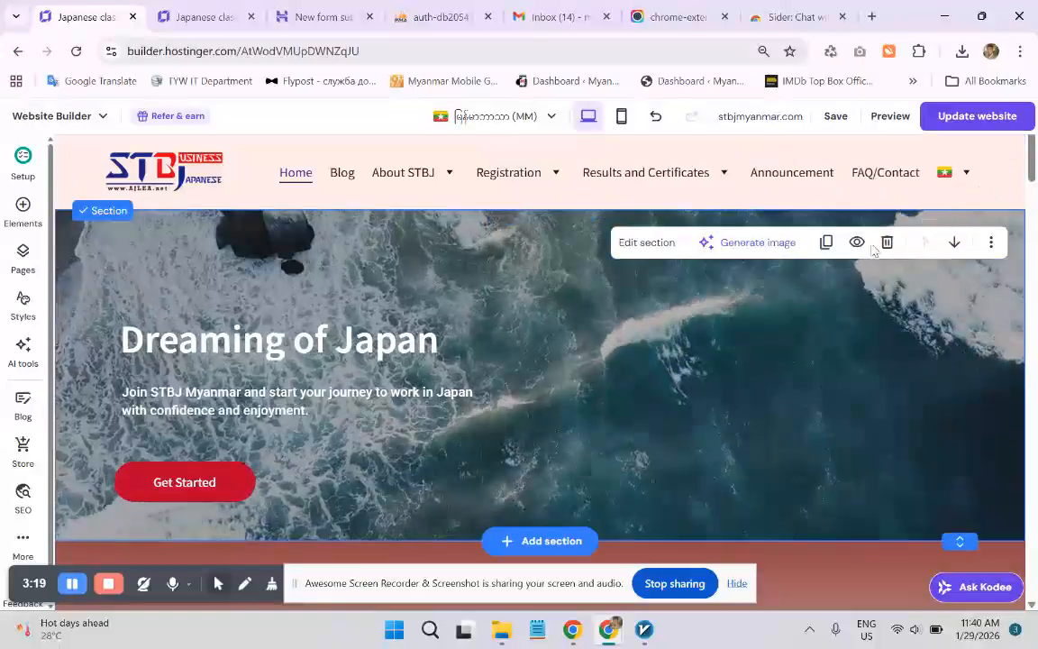
scroll(234, 311, down, 2)
scroll(265, 320, up, 2)
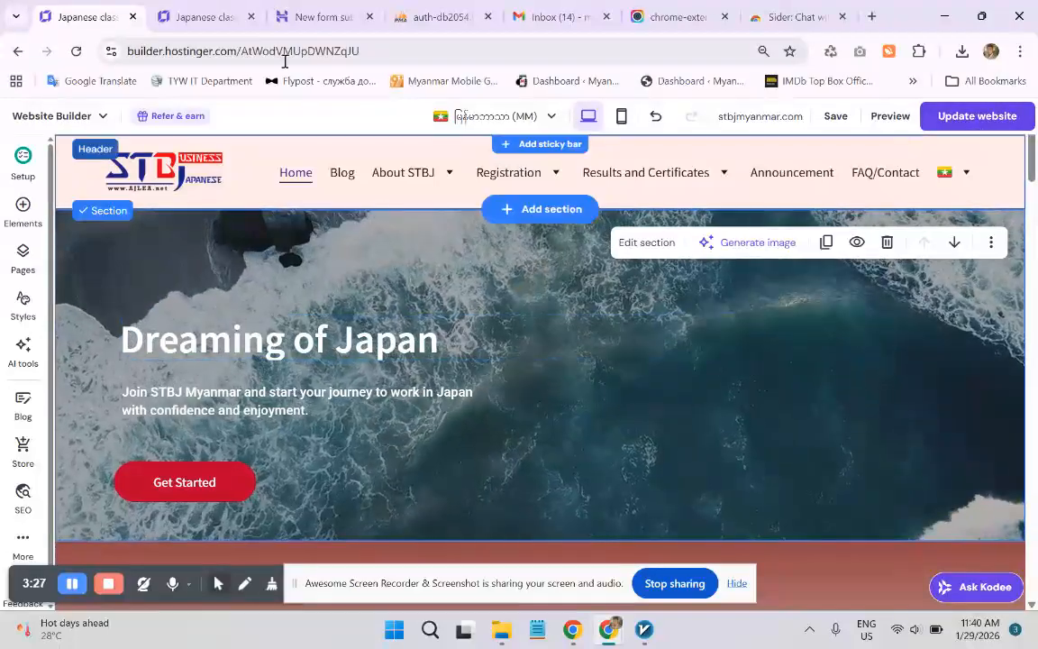
- Open stbjmyanmar.com in a new browser tab and place that tab directly after the builder's tab
click(871, 16)
click(603, 42)
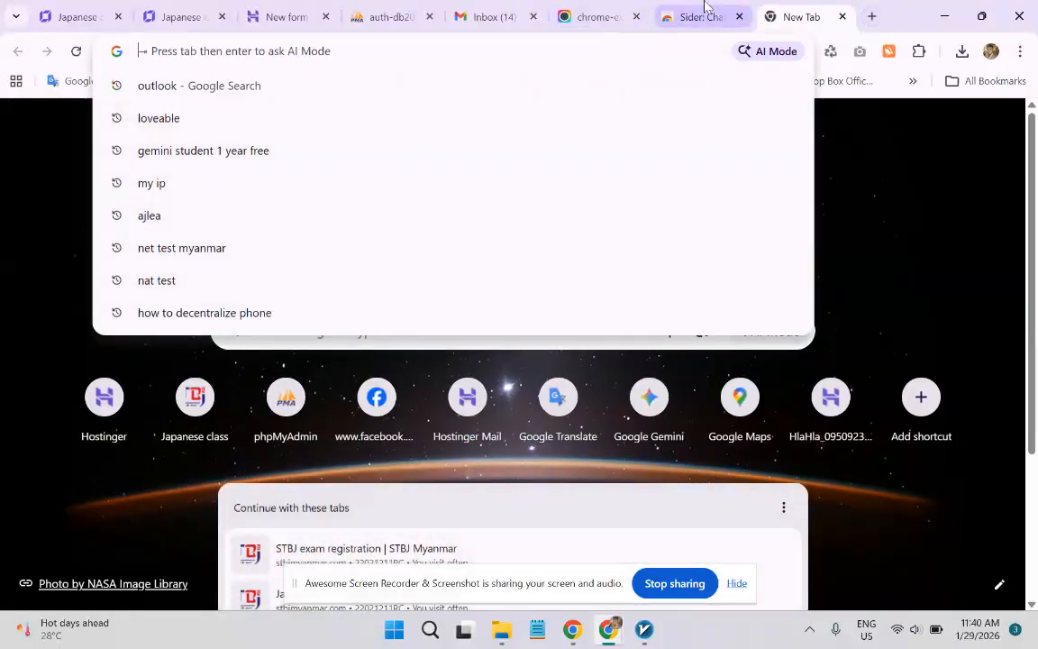
text(stbjmyanmar.com)
key(Return)
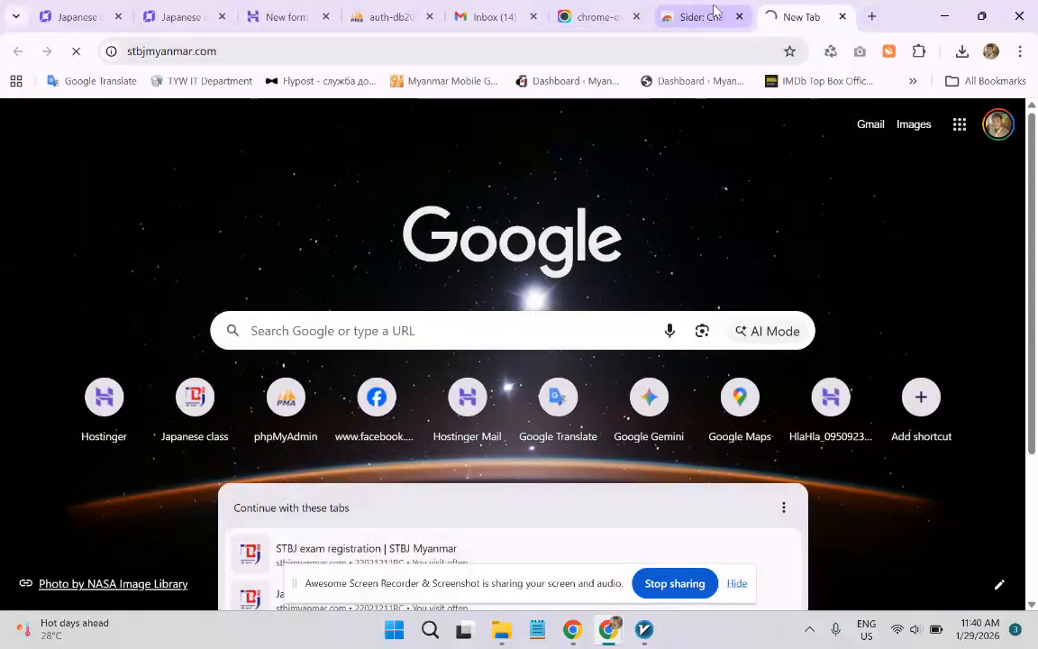
drag(805, 16, 185, 16)
- Compare the hero section in the builder with the one on the live stbjmyanmar.com home page, ending in the builder
click(113, 11)
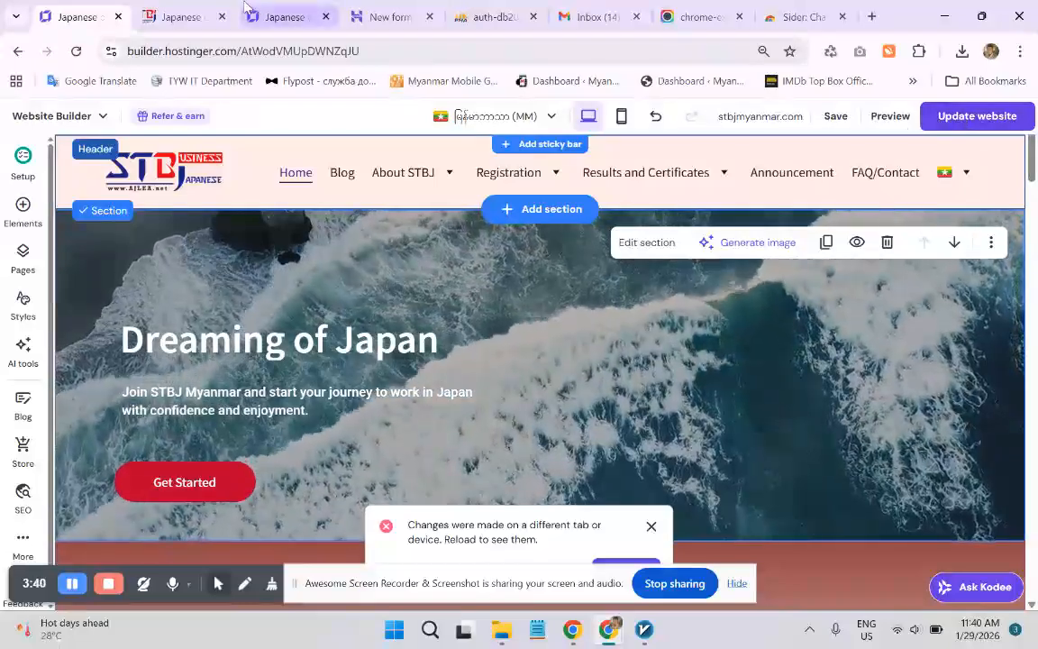
click(185, 16)
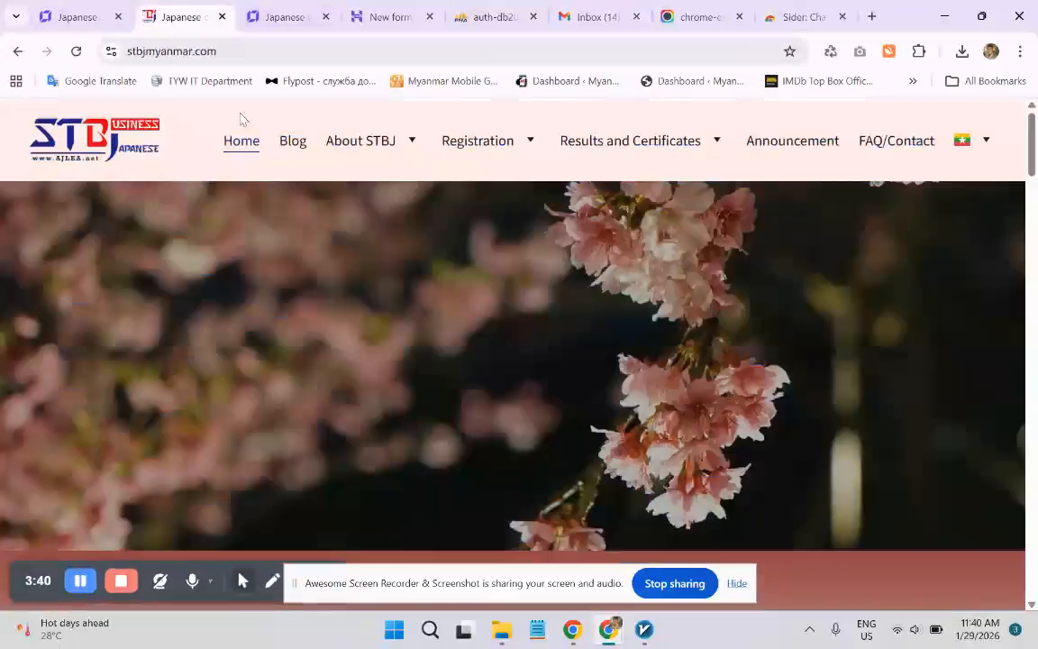
click(74, 15)
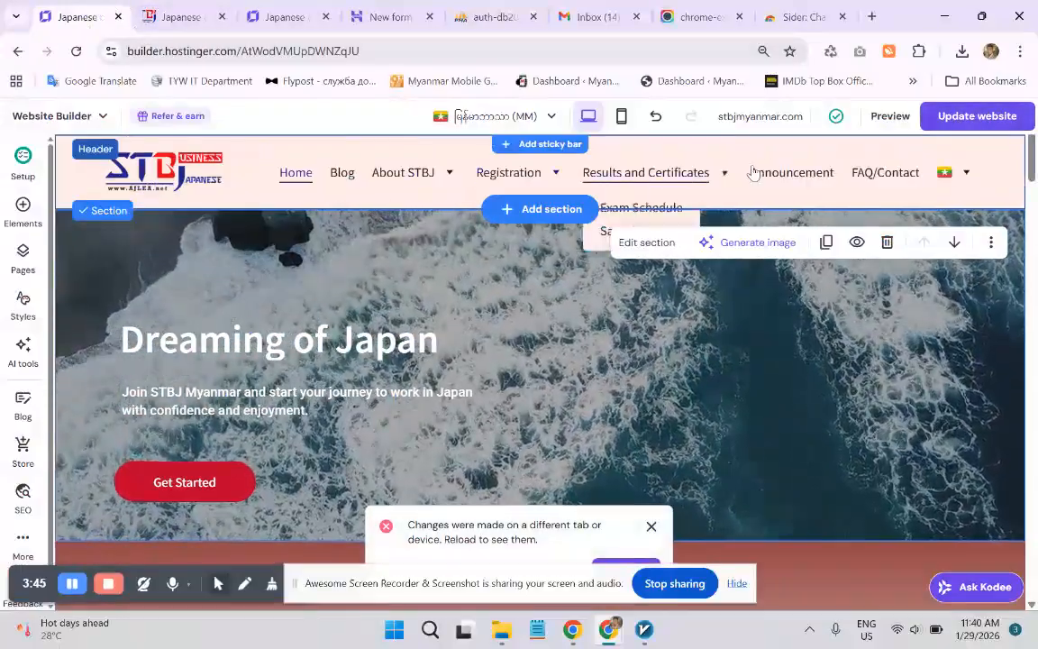
mouse_move(836, 121)
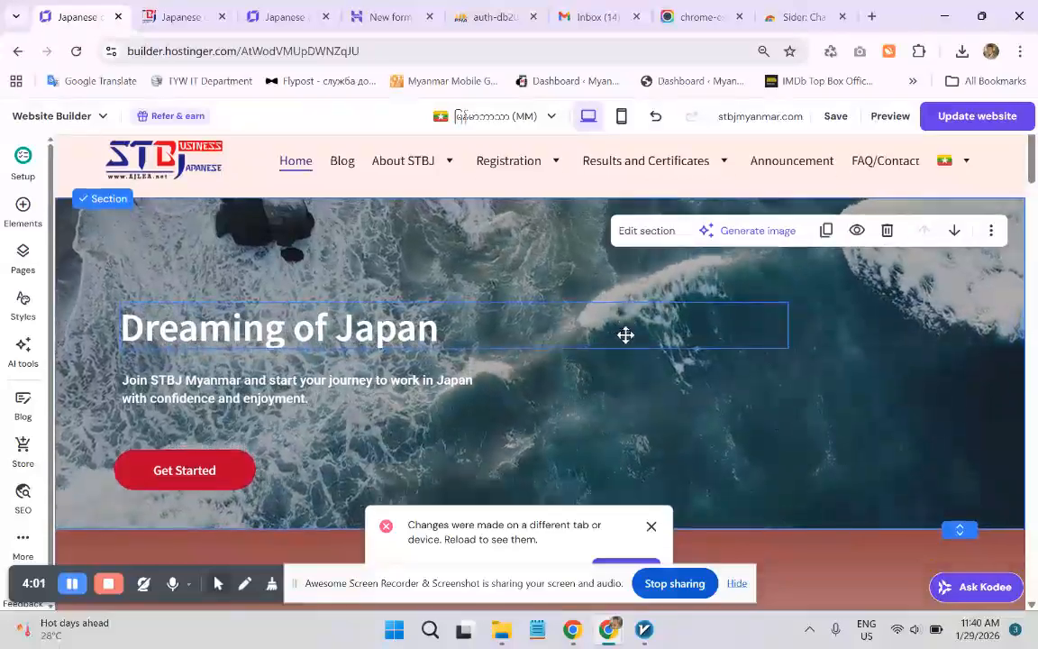
scroll(624, 333, down, 6)
scroll(668, 378, up, 3)
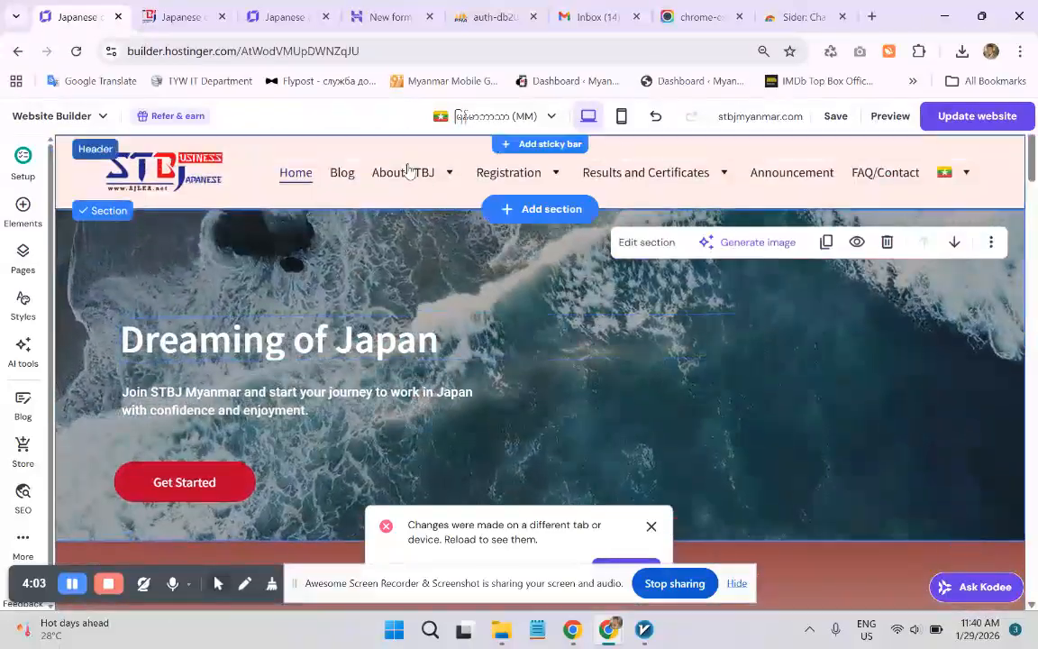
click(183, 16)
click(72, 9)
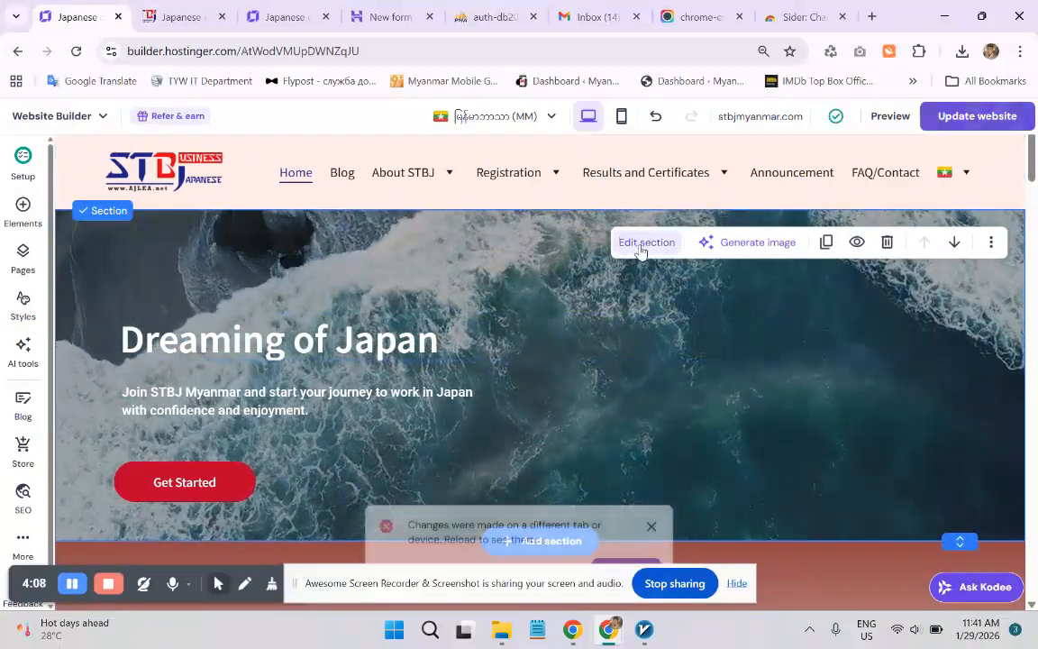
- Open the settings of the "Dreaming of Japan" section and switch its background from video to image
click(644, 243)
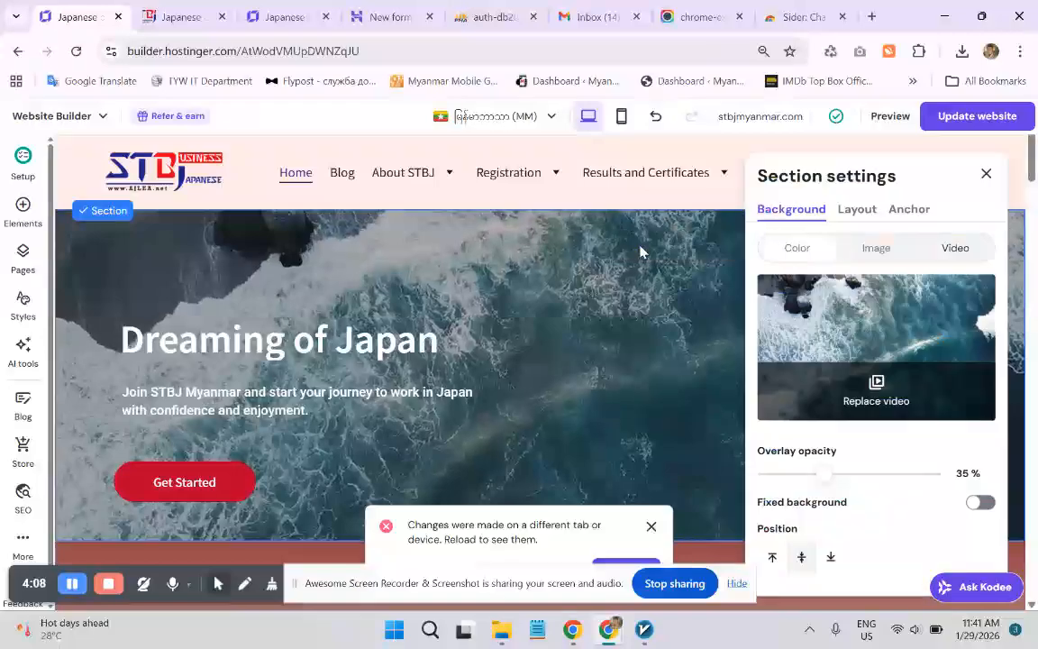
click(874, 256)
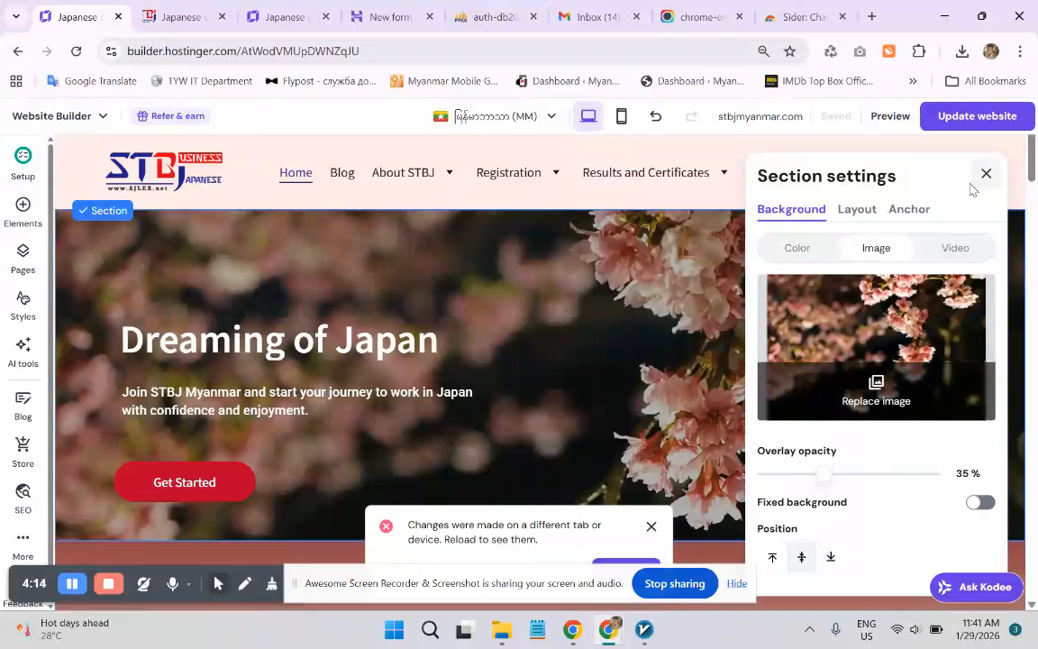
scroll(782, 200, down, 1)
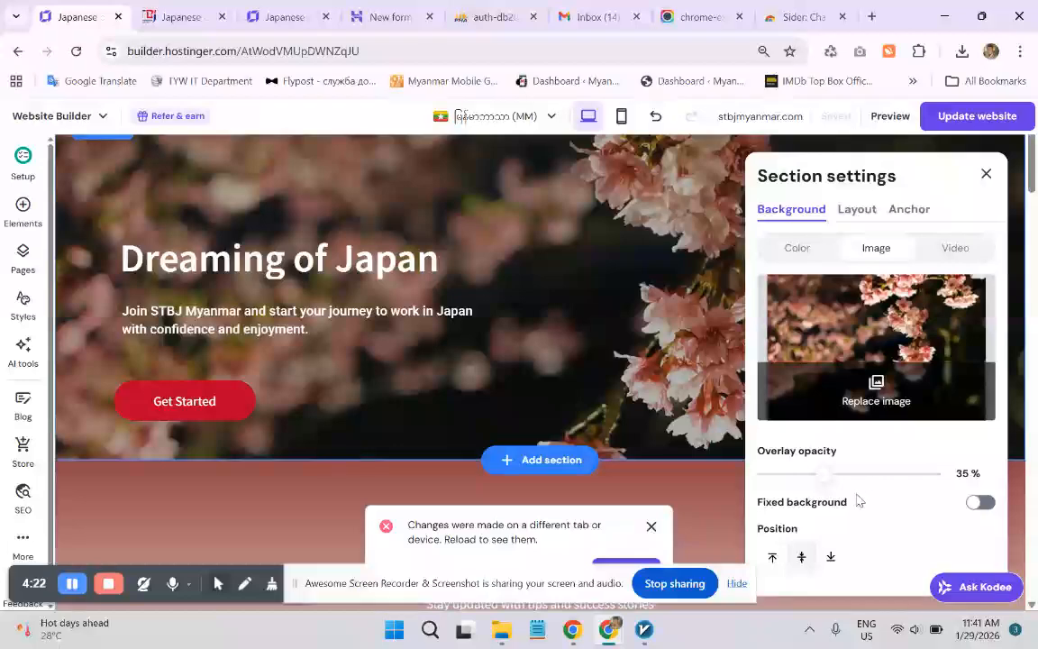
scroll(779, 431, down, 3)
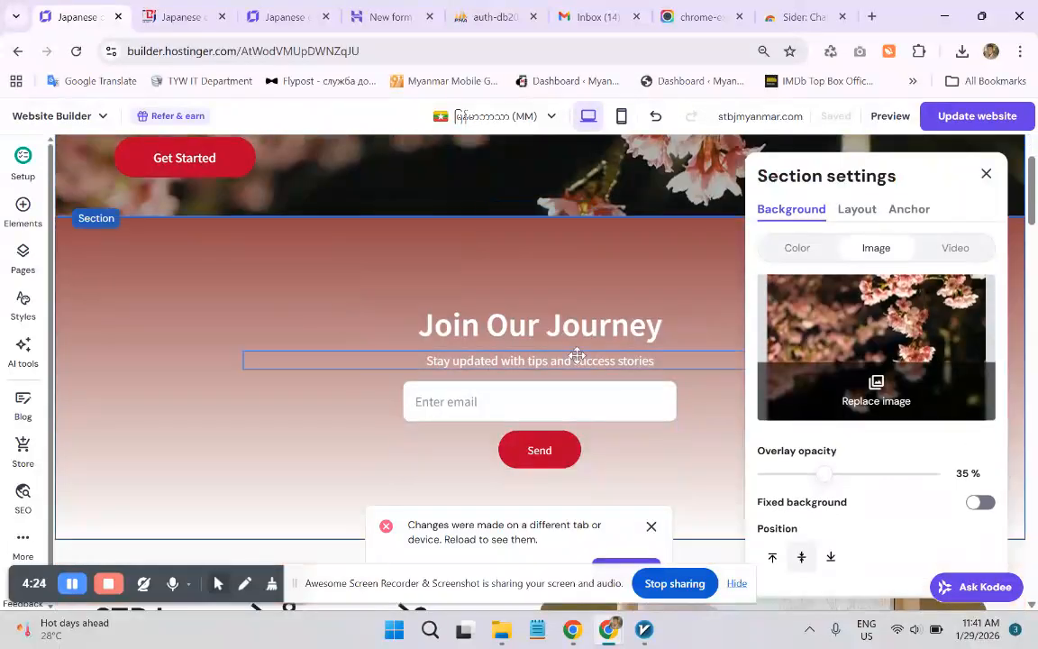
scroll(578, 352, up, 3)
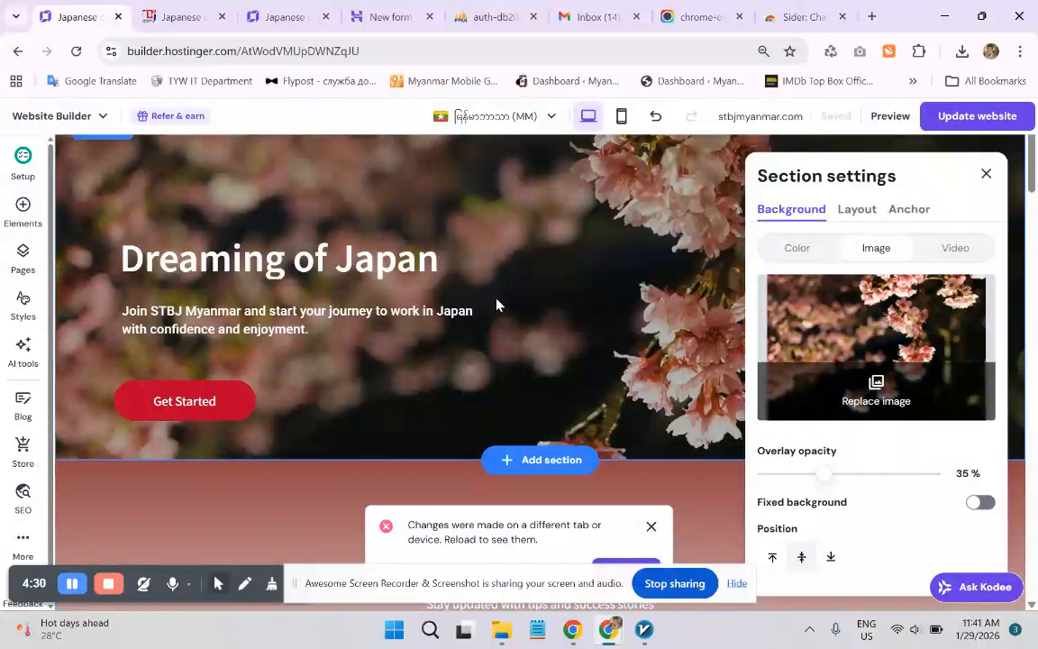
scroll(579, 267, down, 1)
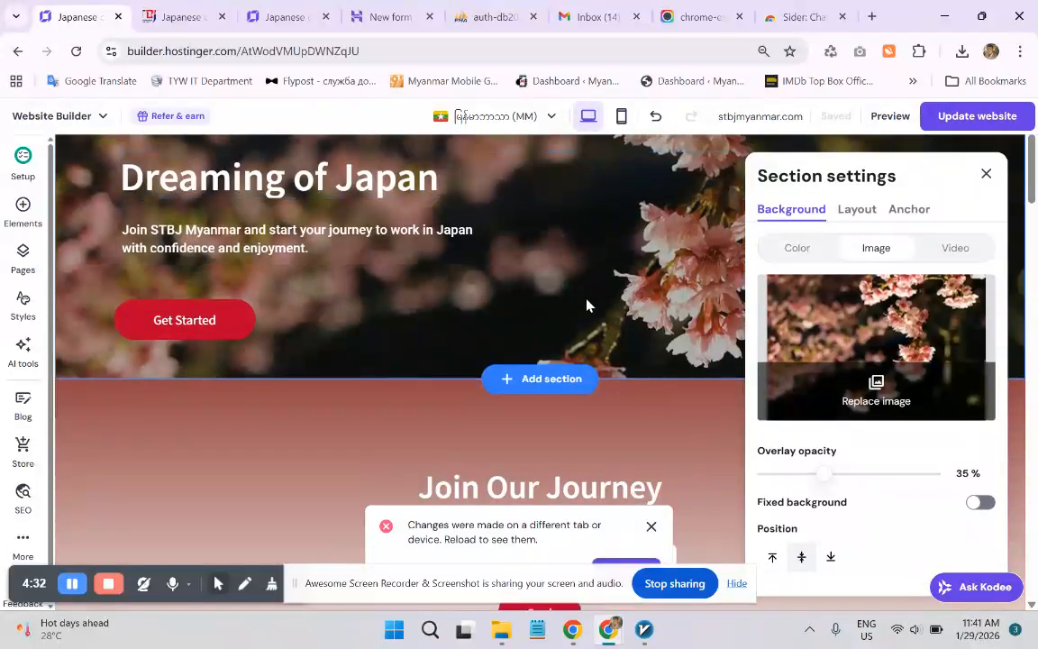
scroll(586, 301, up, 2)
scroll(784, 427, down, 1)
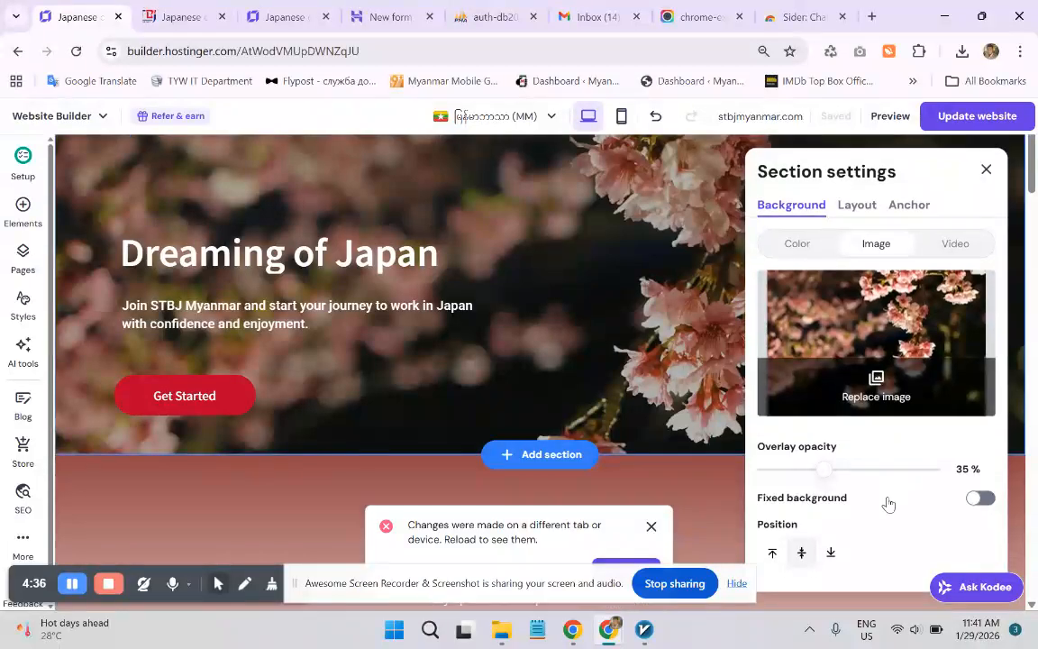
scroll(883, 500, down, 1)
scroll(866, 492, up, 2)
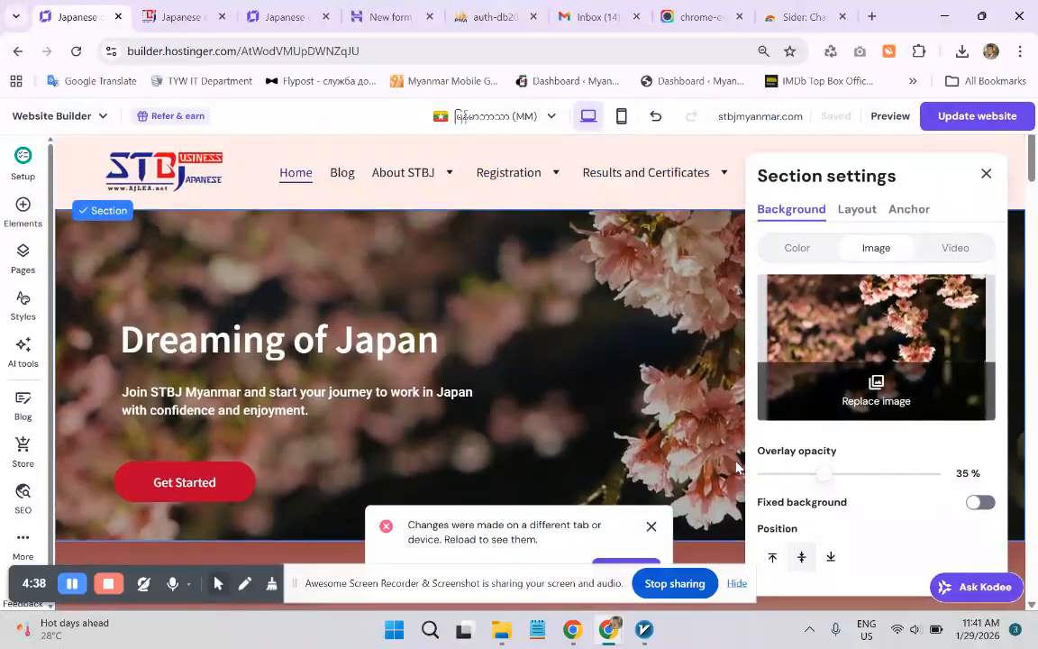
- View the section's layout settings for snapping, row height, row gap and grid visibility
click(777, 558)
click(856, 211)
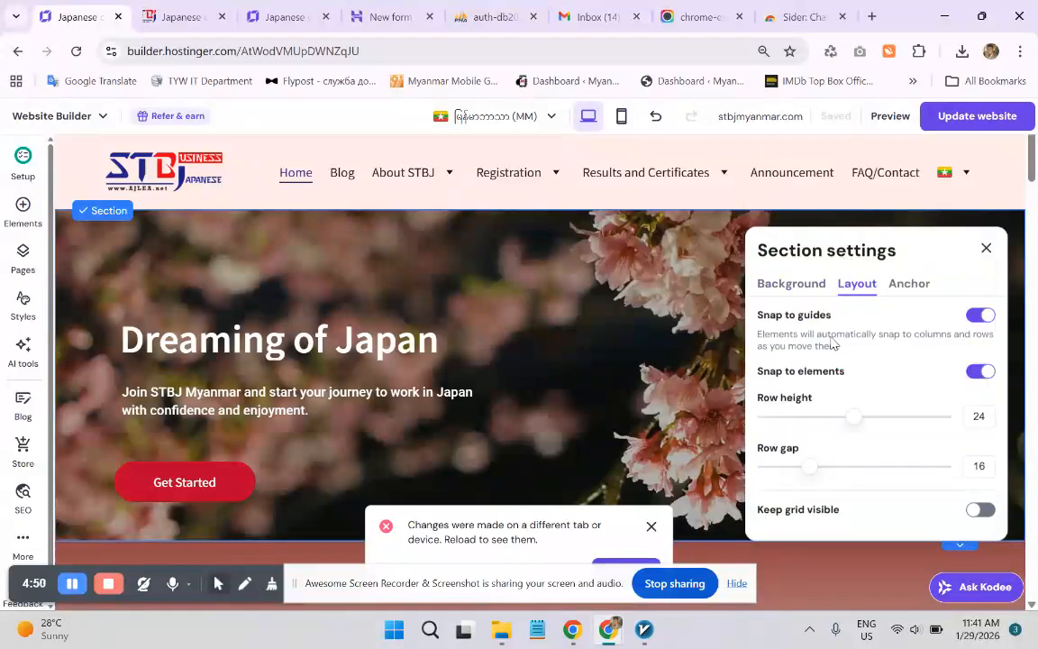
scroll(824, 338, down, 1)
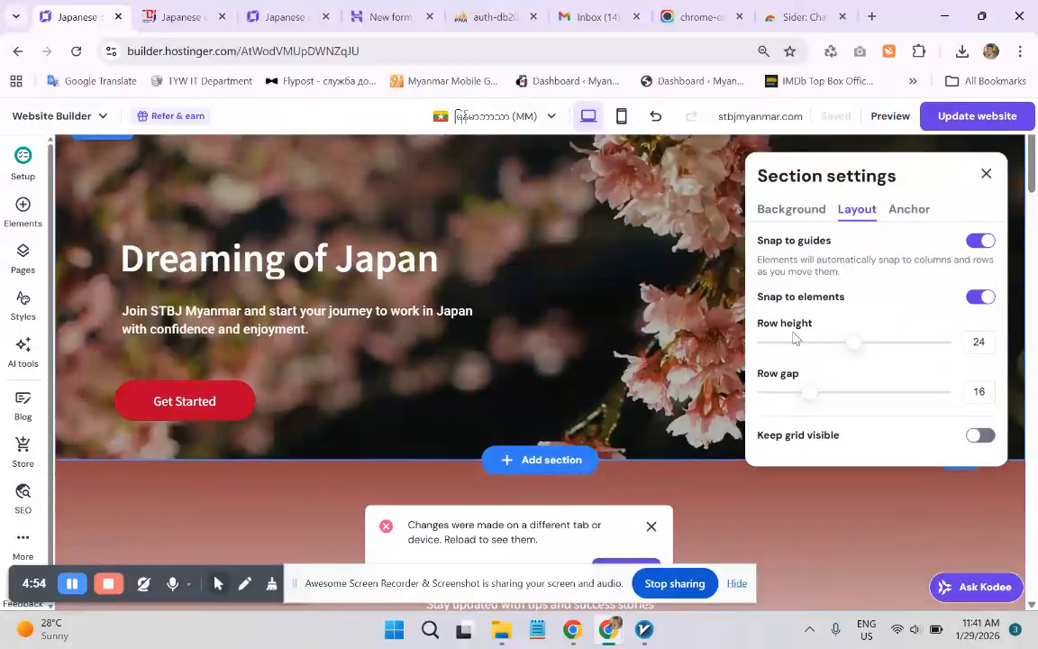
drag(857, 342, 827, 343)
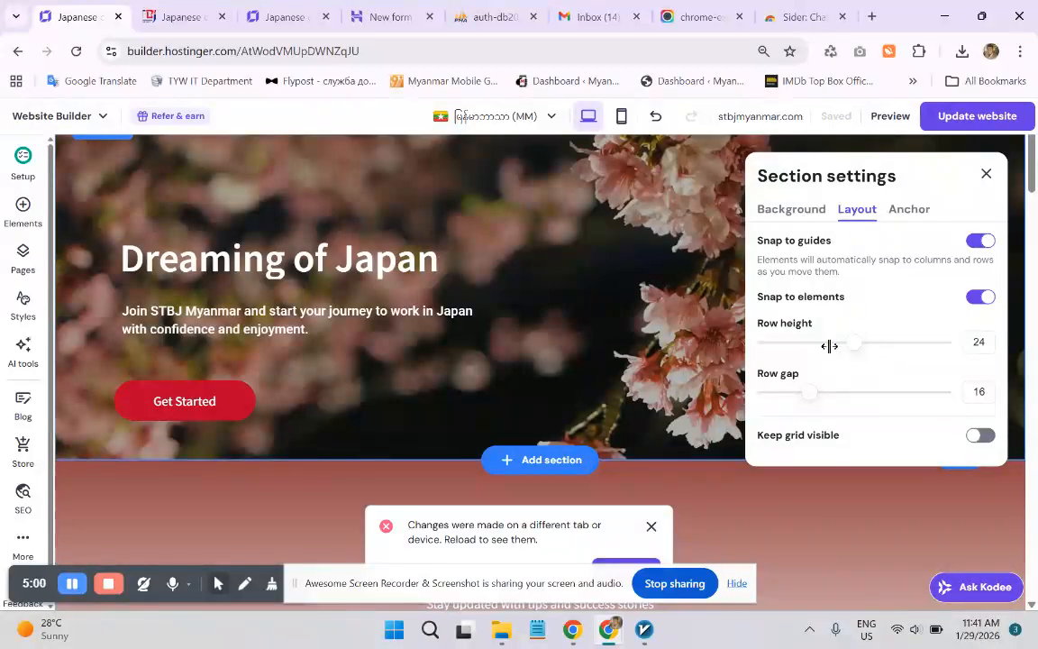
scroll(511, 336, up, 1)
scroll(752, 381, down, 1)
scroll(775, 361, up, 1)
- Try to shift the "Join Our Journey" heading slightly along its section's snapping grid
scroll(502, 319, down, 6)
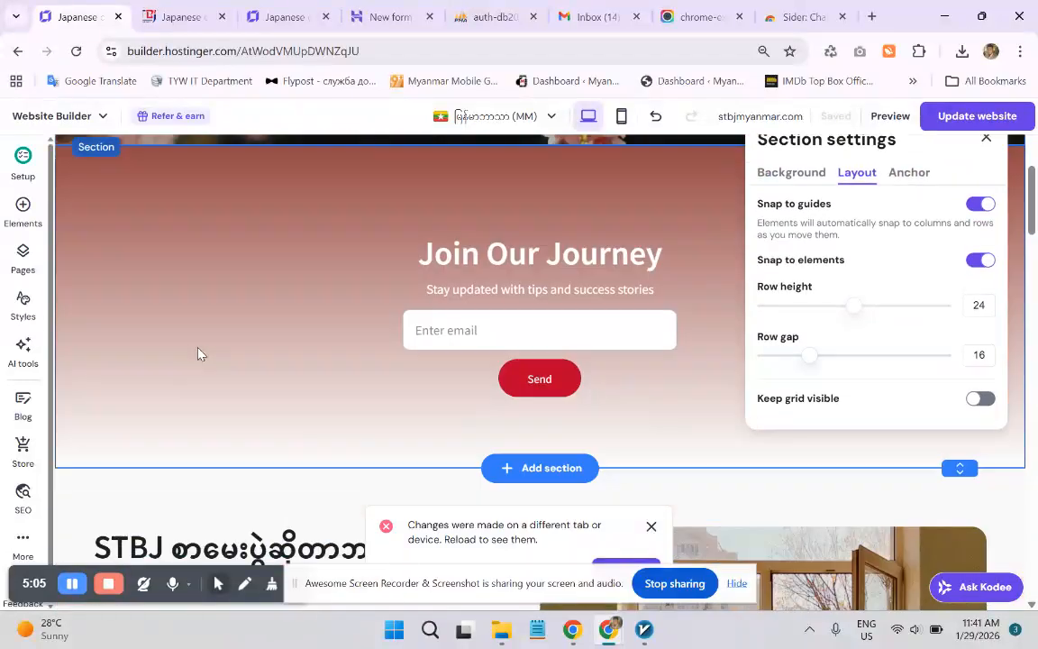
scroll(239, 335, up, 2)
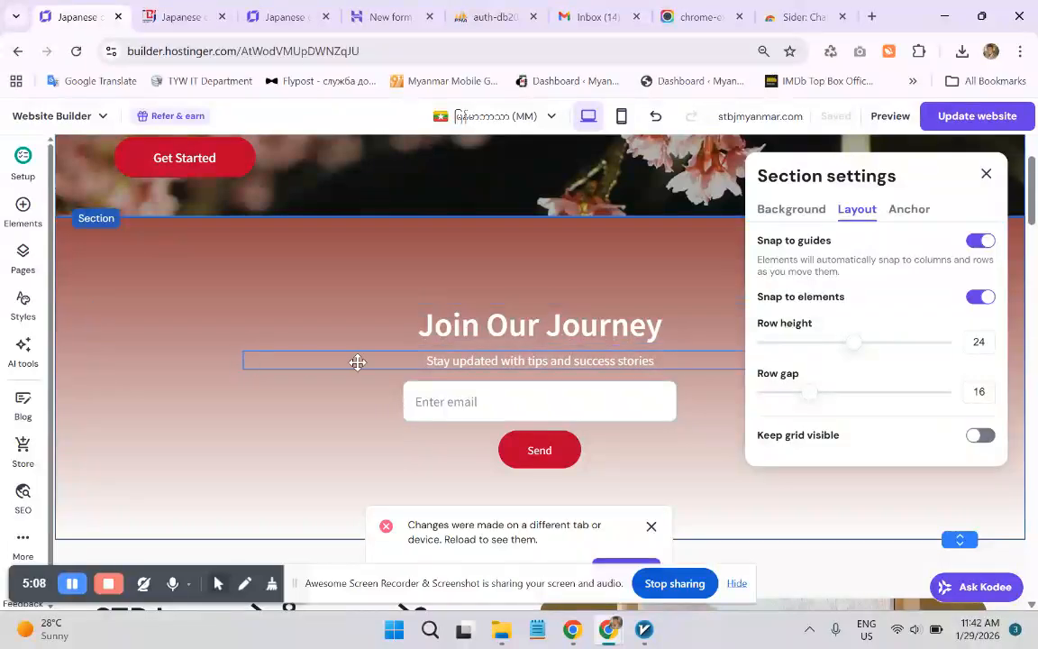
drag(511, 330, 468, 333)
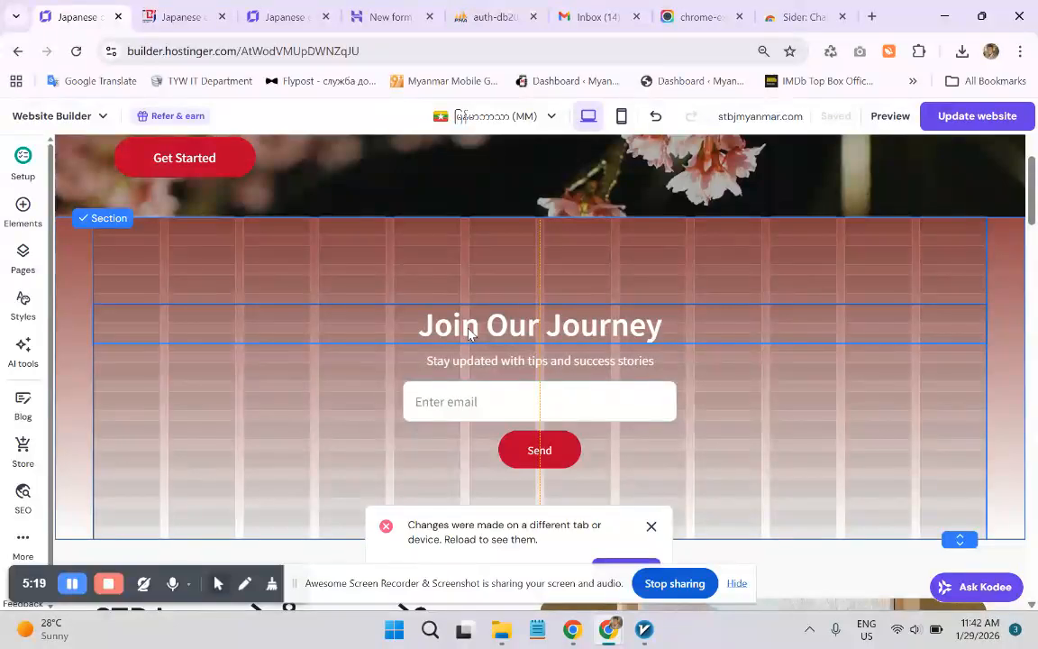
scroll(450, 288, up, 4)
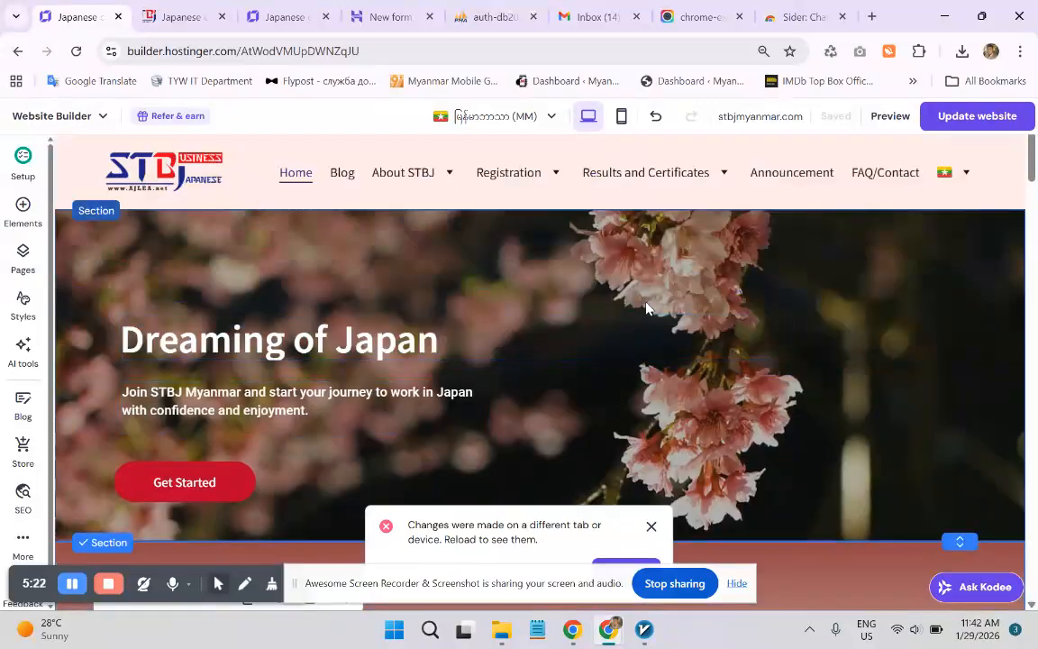
- Reopen the "Dreaming of Japan" section's settings, review its layout, background and anchor options, and close them
click(880, 348)
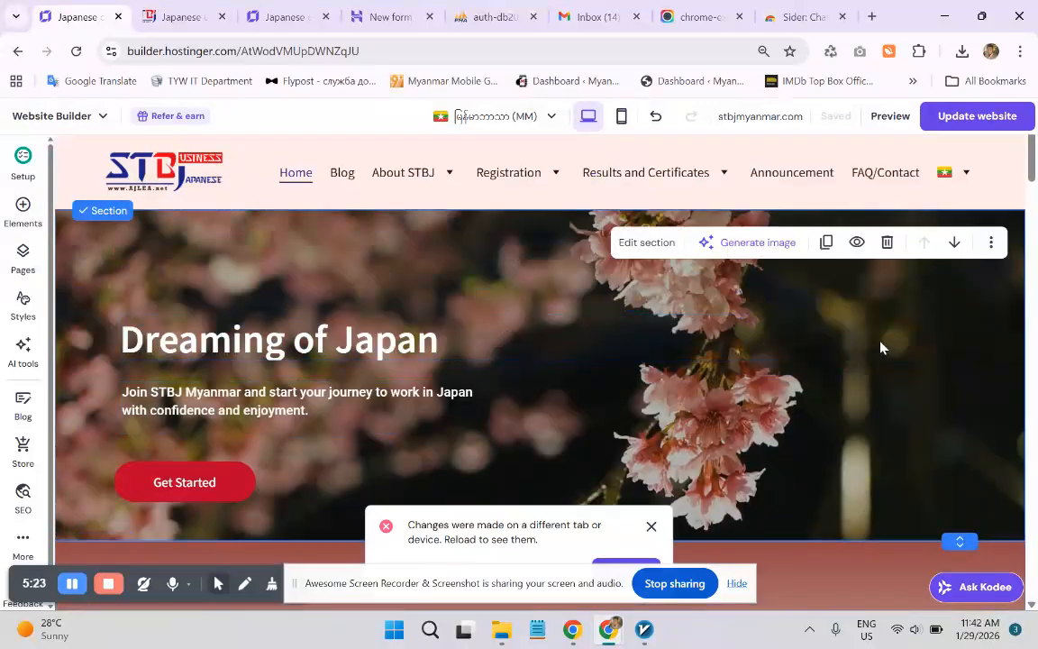
click(647, 239)
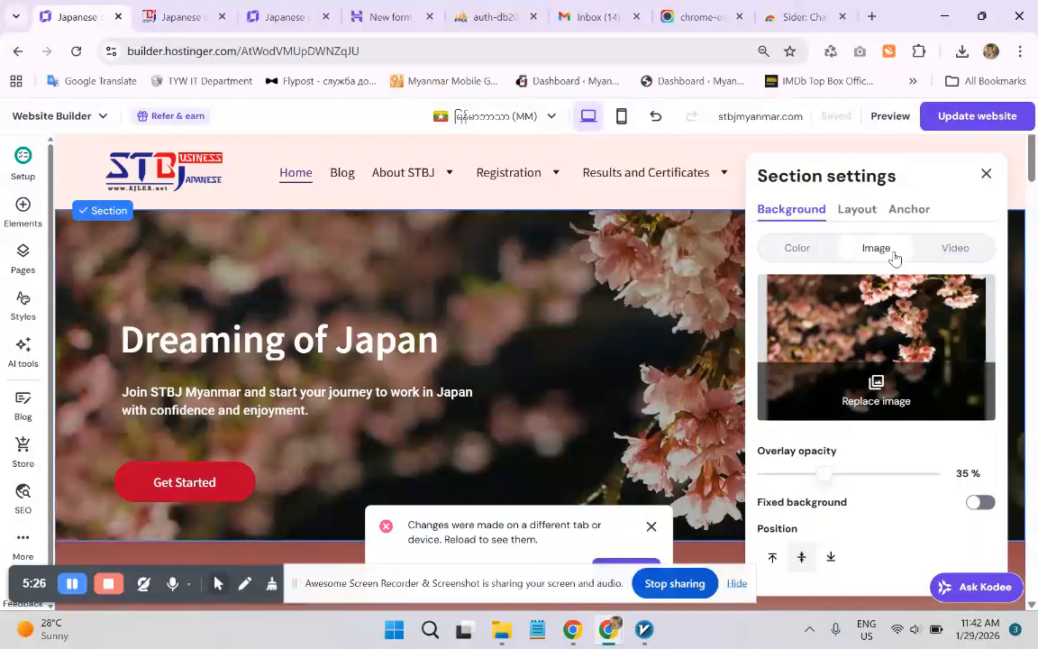
click(856, 210)
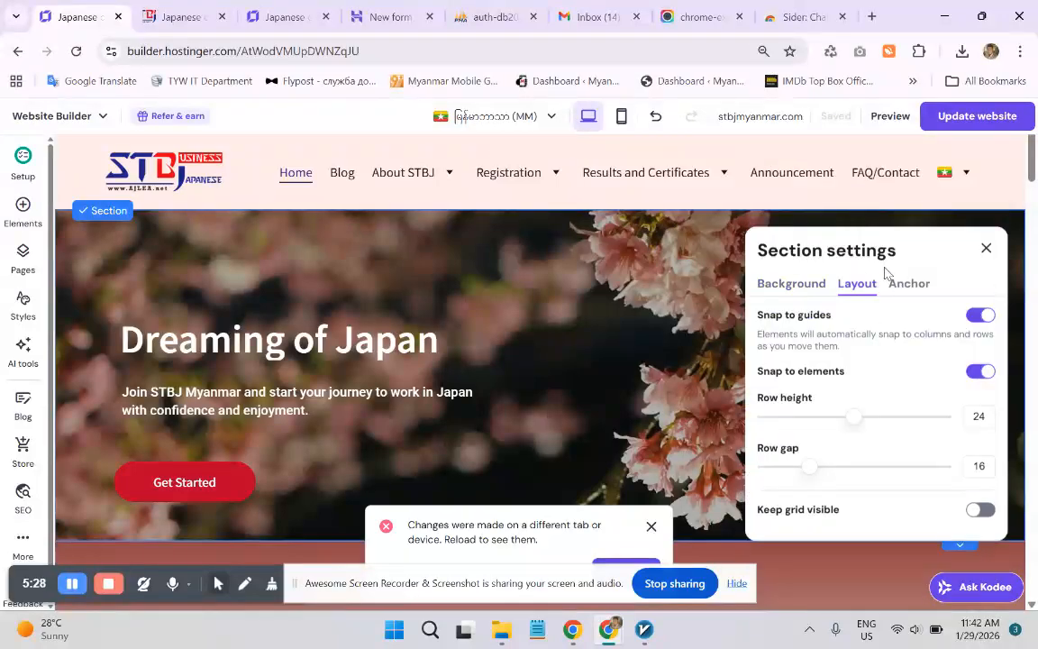
click(816, 284)
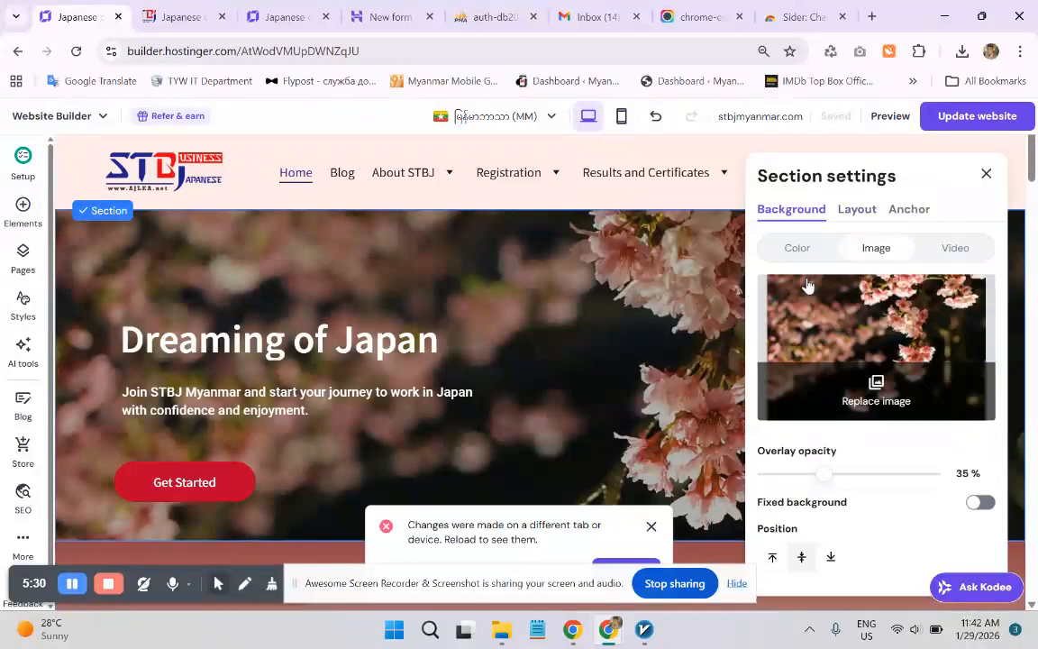
click(907, 209)
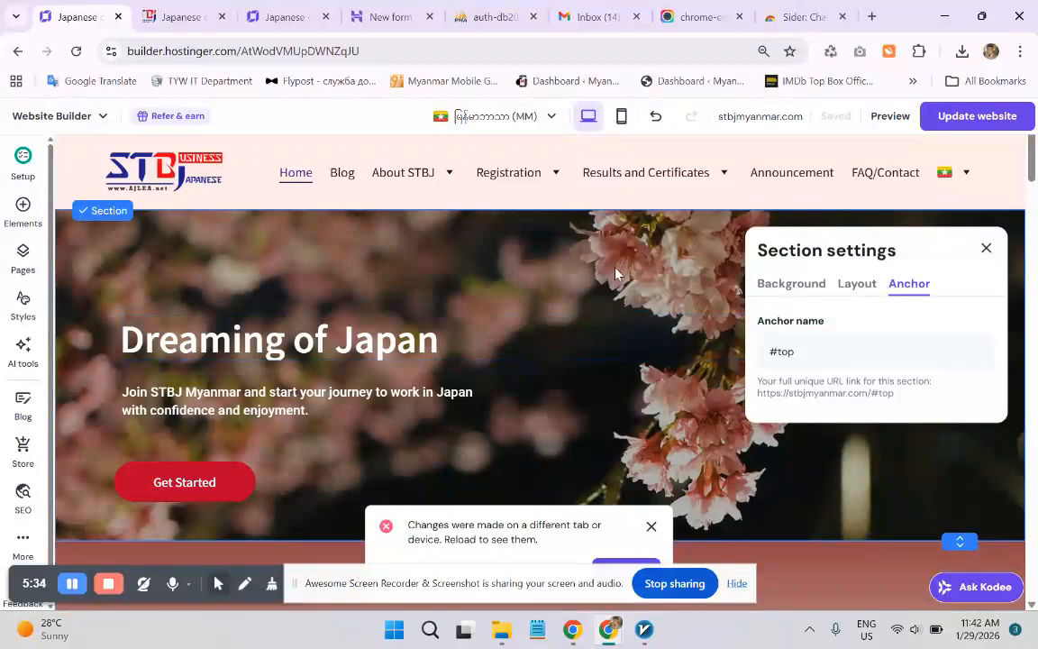
scroll(621, 261, down, 1)
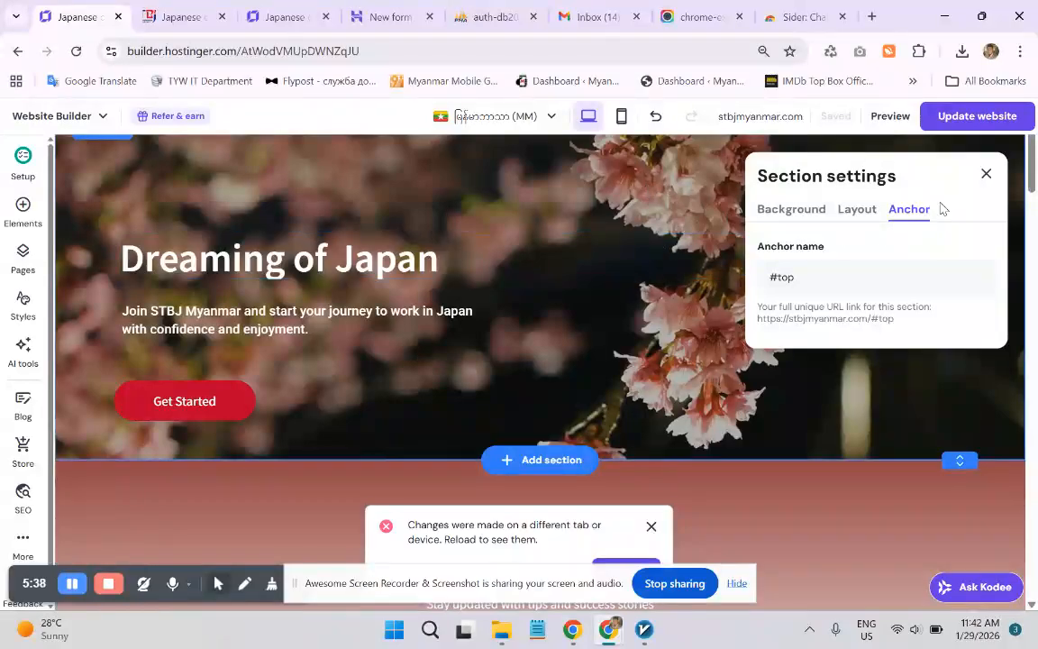
click(985, 173)
- View the page footer in the builder, test the Top button above the live site's footer, and return to the builder
drag(1030, 178, 1033, 598)
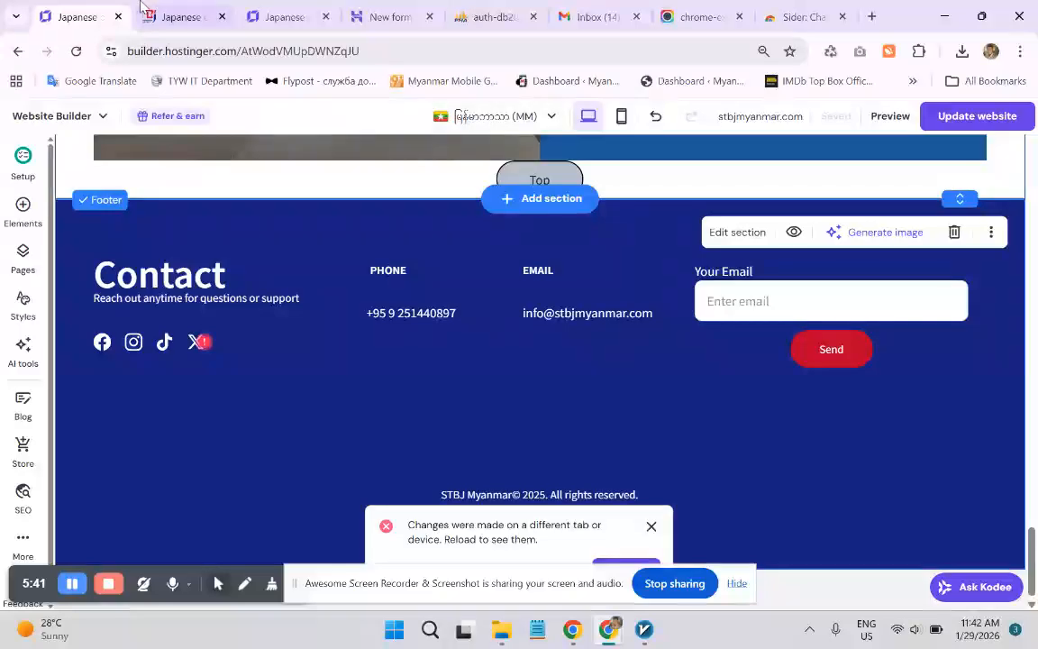
click(176, 16)
drag(1032, 160, 1001, 567)
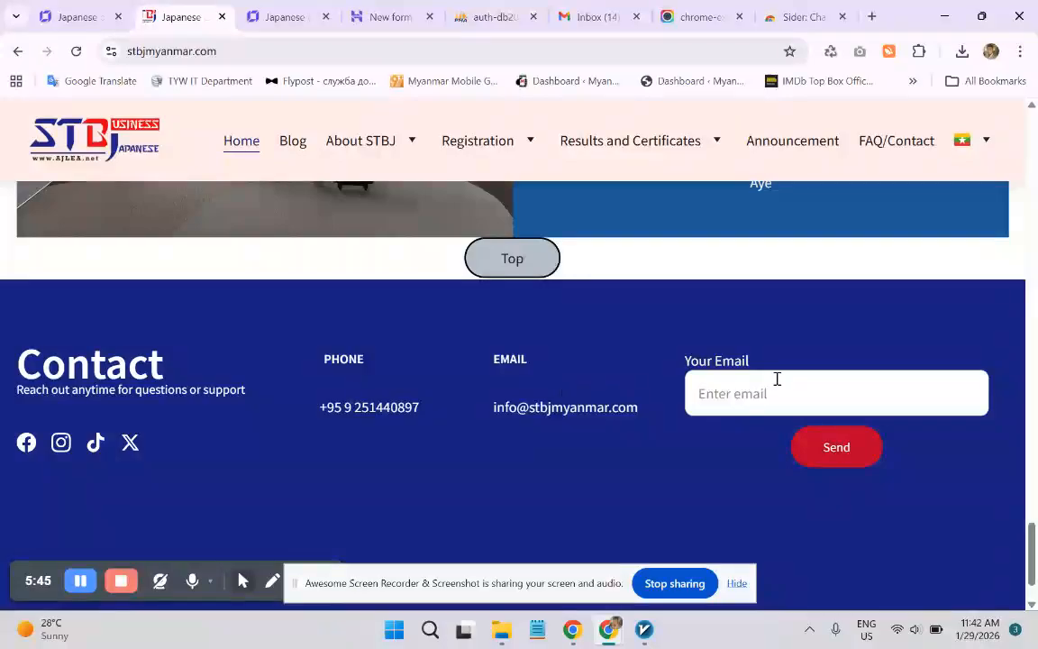
click(506, 270)
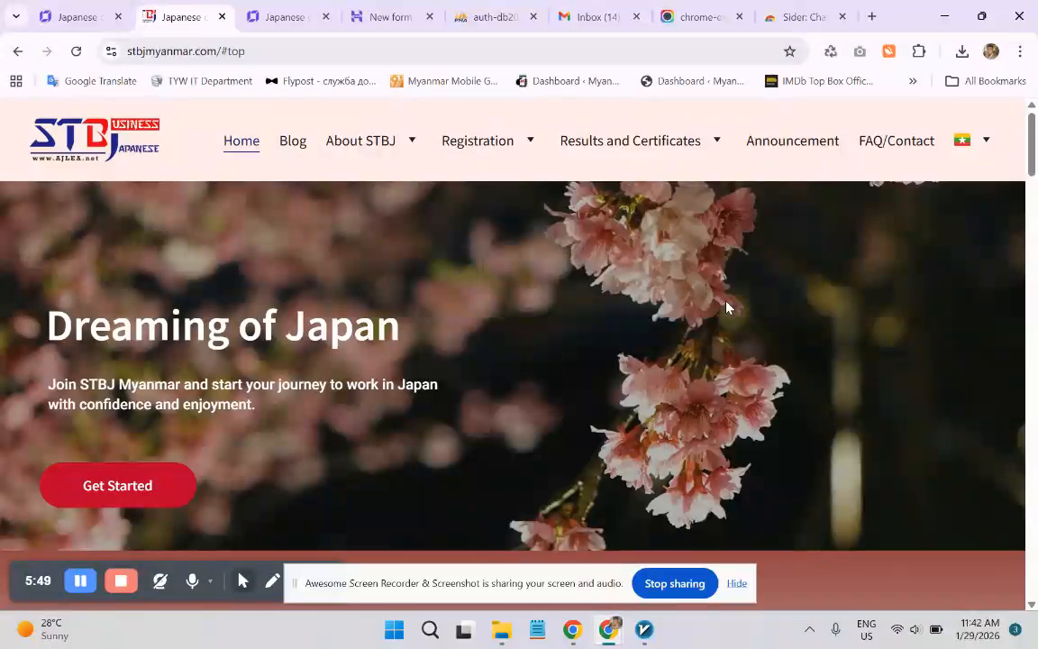
click(86, 14)
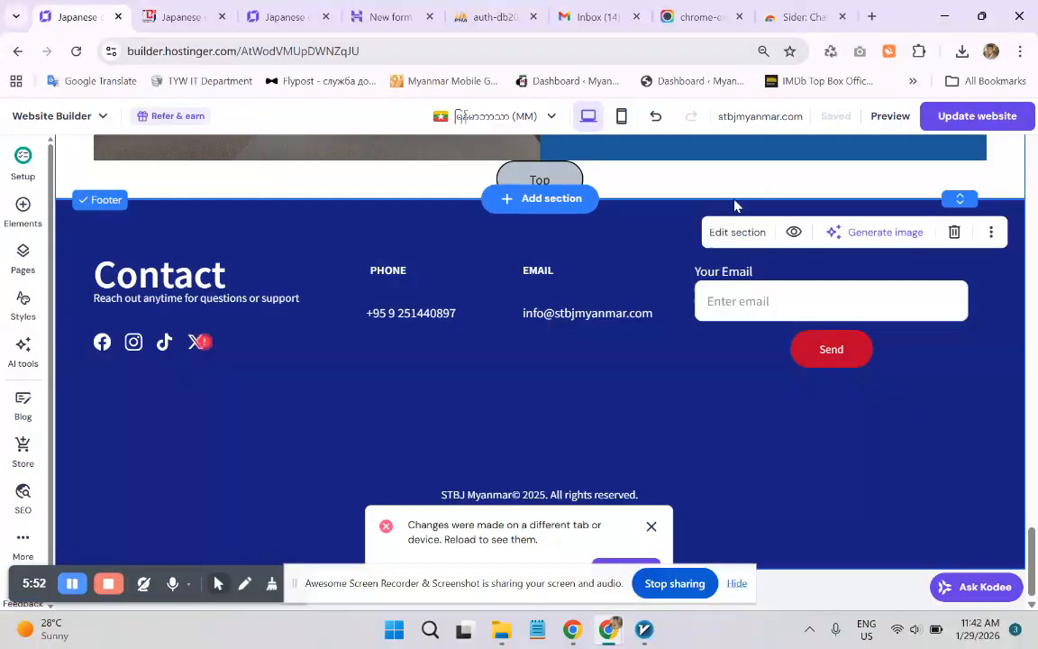
- Open the "Dreaming of Japan" heading for text editing and review its available text styles
scroll(563, 273, up, 4)
drag(1031, 509, 996, 135)
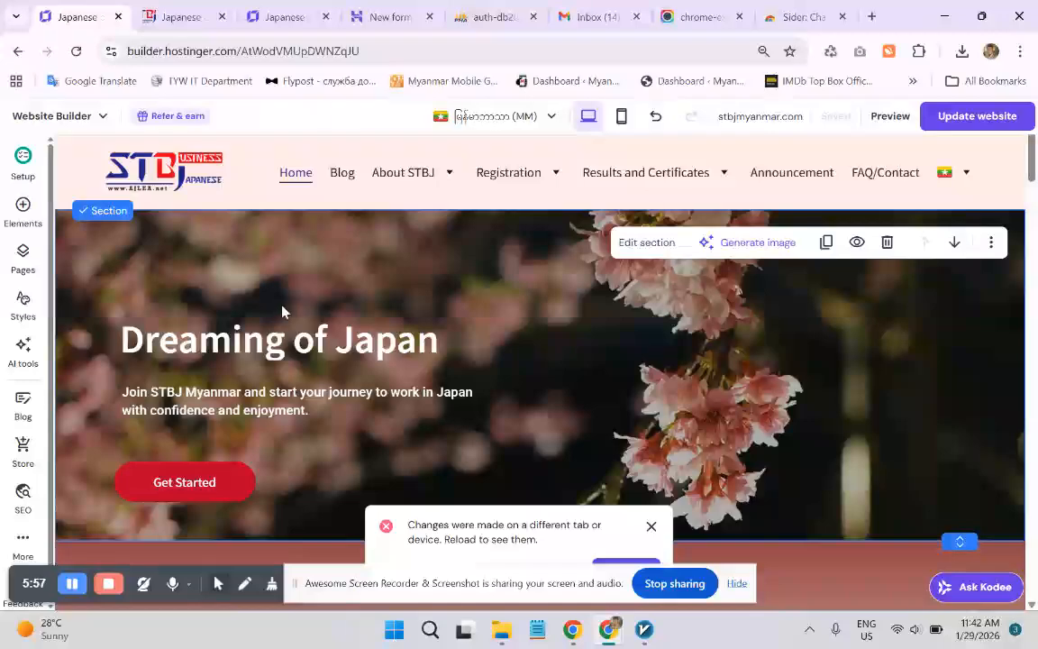
click(271, 333)
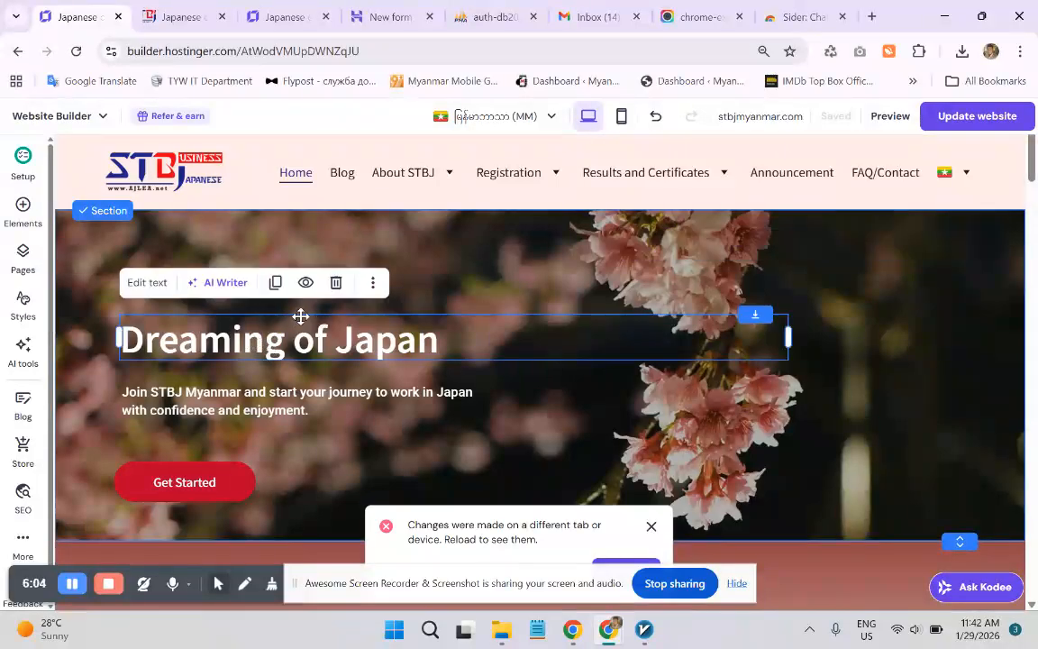
click(147, 283)
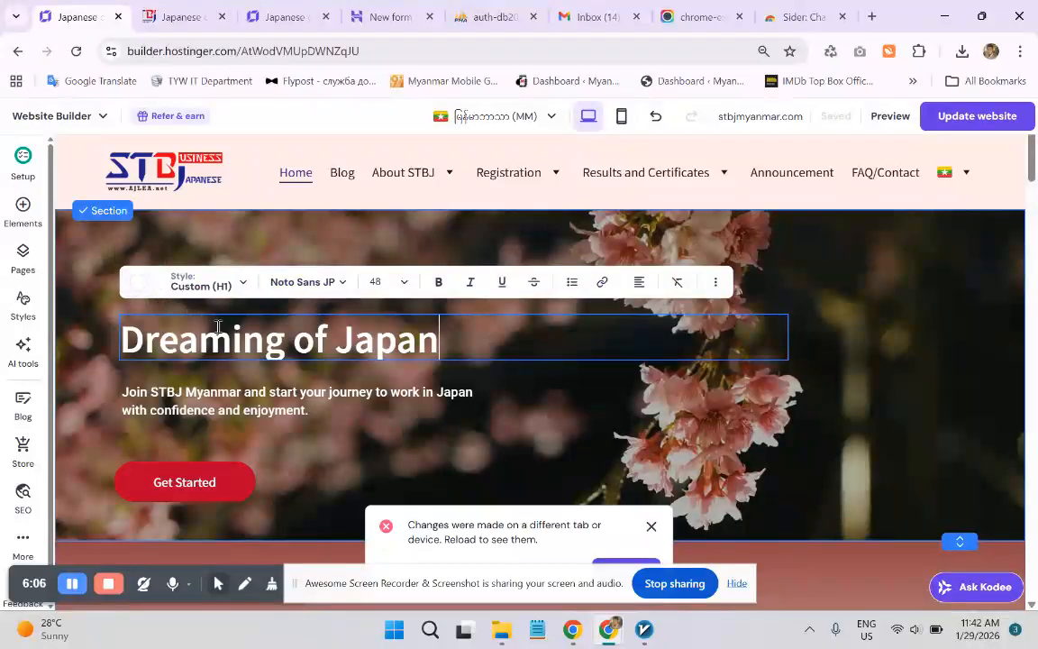
click(244, 286)
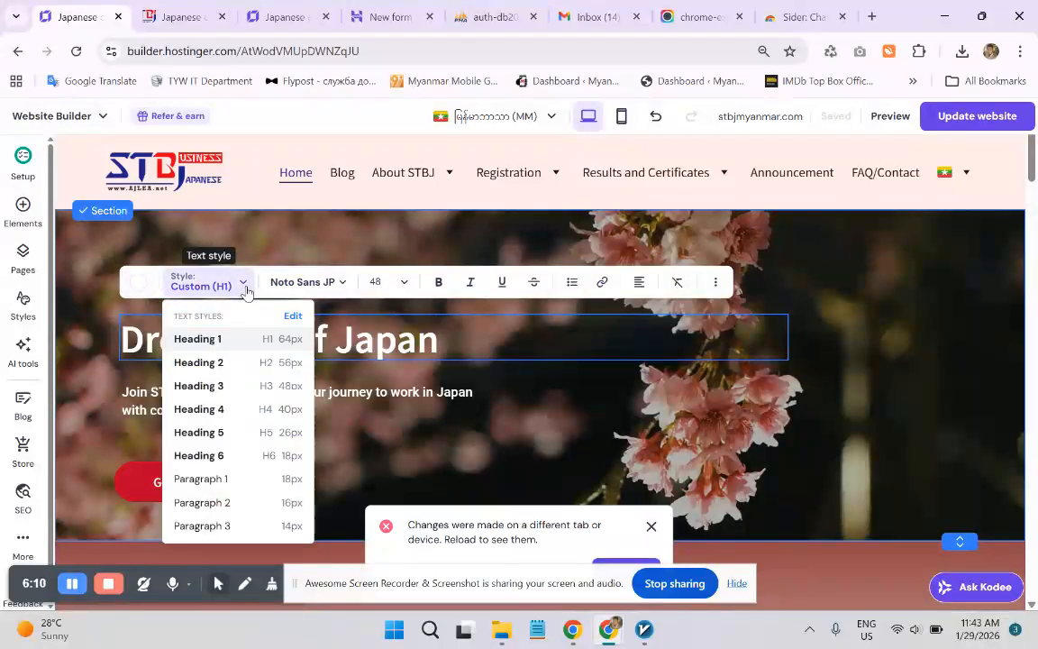
click(243, 286)
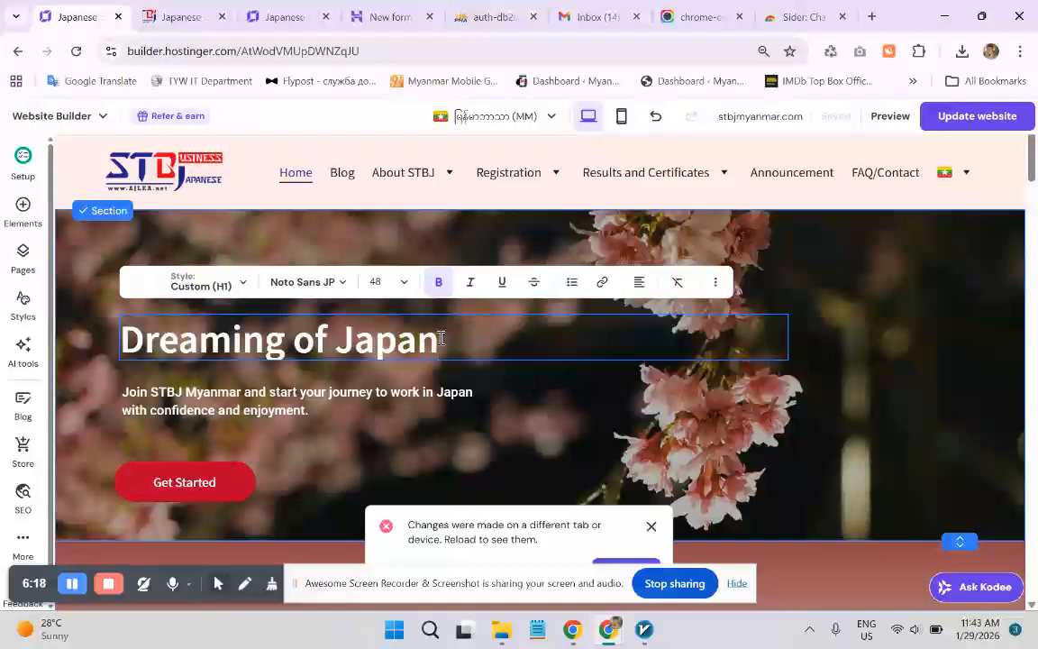
- Remove the bold formatting from the whole "Dreaming of Japan" heading text
drag(439, 339, 131, 329)
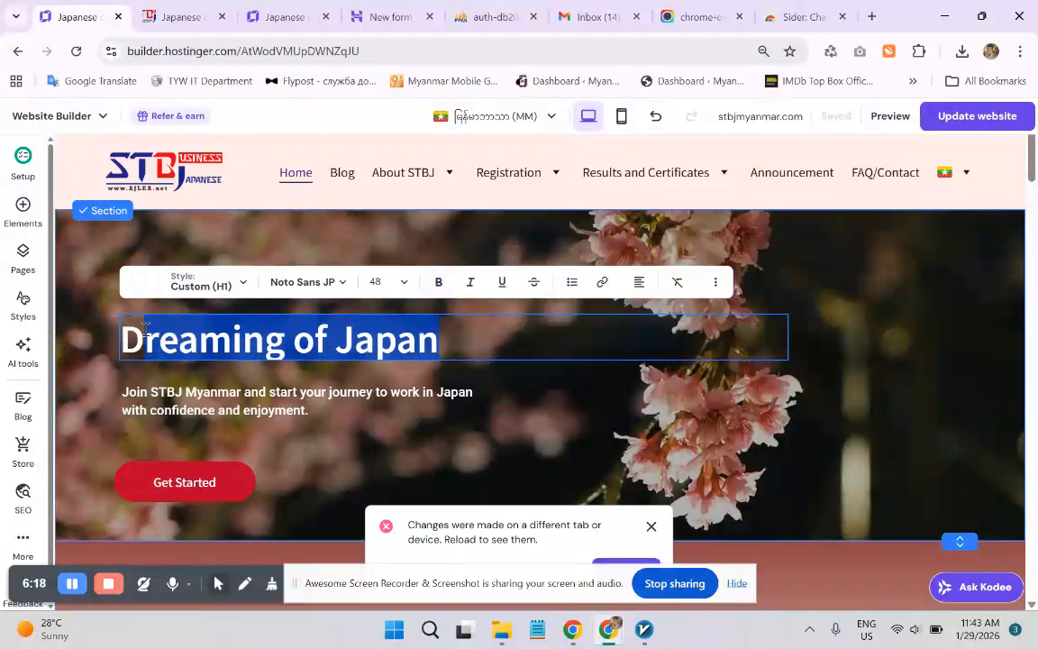
click(438, 287)
click(437, 288)
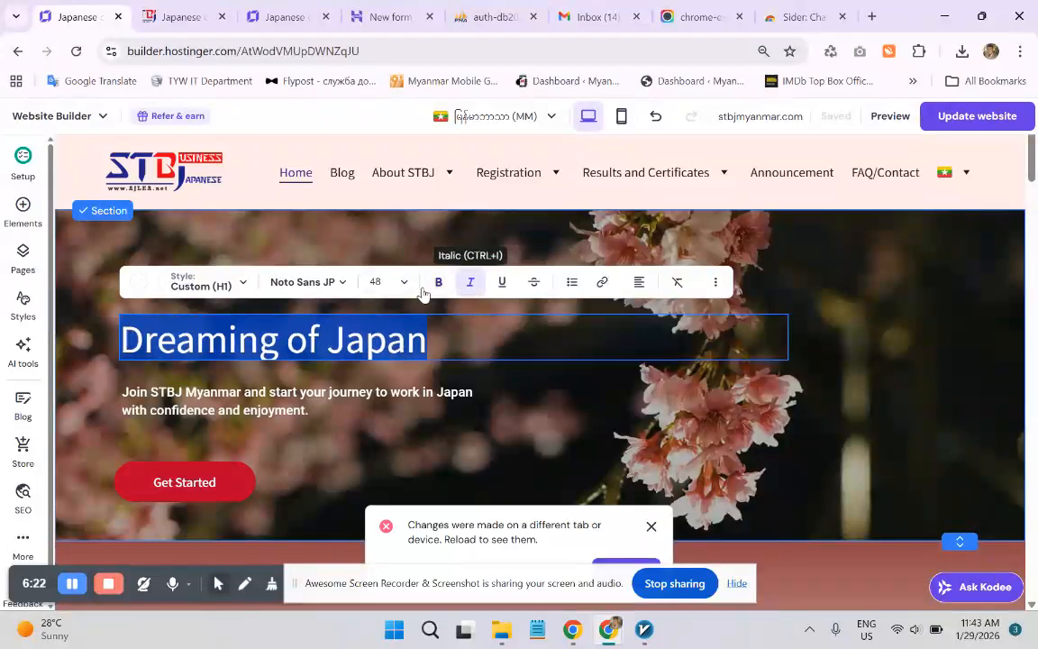
click(454, 333)
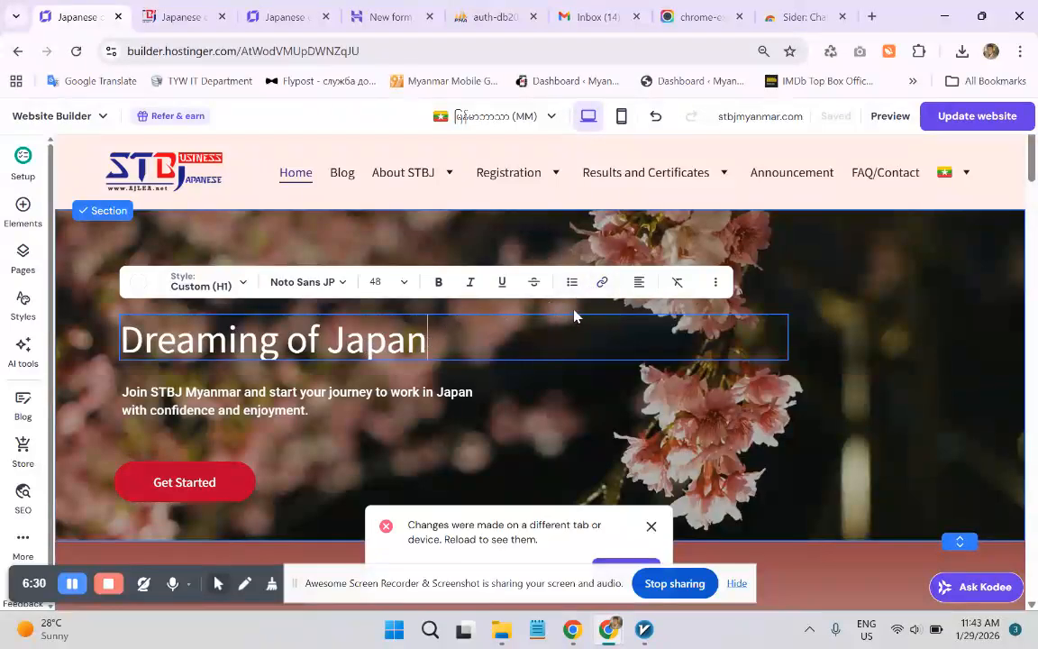
- Open the heading's link settings and examine the link target types it offers
click(601, 282)
scroll(602, 352, down, 3)
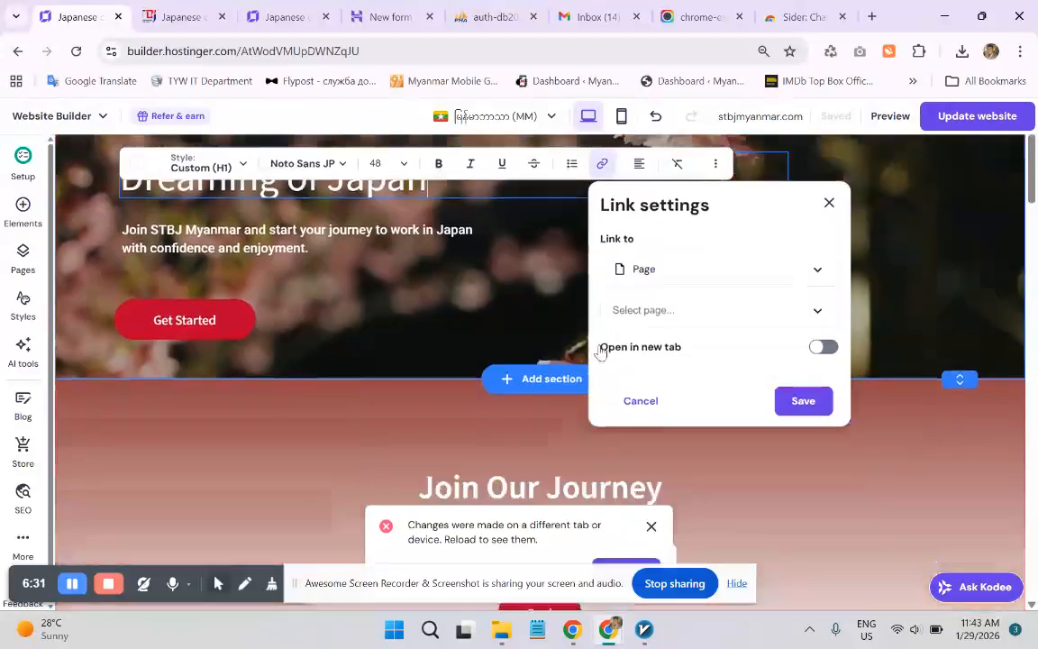
scroll(450, 302, up, 3)
scroll(651, 402, down, 1)
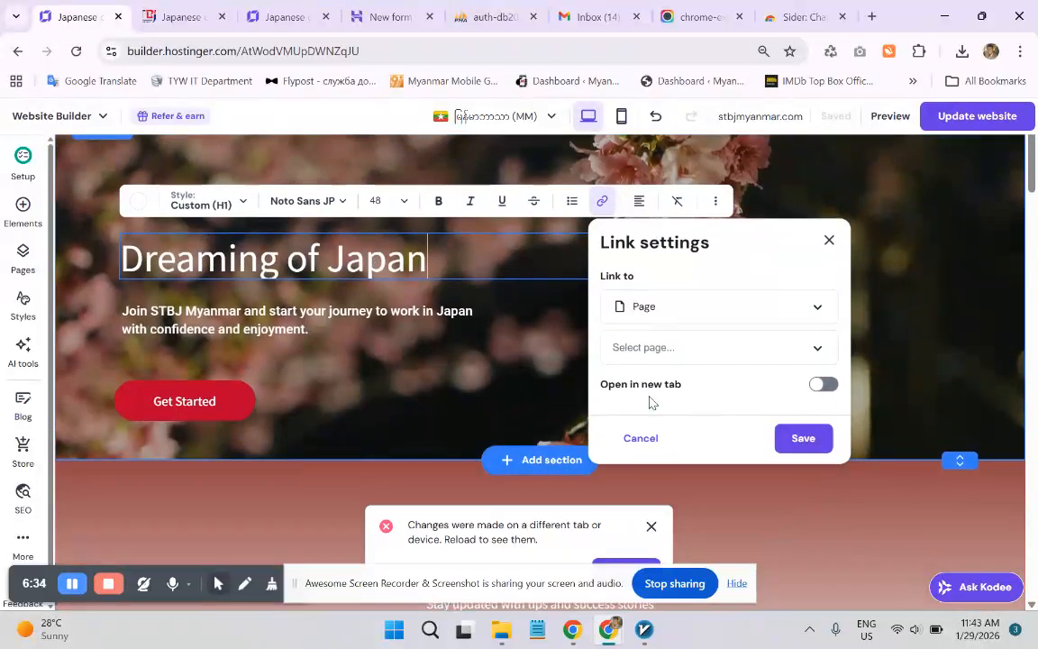
click(804, 309)
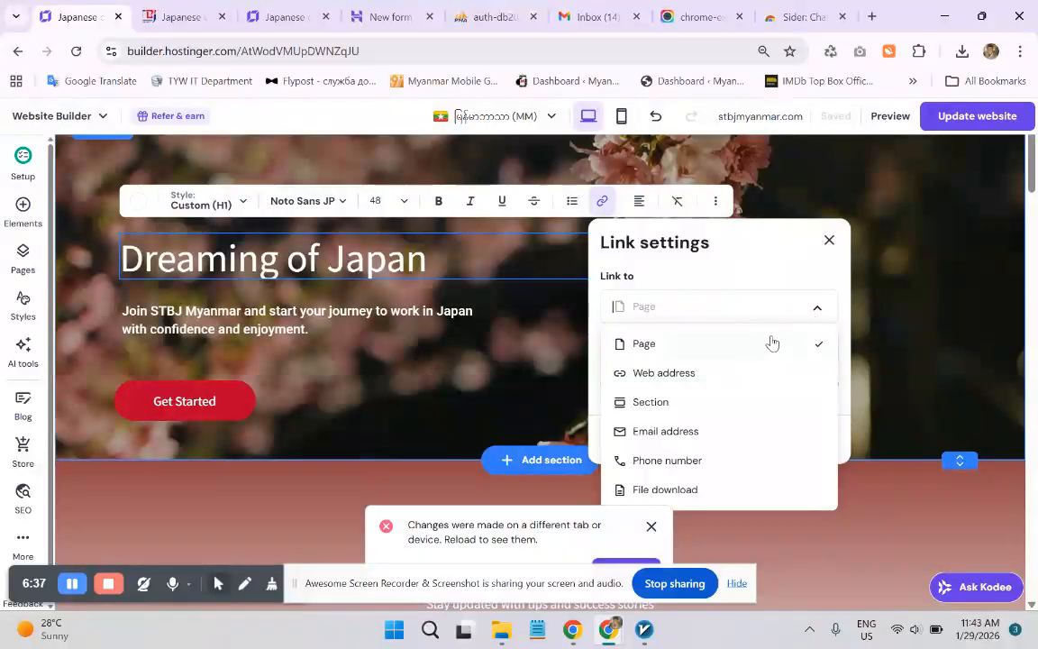
click(816, 308)
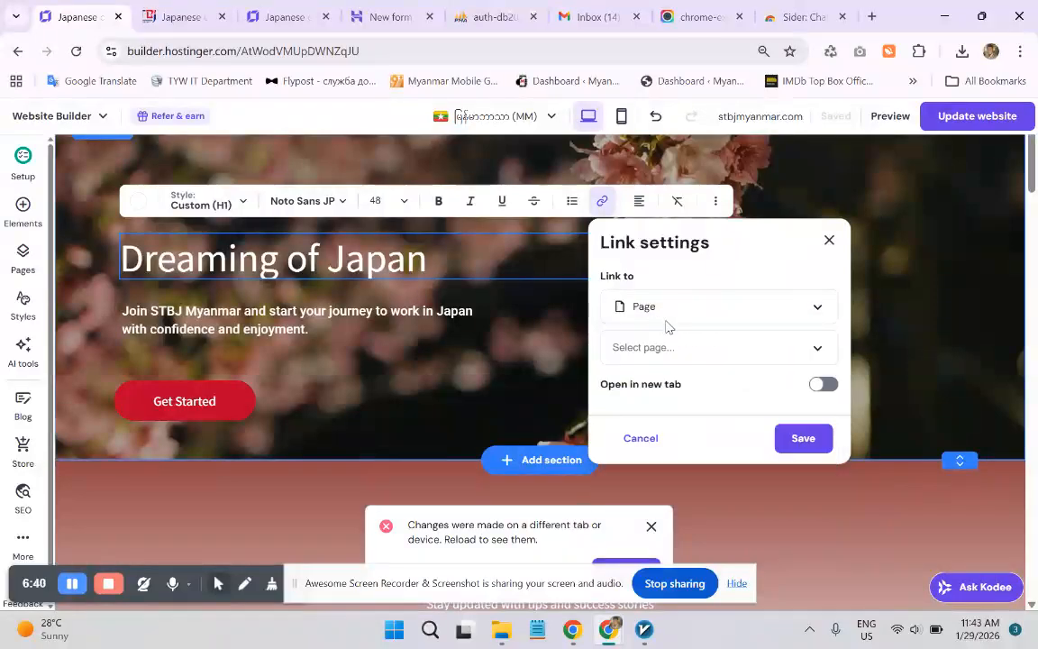
scroll(671, 338, up, 1)
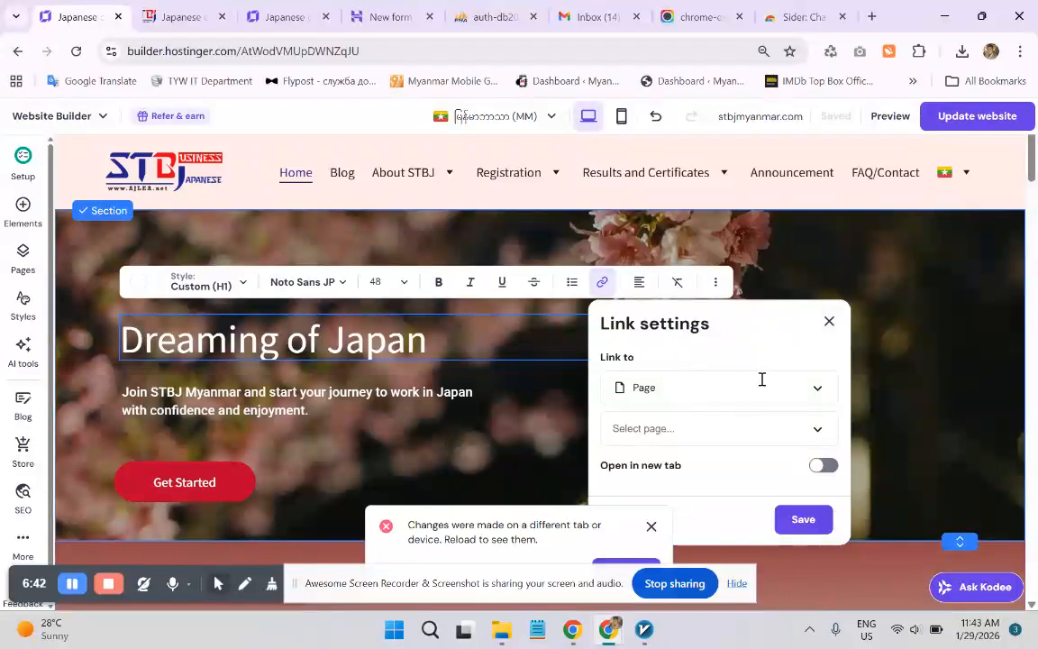
- Try Web address as the heading's link type, switch it back to Page, and close the link settings without saving
click(811, 386)
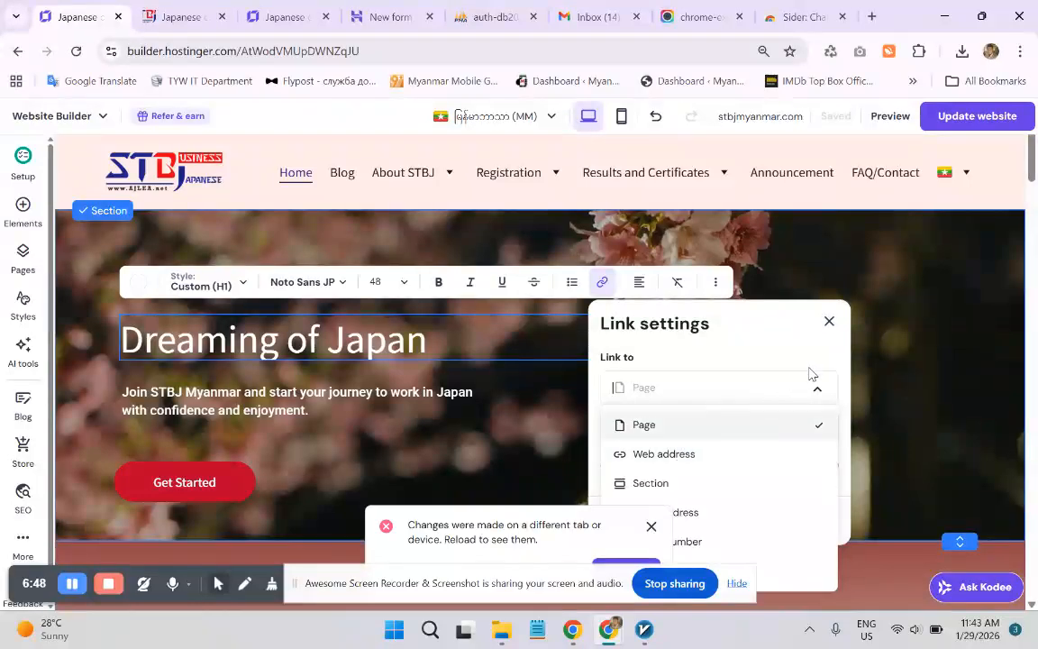
scroll(748, 414, down, 1)
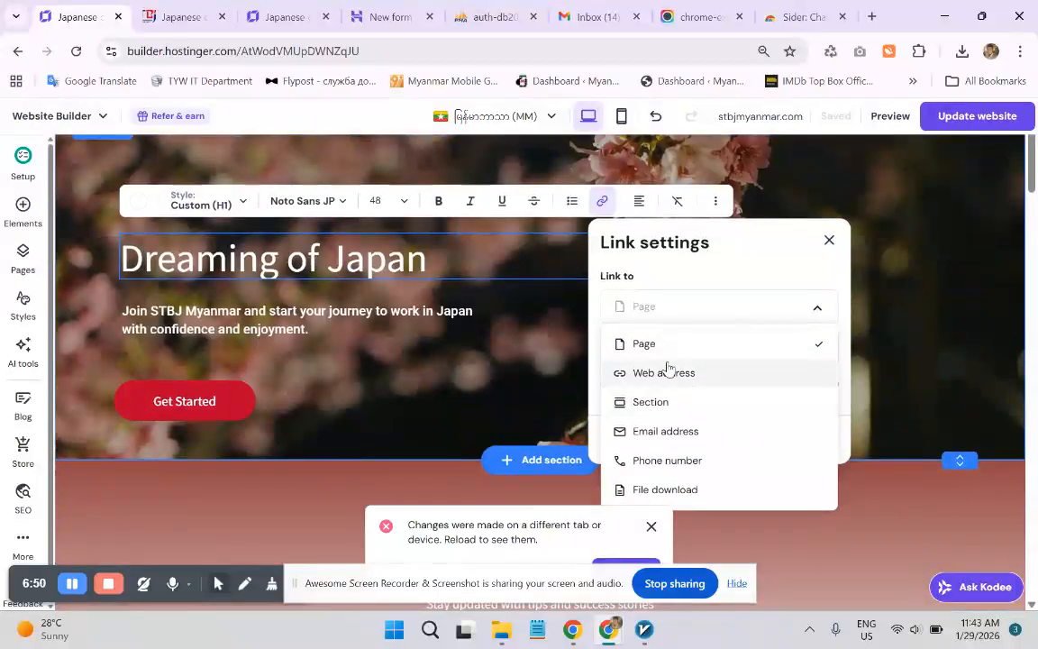
click(671, 374)
click(702, 354)
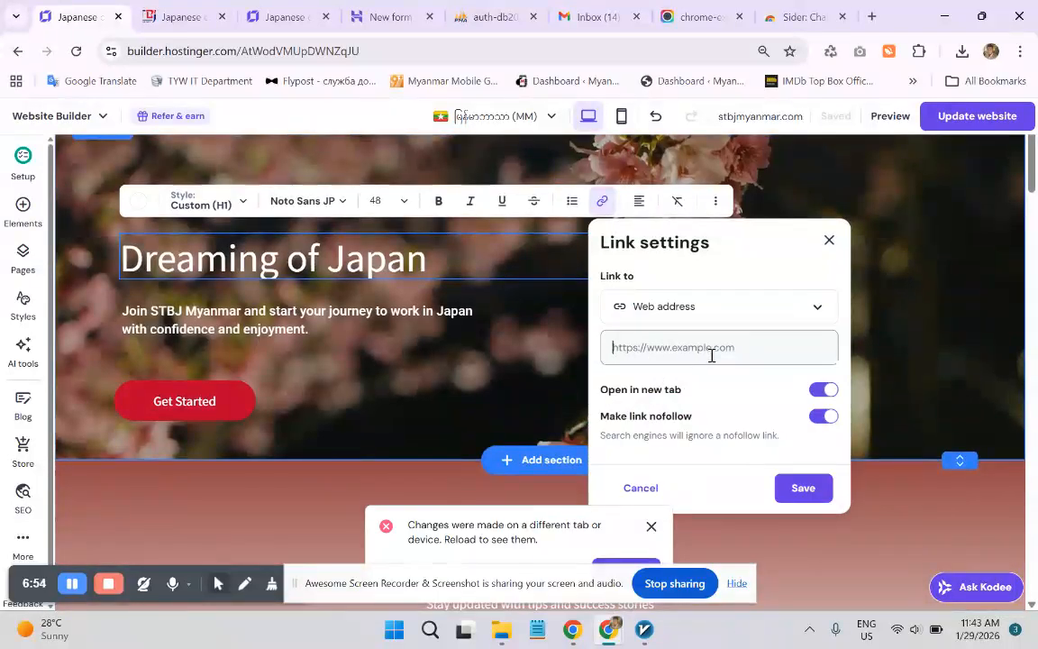
scroll(707, 353, up, 1)
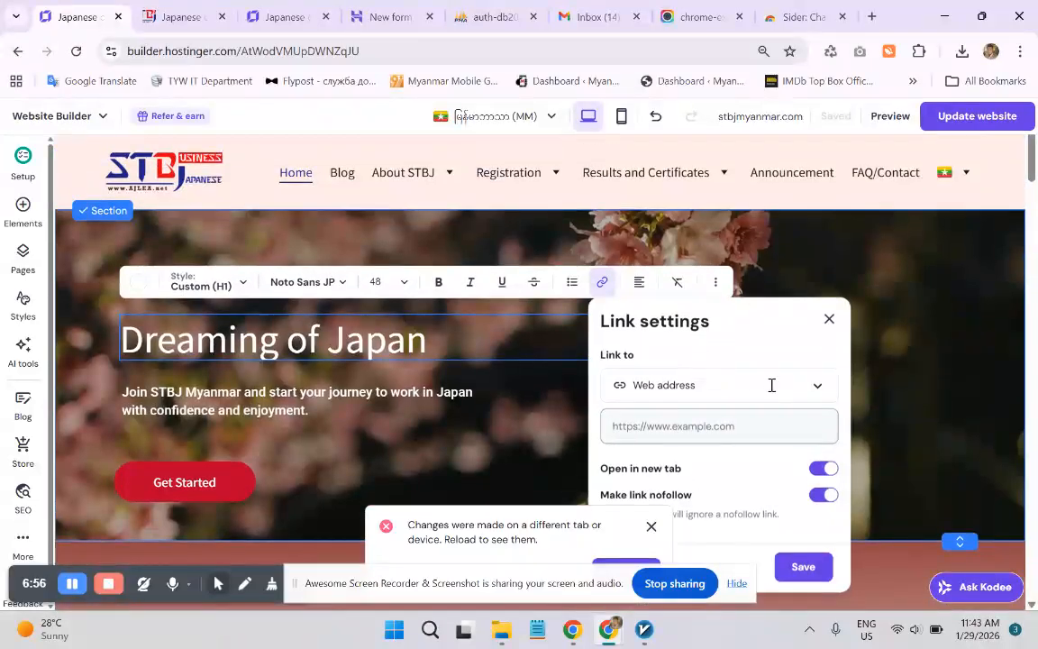
click(815, 388)
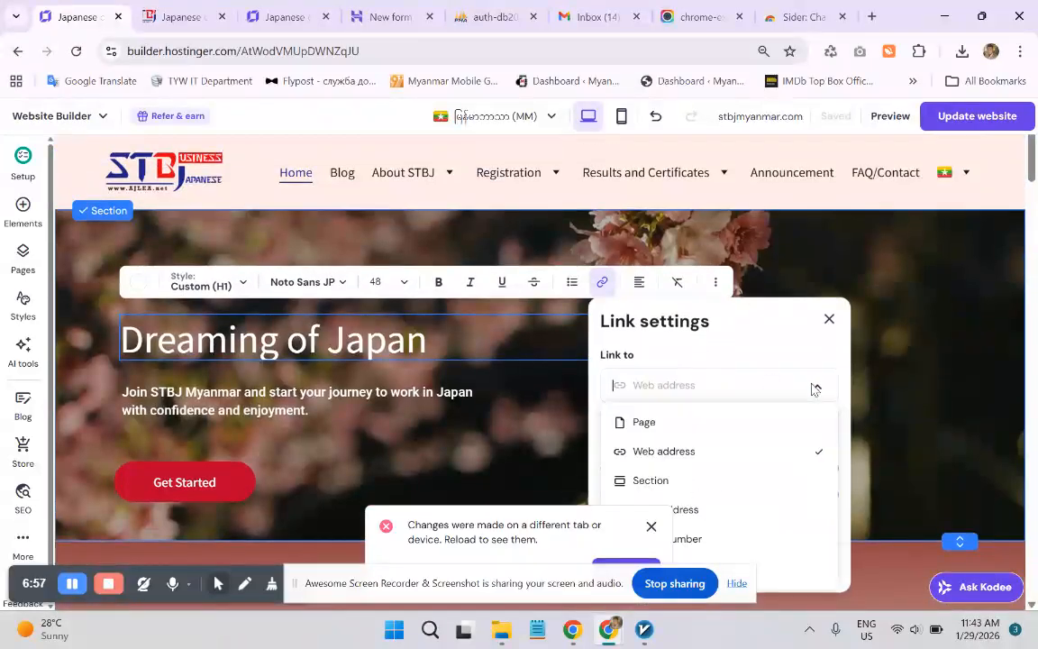
click(716, 423)
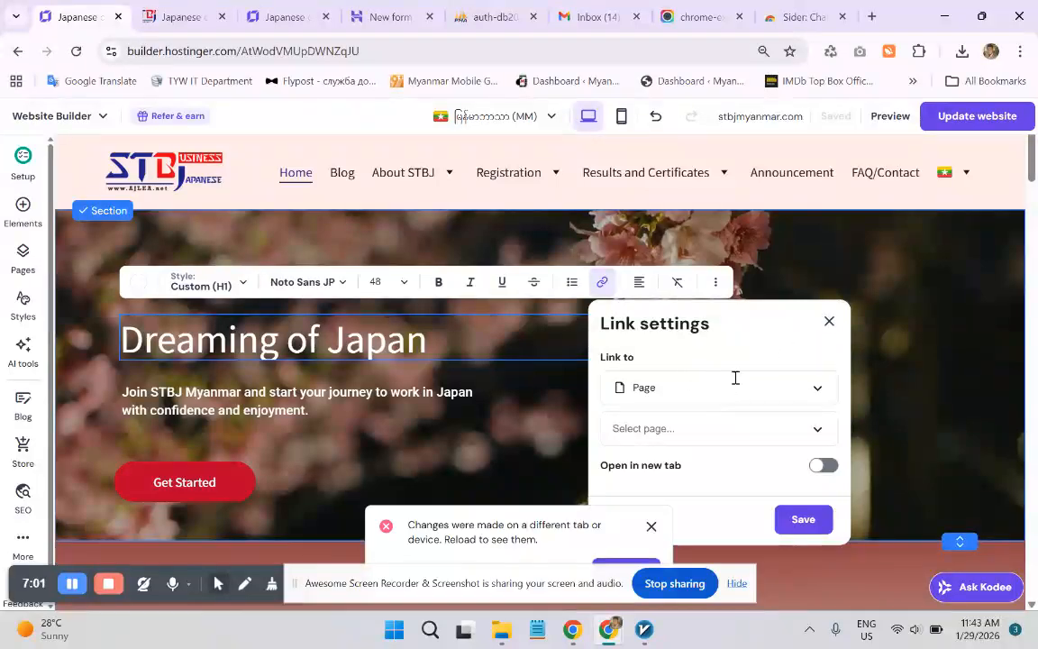
click(828, 322)
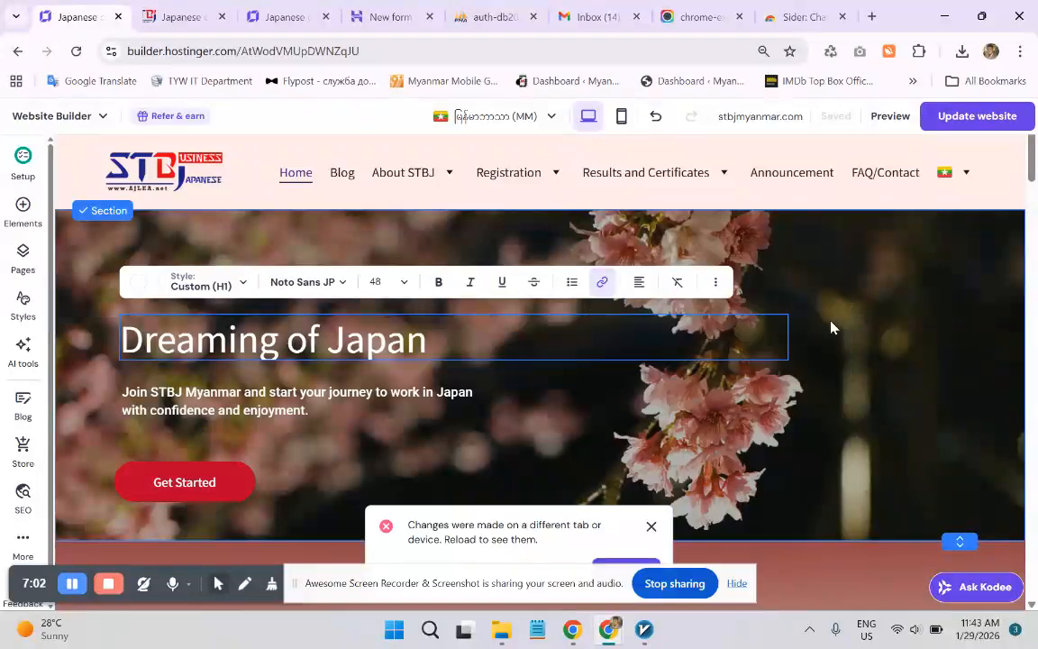
- View the heading's text alignment and additional formatting options, and leave text editing
click(638, 282)
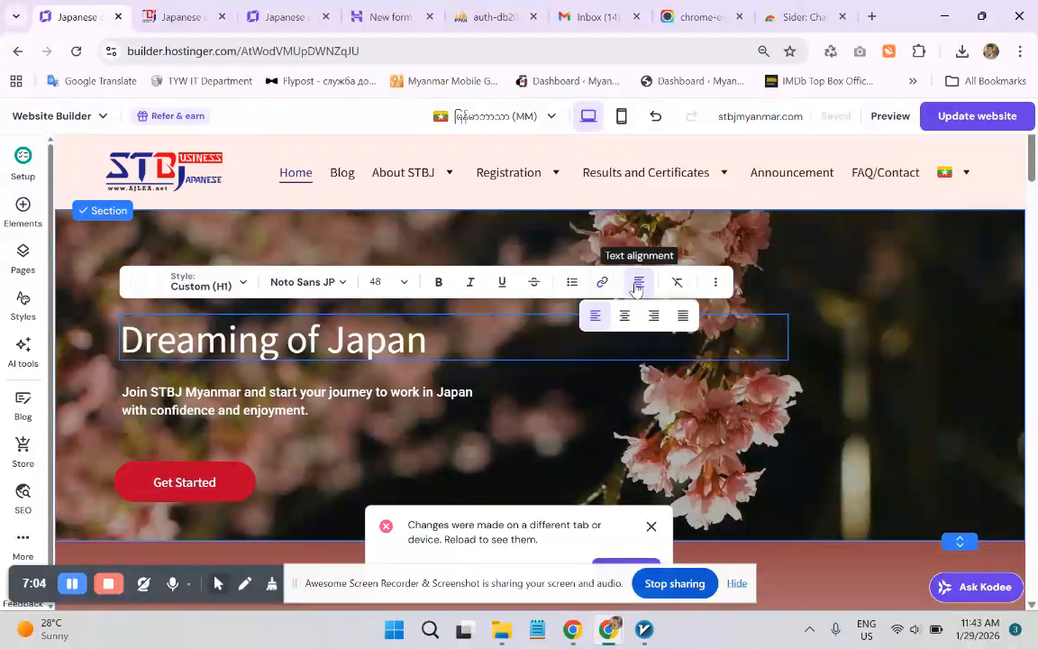
click(716, 282)
click(772, 270)
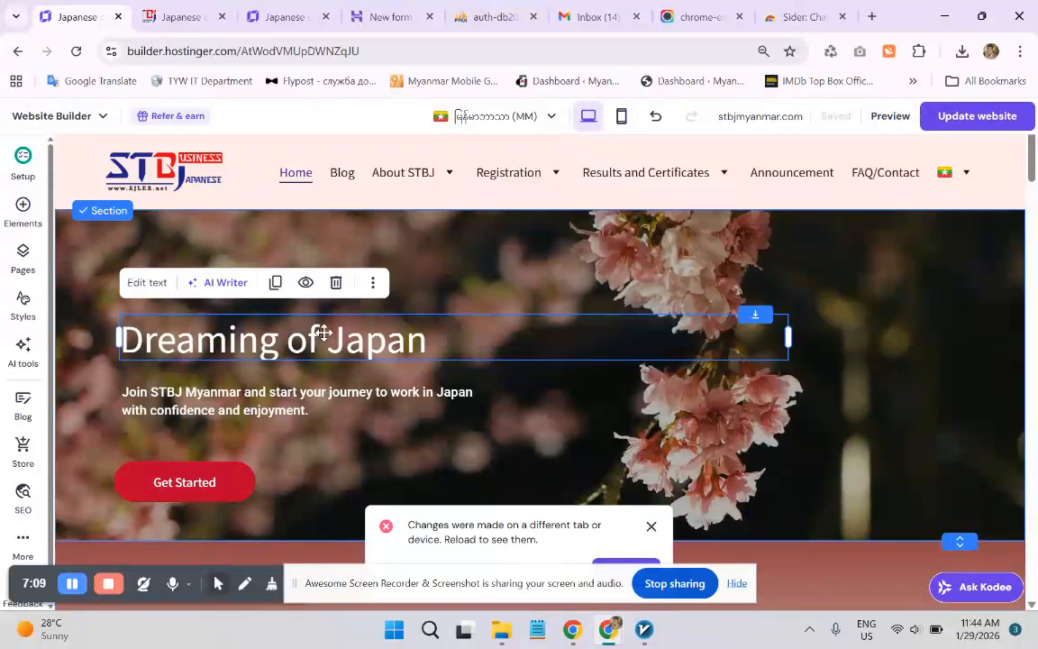
- Reopen the heading's link settings and review the link types from Page through Section to File download
click(142, 283)
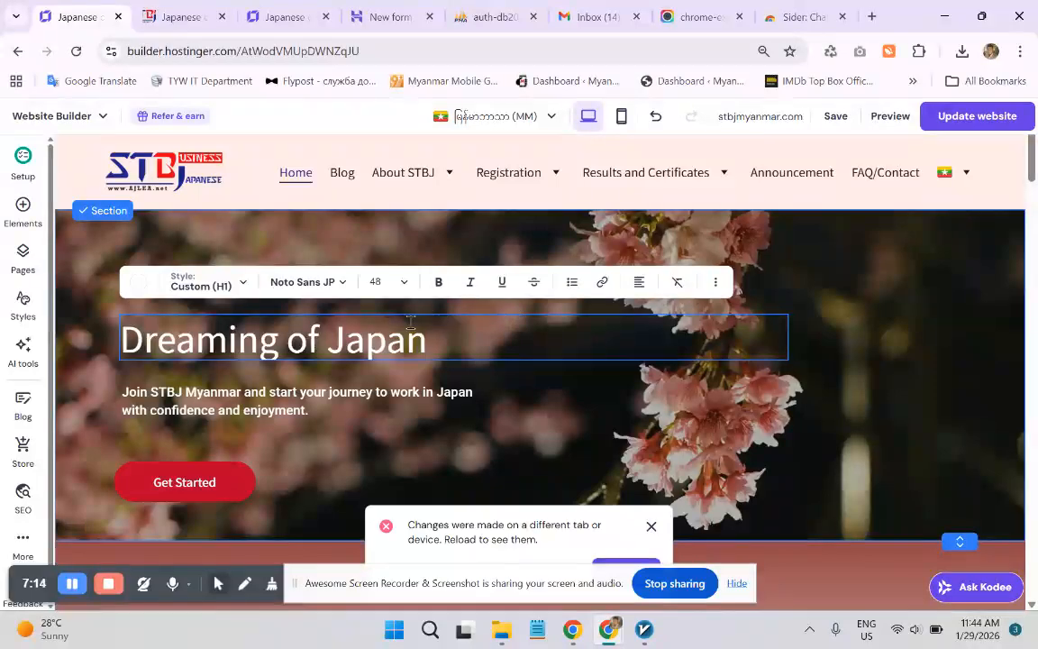
click(601, 289)
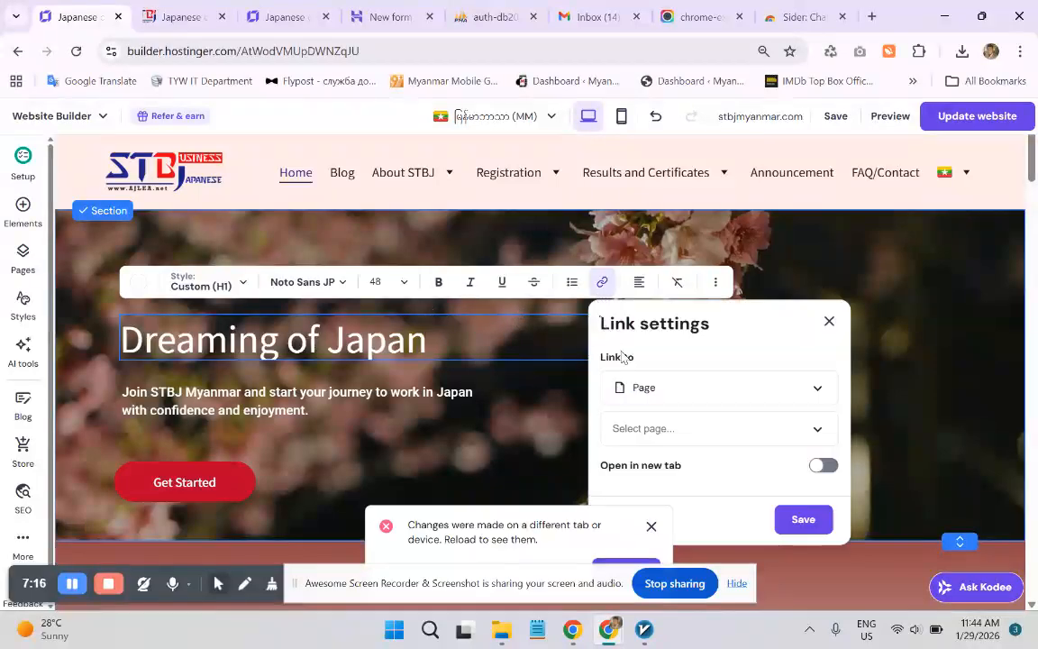
scroll(703, 365, down, 2)
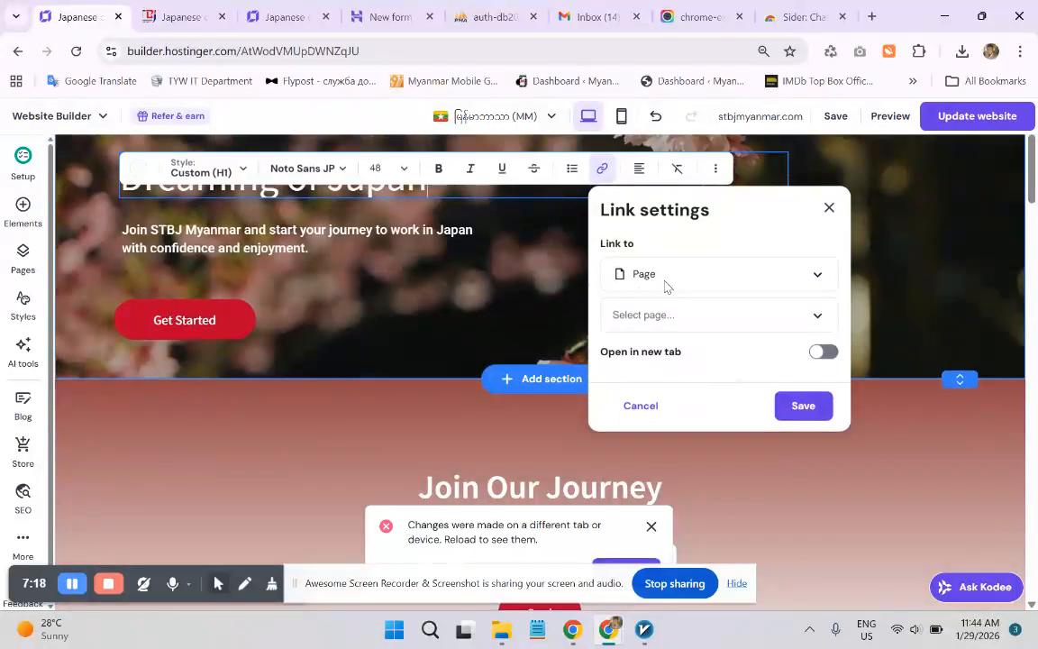
click(817, 277)
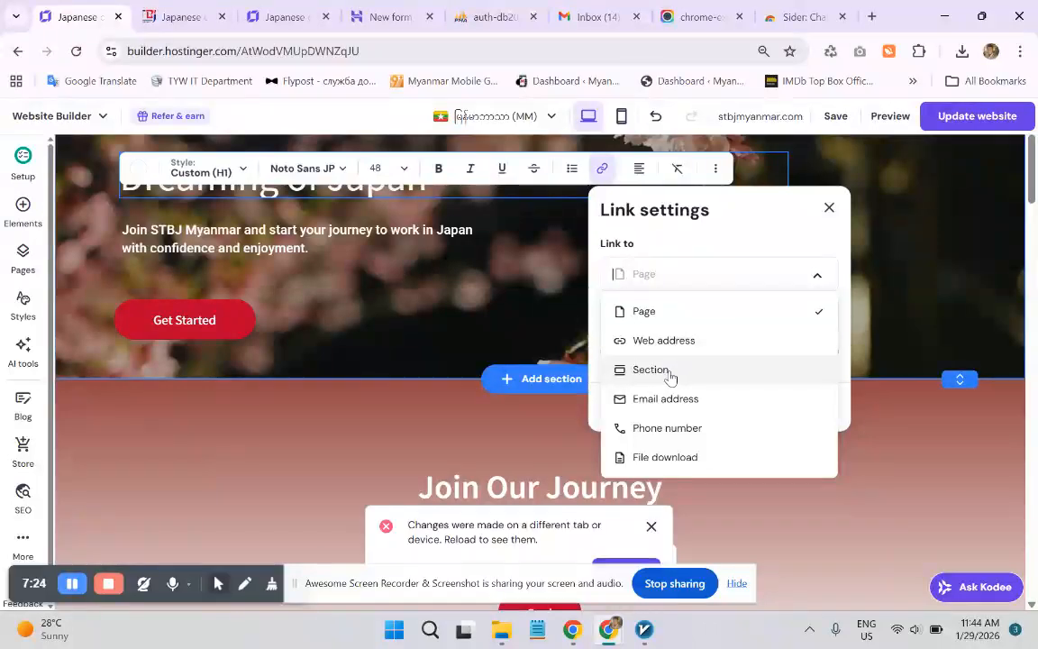
scroll(680, 370, down, 2)
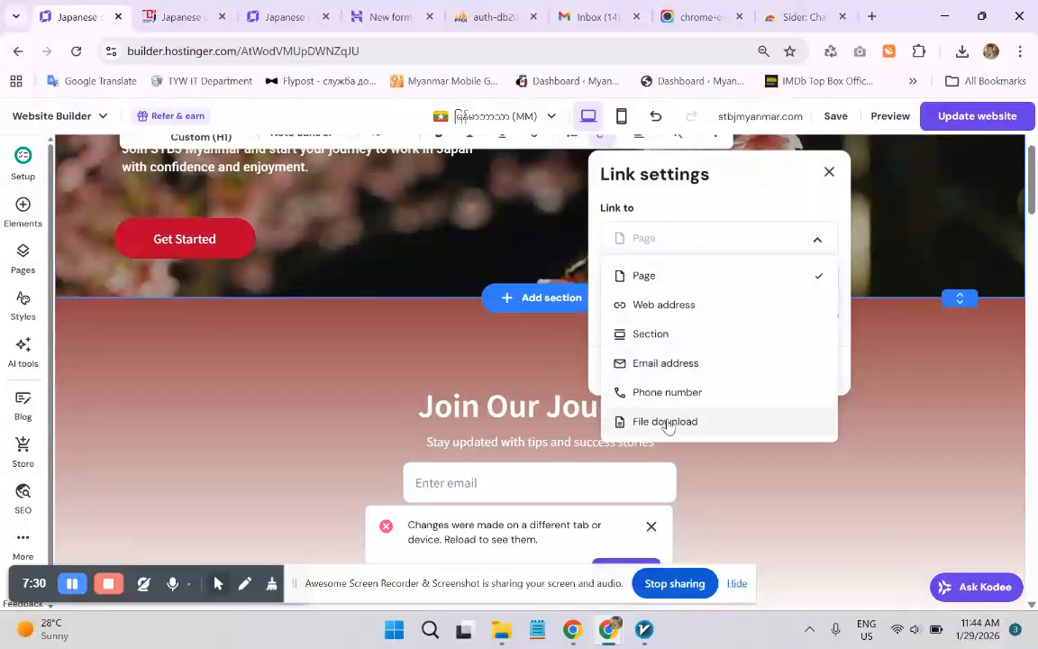
scroll(667, 425, down, 1)
scroll(672, 398, up, 1)
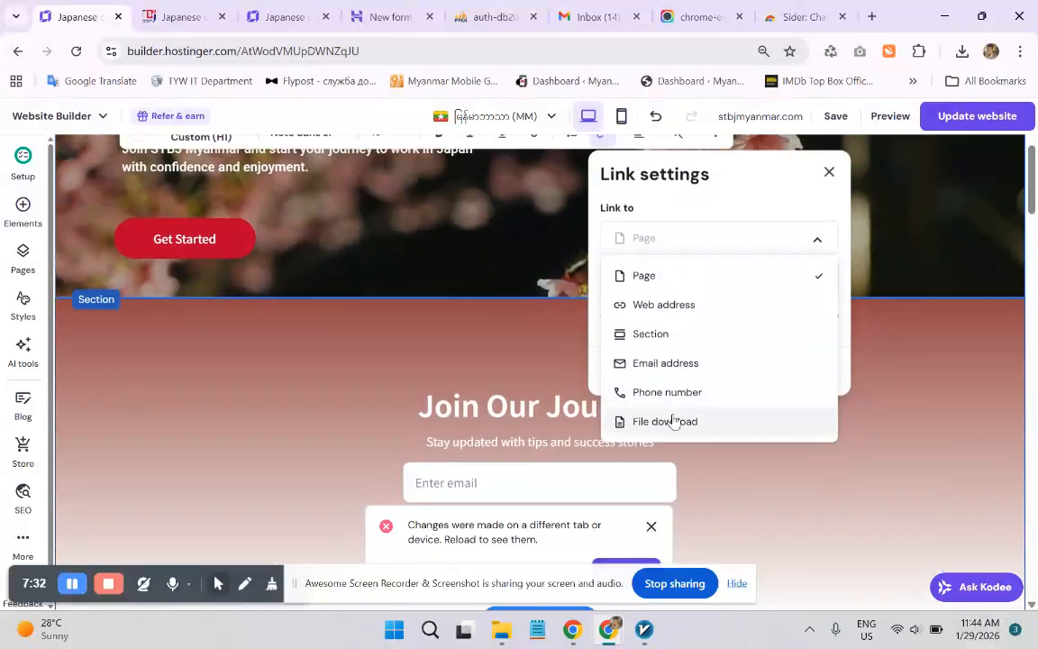
scroll(670, 418, up, 1)
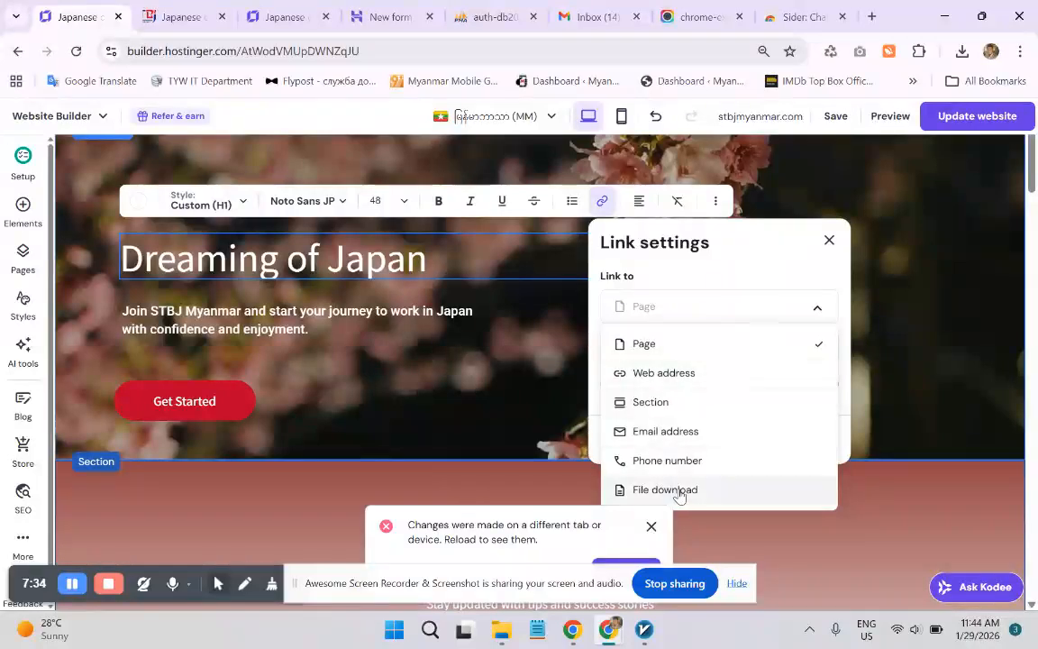
click(823, 312)
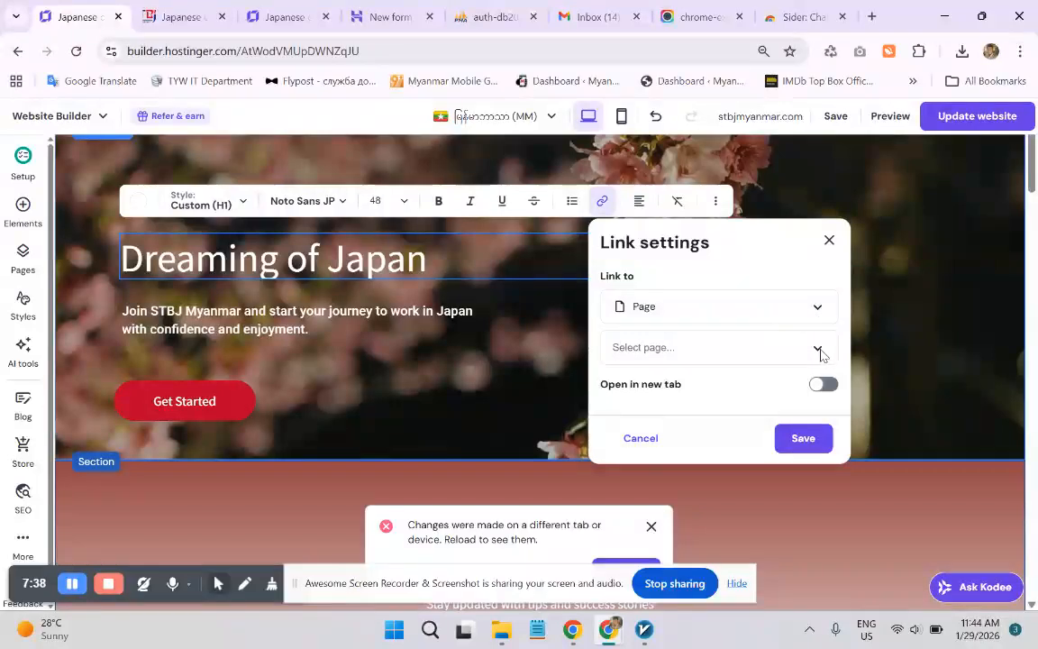
- Choose the About STBJ page as the link destination for the "Dreaming of Japan" heading
click(818, 349)
scroll(753, 370, down, 2)
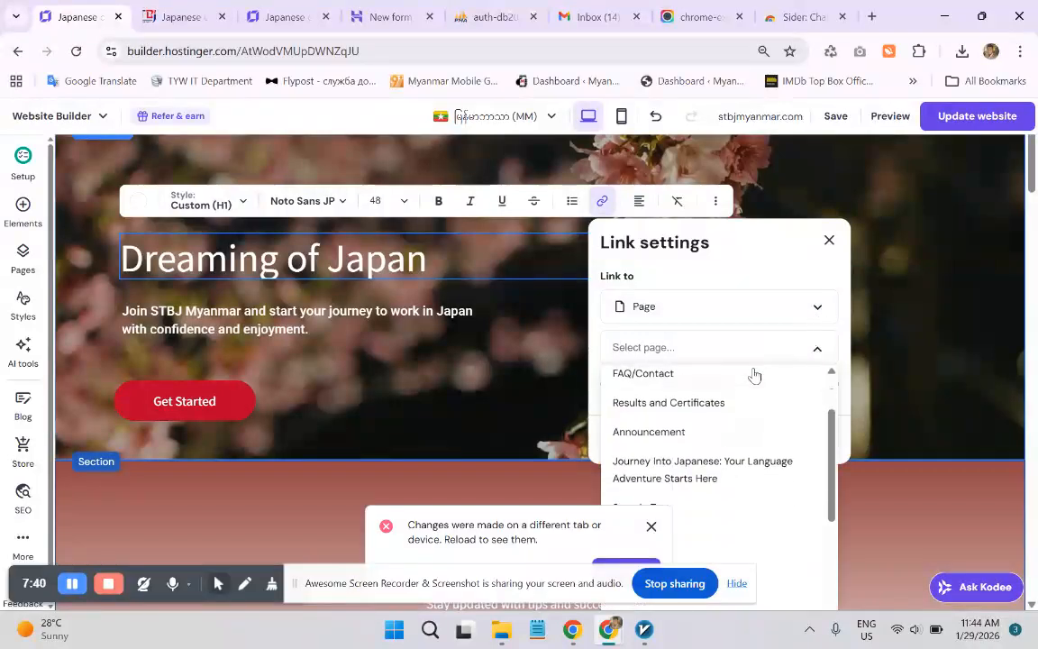
scroll(706, 419, down, 3)
scroll(689, 437, down, 1)
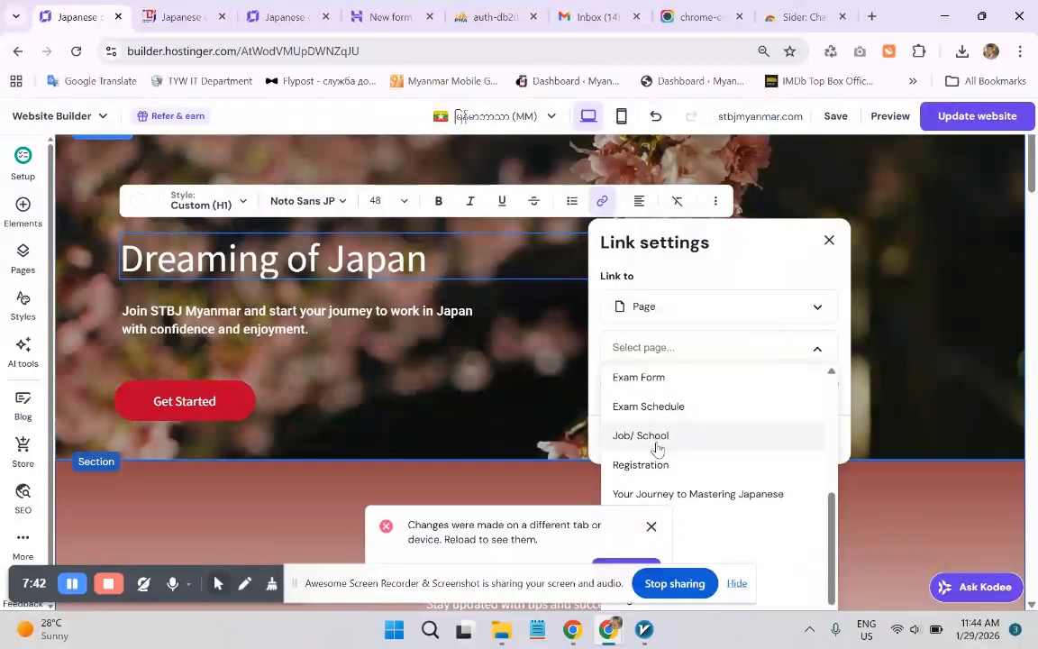
scroll(655, 429, up, 3)
scroll(657, 423, up, 3)
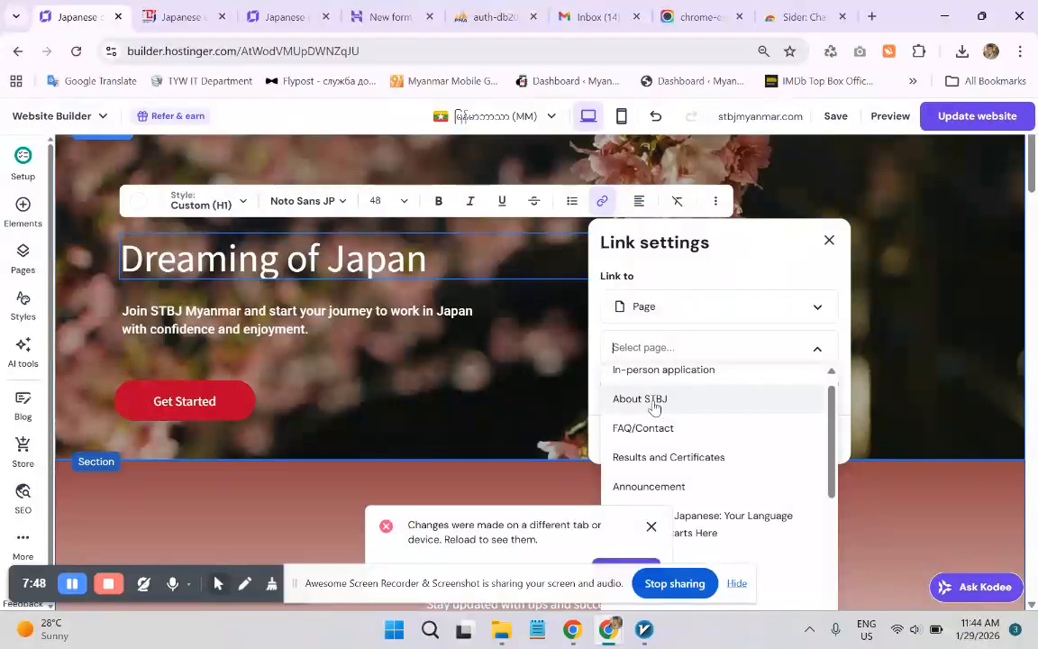
click(654, 402)
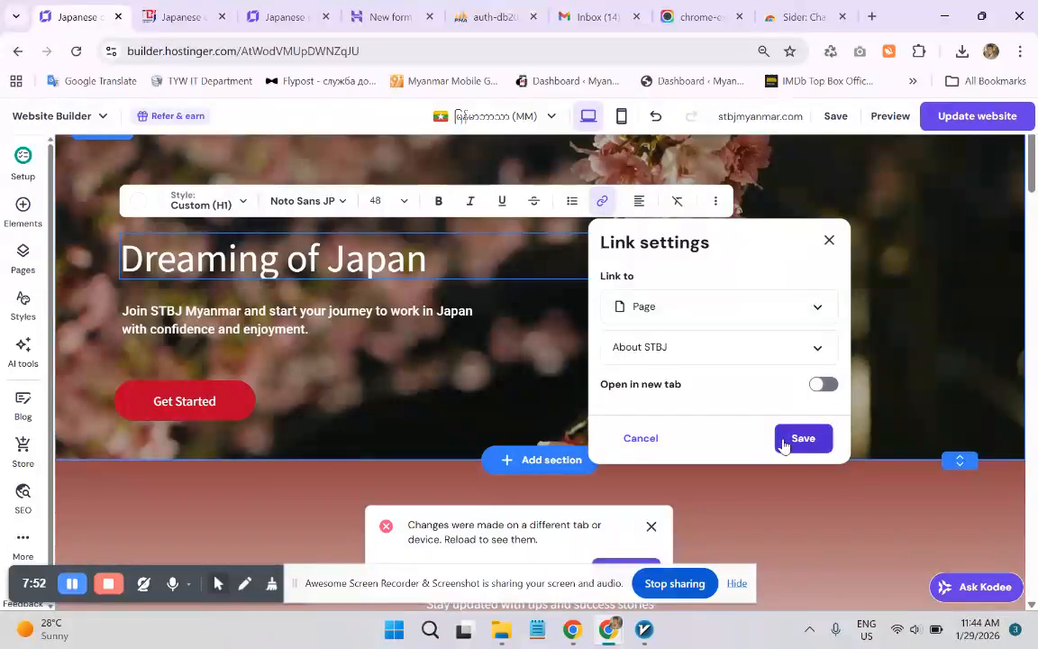
- Save the heading's link to the About STBJ page after viewing the heading on the live site, and publish the website update
click(188, 7)
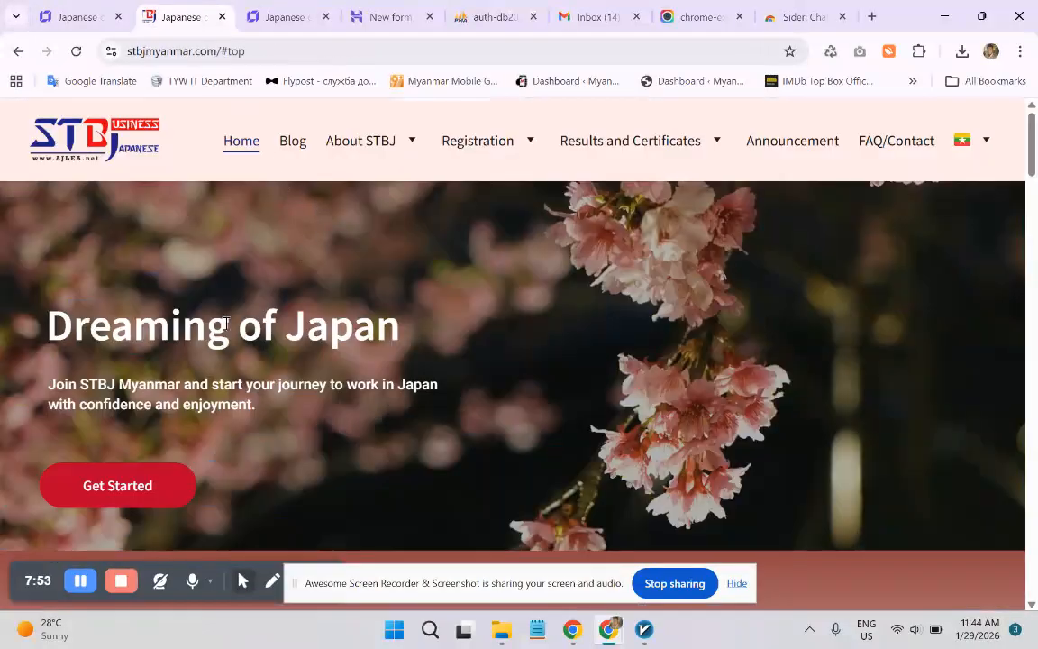
drag(339, 338, 72, 326)
click(108, 9)
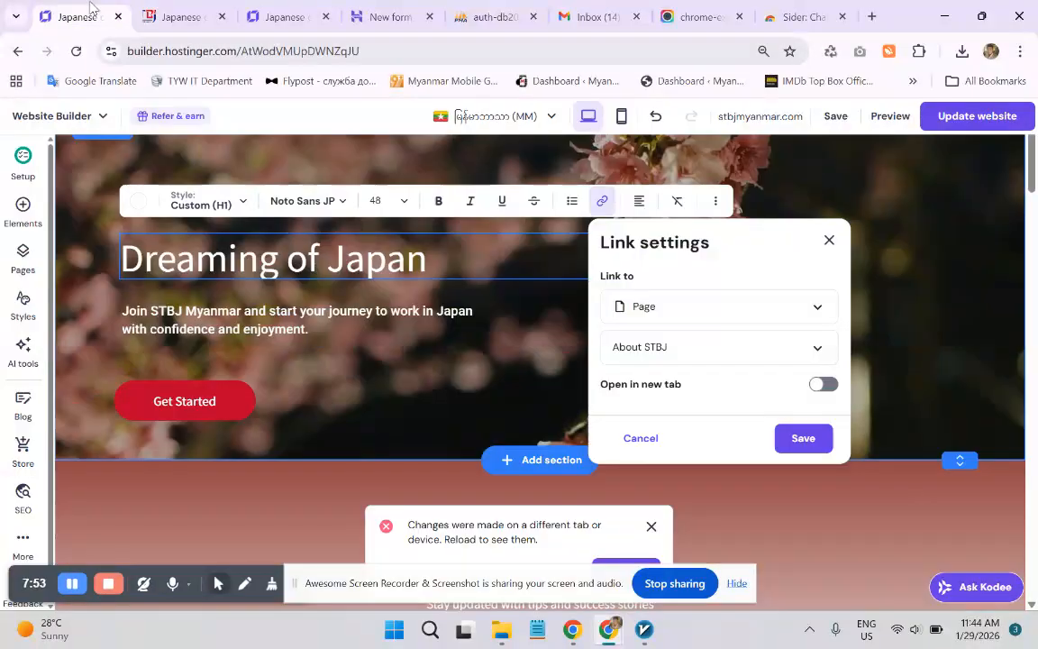
click(801, 438)
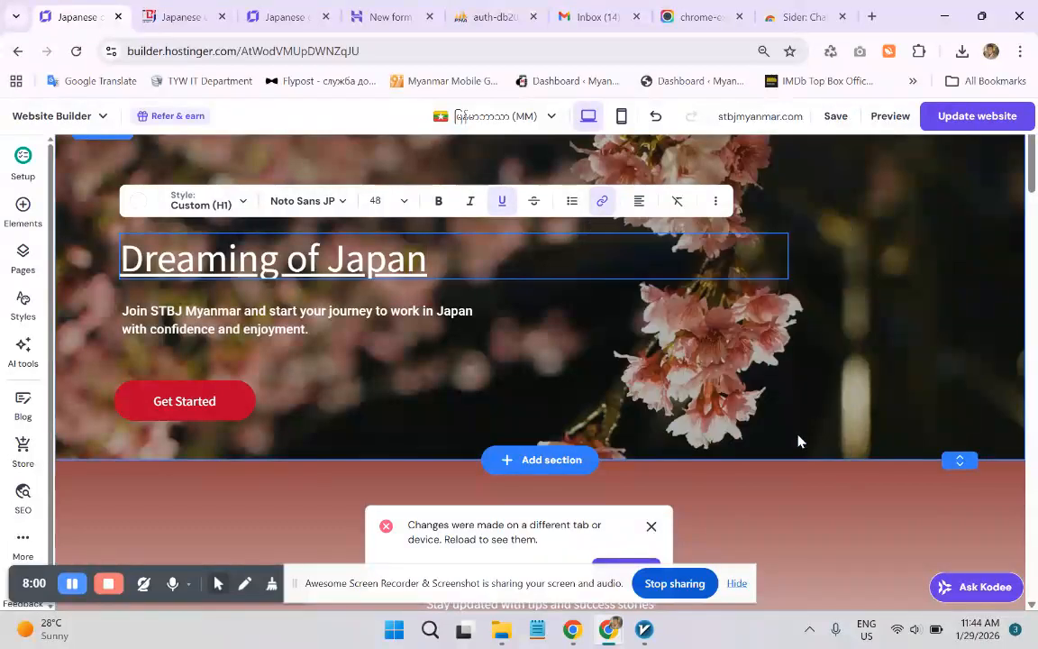
click(960, 127)
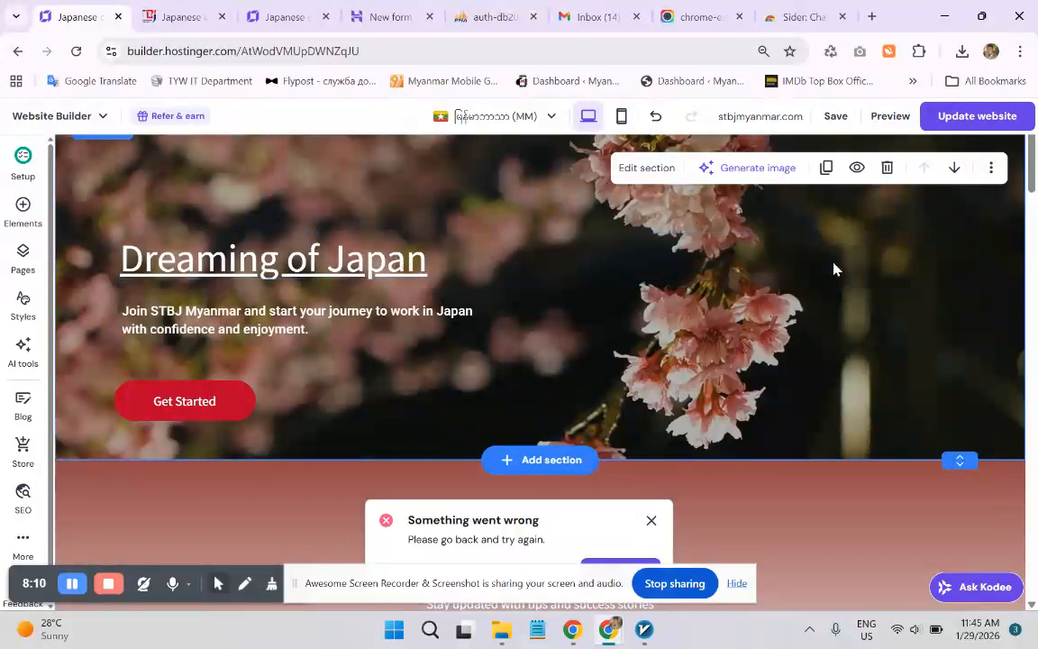
click(991, 122)
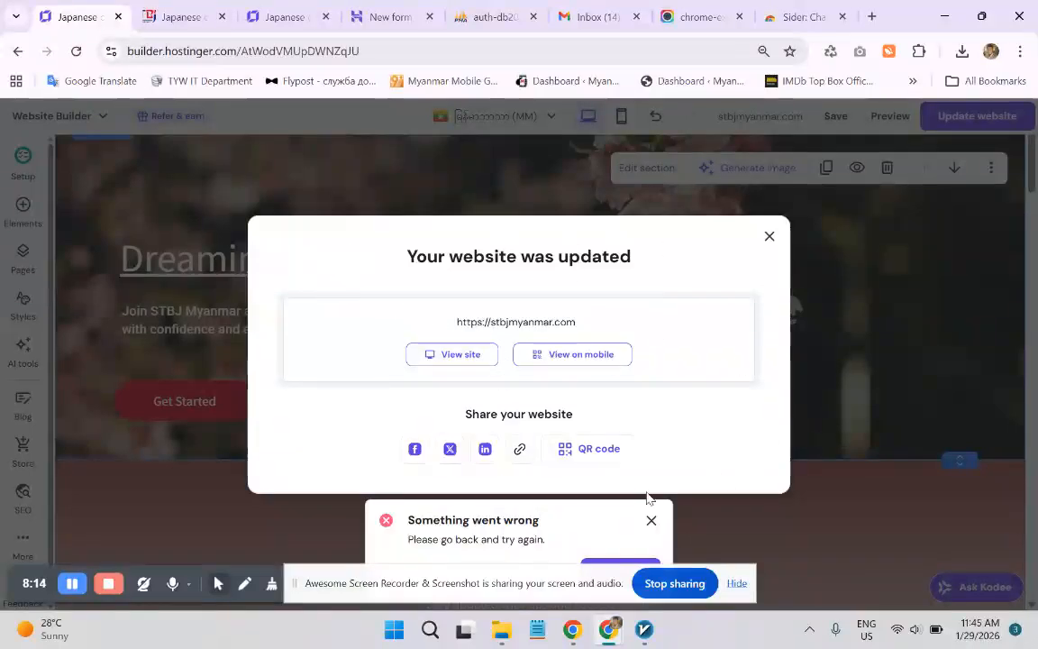
- Reload the live stbjmyanmar.com home page and check whether the "Dreaming of Japan" heading carries the link
click(150, 12)
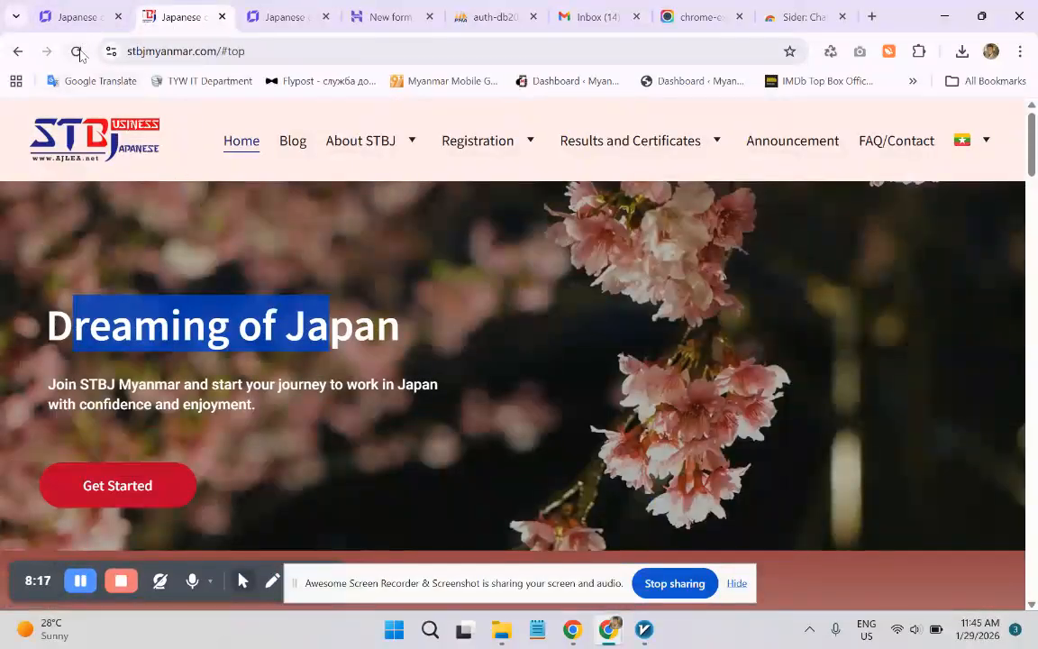
click(75, 50)
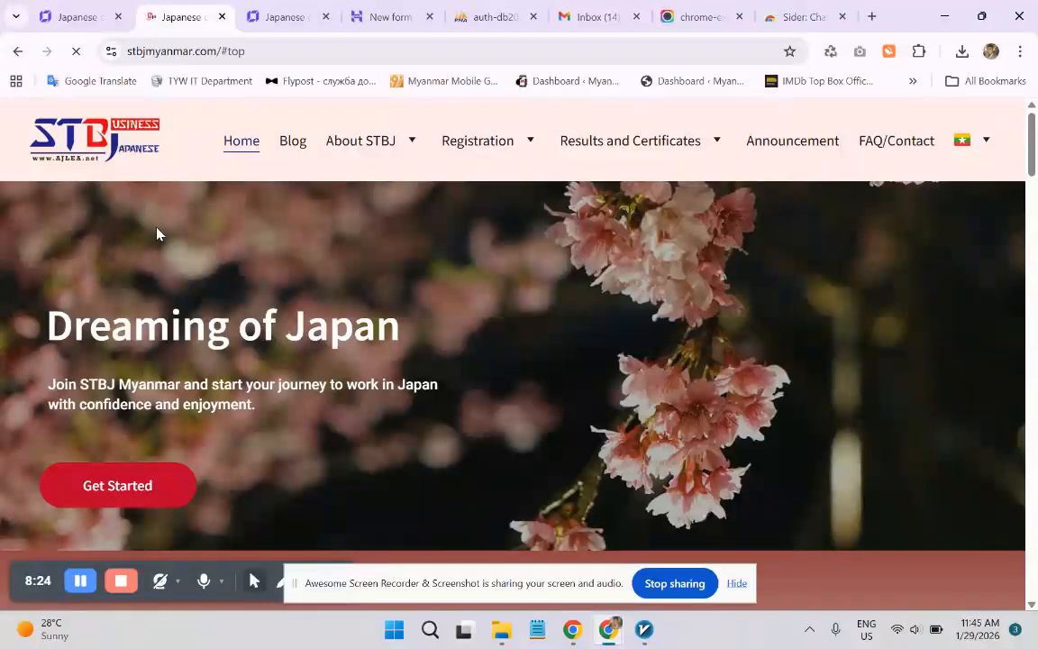
mouse_move(532, 204)
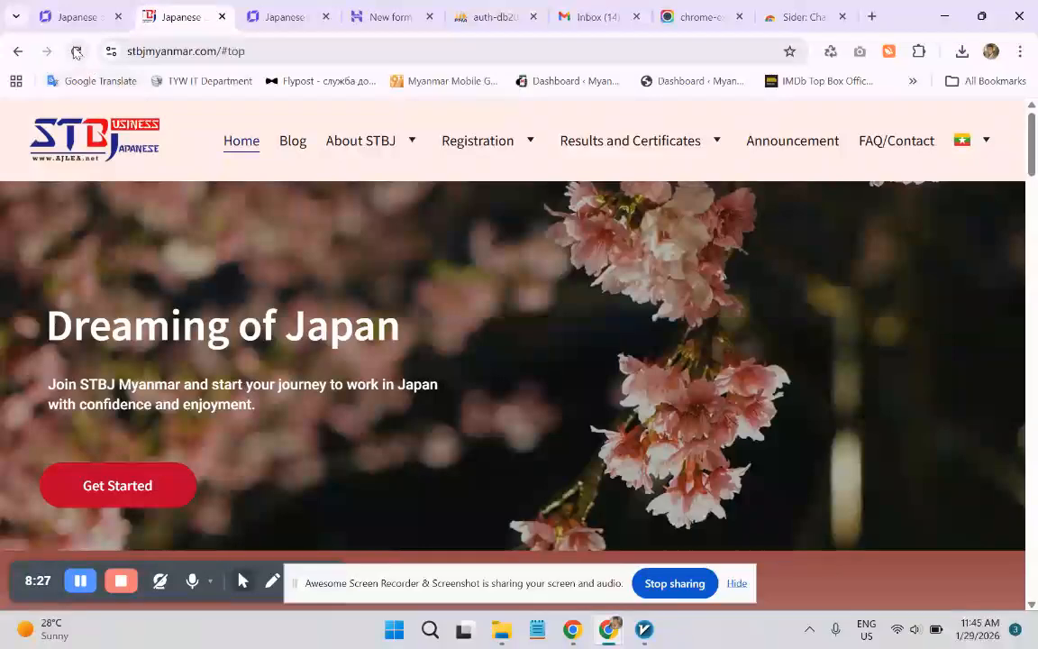
click(77, 51)
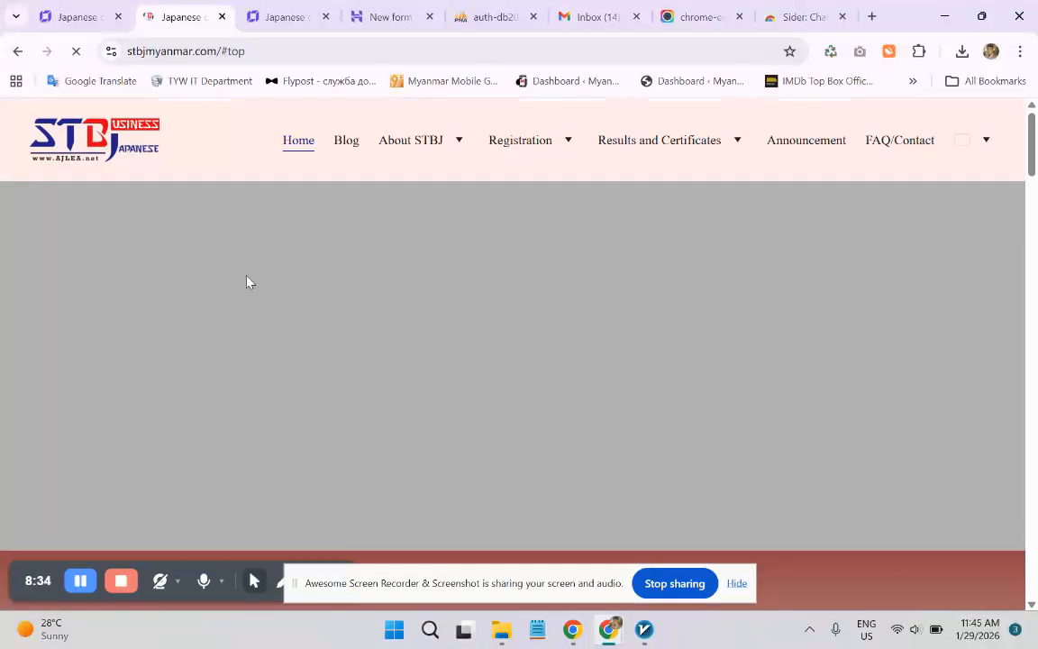
click(78, 149)
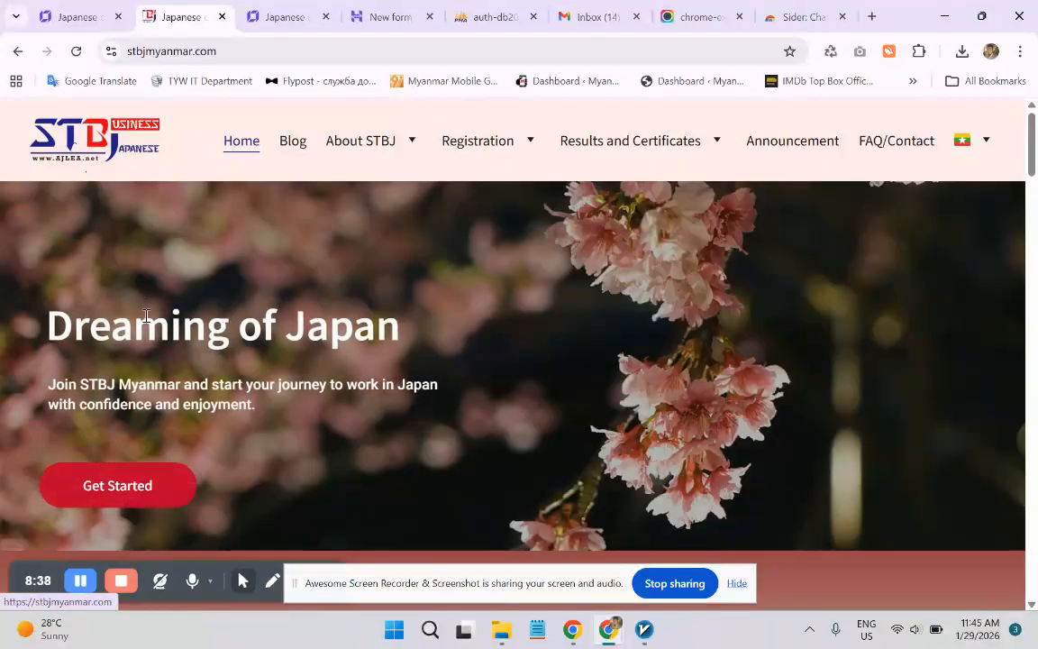
- Return to the website editor, dismiss the update dialog, and reload the editor to load the changes made elsewhere
click(76, 16)
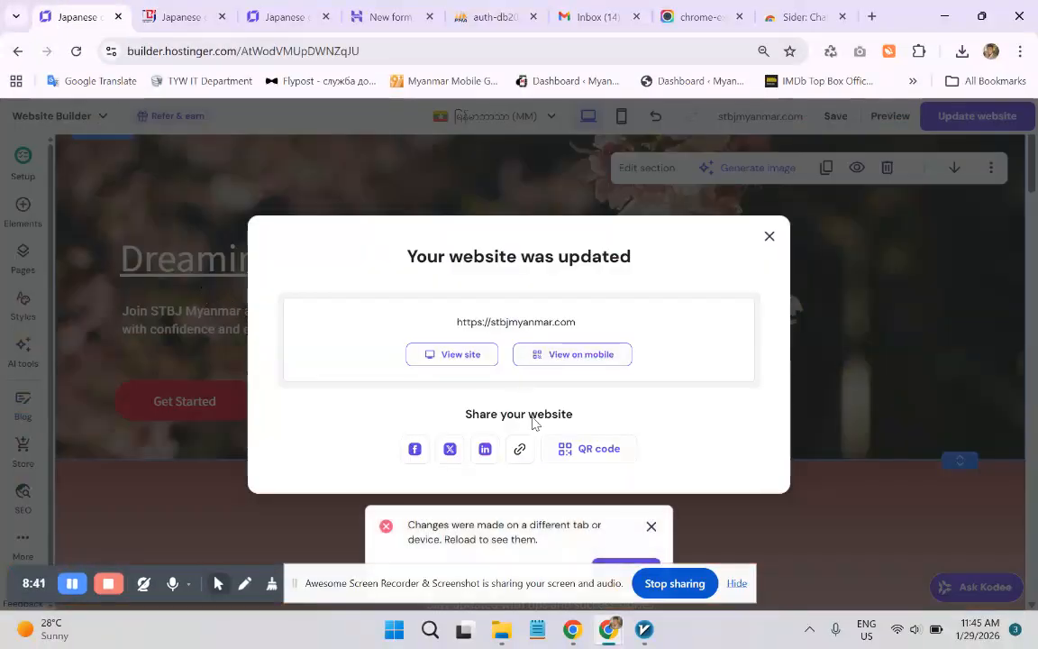
click(768, 236)
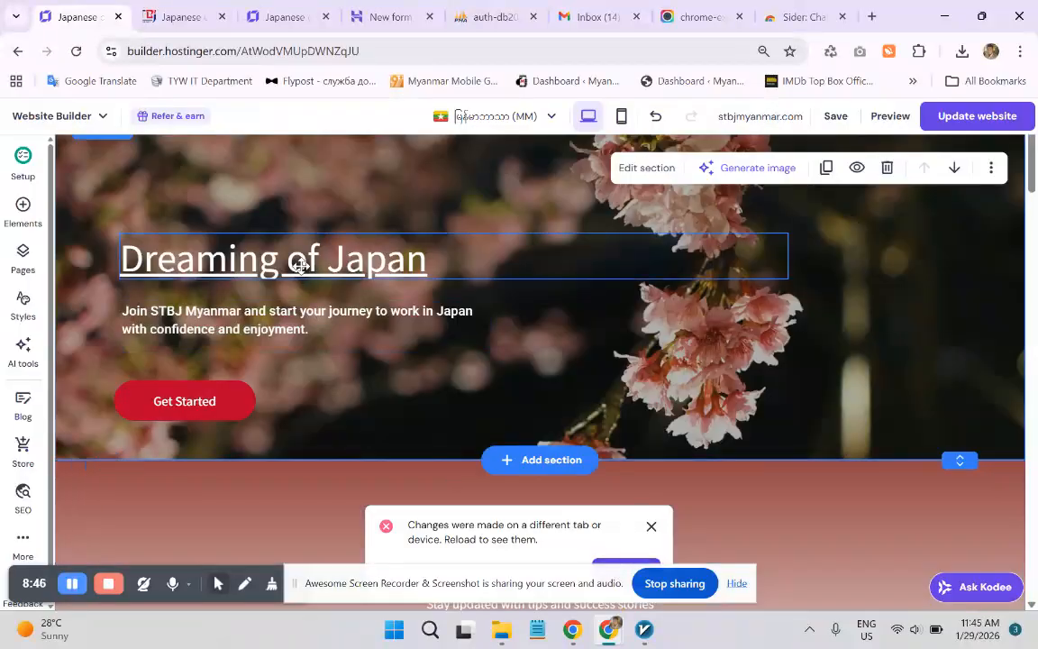
click(610, 568)
click(586, 159)
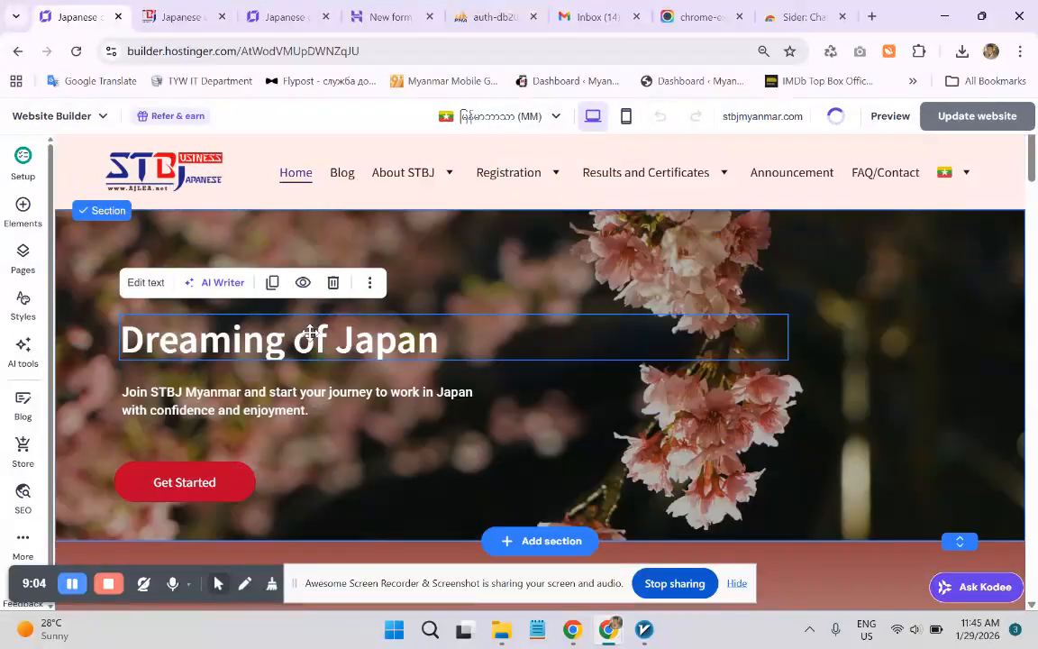
- Link the "Dreaming of Japan" heading to the About STBJ page and save the link settings
click(137, 282)
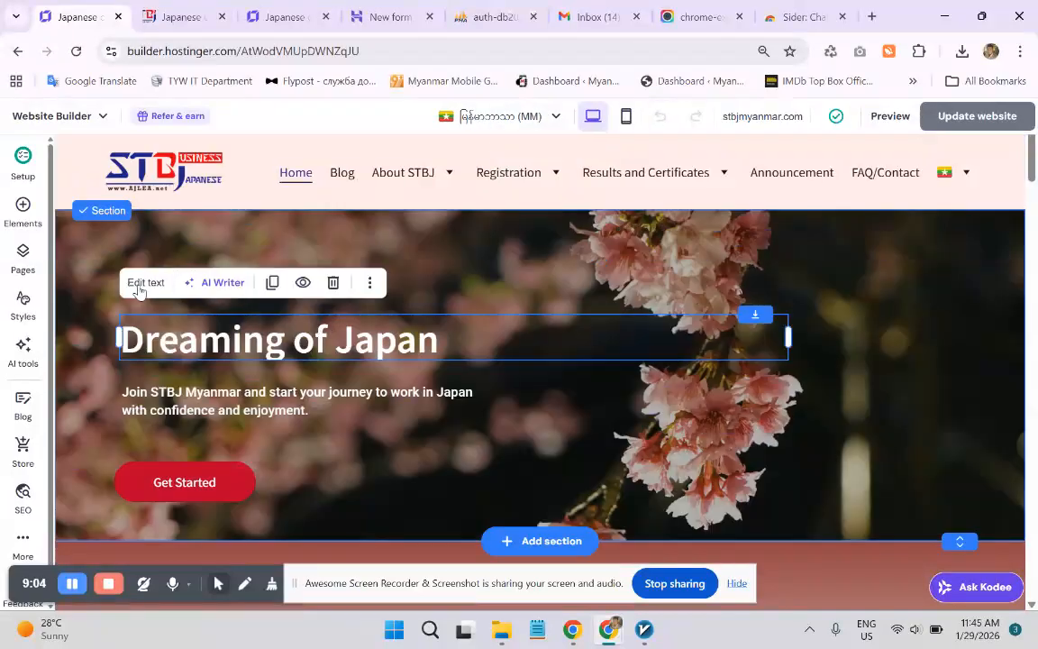
click(602, 283)
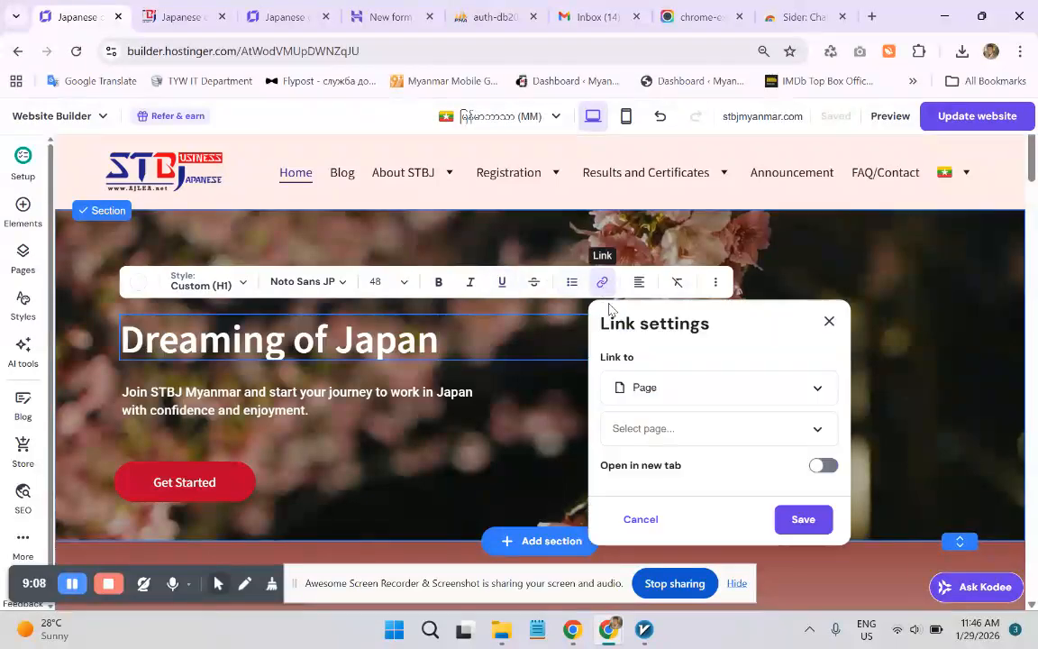
click(730, 428)
click(679, 491)
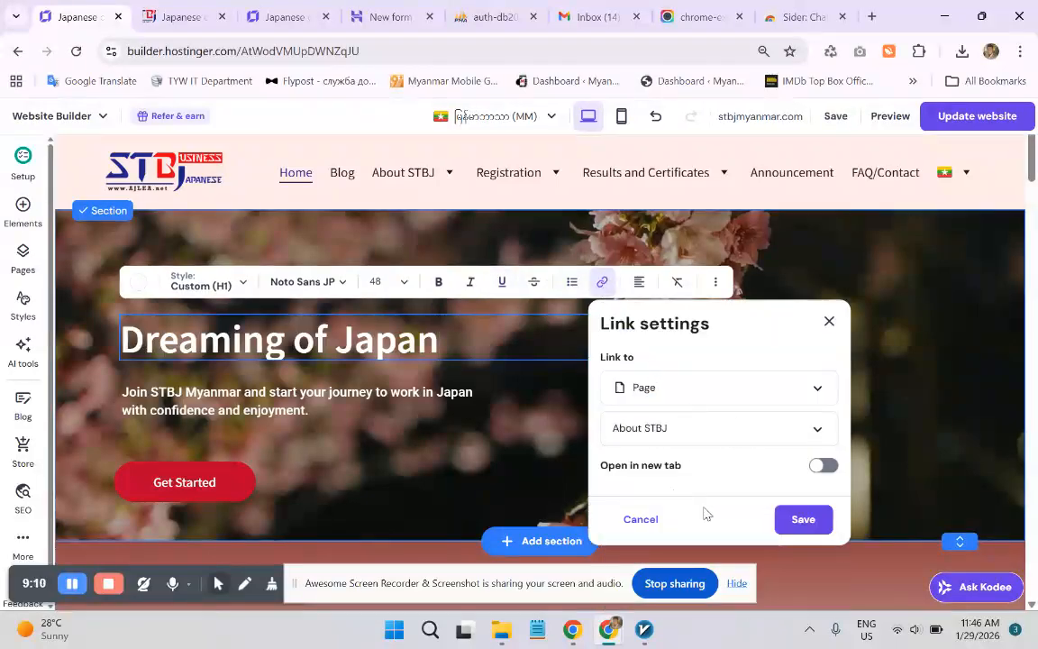
click(804, 521)
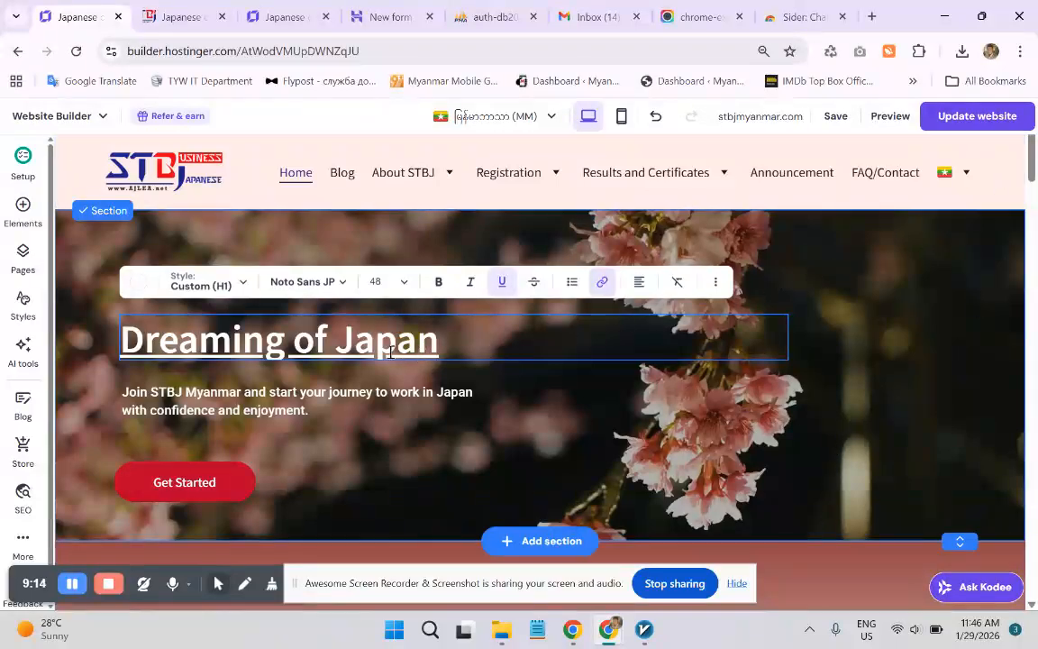
- Remove the underline from the "Dreaming of Japan" heading, publish the website update, and close the update dialog
click(502, 281)
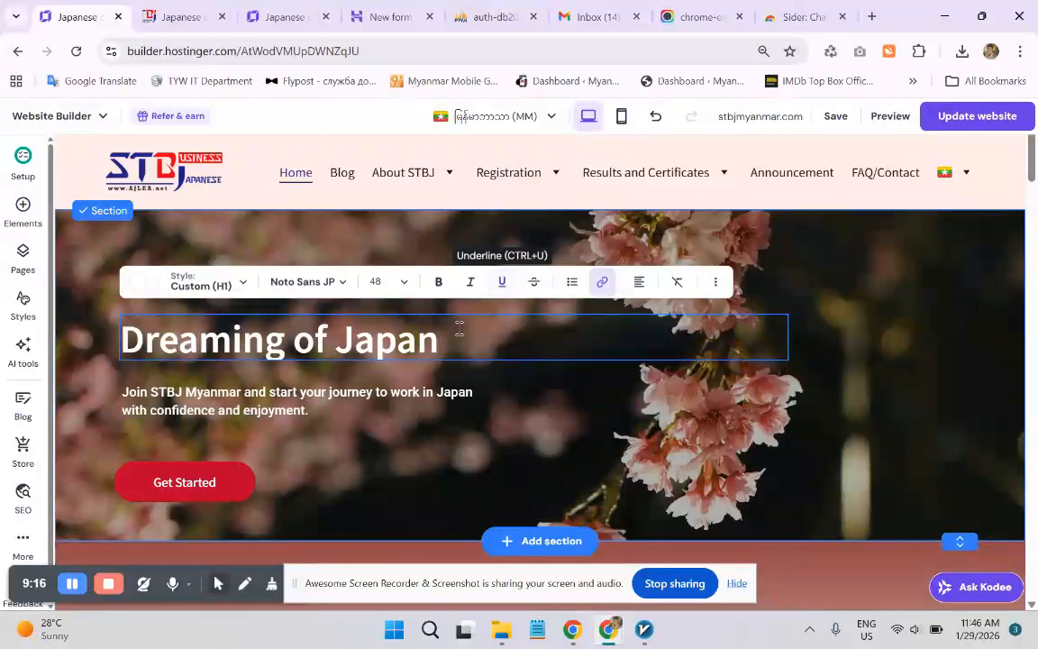
click(502, 287)
click(502, 286)
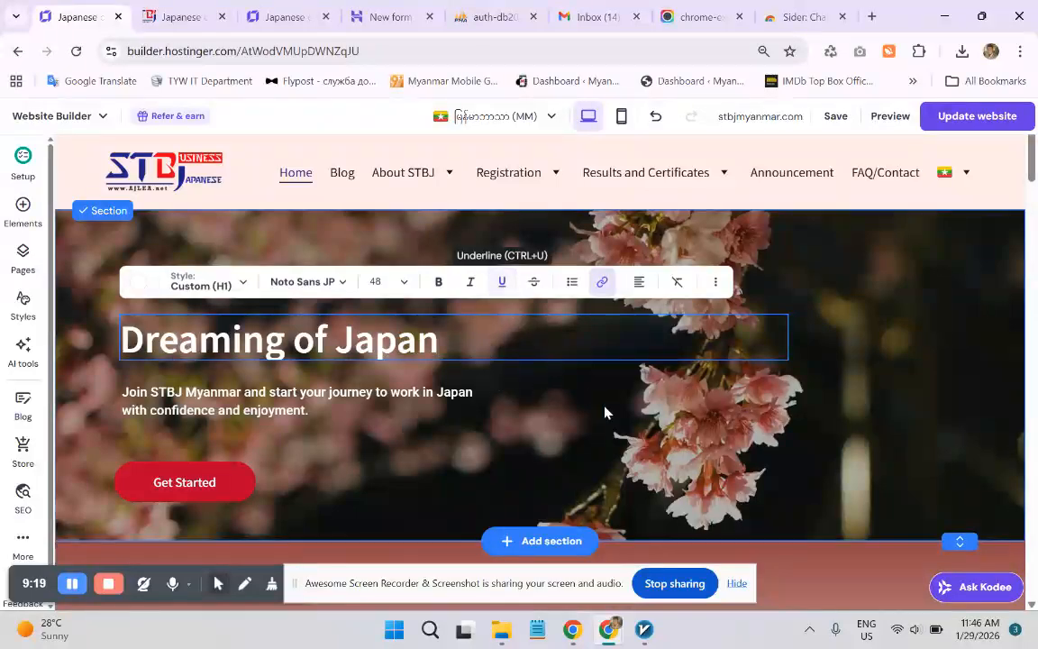
click(988, 122)
click(988, 123)
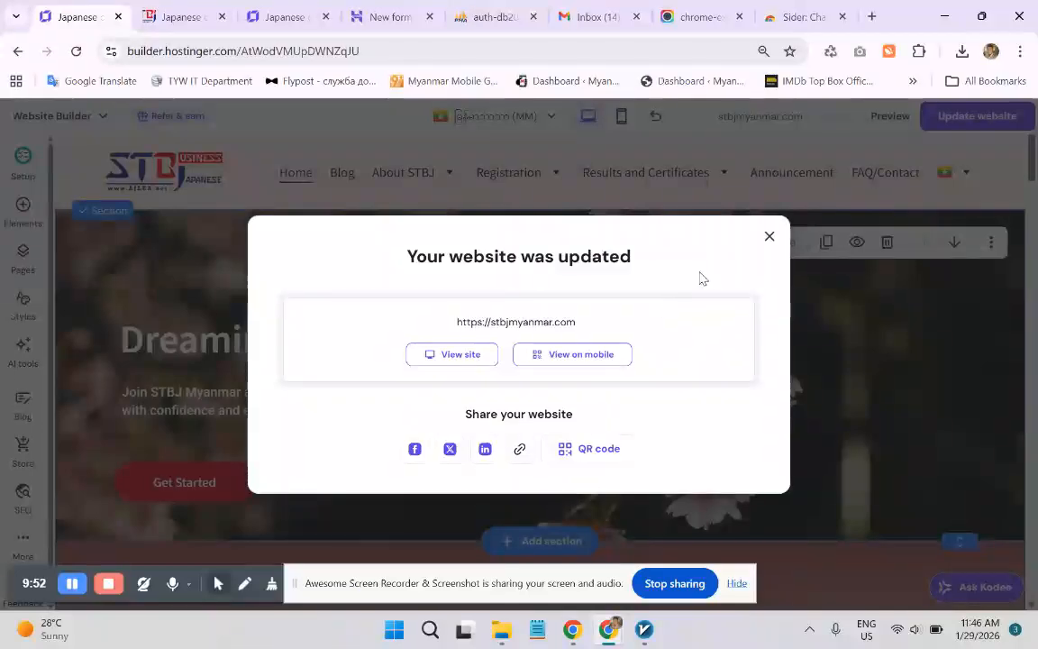
click(769, 236)
- Reload the live site and follow the "Dreaming of Japan" heading's link to test it
click(164, 14)
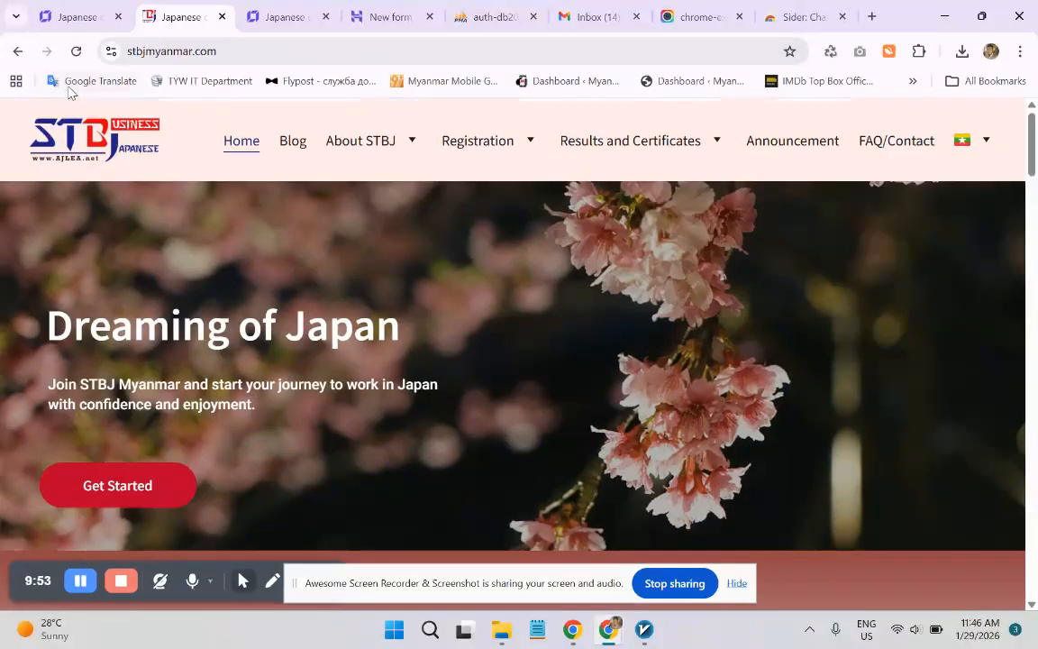
click(76, 50)
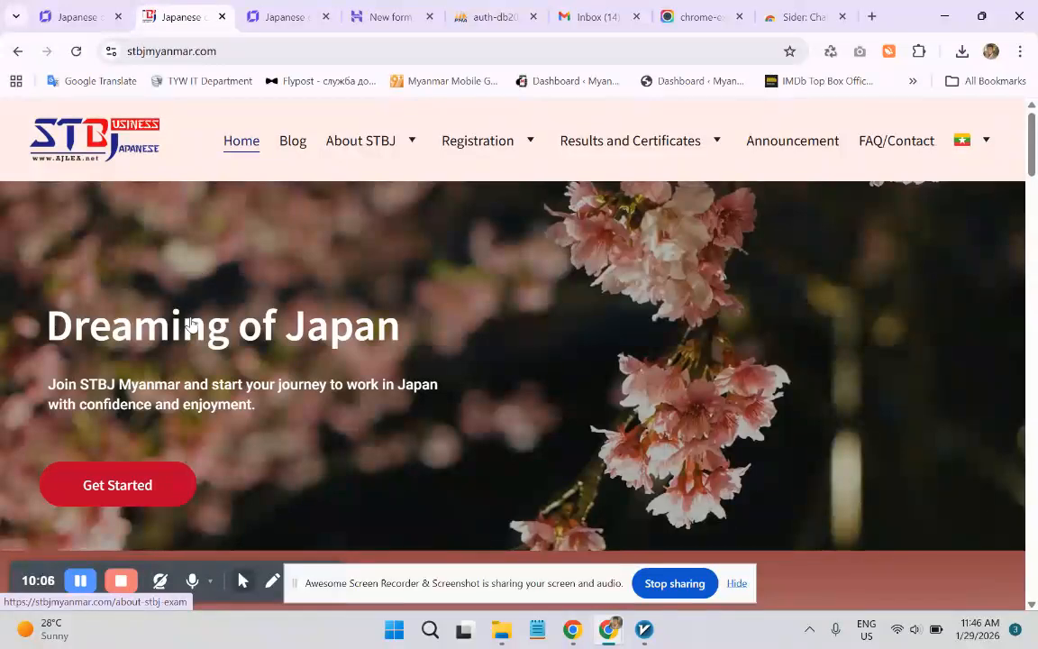
click(188, 336)
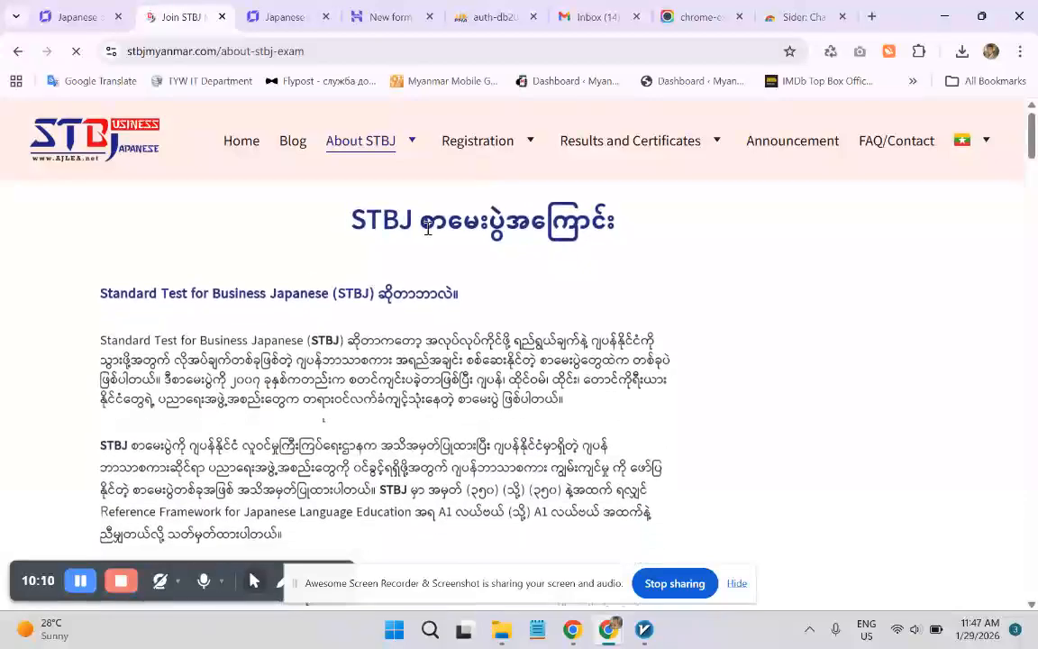
- Compare the heading in the editor with its linked page on the live site, and return to the live Home page
click(83, 18)
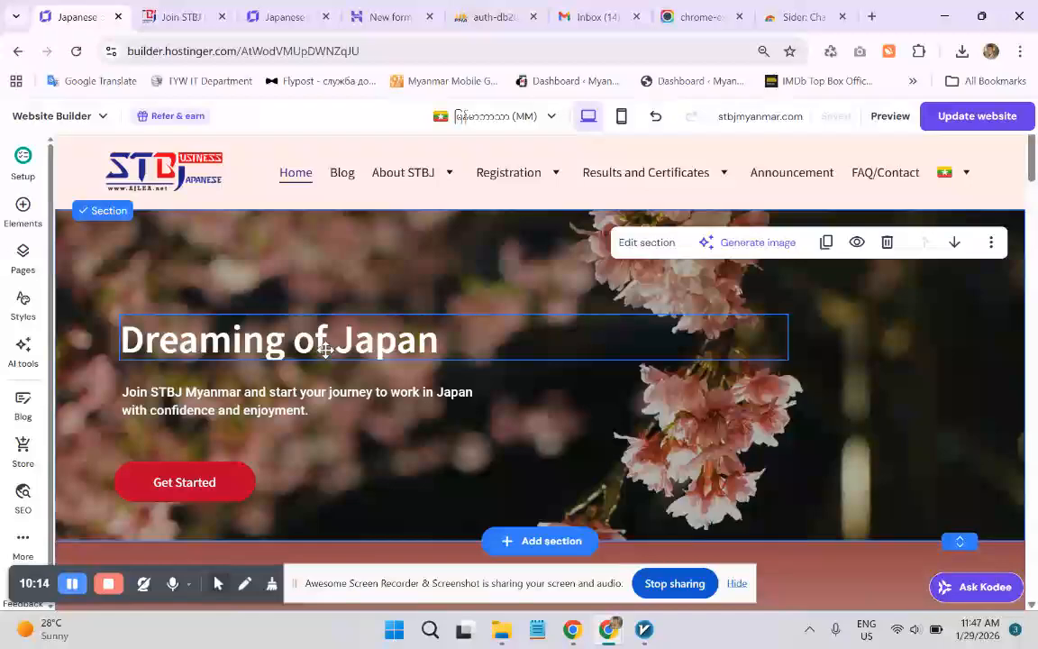
click(175, 16)
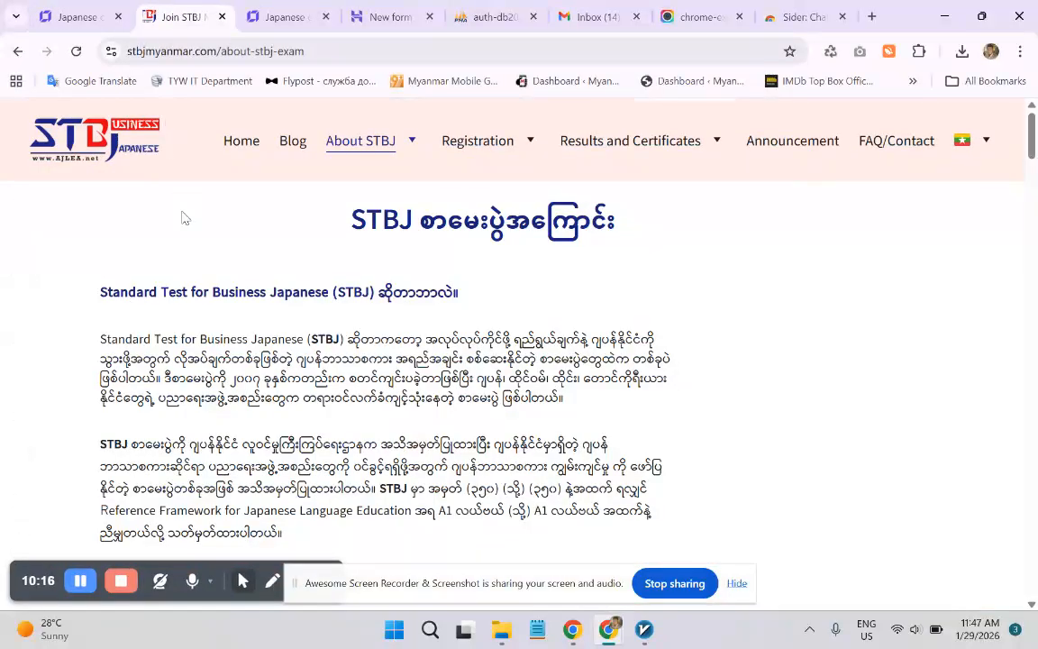
click(89, 16)
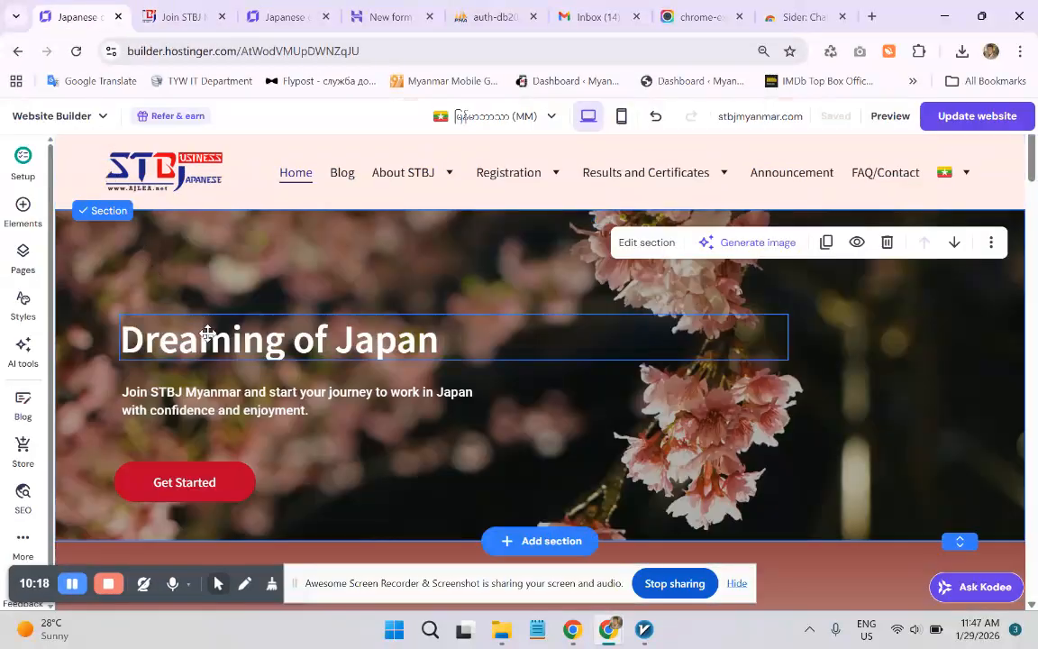
click(171, 16)
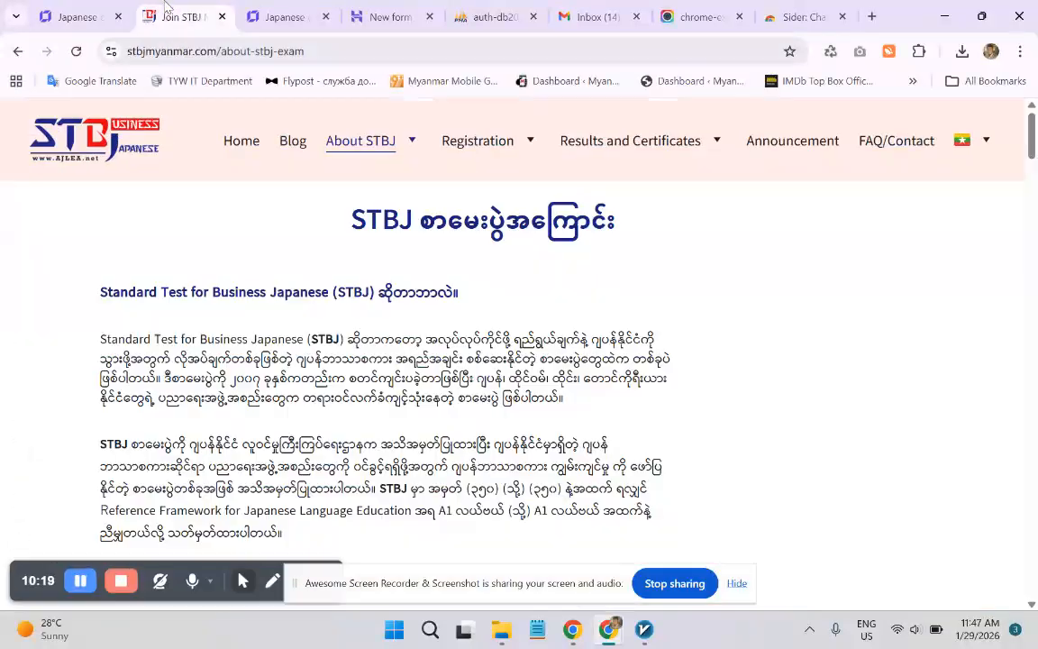
click(237, 144)
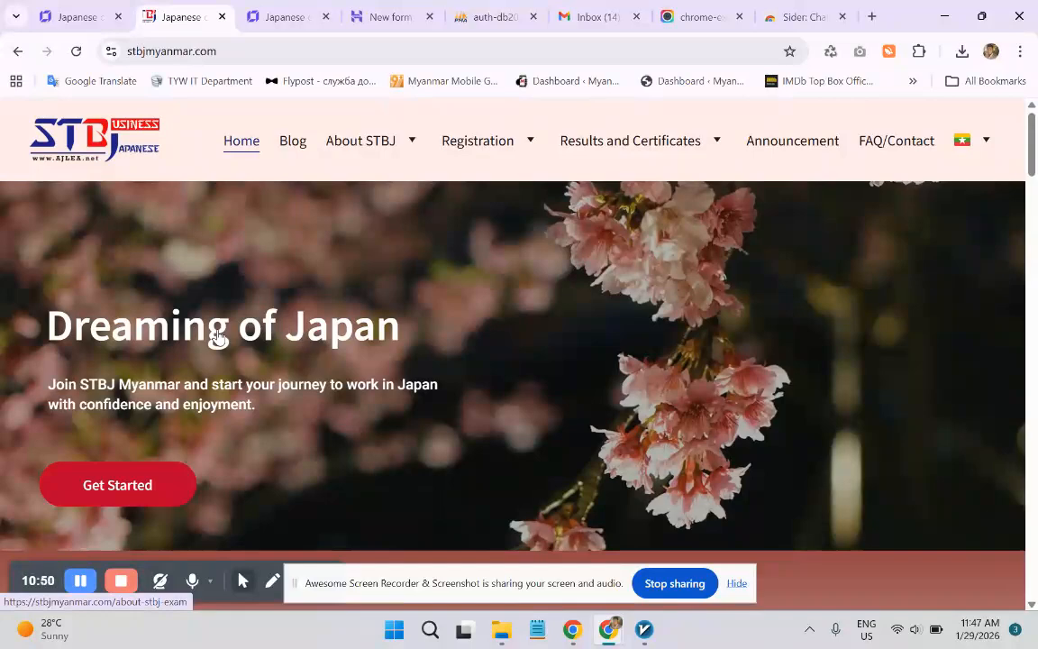
- Back in the editor, view the text formatting options of the paragraph below the hero heading and leave text editing
click(77, 16)
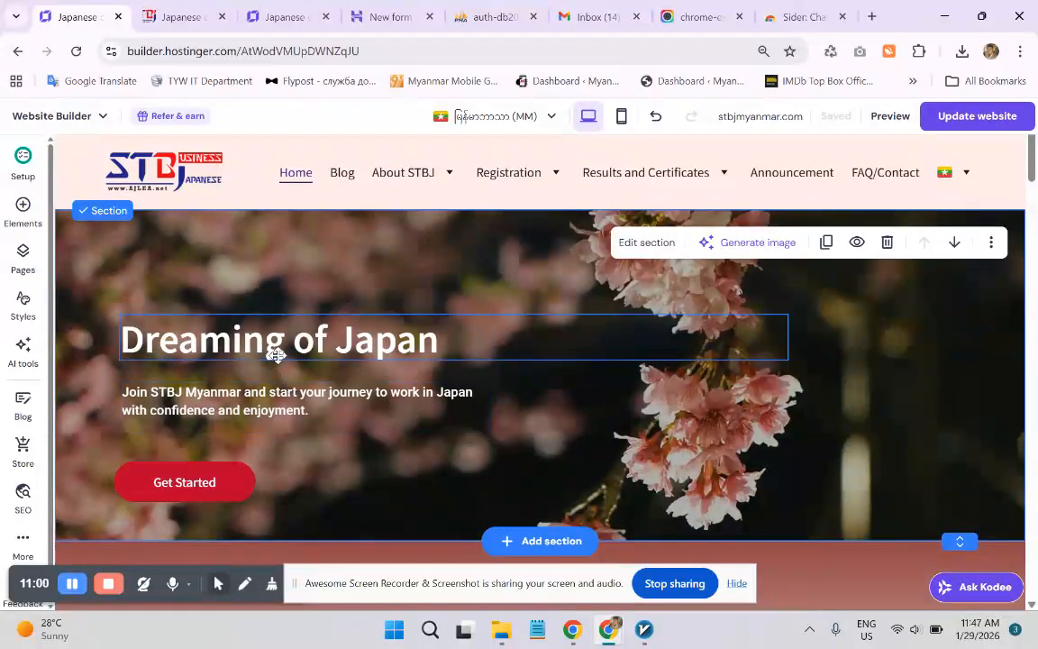
click(257, 410)
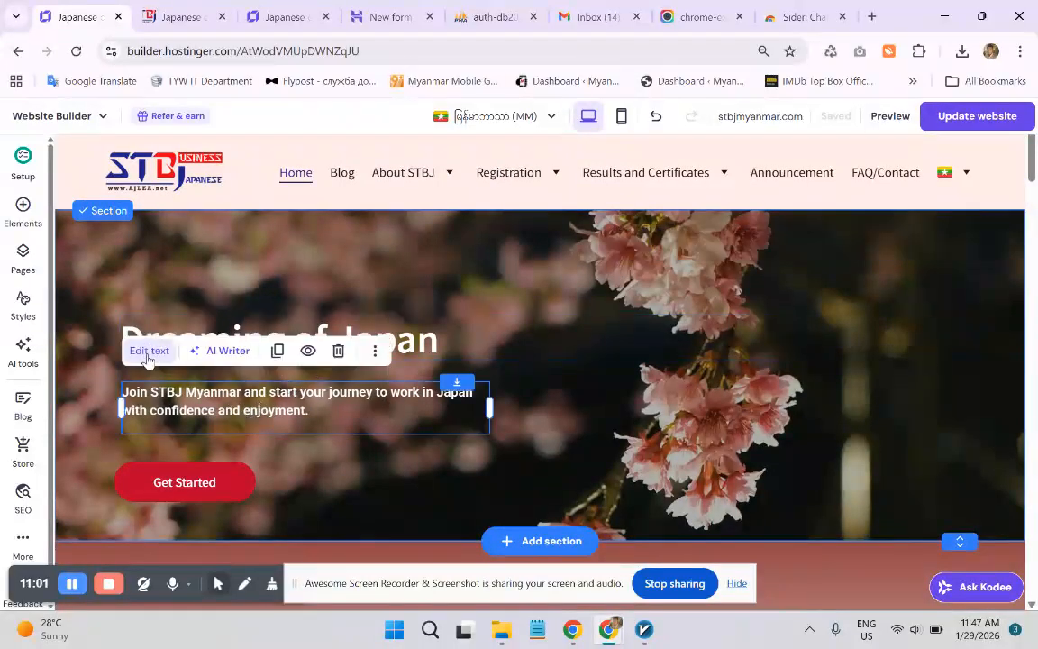
click(147, 350)
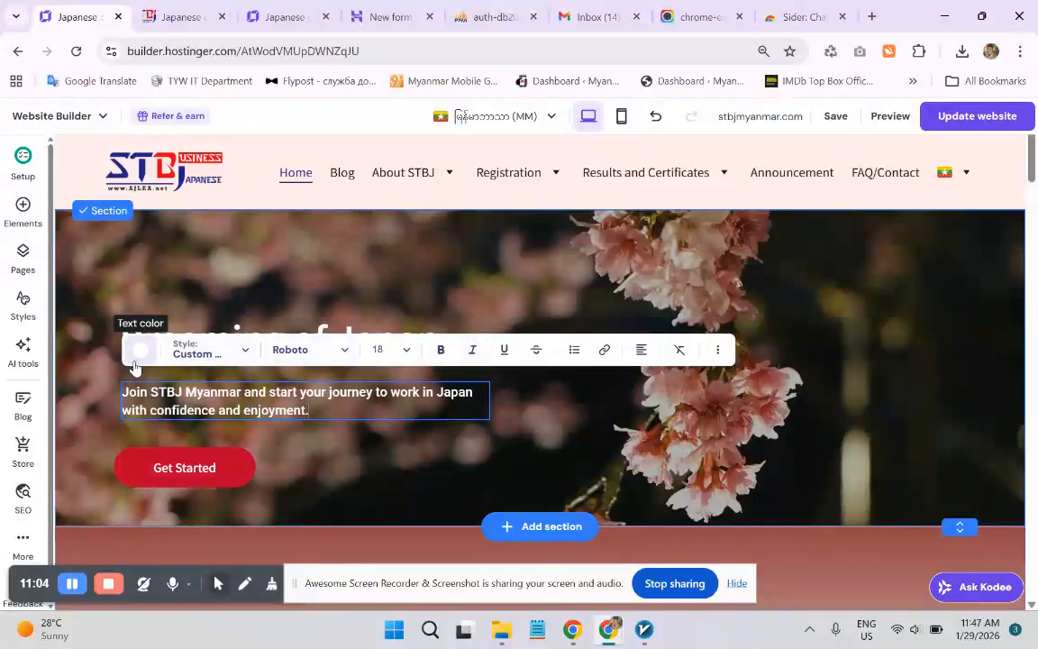
key(Escape)
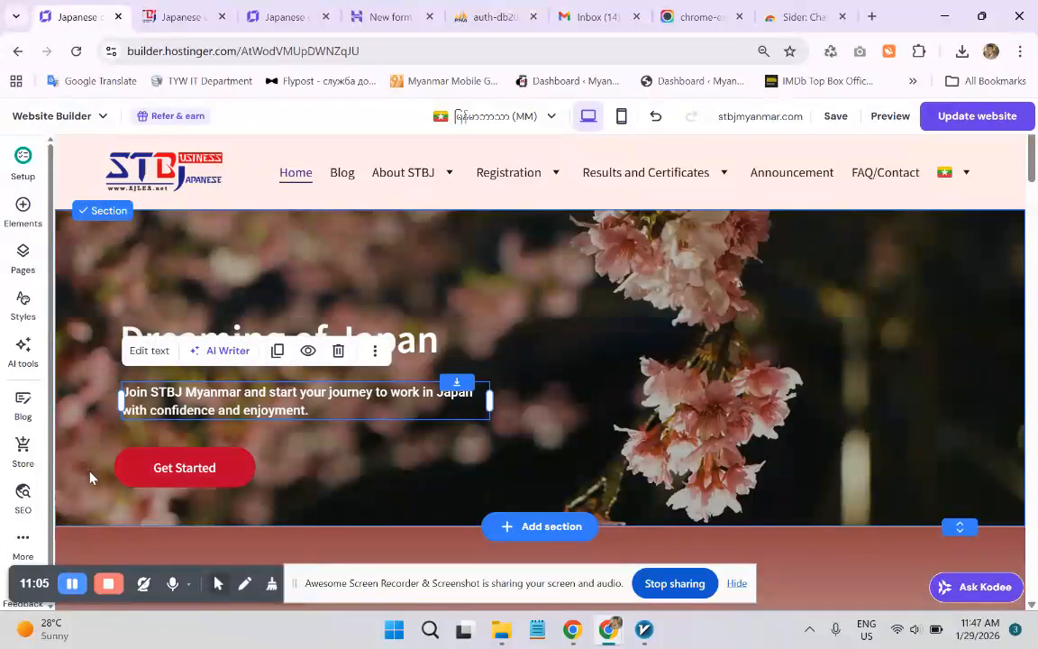
- Open the hero section's "Get Started" button settings and examine its button text and web address link
click(177, 473)
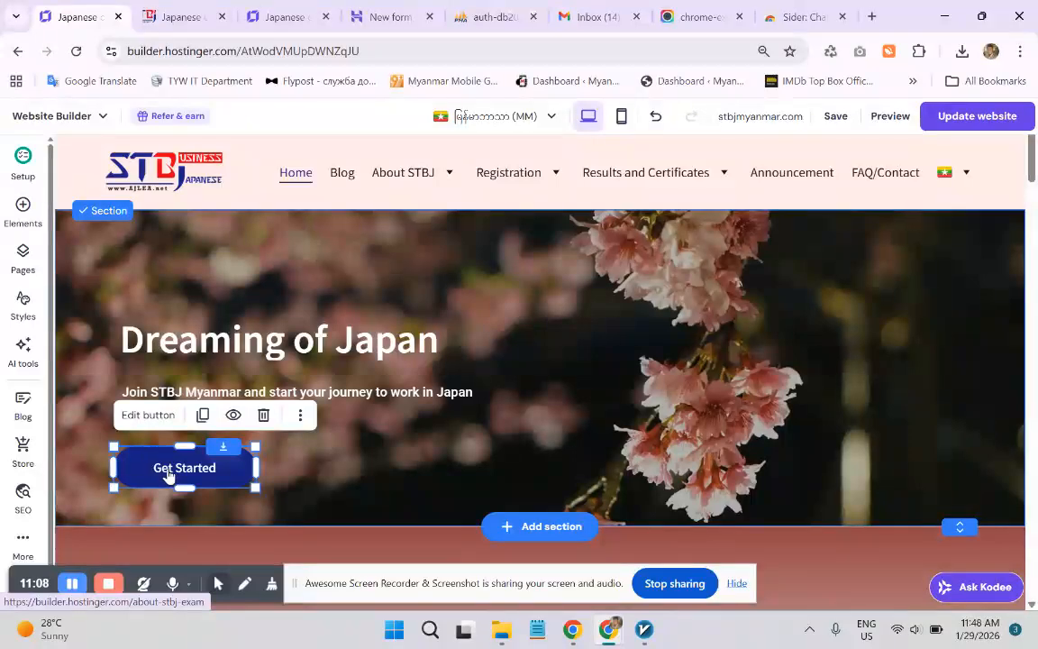
click(148, 414)
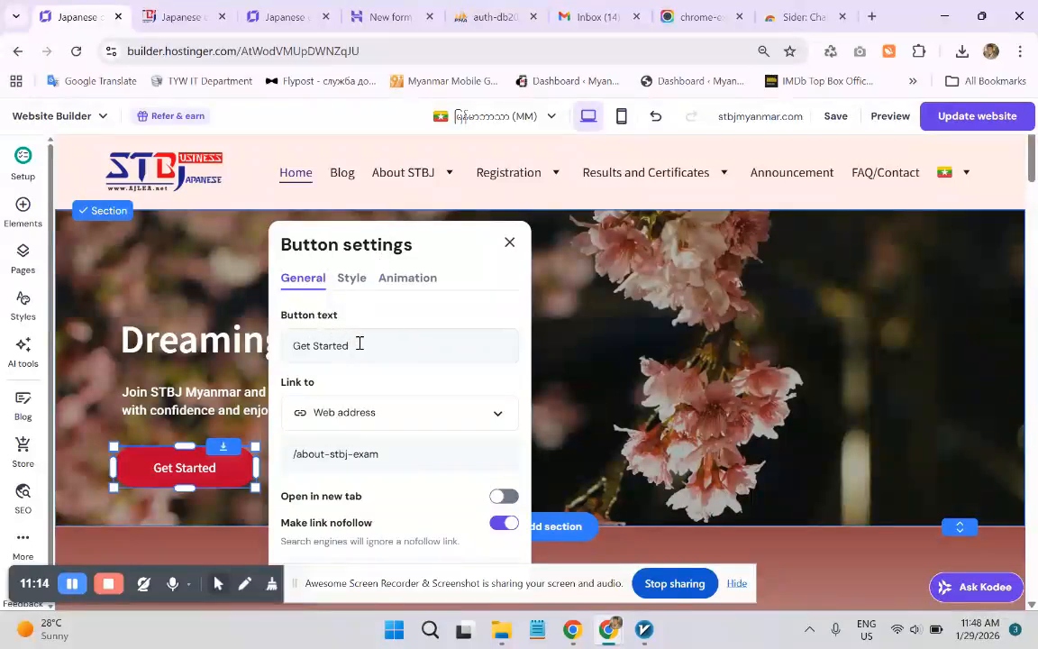
drag(359, 343, 275, 351)
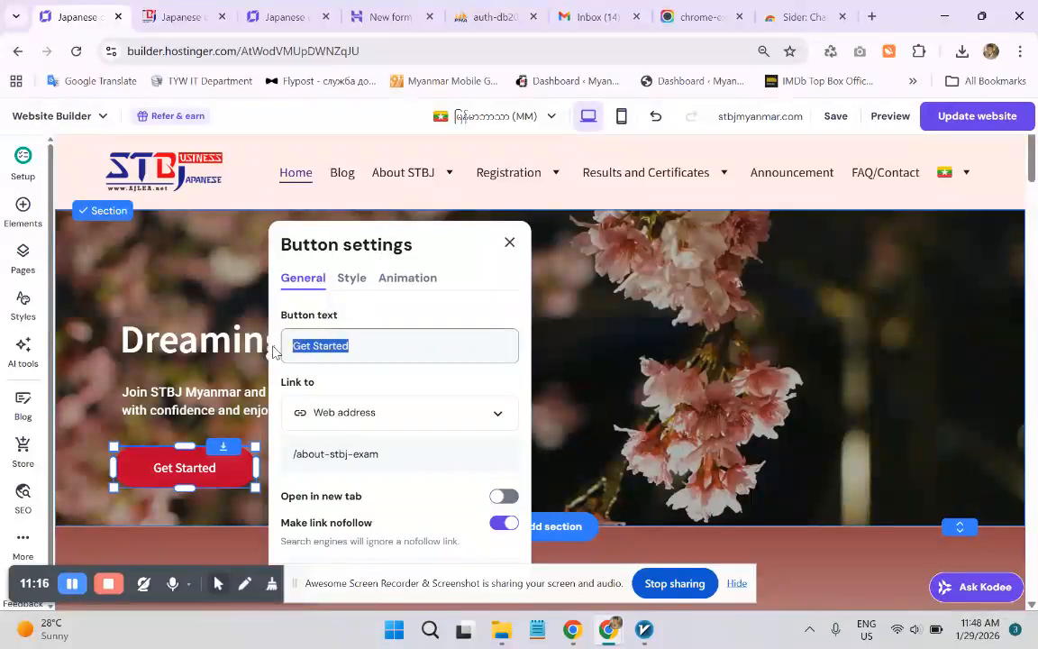
click(367, 345)
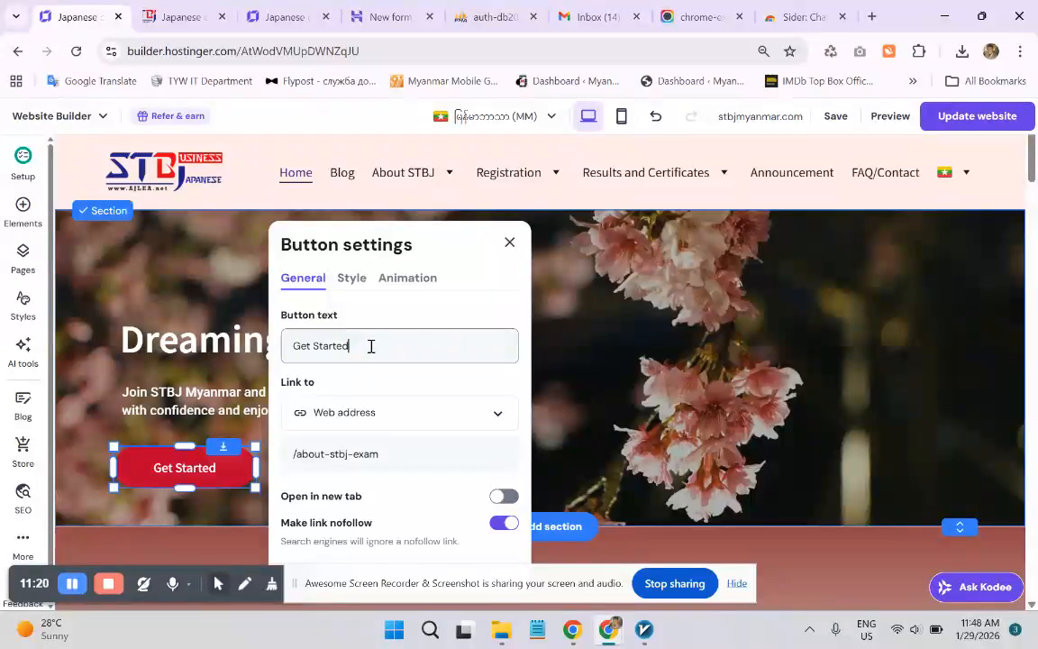
drag(370, 346, 289, 346)
click(368, 347)
scroll(354, 439, down, 1)
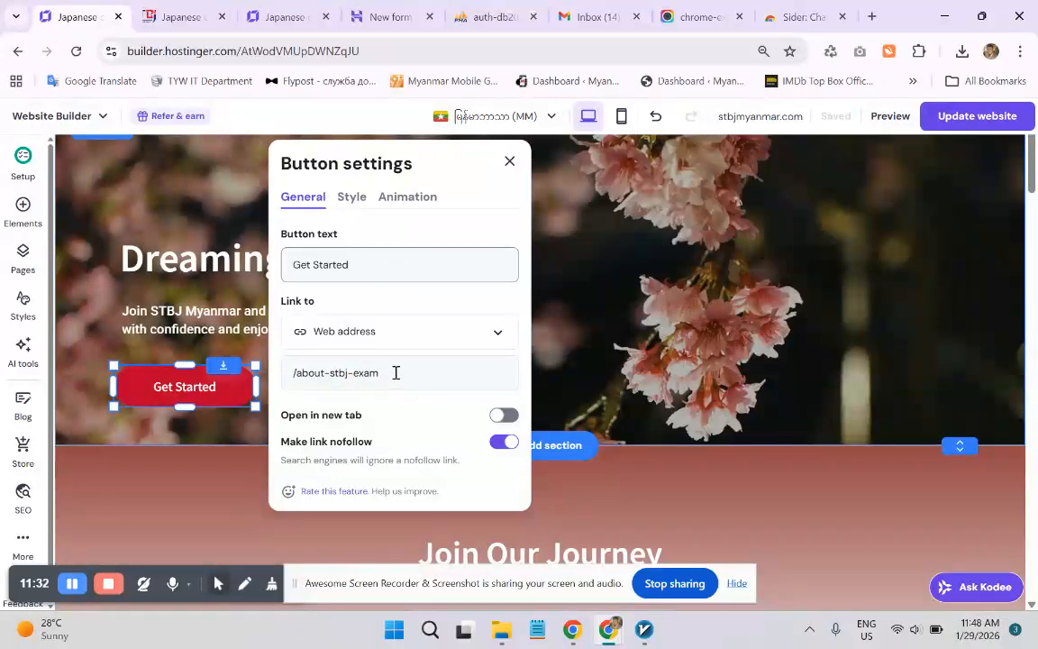
click(394, 376)
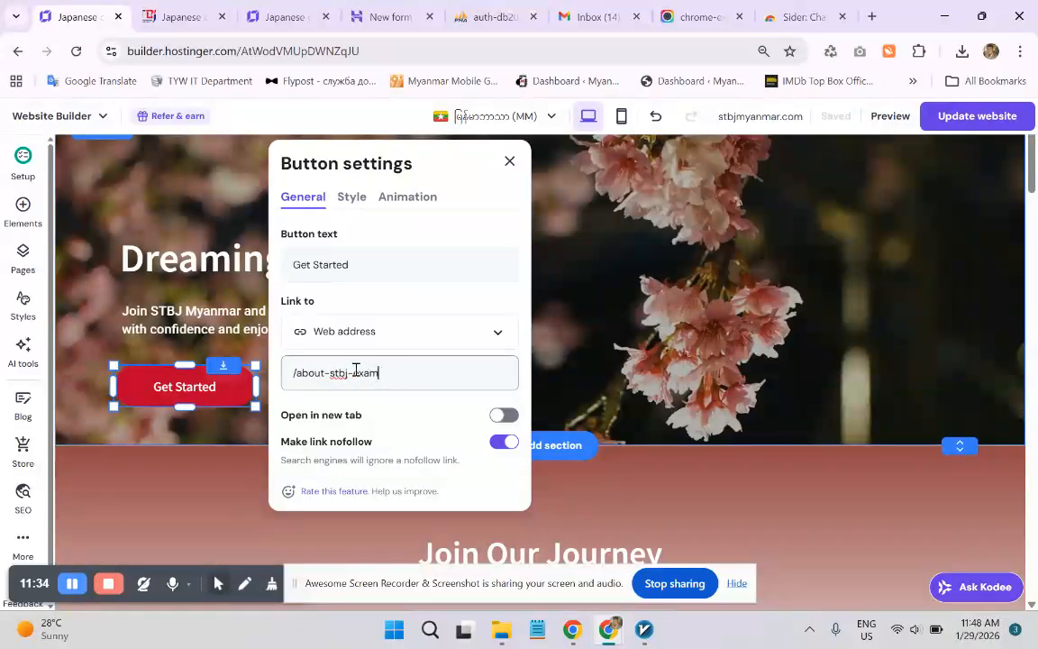
- Test the "Get Started" button on the live site and look over the page it links to
click(172, 17)
click(137, 484)
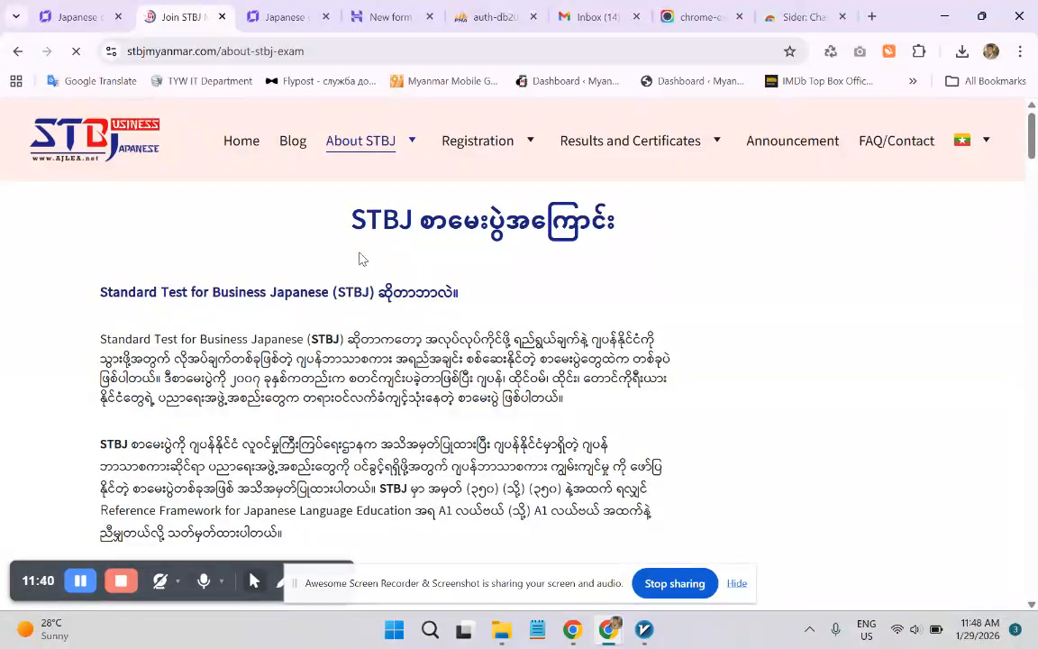
scroll(376, 332, down, 5)
scroll(410, 361, up, 5)
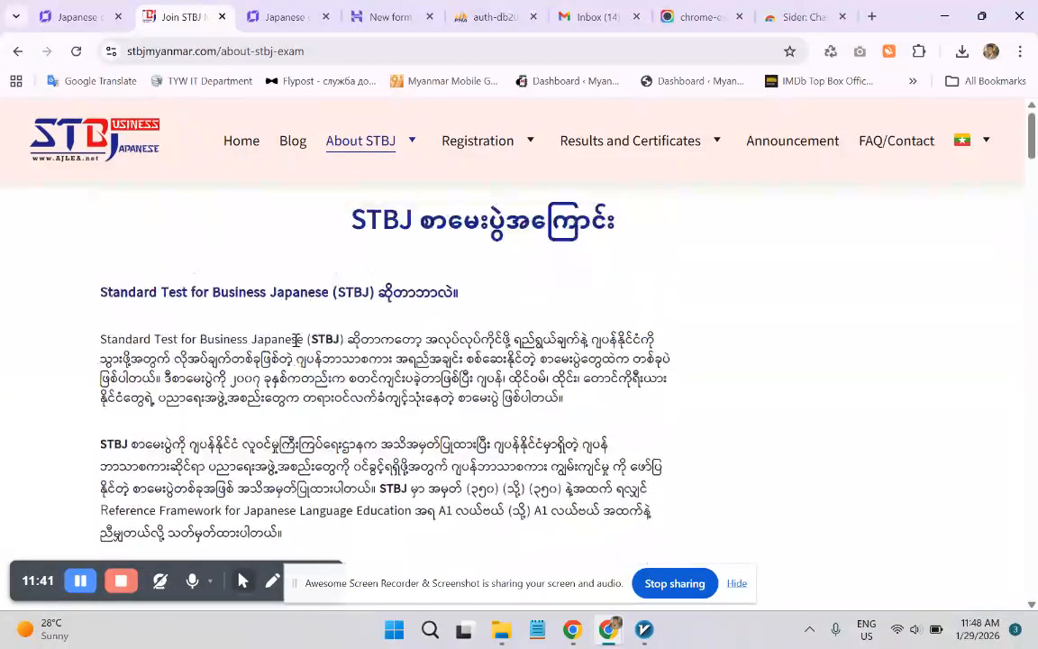
- Back in the editor, change the "Get Started" button's link type to Page and choose About STBJ
click(77, 16)
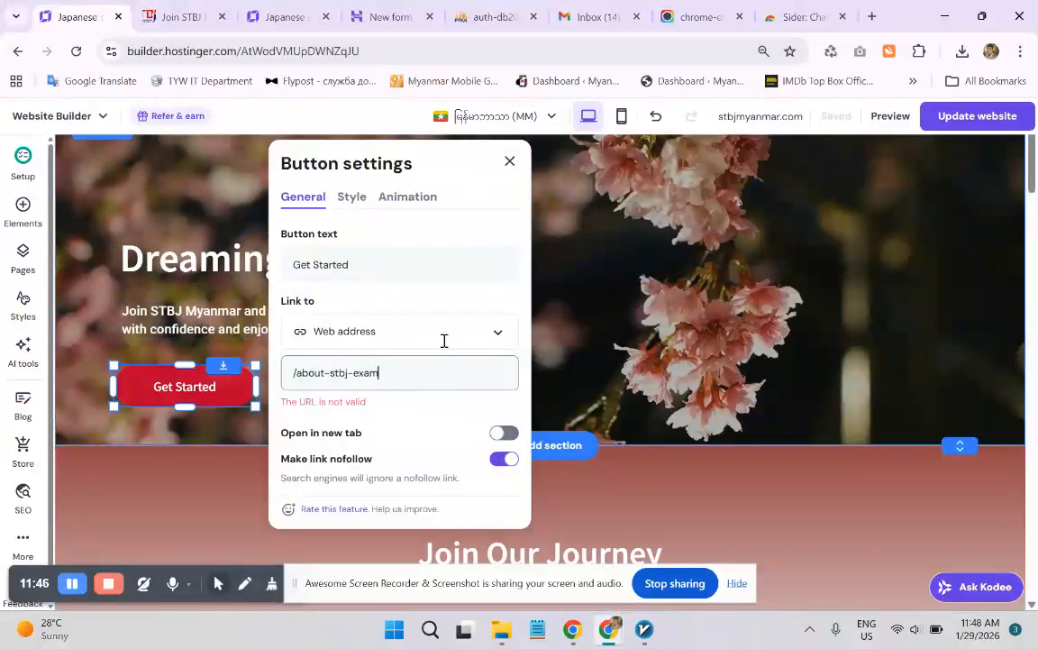
click(497, 333)
click(351, 370)
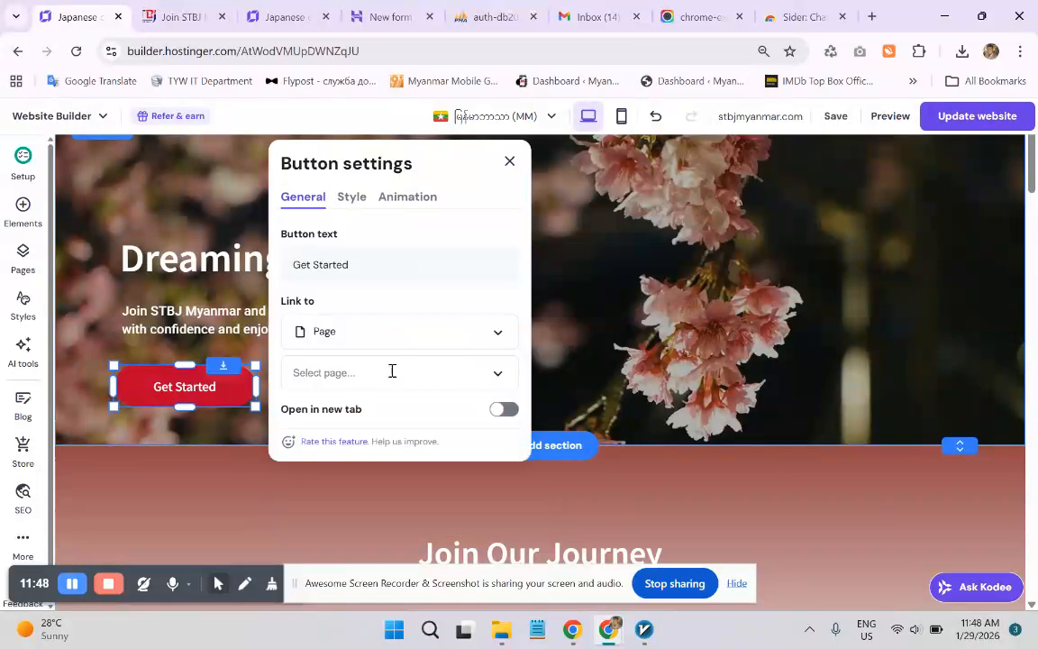
click(497, 373)
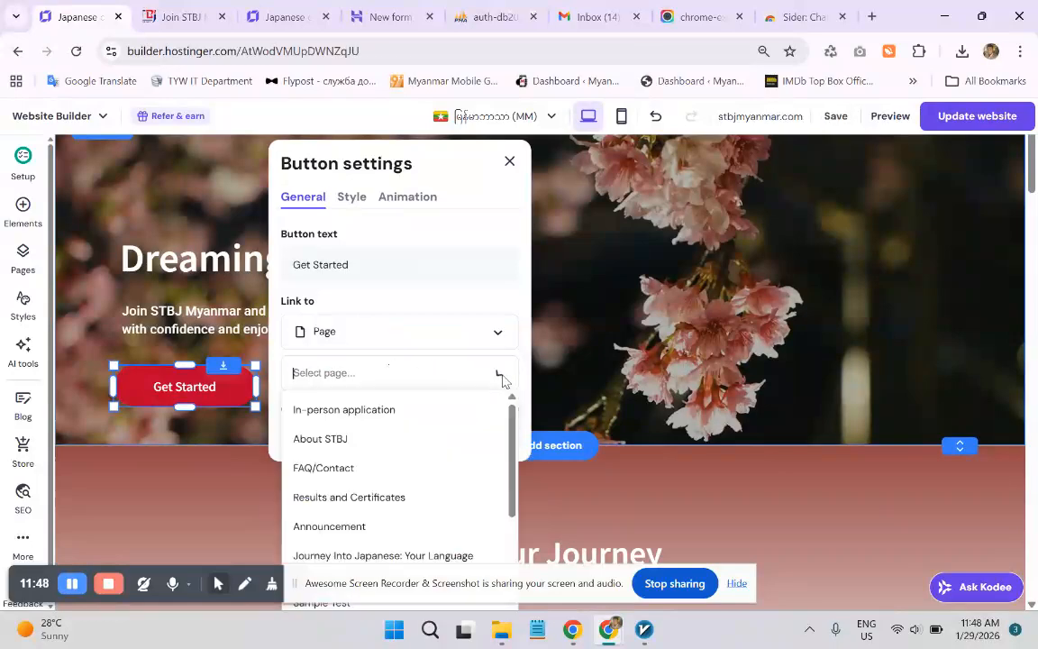
click(354, 438)
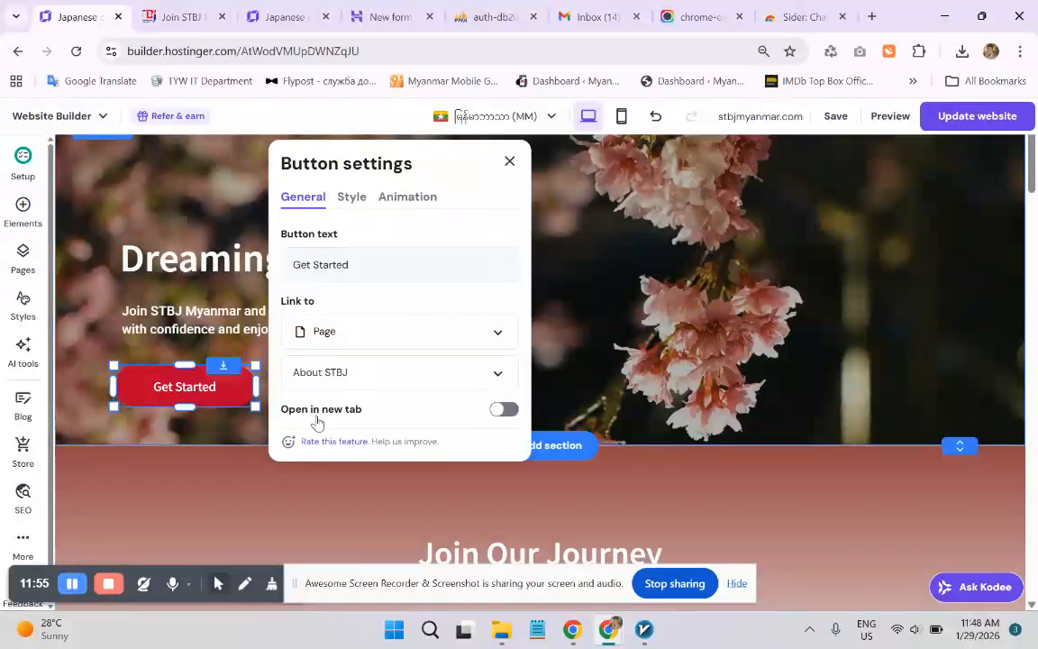
- Return the live site to Home, and try the "Get Started" button's open-in-new-tab option in the editor before switching it off again
click(149, 23)
click(241, 141)
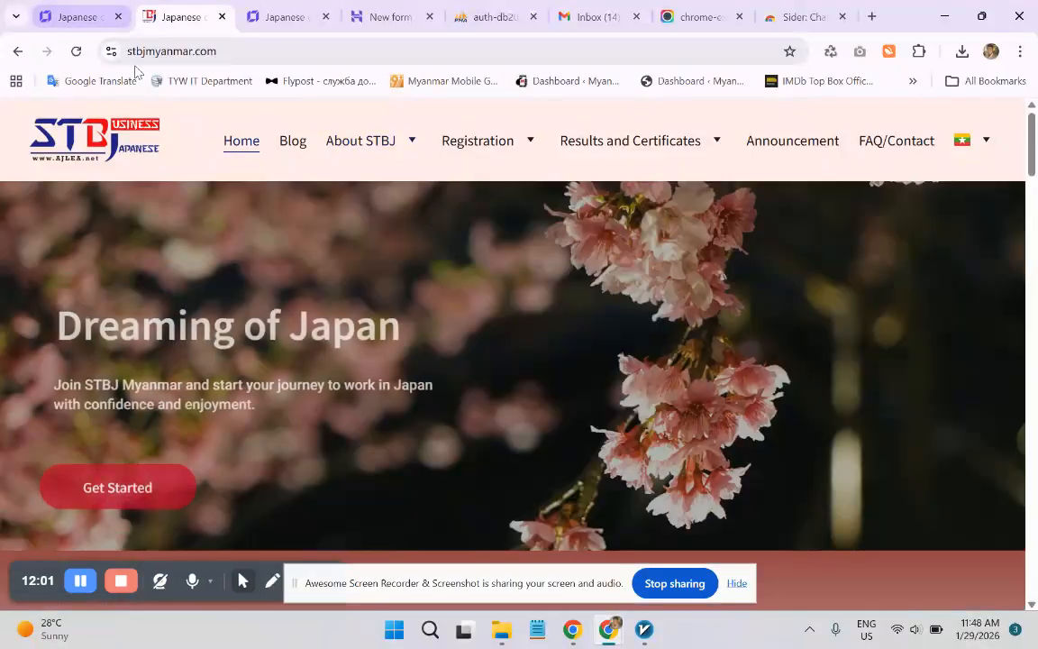
click(79, 13)
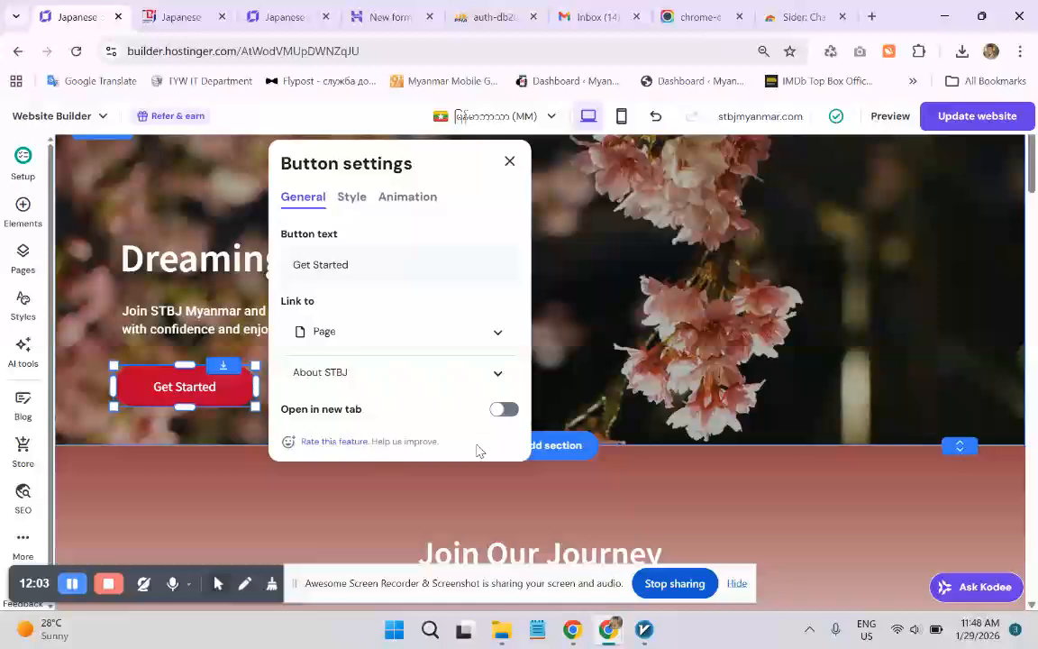
click(506, 412)
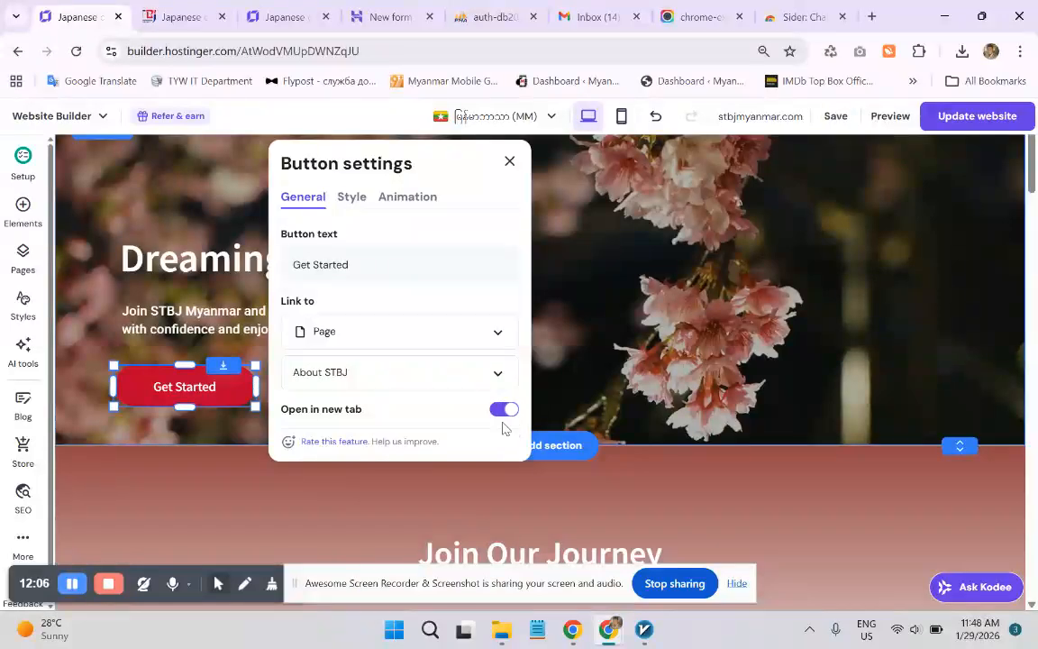
click(180, 16)
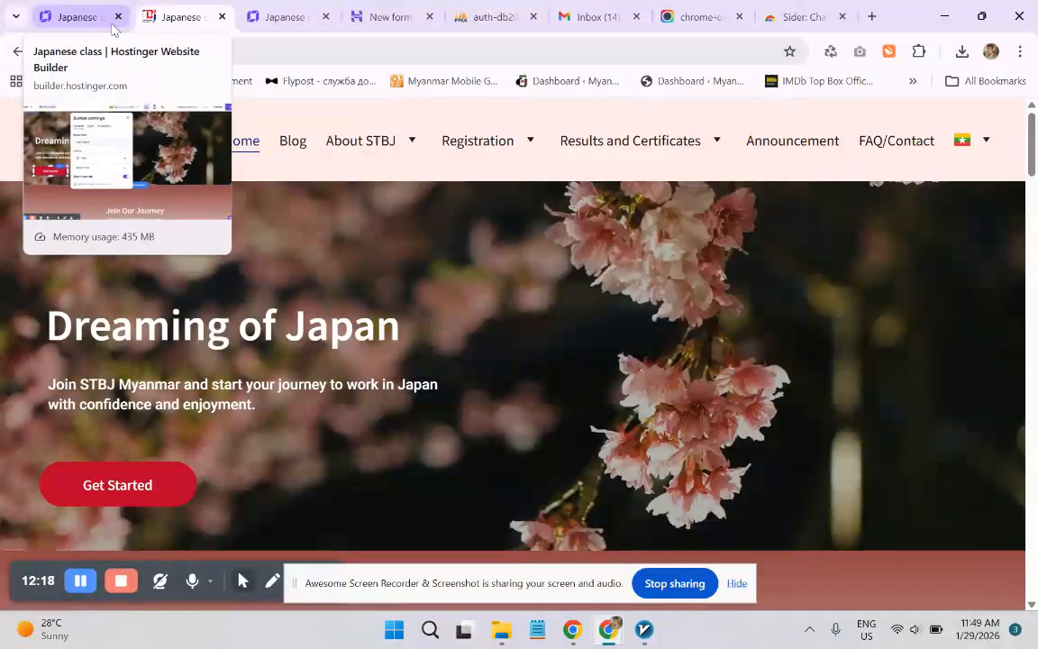
click(81, 18)
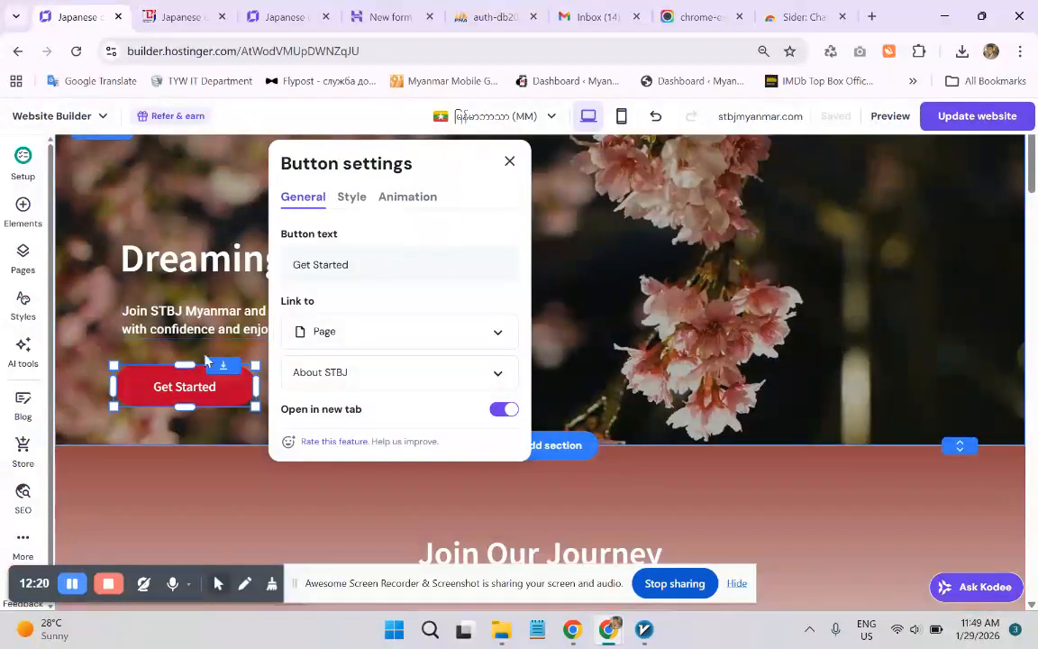
click(503, 411)
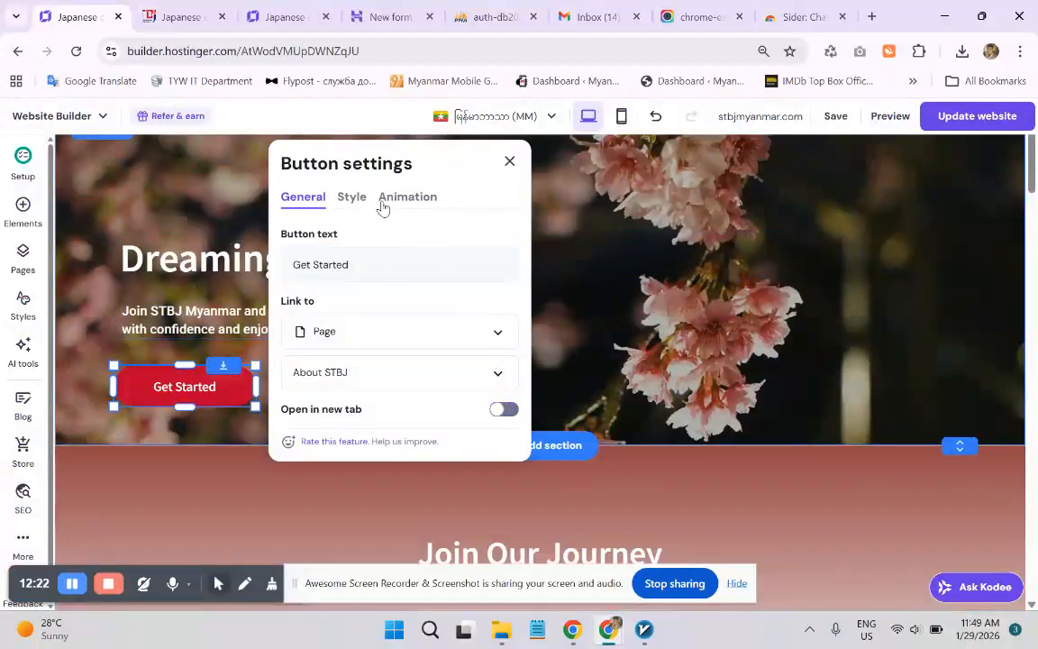
- Review the "Get Started" button's normal and hover styles, try hover text color #182080, restore white, and close the settings
click(353, 198)
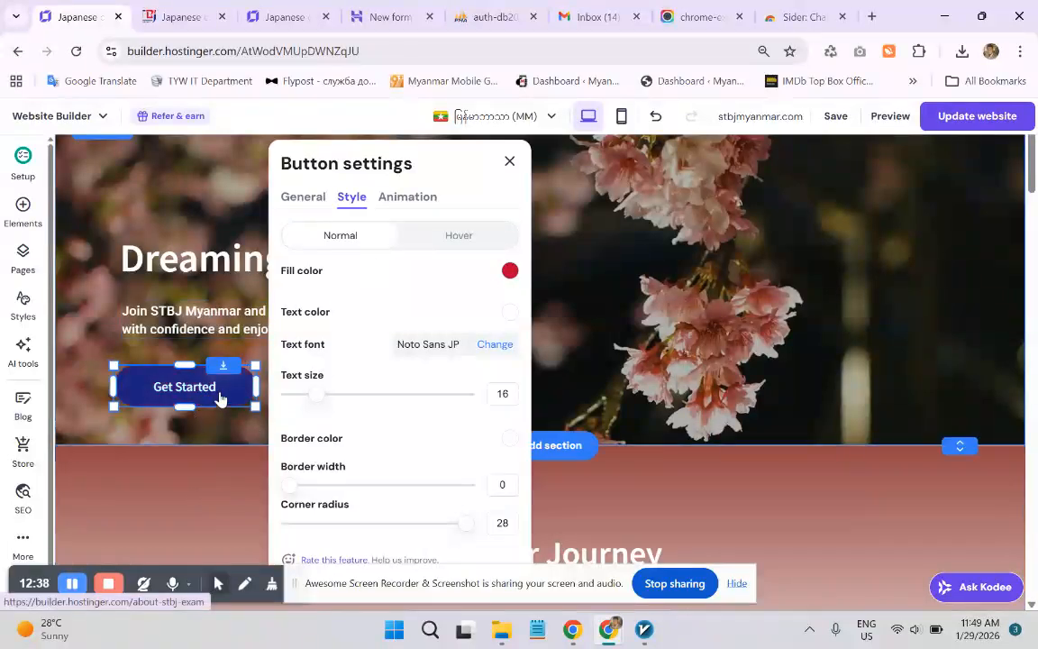
click(455, 237)
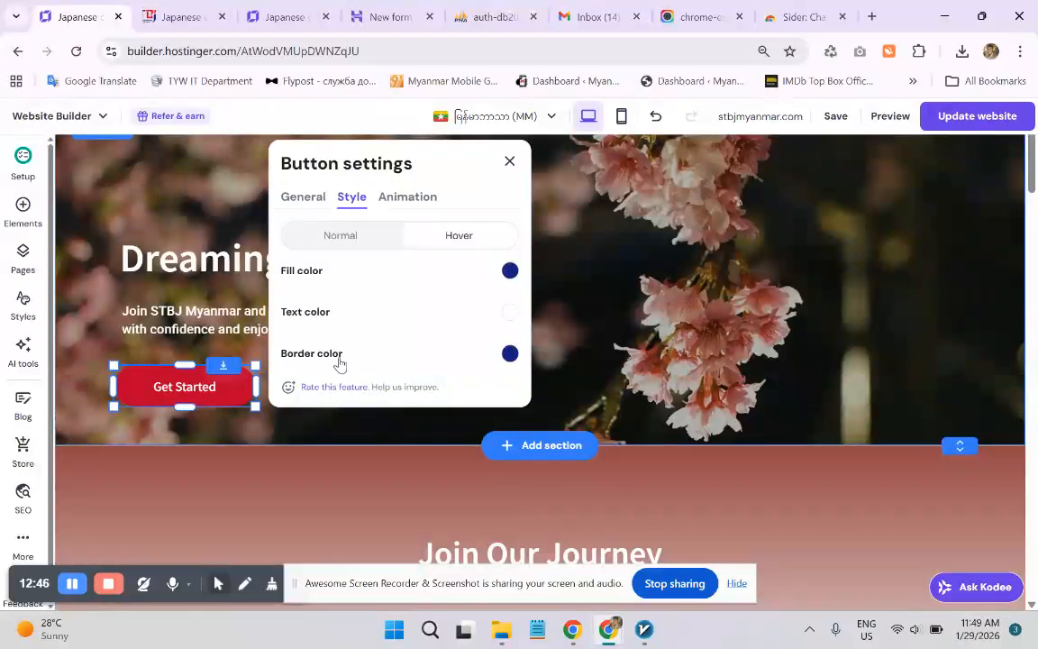
click(320, 313)
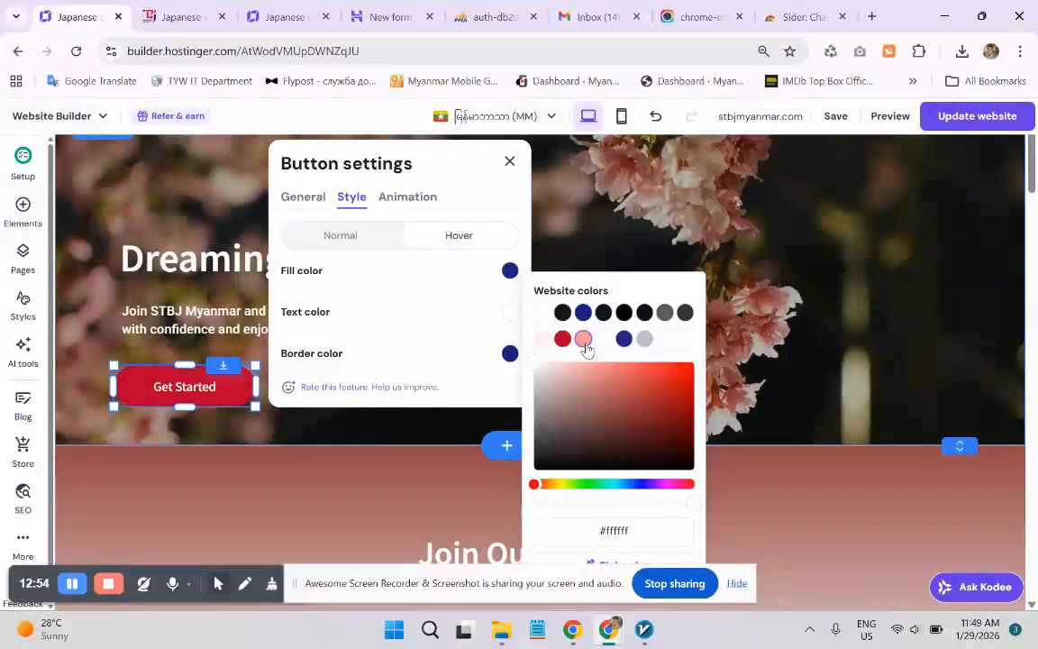
click(583, 313)
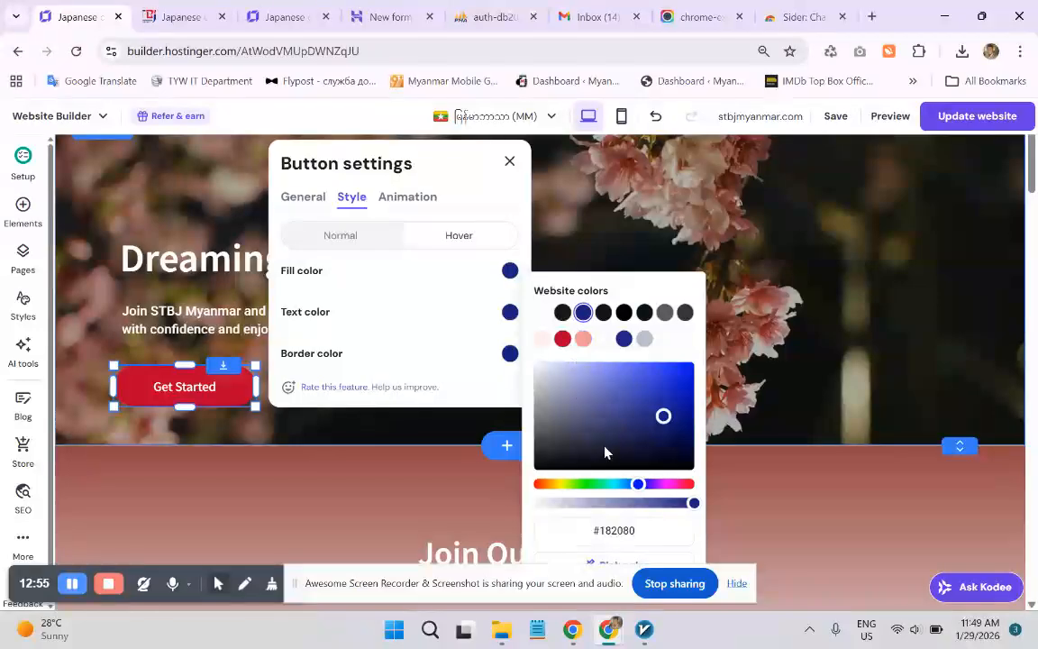
scroll(618, 484, down, 1)
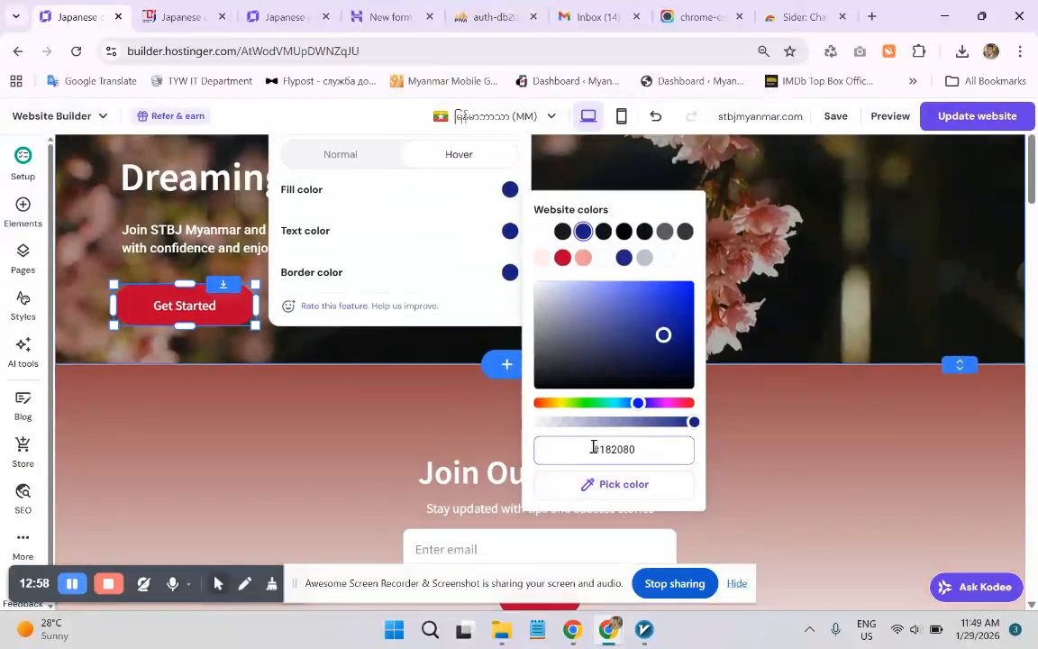
scroll(419, 419, up, 2)
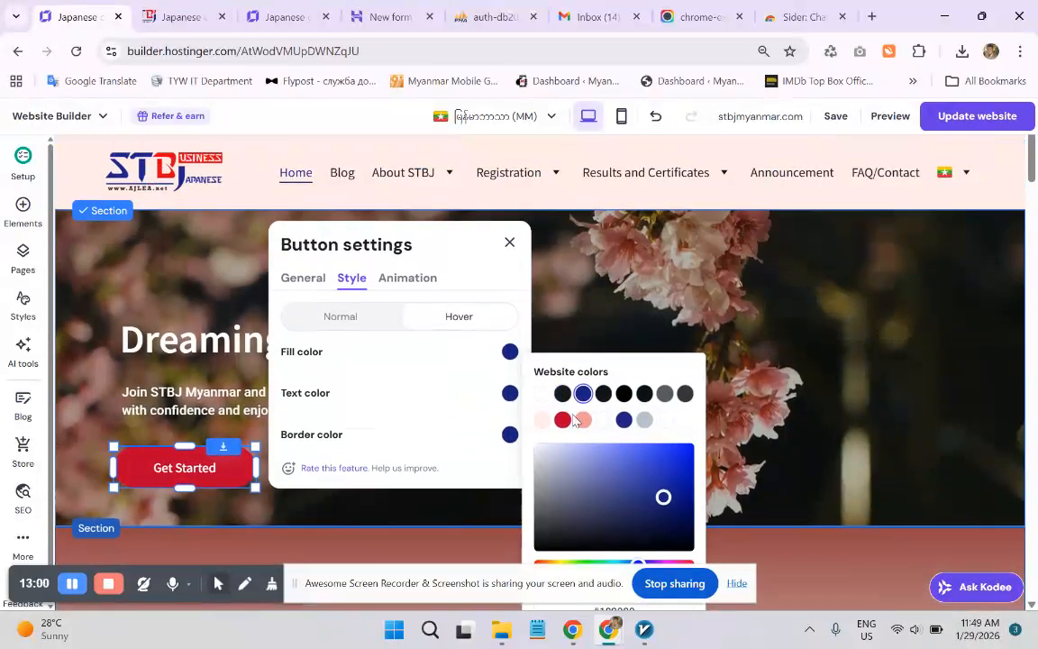
click(541, 394)
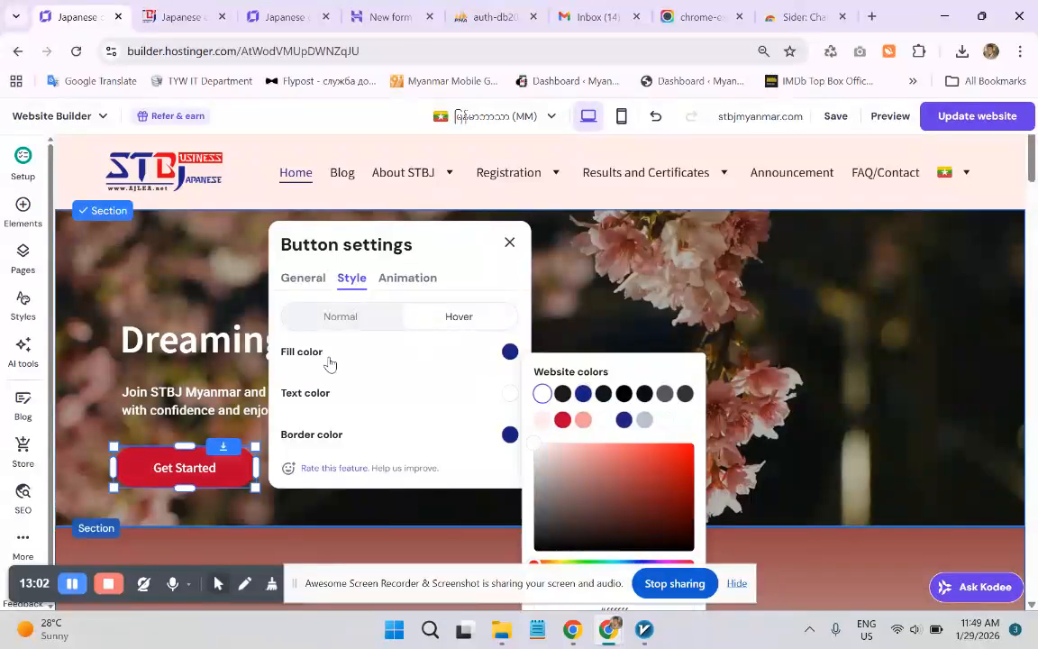
click(144, 253)
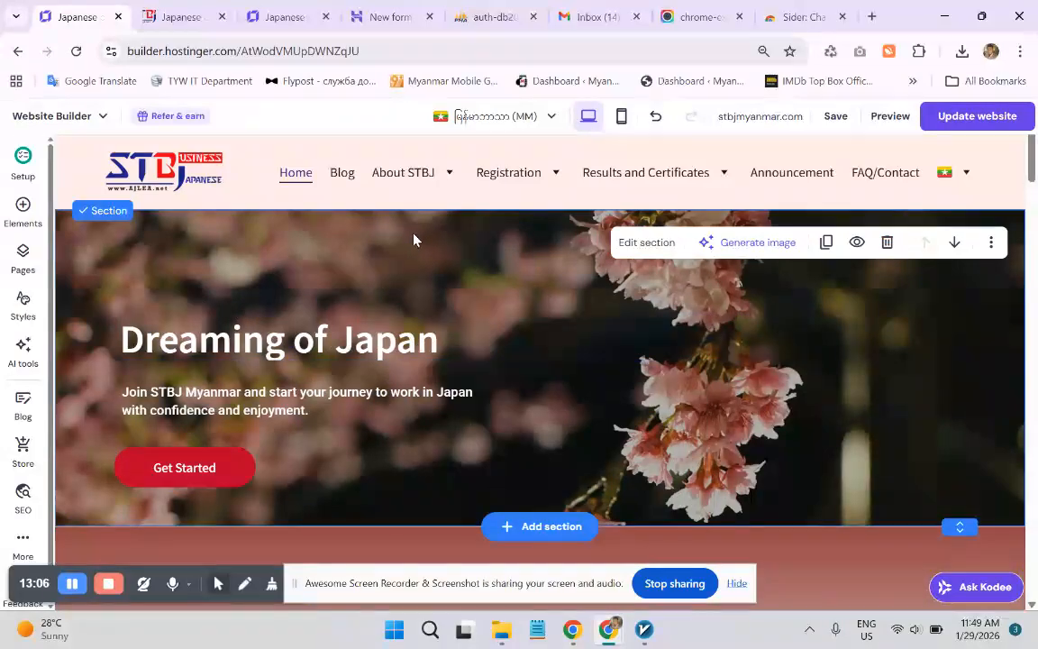
- Look over the Home page's sections from the hero to the STBJ introduction, including where a new section can be added
scroll(412, 270, down, 2)
scroll(407, 283, down, 5)
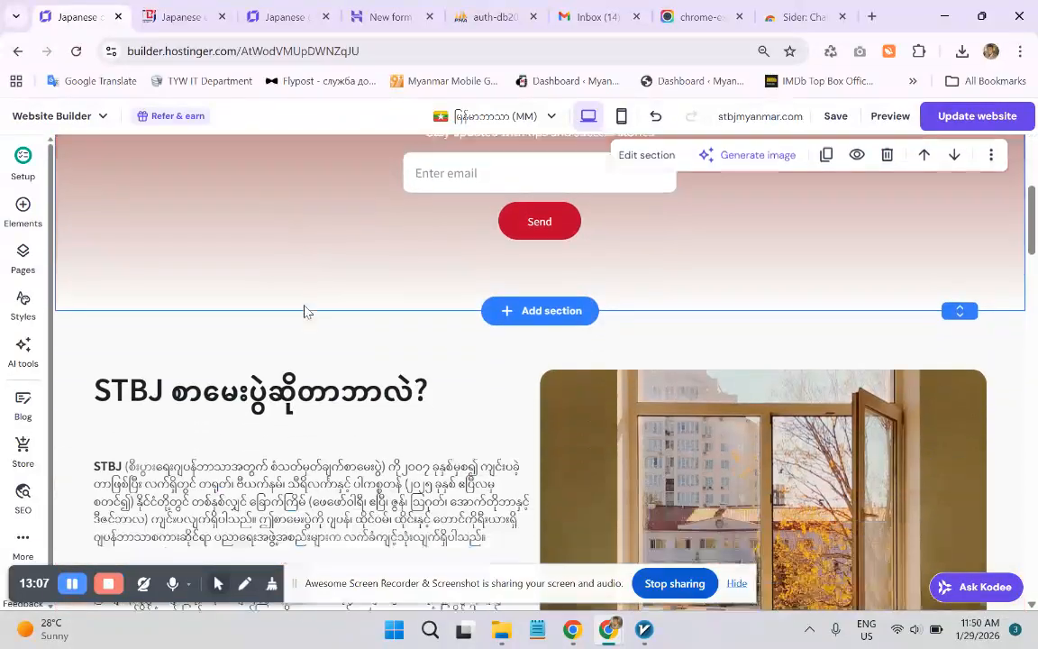
scroll(298, 320, up, 2)
scroll(297, 321, down, 2)
scroll(296, 315, up, 7)
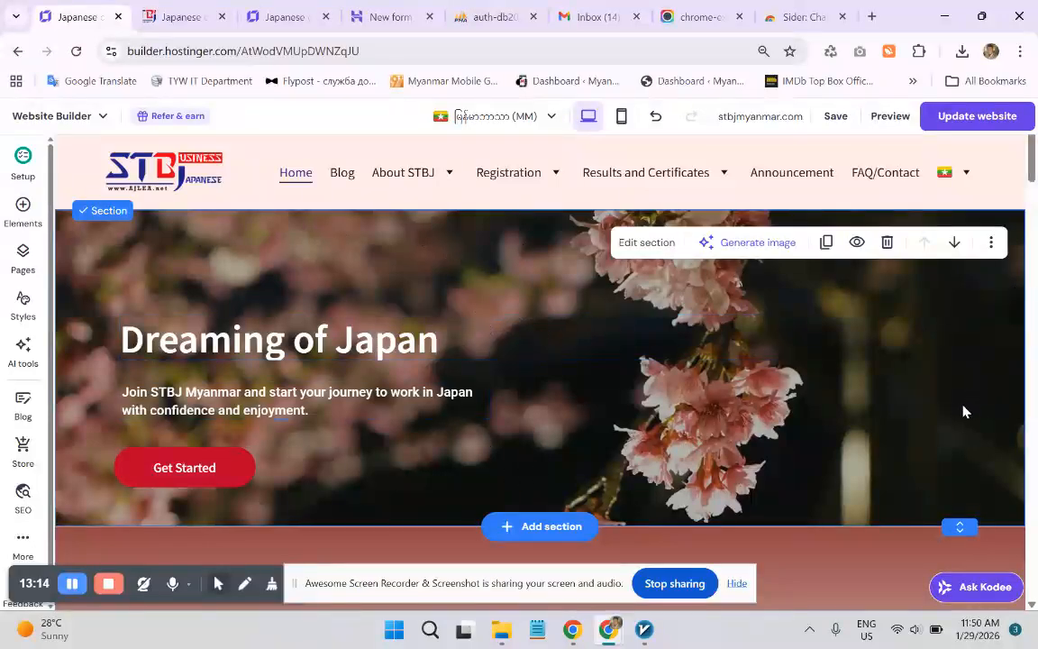
scroll(544, 410, down, 1)
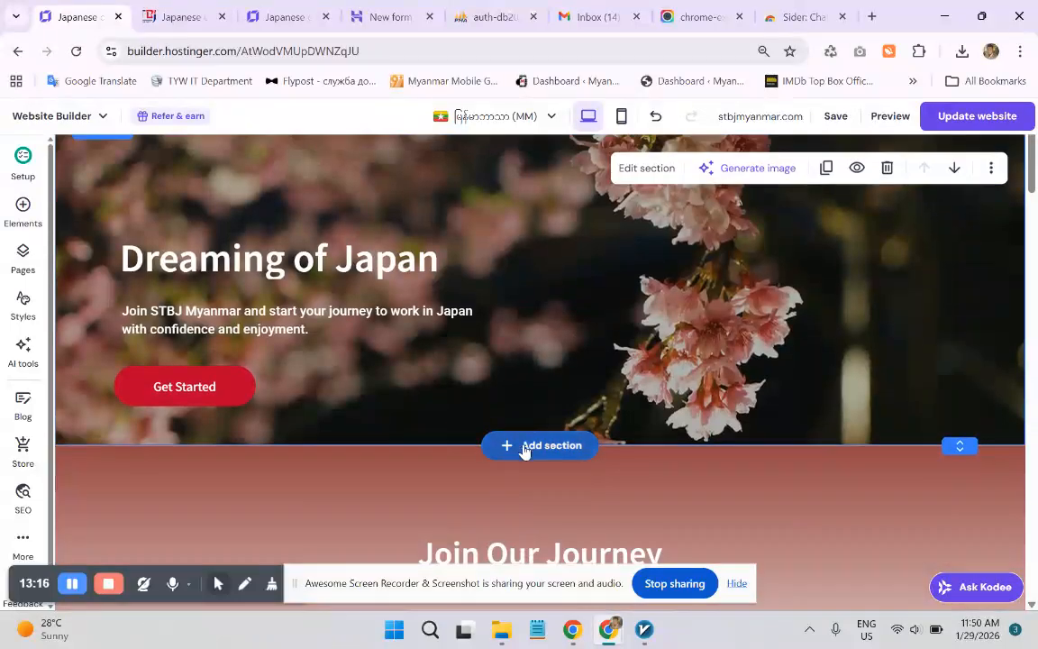
scroll(549, 388, down, 1)
scroll(551, 366, down, 4)
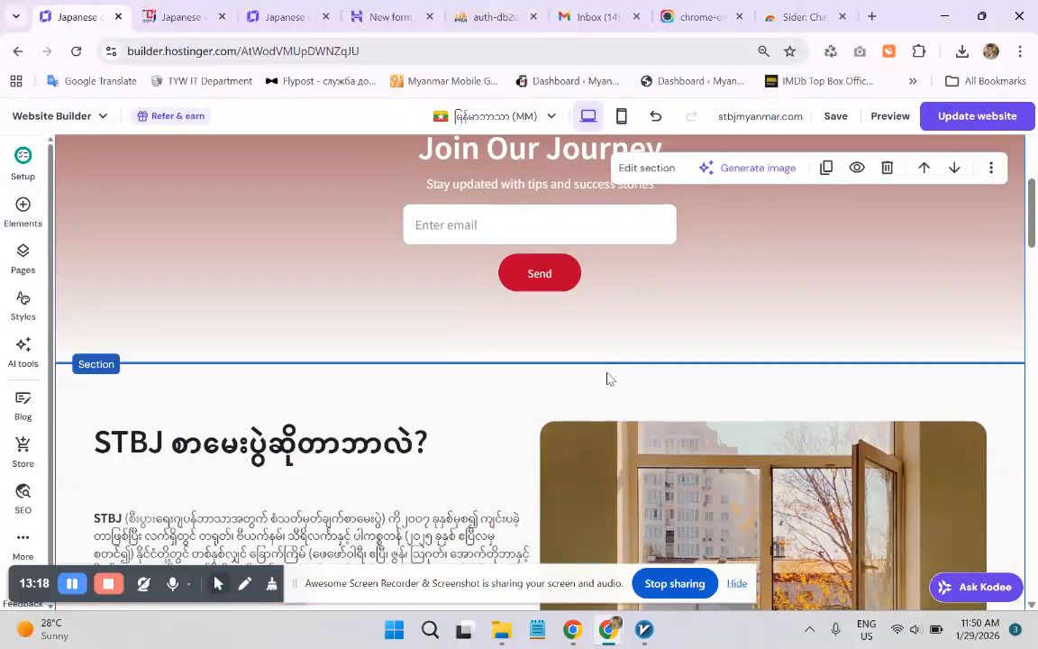
scroll(538, 370, up, 6)
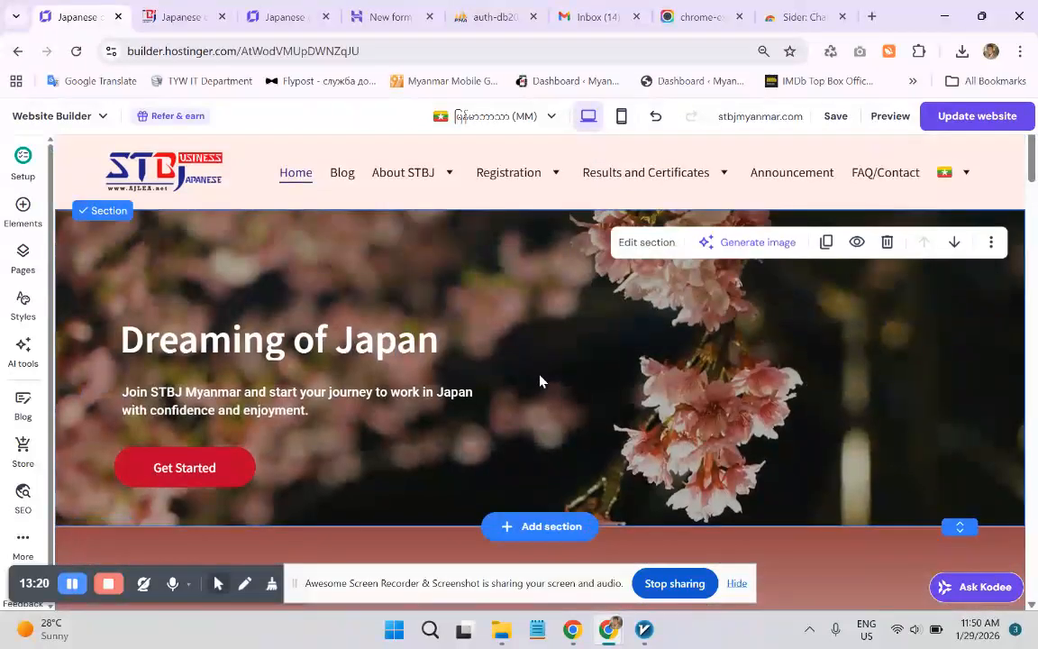
- Add a blank section directly below the hero section on the Home page, after browsing the ready-made section layouts
scroll(540, 378, down, 1)
click(541, 449)
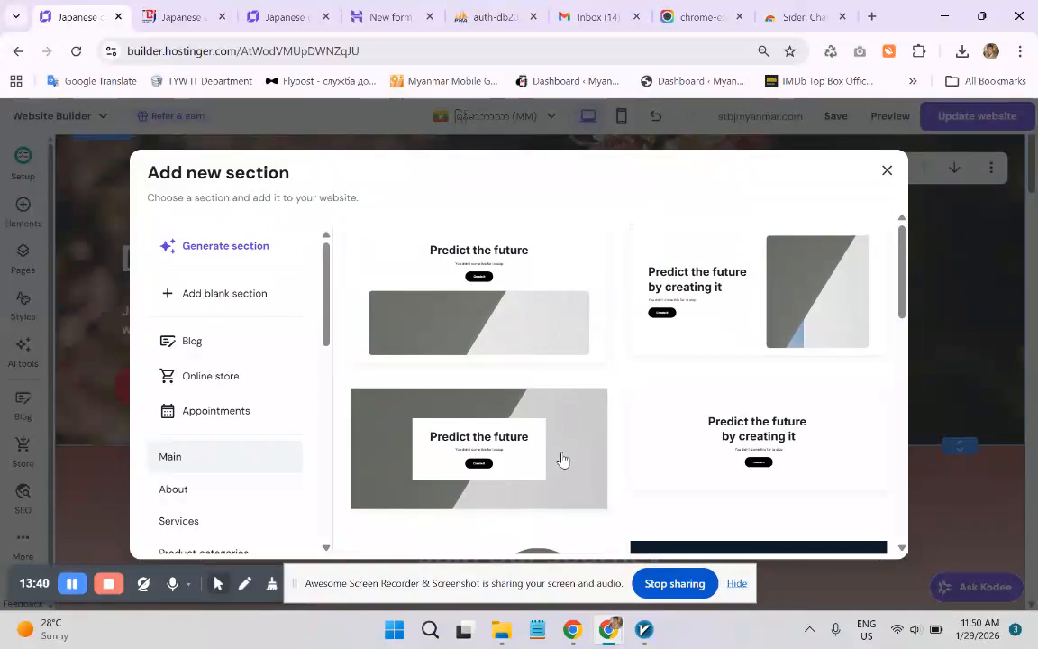
scroll(504, 419, down, 4)
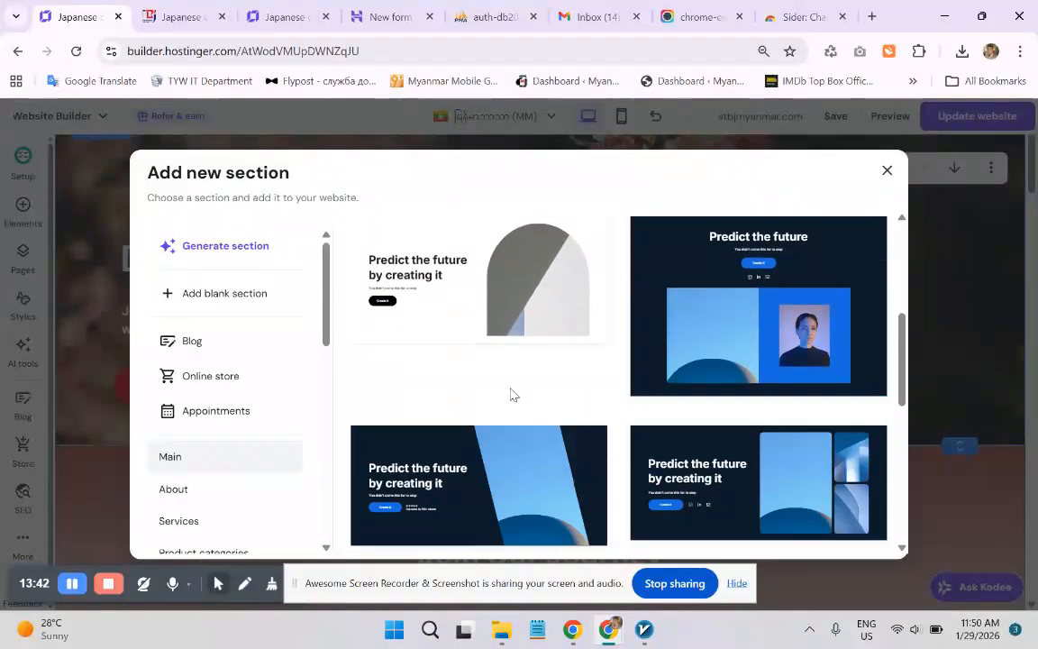
scroll(505, 372, down, 8)
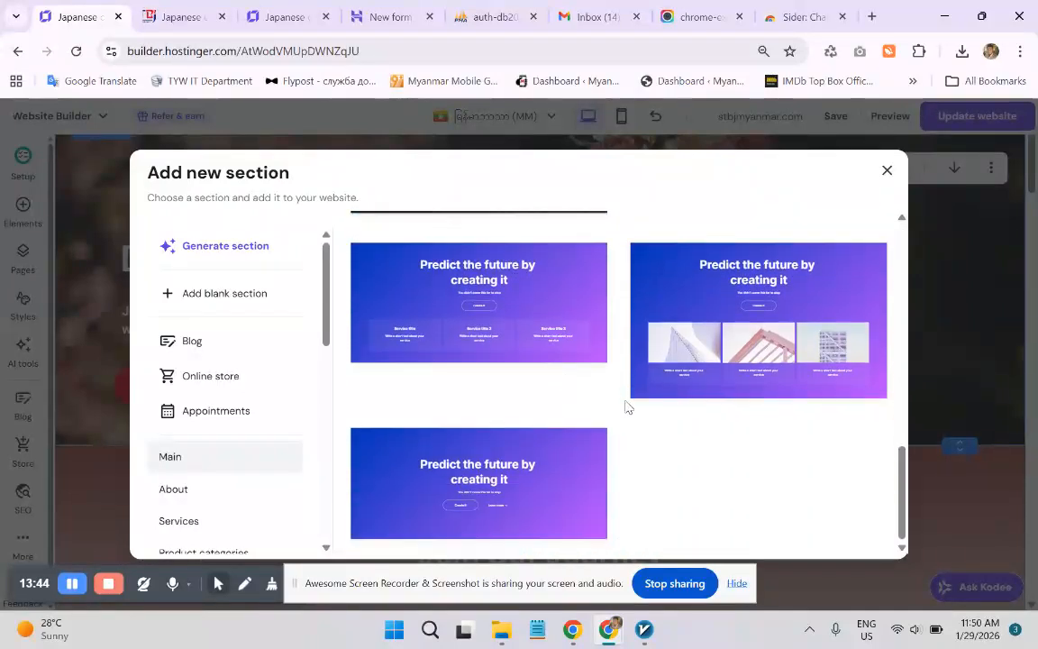
scroll(549, 405, up, 10)
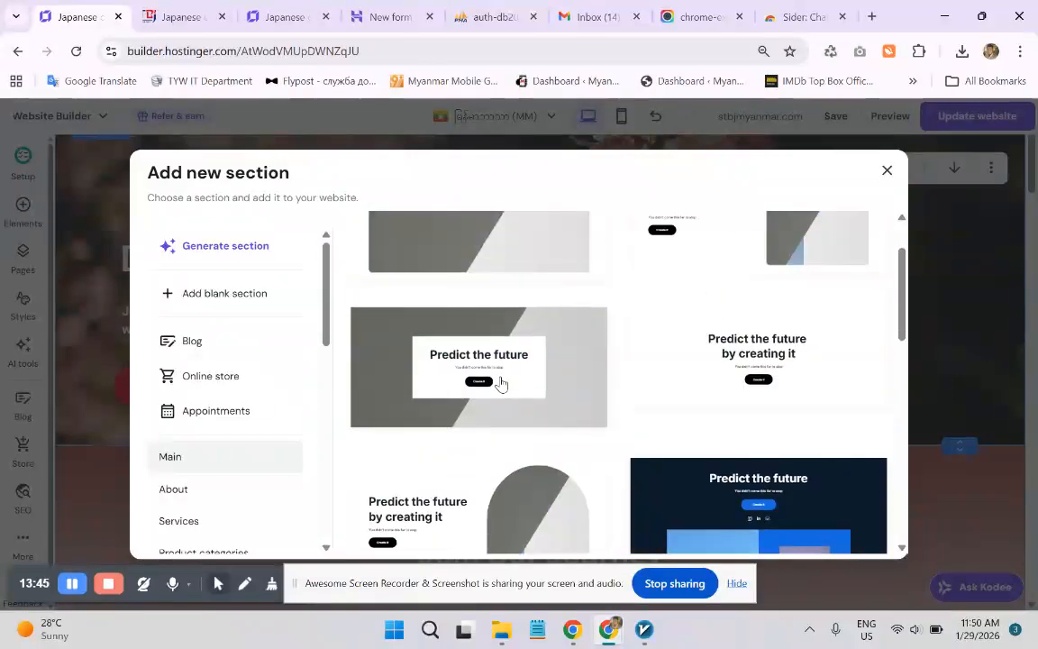
click(232, 299)
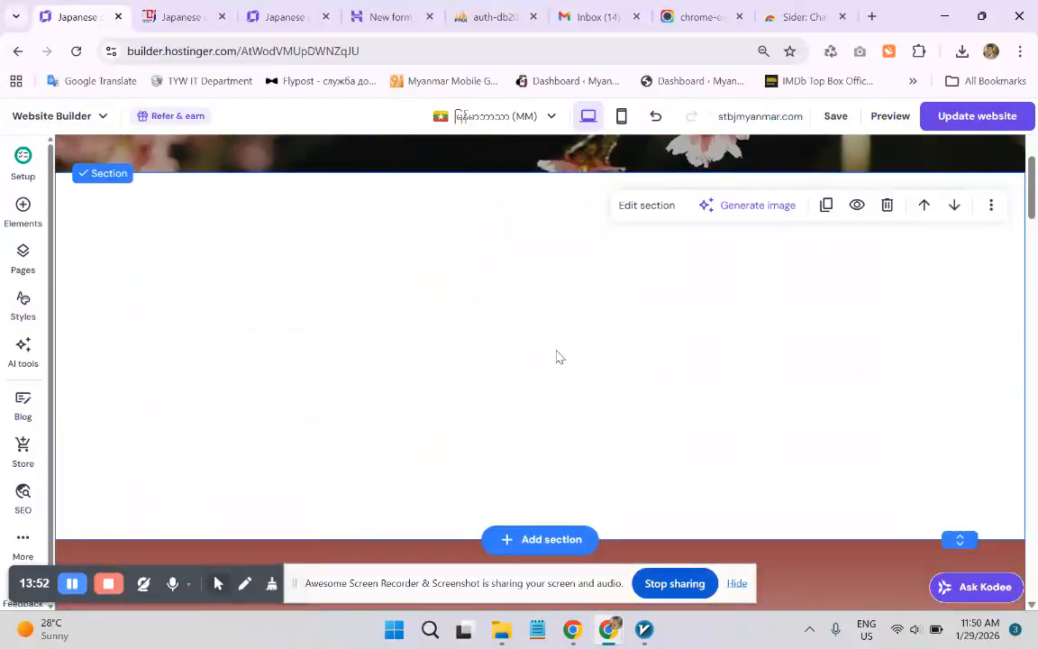
- Place a Map element in the blank section, look at its address setting, and close the map settings
click(23, 208)
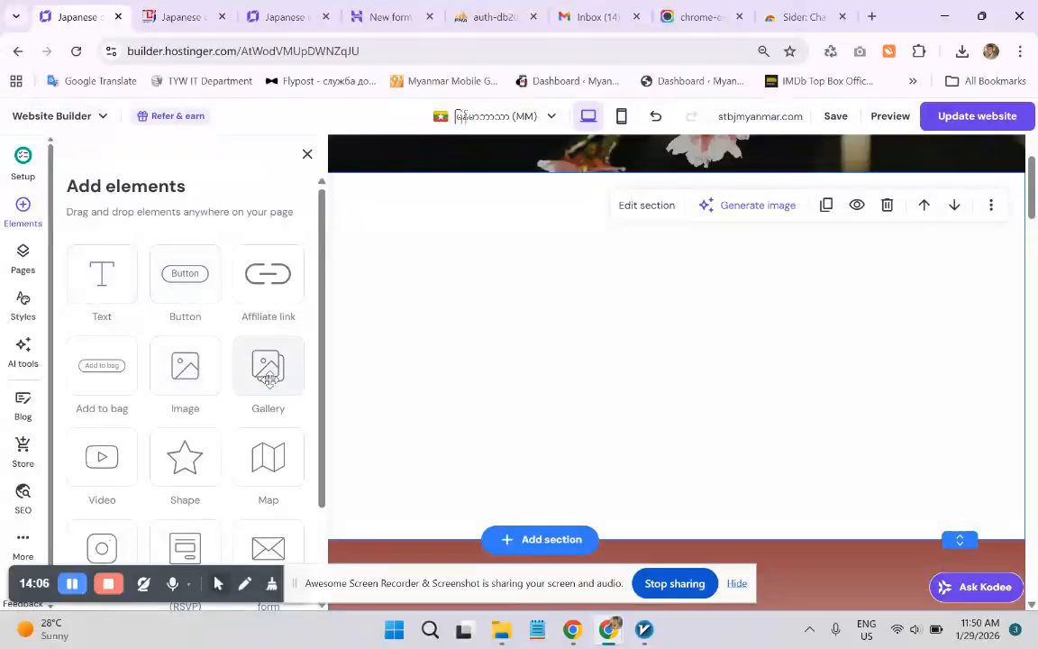
scroll(102, 432, down, 3)
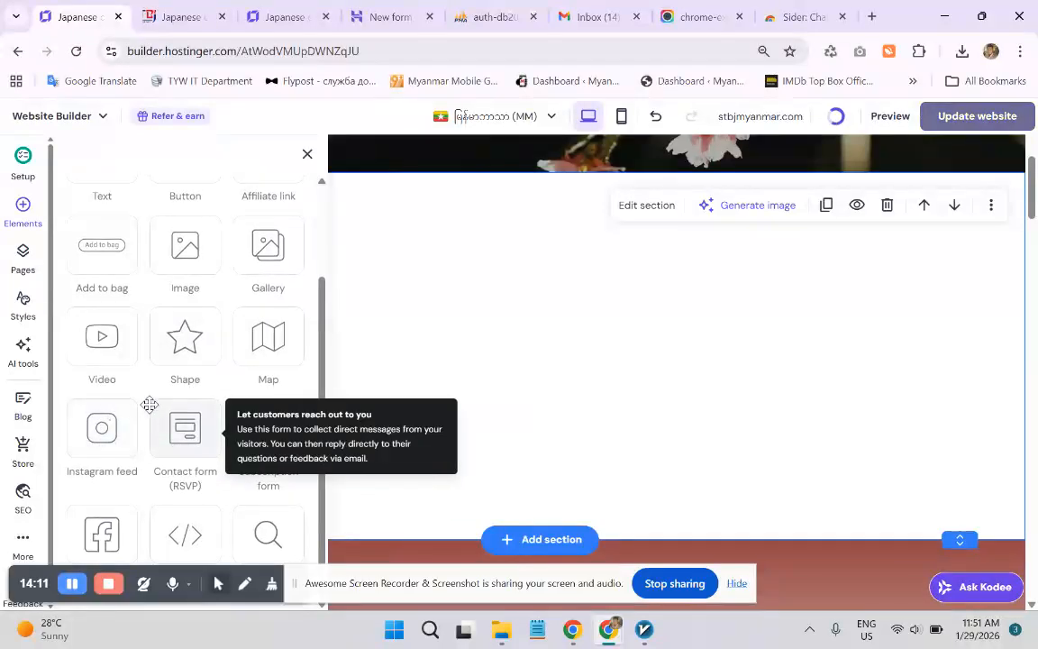
scroll(150, 405, up, 3)
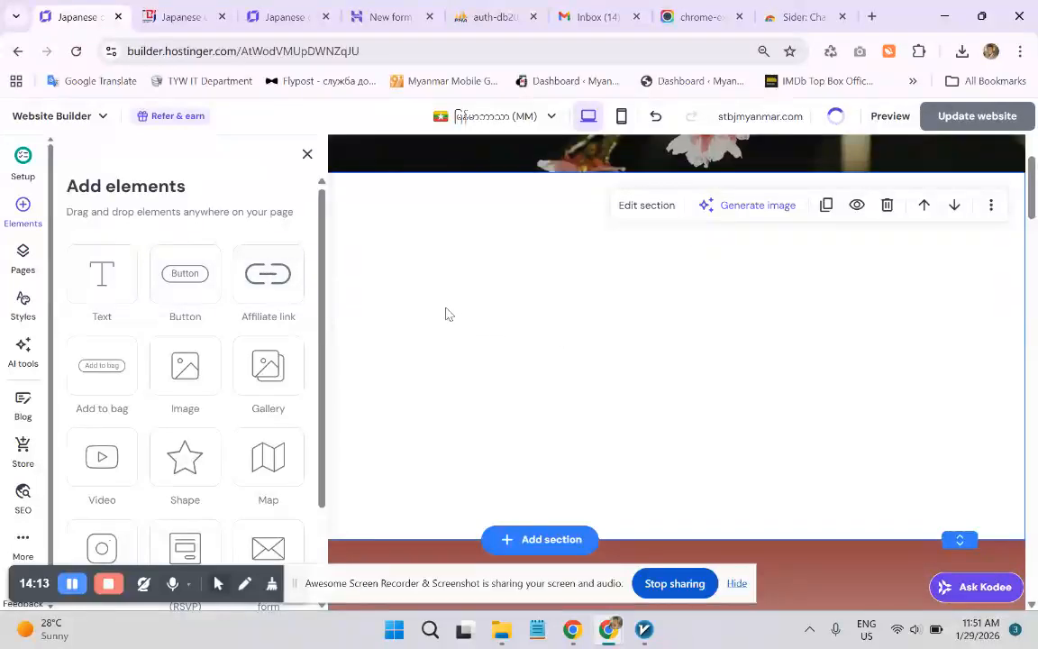
scroll(215, 352, down, 2)
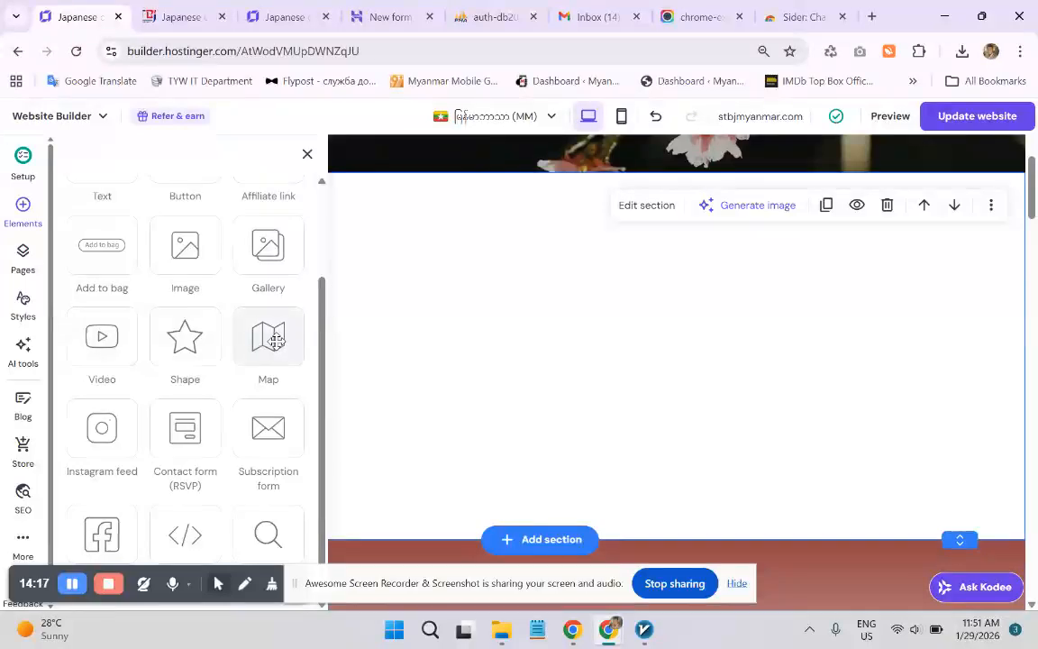
click(270, 341)
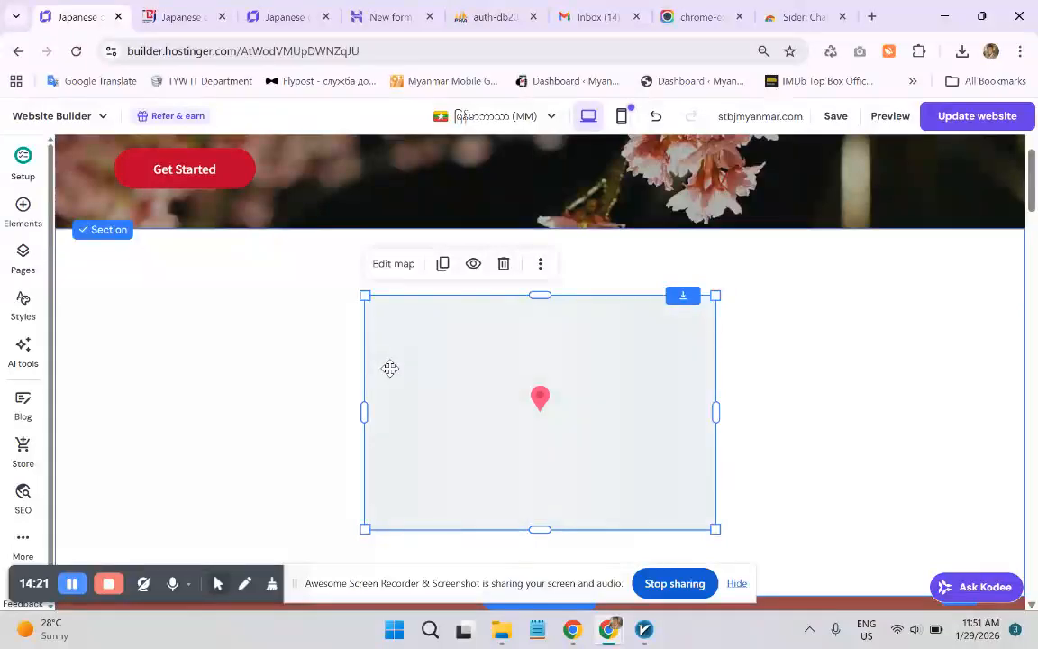
click(396, 267)
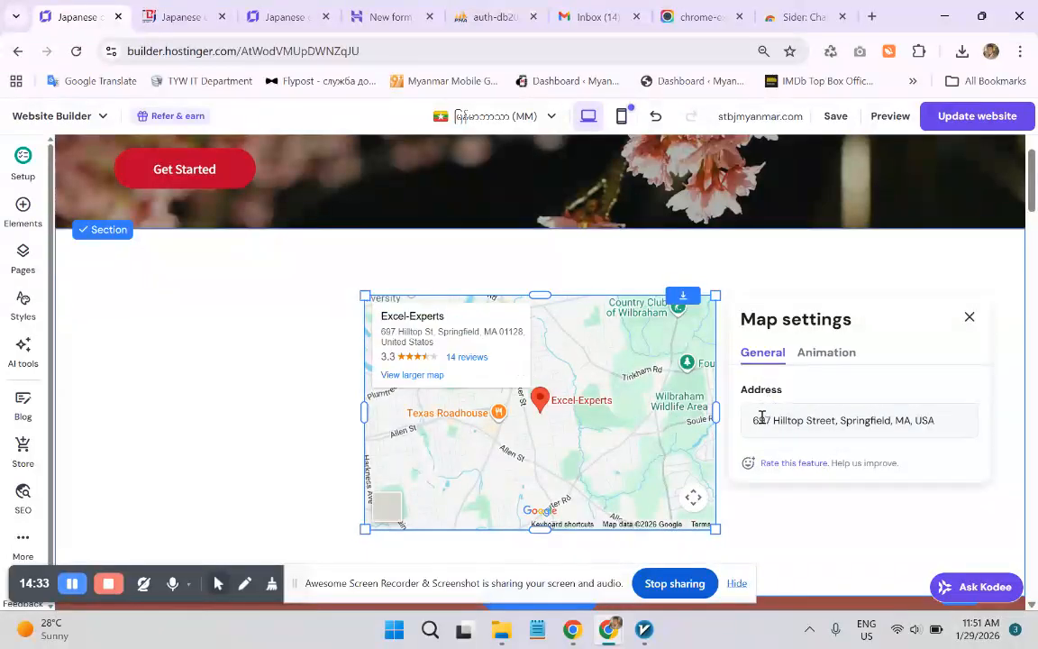
click(969, 317)
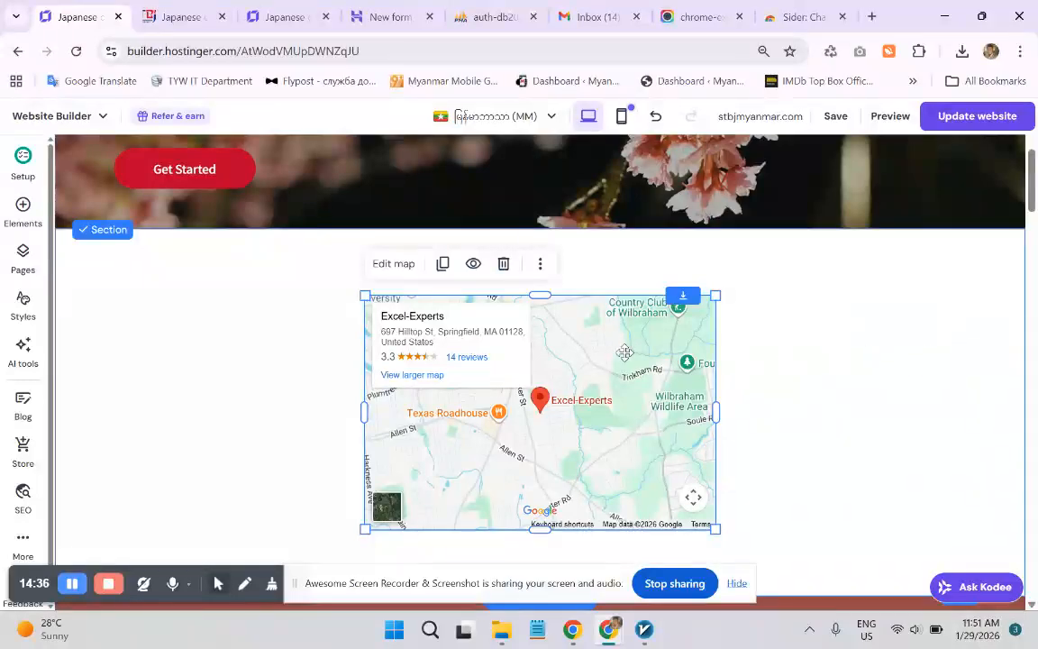
- Delete the map and the blank section below the hero from the Home page
click(504, 265)
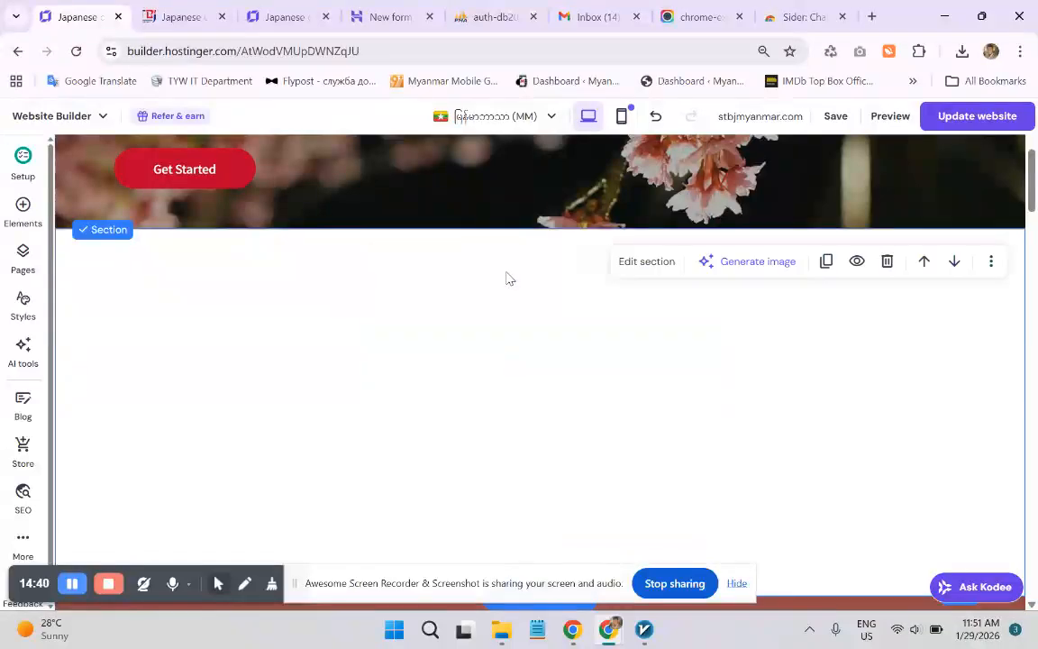
click(888, 262)
scroll(762, 352, up, 3)
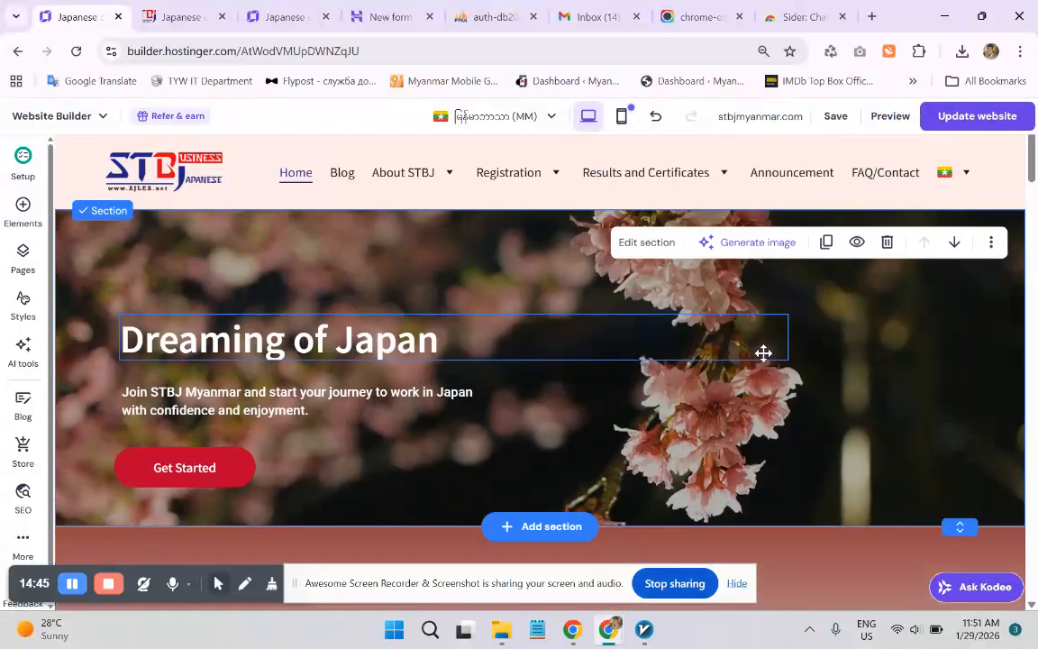
- Hide the Home page's hero section on both mobile and desktop
scroll(795, 361, down, 1)
scroll(860, 291, up, 1)
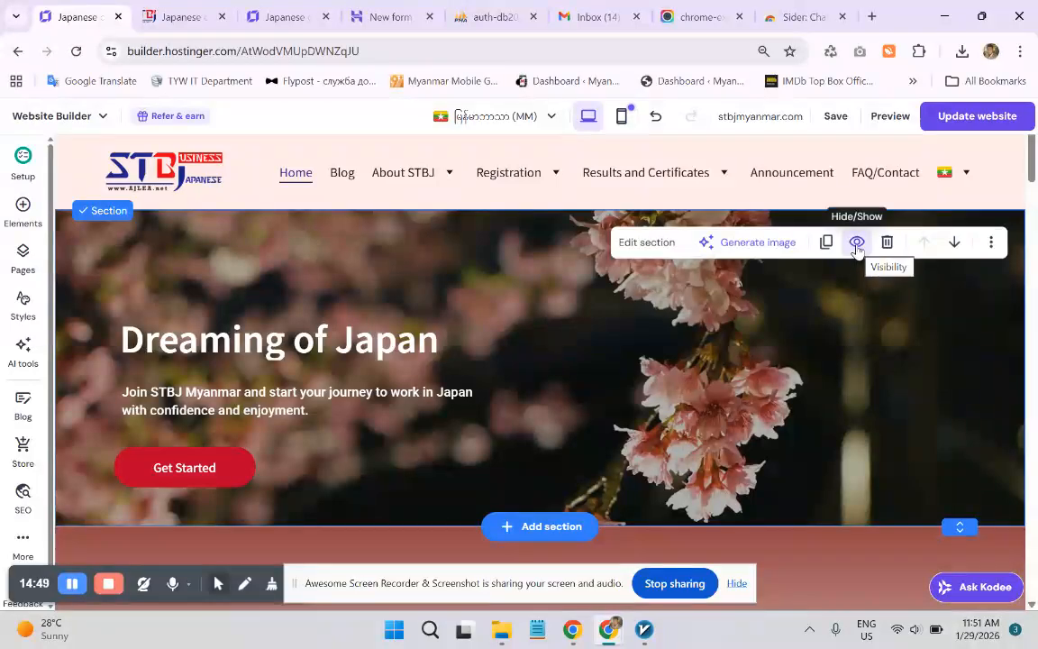
click(857, 245)
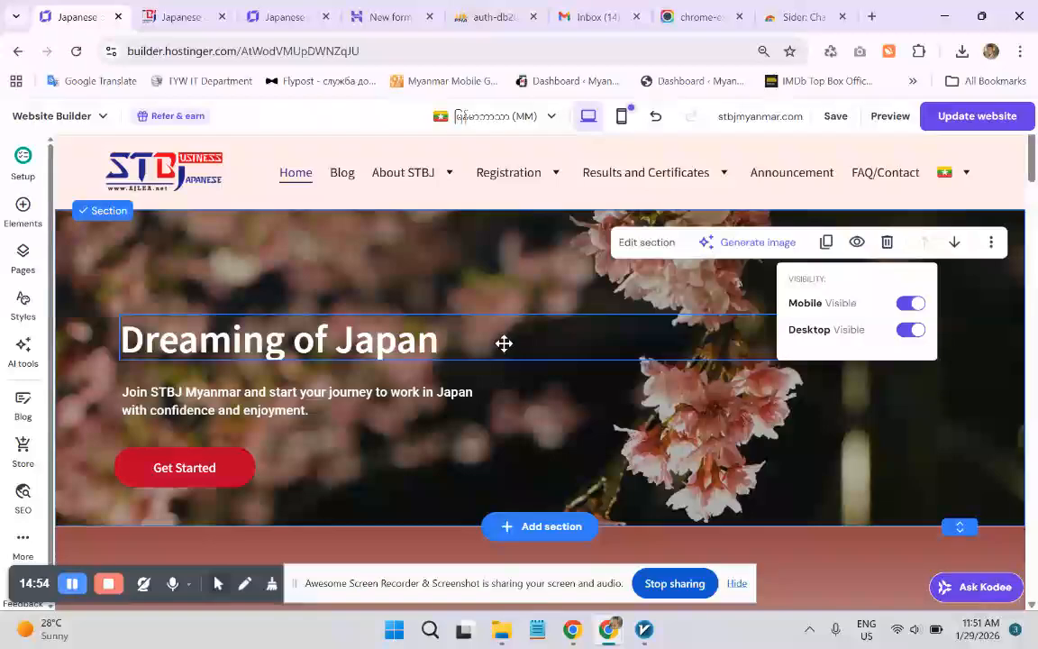
click(909, 304)
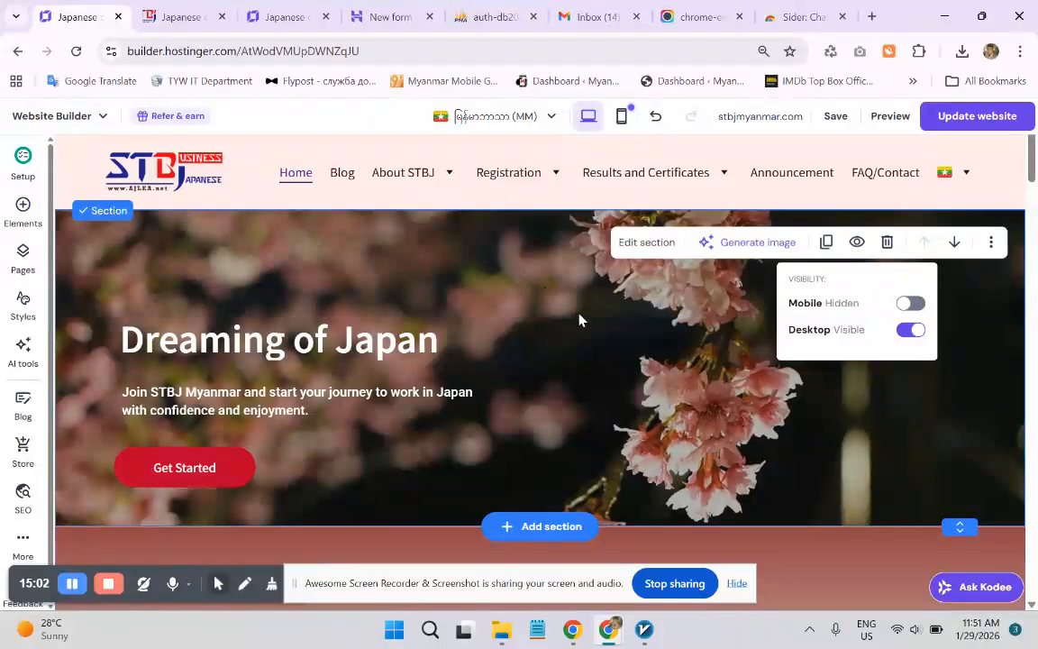
click(908, 333)
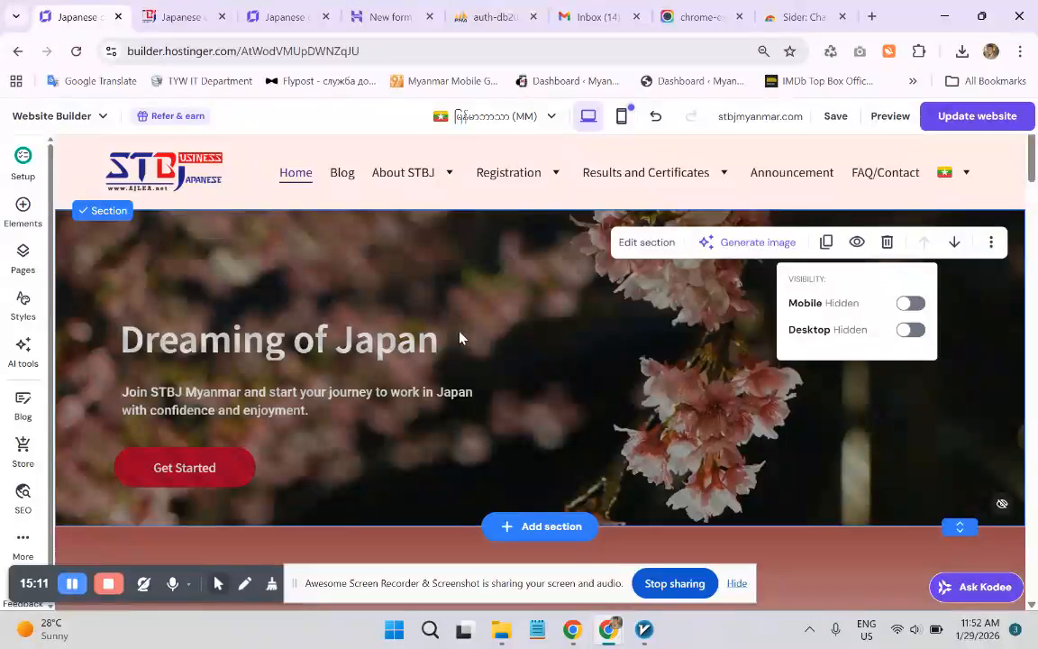
scroll(556, 331, down, 2)
scroll(532, 336, up, 2)
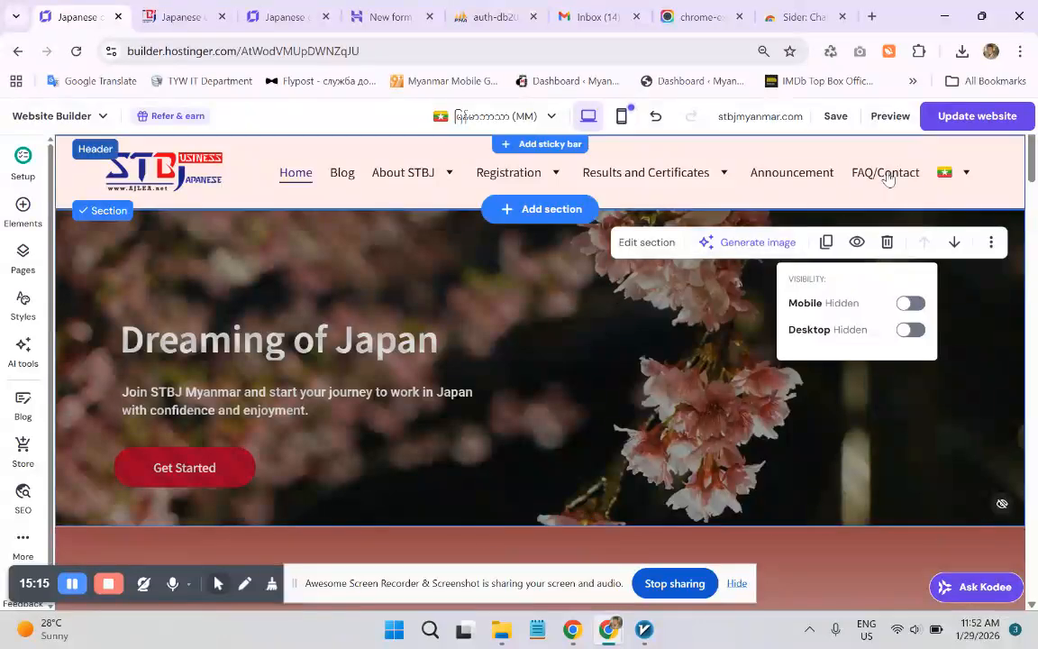
- Publish the website update and reload the live stbjmyanmar.com Home page to check the hidden hero section
click(976, 120)
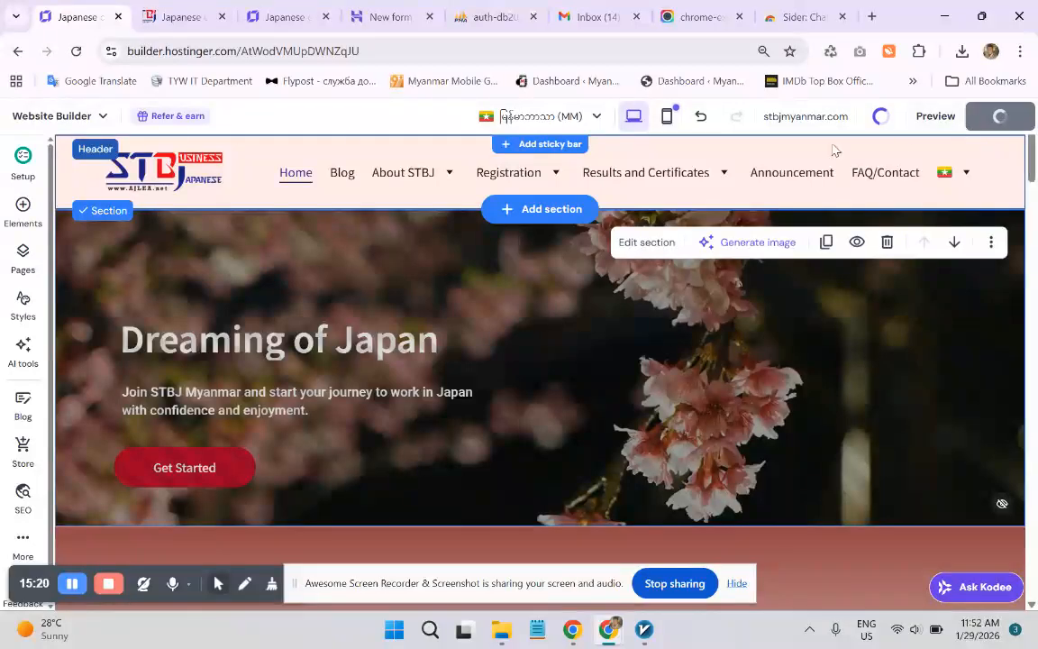
click(180, 26)
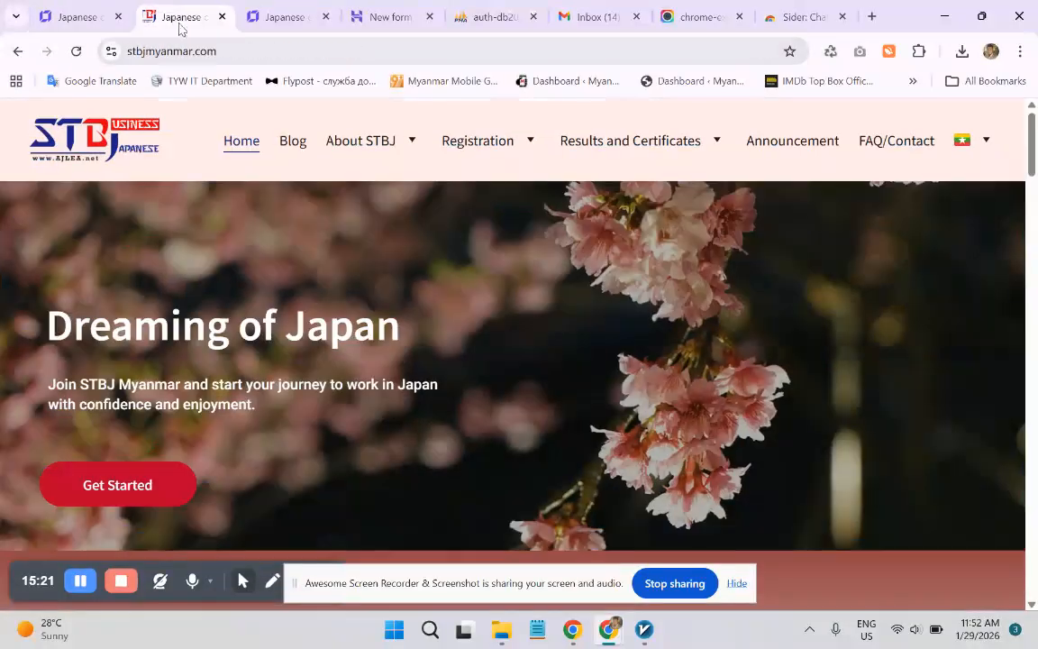
click(82, 18)
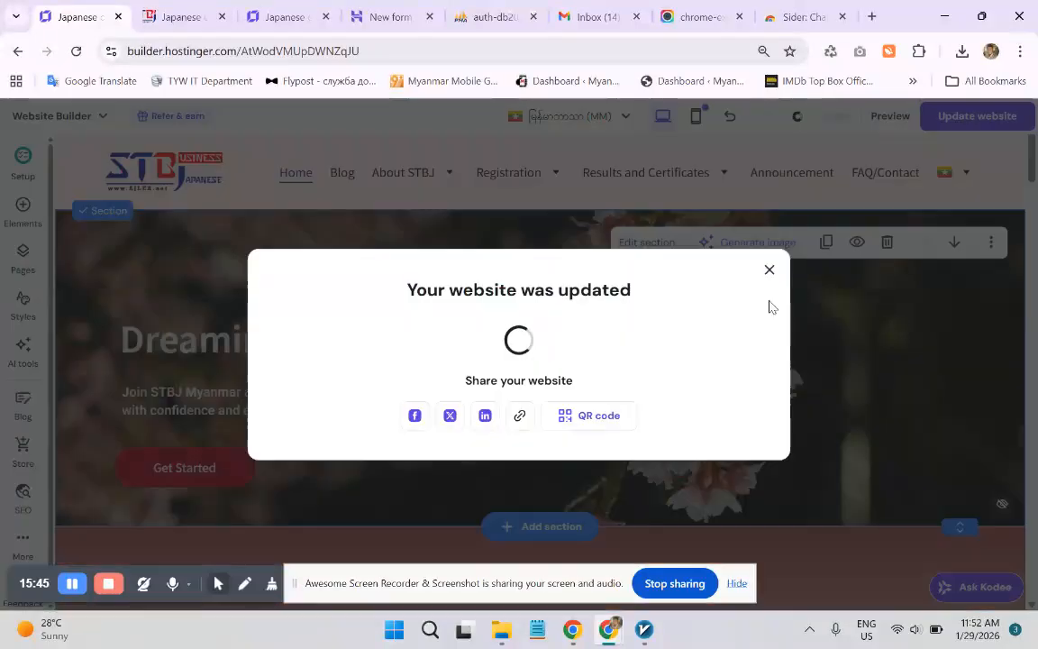
click(768, 236)
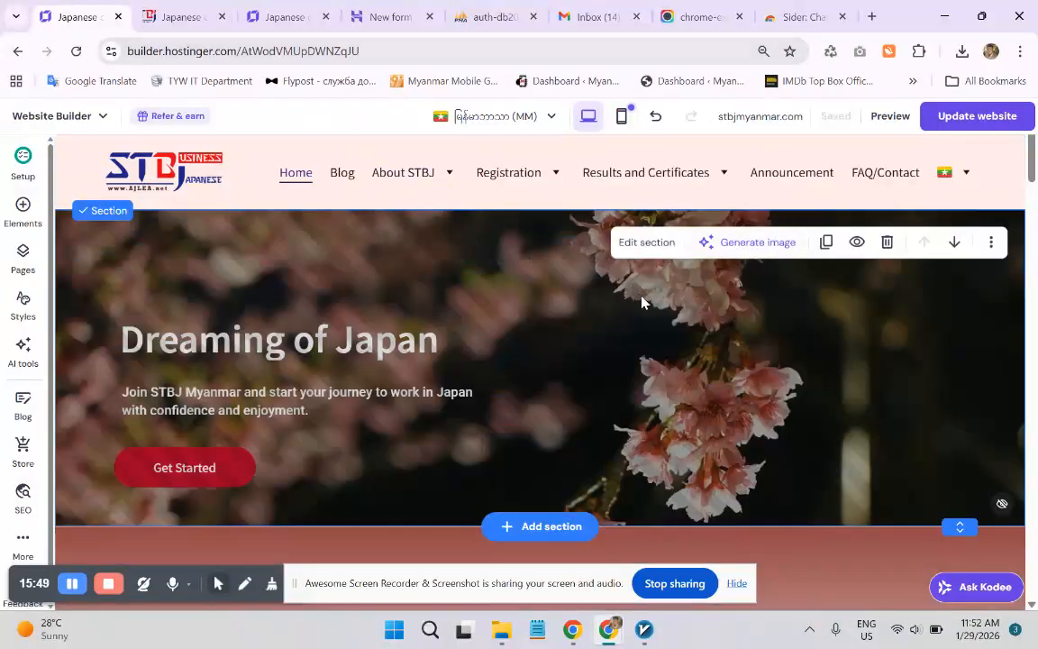
click(180, 16)
click(77, 51)
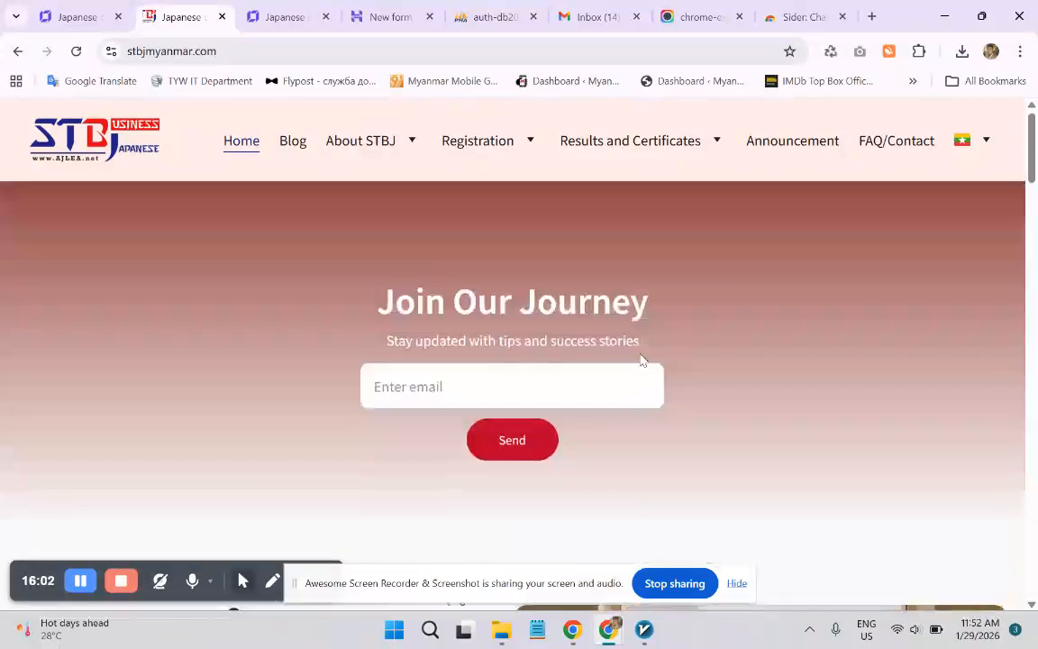
- Back in the editor, make the hero section visible again on mobile and desktop
click(82, 16)
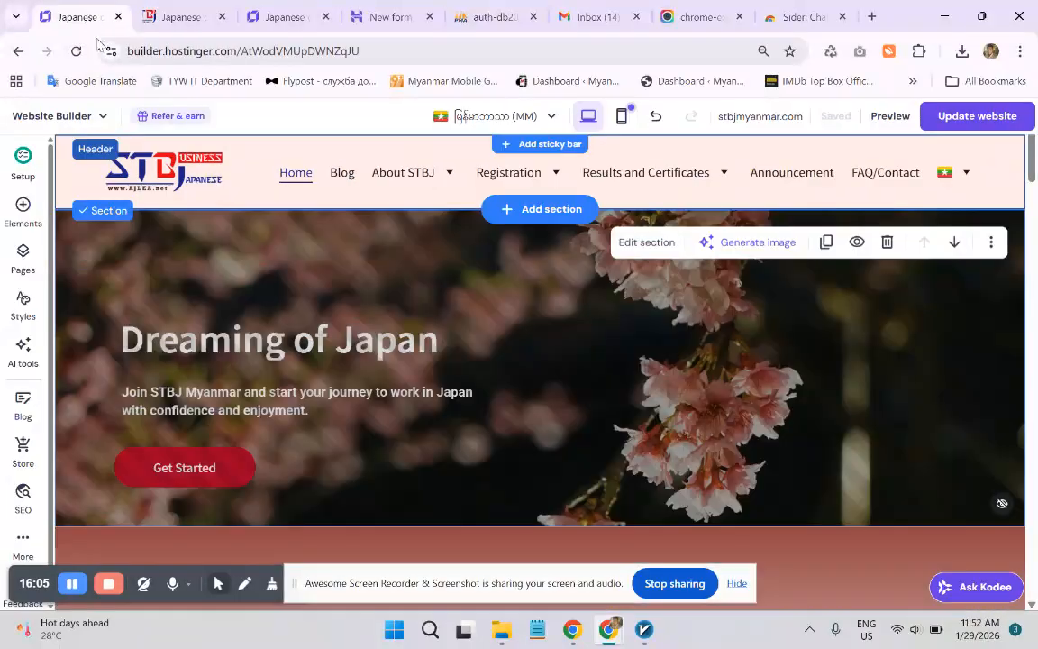
click(857, 241)
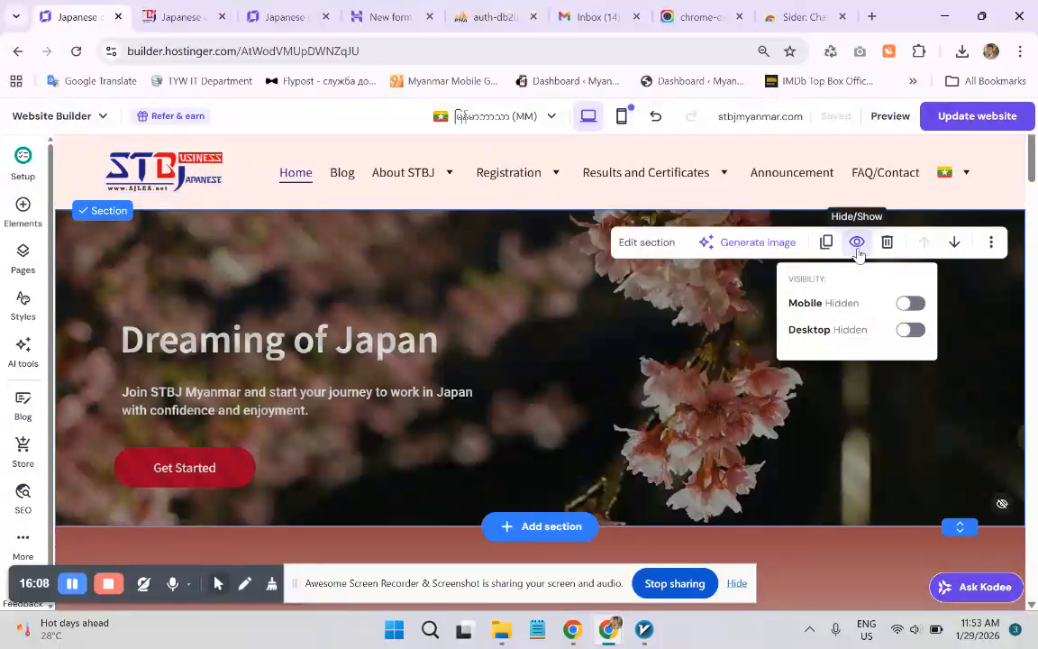
click(911, 304)
click(911, 329)
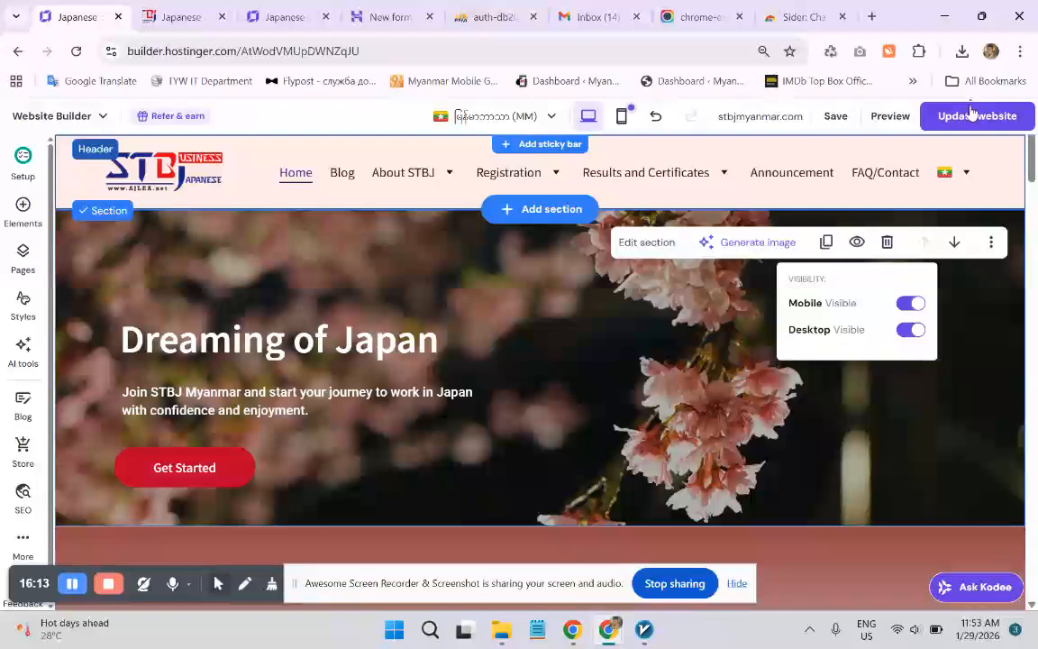
- Look at the Blog page as a paste destination, return to Home, and copy the "Dreaming of Japan" hero section
click(991, 242)
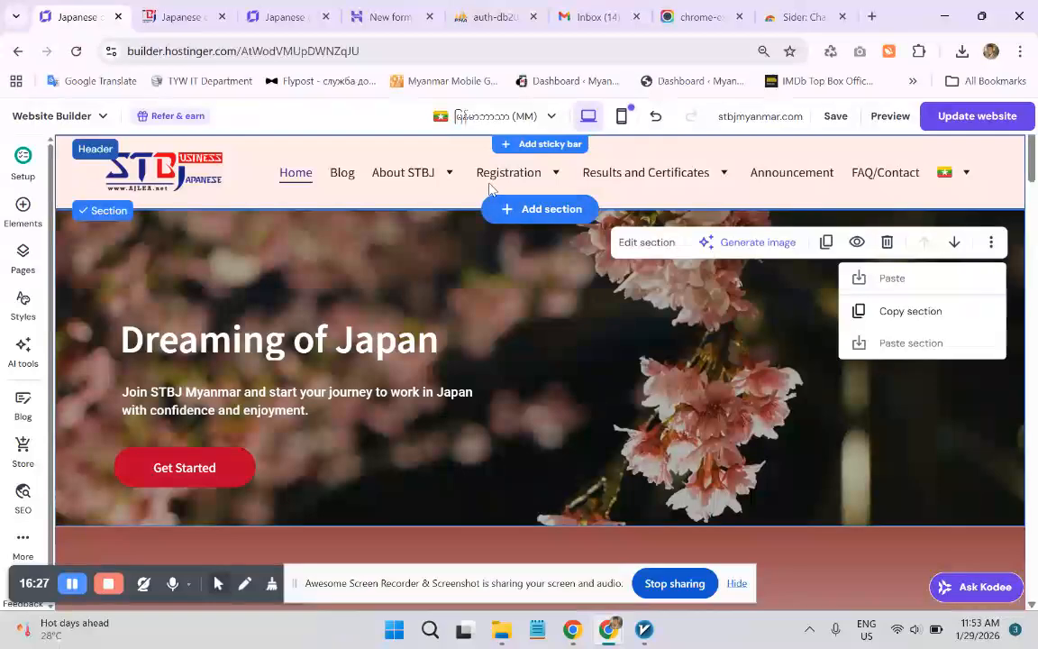
click(344, 174)
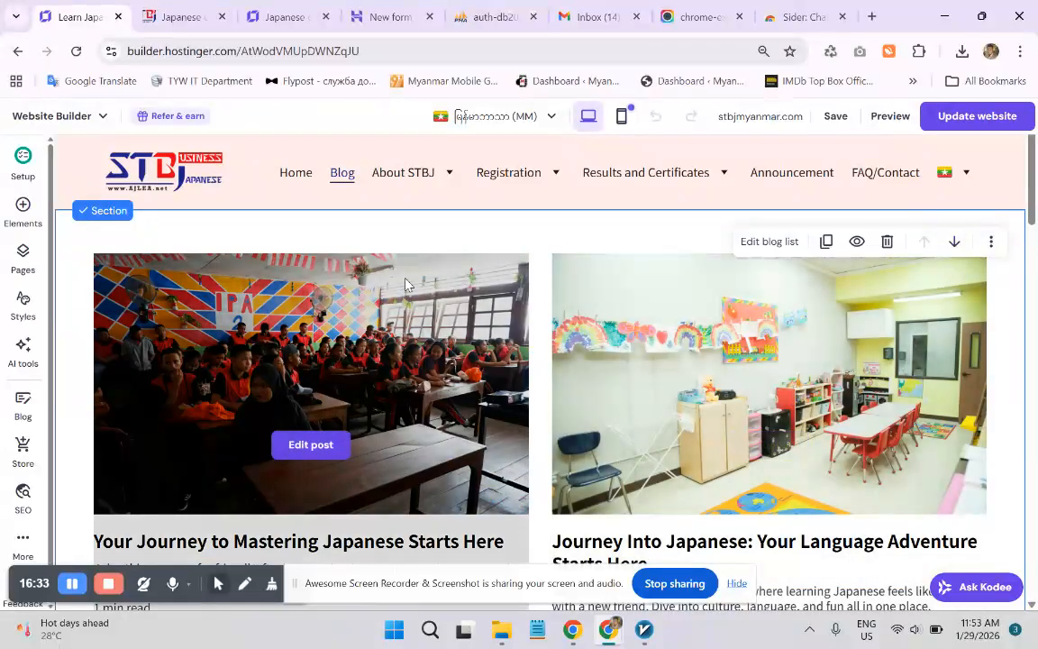
click(297, 181)
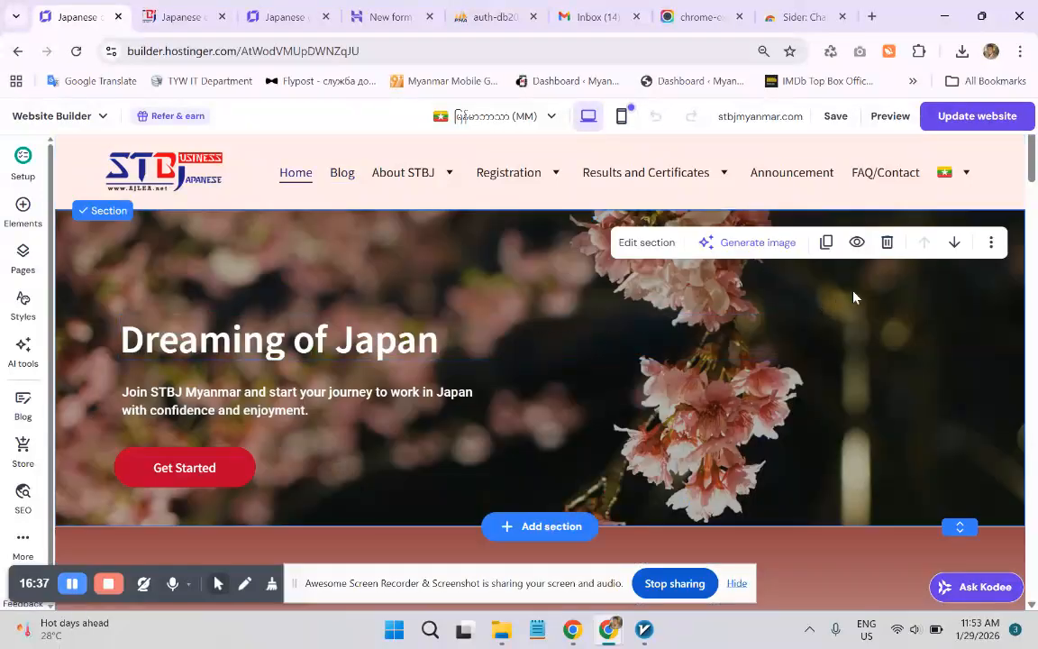
click(990, 243)
click(887, 309)
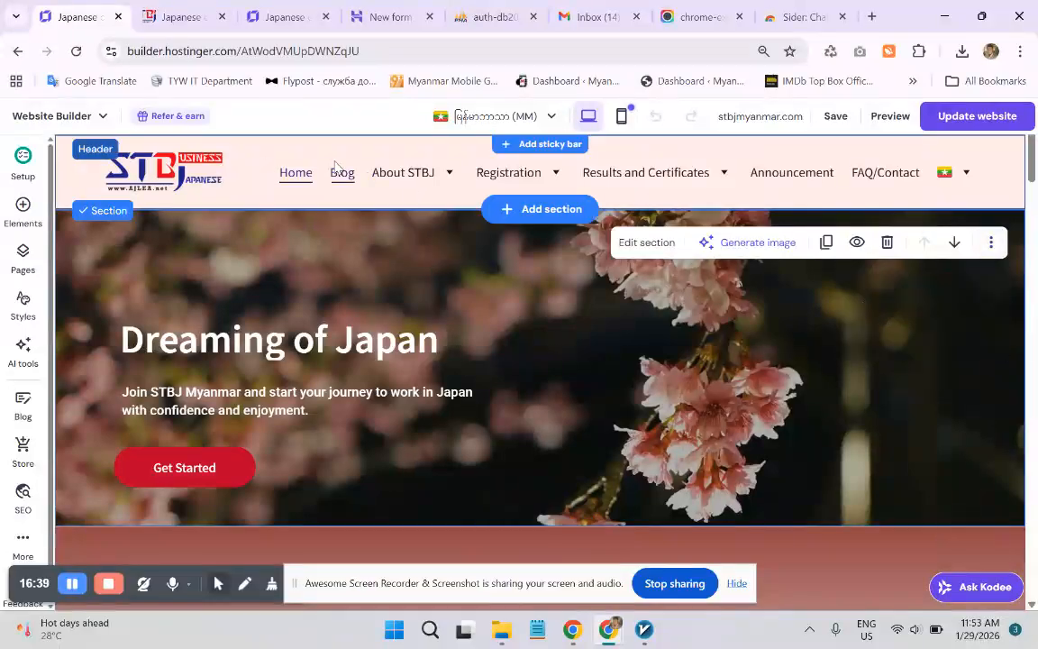
- On the Blog page, add a blank section below the blog list and paste the copied hero section beneath it
click(351, 173)
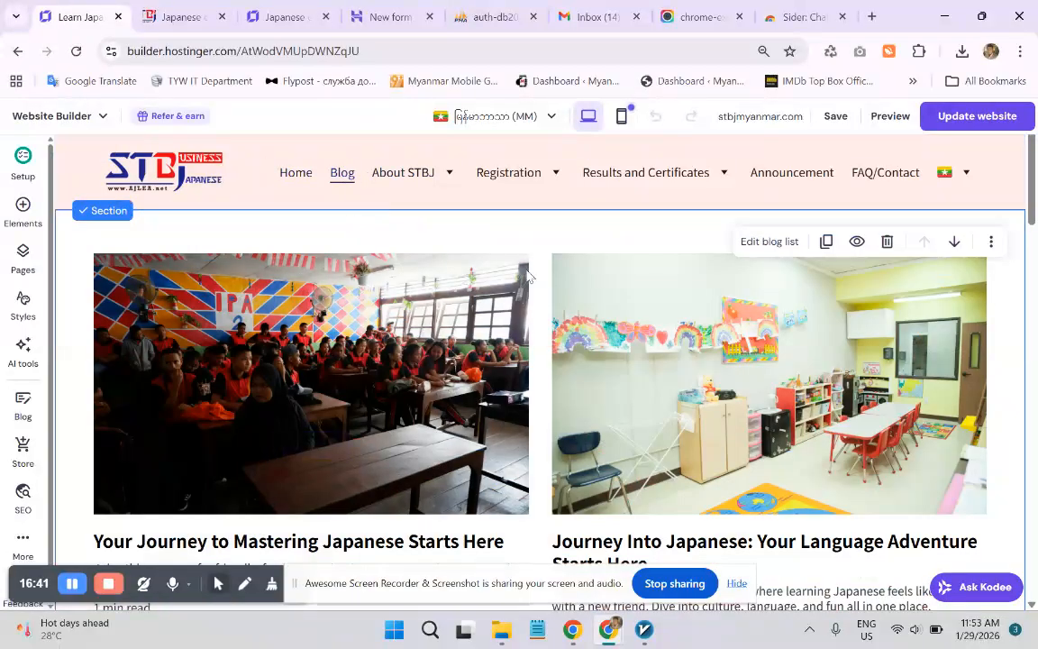
scroll(541, 367, down, 2)
scroll(542, 367, down, 2)
click(545, 360)
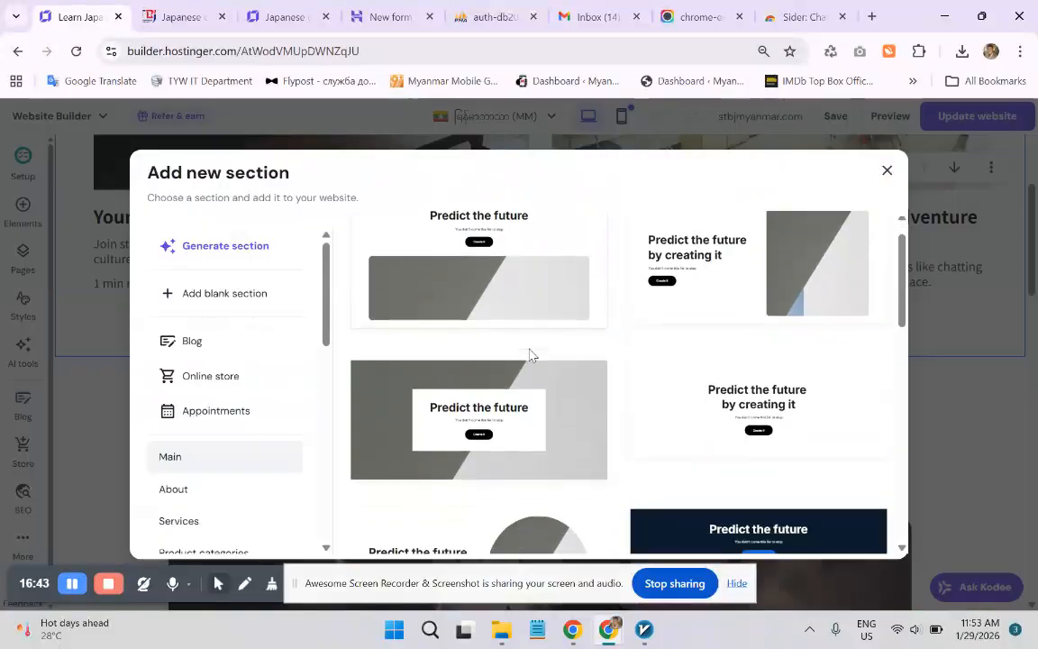
scroll(532, 356, down, 1)
click(259, 298)
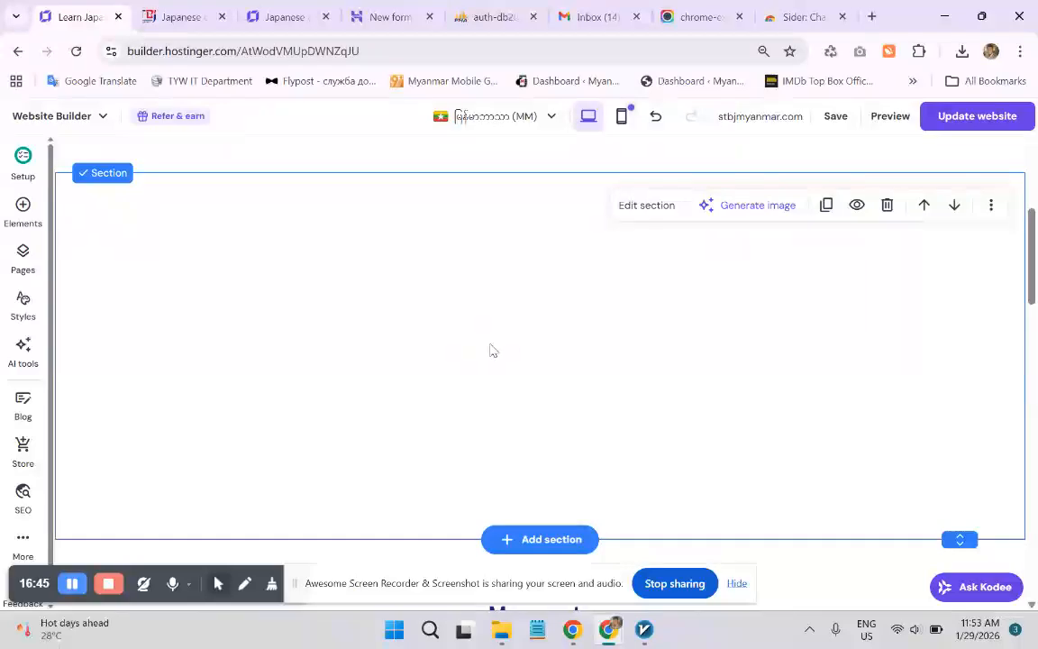
click(986, 209)
click(932, 306)
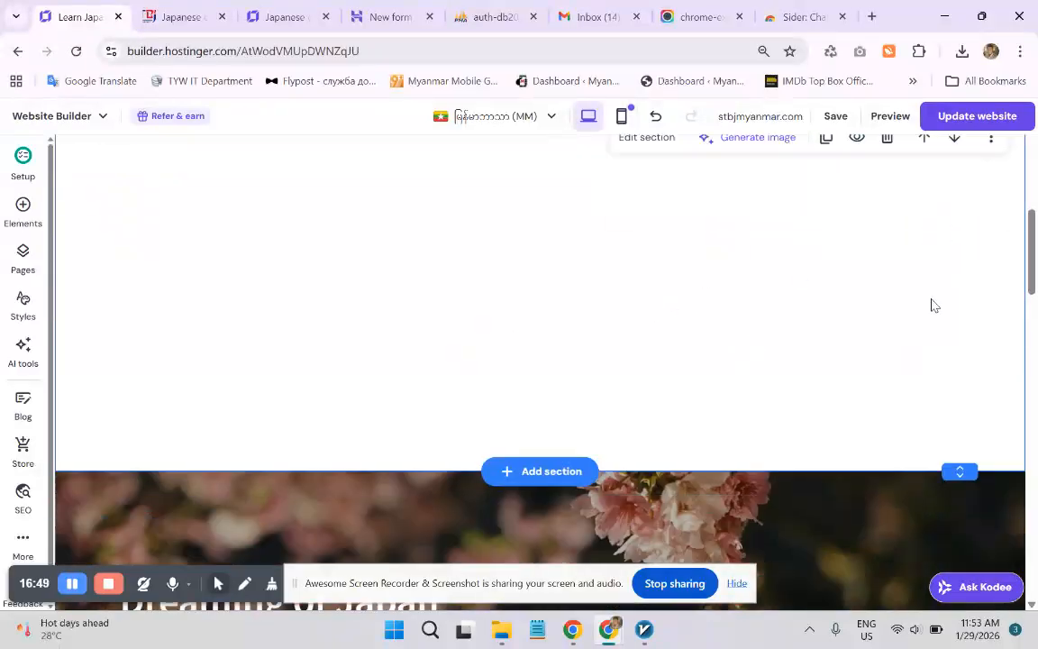
- Delete the blank section between the blog list and the pasted "Dreaming of Japan" hero section on the Blog page
scroll(802, 320, up, 5)
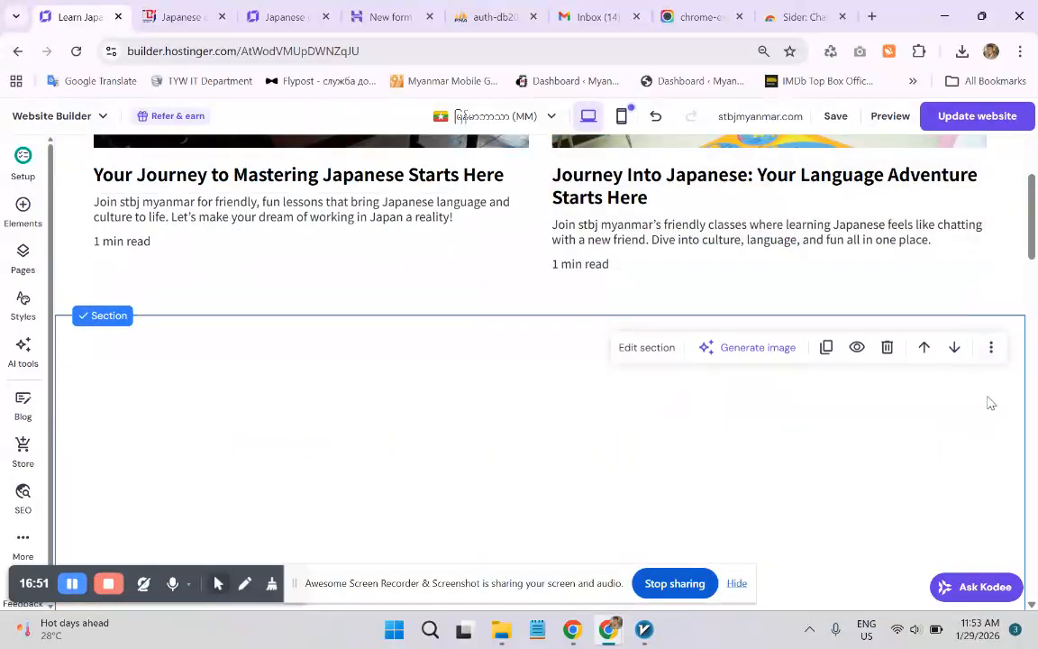
click(991, 347)
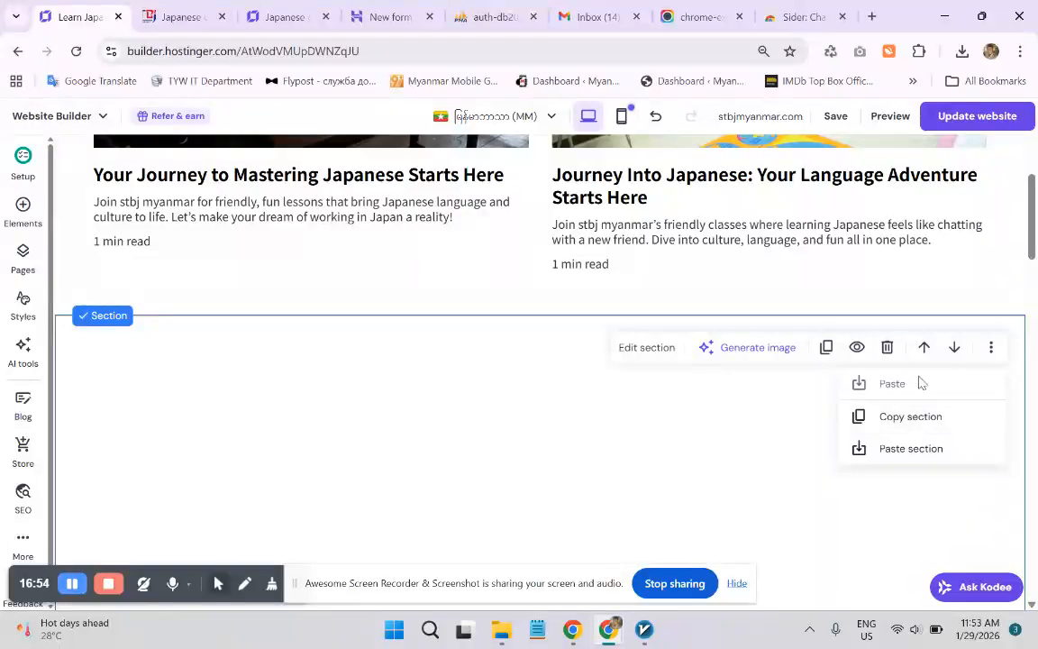
click(871, 361)
scroll(711, 363, down, 5)
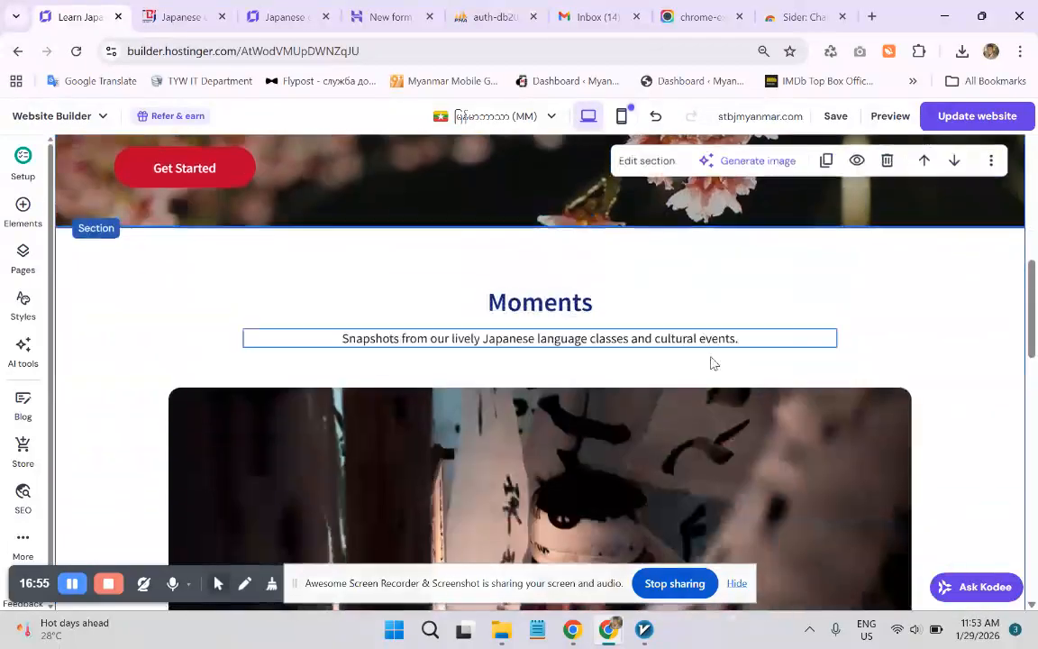
scroll(675, 359, up, 4)
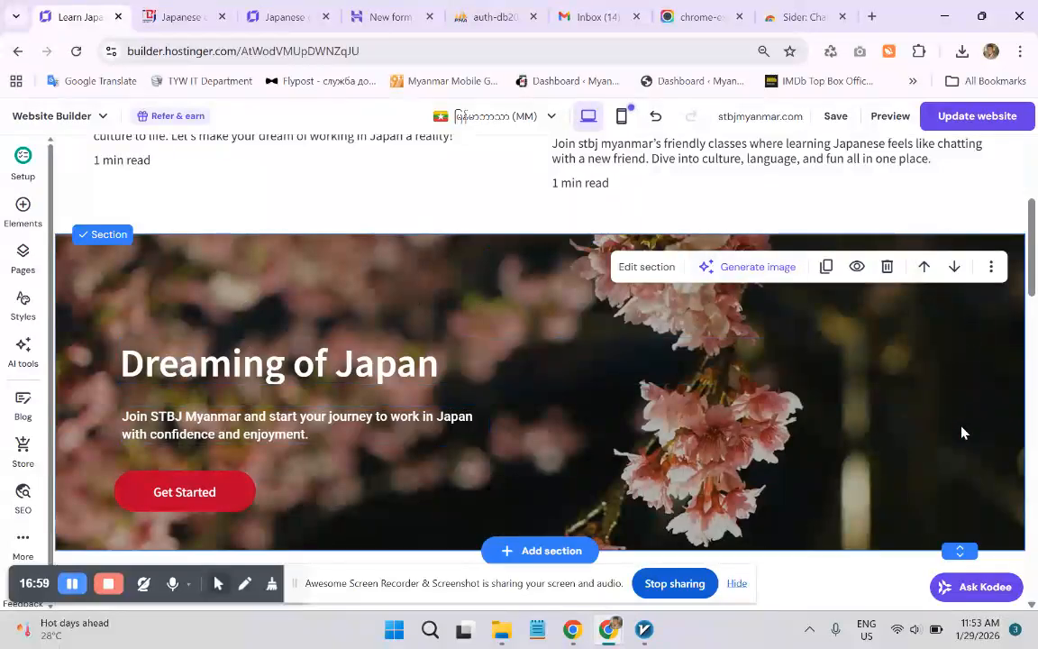
- Look at the pasted hero section's copy and paste options, and move the section up above the blog list
scroll(496, 288, down, 1)
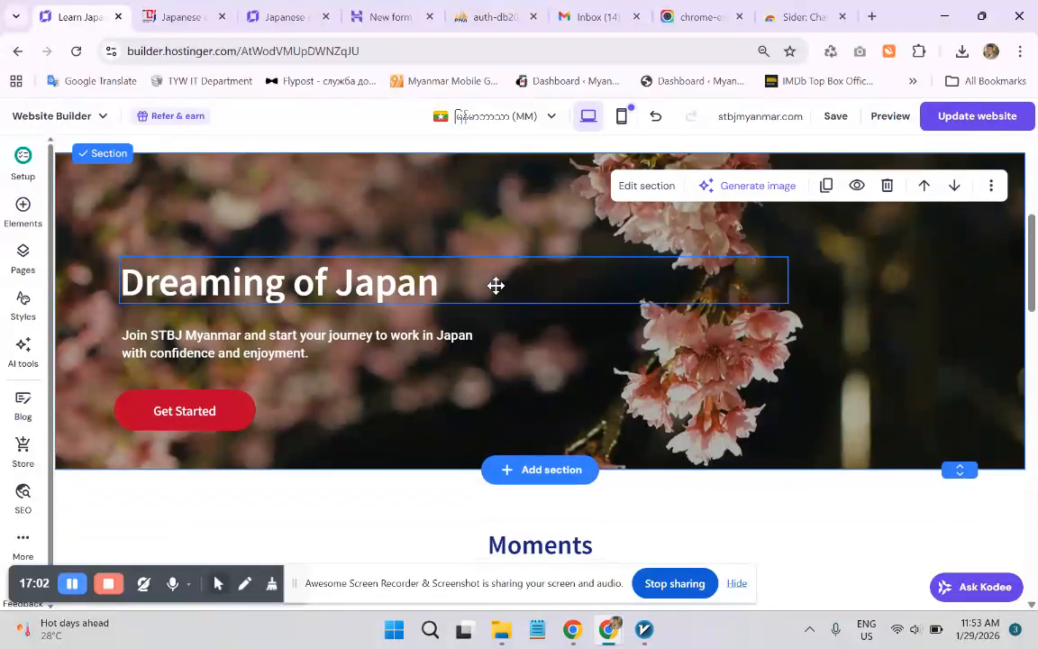
click(991, 186)
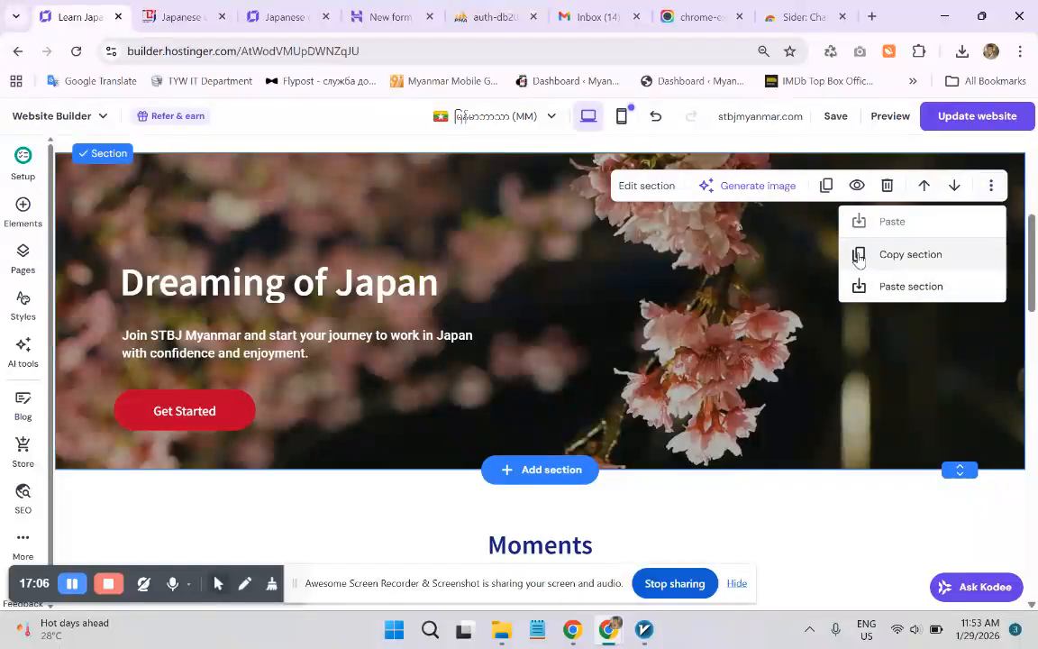
scroll(615, 284, up, 1)
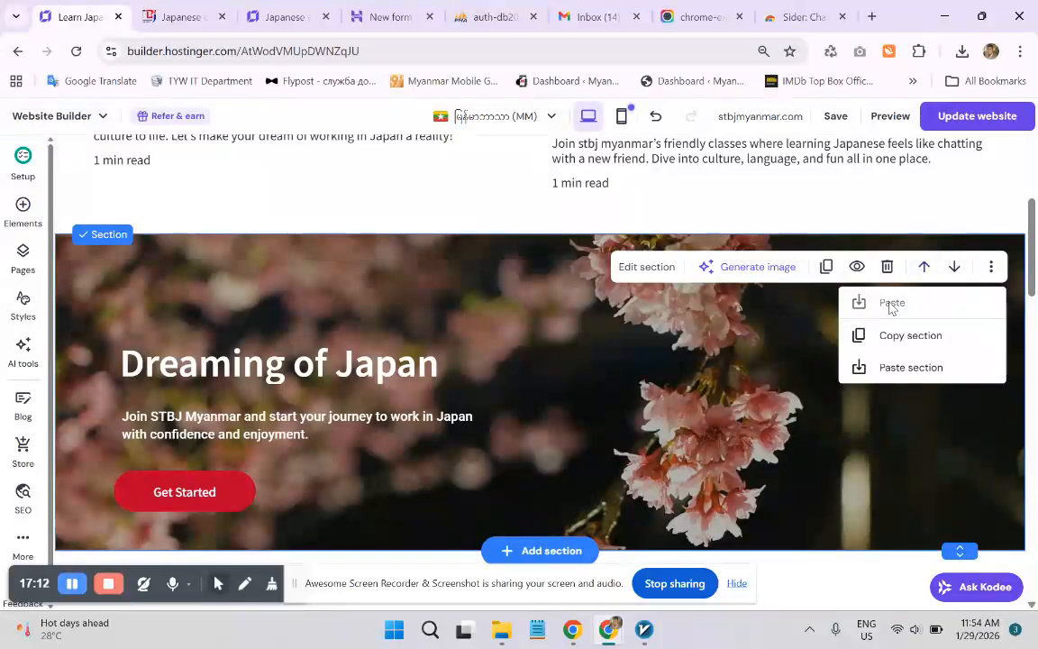
click(924, 267)
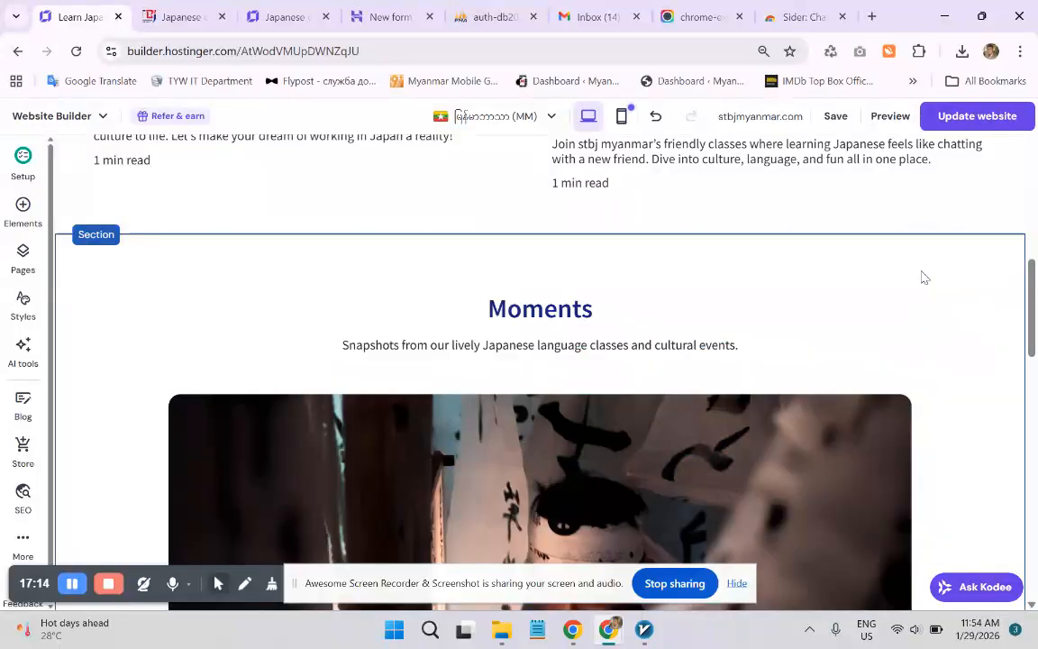
scroll(810, 326, up, 10)
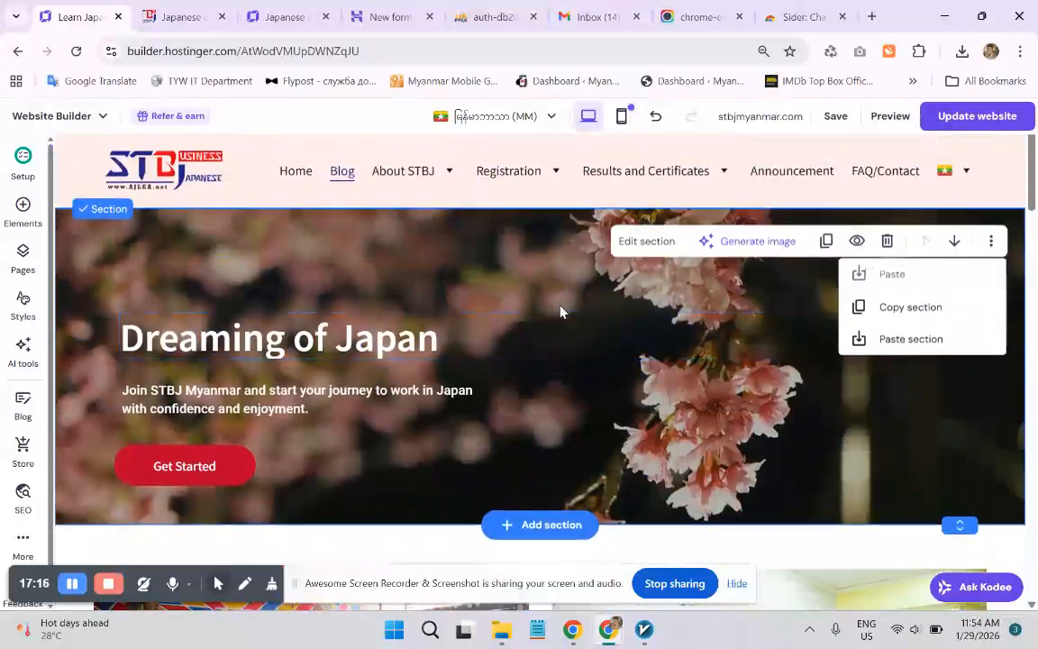
- Move the "Dreaming of Japan" section back down below the blog list and further down below the Moments gallery
click(954, 243)
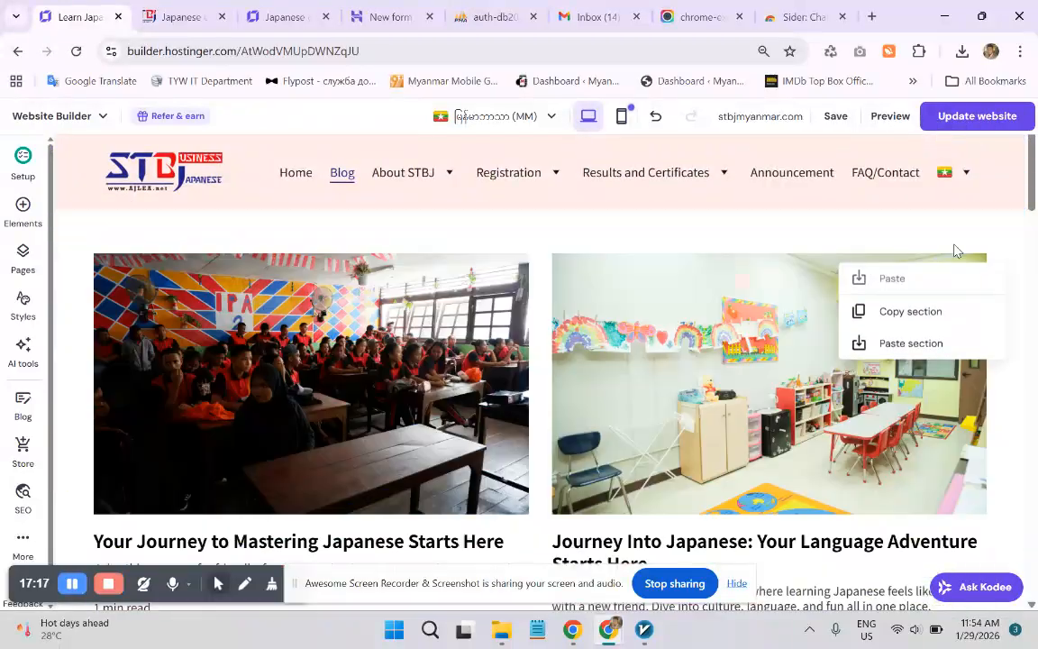
scroll(881, 291, down, 5)
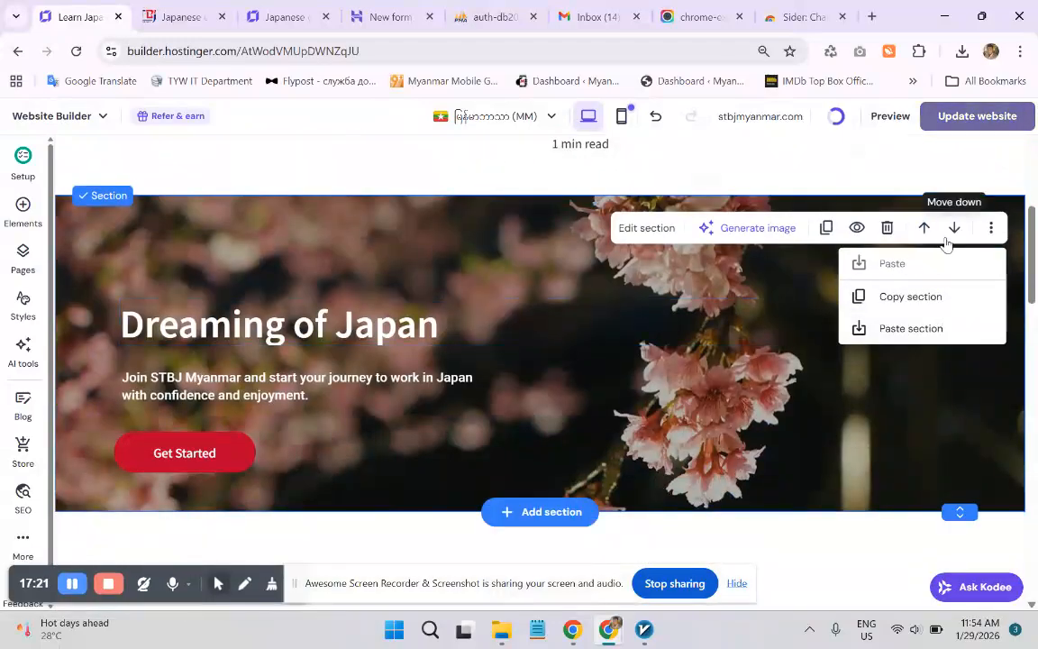
click(953, 227)
scroll(810, 325, up, 6)
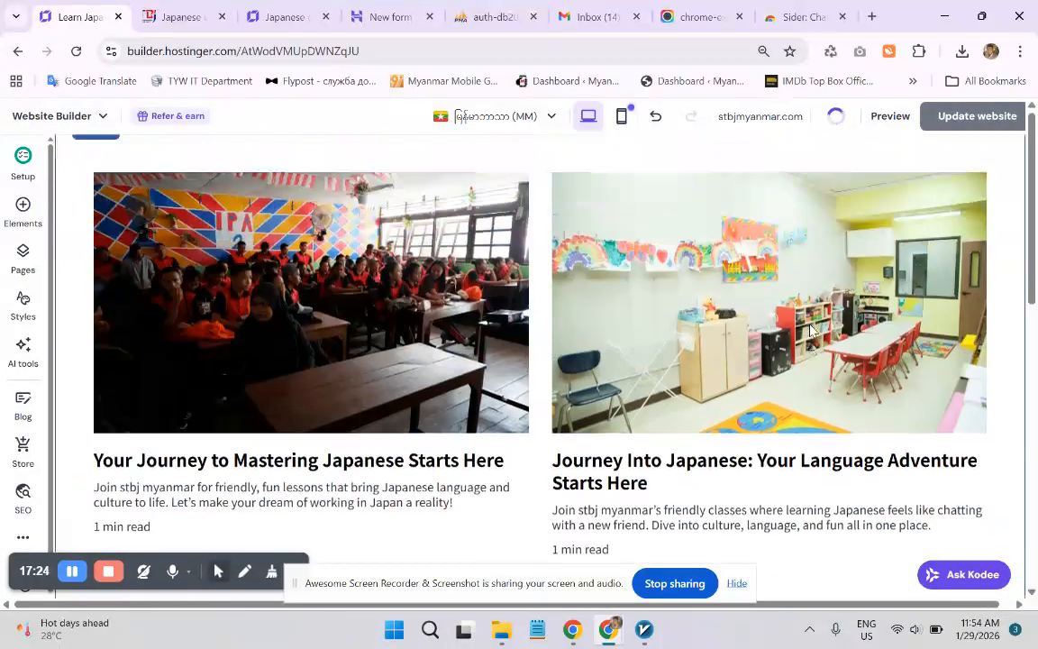
scroll(809, 325, down, 14)
scroll(818, 335, down, 3)
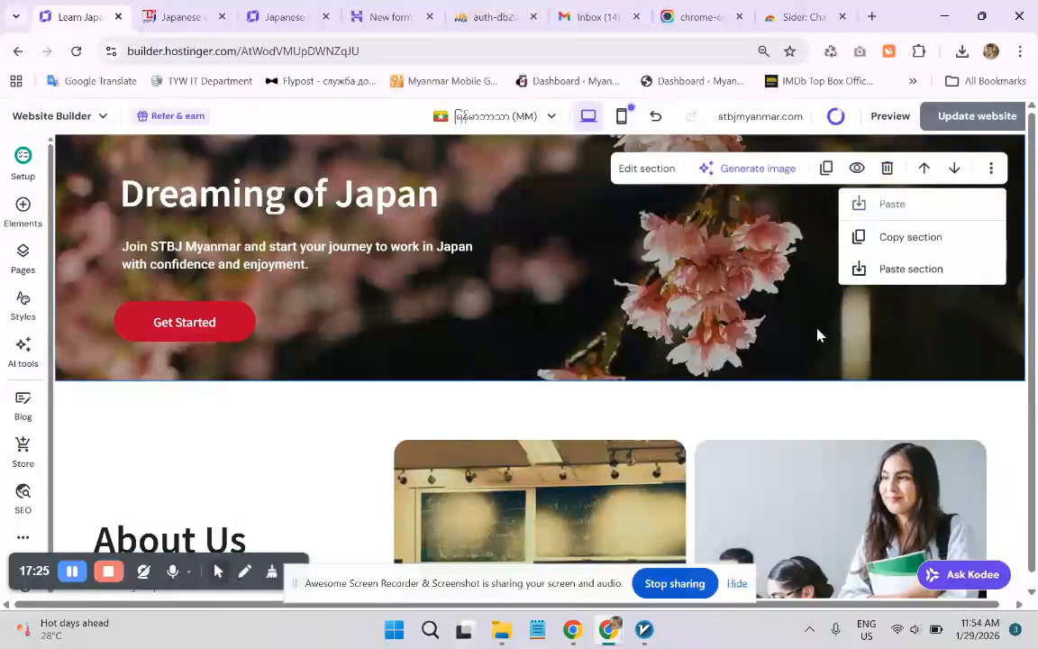
scroll(815, 333, up, 3)
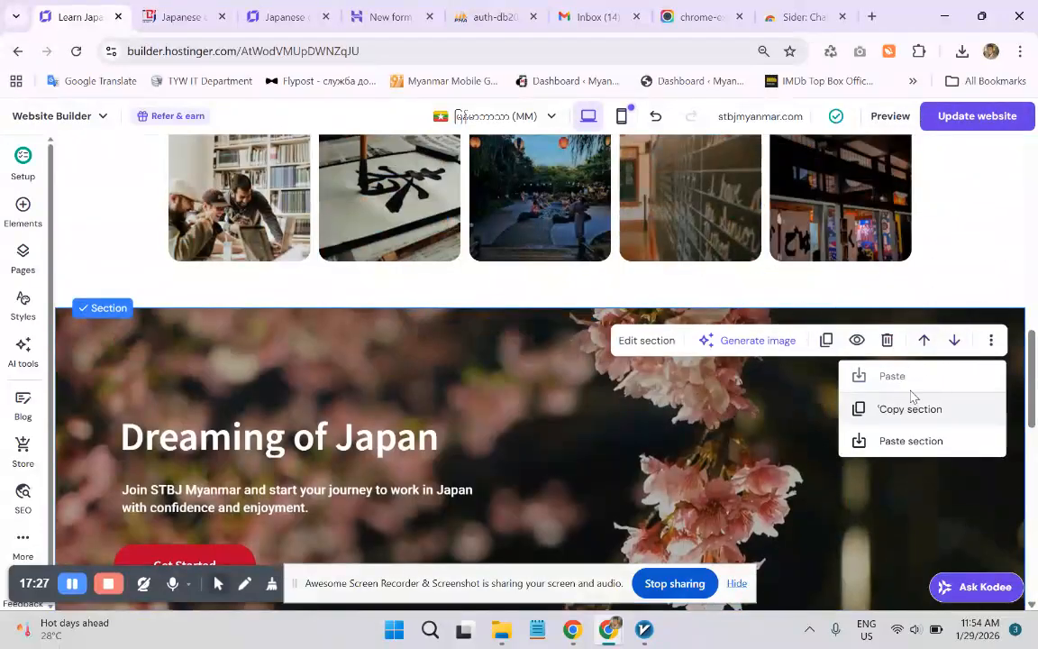
- Delete the pasted "Dreaming of Japan" section from the Blog page and return to the Home page
click(887, 341)
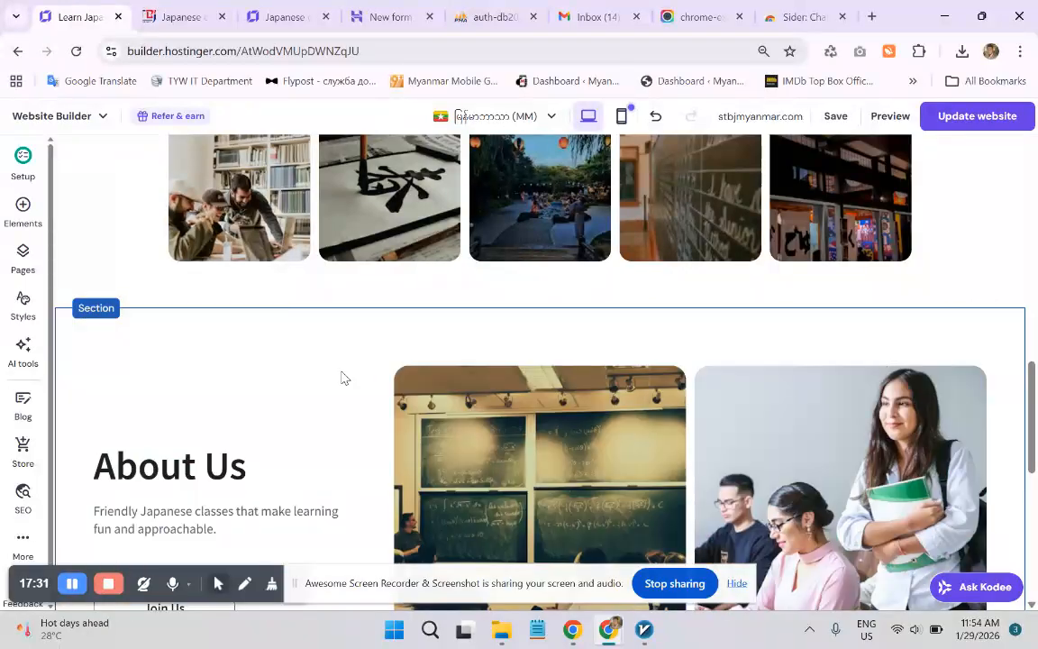
scroll(325, 370, up, 10)
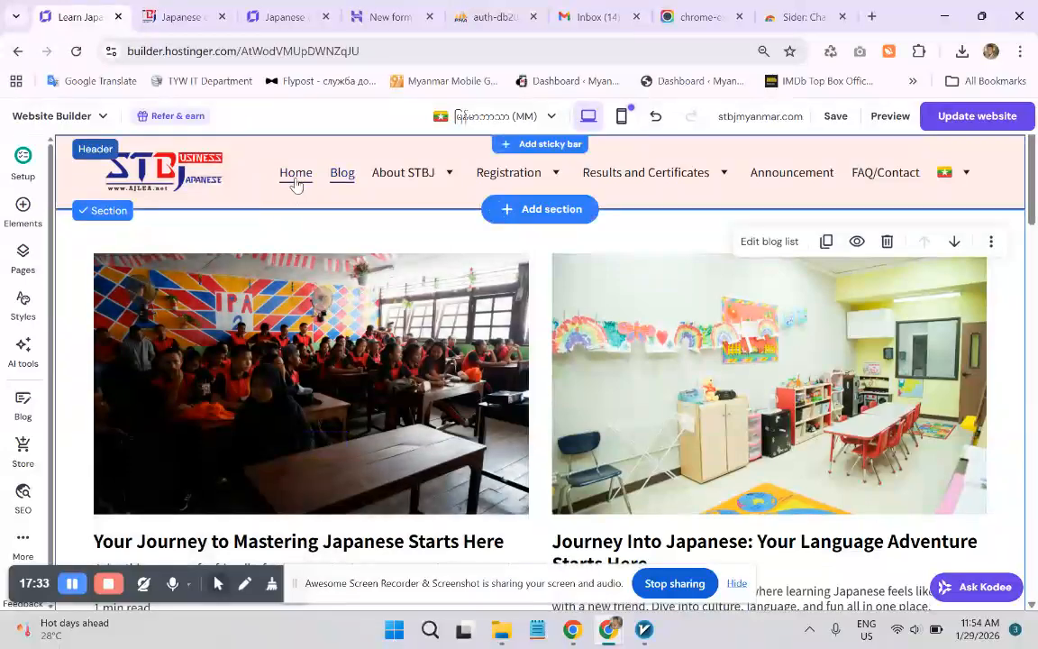
click(300, 179)
scroll(332, 295, down, 3)
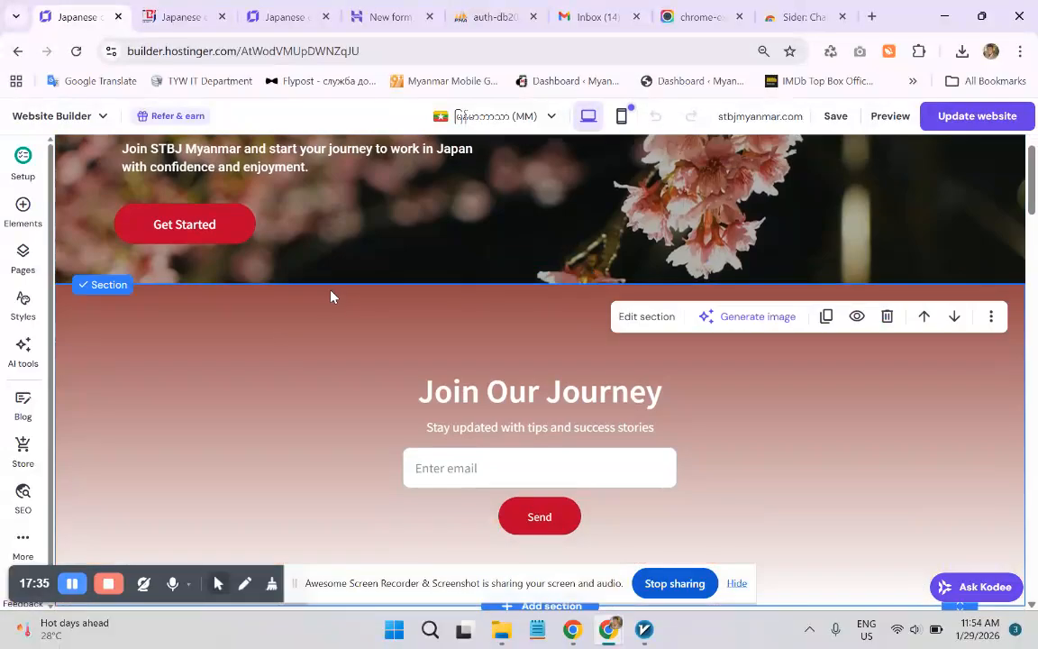
scroll(329, 302, up, 3)
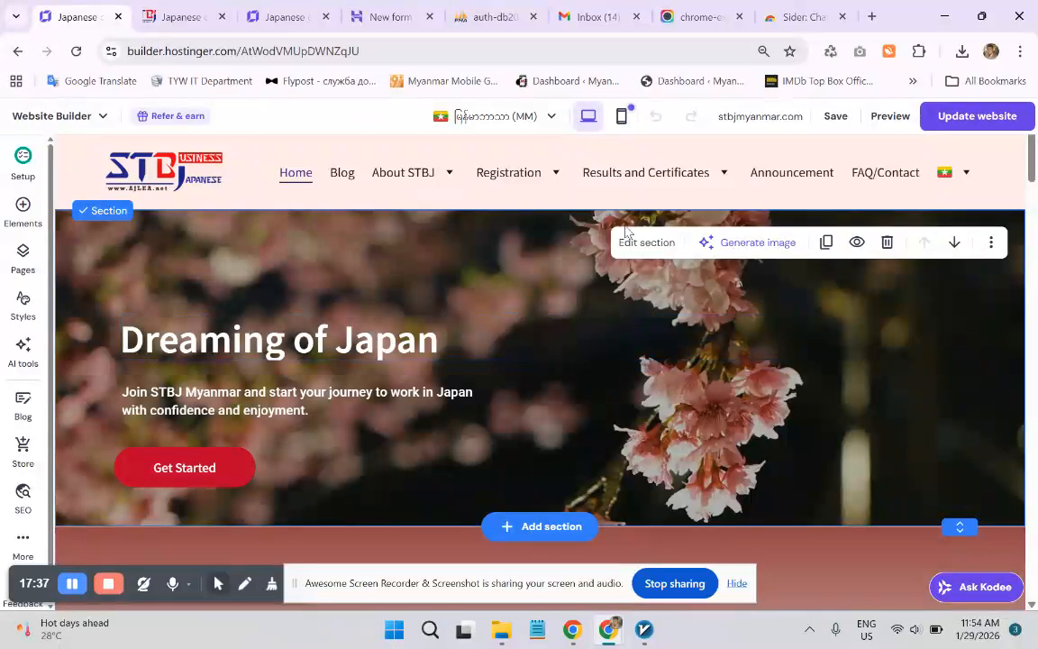
click(754, 198)
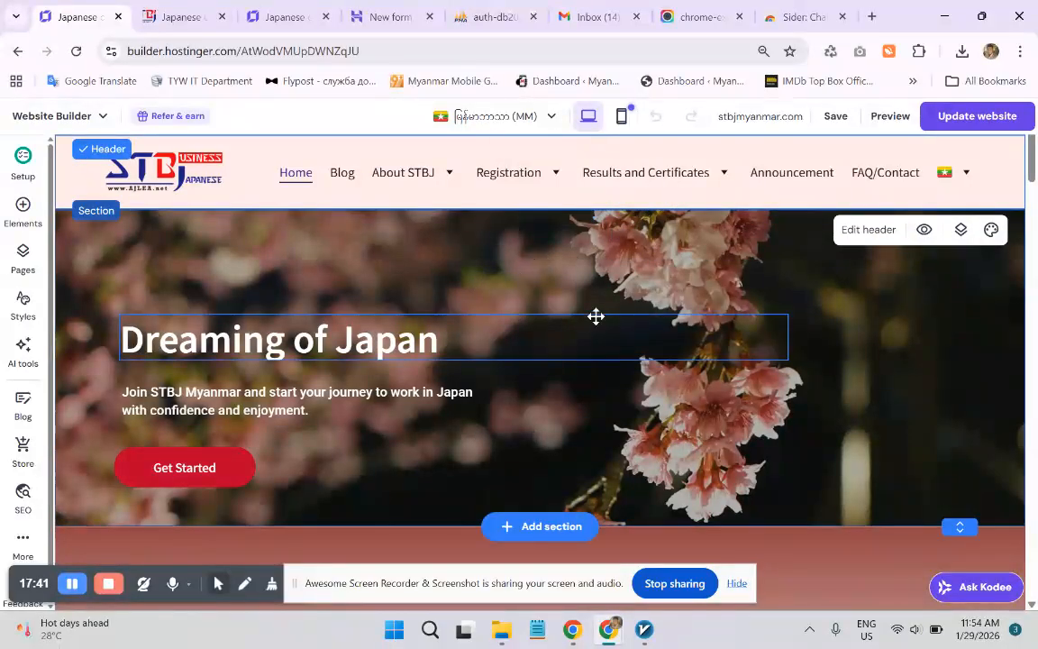
- Compare the Home page's hero and "Join Our Journey" sections in the desktop and mobile views
scroll(439, 311, down, 1)
scroll(440, 311, down, 4)
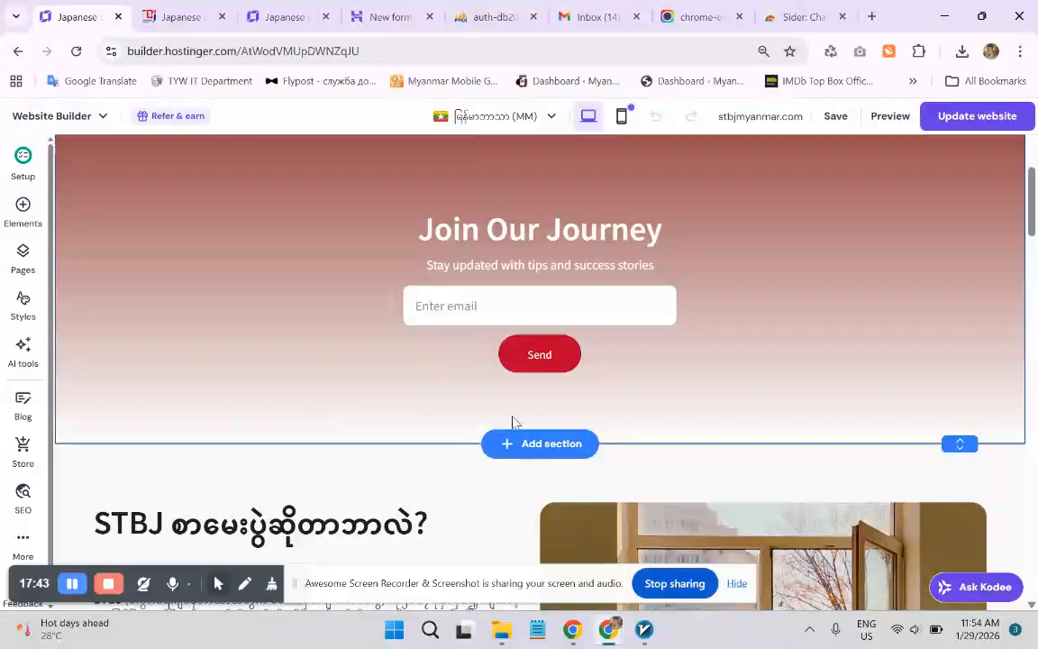
click(622, 120)
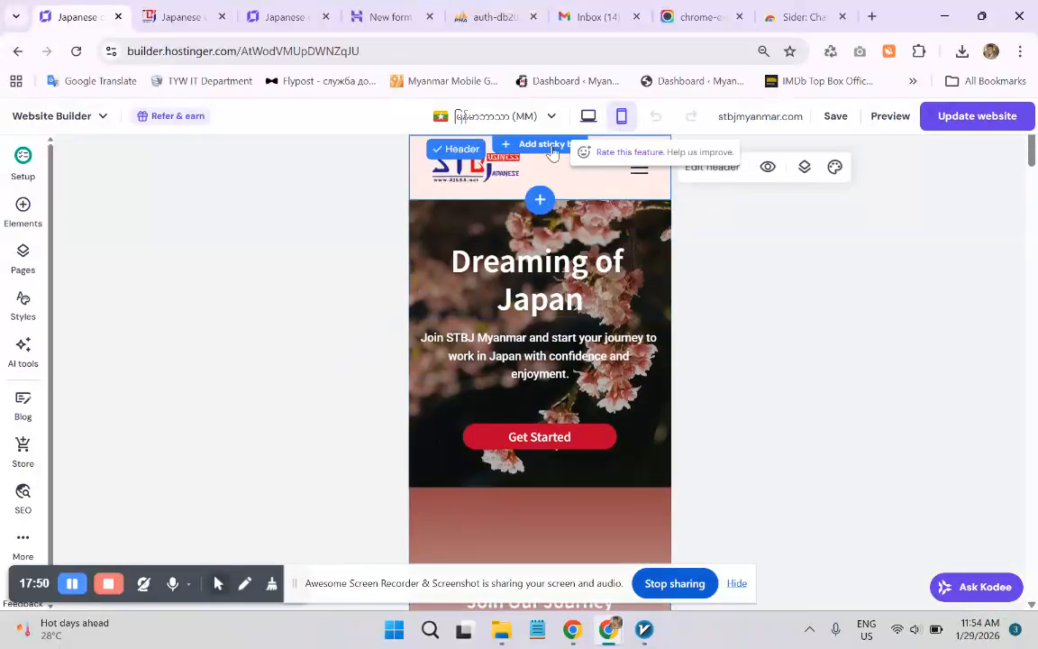
click(589, 115)
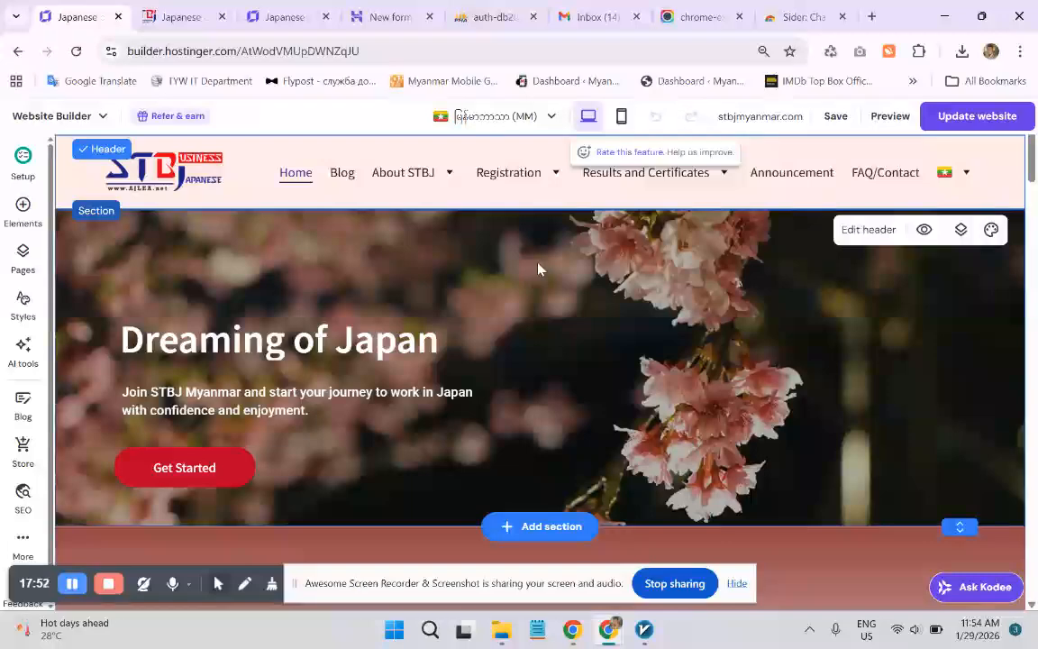
click(622, 116)
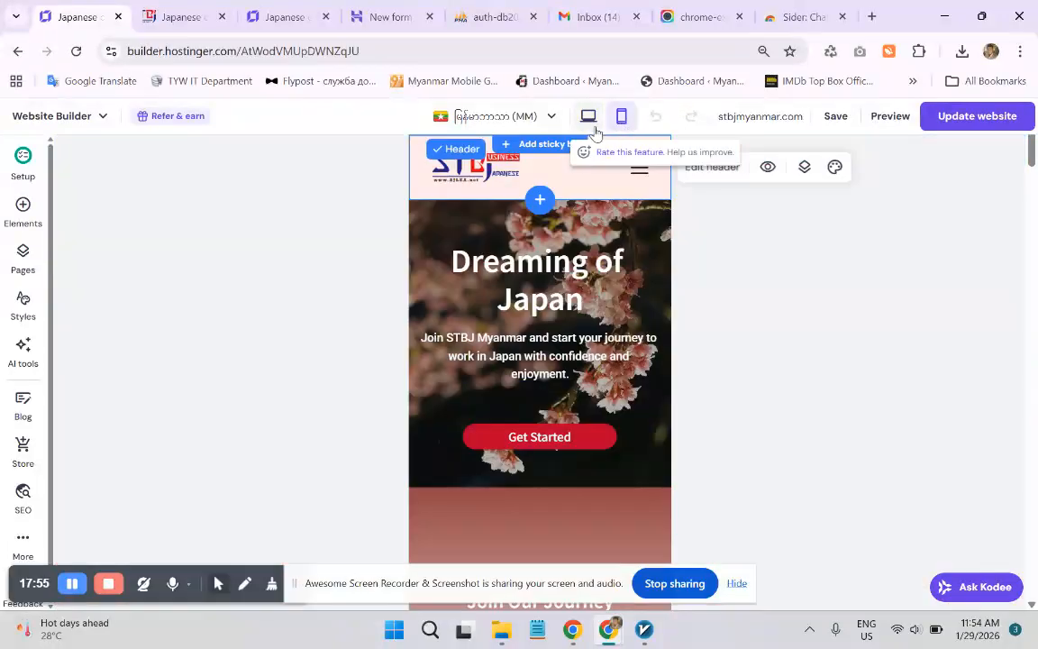
scroll(558, 261, down, 1)
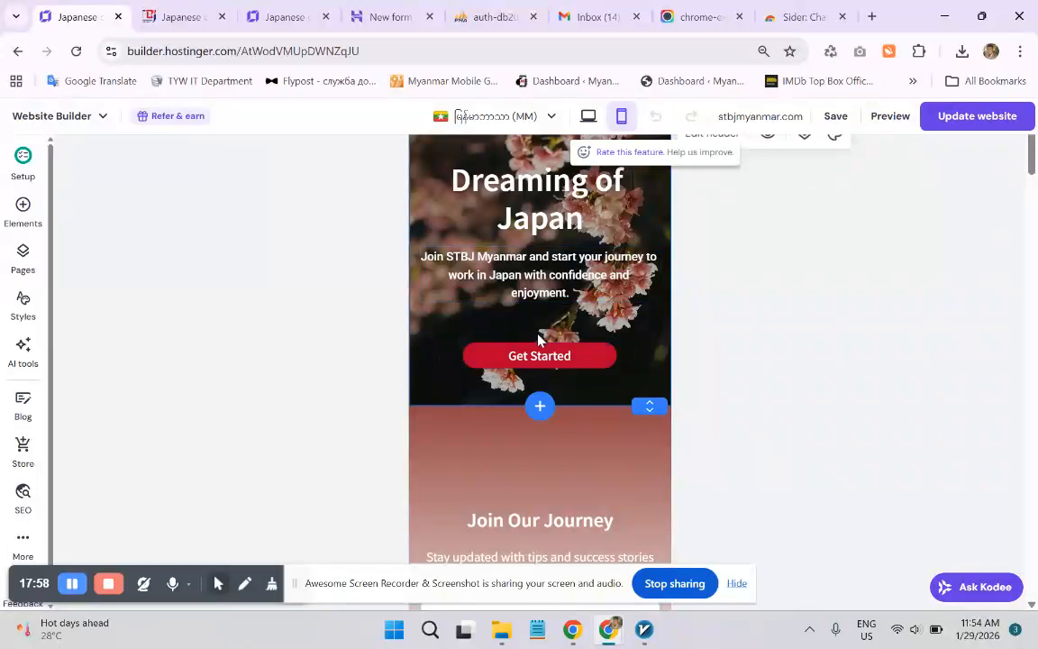
scroll(528, 331, up, 1)
scroll(512, 327, down, 5)
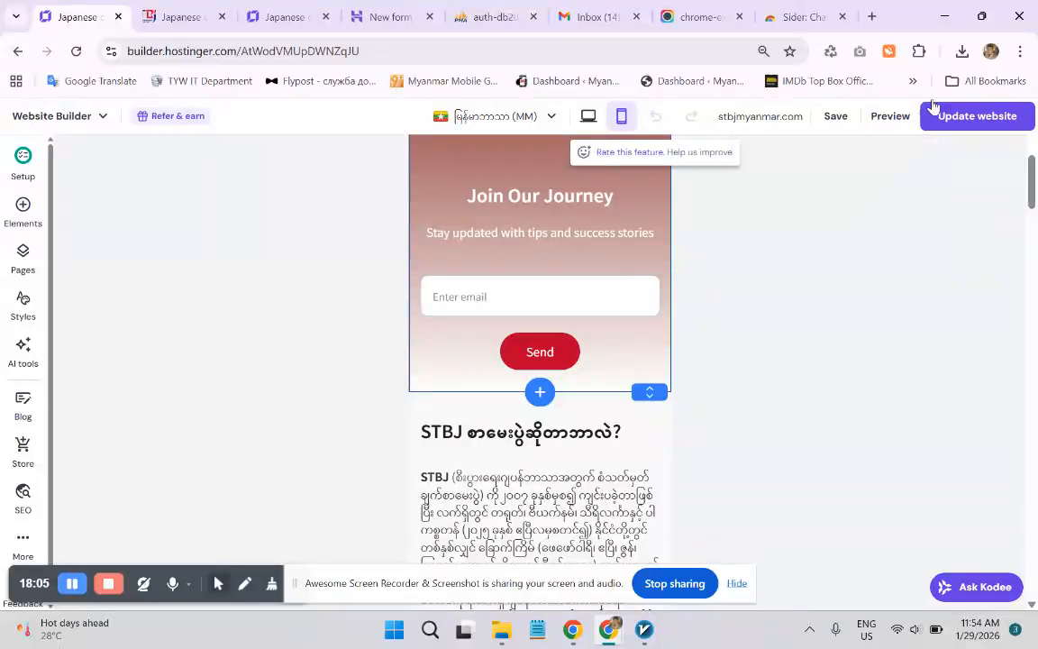
- Review the Home page down to "Our Mission" in desktop view, and check the STBJ introduction in mobile view
click(588, 117)
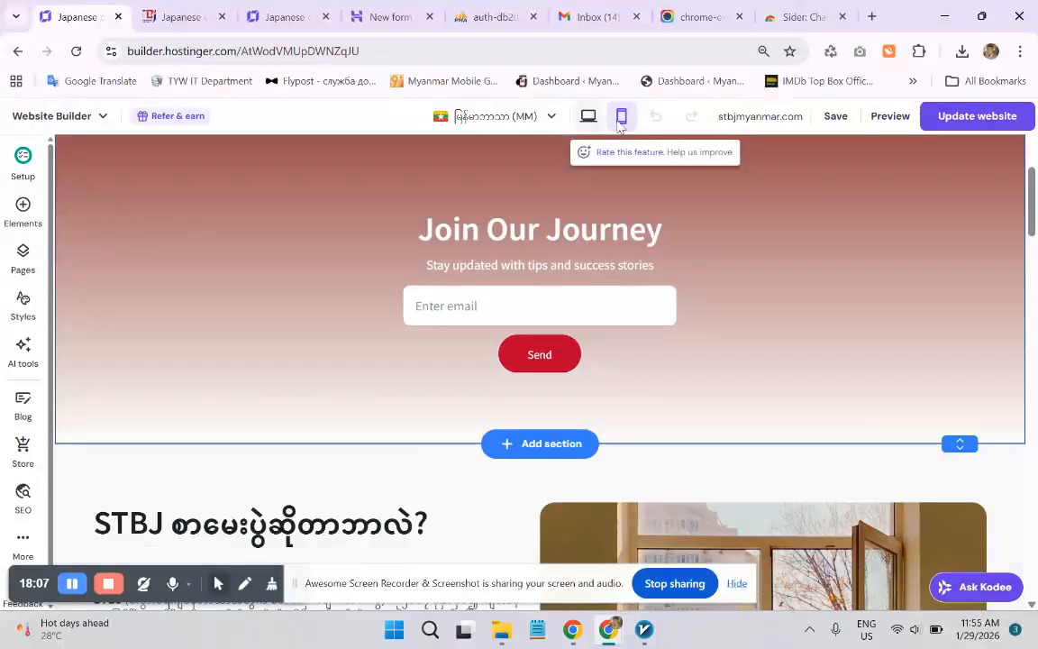
scroll(563, 303, down, 5)
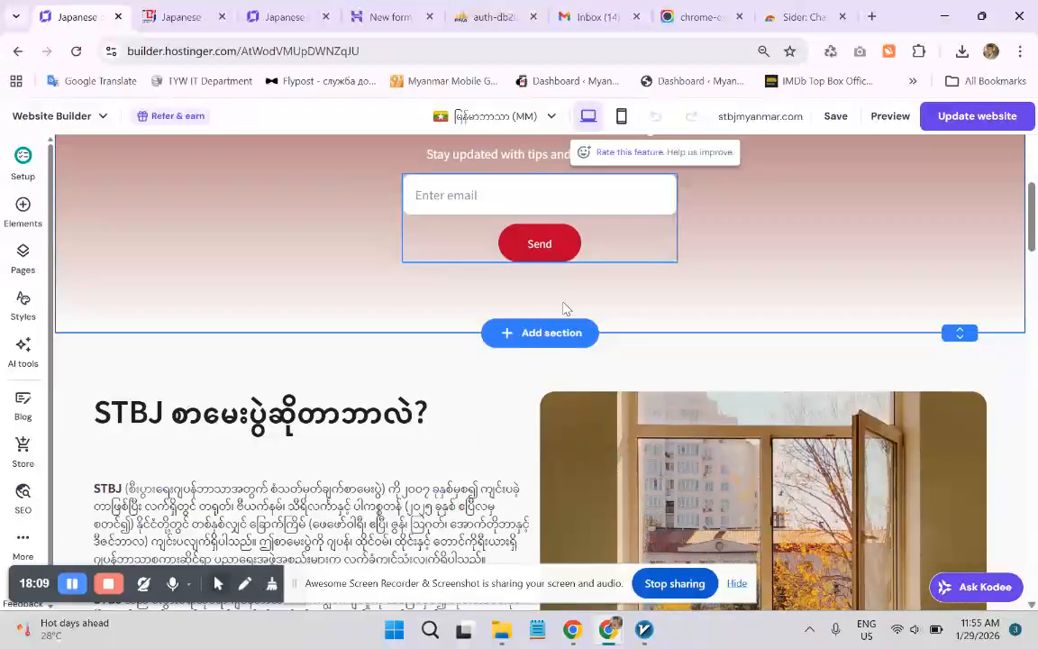
scroll(490, 248, down, 3)
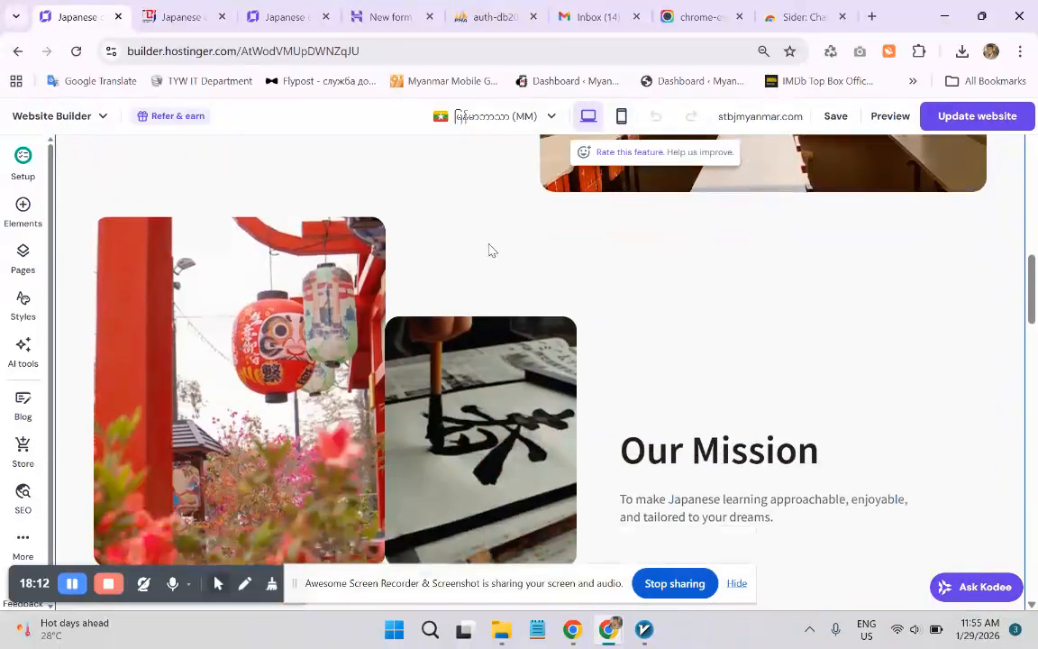
scroll(493, 273, up, 4)
click(621, 119)
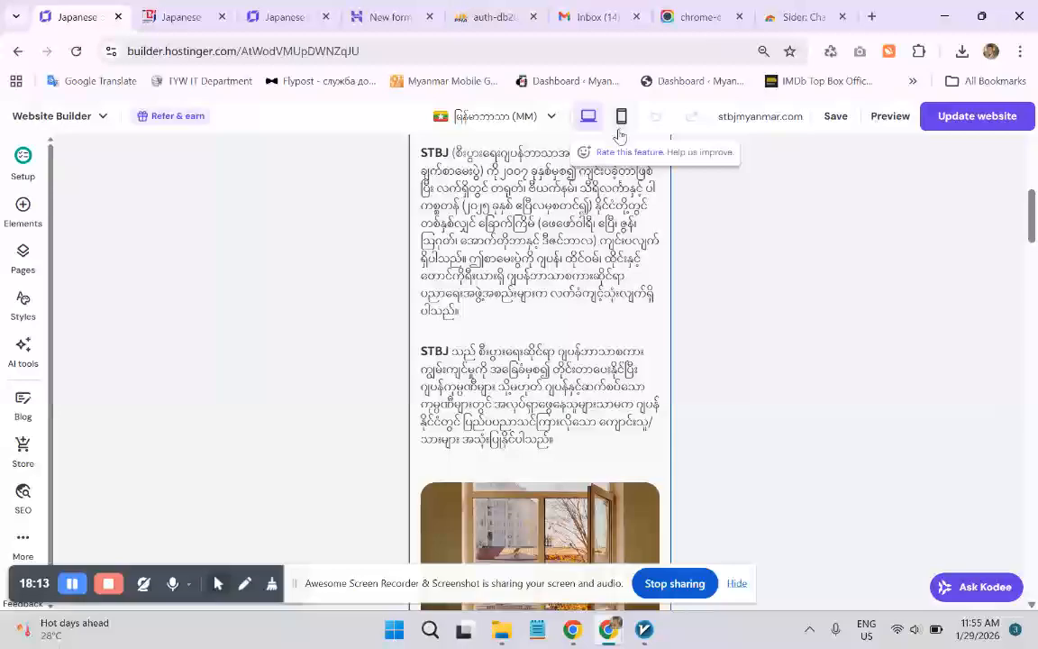
scroll(500, 257, up, 4)
scroll(499, 257, down, 2)
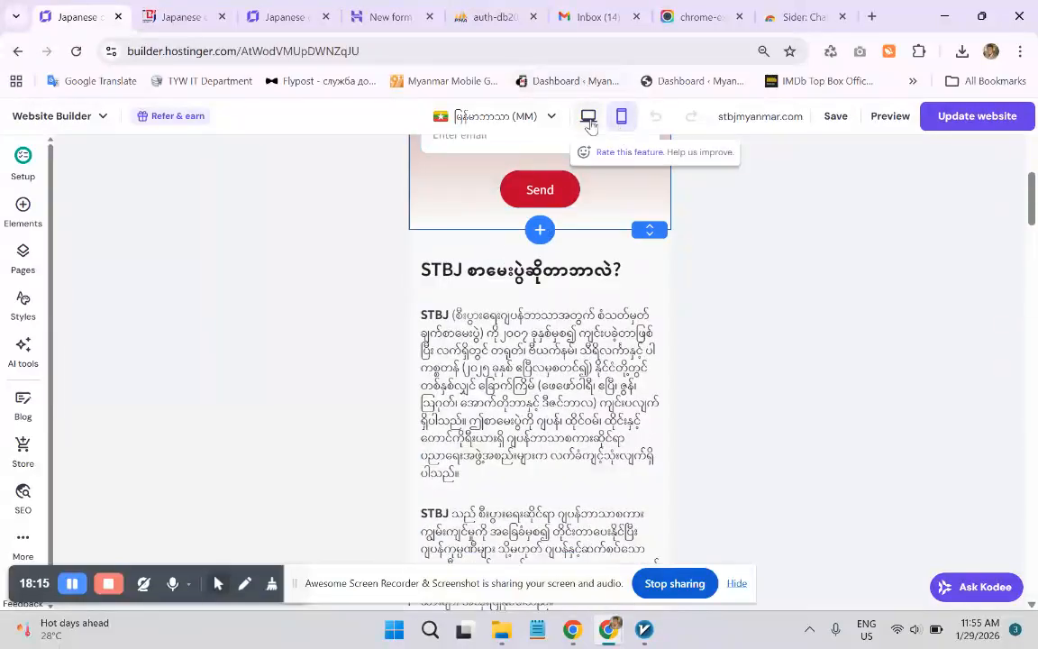
- Alternate between desktop and mobile views to compare the STBJ introduction's heading, text and image layout, finishing in mobile view
click(588, 117)
scroll(468, 234, down, 2)
scroll(446, 262, up, 1)
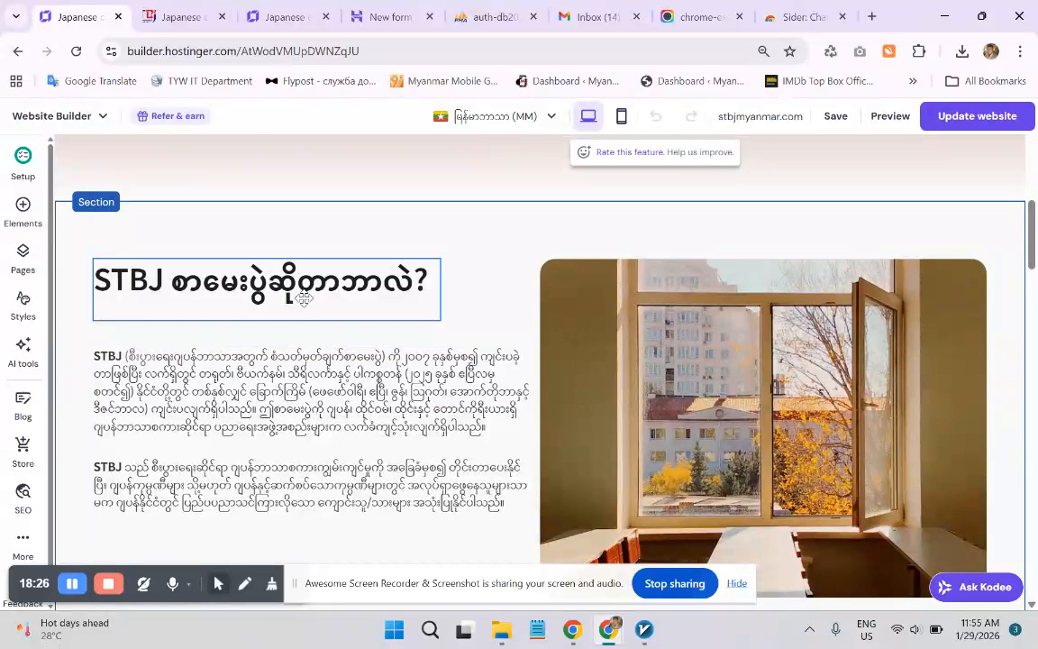
click(621, 115)
scroll(352, 305, up, 2)
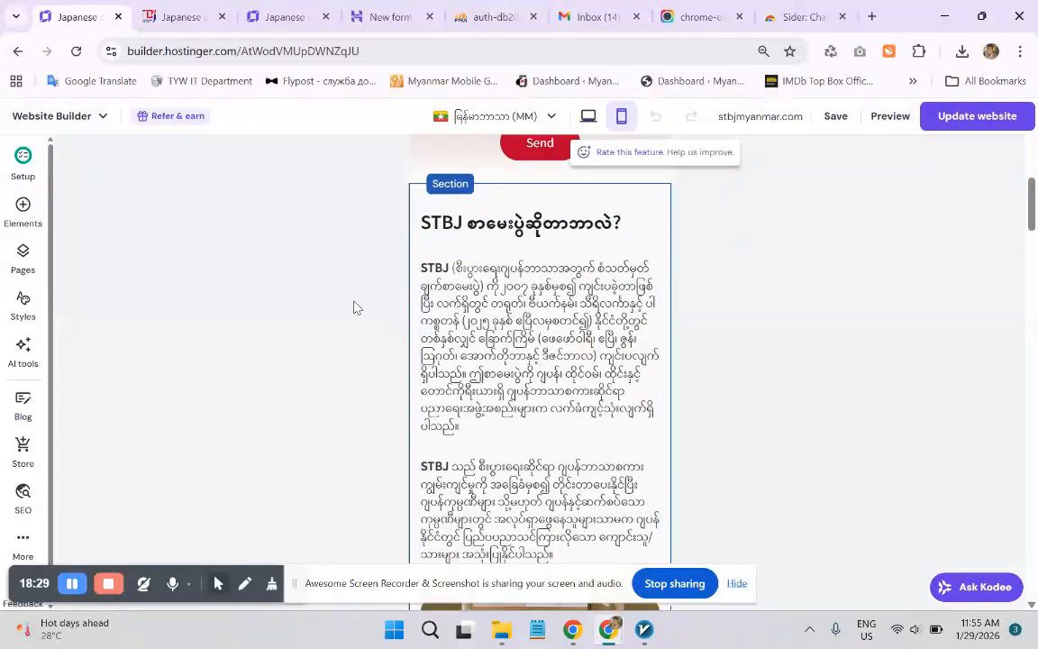
click(588, 117)
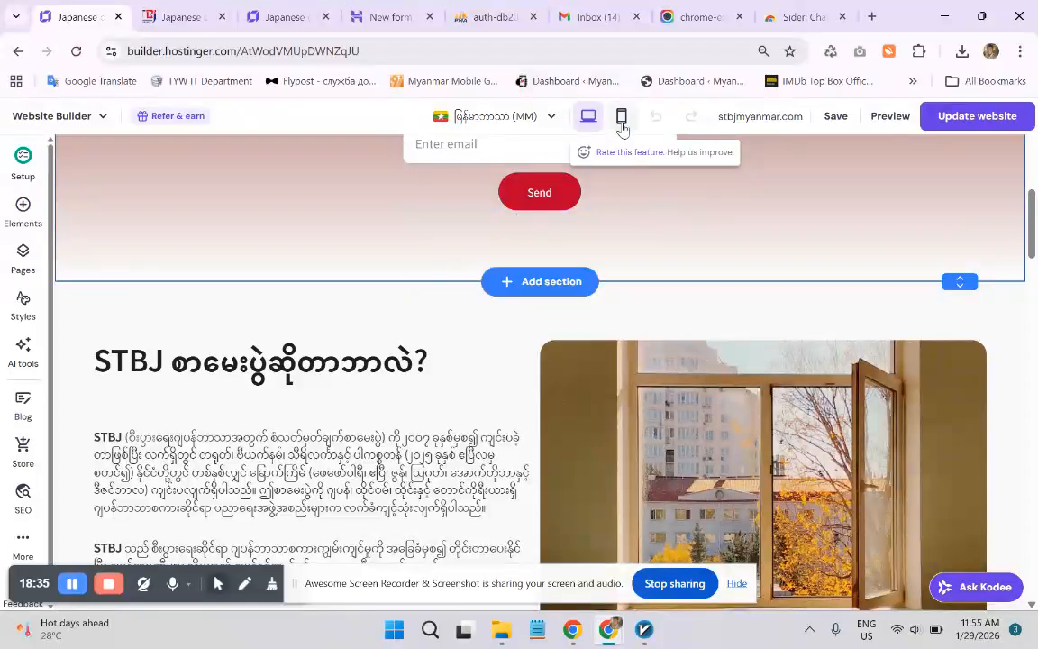
click(622, 117)
scroll(348, 299, up, 3)
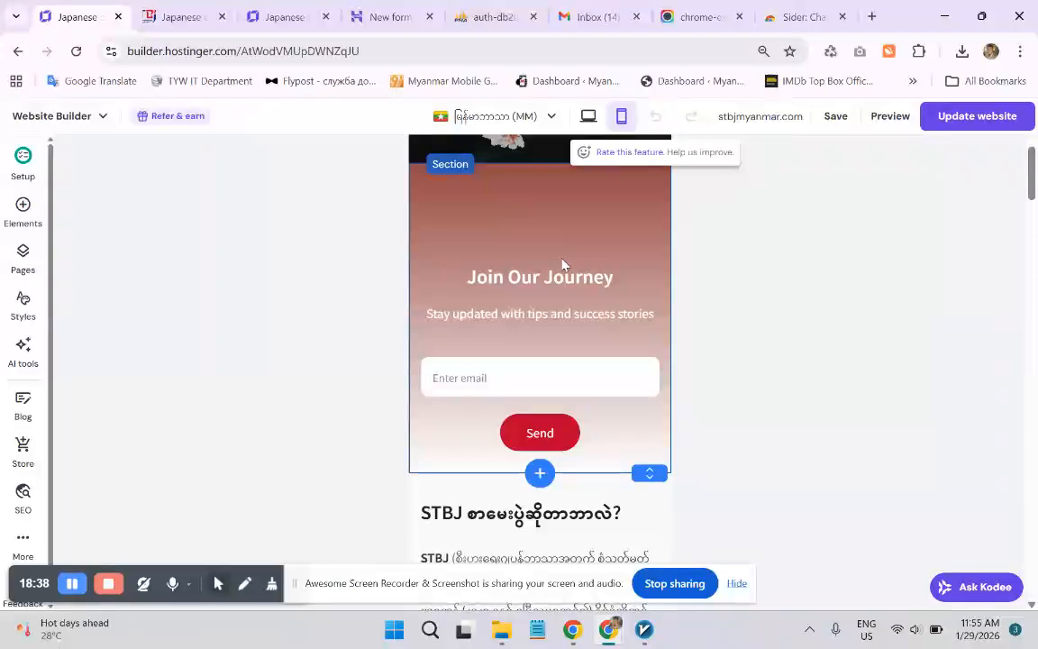
scroll(562, 263, down, 3)
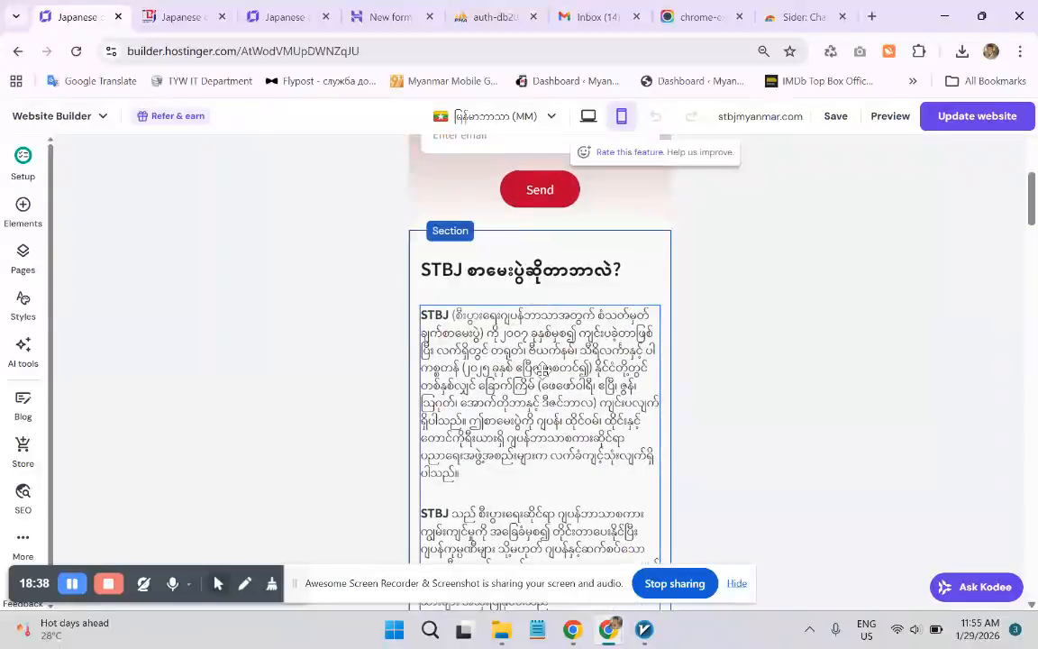
- Compare the "Join Our Journey" and STBJ introduction sections between desktop and mobile views, finishing in desktop view
click(589, 116)
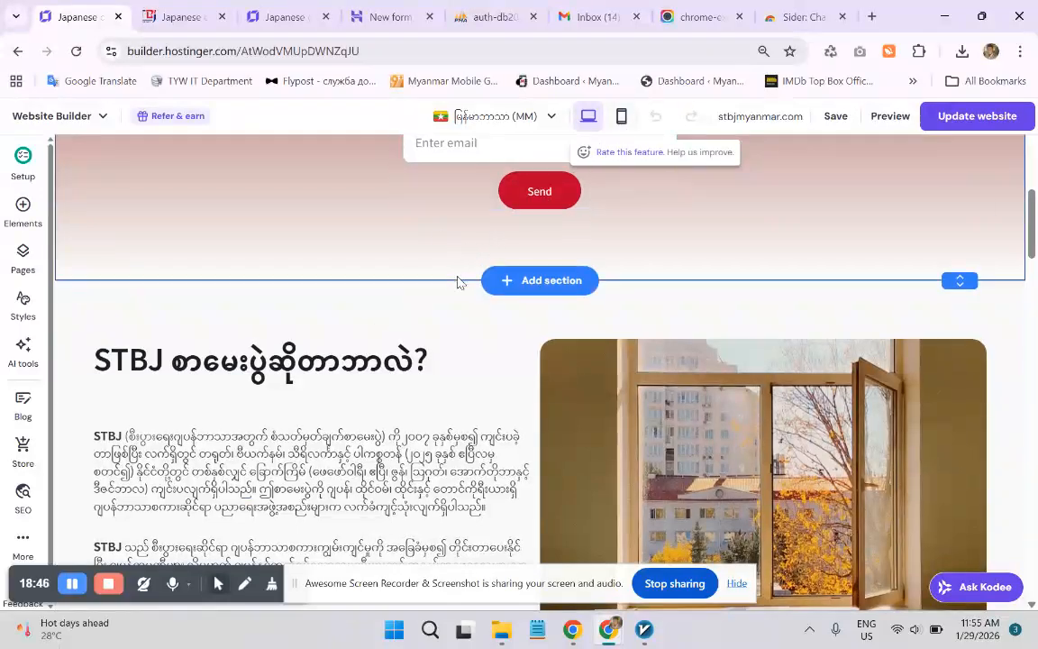
scroll(456, 279, down, 1)
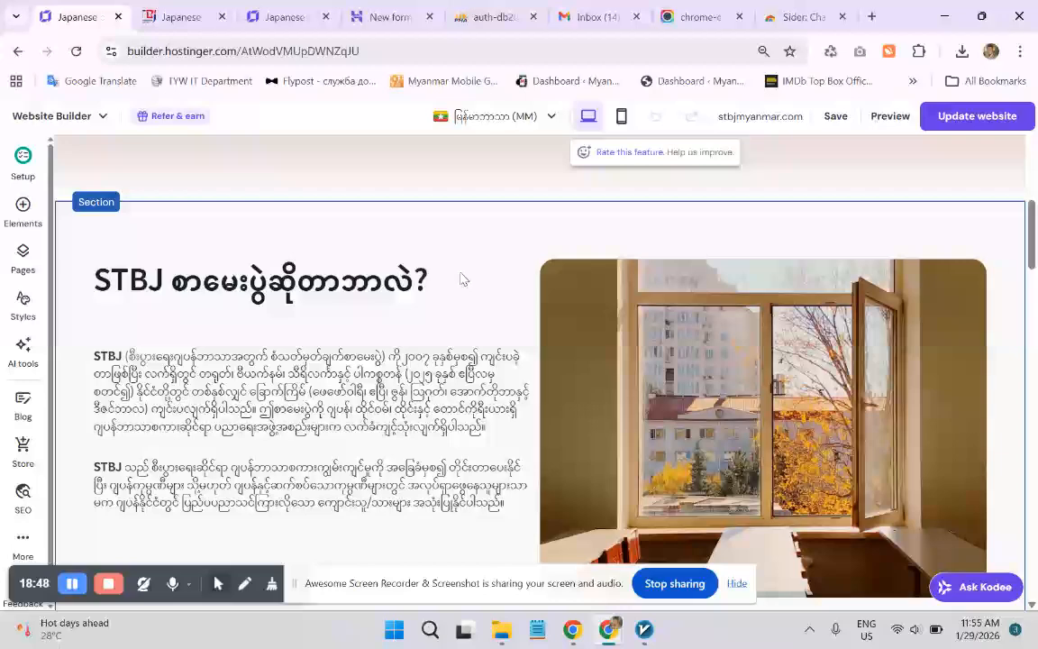
scroll(459, 280, down, 1)
scroll(469, 275, up, 4)
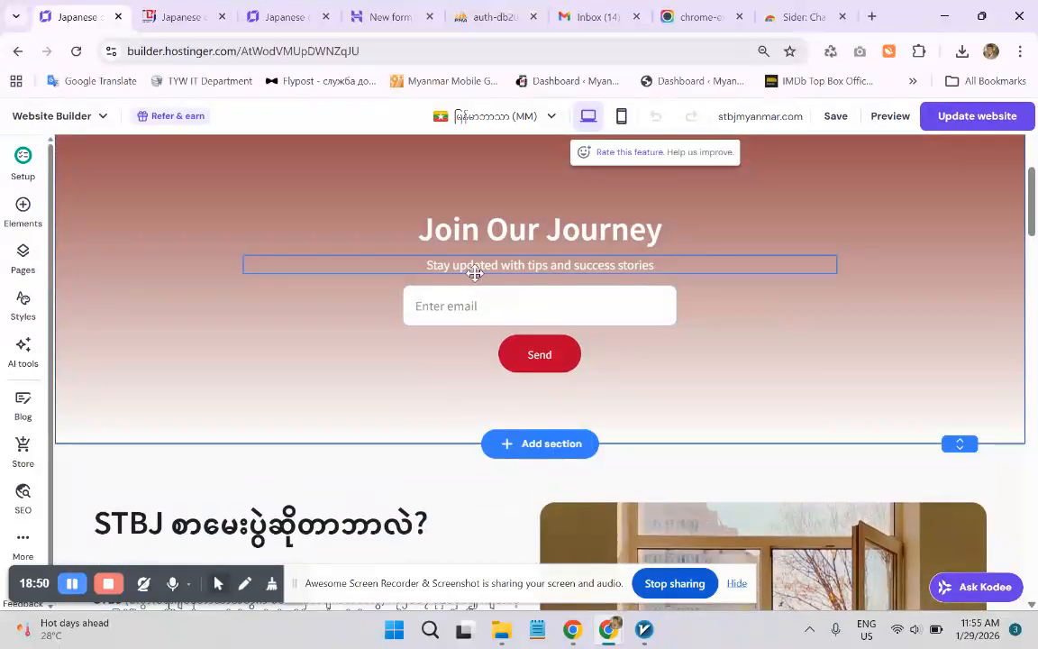
scroll(470, 279, down, 3)
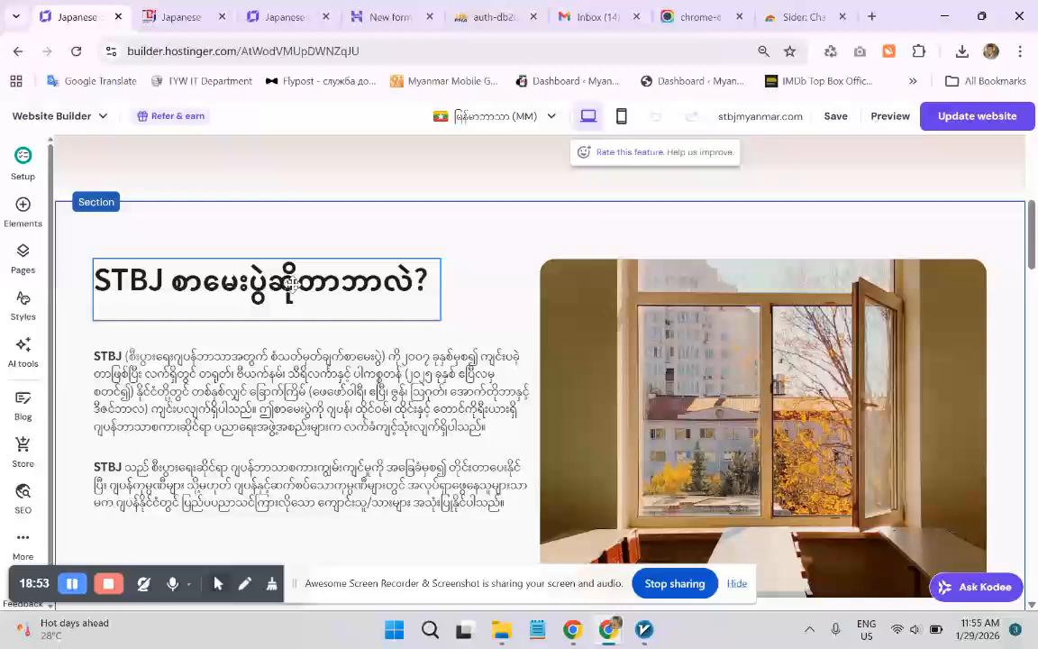
click(620, 117)
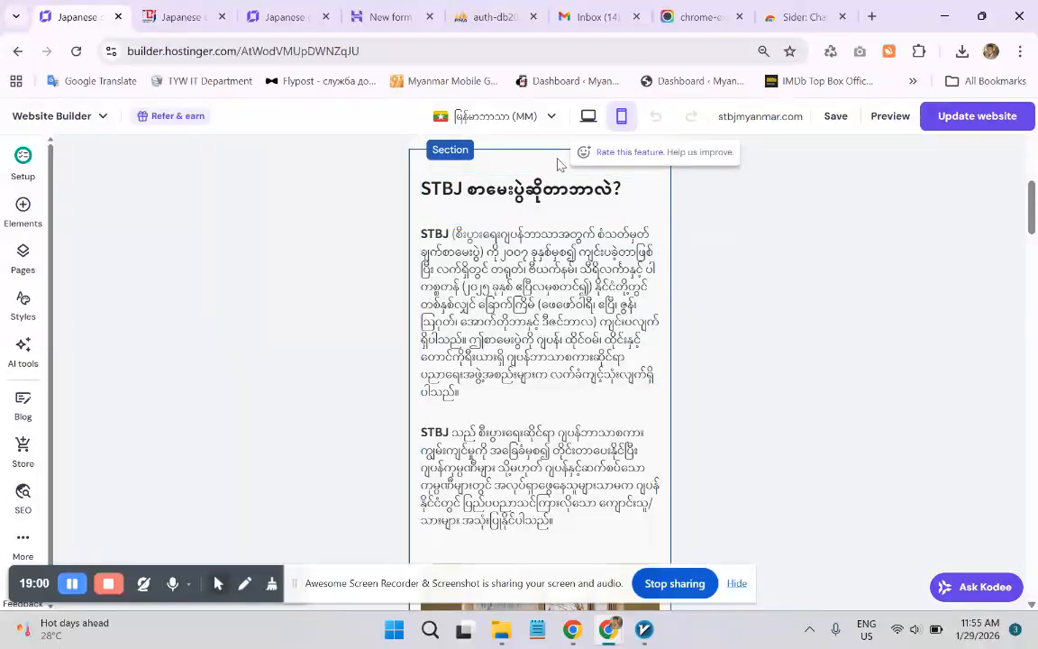
click(587, 116)
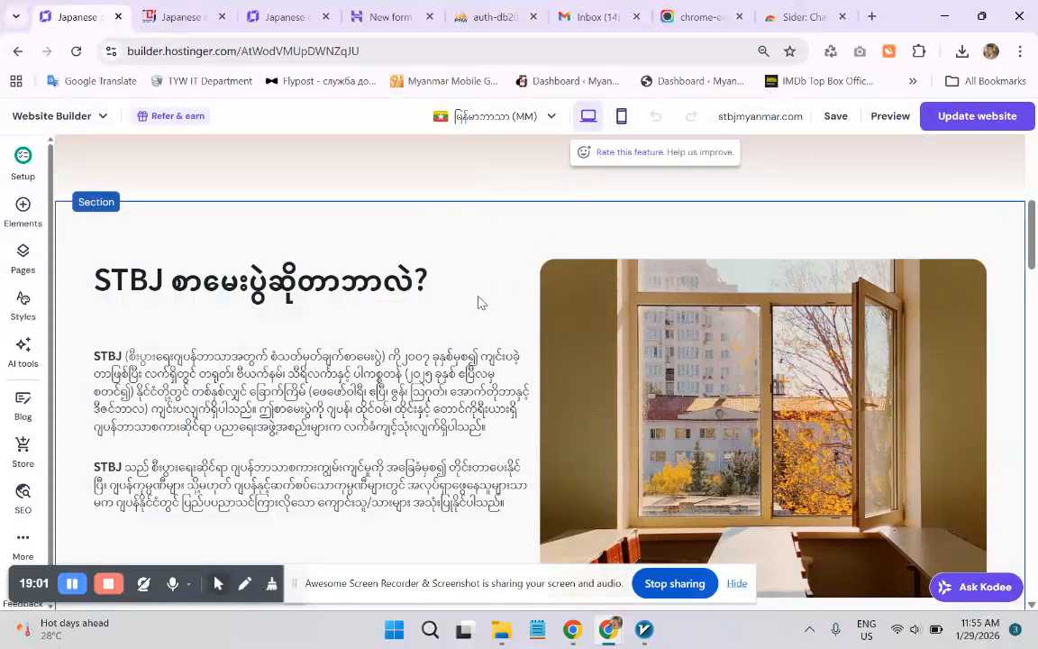
- Review the whole Home page in mobile view down to the Contact footer and return to the hero section
scroll(479, 301, up, 3)
click(622, 116)
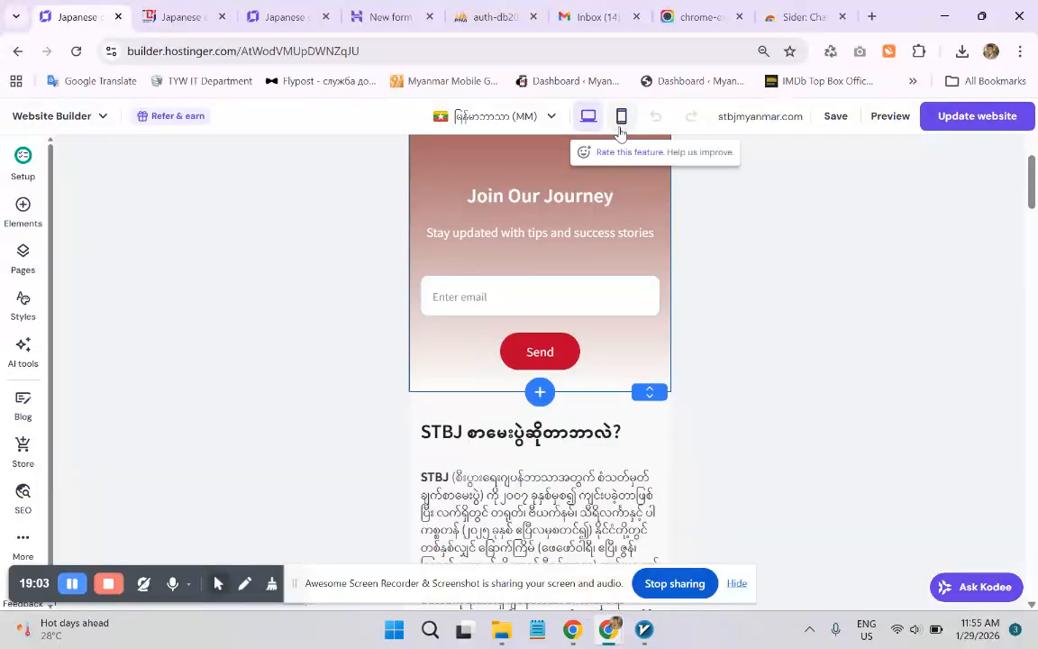
scroll(396, 387, down, 4)
scroll(410, 381, down, 15)
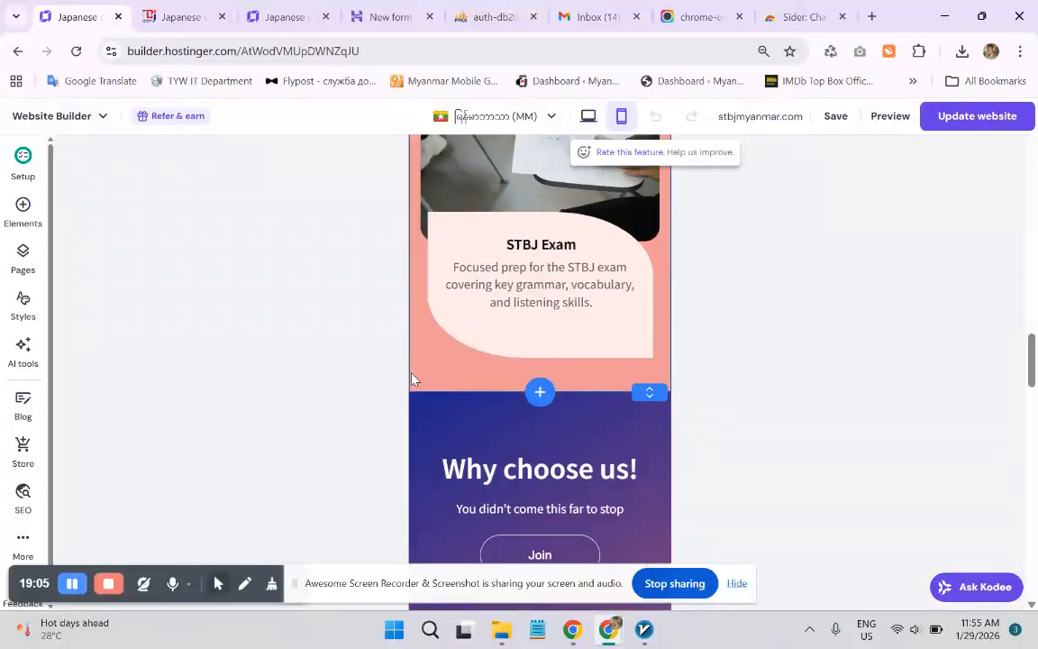
scroll(411, 379, down, 10)
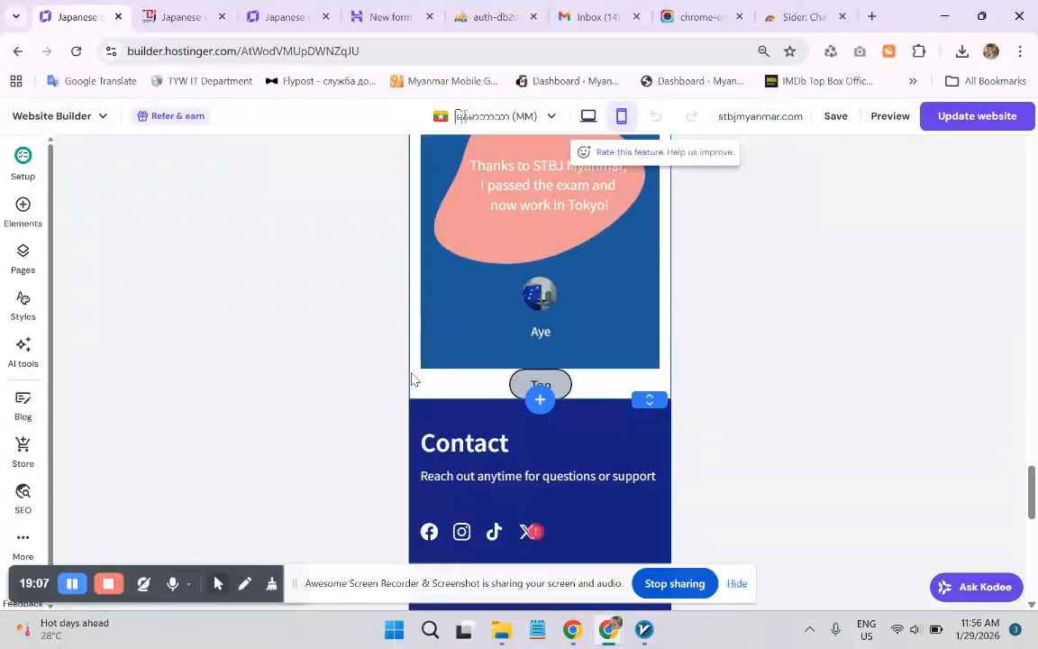
scroll(415, 373, up, 10)
scroll(417, 360, up, 20)
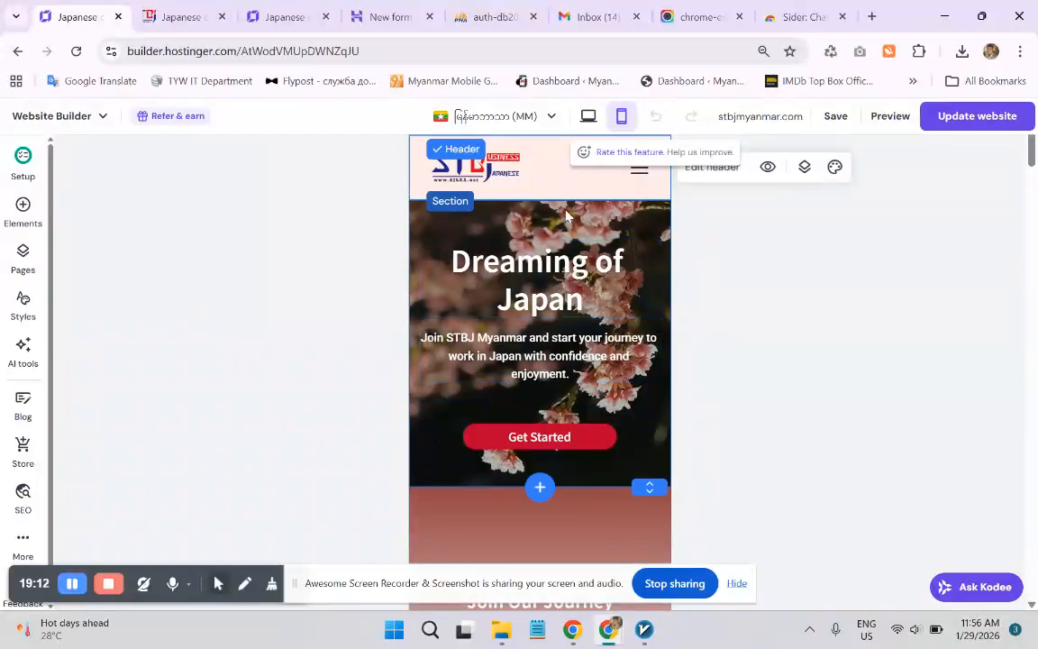
- Return to desktop view and check which other site languages the editor offers
click(588, 118)
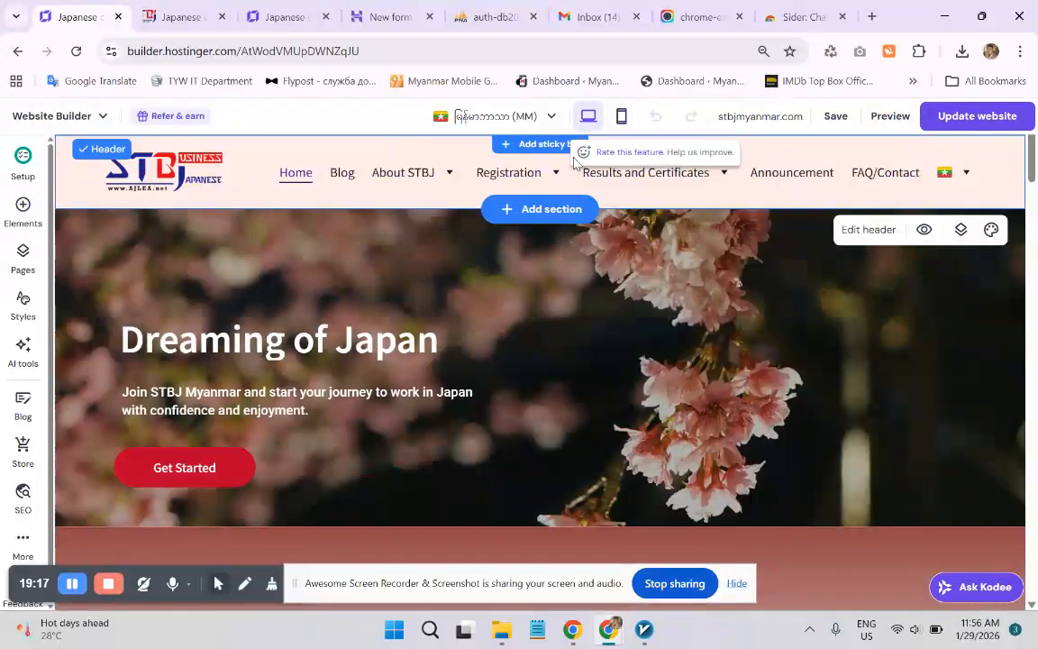
click(553, 117)
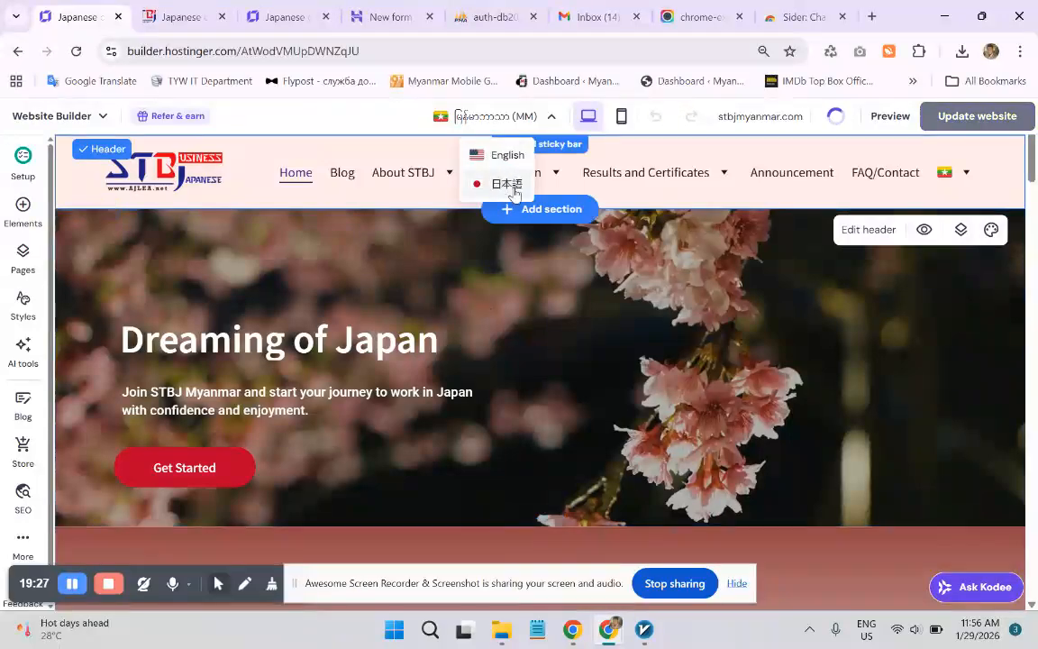
click(495, 291)
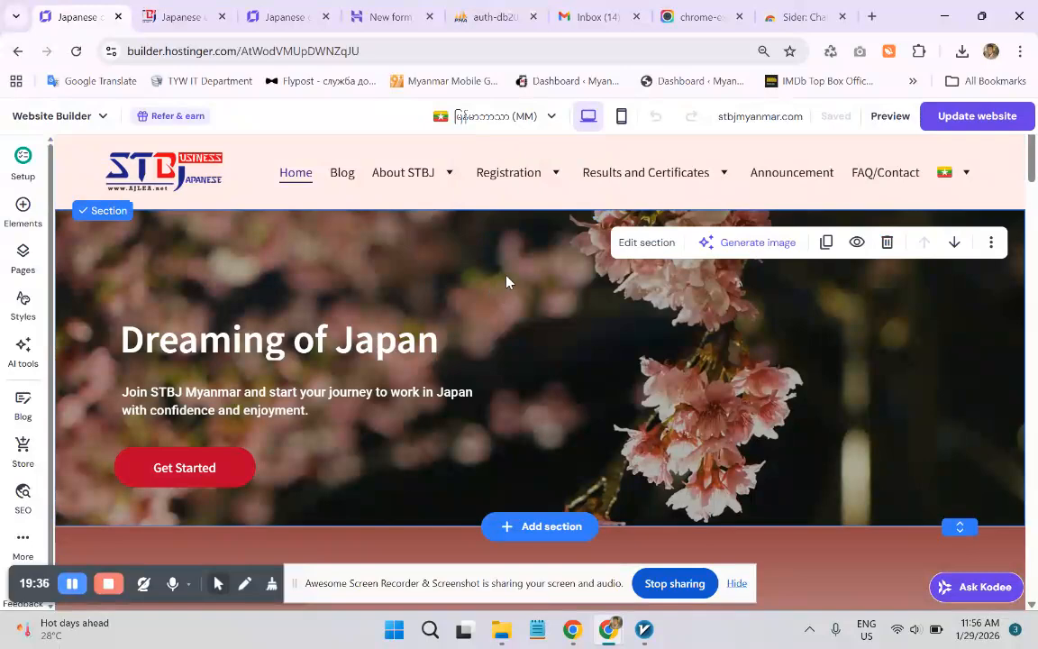
- Review the Home page in desktop view down to "Our Vision" and return to the hero section
scroll(496, 273, down, 7)
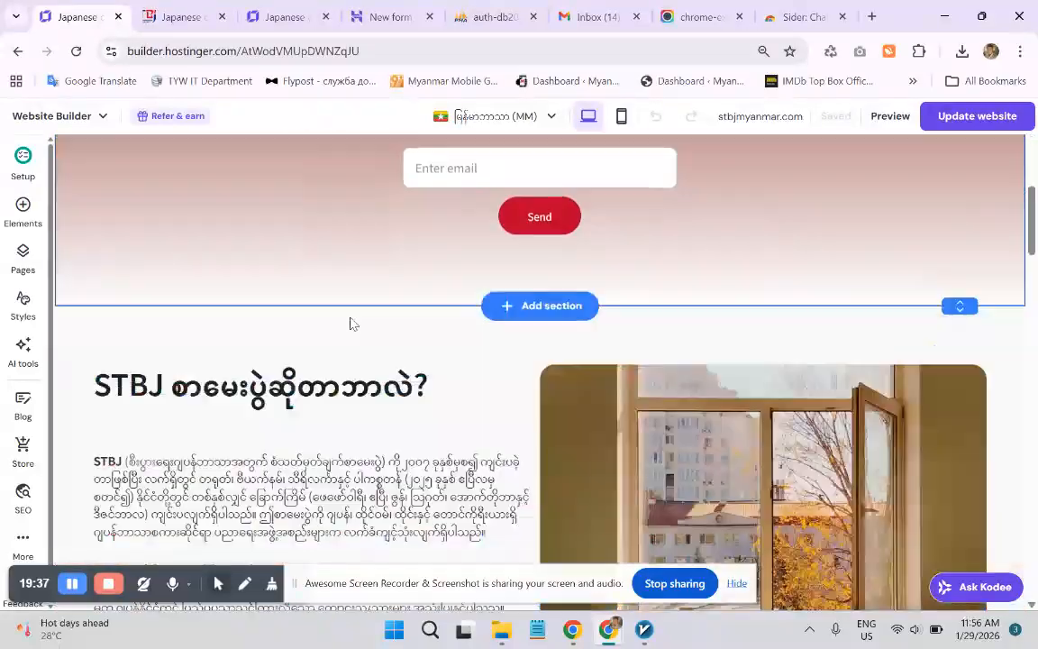
scroll(321, 320, down, 8)
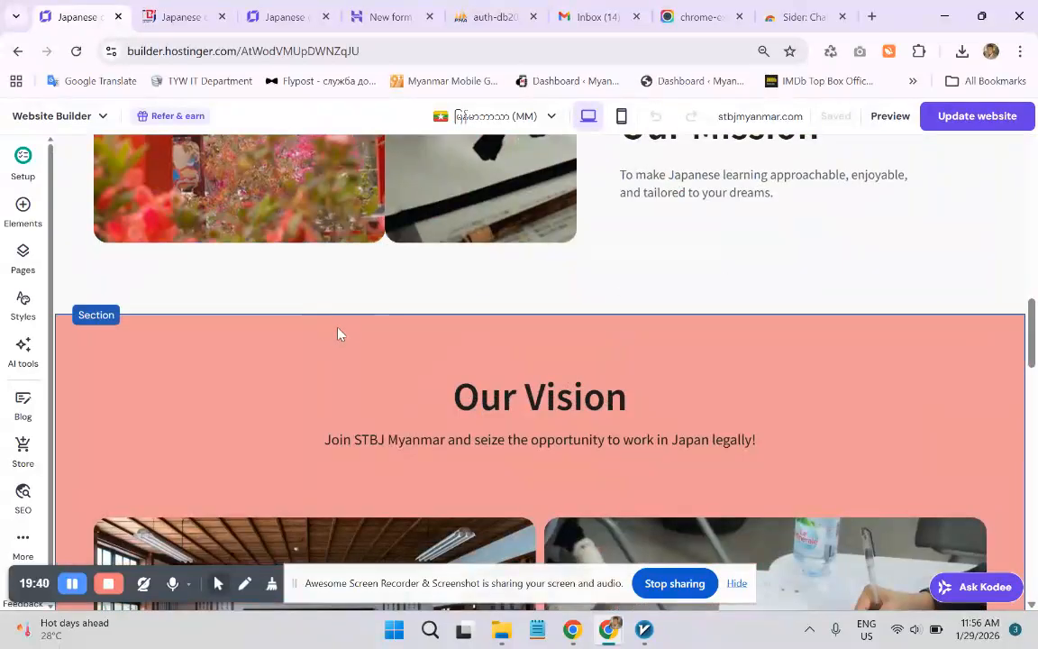
scroll(337, 336, up, 4)
scroll(338, 335, up, 10)
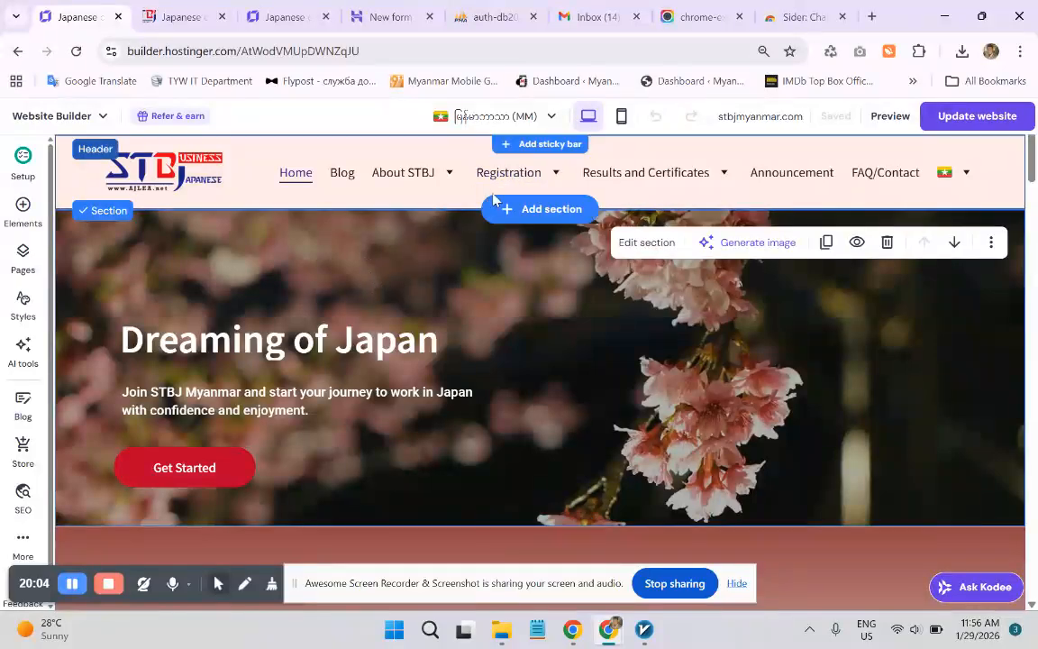
- Switch to the live stbjmyanmar.com site and display its English (US) version
click(552, 119)
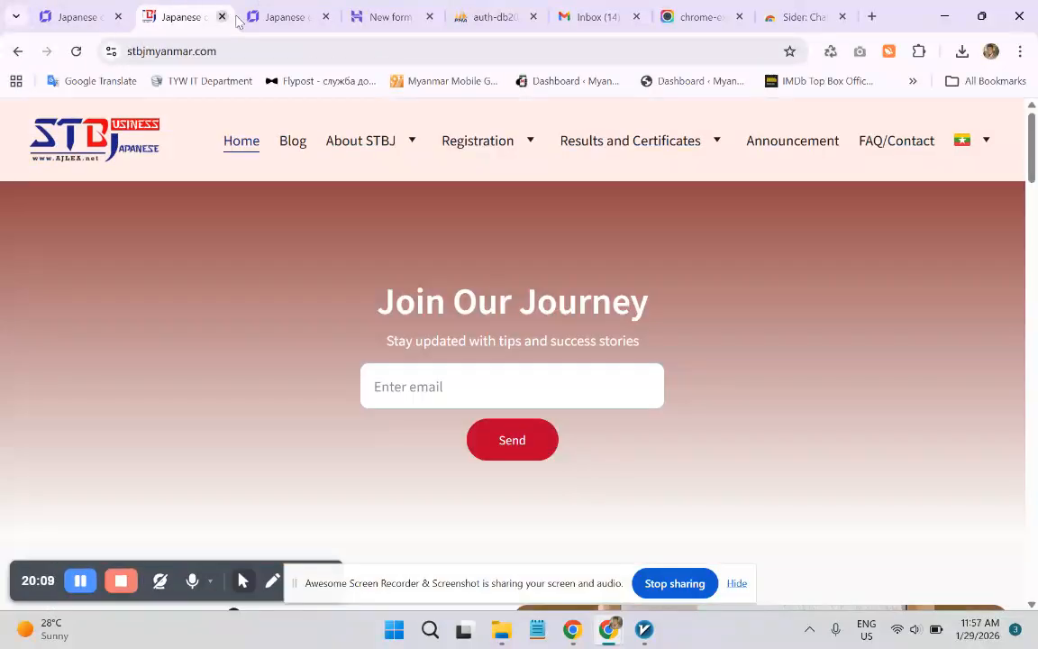
click(184, 17)
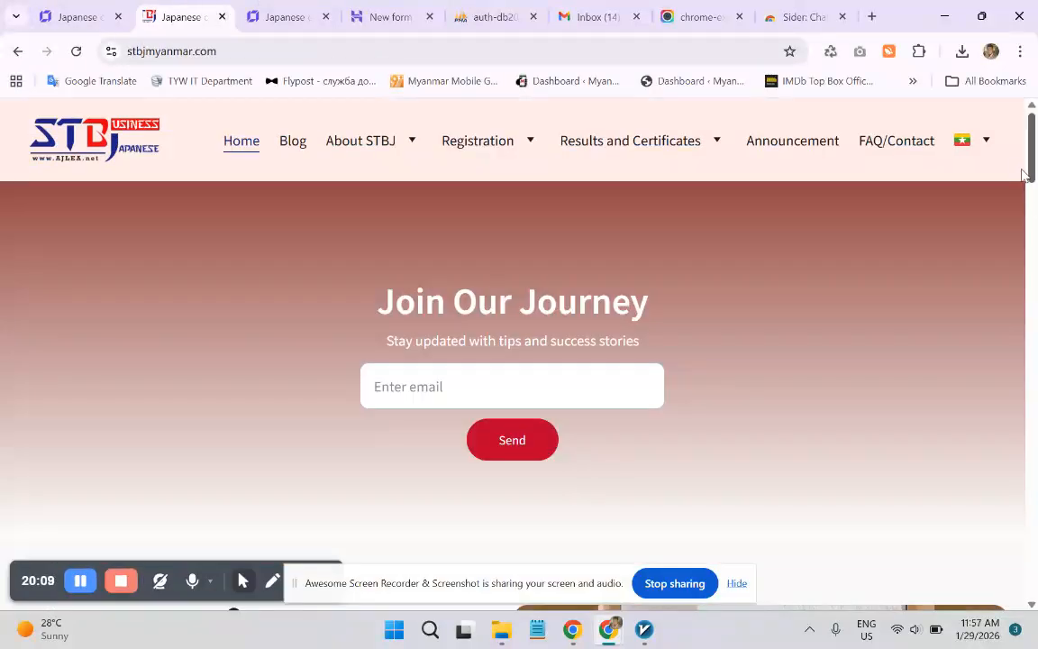
click(986, 141)
click(920, 180)
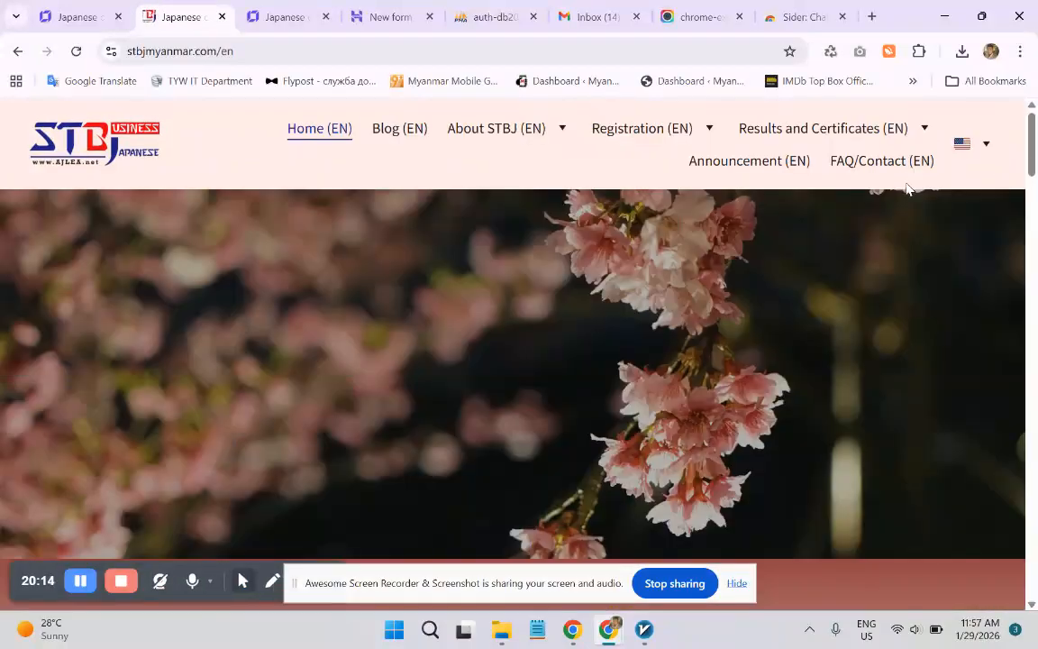
- Review the live English Home page from the hero through "Why choose us!" and return to the hero section
scroll(799, 264, down, 6)
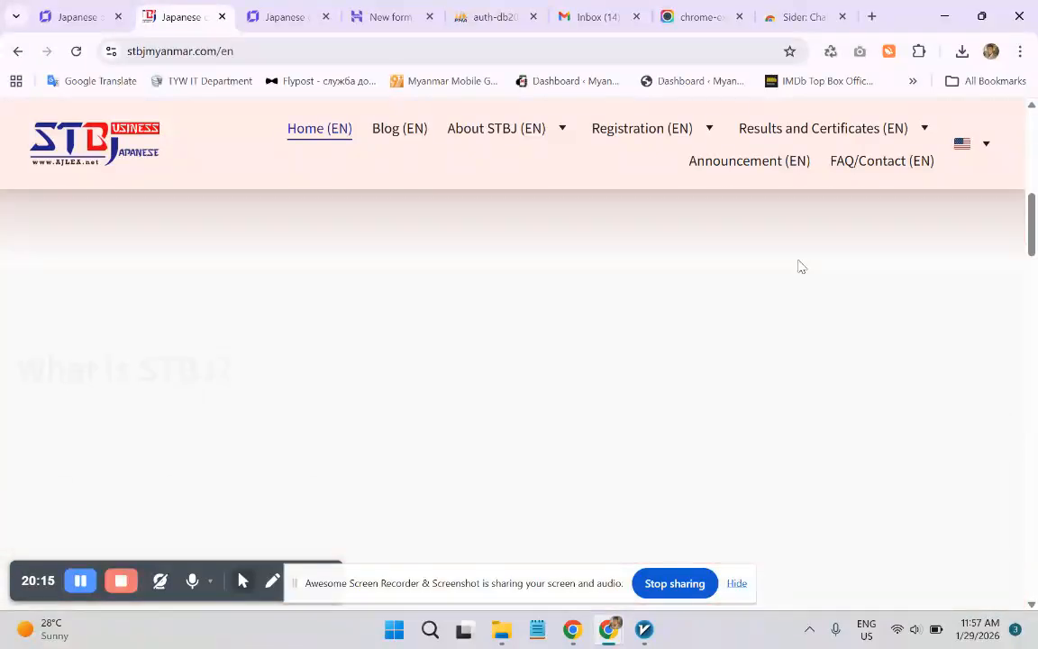
scroll(799, 267, down, 5)
scroll(799, 267, down, 5)
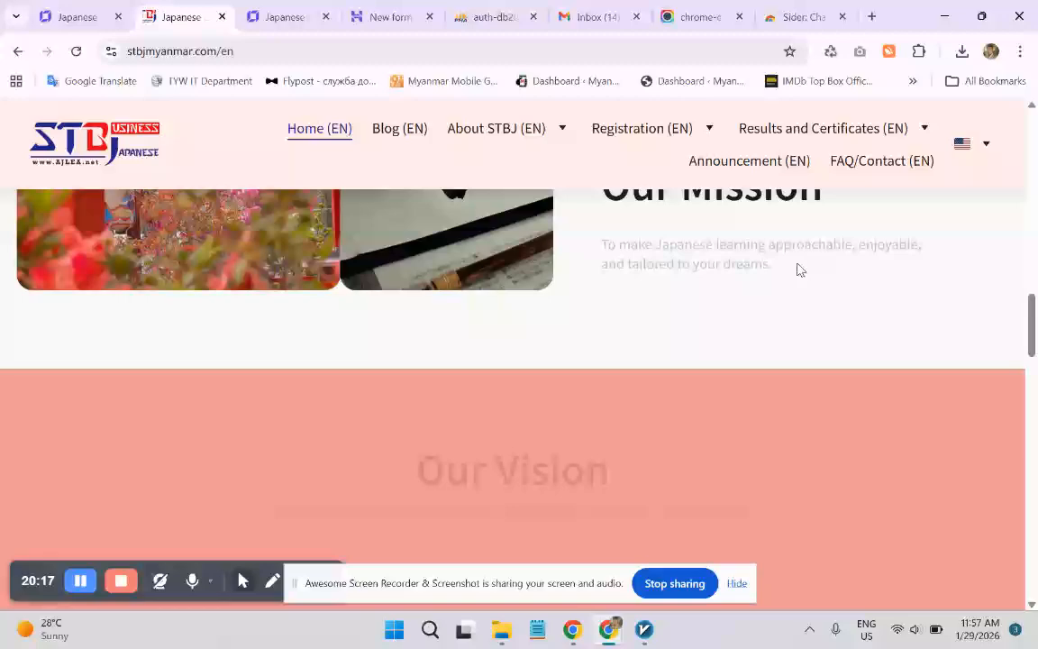
scroll(797, 270, down, 4)
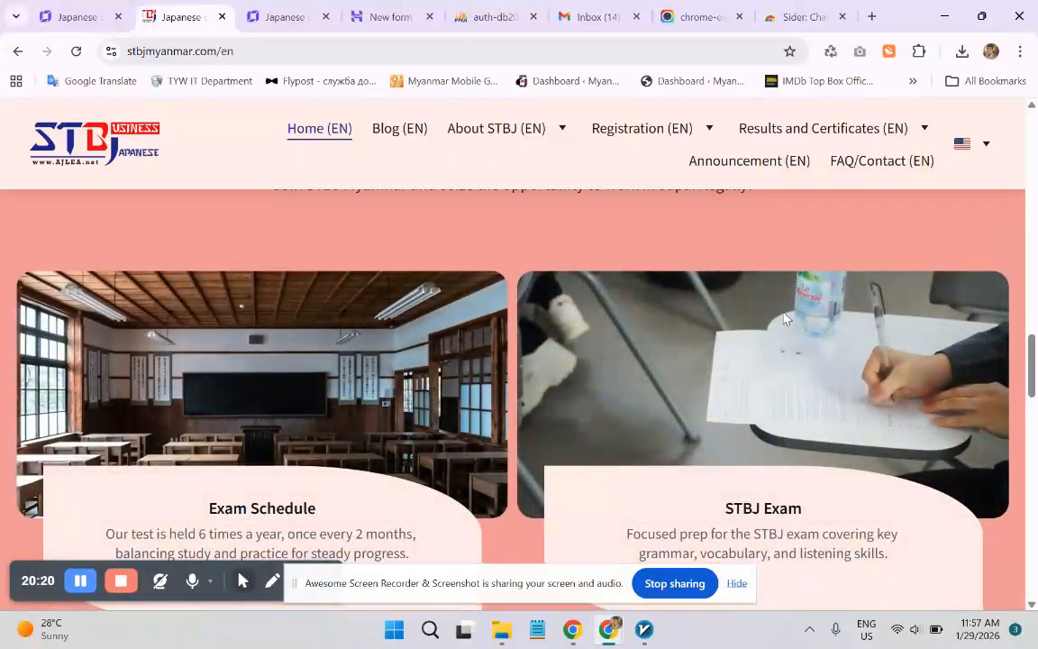
scroll(784, 320, down, 3)
scroll(784, 322, down, 1)
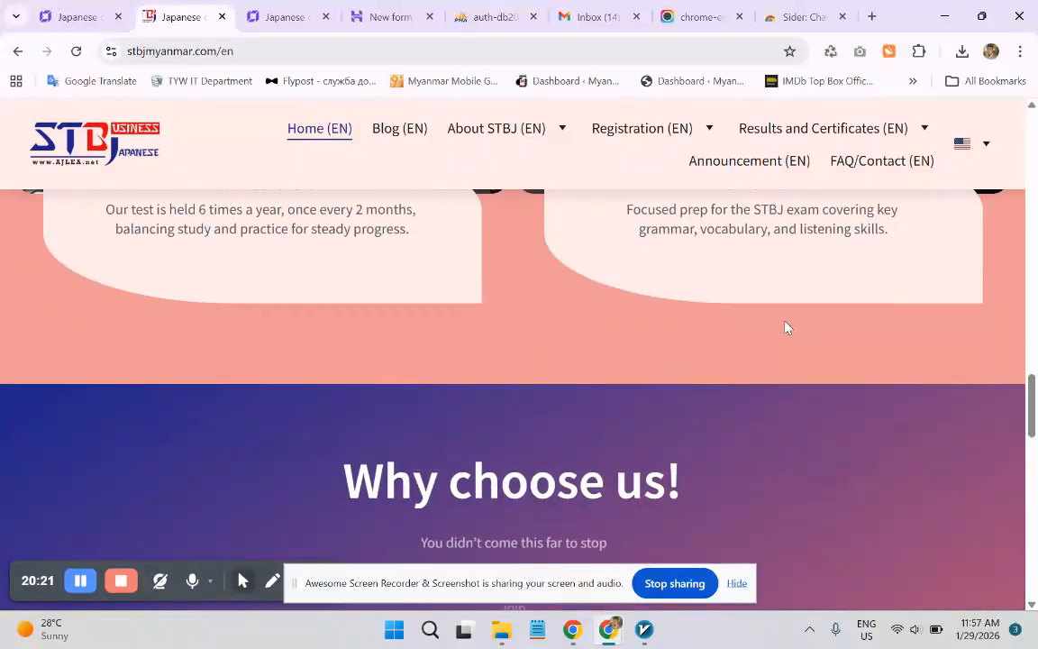
scroll(785, 327, down, 2)
scroll(785, 329, down, 2)
scroll(785, 332, up, 2)
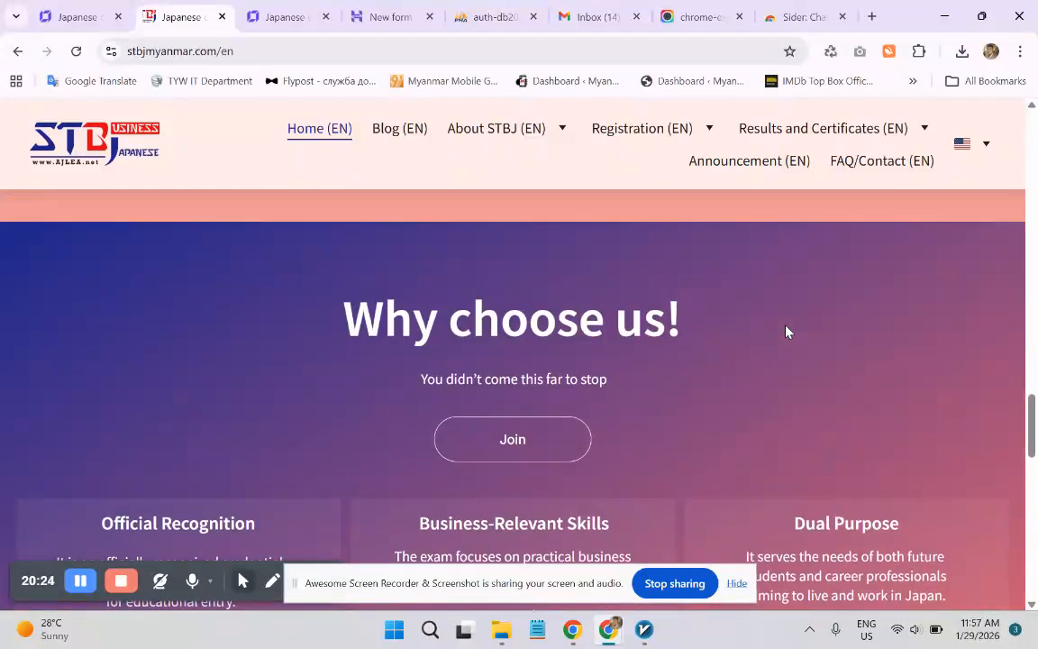
scroll(787, 333, up, 3)
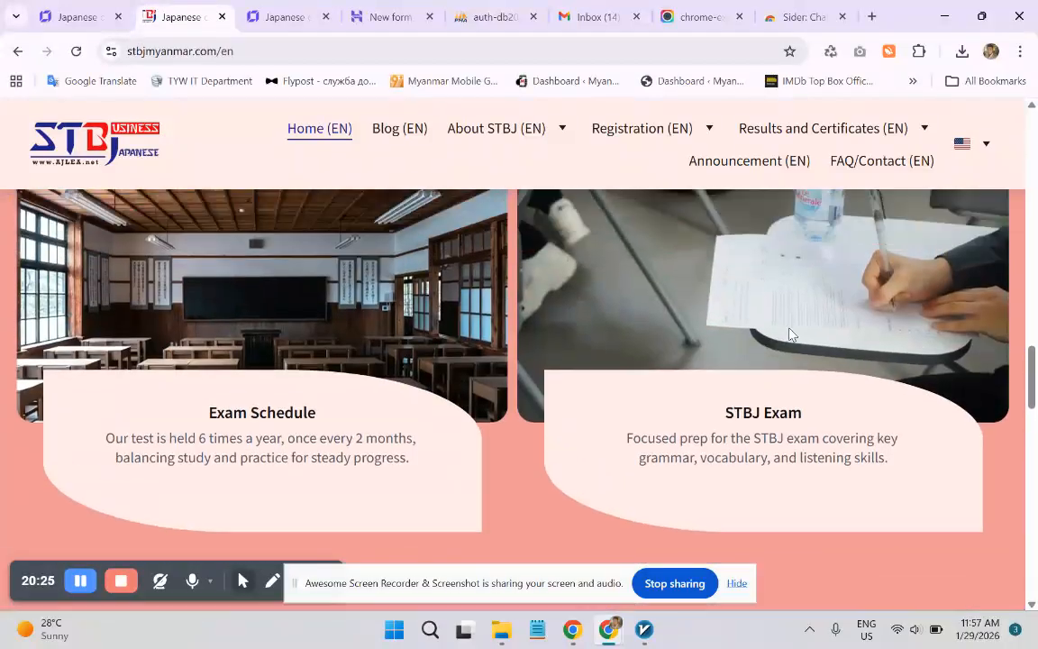
scroll(790, 334, up, 8)
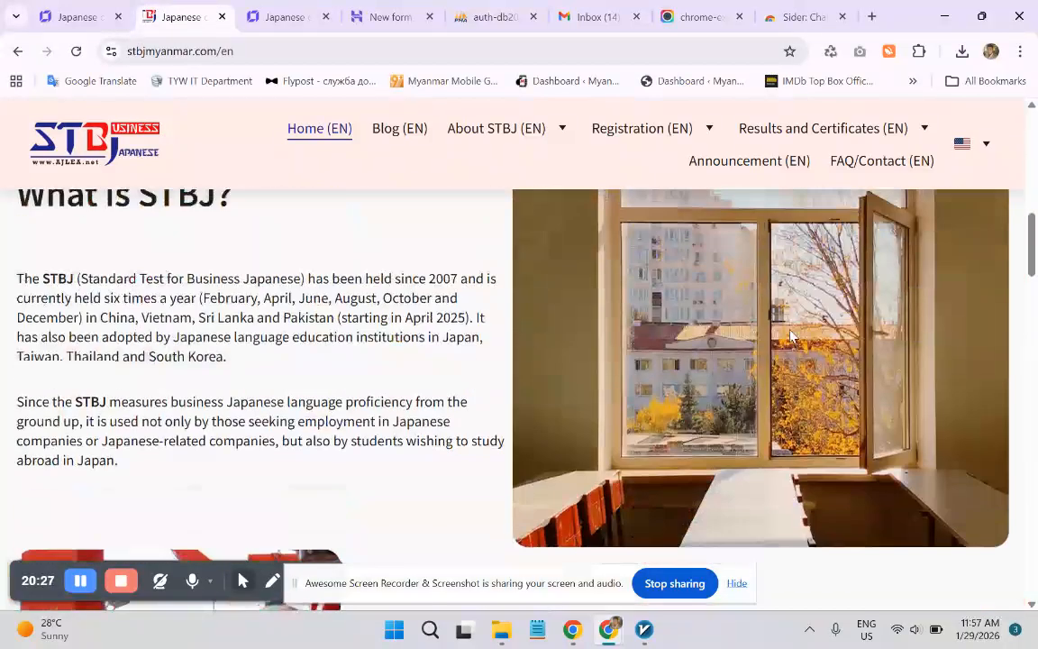
scroll(790, 335, up, 5)
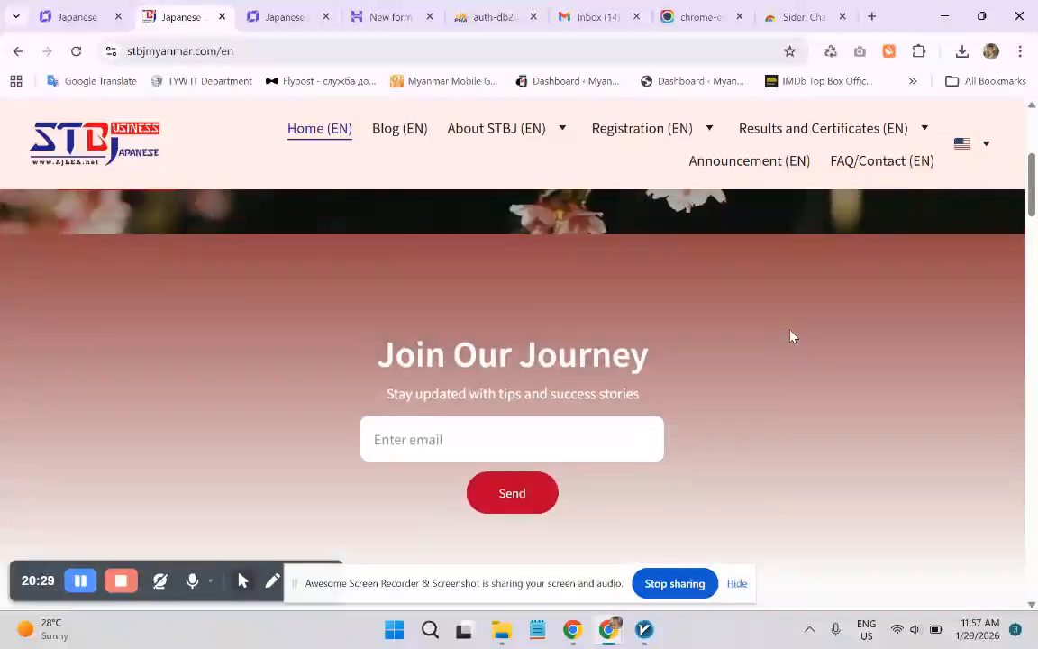
scroll(791, 336, up, 4)
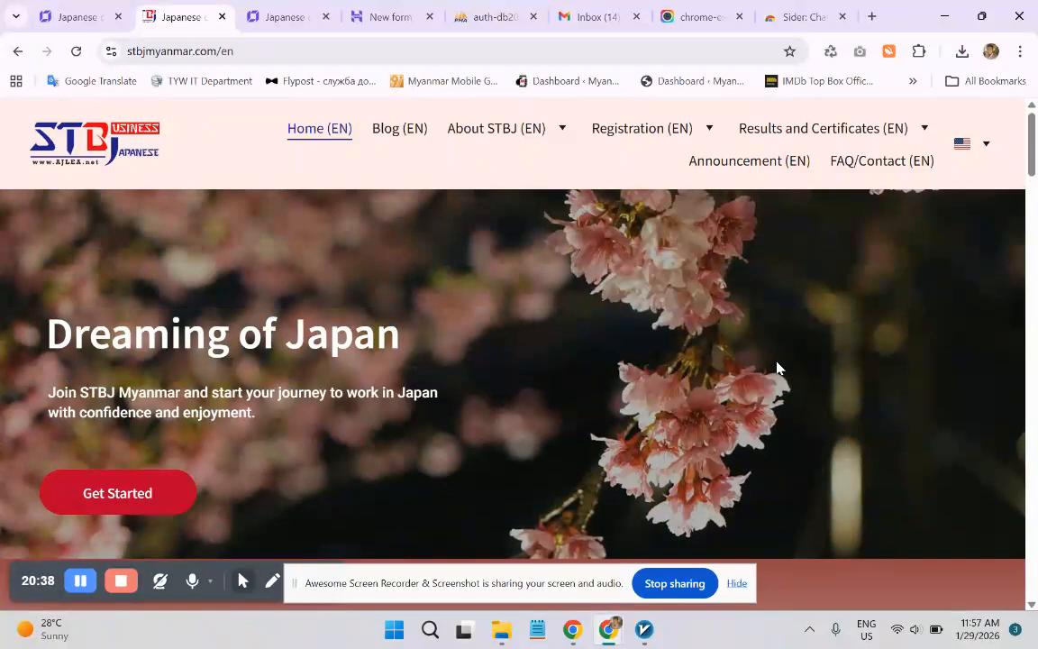
scroll(667, 384, down, 2)
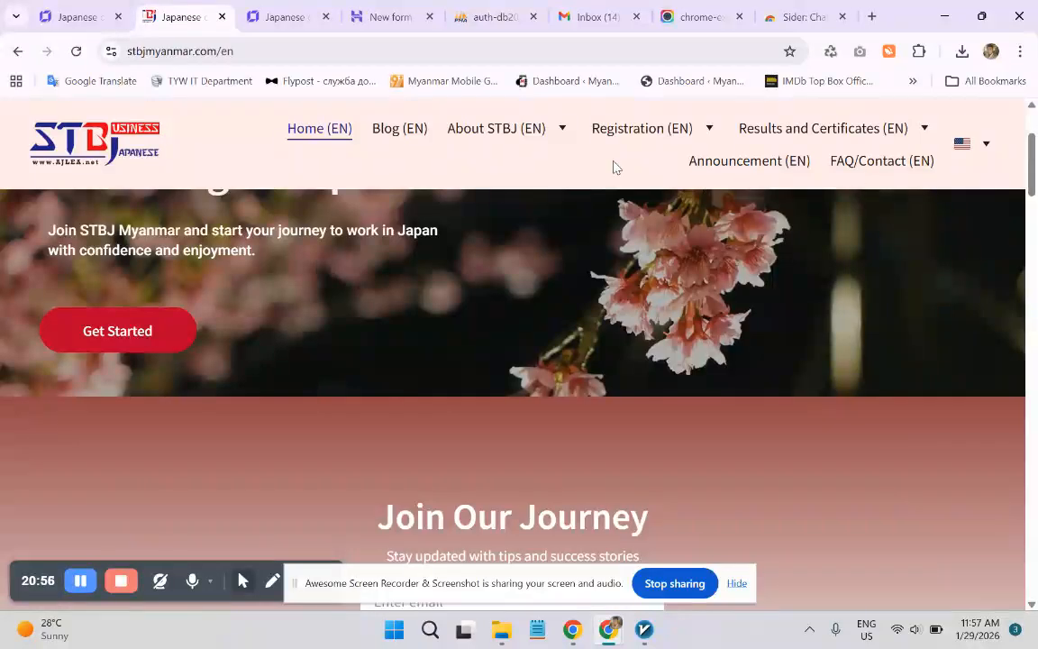
scroll(378, 254, up, 2)
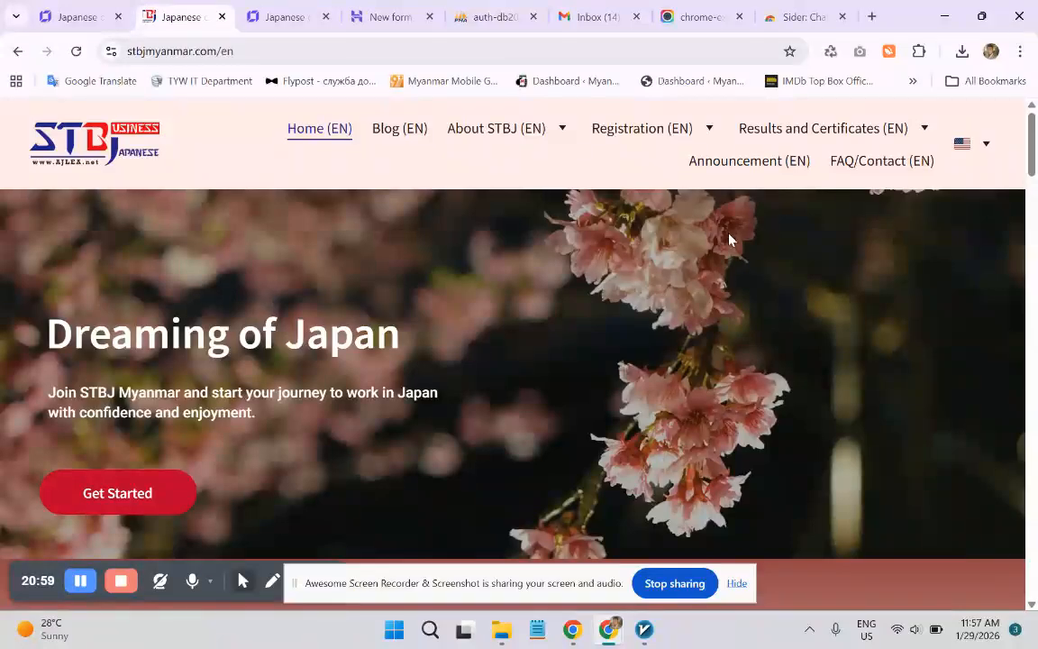
- Check the live site's language choices and change its language back to Myanmar (MM)
mouse_move(991, 155)
click(984, 144)
scroll(512, 313, down, 5)
scroll(523, 315, down, 3)
scroll(527, 311, up, 8)
mouse_move(963, 144)
mouse_move(647, 133)
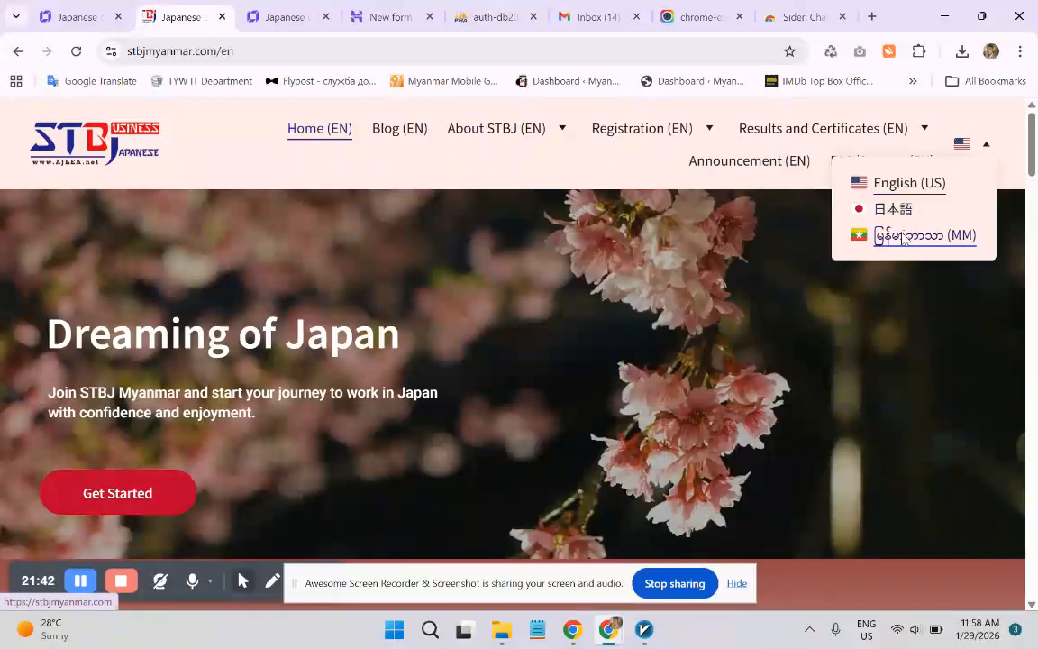
click(878, 234)
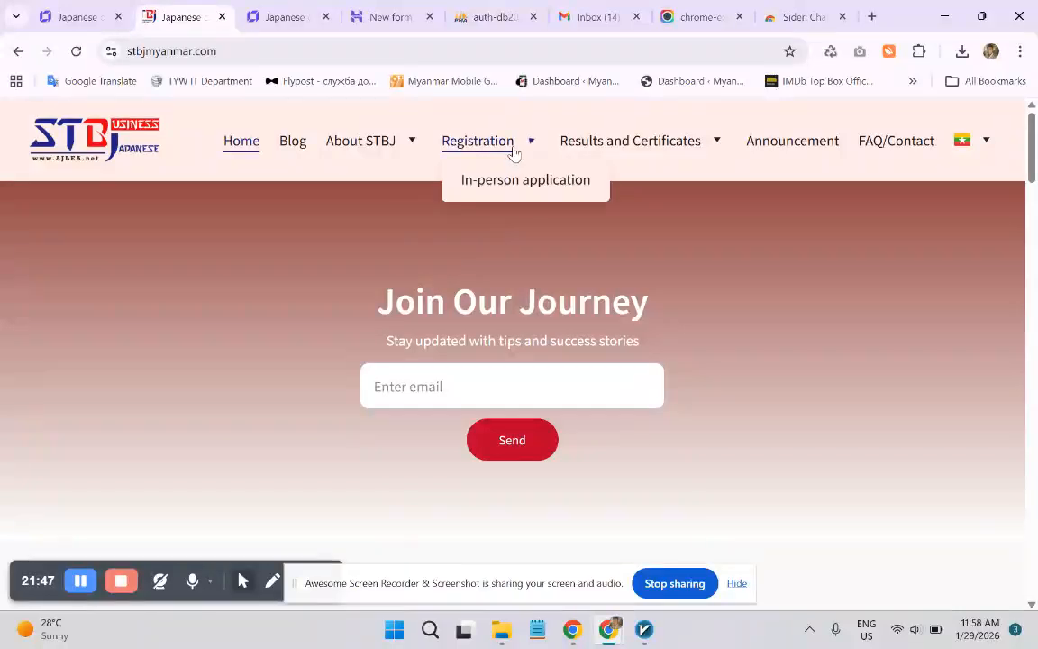
- Examine the subpages listed under Registration and About STBJ in the live site's navigation
mouse_move(466, 151)
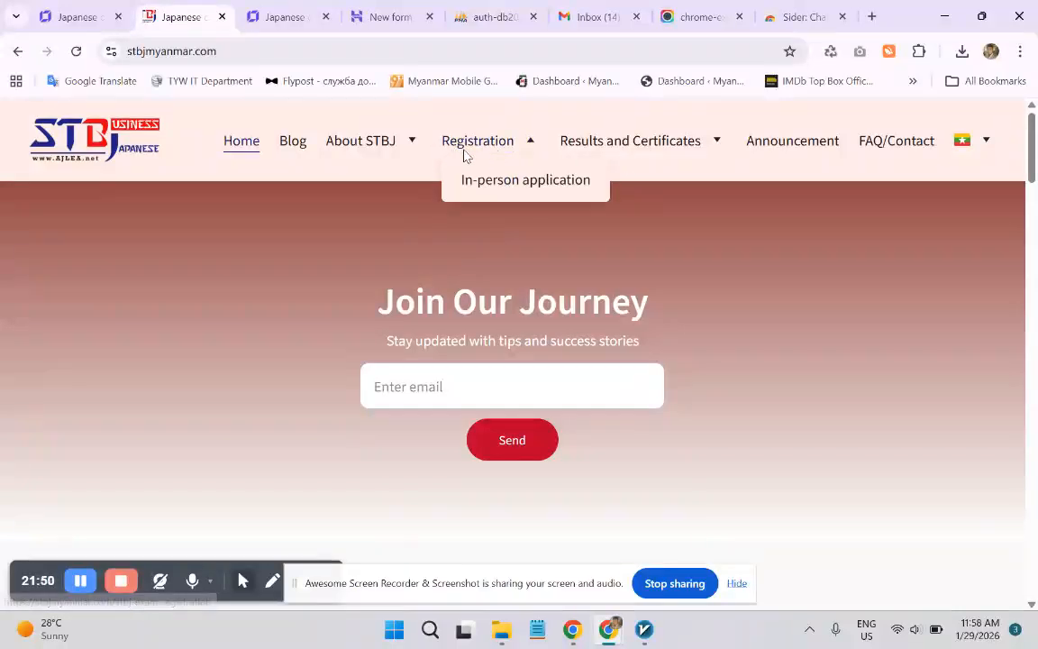
mouse_move(417, 153)
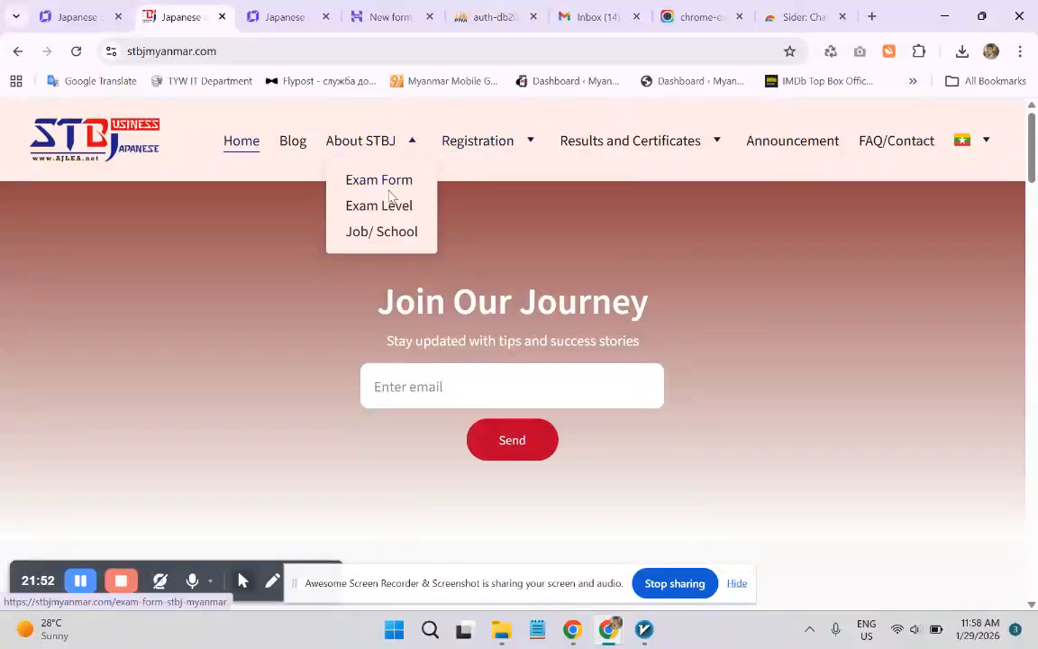
mouse_move(501, 155)
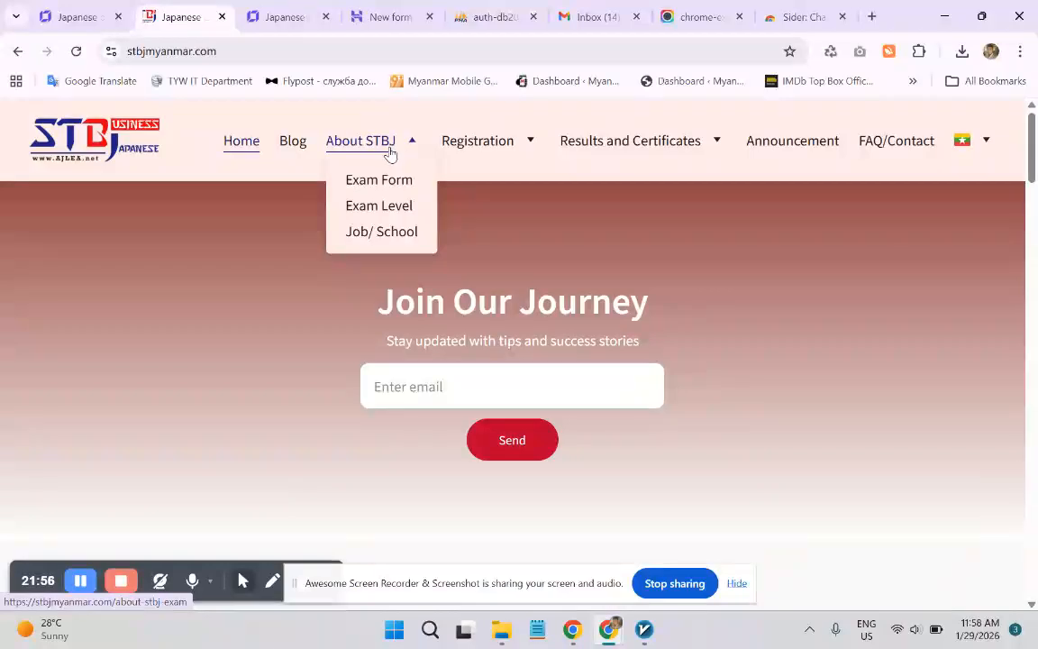
- Open the live site's Exam Schedule page under Results and Certificates and review the 2026 exam dates table
mouse_move(572, 146)
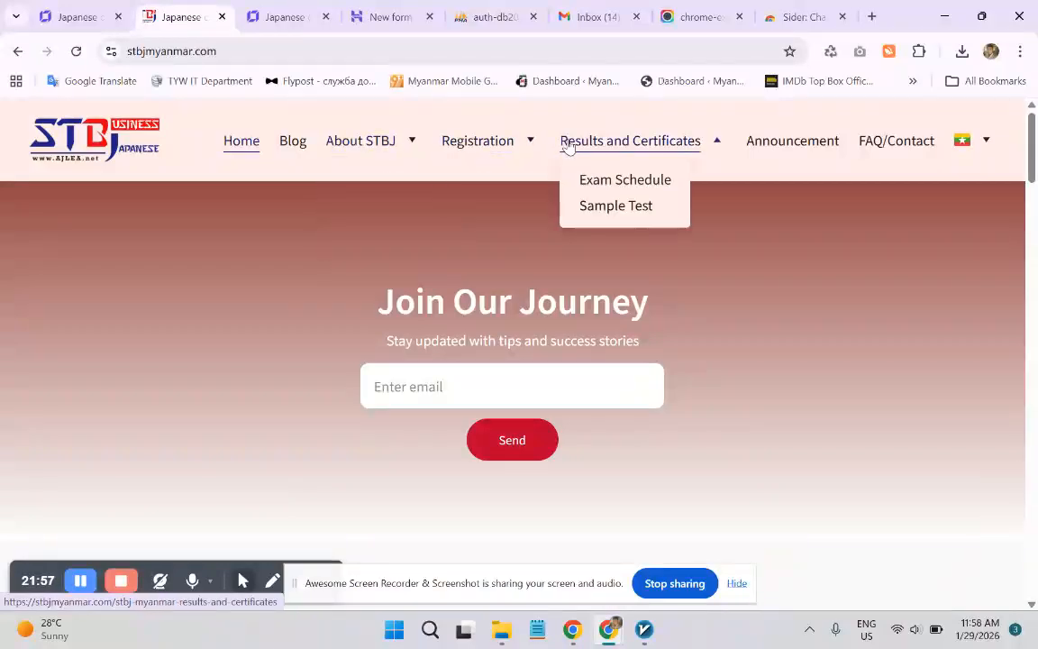
click(595, 179)
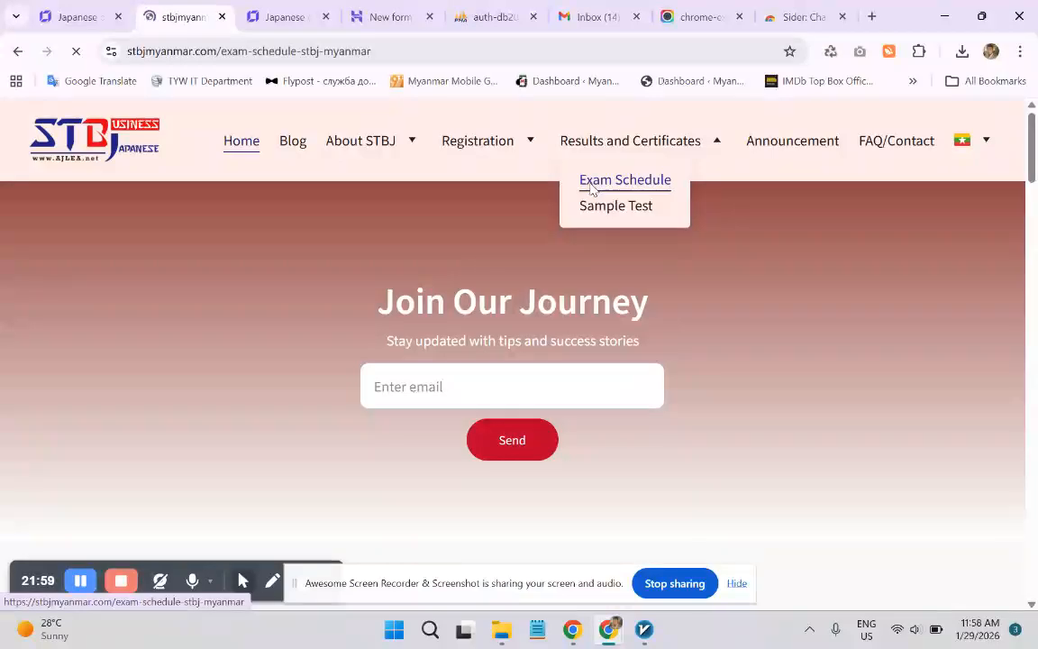
scroll(409, 215, down, 1)
scroll(407, 214, down, 1)
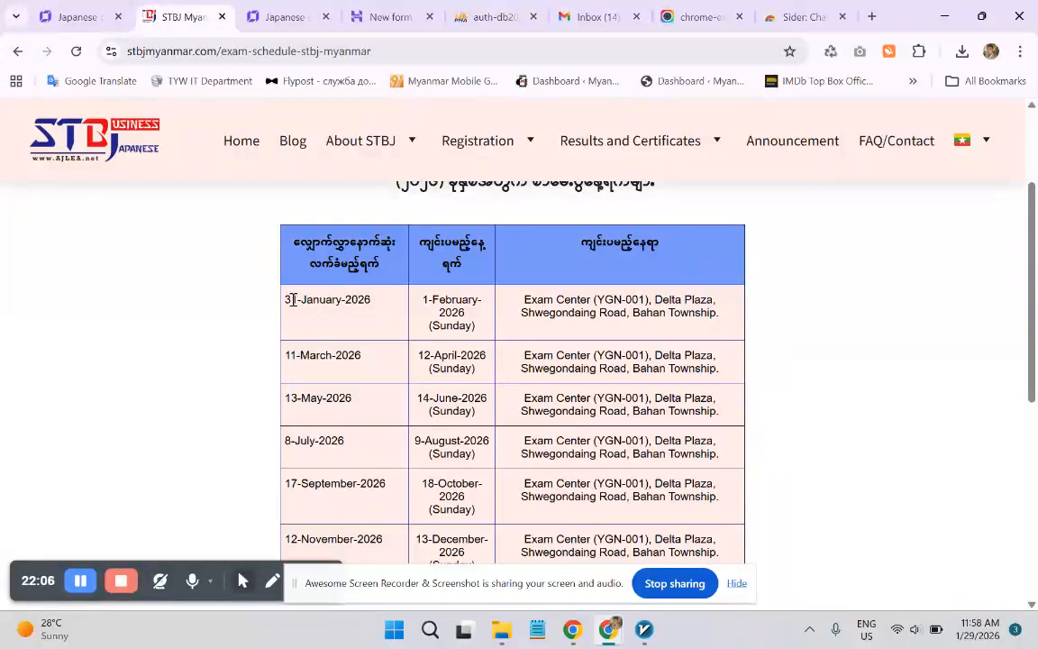
drag(285, 300, 303, 306)
- Change the live site's language to Japanese and review the exam dates table on its Exam Schedule (JA) page
mouse_move(986, 142)
click(890, 209)
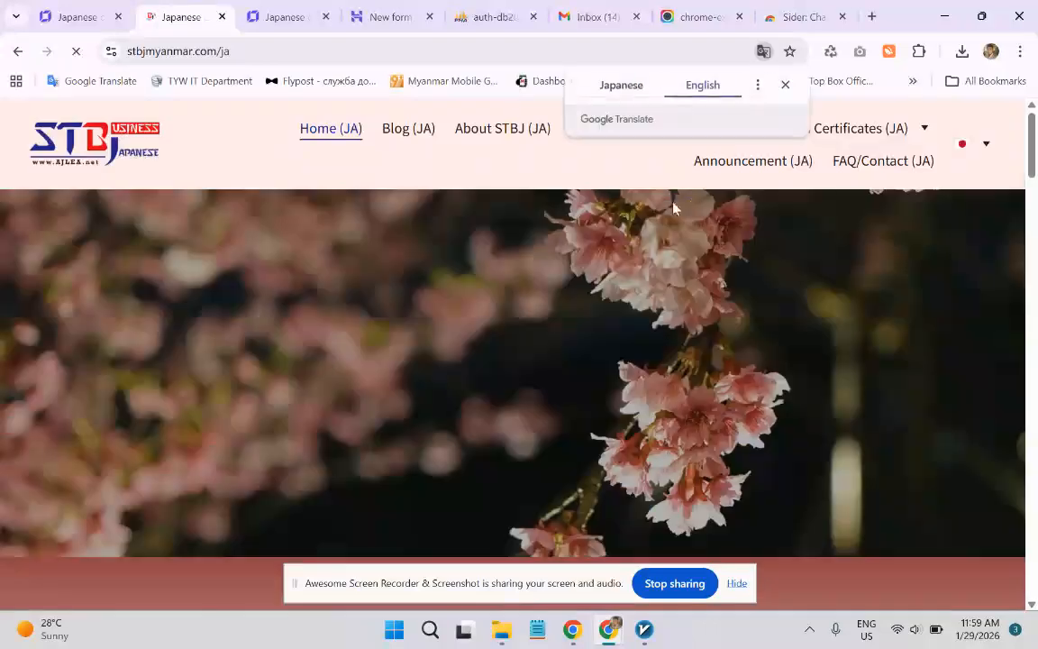
mouse_move(905, 135)
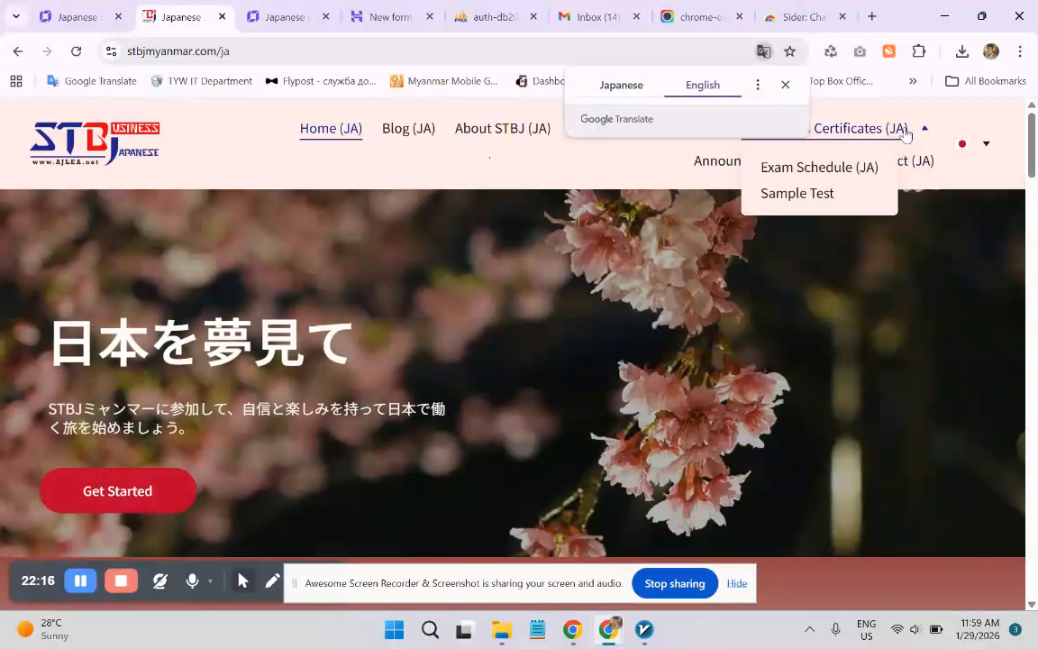
click(819, 168)
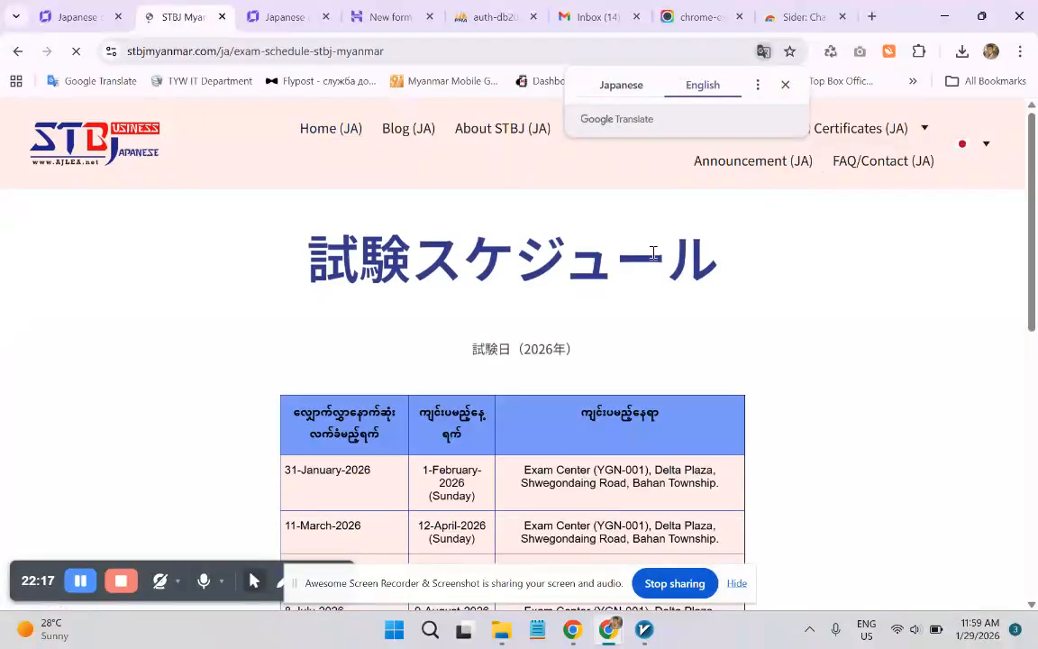
scroll(631, 261, down, 2)
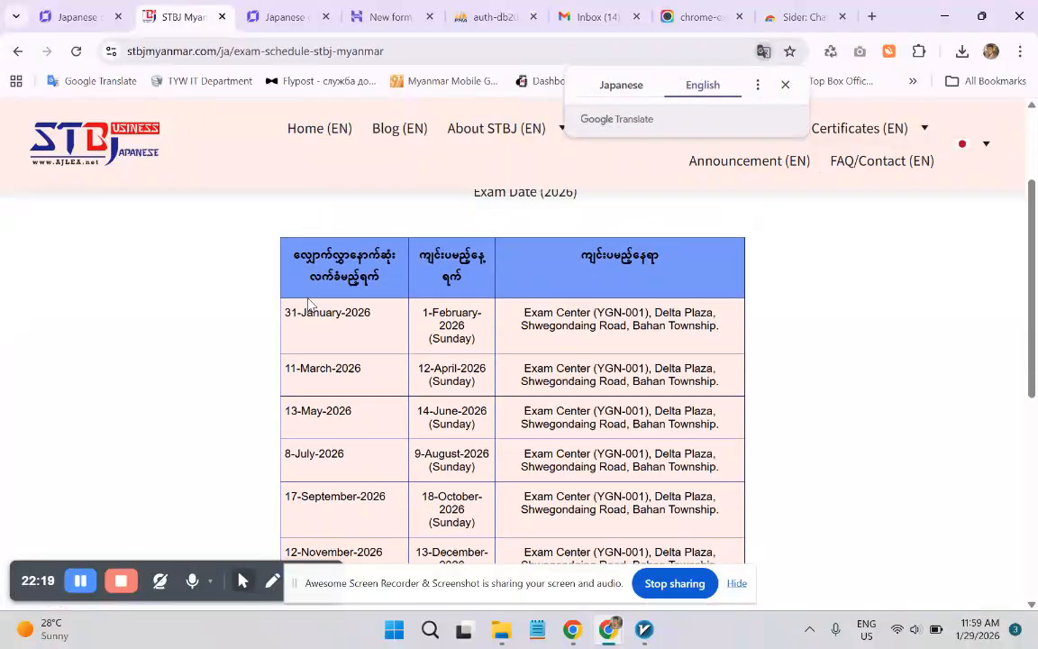
scroll(308, 301, up, 1)
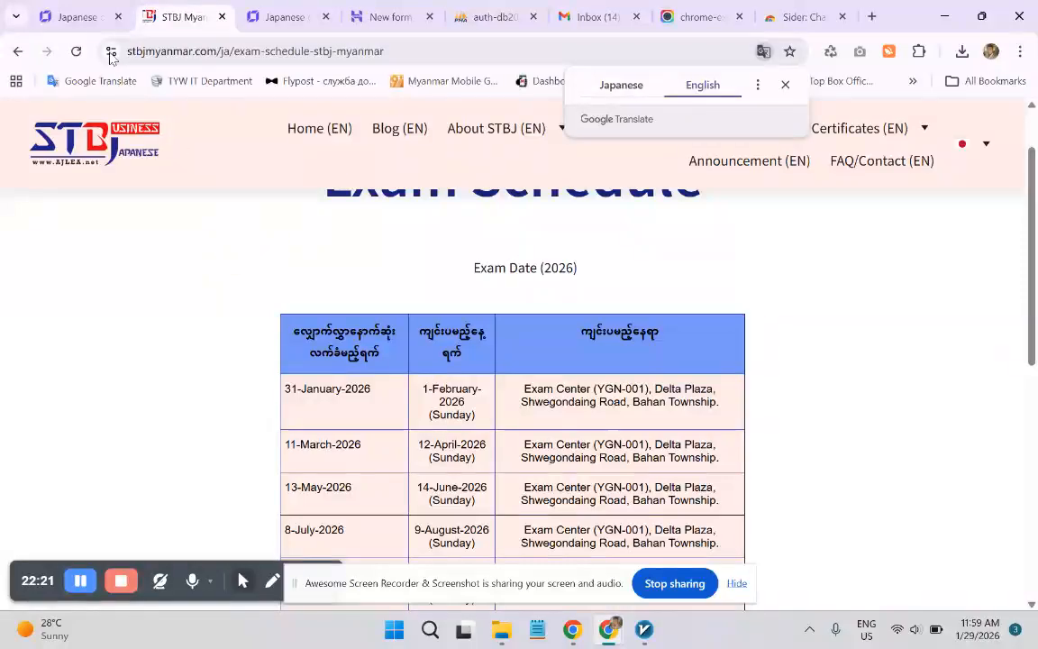
- Switch to Hostinger Website Builder and check the site's domain and sharing options and its available editing languages
click(74, 23)
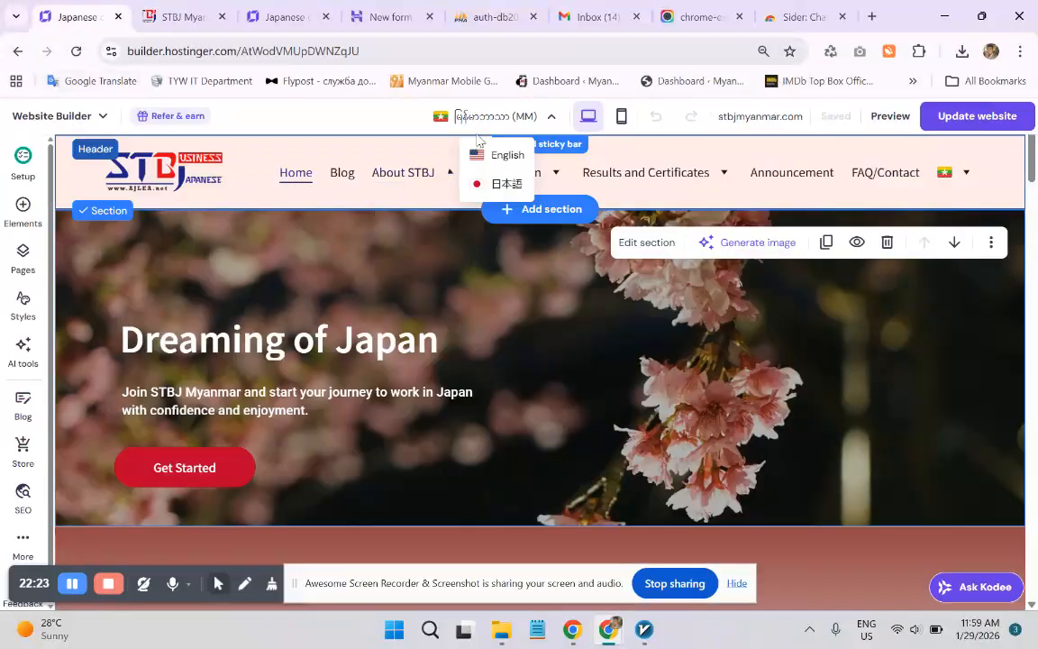
click(344, 111)
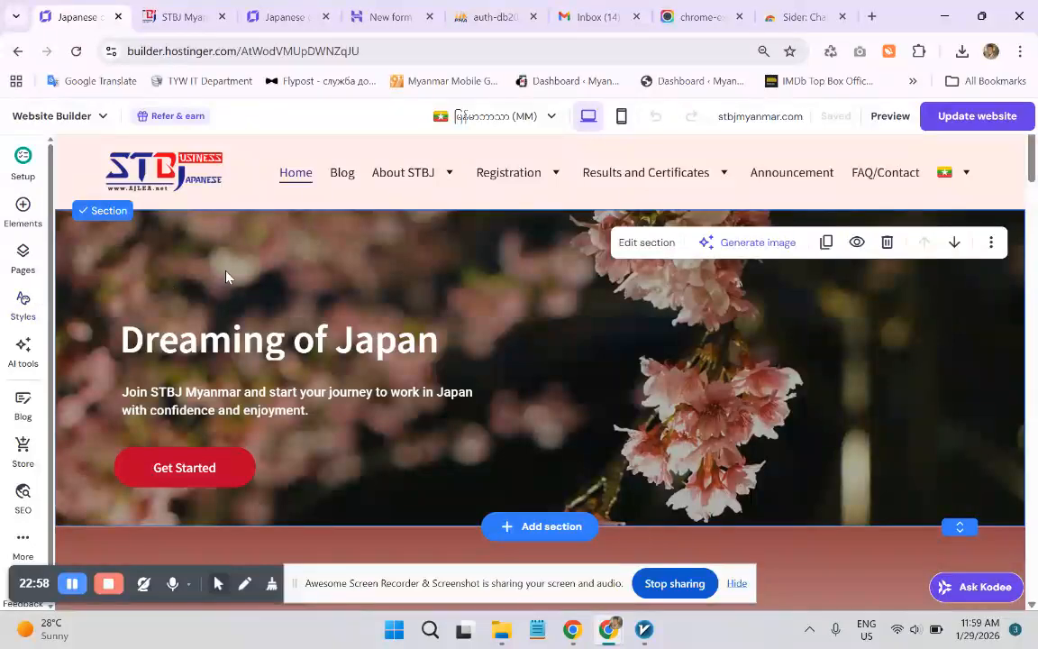
click(722, 129)
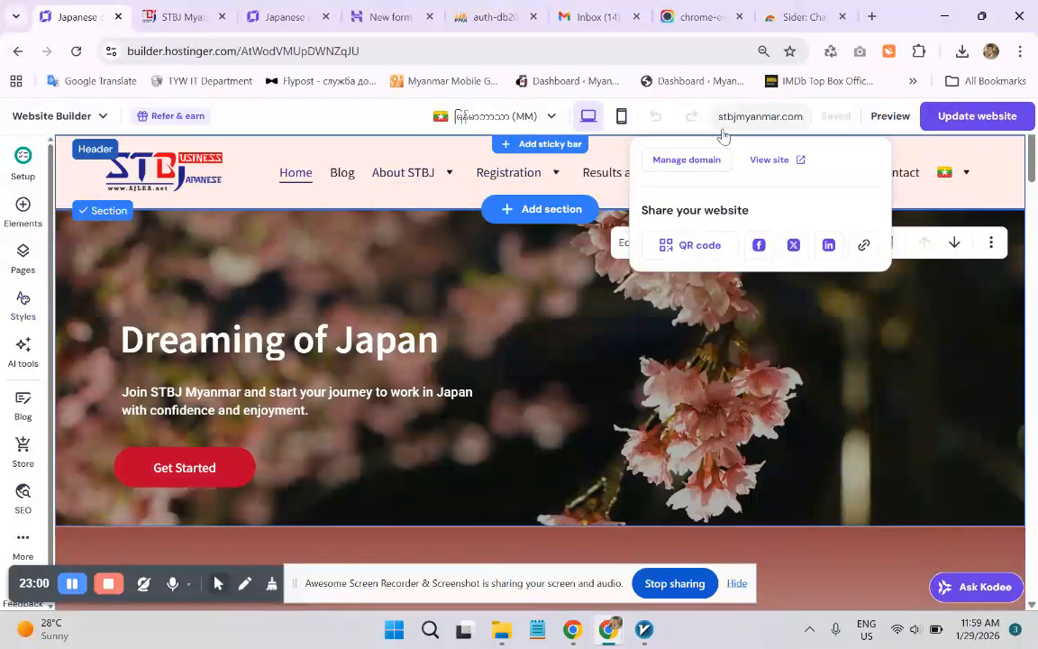
click(552, 118)
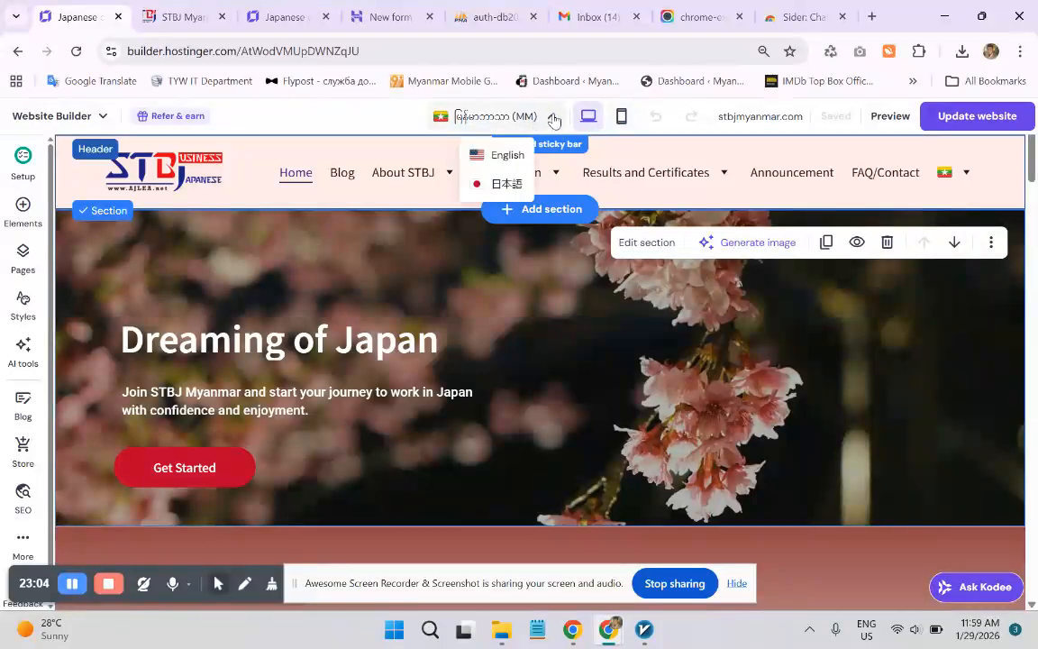
click(552, 118)
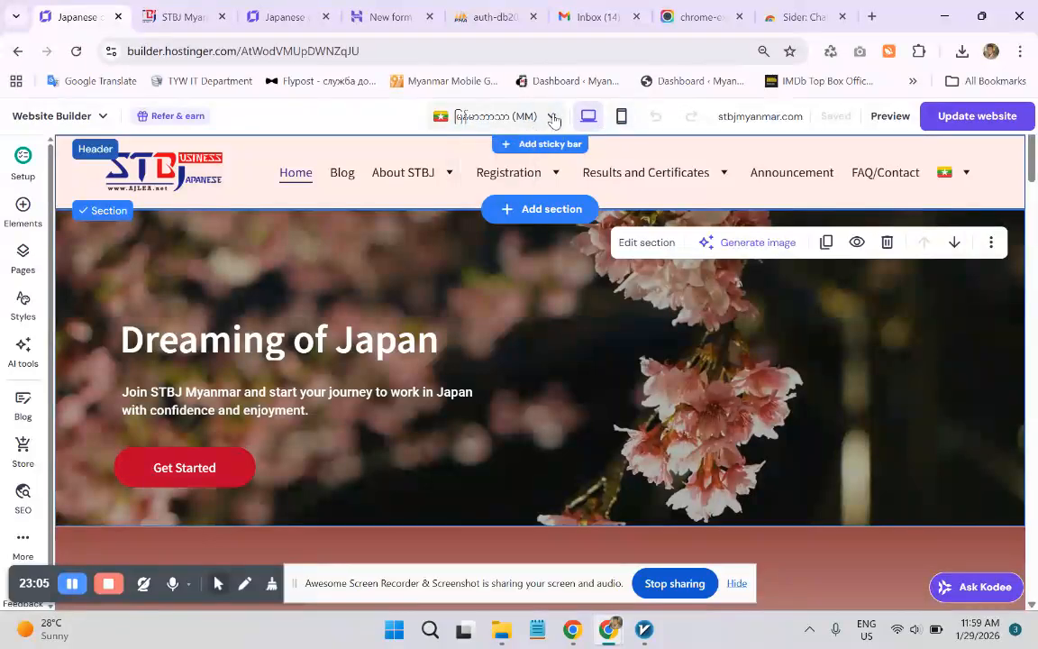
- Change the builder's editing language to English (US) and open the Exam Schedule (EN) page
click(553, 120)
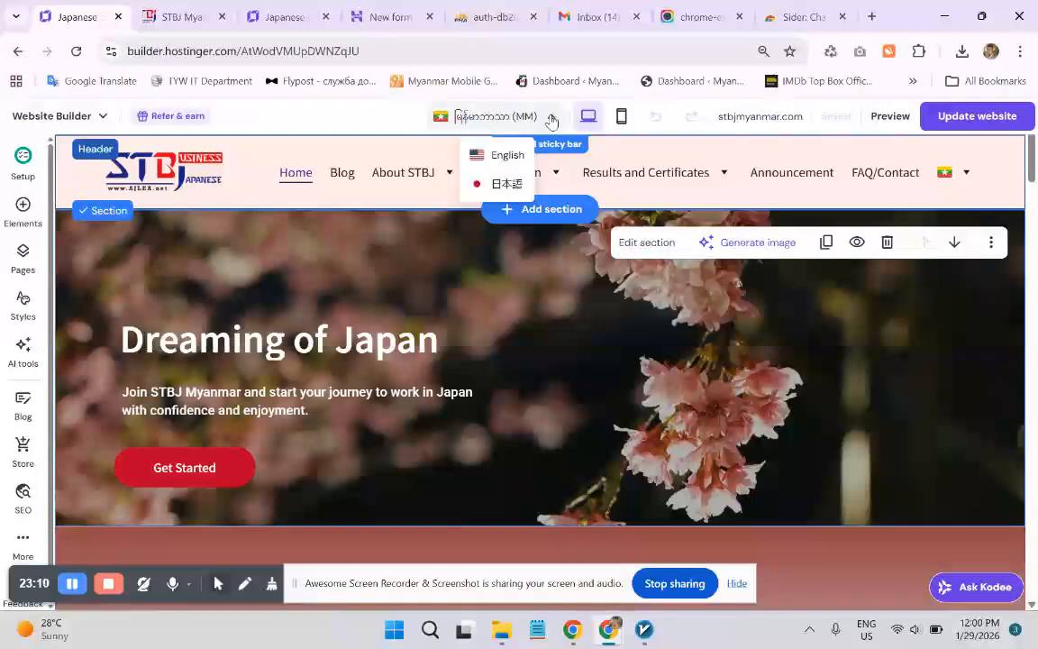
click(495, 157)
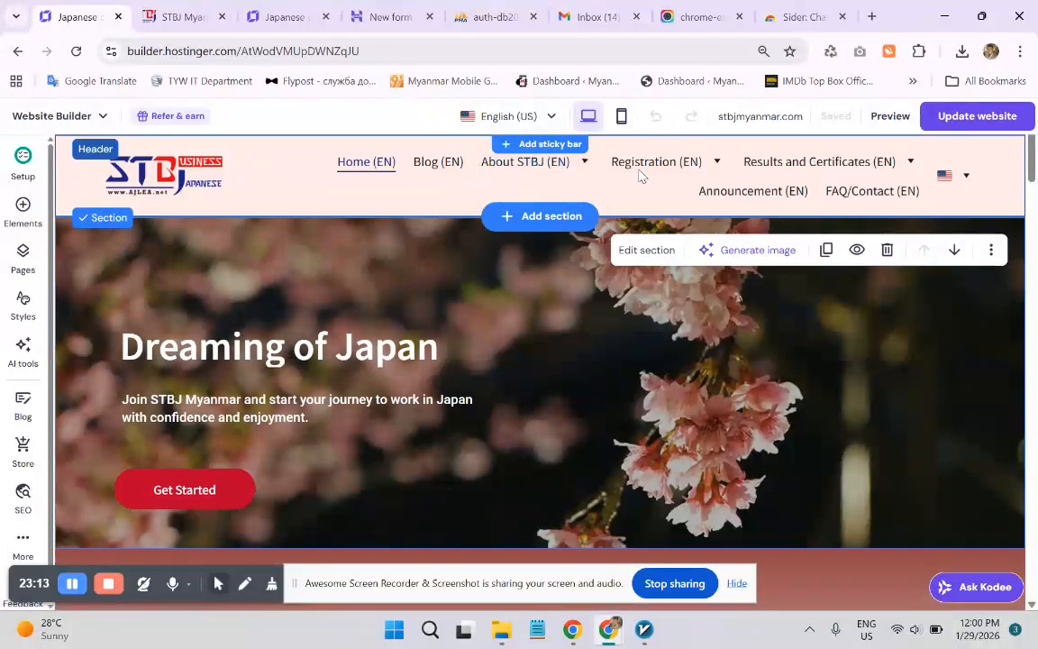
mouse_move(808, 173)
click(767, 198)
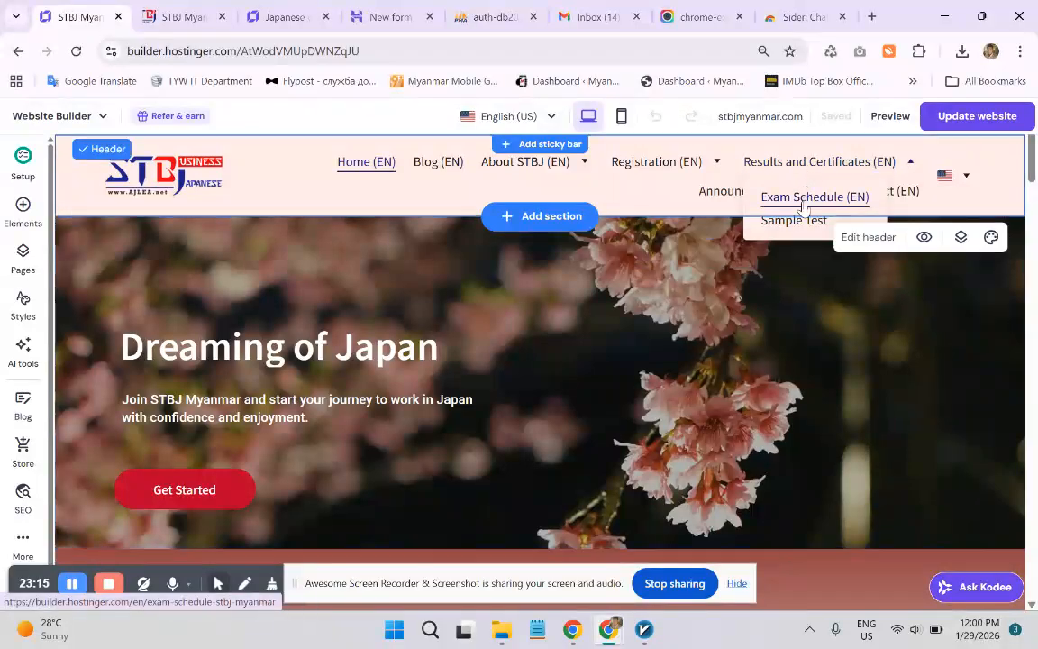
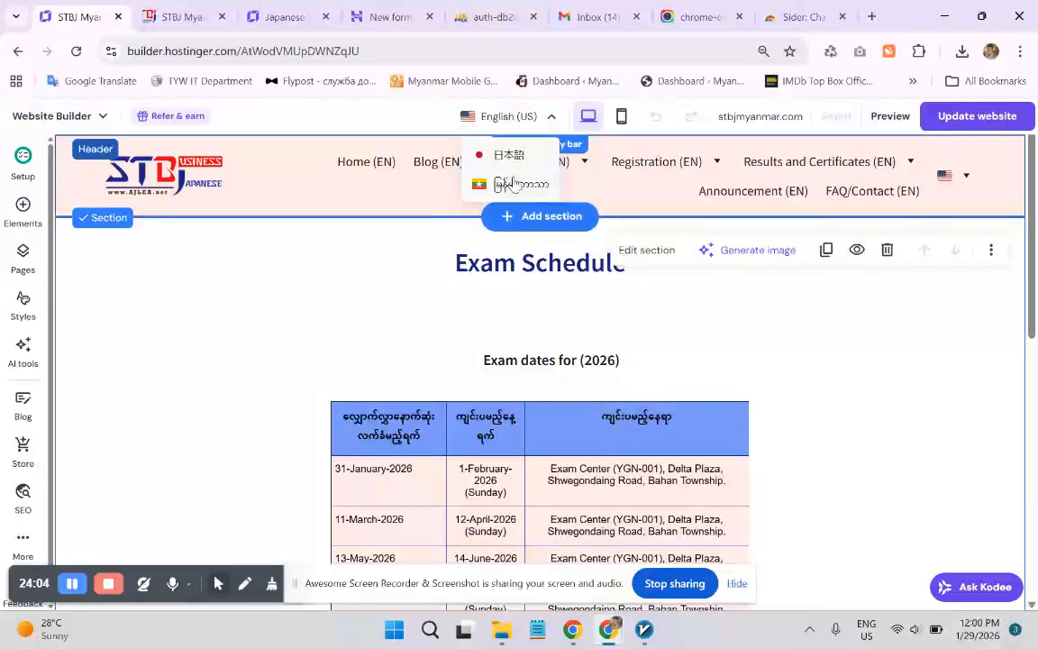
- Set the editing language back to Myanmar (MM) and view the Home page in mobile layout, returning to desktop layout
click(493, 181)
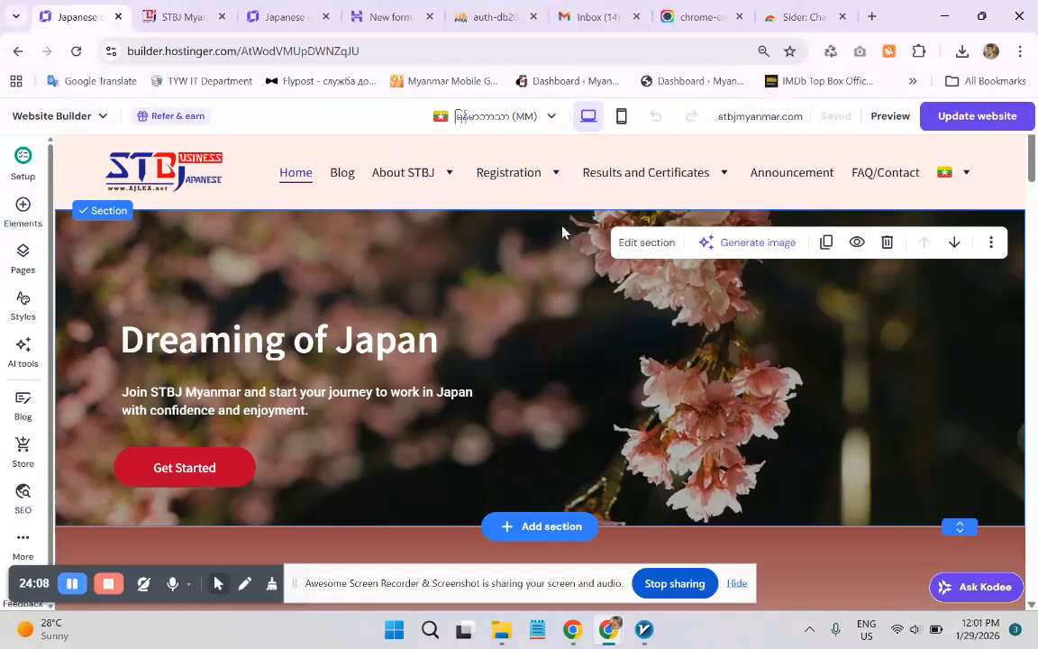
click(621, 116)
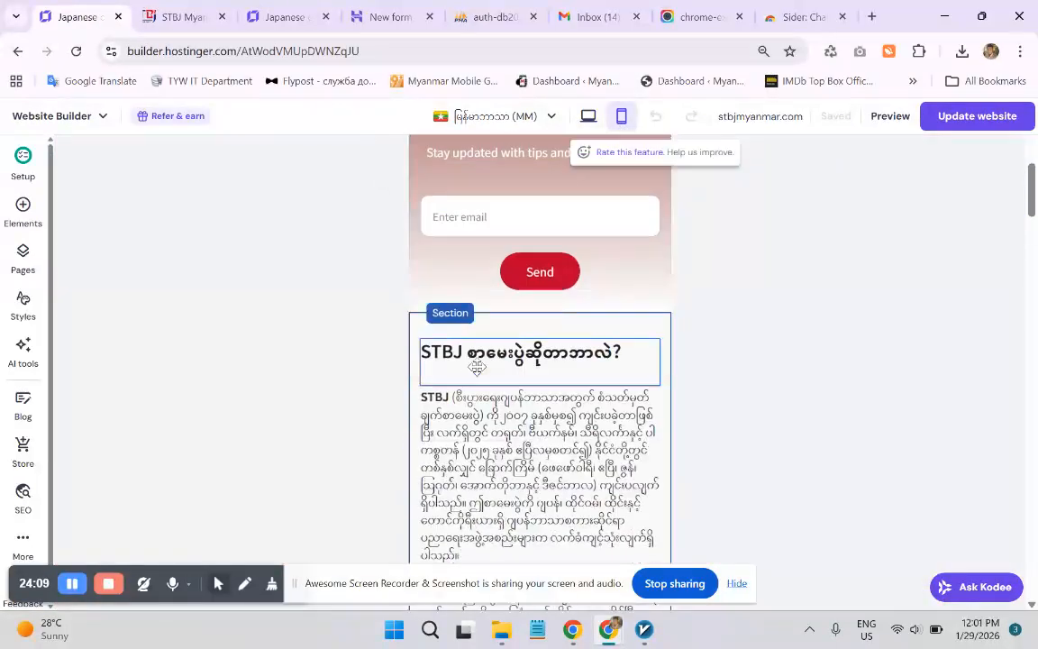
click(552, 118)
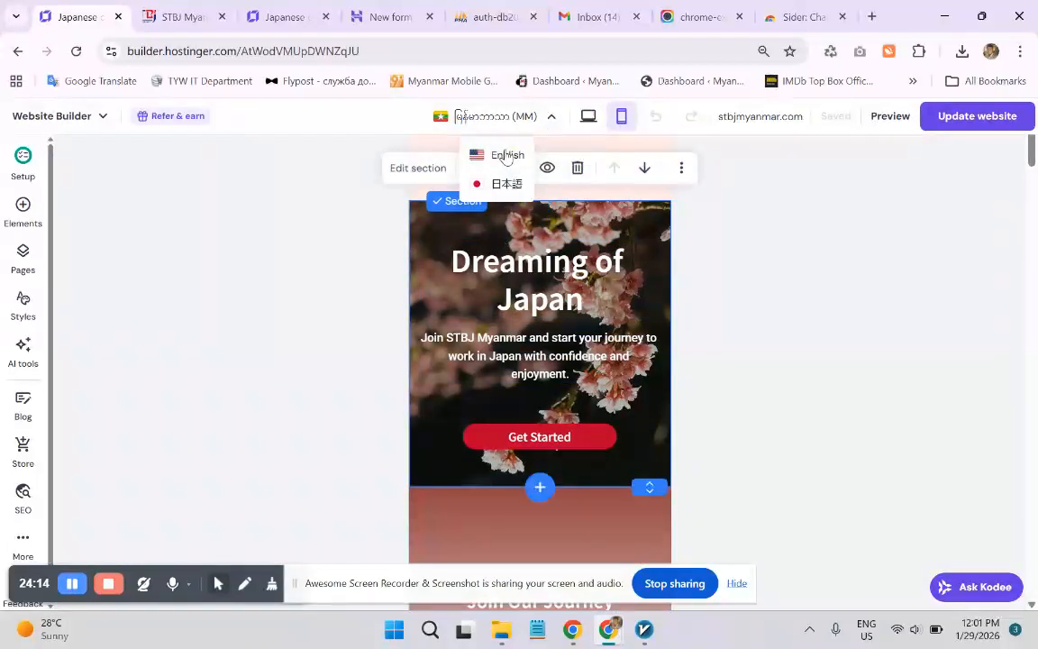
click(587, 117)
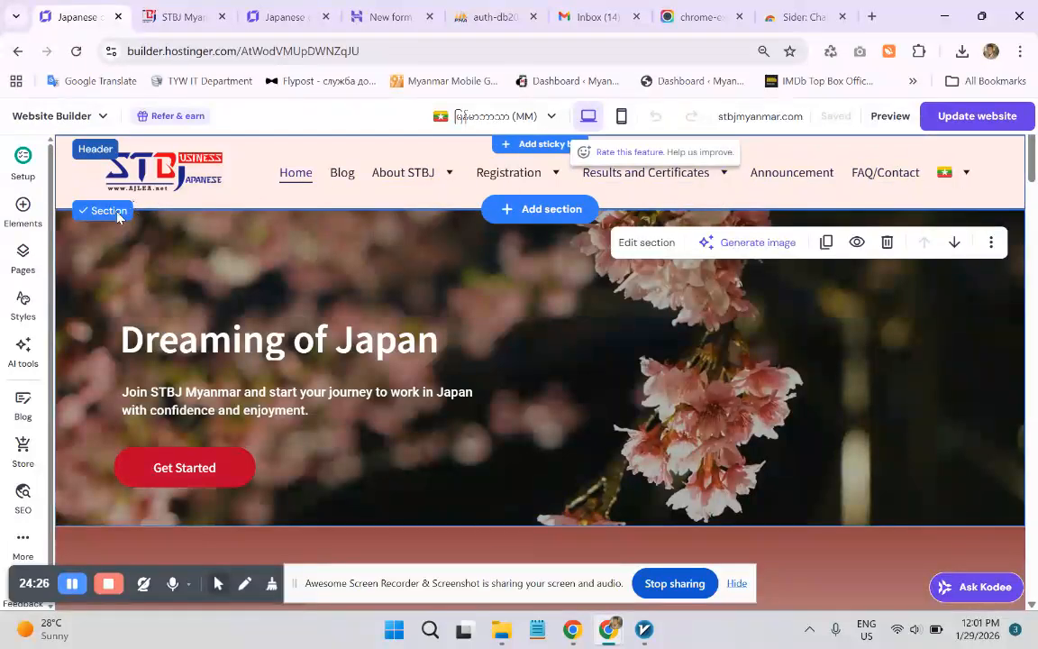
- Open the Pages and navigation list and review it from Home through the pages hidden from navigation
click(315, 205)
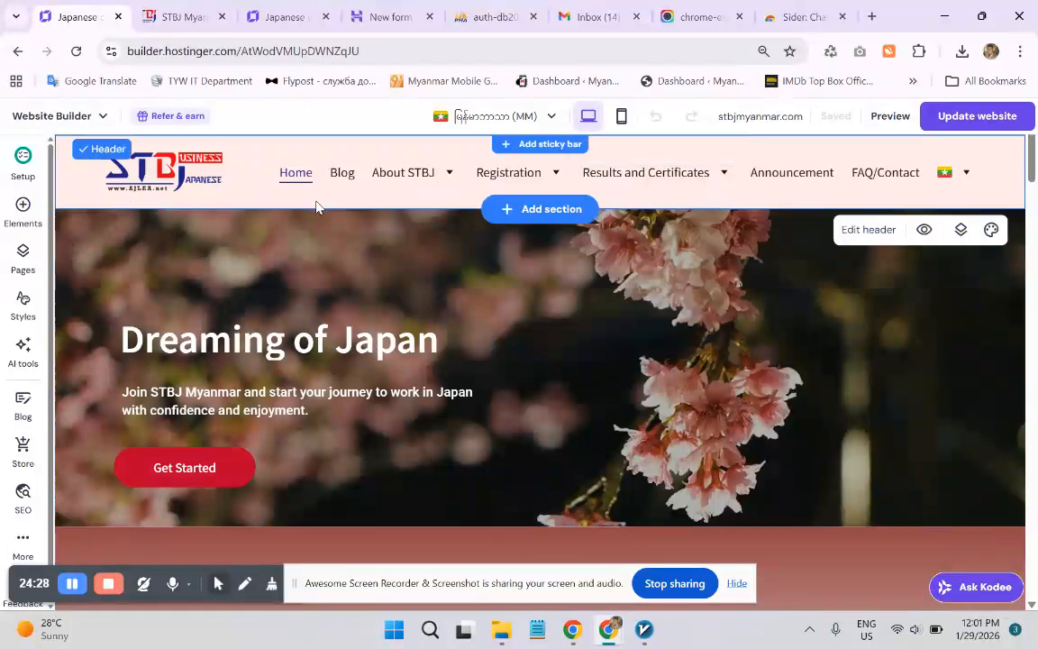
click(22, 257)
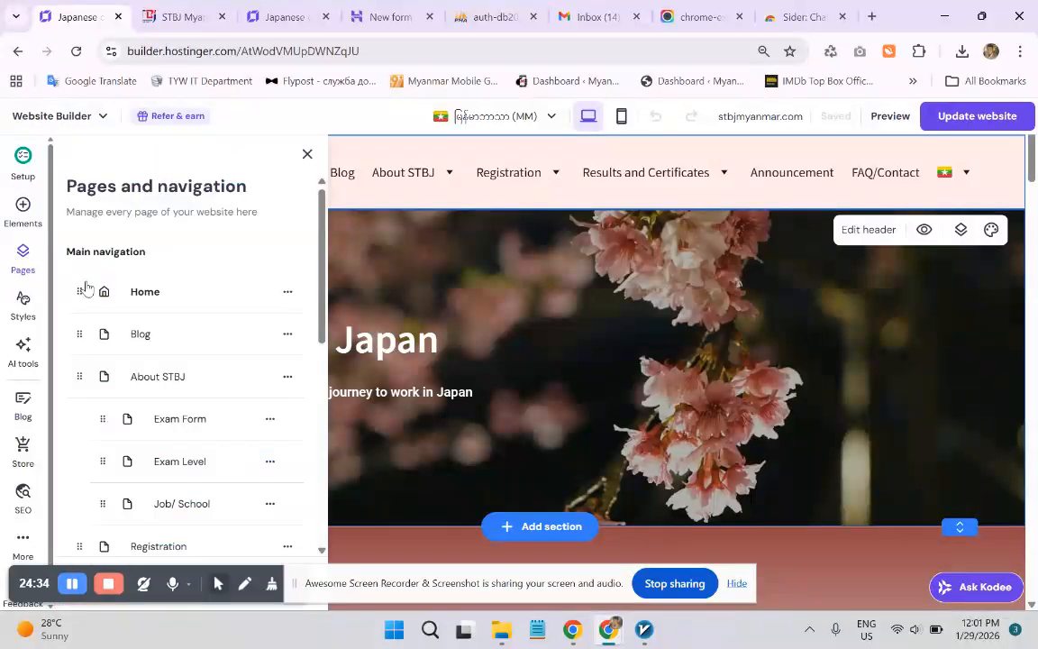
scroll(146, 301, down, 5)
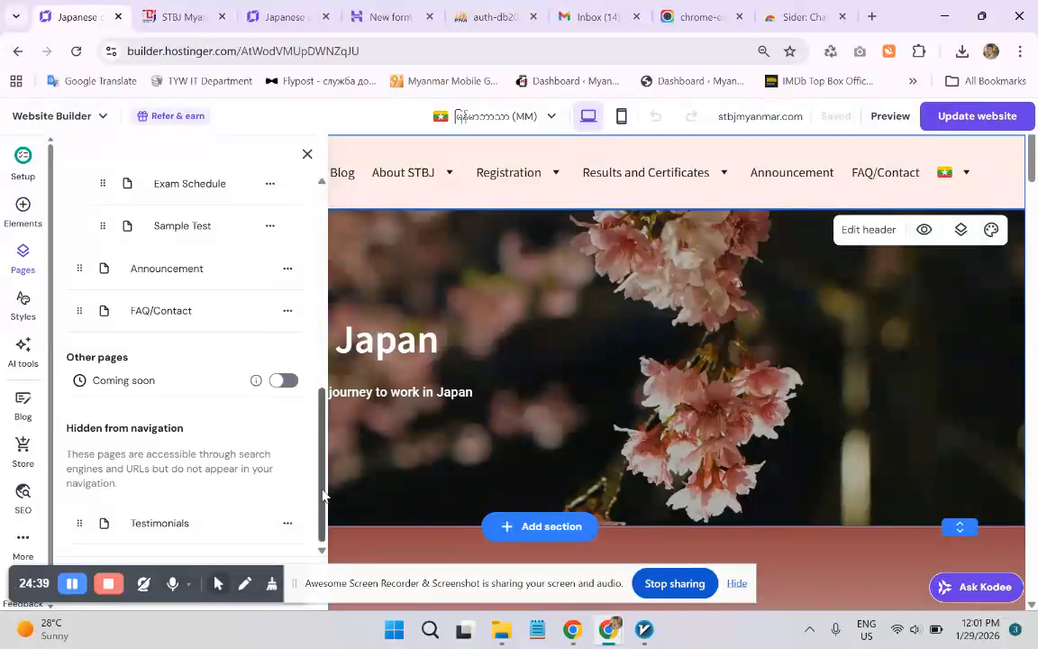
scroll(322, 494, down, 6)
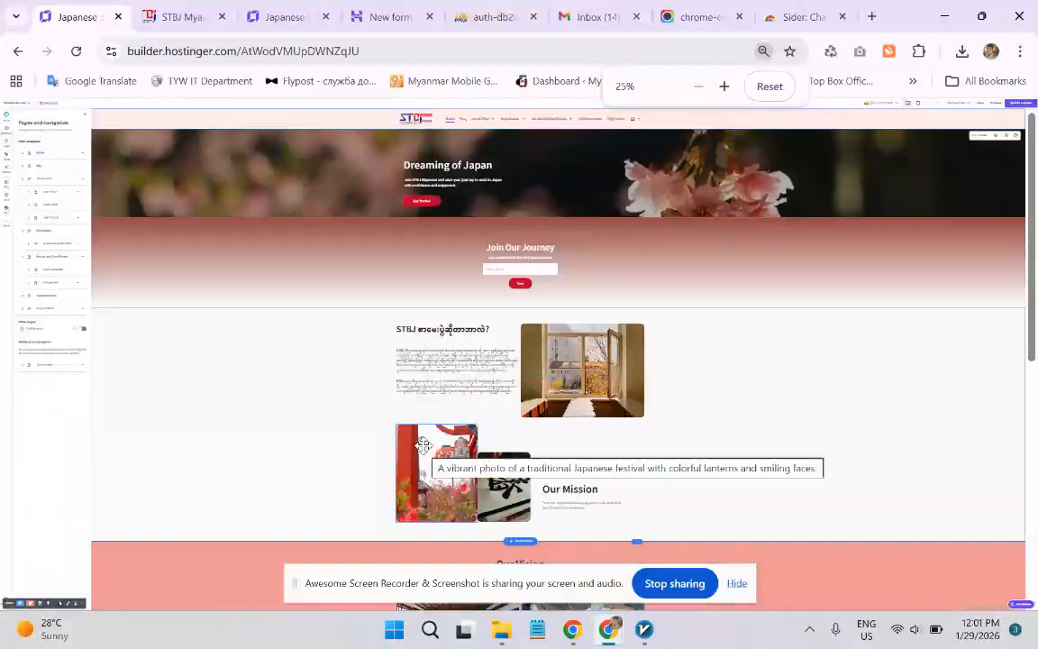
scroll(311, 498, up, 4)
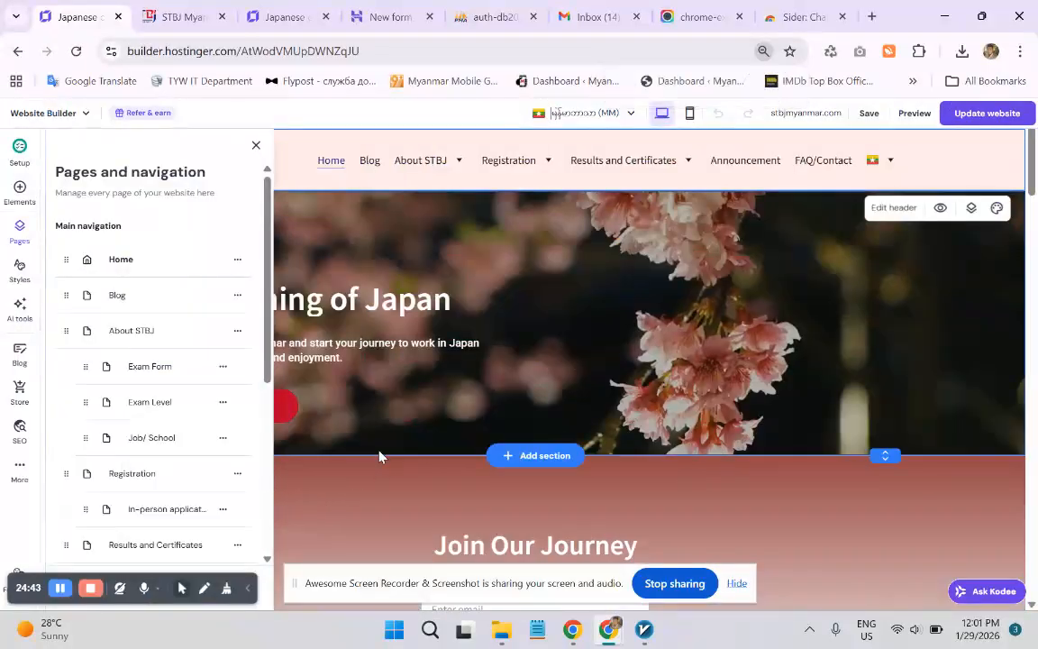
- Open the page template selection for adding a page to the website
scroll(453, 448, up, 1)
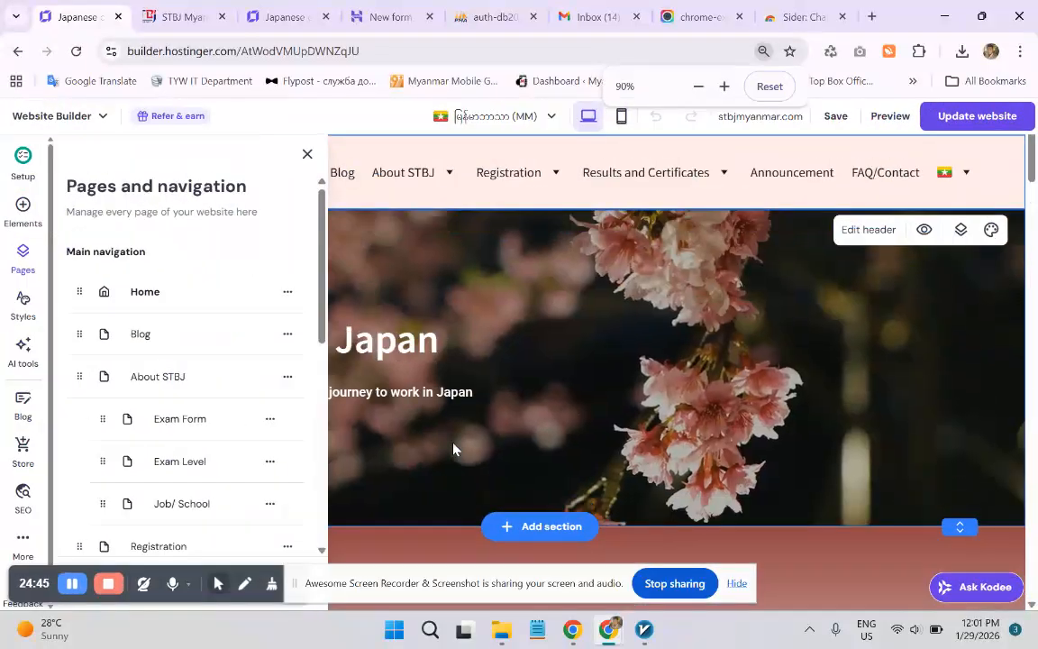
scroll(453, 448, up, 1)
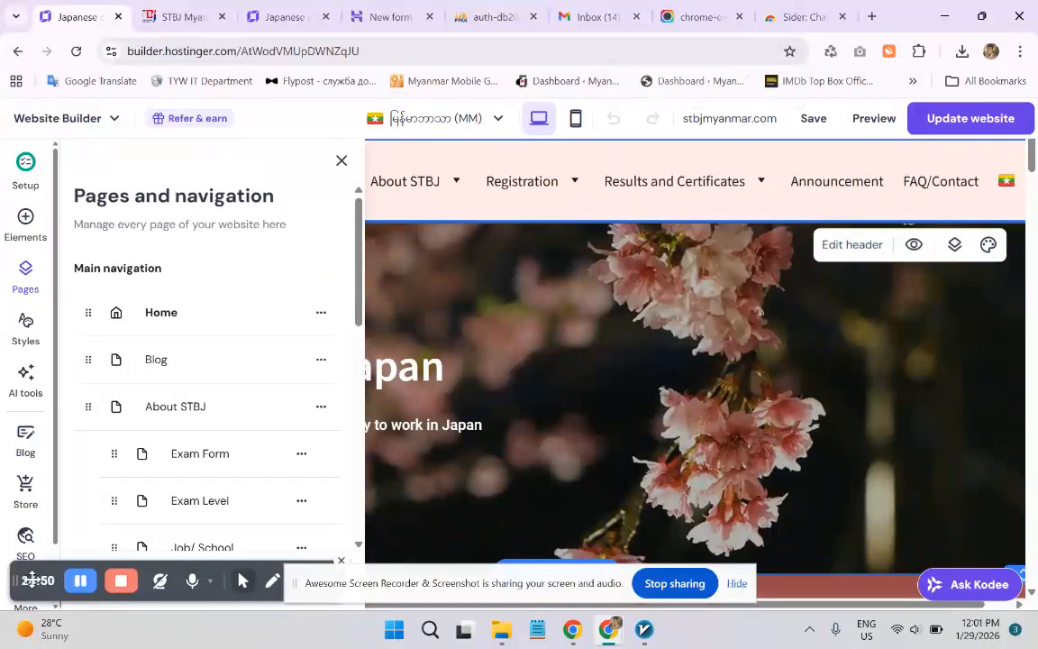
drag(17, 579, 482, 433)
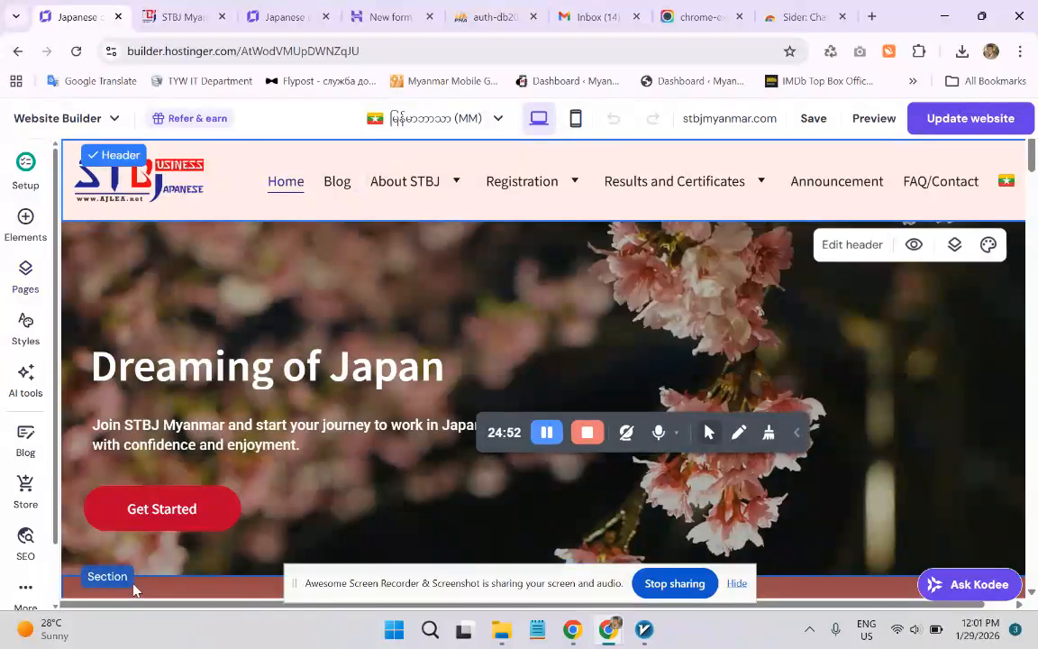
click(25, 216)
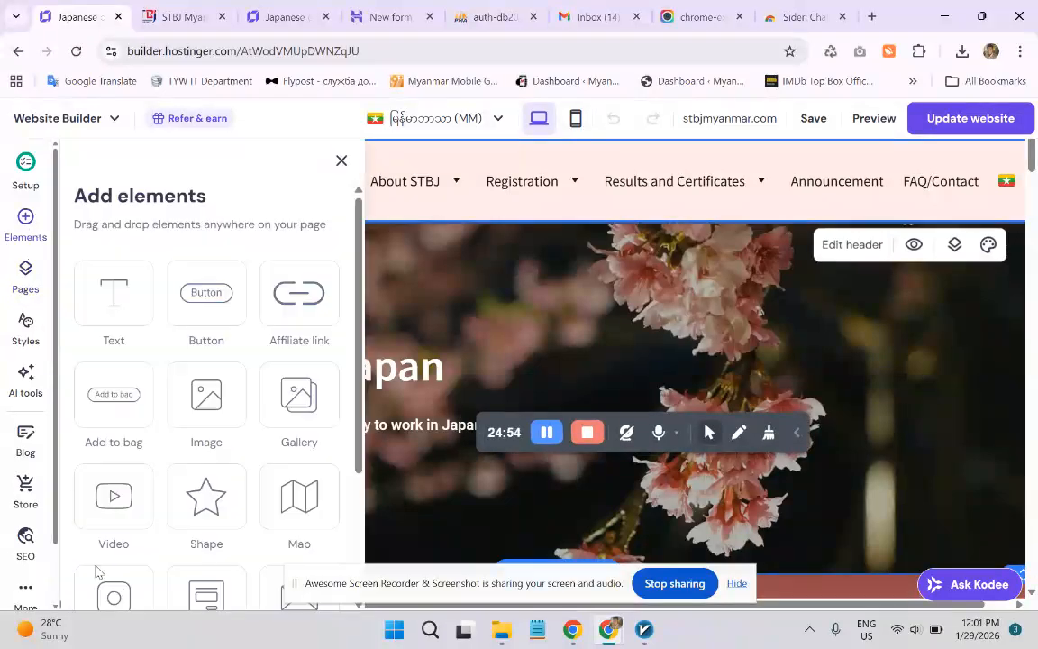
click(11, 271)
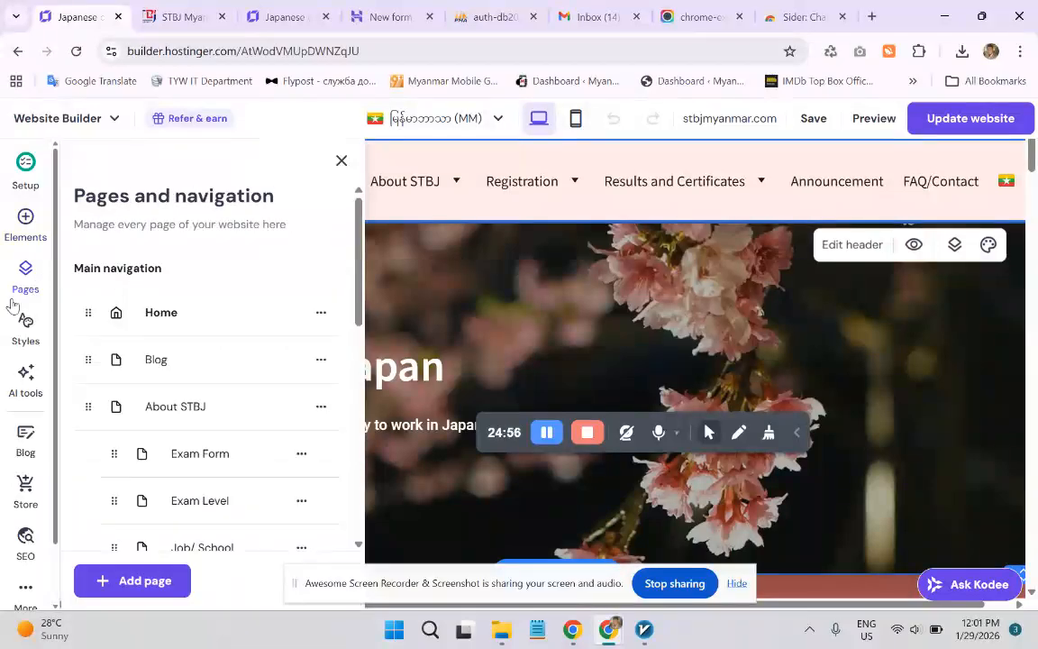
scroll(214, 463, down, 3)
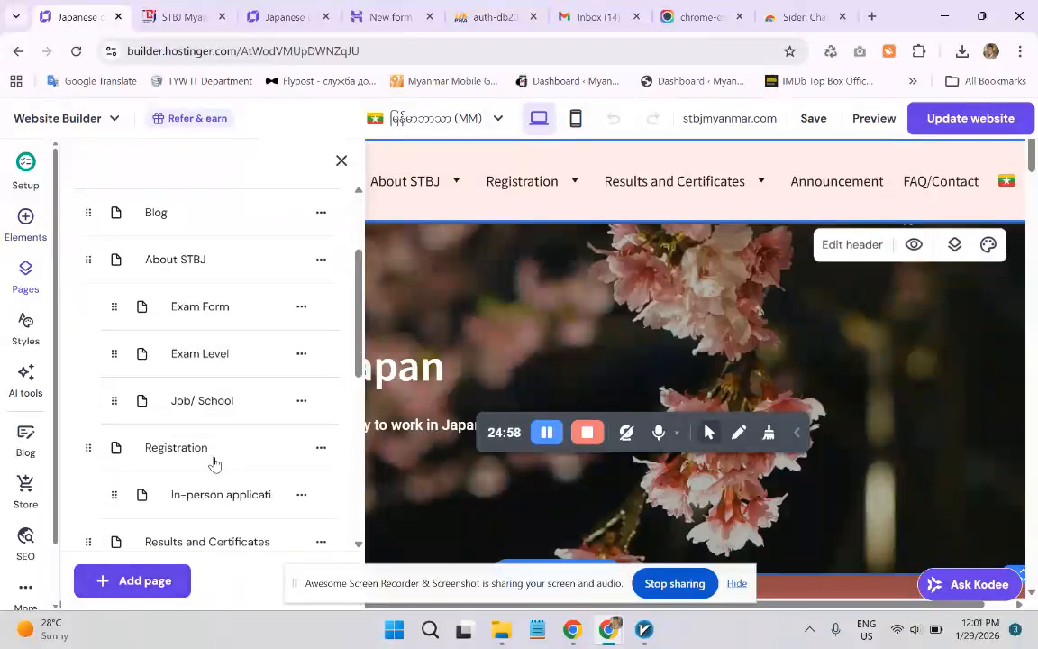
click(135, 583)
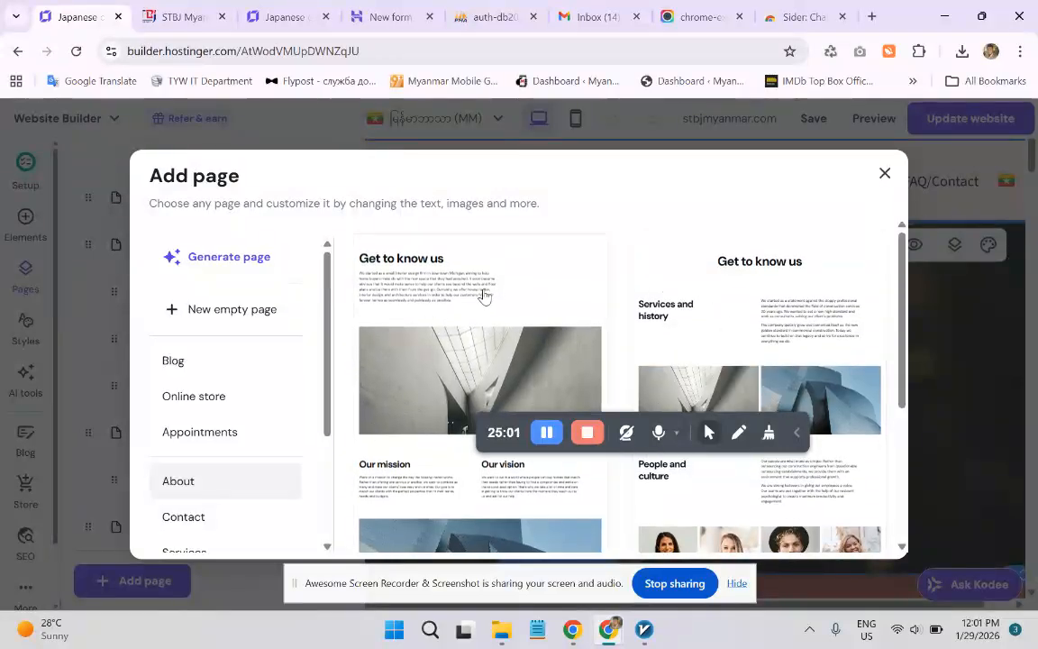
- Browse the available page types and templates, and add a new empty page
scroll(749, 278, down, 3)
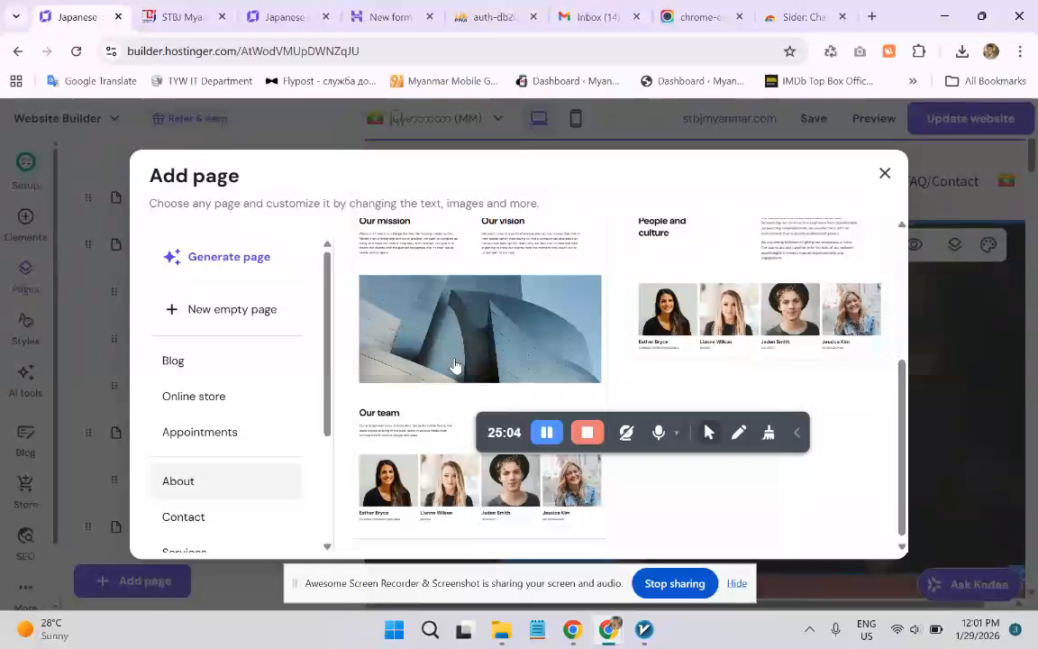
scroll(176, 381, down, 1)
scroll(175, 381, down, 1)
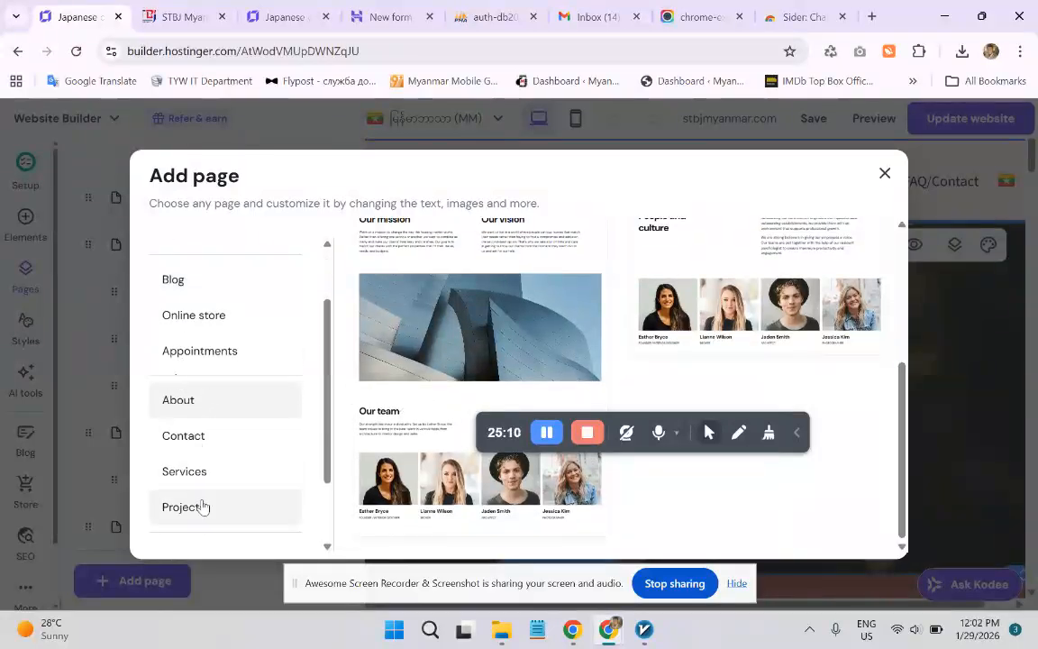
scroll(202, 502, down, 2)
scroll(203, 499, up, 2)
scroll(192, 433, down, 2)
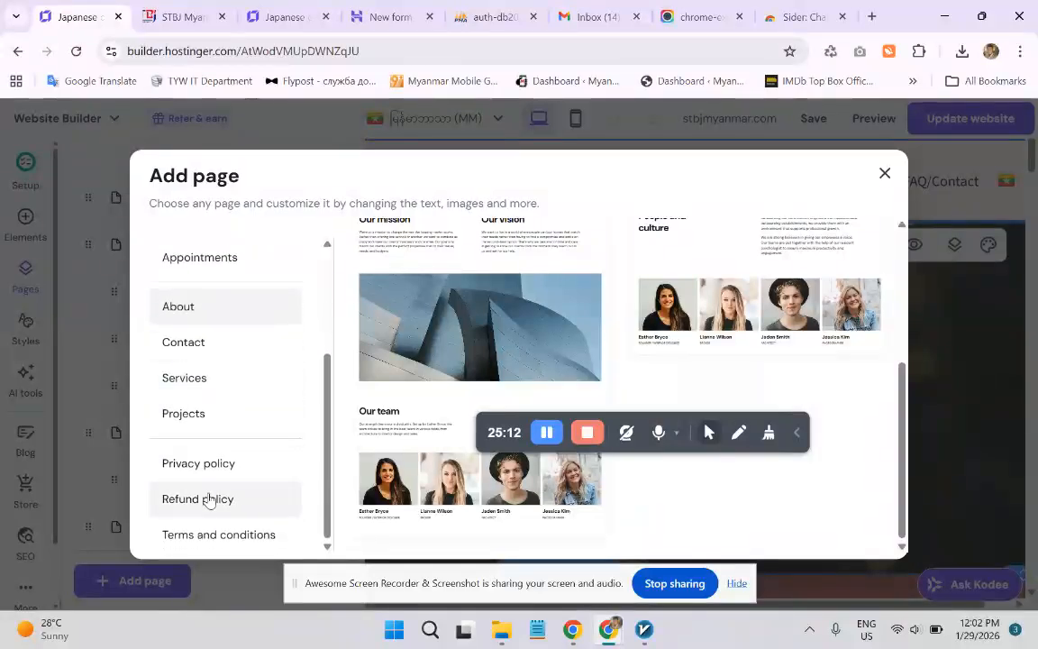
scroll(203, 495, up, 4)
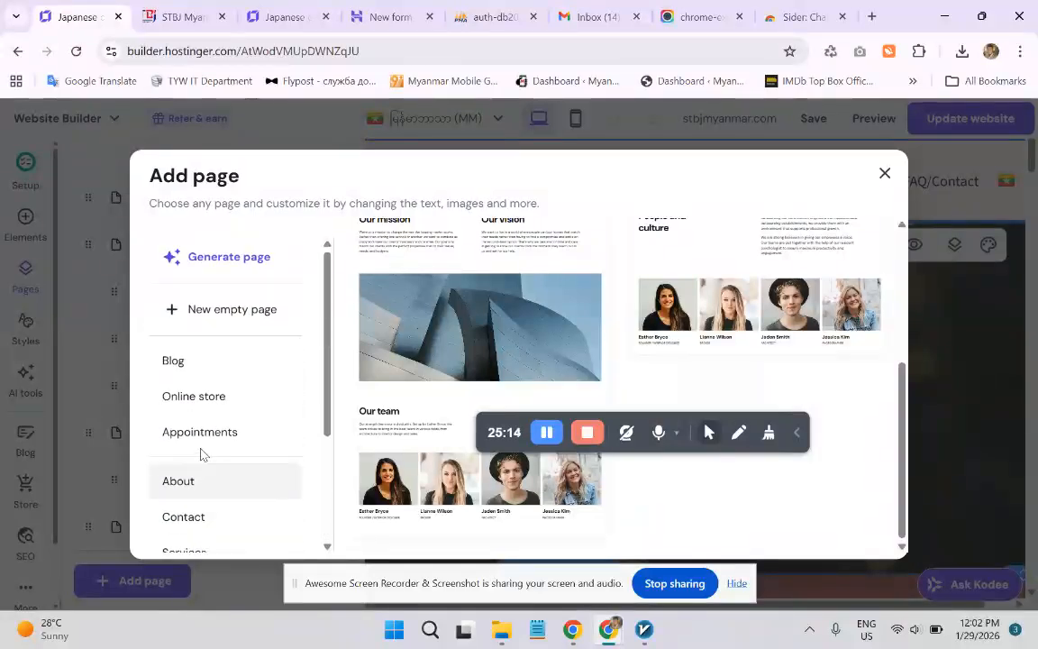
click(209, 324)
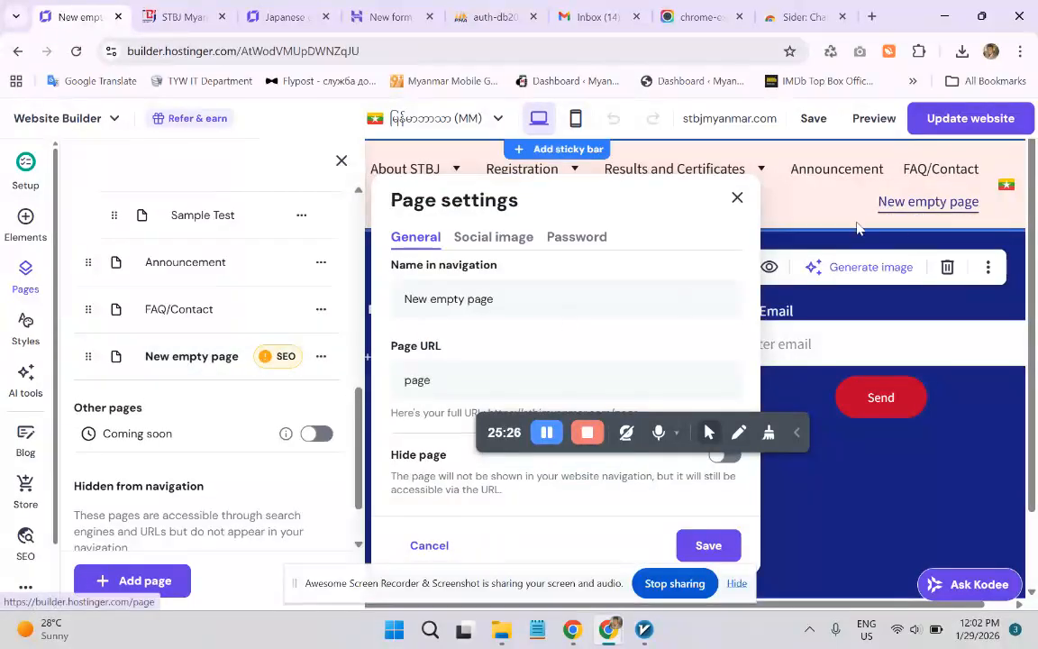
click(322, 358)
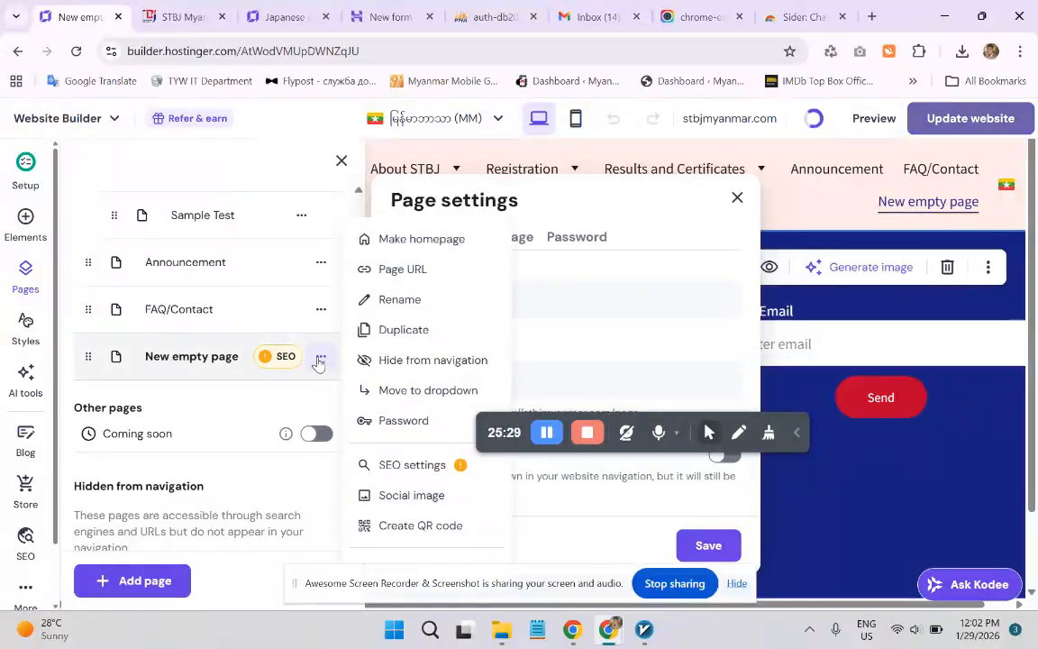
click(409, 301)
drag(489, 306, 396, 302)
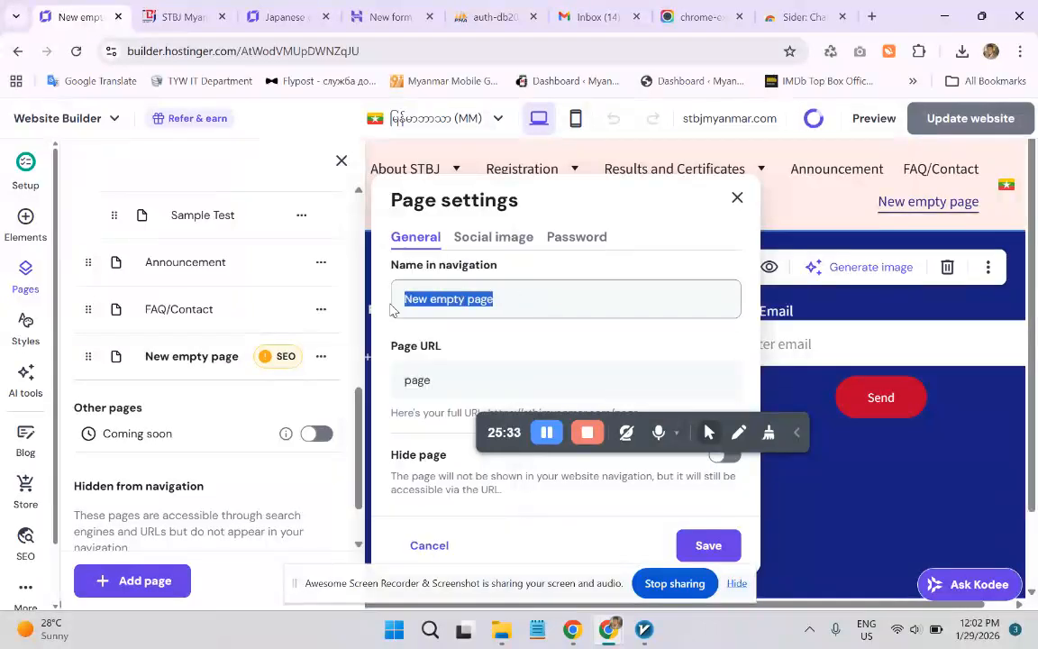
drag(492, 431, 707, 590)
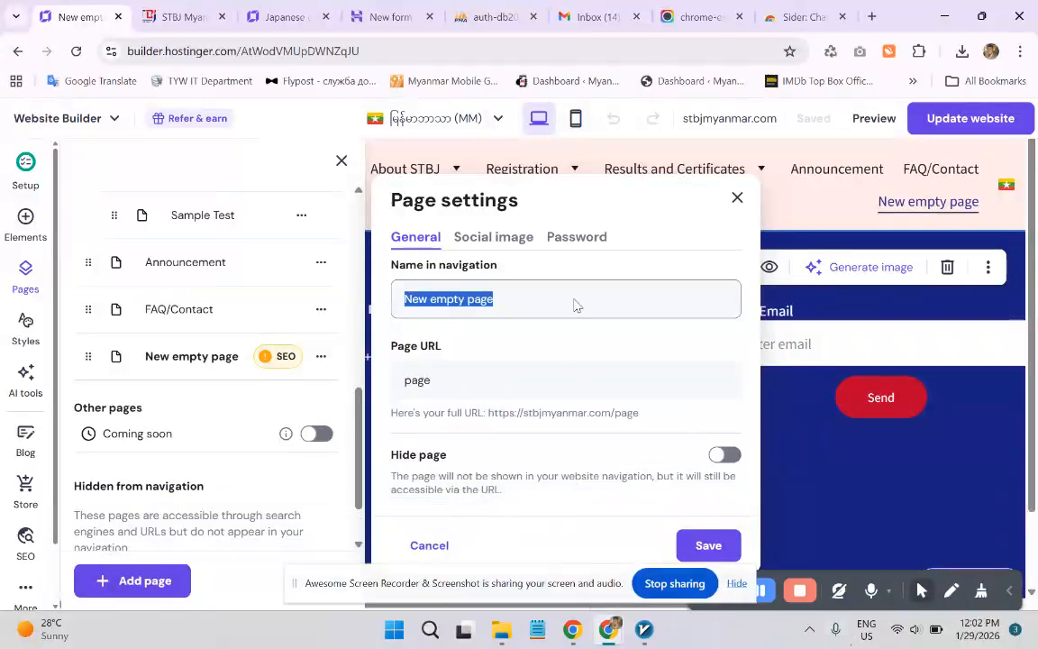
key(Escape)
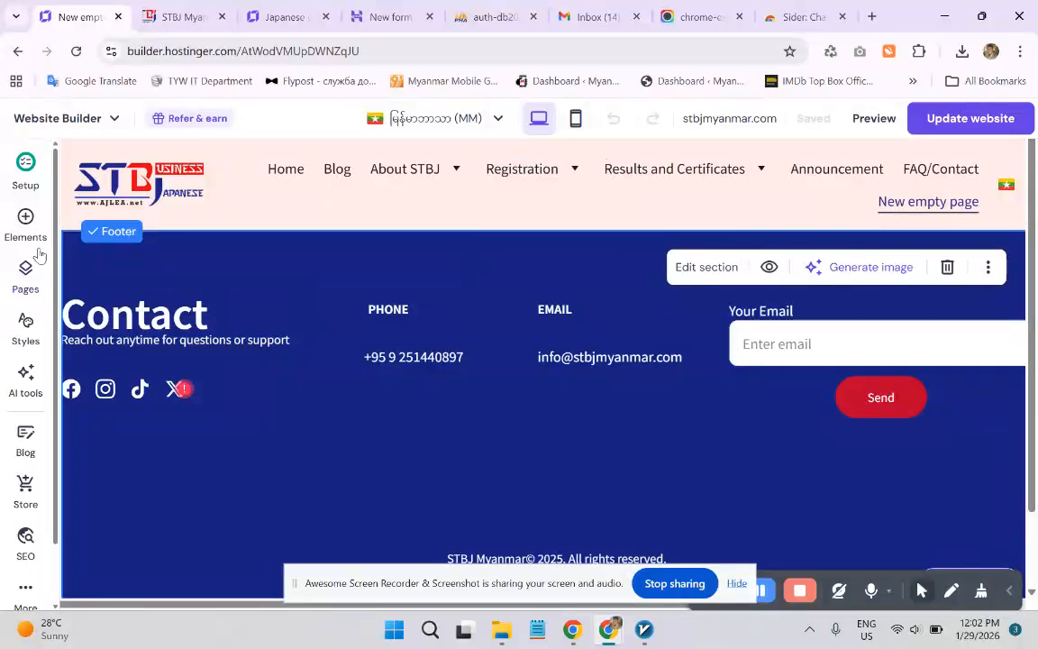
- Move the new empty page up the navigation and nest it under Results and Certificates, directly below Sample Test
click(22, 272)
scroll(262, 510, down, 6)
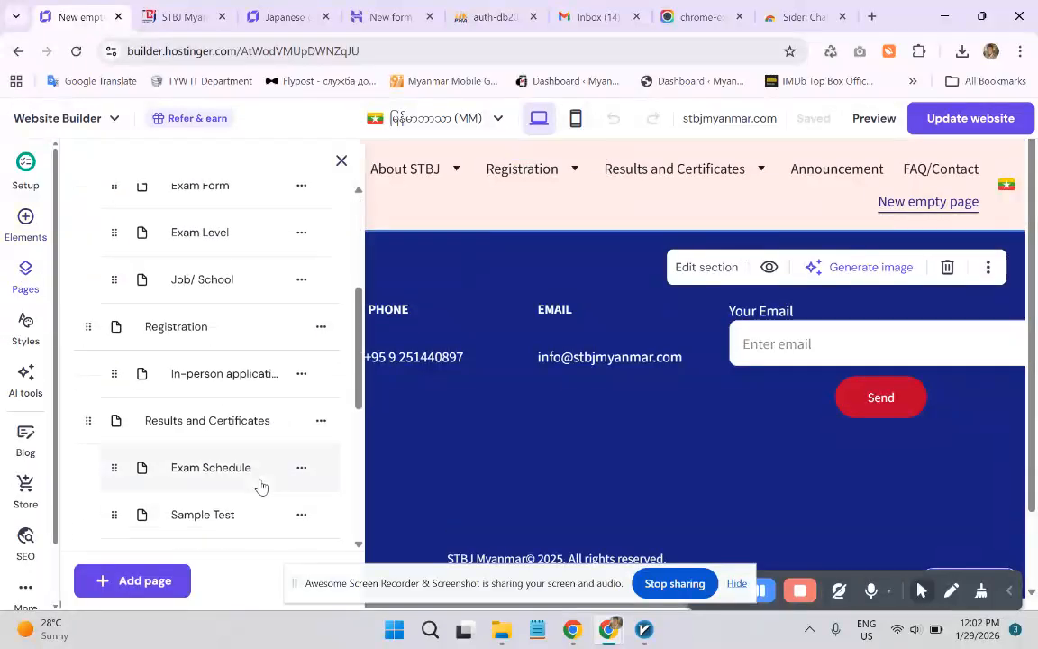
click(320, 359)
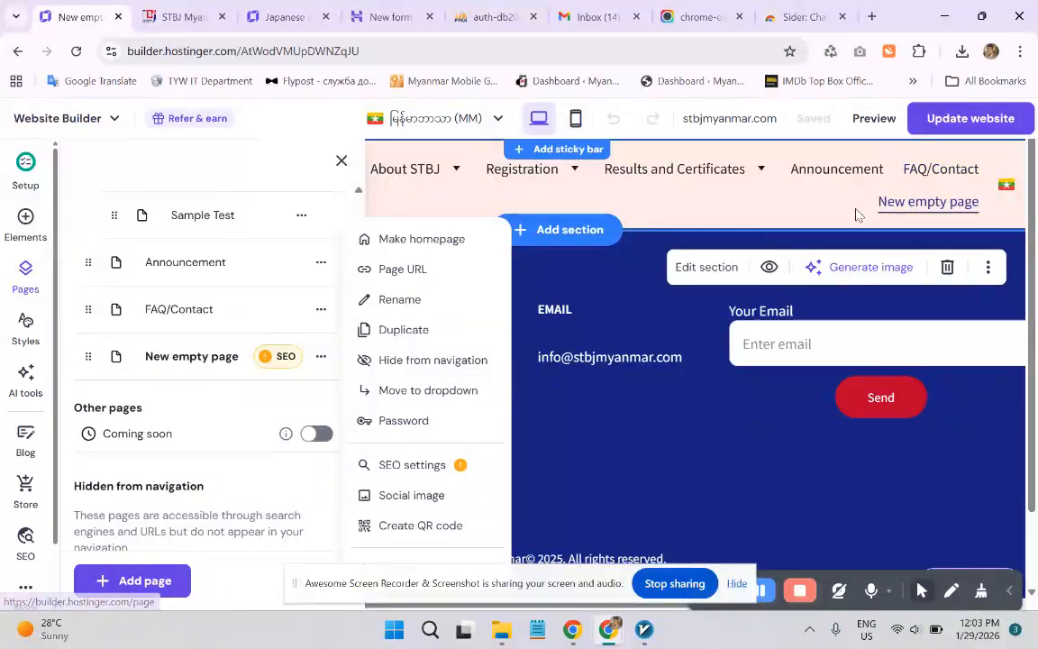
mouse_move(753, 171)
scroll(144, 311, up, 3)
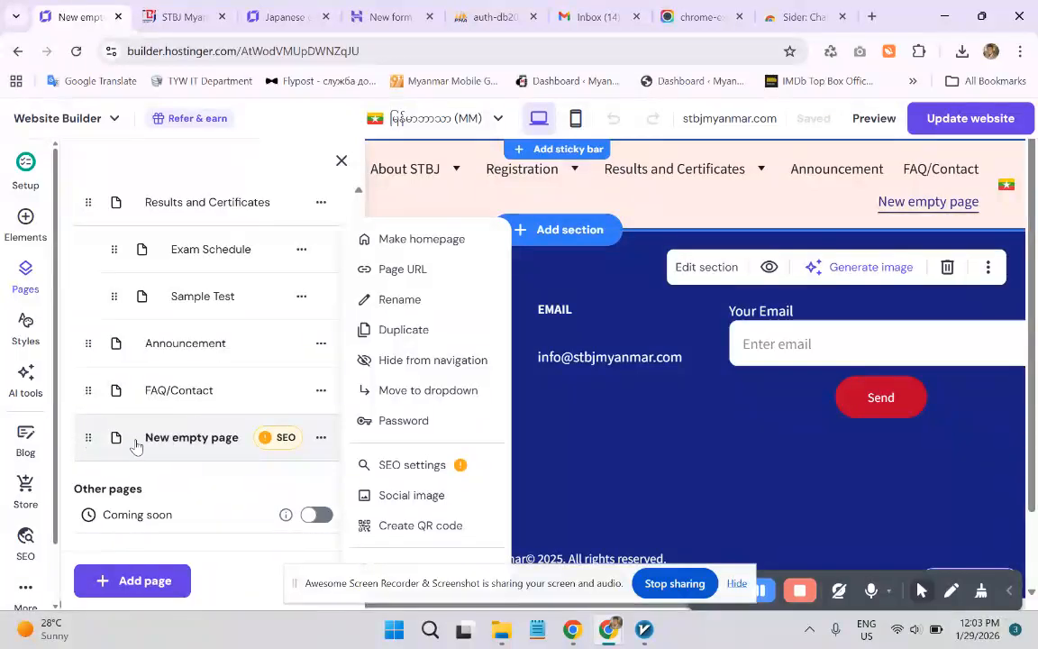
mouse_move(189, 439)
mouse_down()
mouse_move(167, 441)
mouse_move(184, 447)
mouse_up()
drag(87, 437, 83, 322)
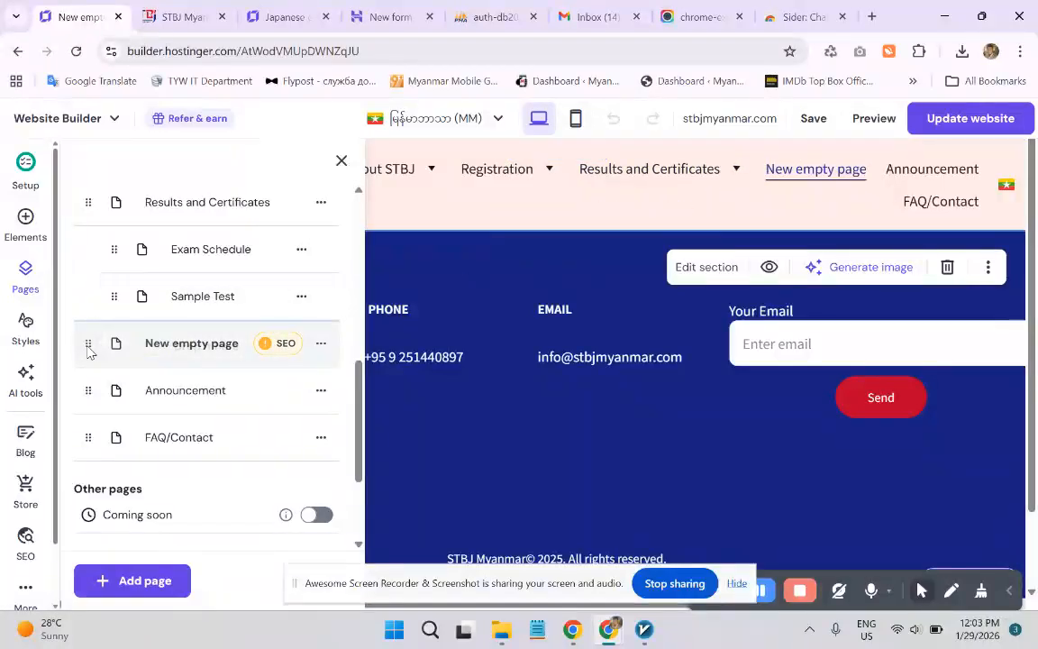
drag(89, 350, 135, 359)
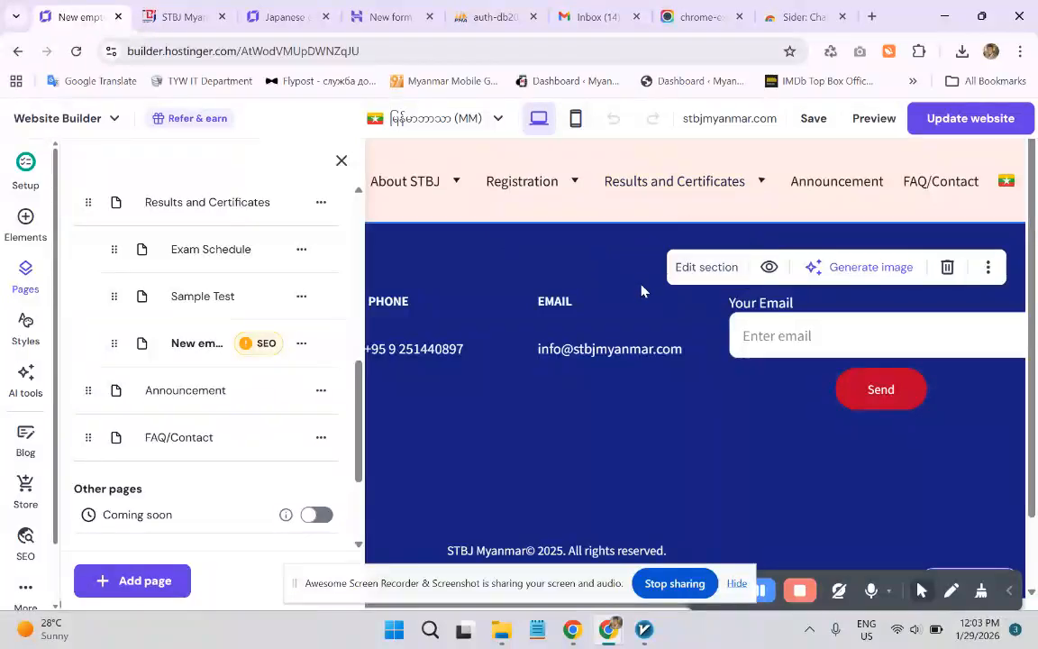
- Rename the new empty page as Exam Result in the navigation and save its page settings
mouse_move(632, 208)
click(300, 343)
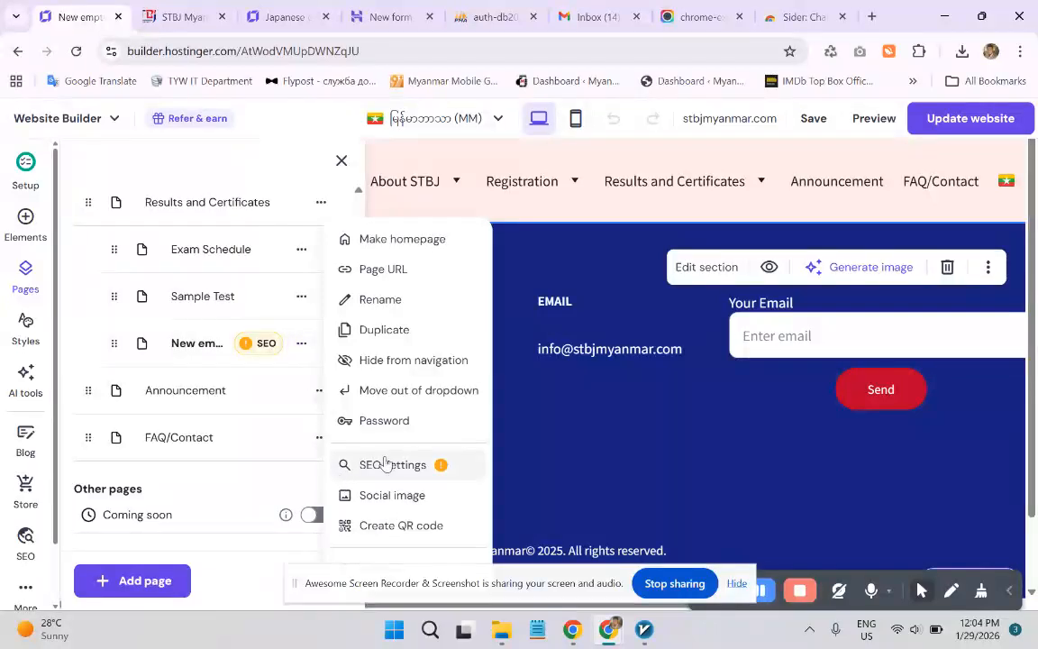
click(392, 301)
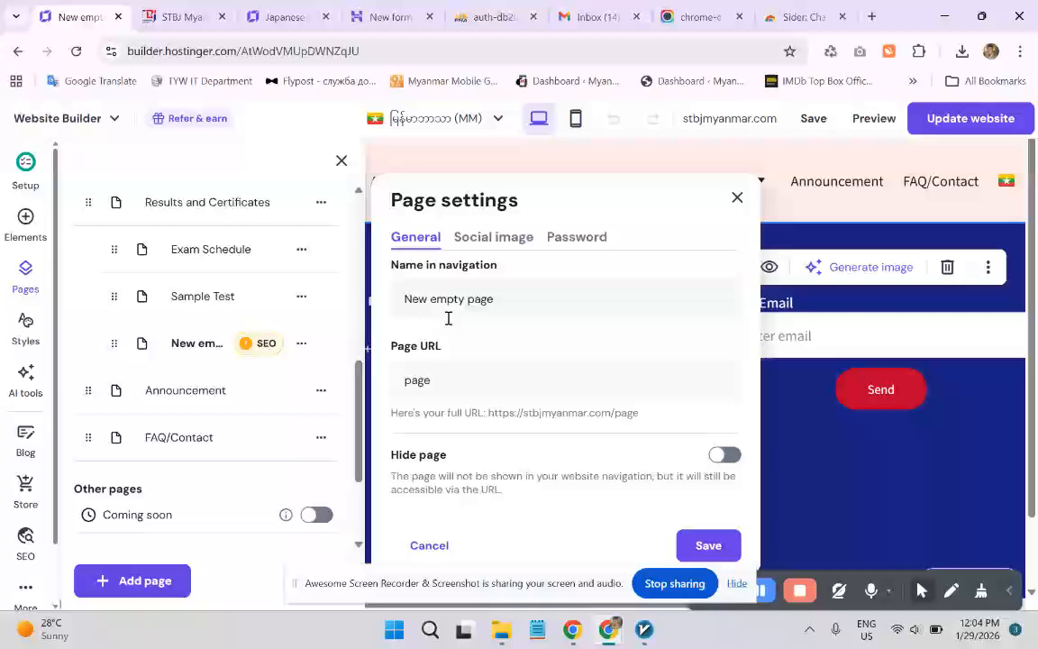
click(468, 298)
triple_click(470, 299)
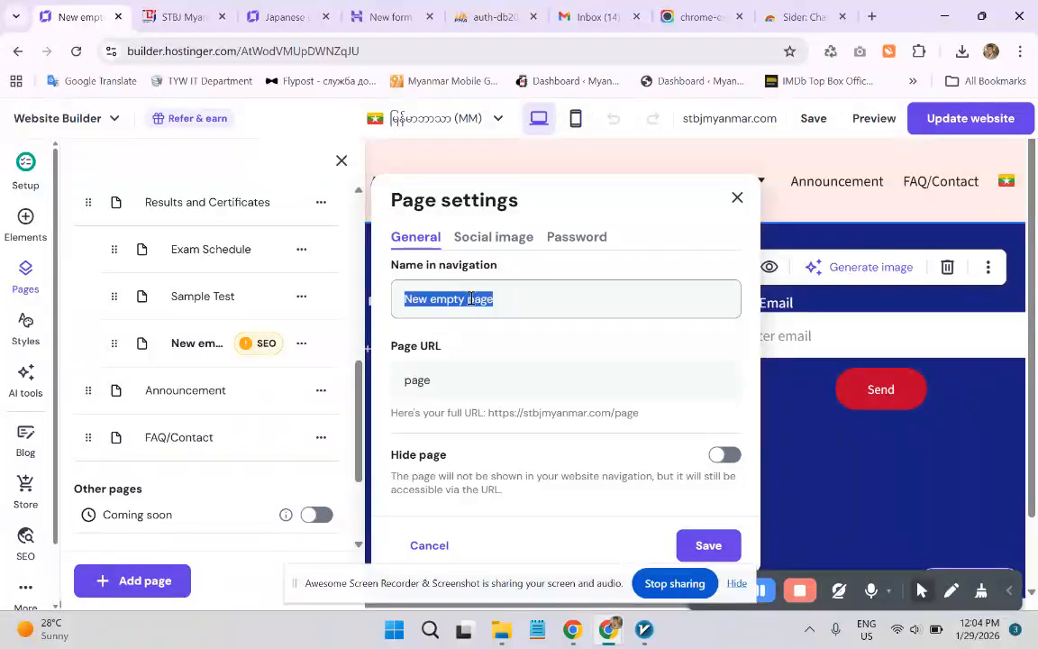
text(Exa)
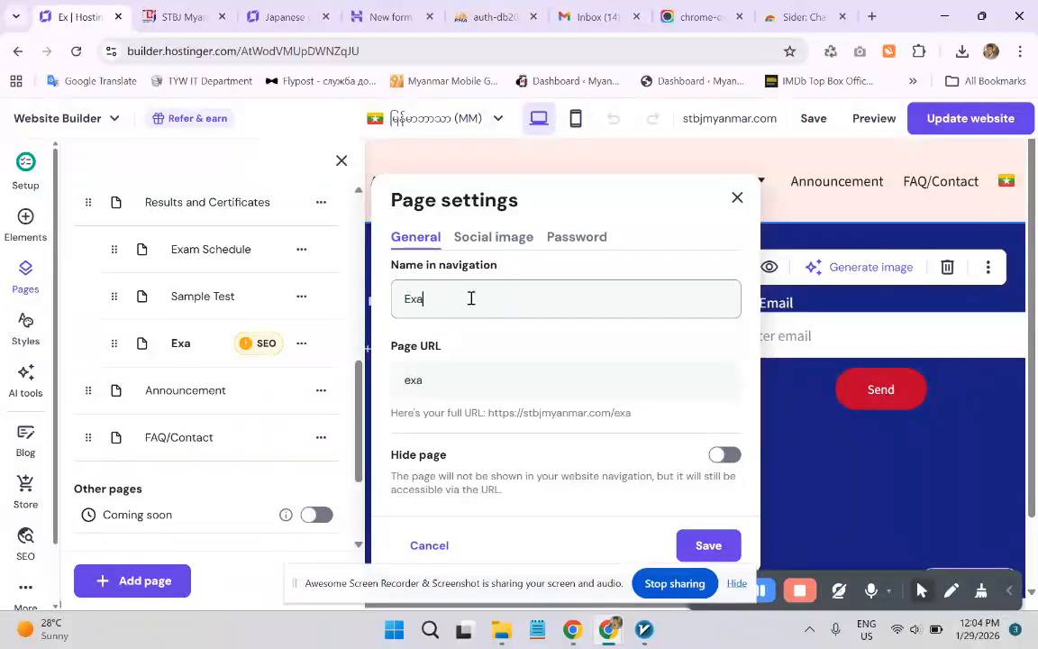
text(m Res)
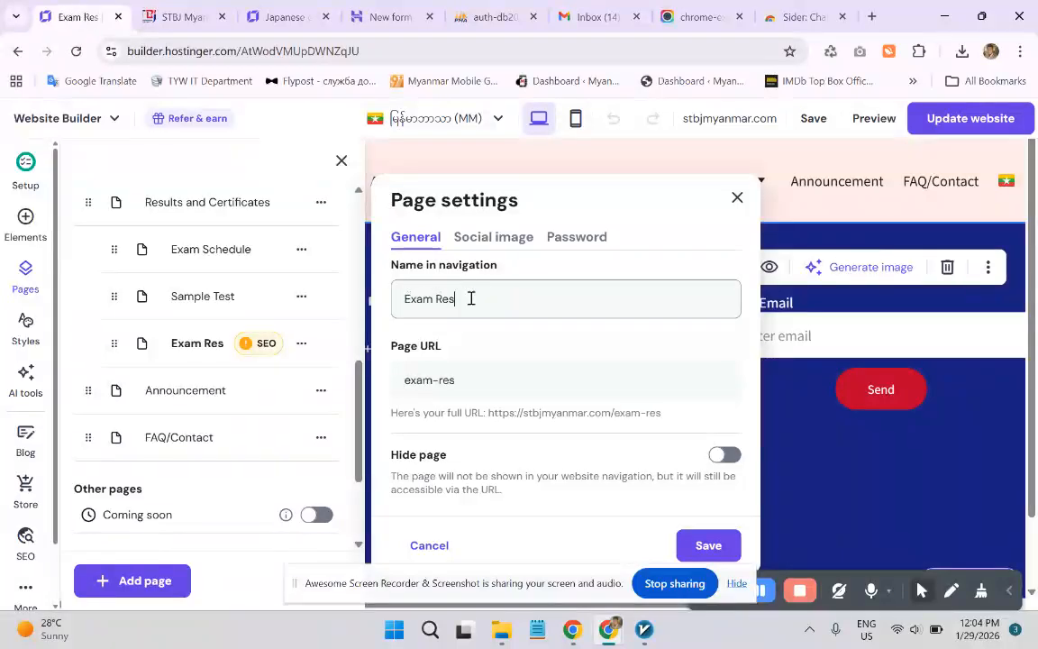
text(ult)
click(711, 546)
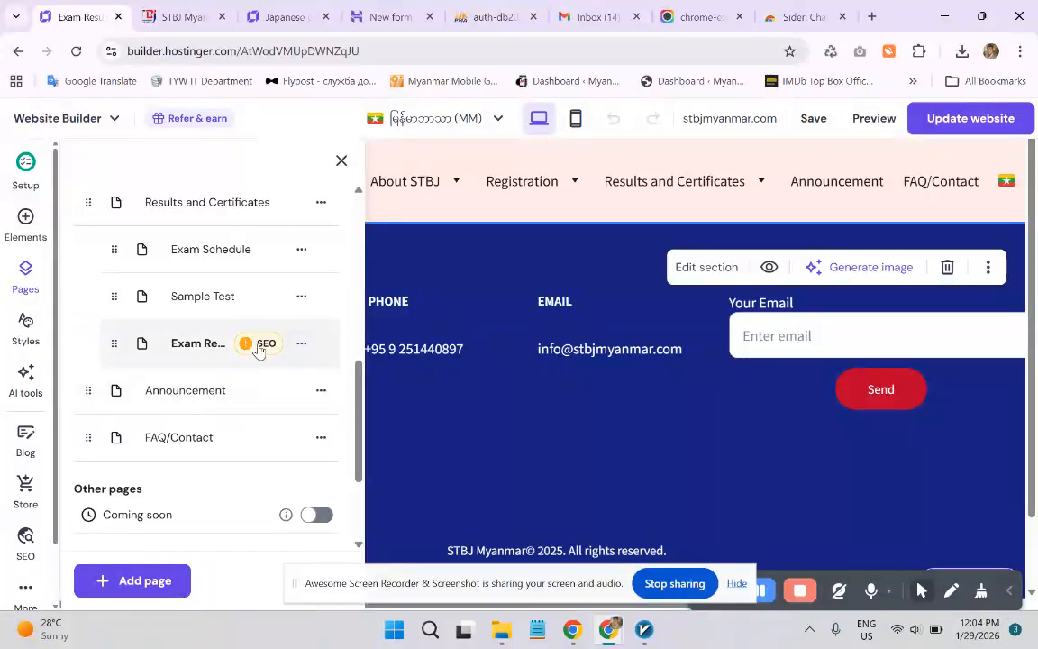
- Add STBJ as a focus keyword in the SEO settings of the Exam Result page
click(301, 345)
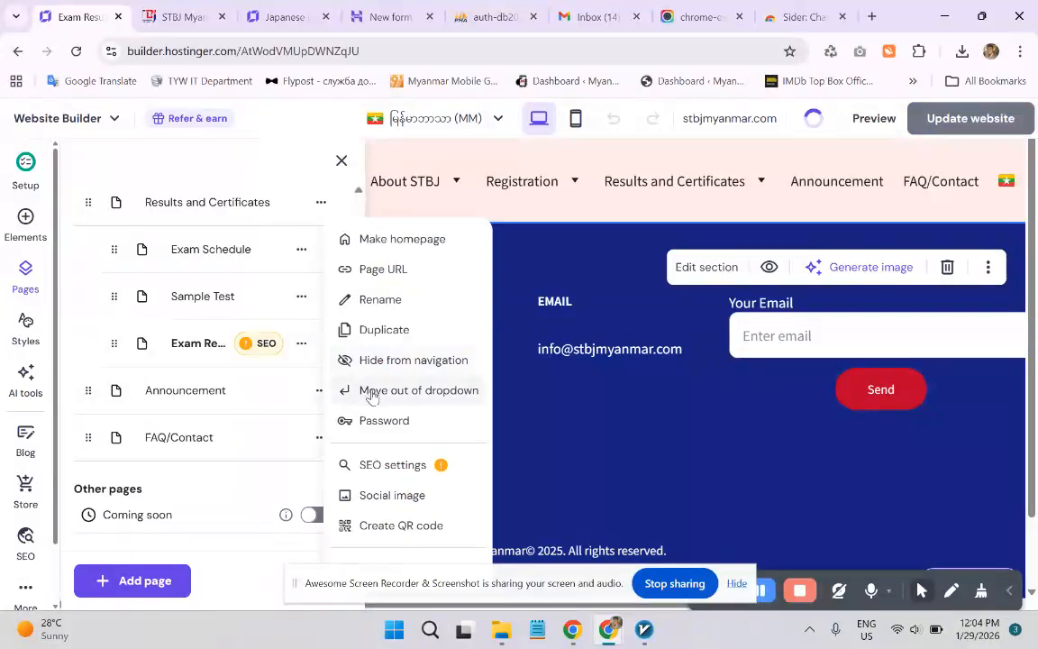
click(385, 472)
scroll(399, 367, down, 2)
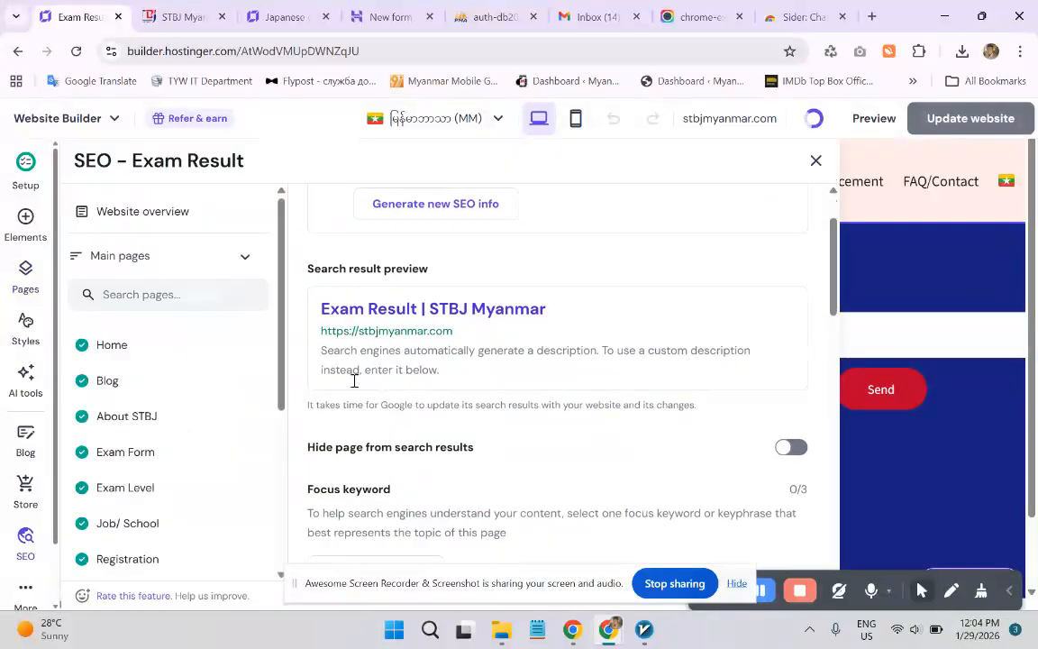
scroll(231, 421, down, 3)
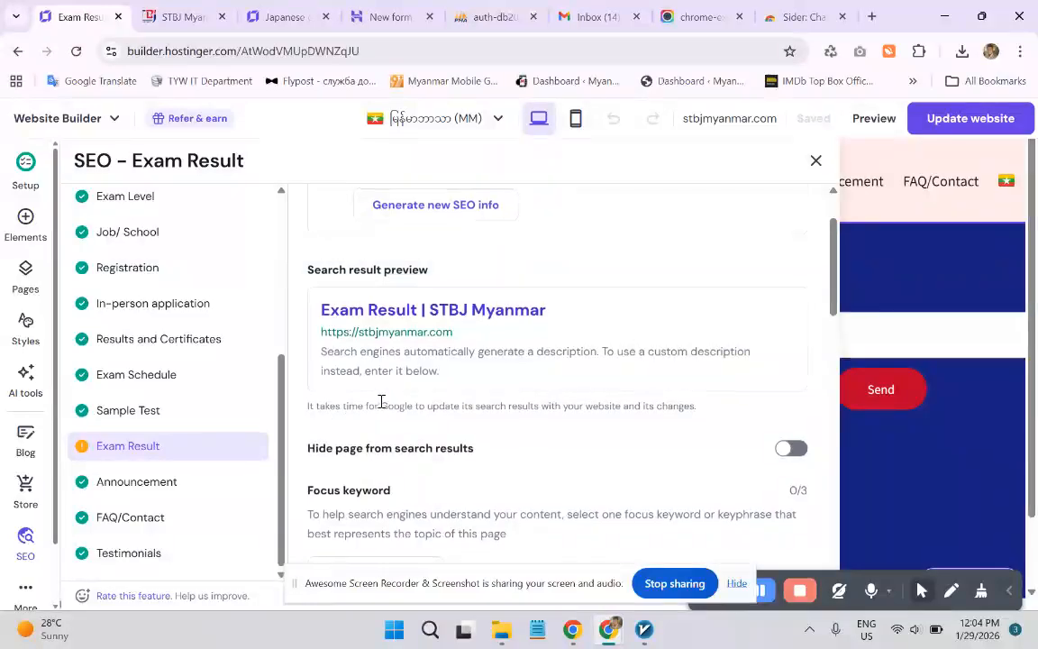
scroll(387, 389, up, 2)
scroll(434, 370, down, 5)
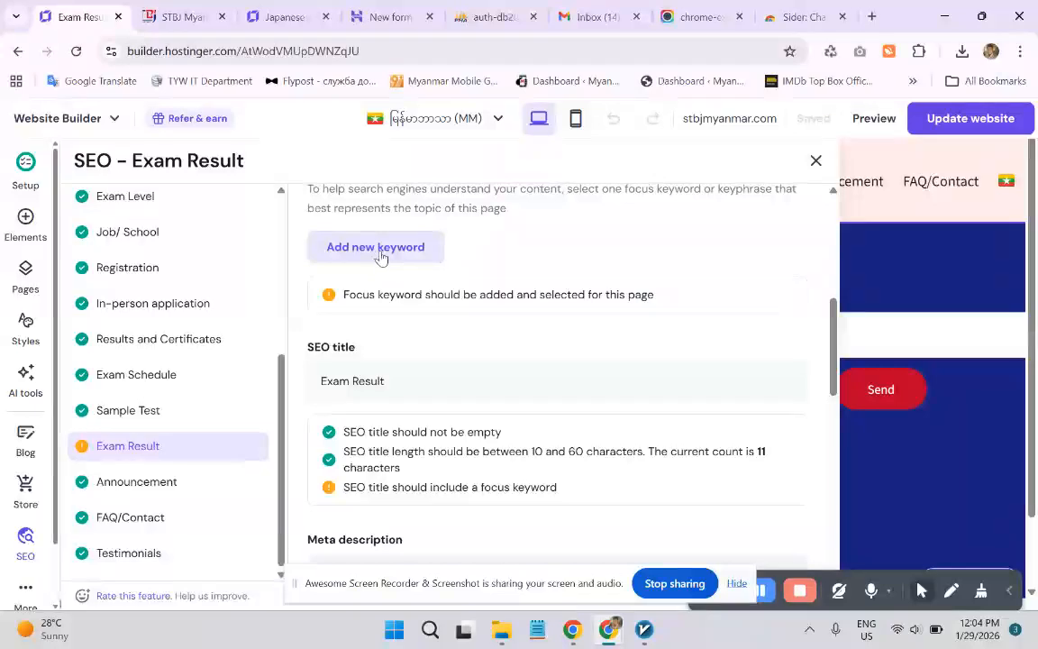
click(382, 257)
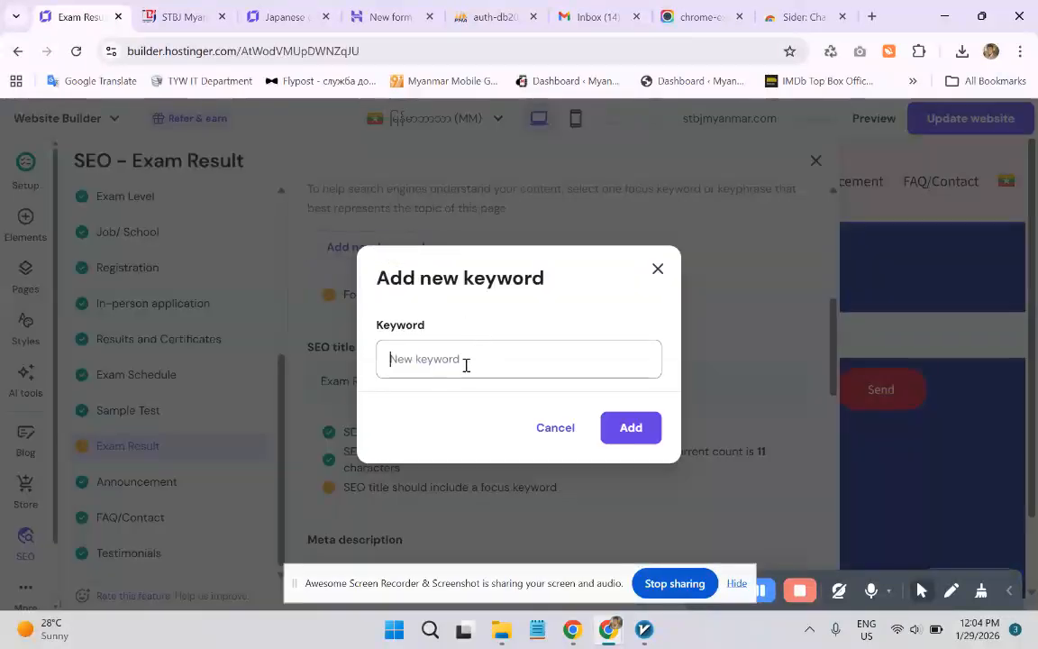
text(STBJ)
click(630, 431)
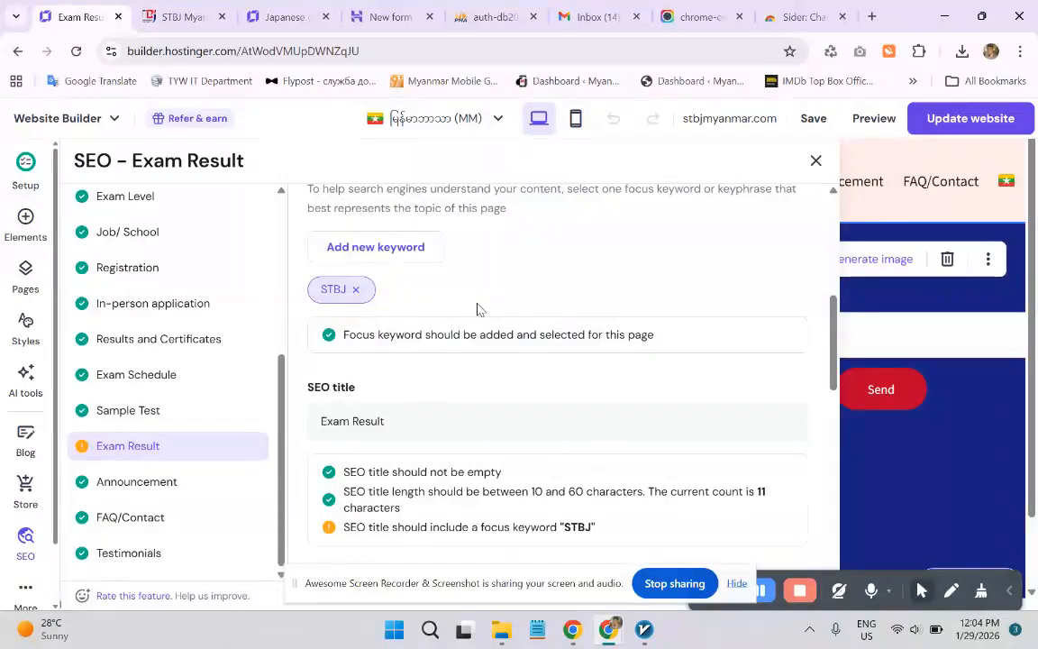
- Set the SEO title of the Exam Result page to "STBJ Exam Result"
scroll(477, 309, down, 2)
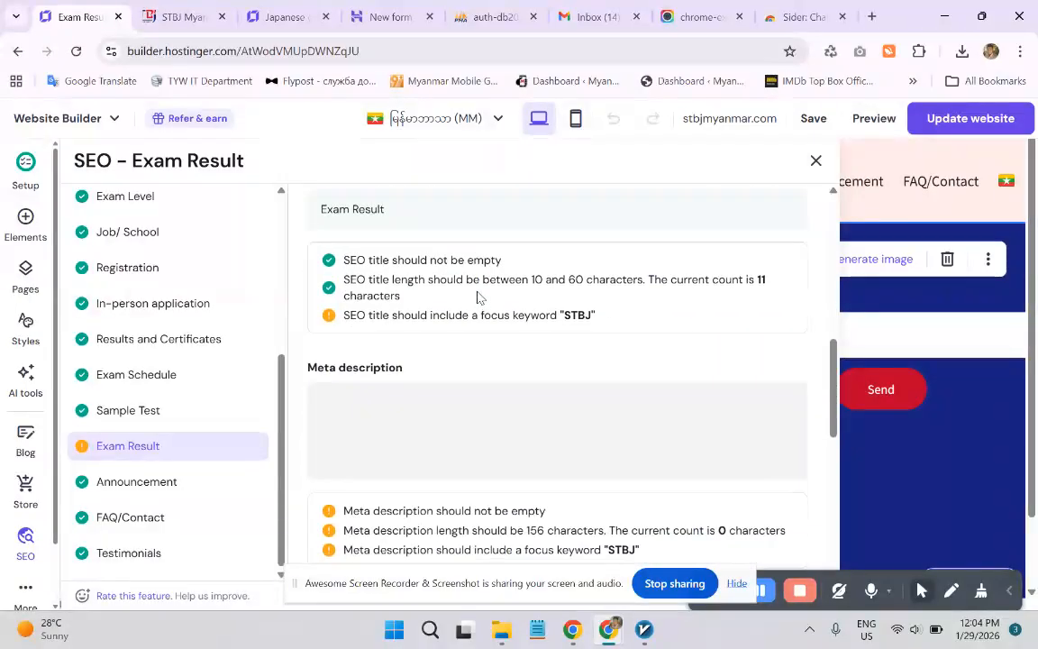
scroll(378, 324, up, 1)
click(329, 289)
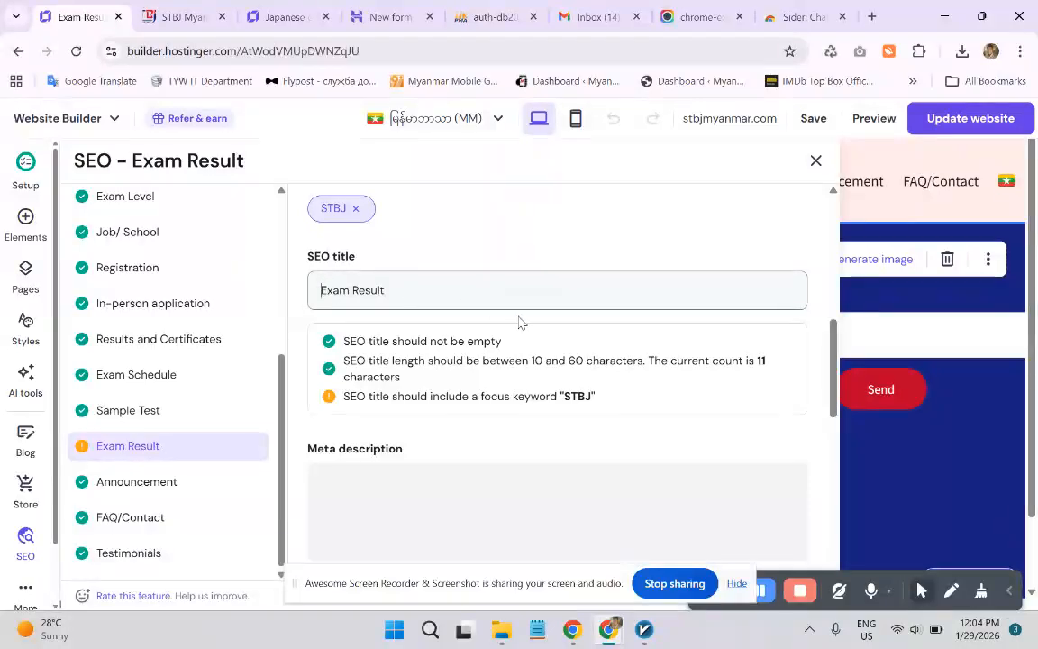
text(STBJ)
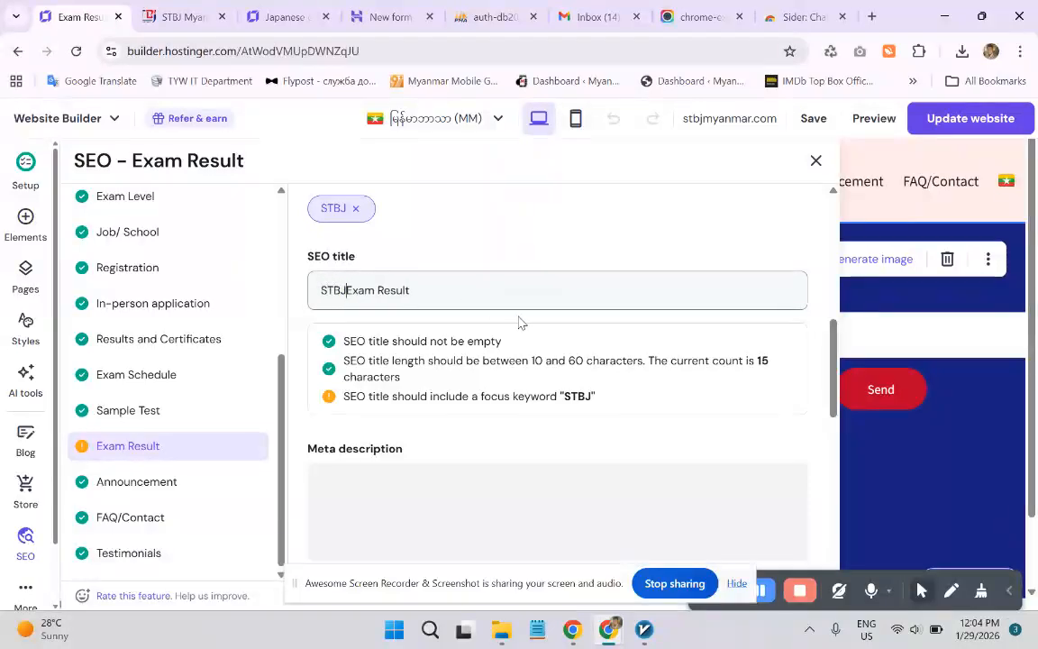
- Copy the meta description from the Sample Test page's SEO settings into the Exam Result page's meta description
scroll(492, 347, down, 1)
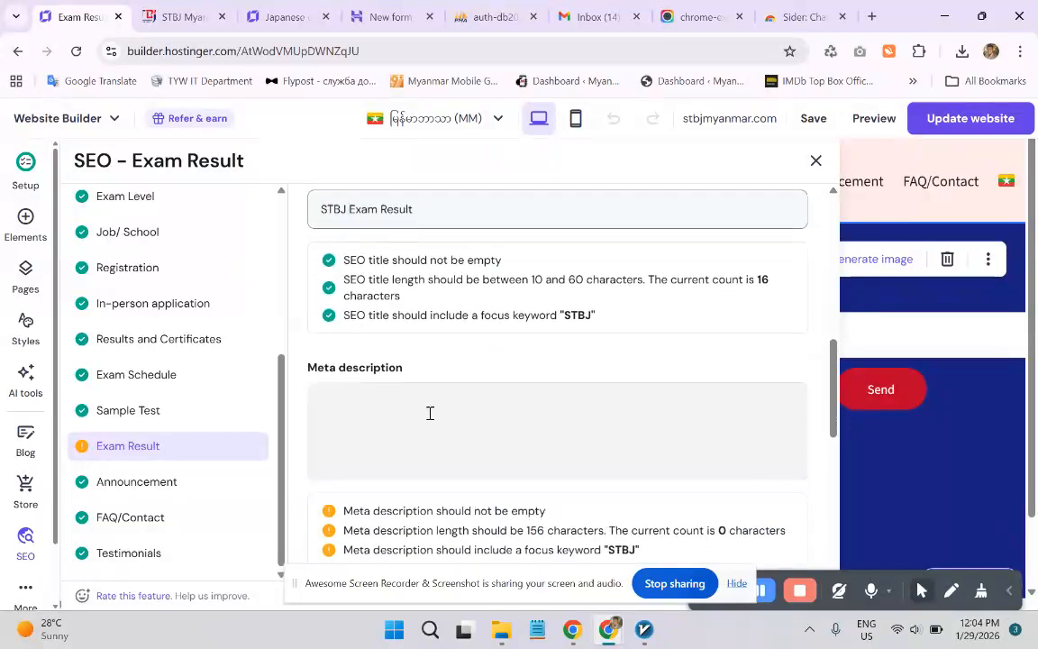
click(430, 410)
scroll(424, 418, down, 1)
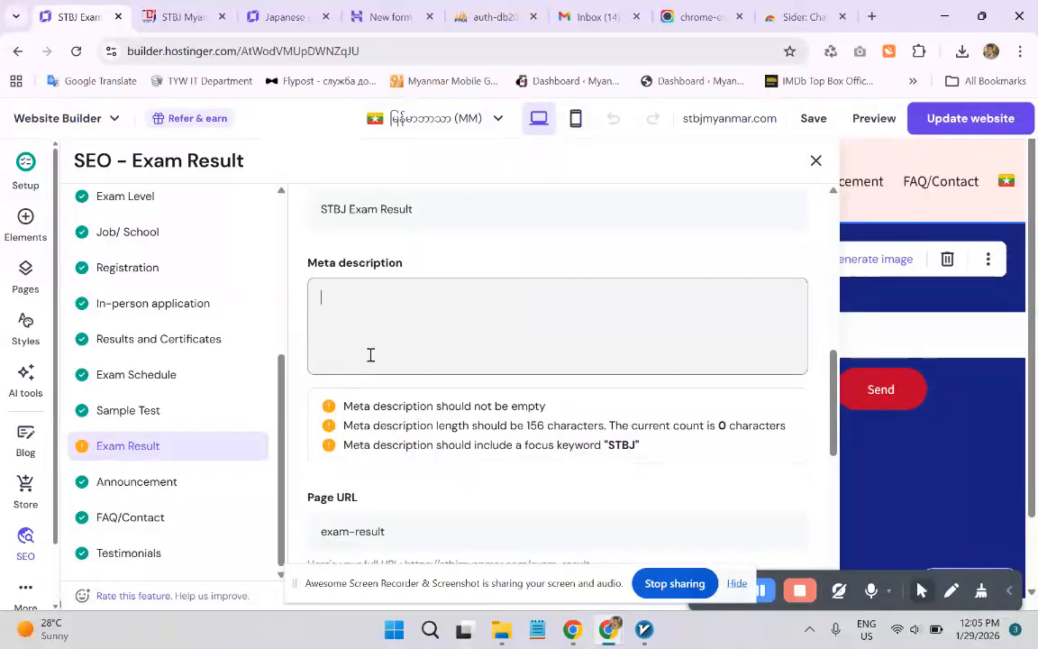
click(144, 412)
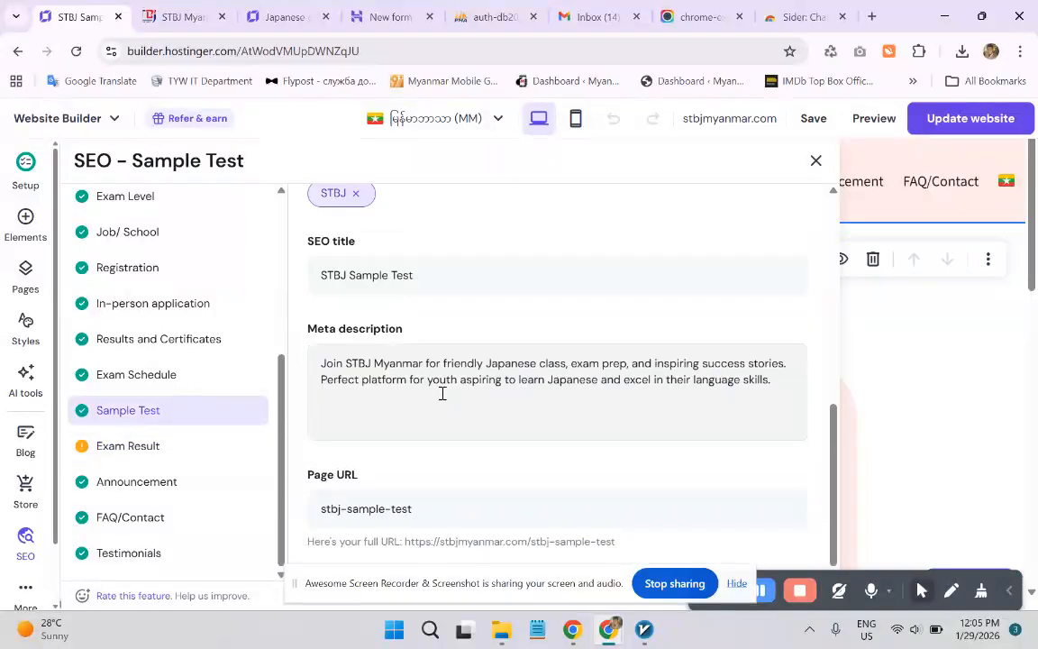
triple_click(508, 378)
key(ctrl+c)
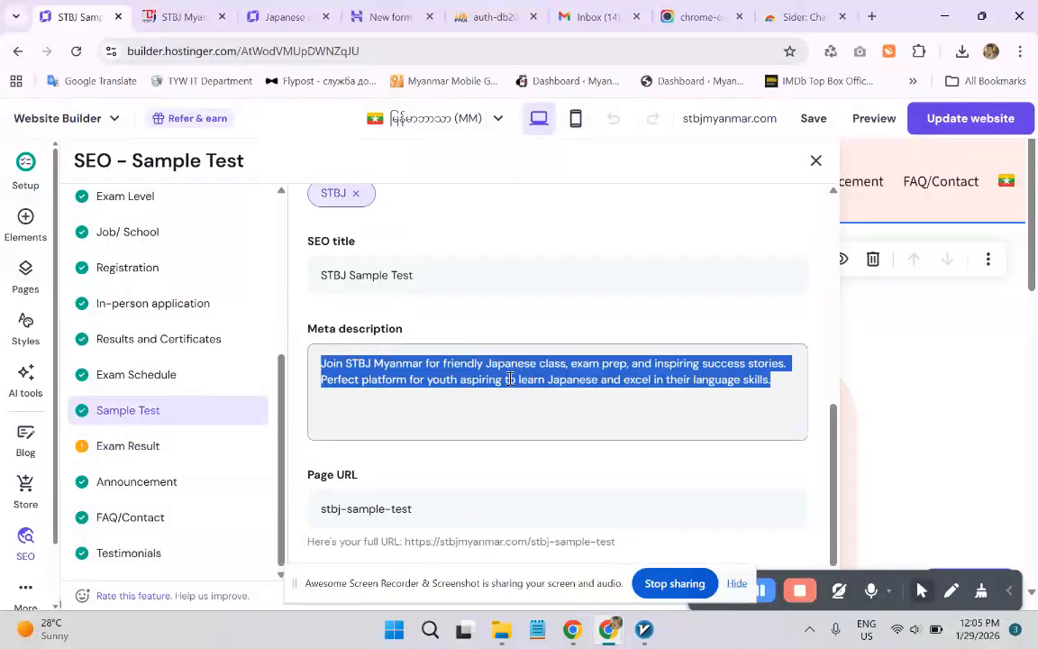
click(143, 448)
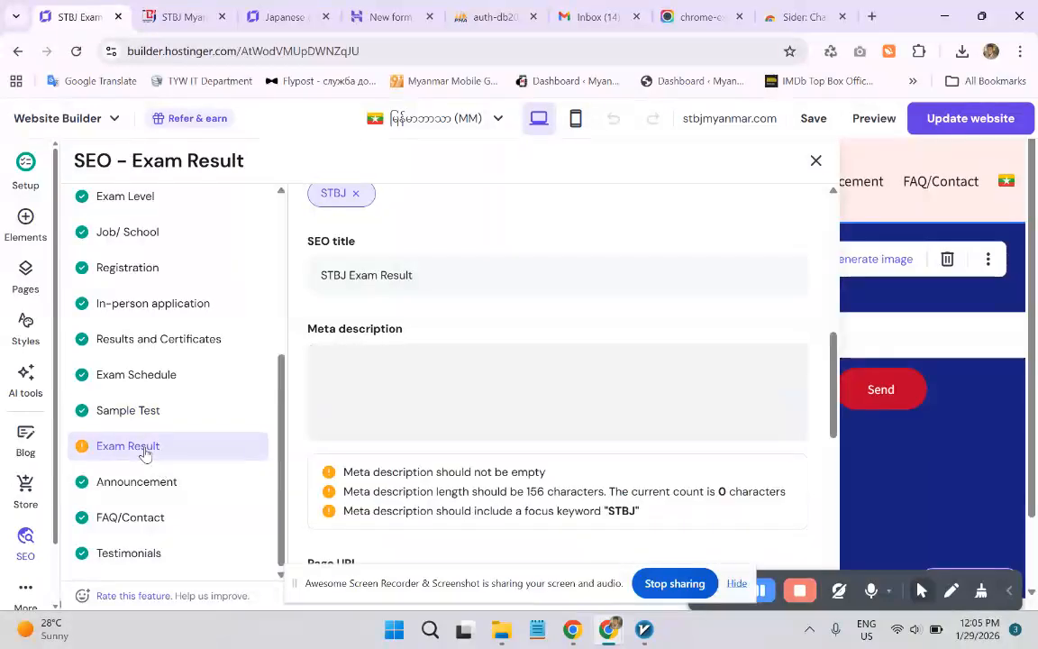
click(435, 397)
key(ctrl+v)
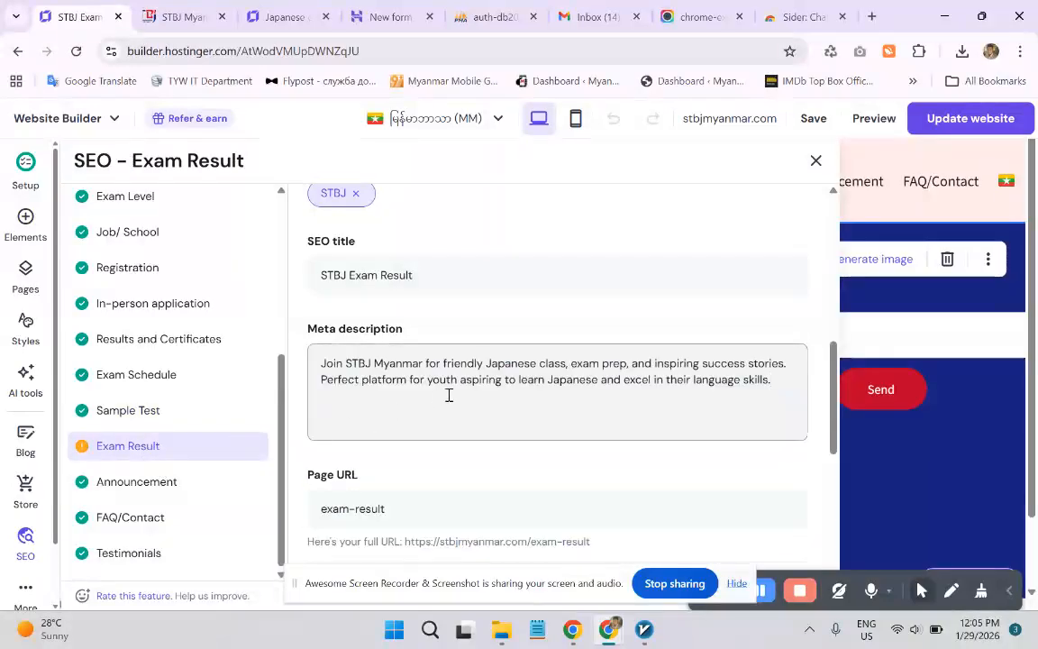
- Change the Exam Result page URL to stbj-exam-result, review the H1 heading advice, and close the SEO settings
scroll(449, 394, down, 3)
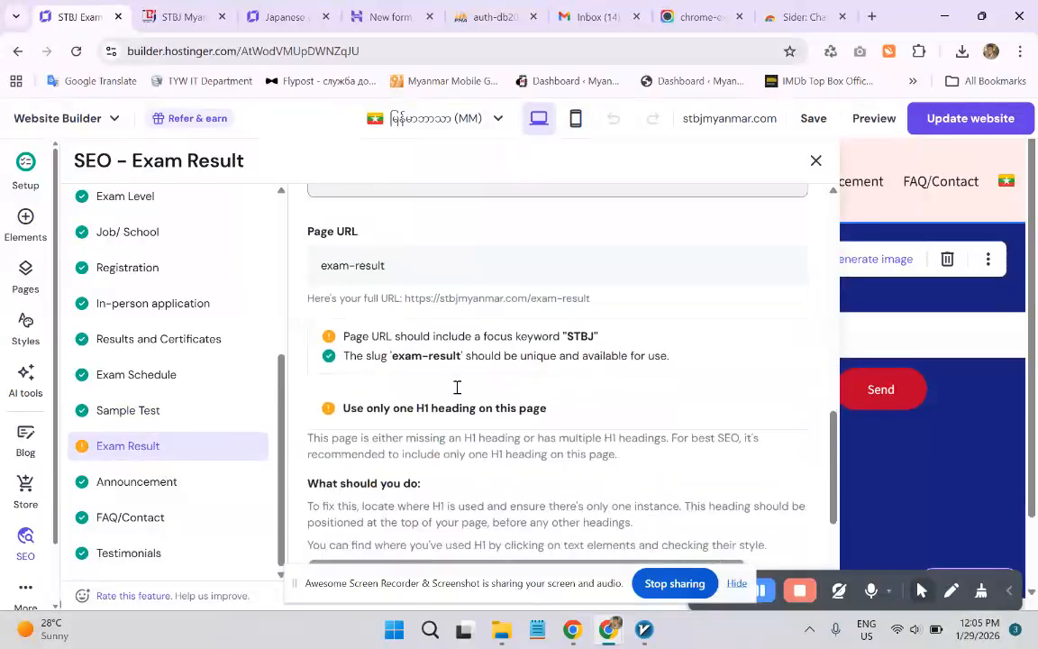
click(321, 266)
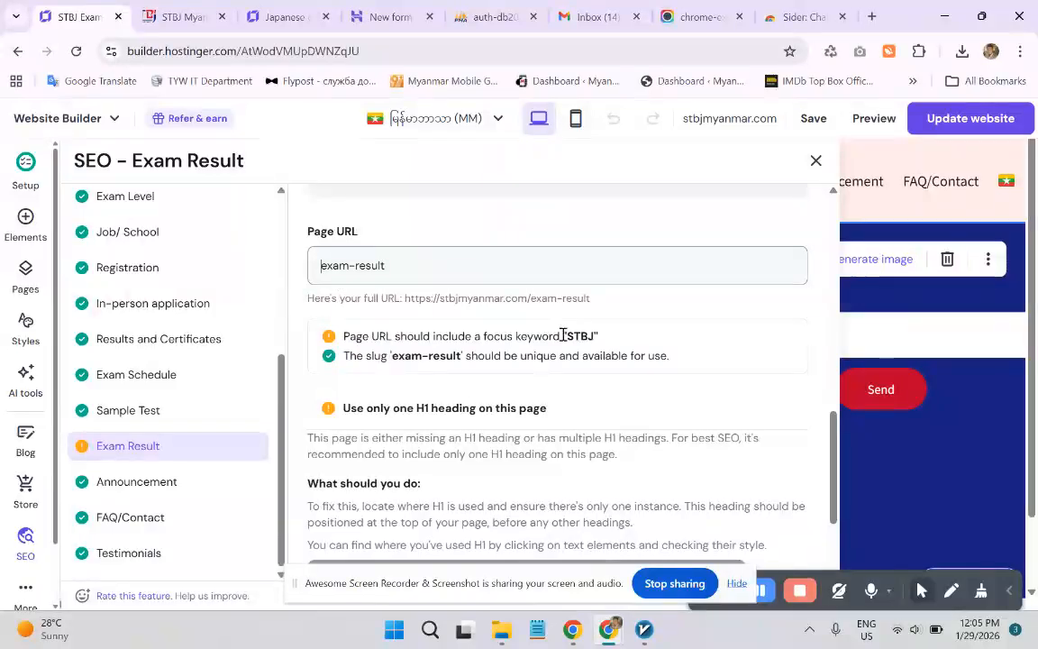
text(stb)
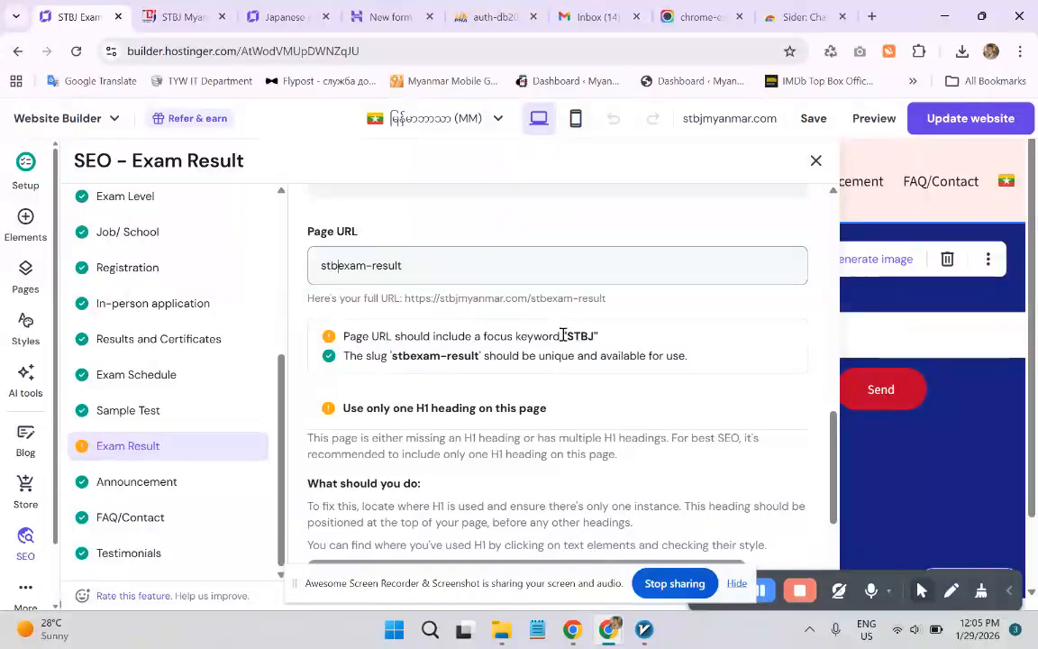
text(j)
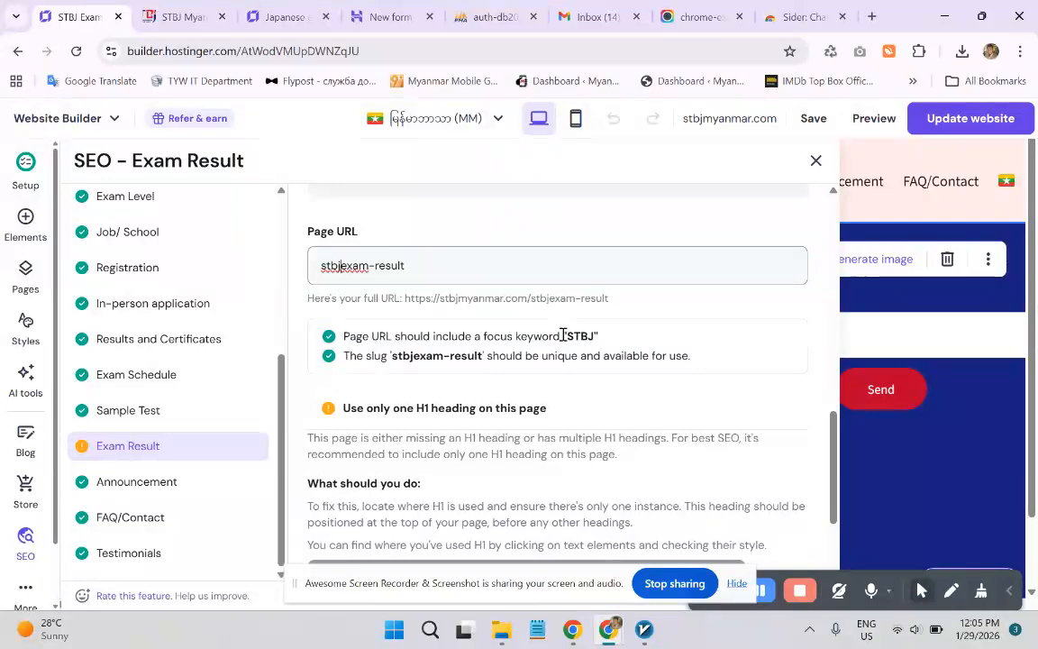
text(-)
scroll(547, 338, down, 2)
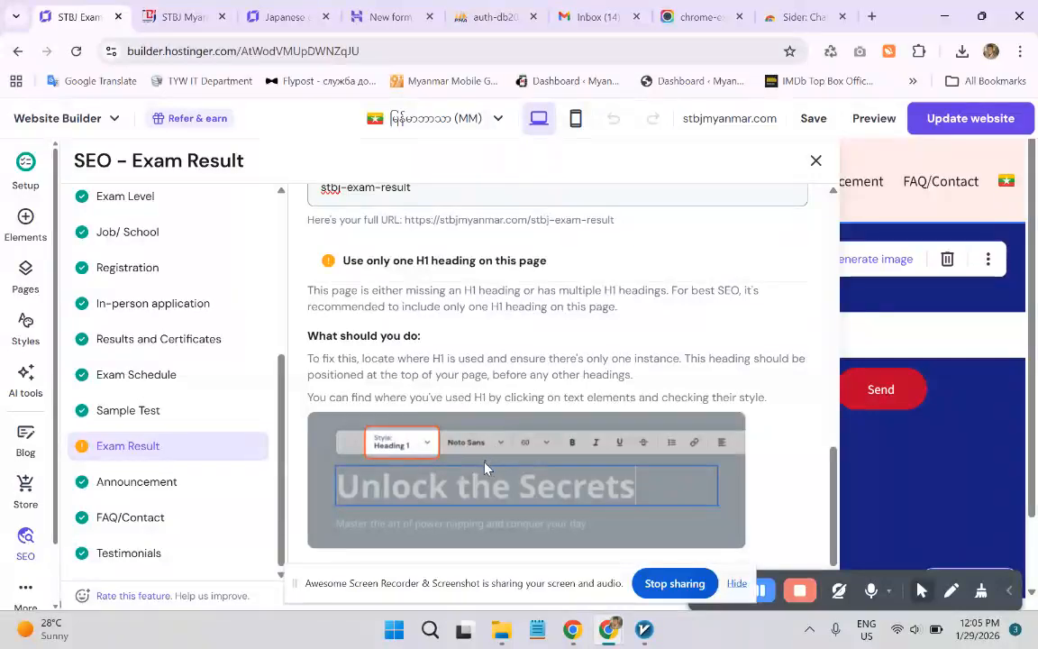
scroll(464, 424, up, 2)
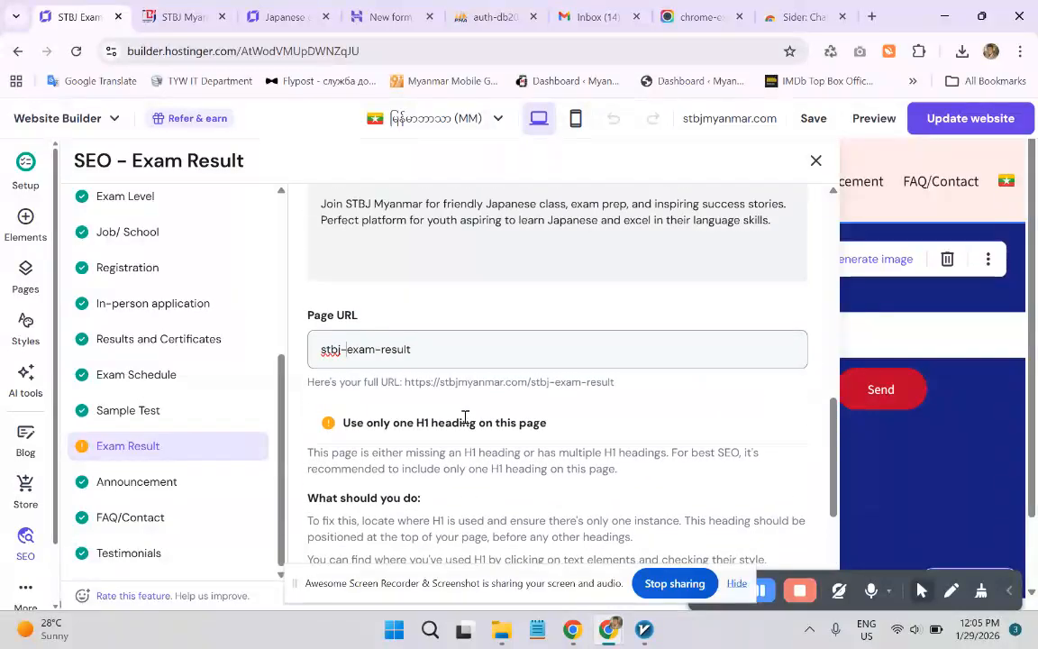
scroll(462, 428, down, 2)
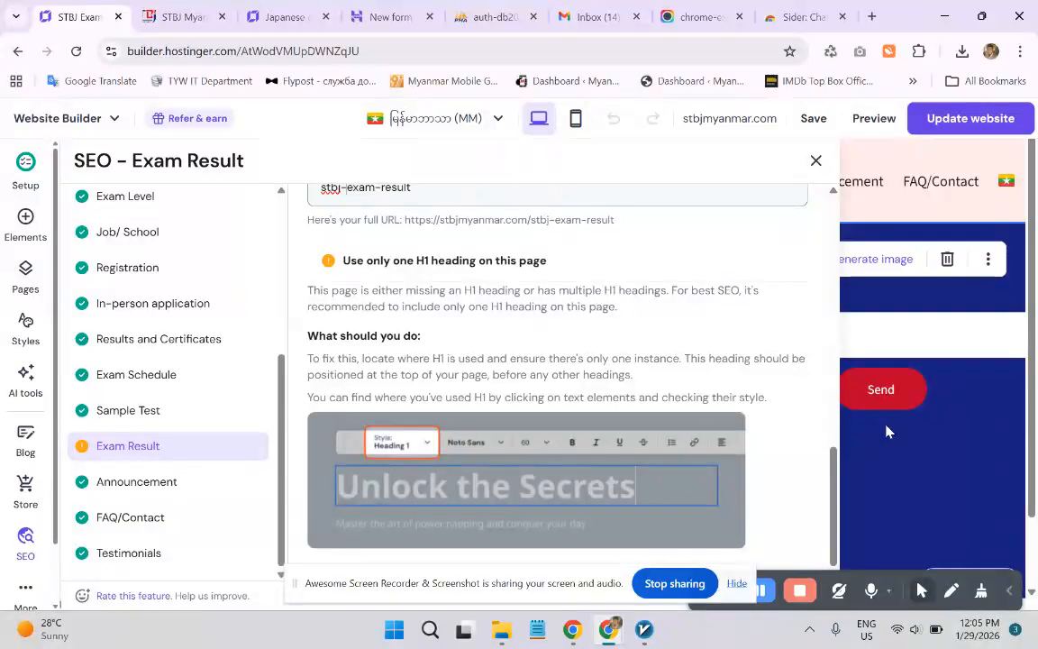
click(923, 461)
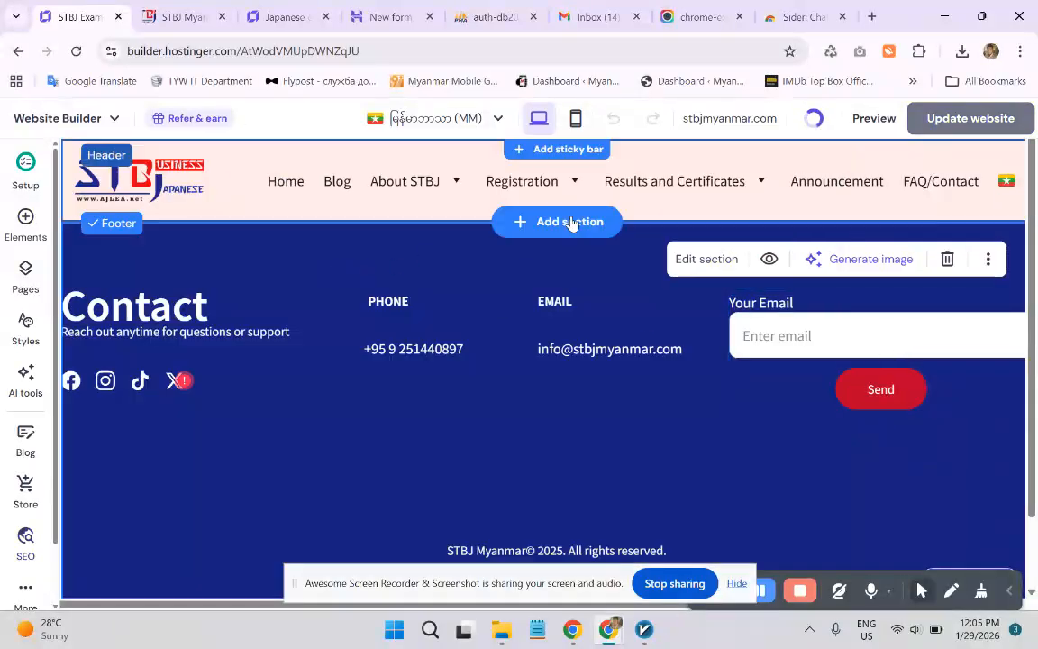
- Add a blank section between the header and footer of the Exam Result page and insert a text element in it
click(558, 226)
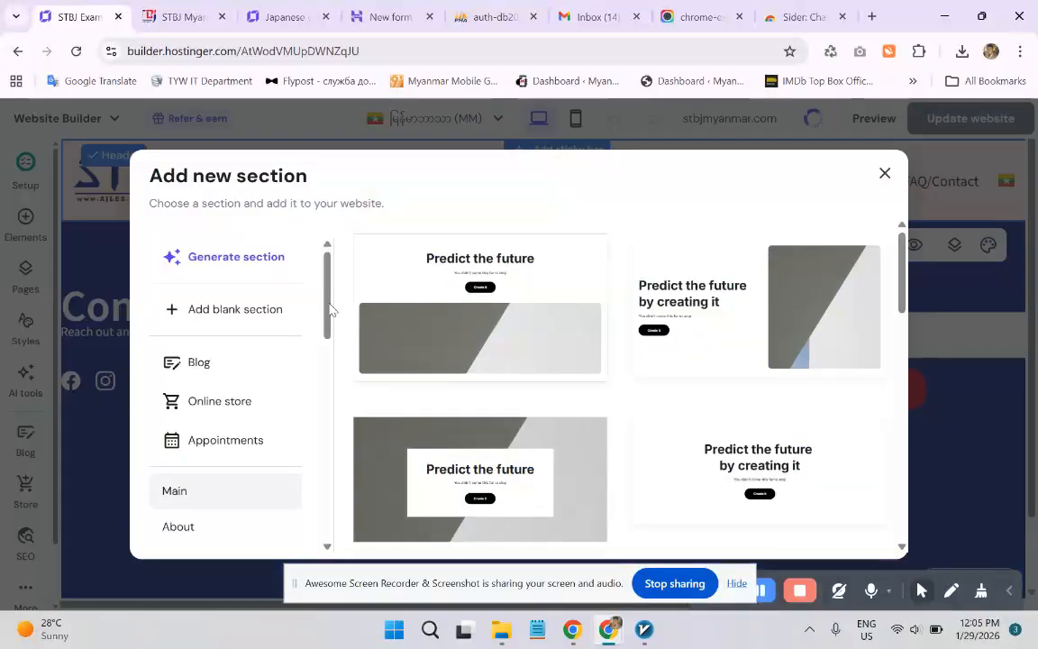
click(264, 308)
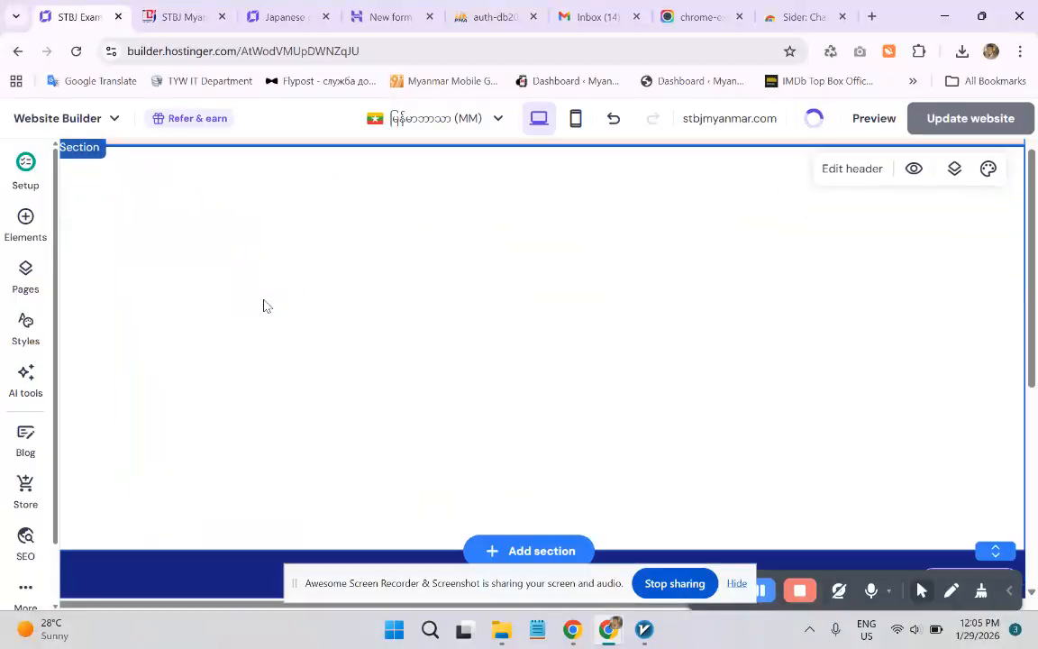
click(21, 222)
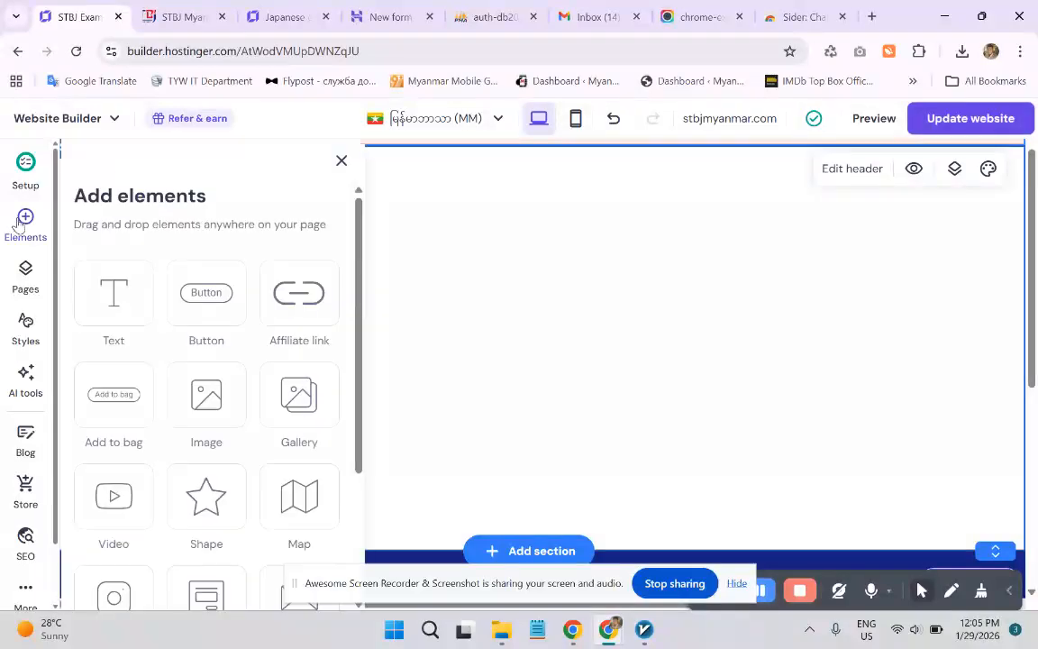
click(111, 291)
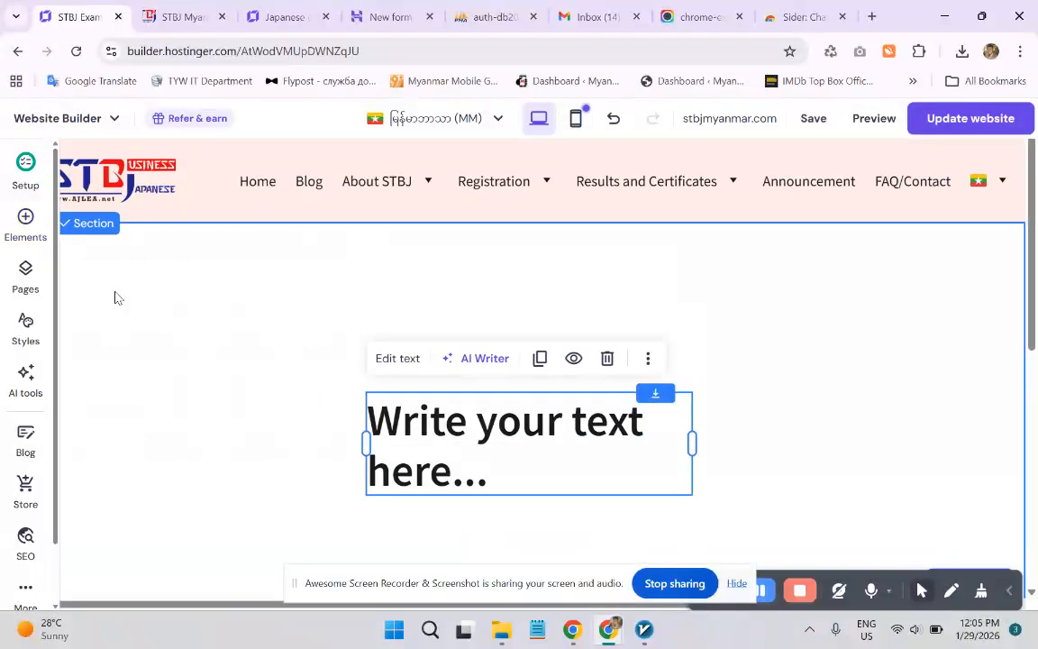
- Replace the placeholder text of the new text element with "Exam Results"
double_click(443, 420)
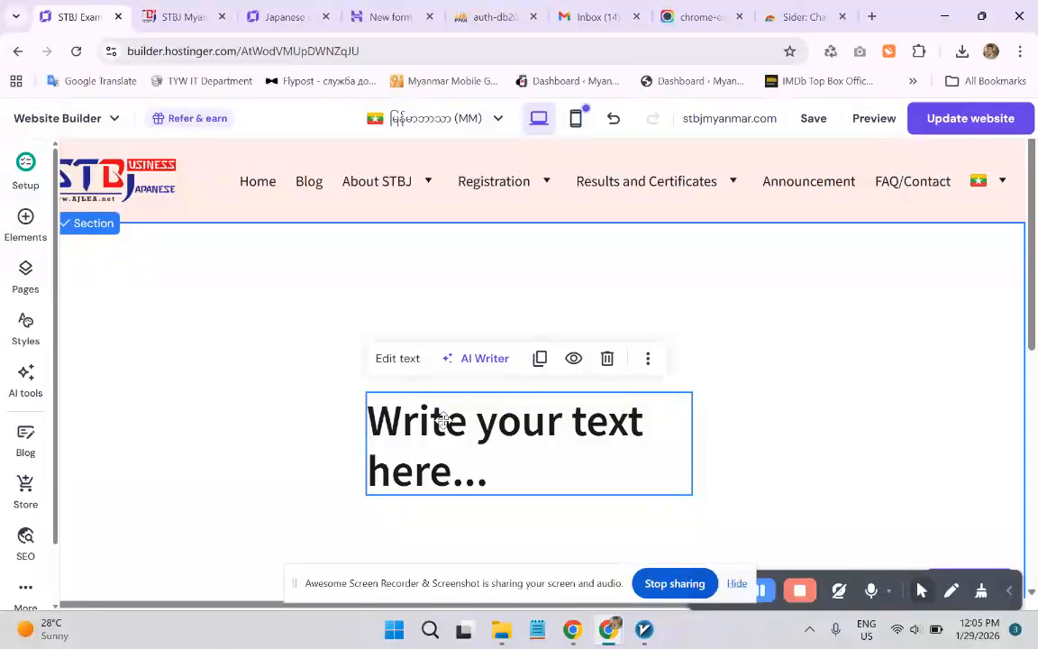
key(ctrl+a)
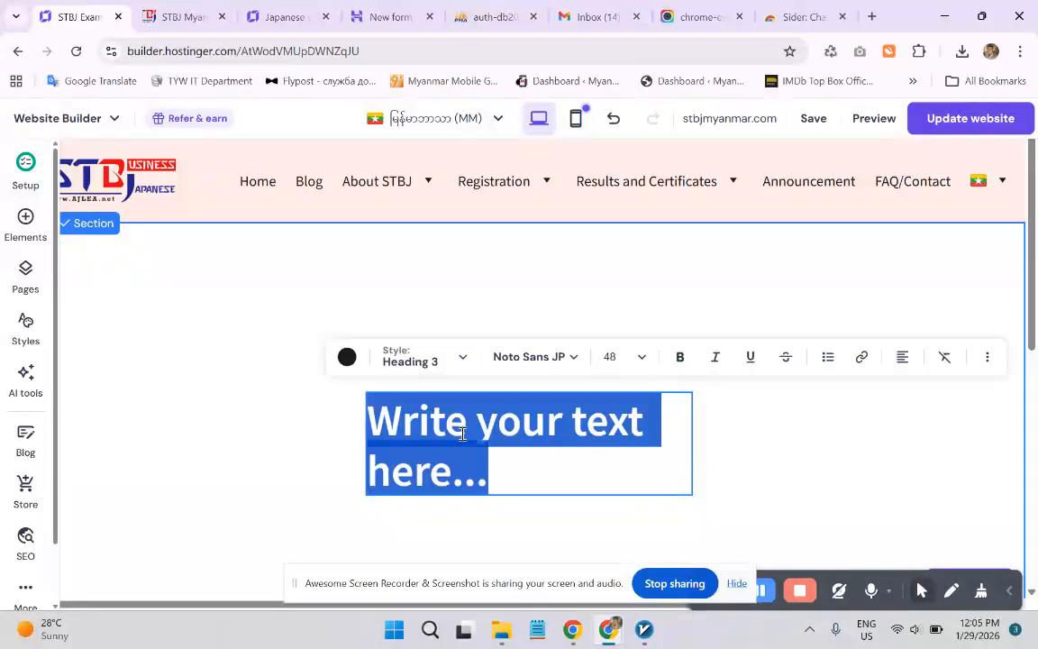
text(Exam Results)
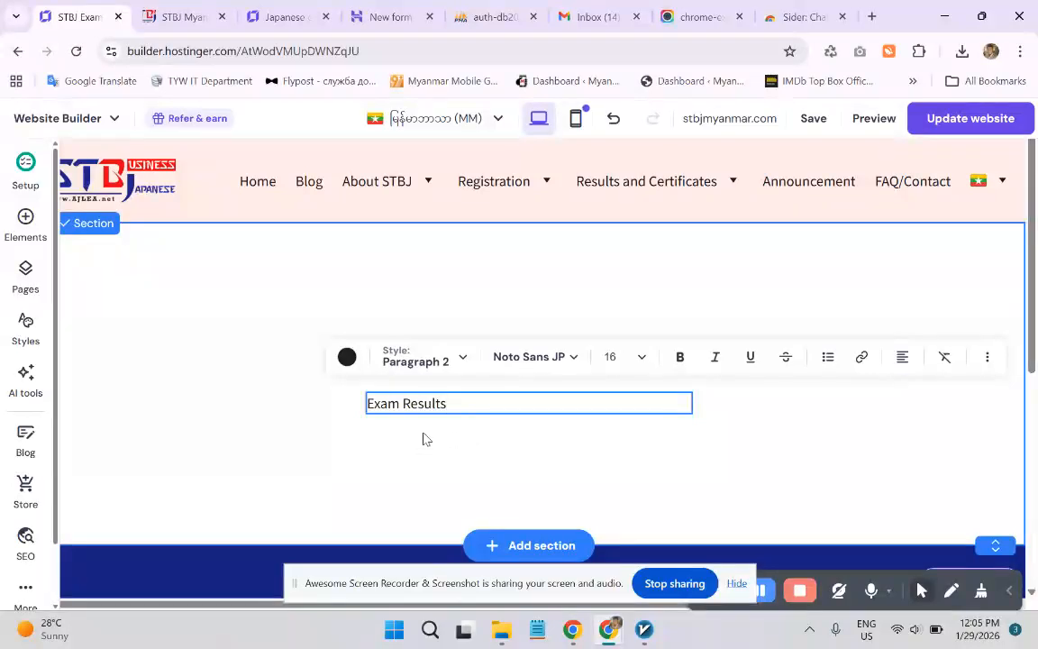
click(423, 433)
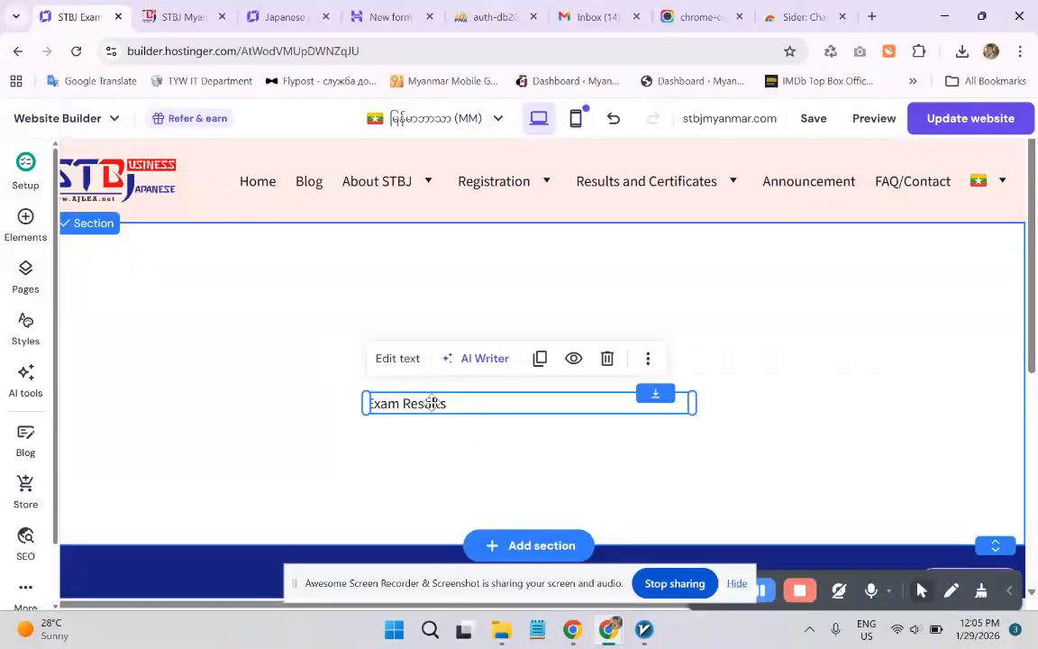
- Apply the Heading 1 style to the Exam Results text and color it dark blue from the website colors
click(397, 358)
click(402, 362)
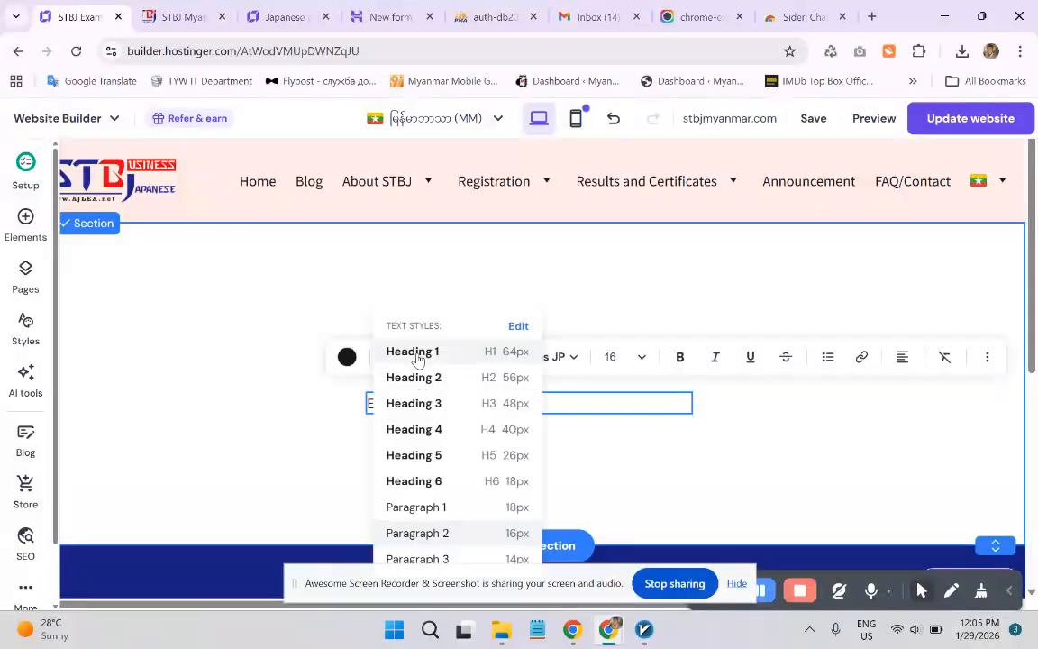
click(416, 353)
click(347, 357)
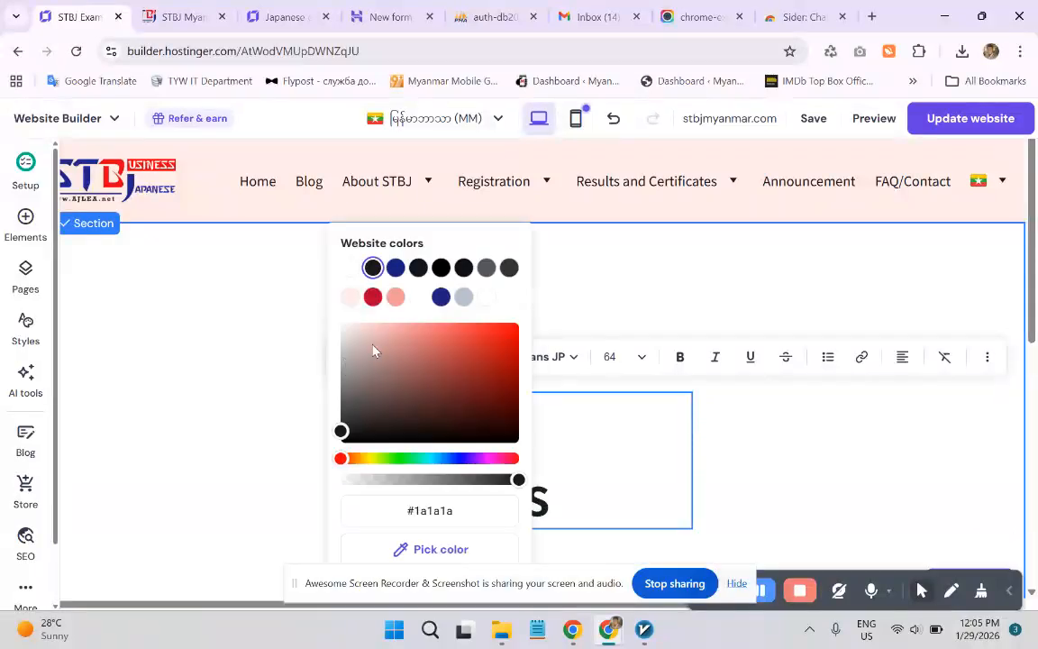
click(395, 267)
- Set the Exam Results heading's font size to 32 and move it to the top center of the blank section
click(622, 358)
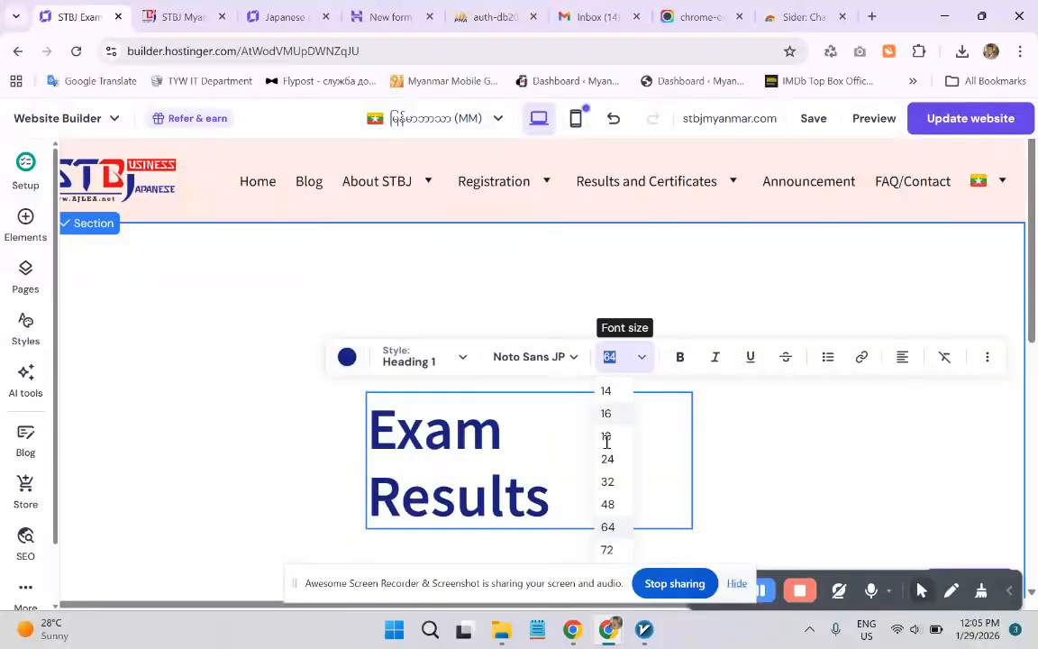
click(607, 502)
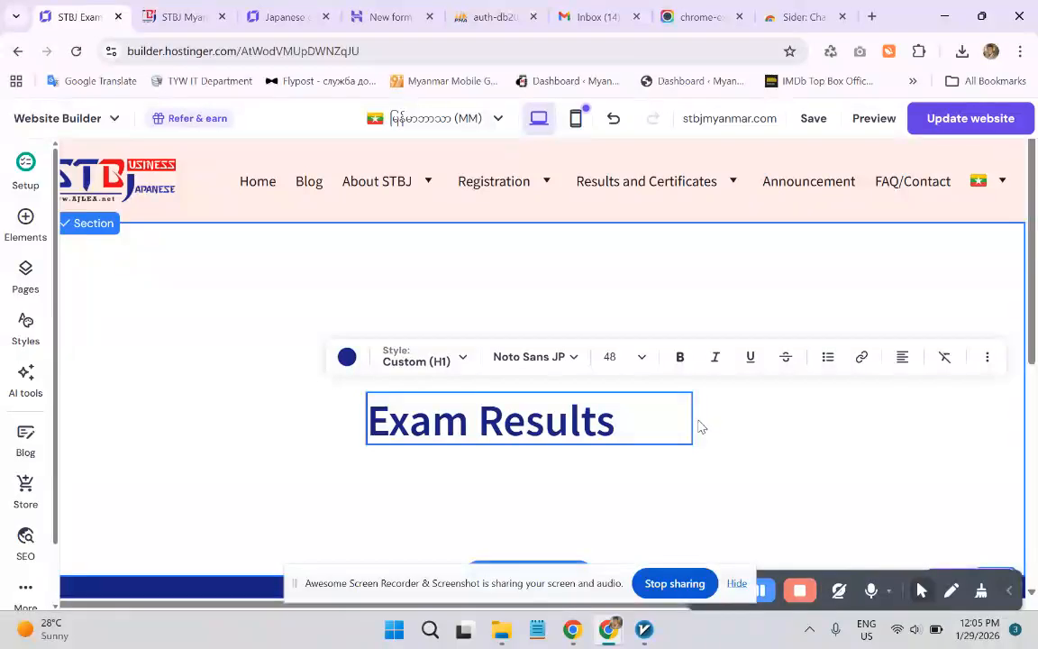
click(640, 359)
click(609, 482)
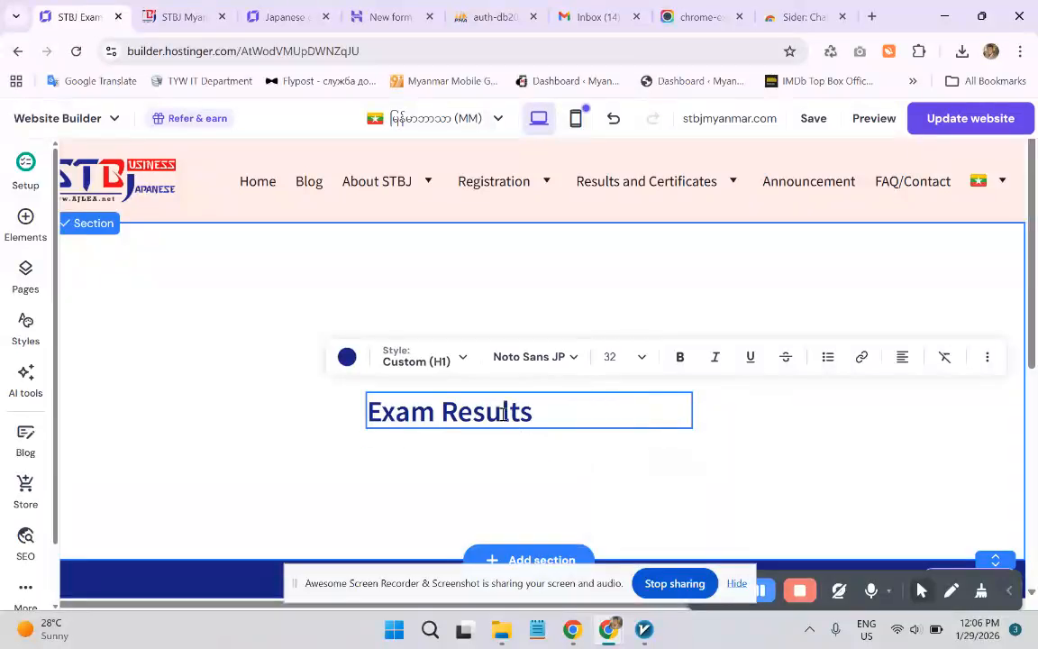
key(Escape)
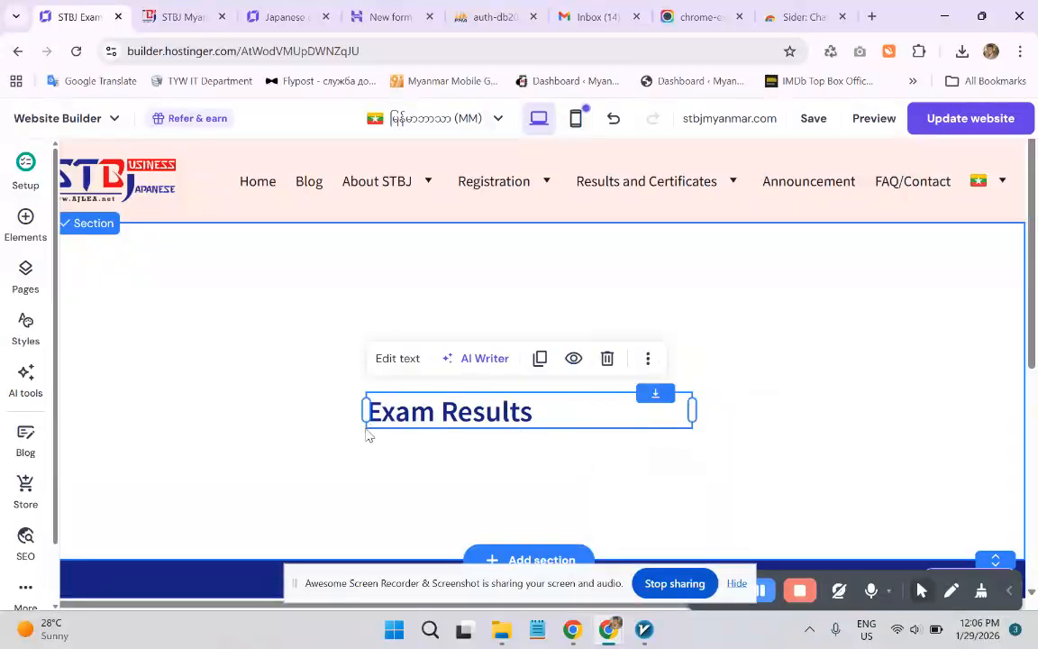
drag(463, 409, 491, 262)
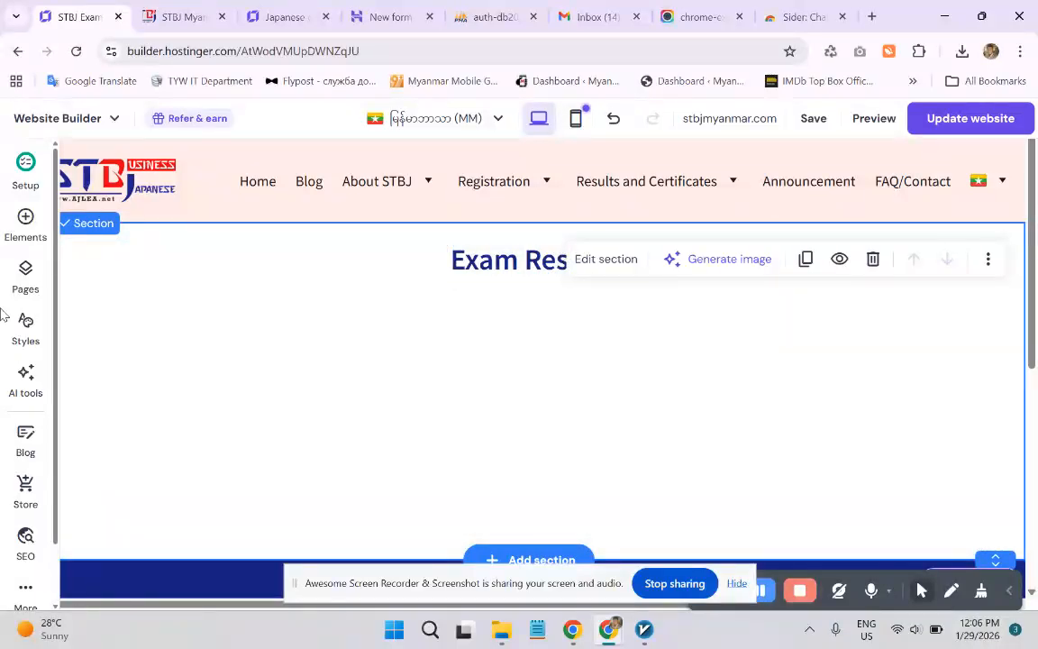
click(19, 275)
scroll(186, 376, down, 5)
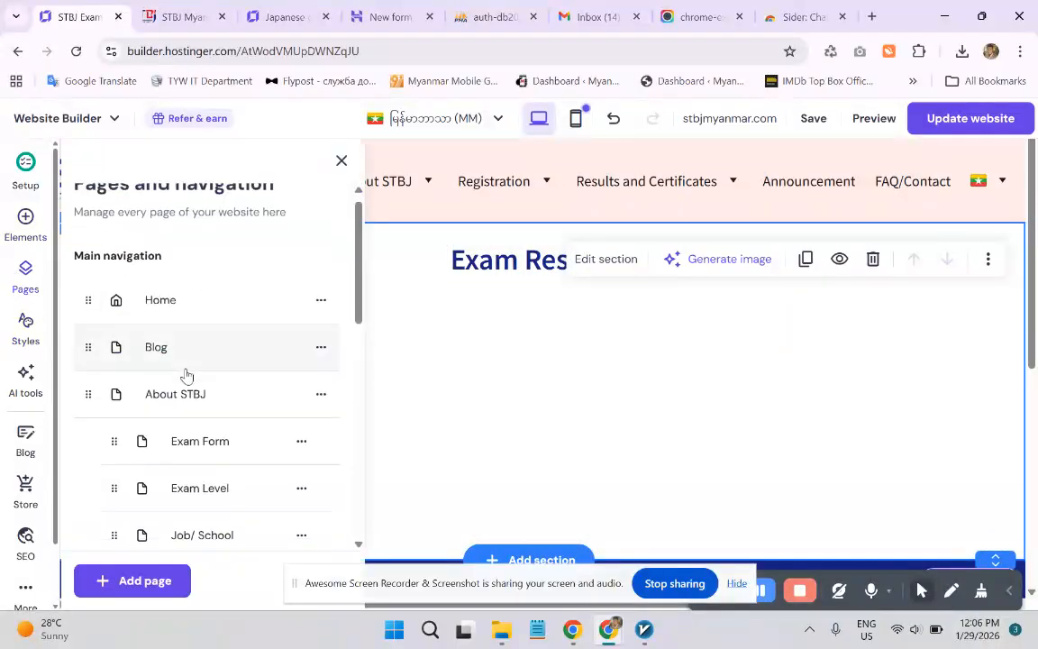
click(517, 387)
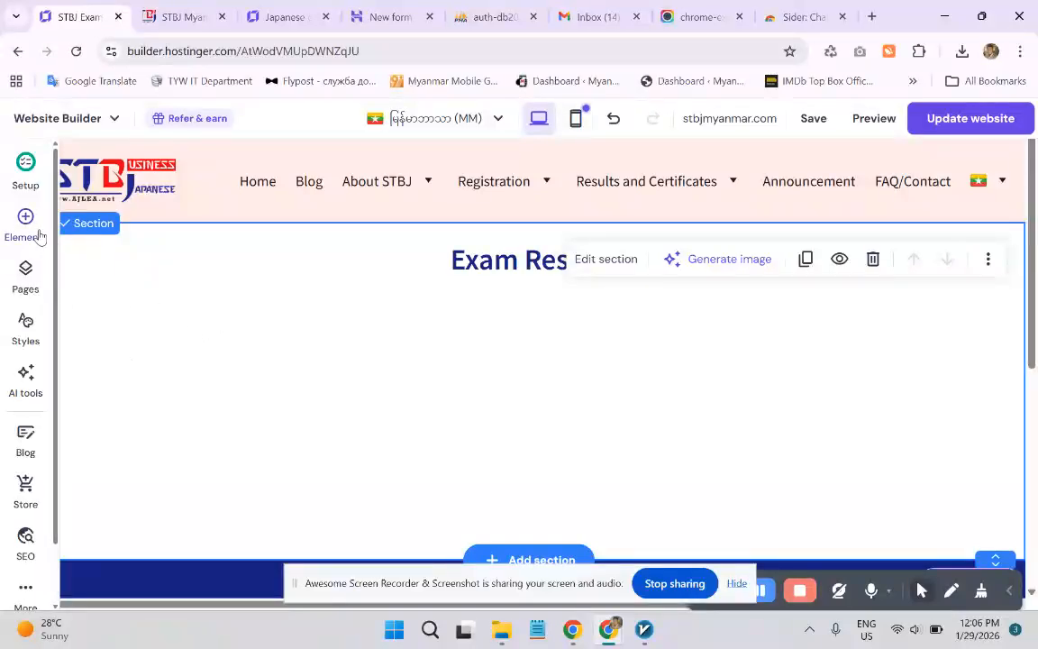
scroll(288, 357, down, 2)
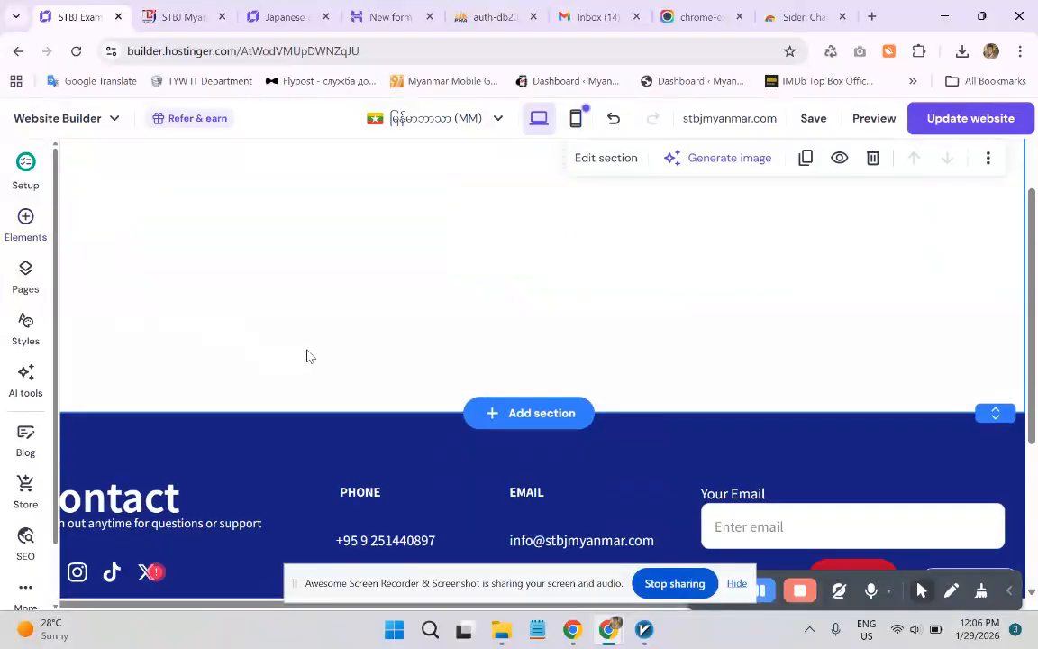
scroll(315, 361, up, 2)
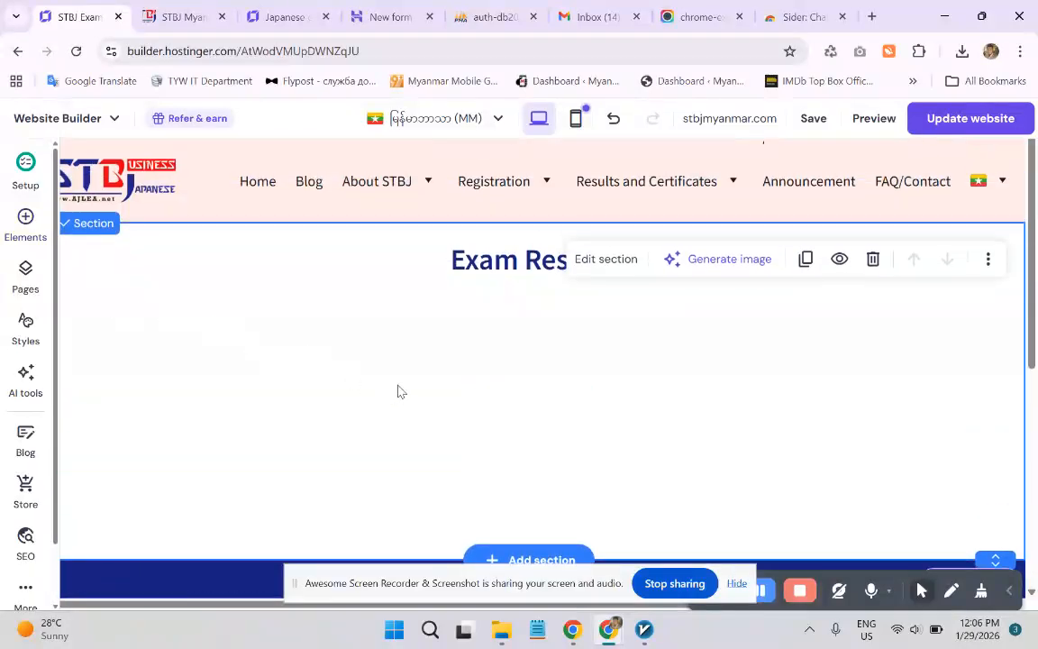
scroll(404, 393, down, 1)
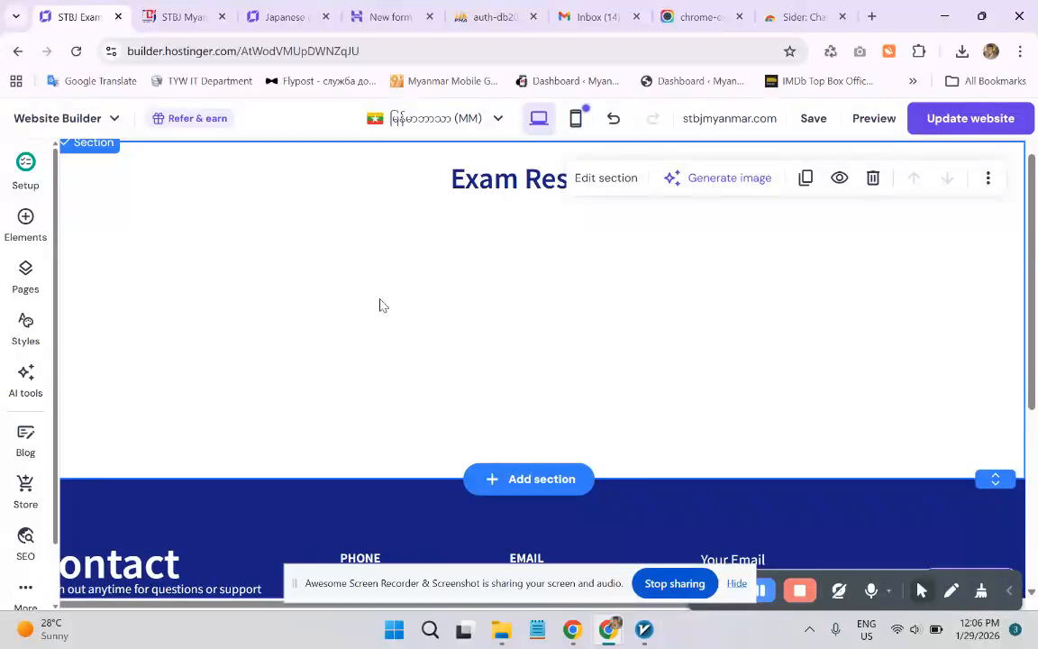
click(25, 219)
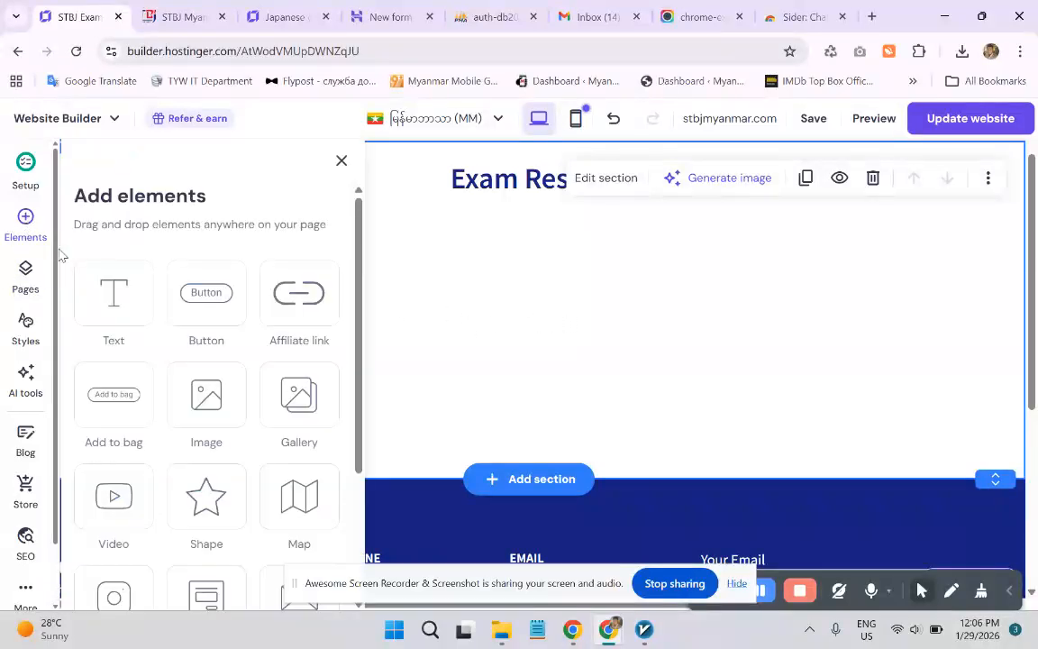
scroll(181, 311, down, 2)
scroll(157, 437, up, 3)
click(460, 358)
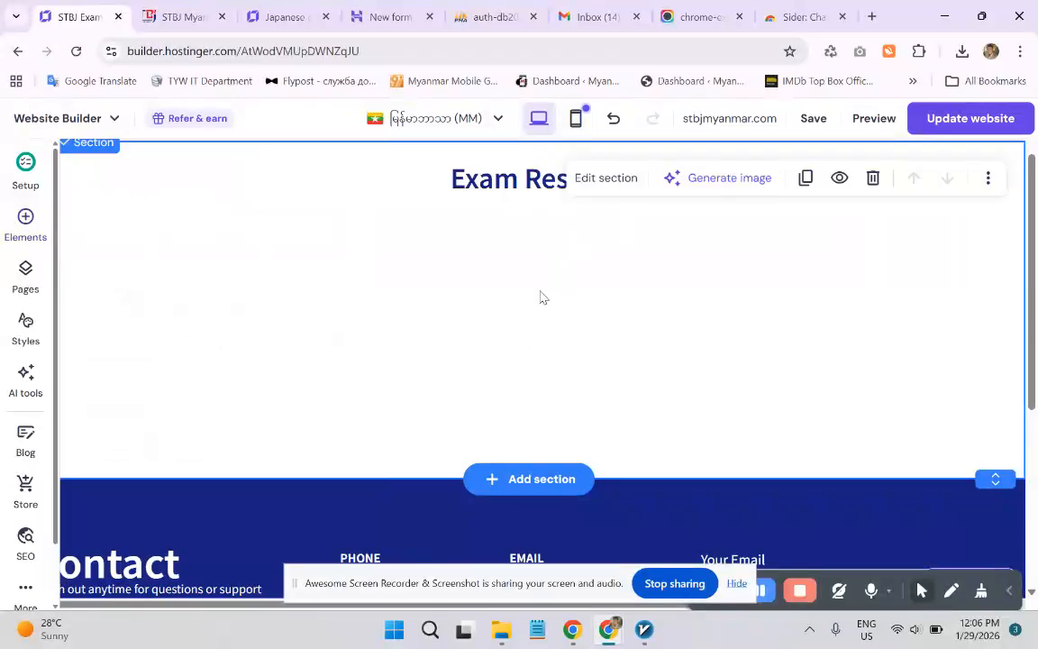
- Open the tablesgenerator.com website in a new browser tab
click(871, 16)
click(505, 54)
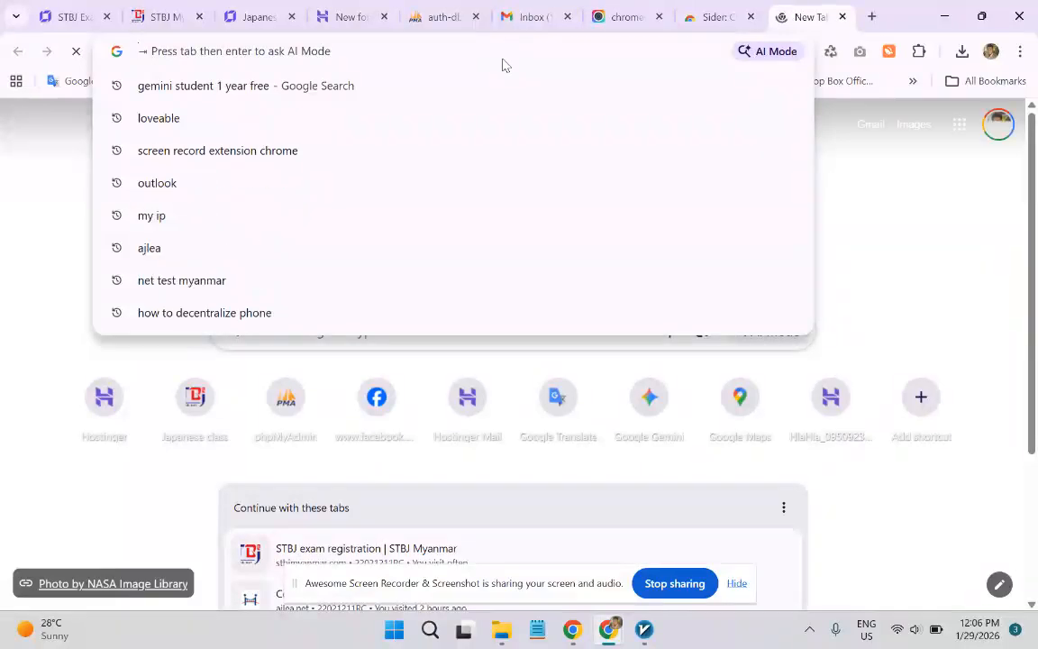
text(tabl)
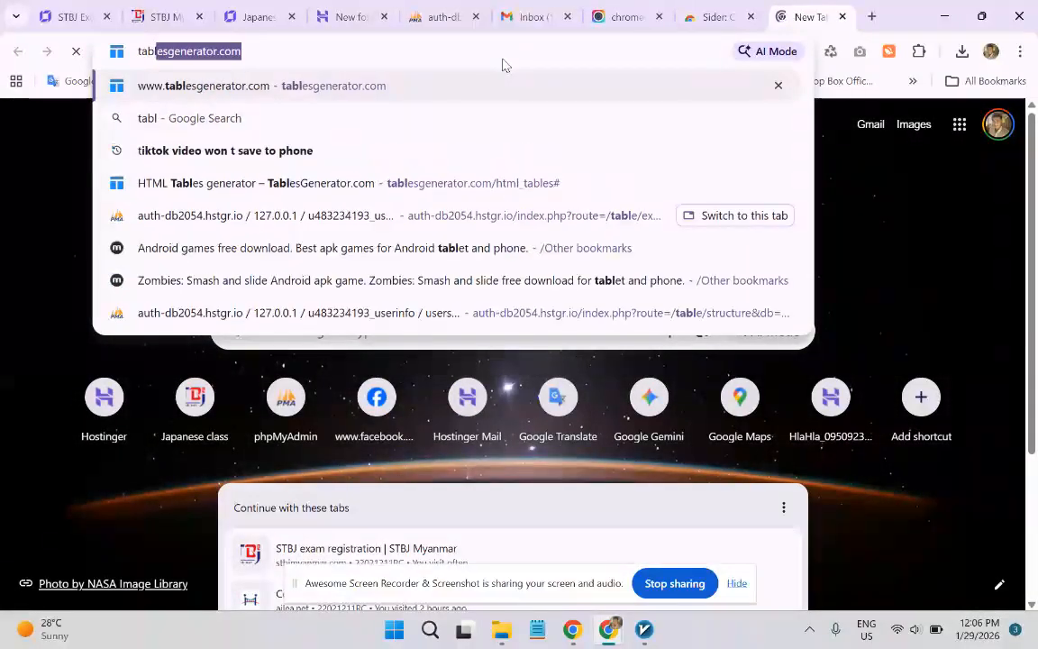
key(Return)
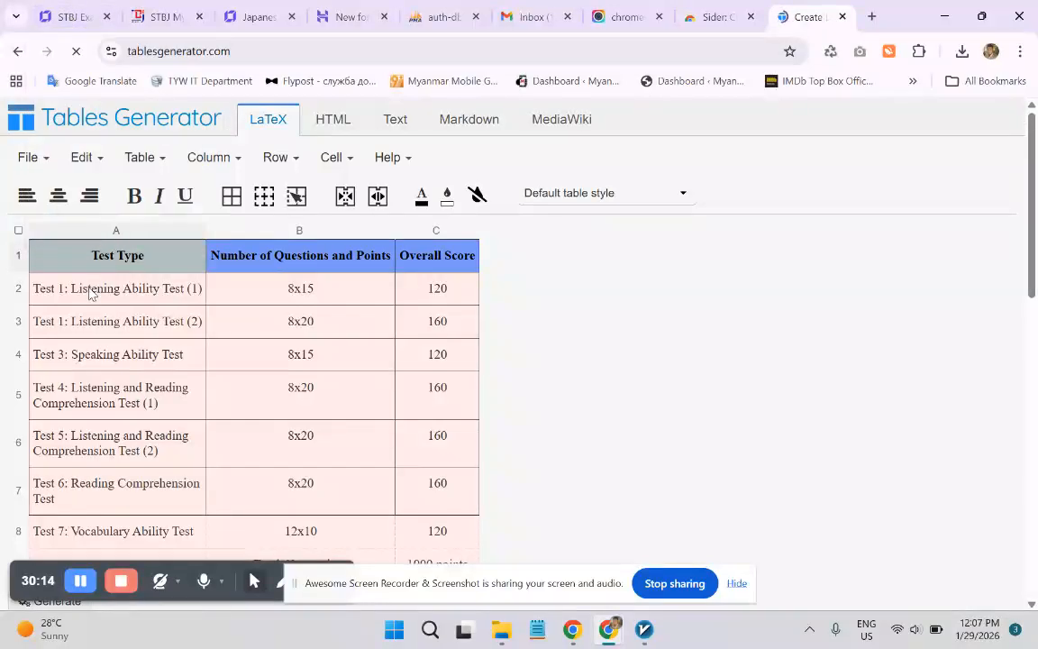
- Look through the existing table of test types, question points and overall scores in Tables Generator
scroll(155, 342, down, 4)
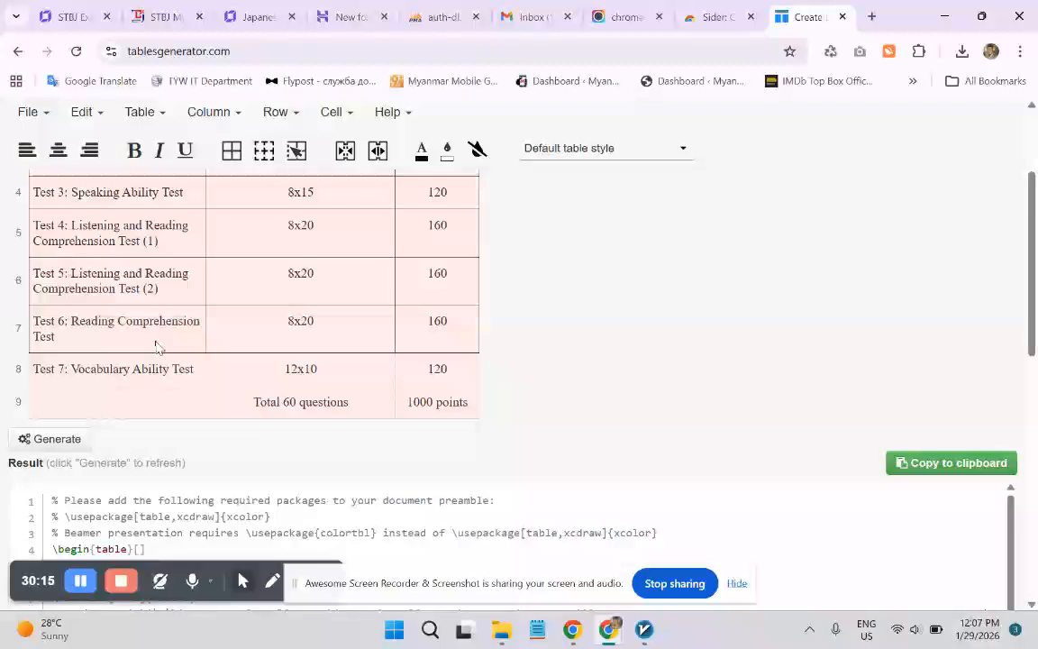
scroll(160, 356, up, 3)
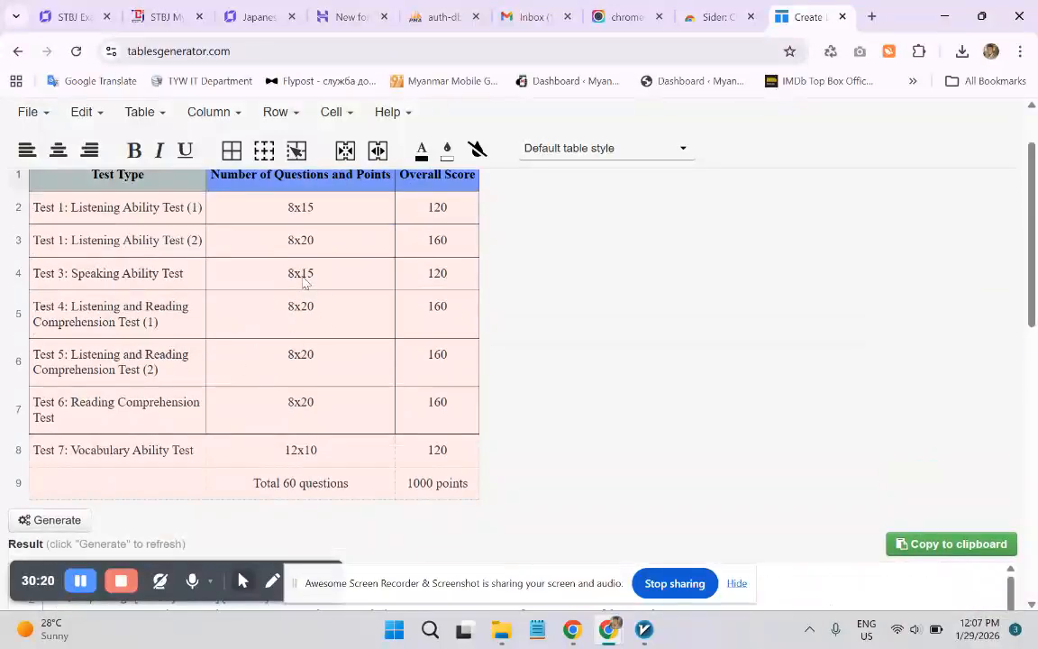
scroll(317, 297, up, 2)
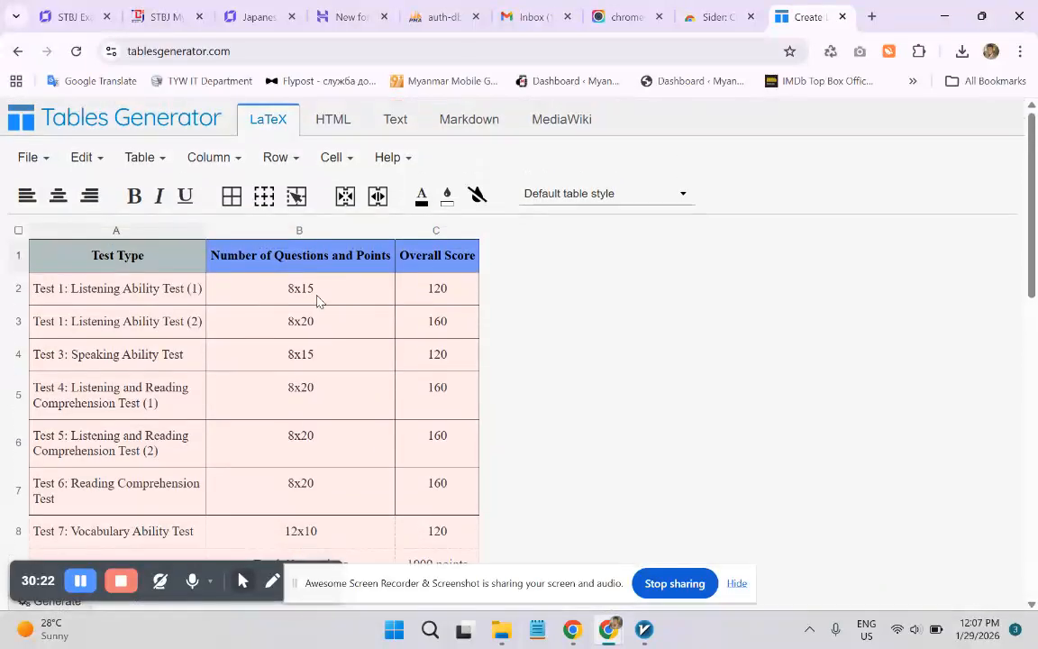
scroll(317, 303, down, 3)
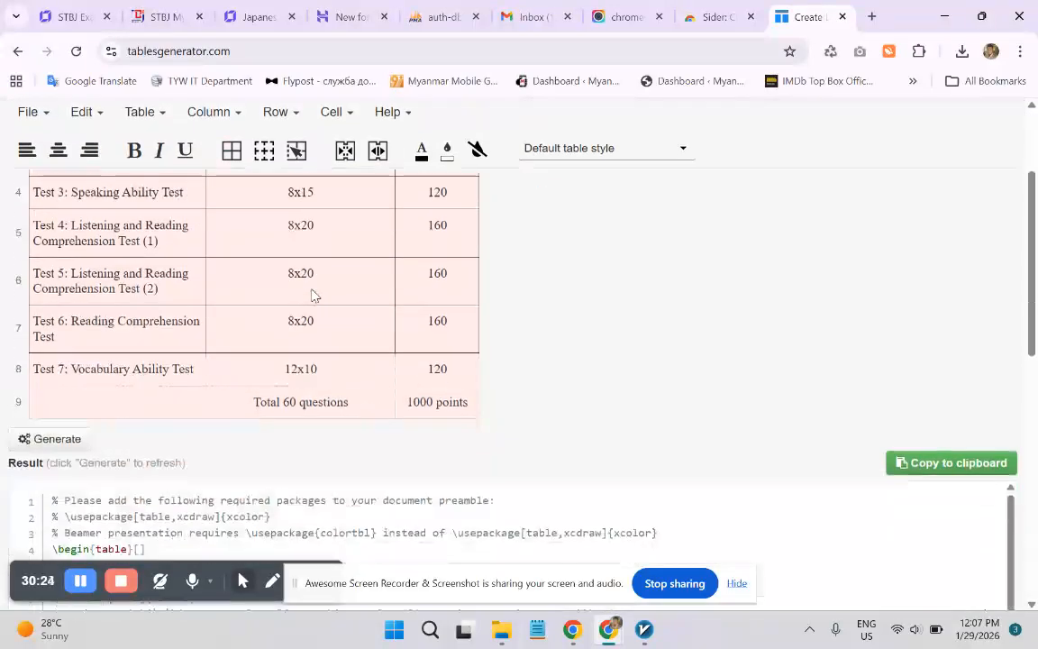
scroll(279, 336, up, 3)
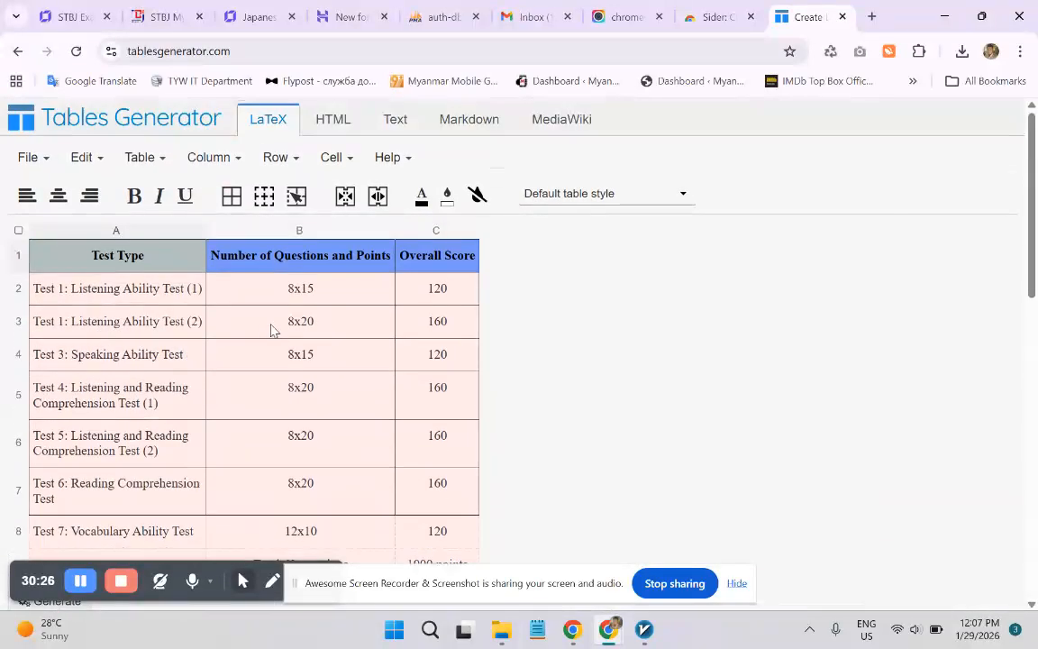
scroll(283, 325, down, 9)
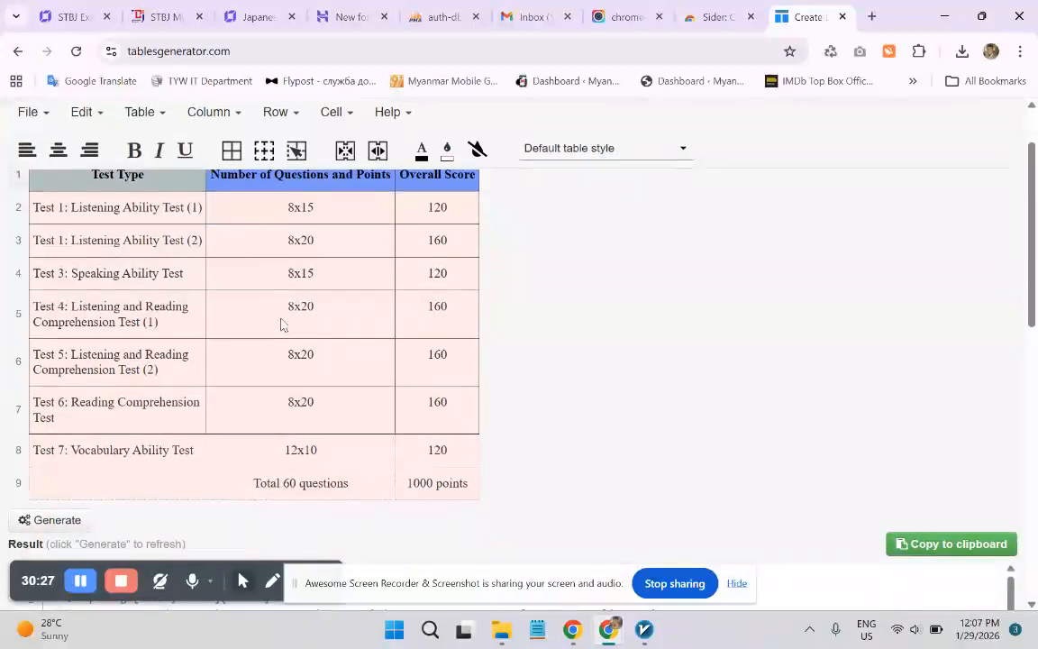
scroll(293, 341, down, 2)
scroll(299, 352, up, 7)
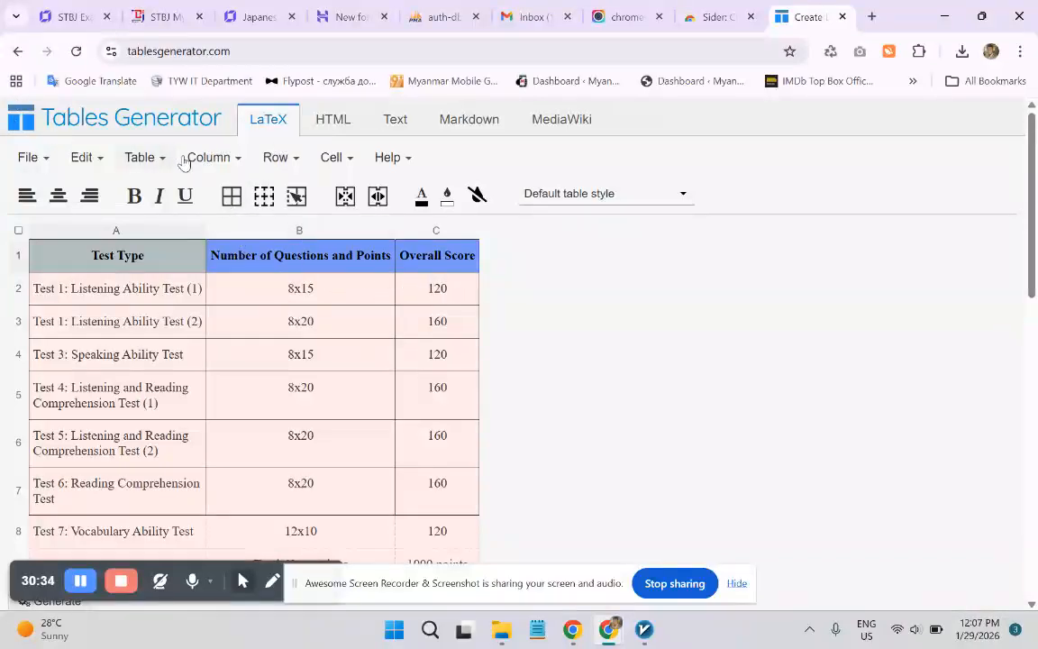
- Check the available row operations and review the table's generated LaTeX code
click(275, 159)
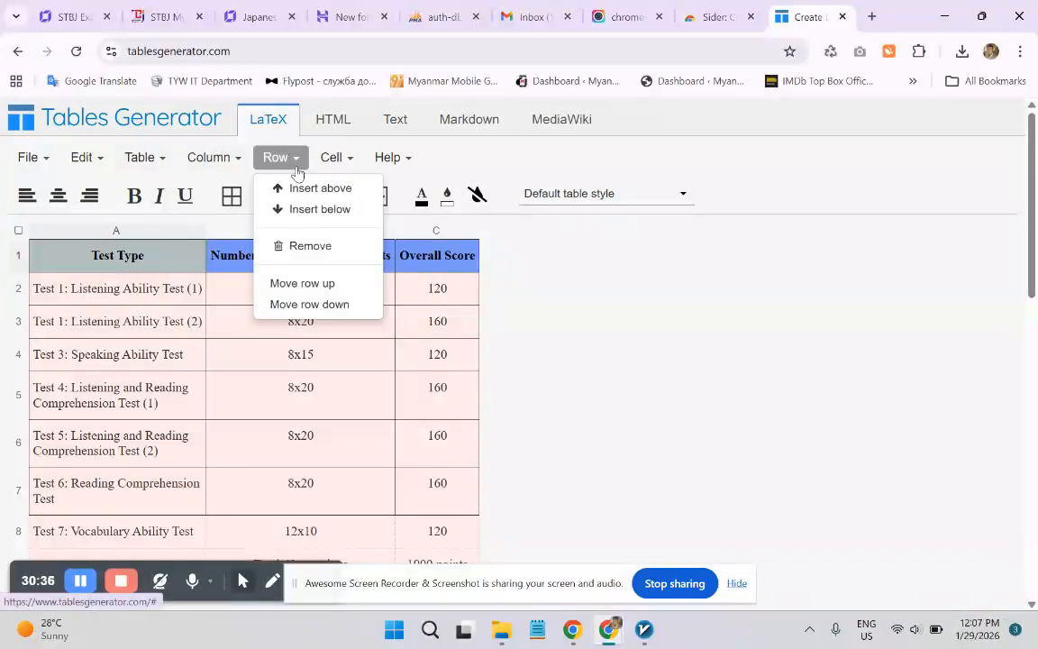
click(581, 303)
scroll(361, 267, down, 3)
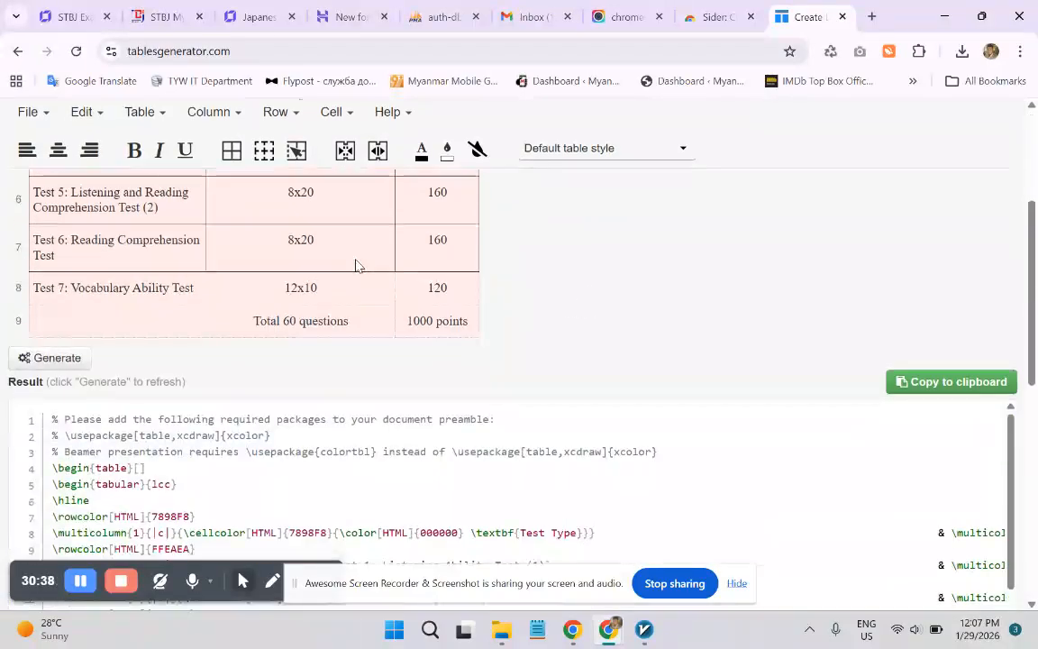
scroll(180, 361, up, 2)
scroll(331, 370, down, 4)
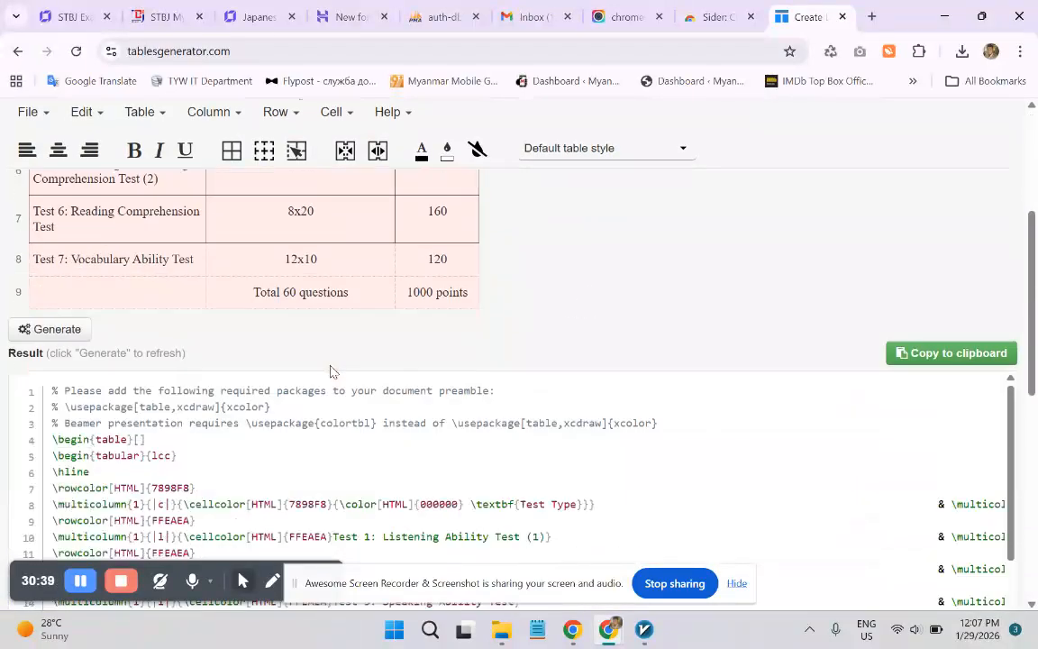
scroll(331, 370, down, 3)
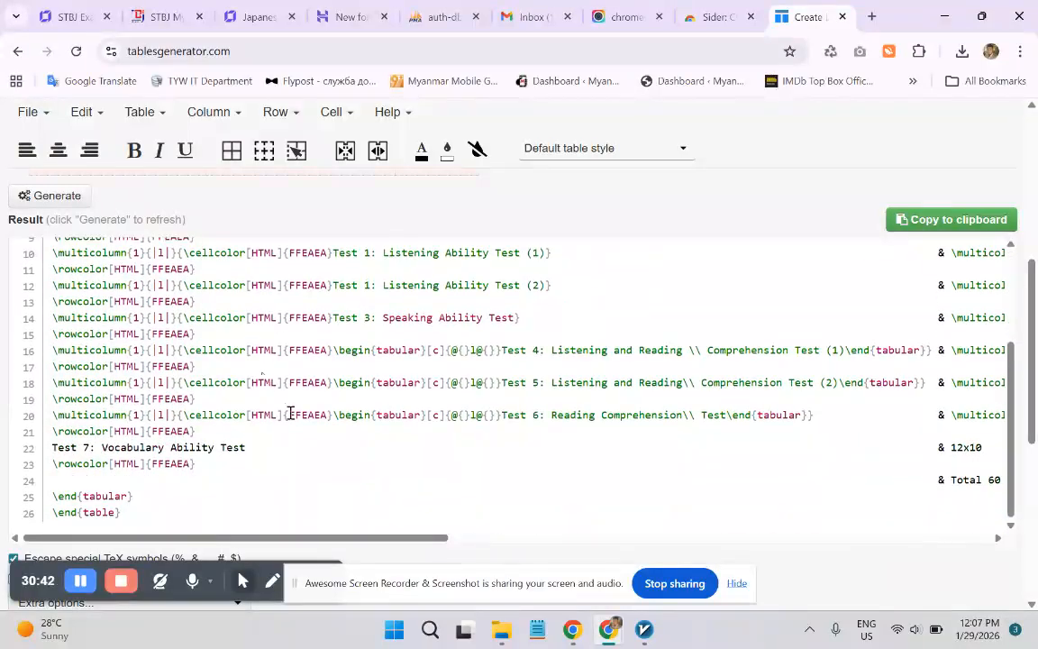
scroll(286, 442, down, 3)
scroll(218, 393, up, 3)
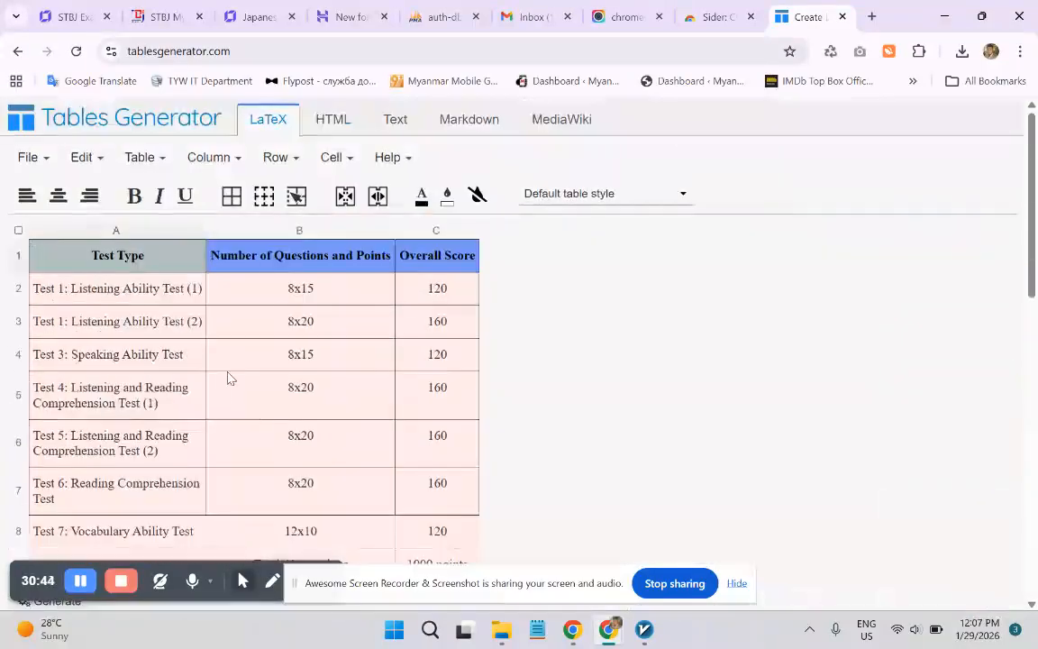
scroll(225, 375, down, 5)
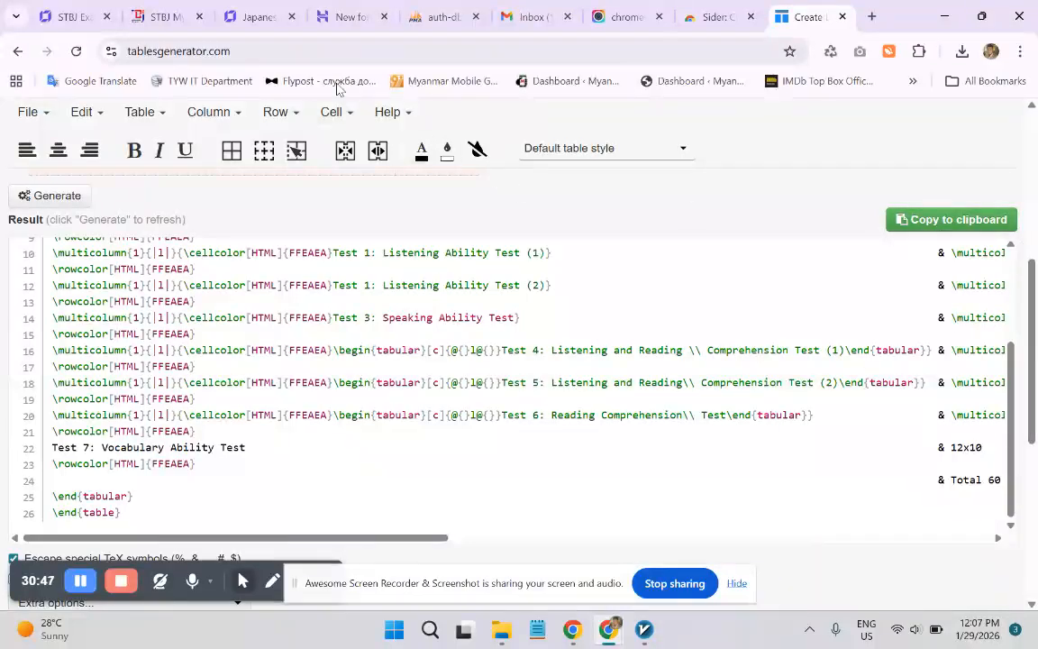
- Switch back to the Website Builder and add an embed code element beneath the Exam Results heading
click(59, 19)
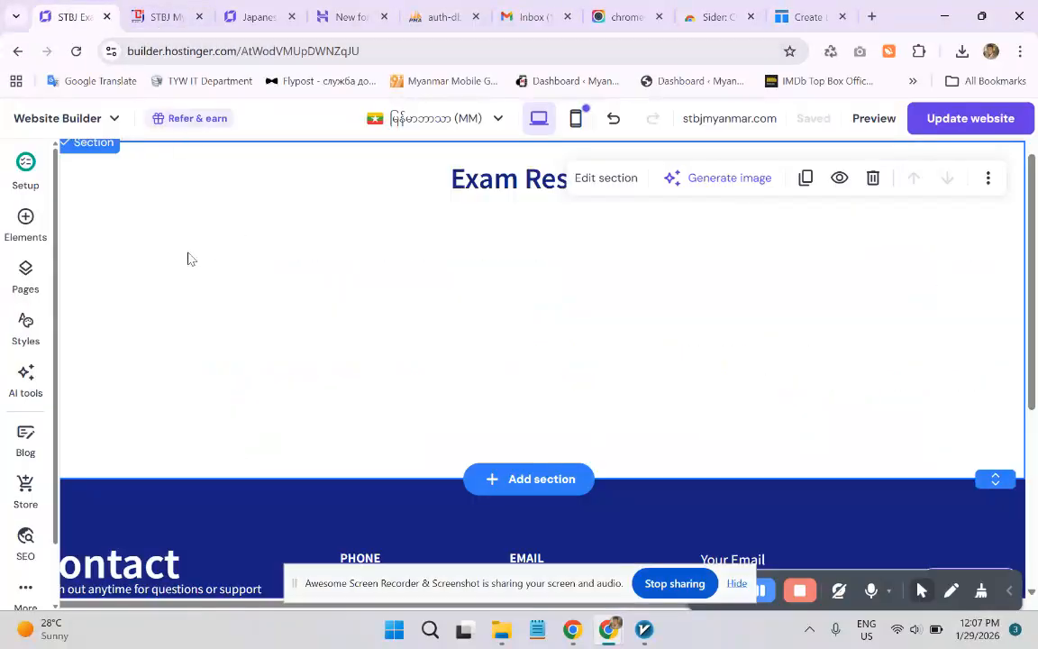
click(11, 225)
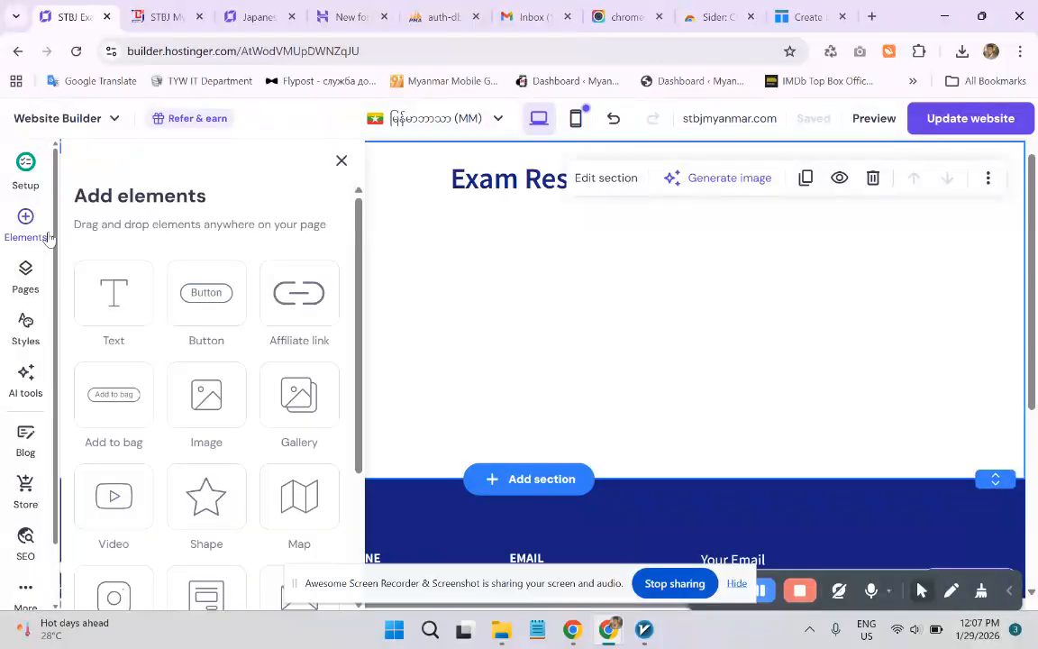
scroll(167, 333, down, 3)
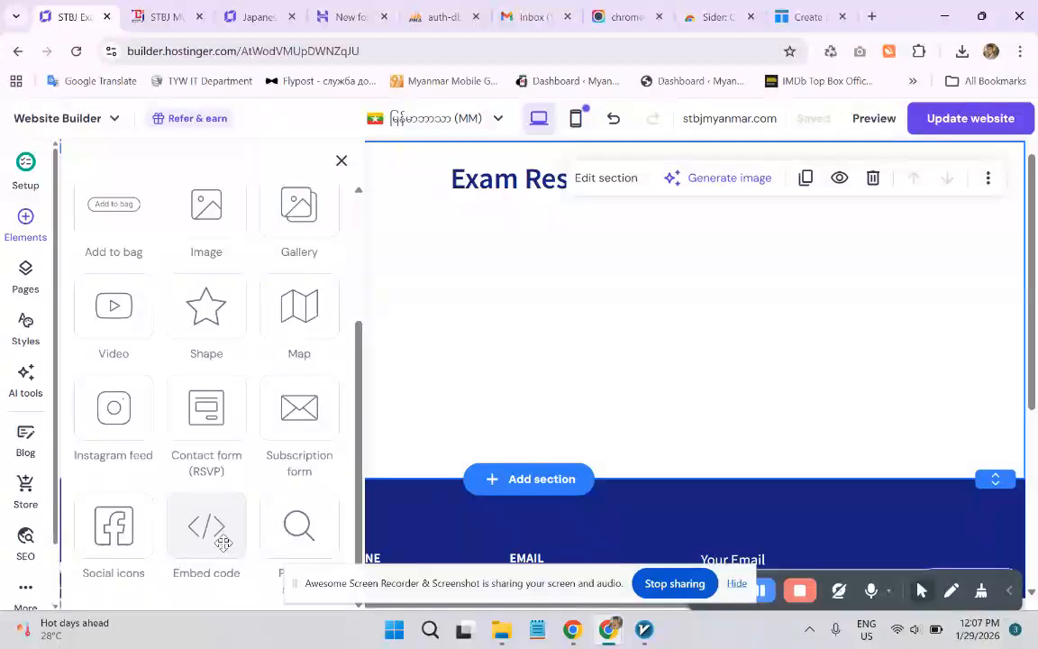
click(223, 544)
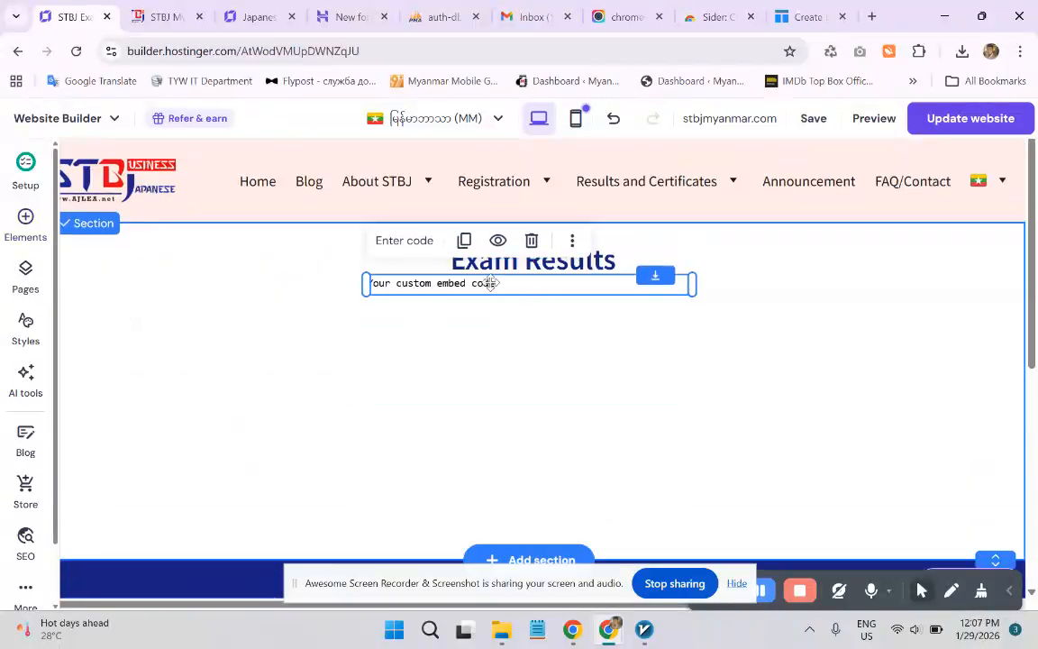
- Replace the placeholder embed code with the LaTeX table code from Tables Generator and move the element slightly lower beneath the heading
click(404, 241)
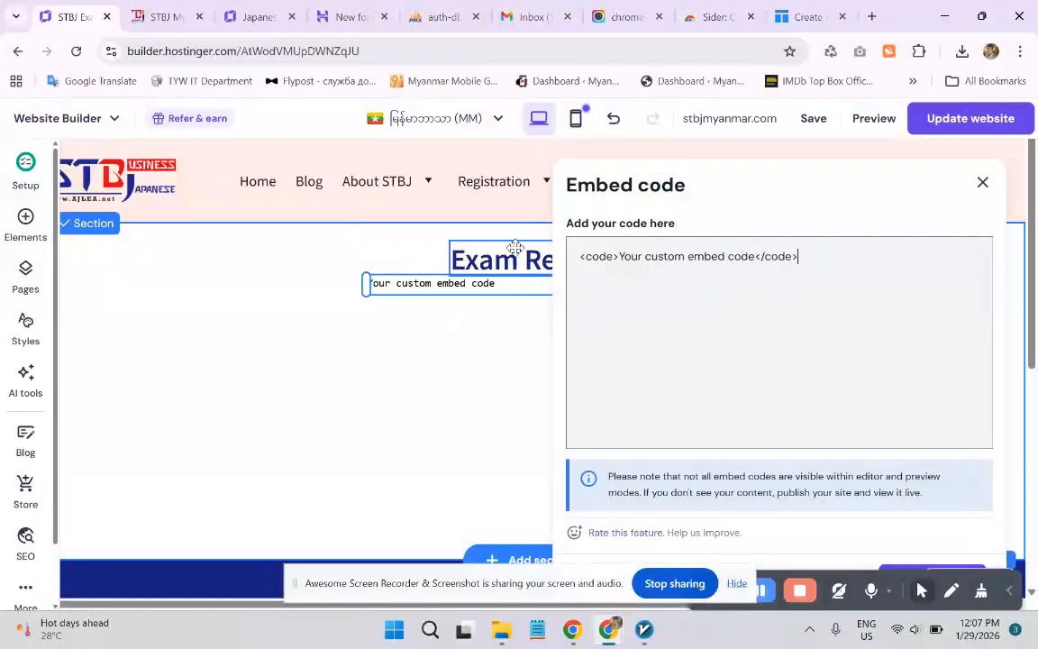
key(ctrl+a)
key(ctrl+v)
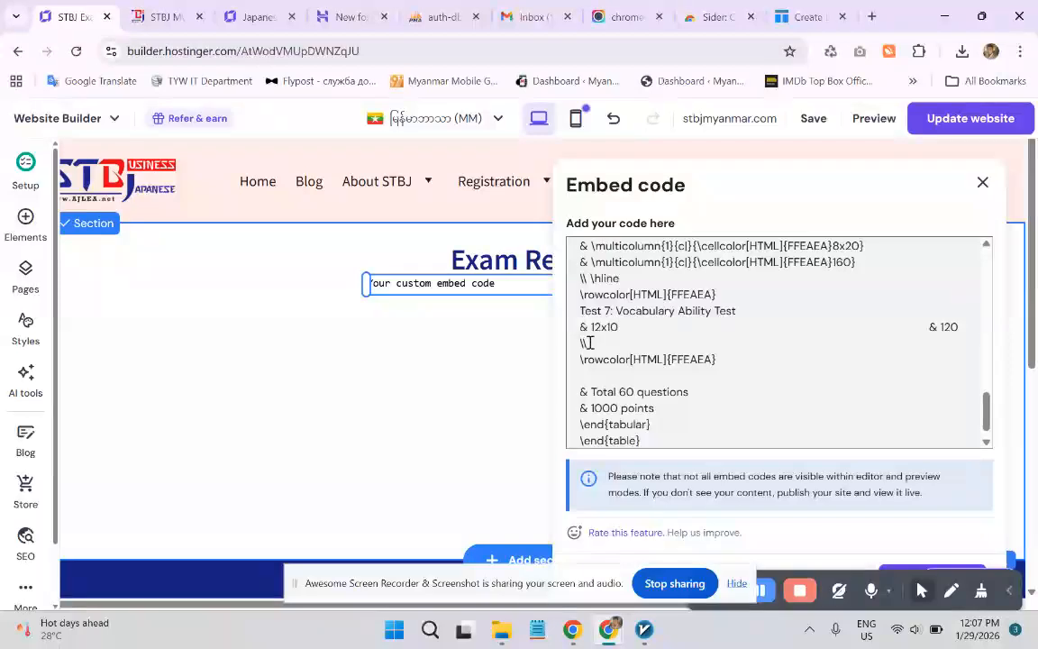
scroll(932, 443, down, 1)
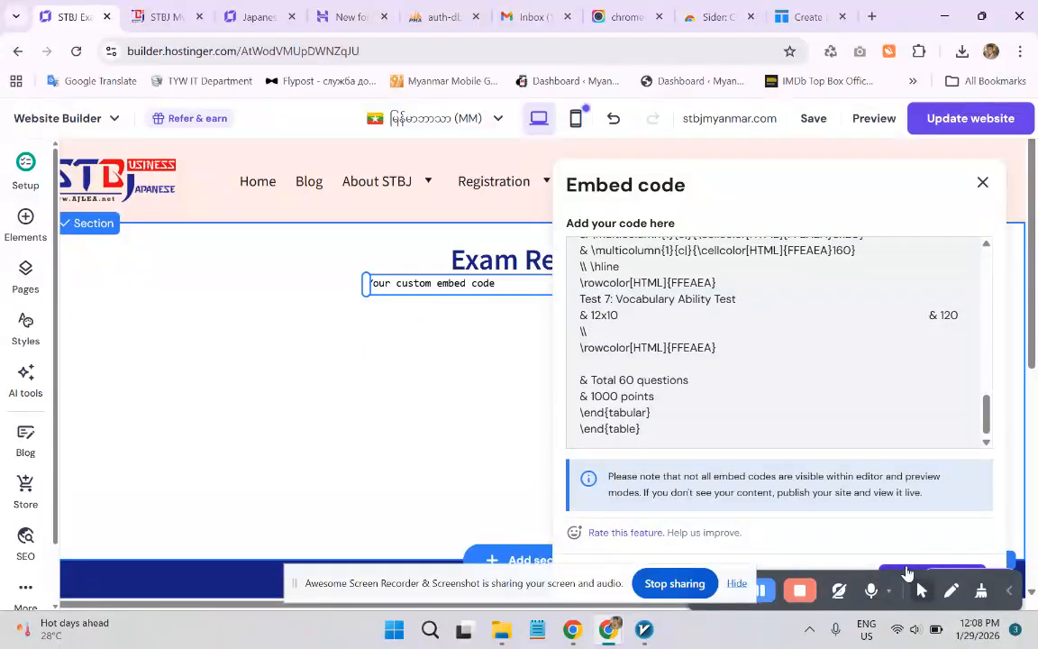
click(906, 573)
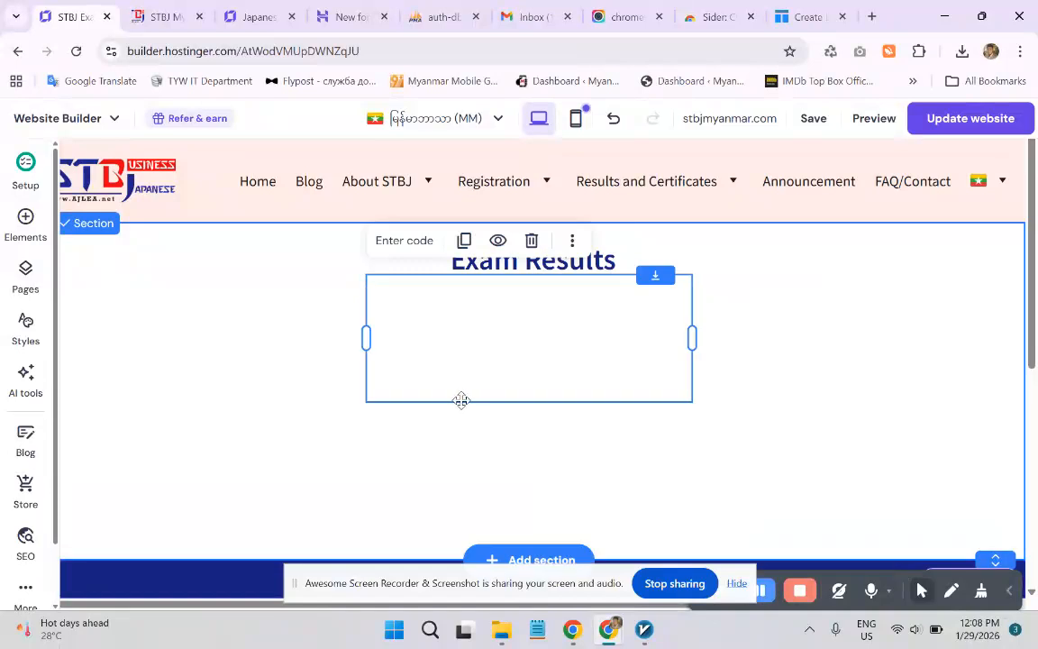
click(257, 335)
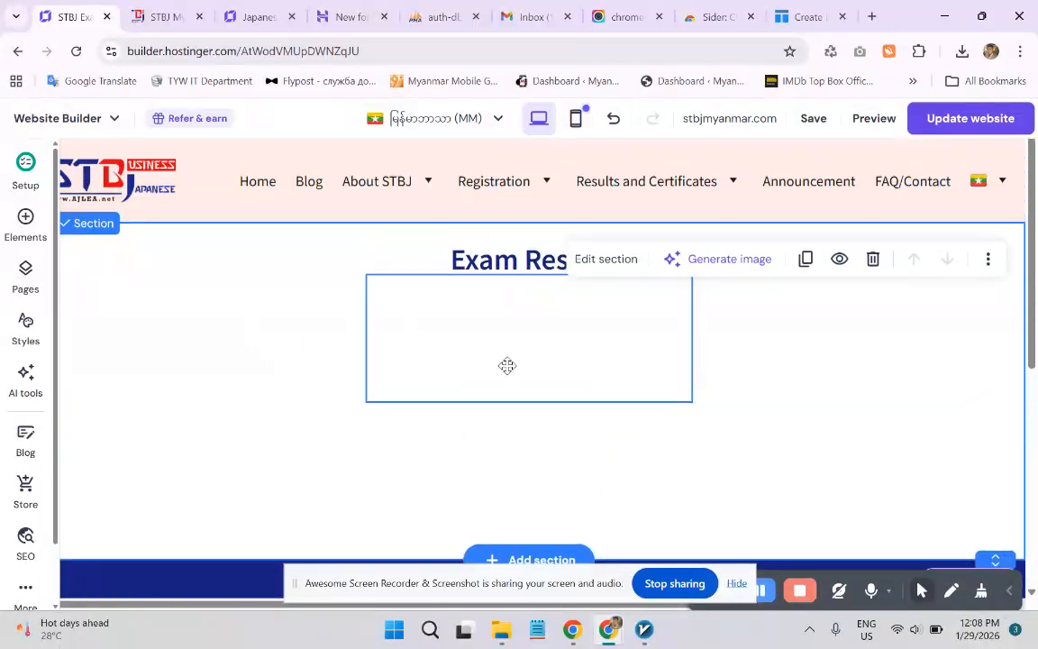
drag(502, 365, 565, 391)
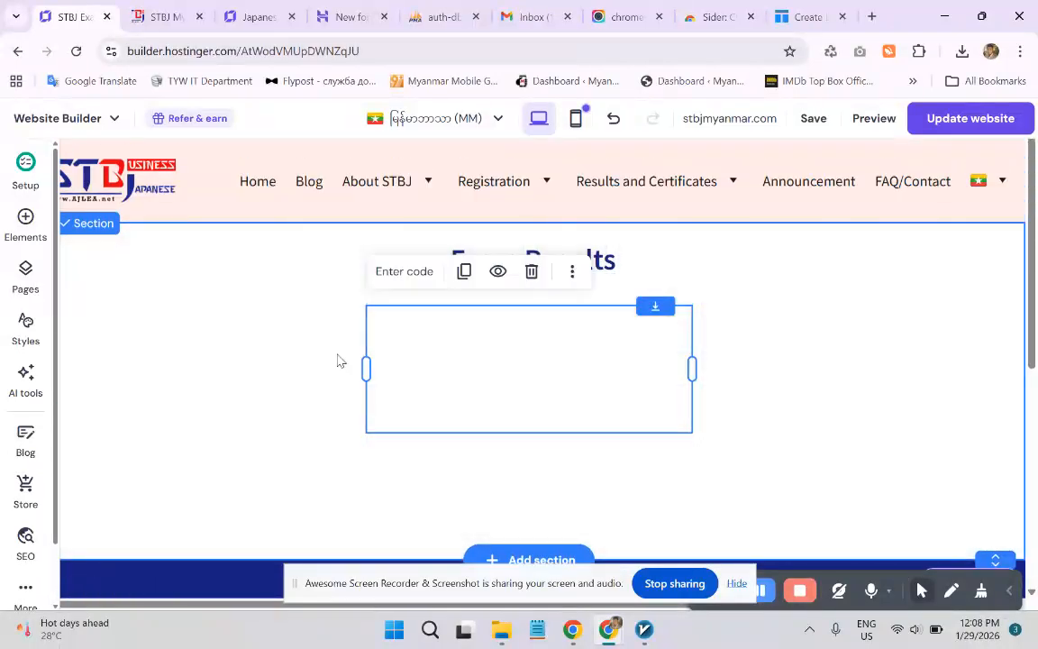
- Switch to Tables Generator, regenerate the table's LaTeX code and copy the result to the clipboard
click(809, 16)
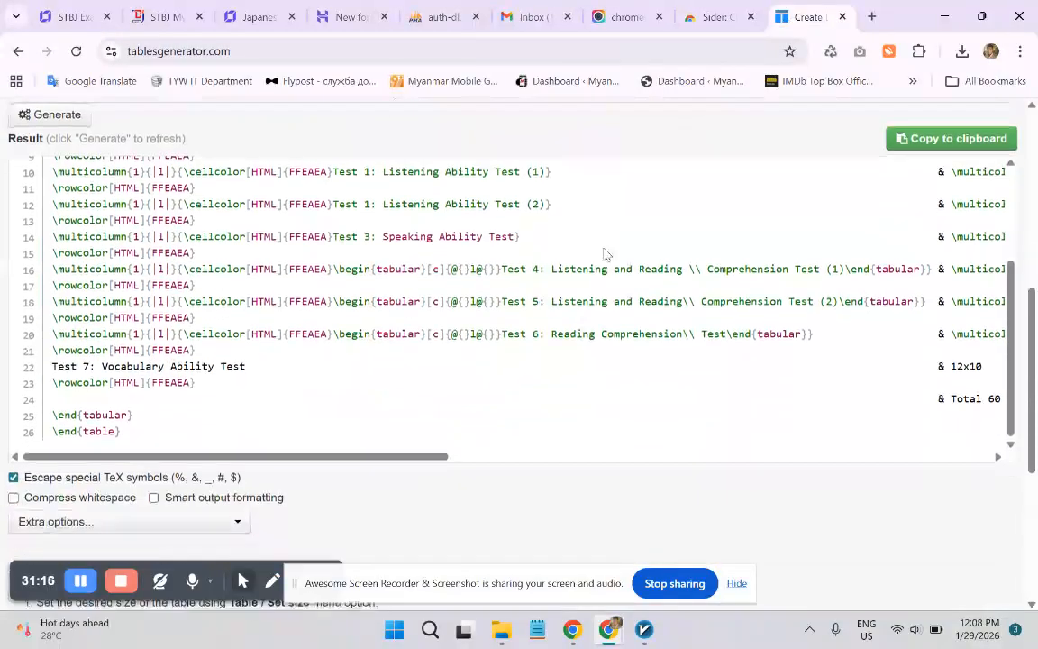
scroll(605, 252, up, 10)
scroll(101, 306, down, 3)
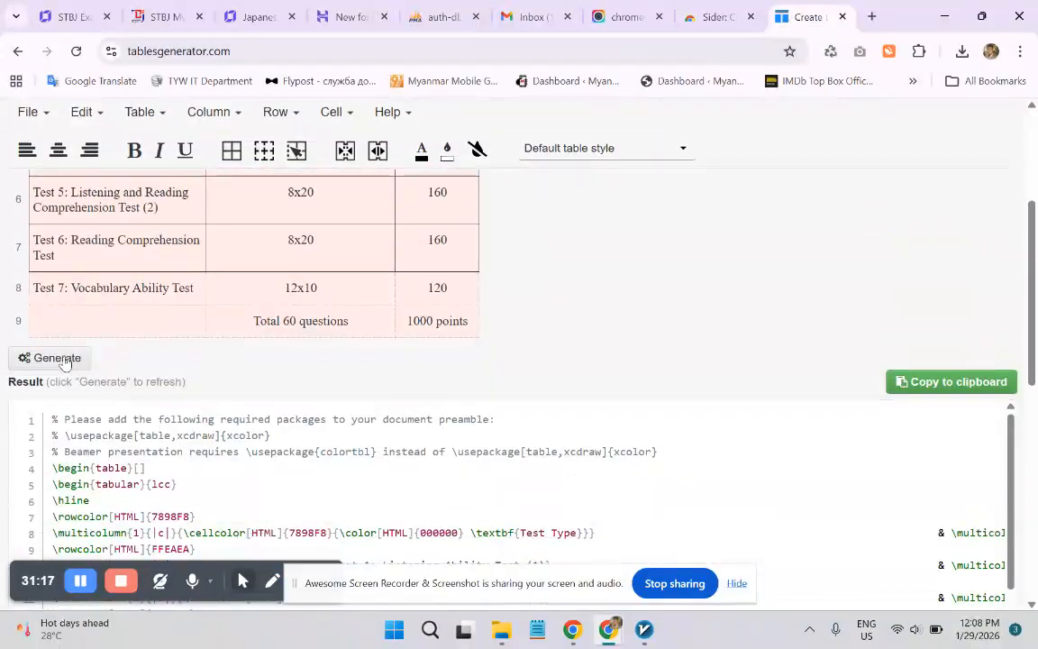
click(45, 358)
scroll(285, 370, down, 2)
click(982, 218)
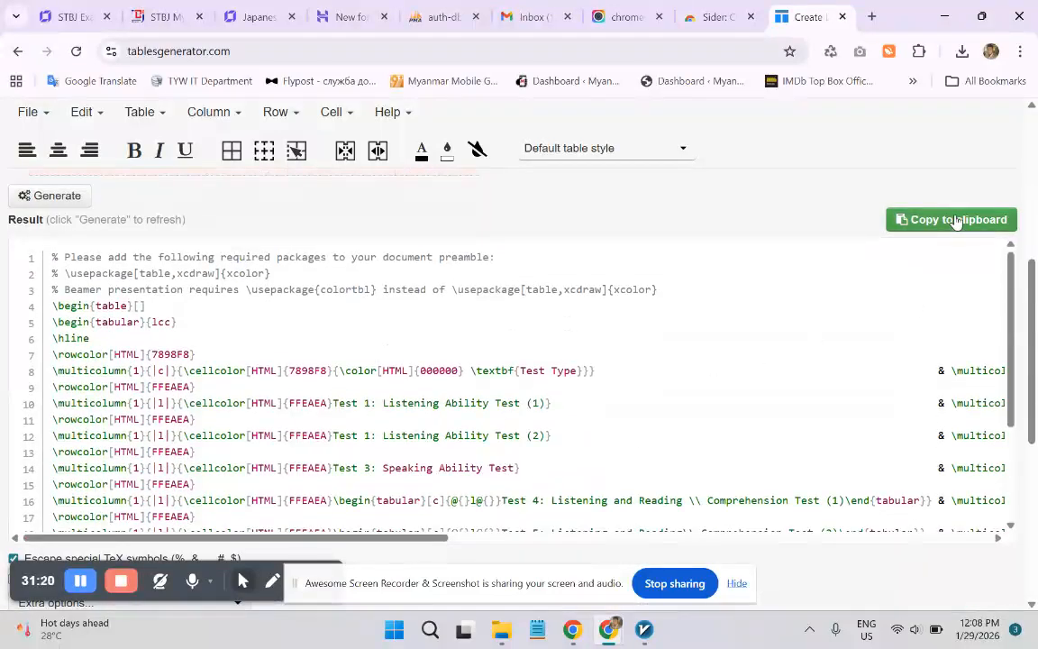
- Switch to the Website Builder and replace the embed element's code with the regenerated LaTeX table code
click(83, 11)
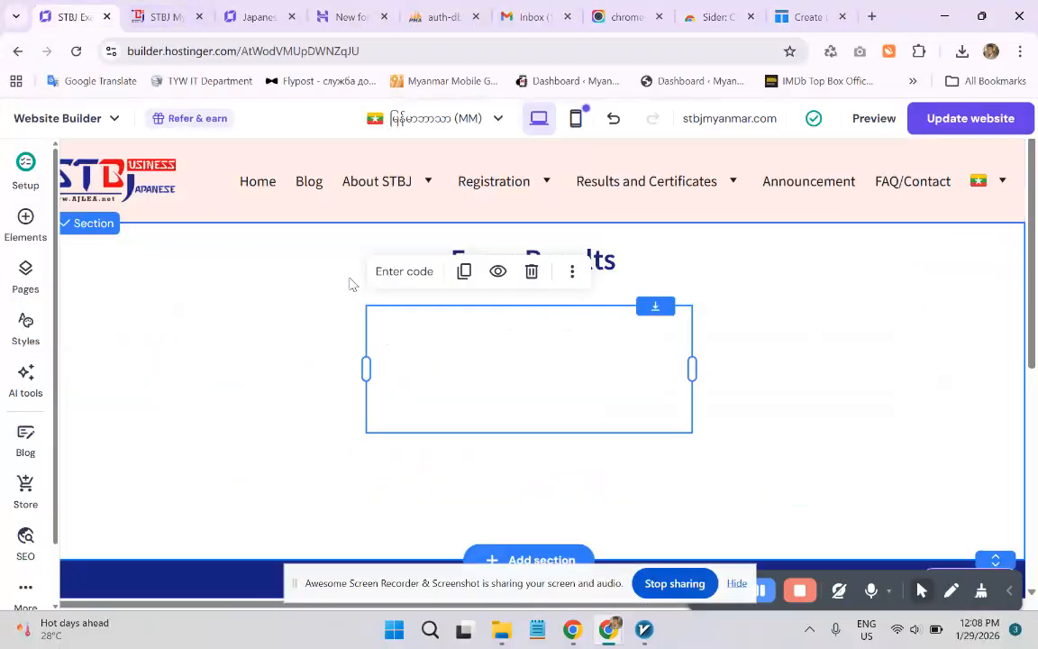
click(404, 271)
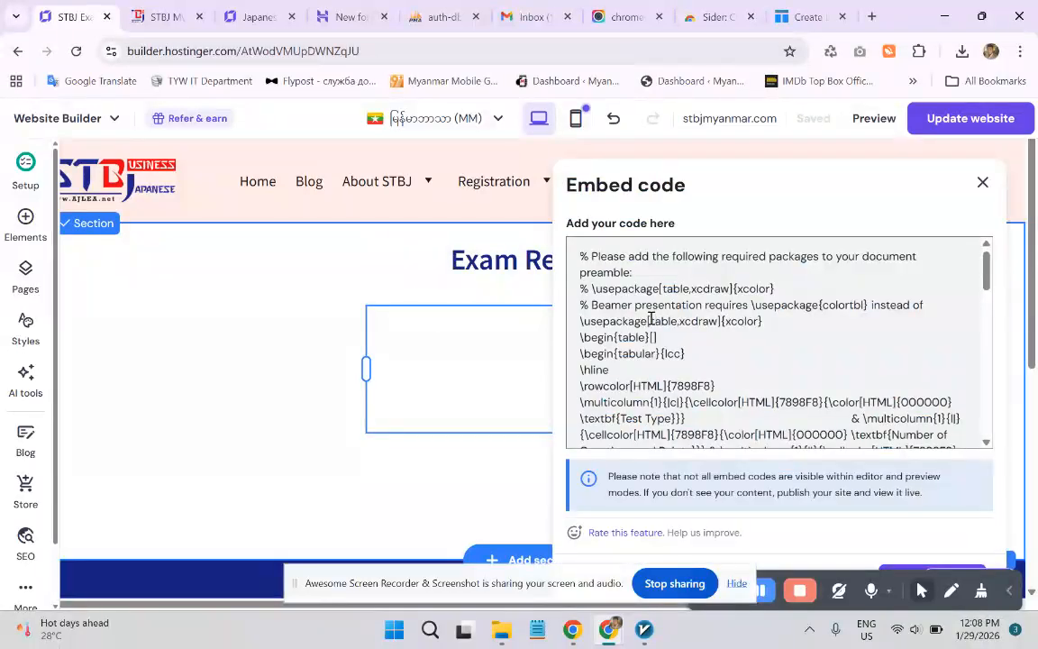
key(ctrl+a)
key(ctrl+v)
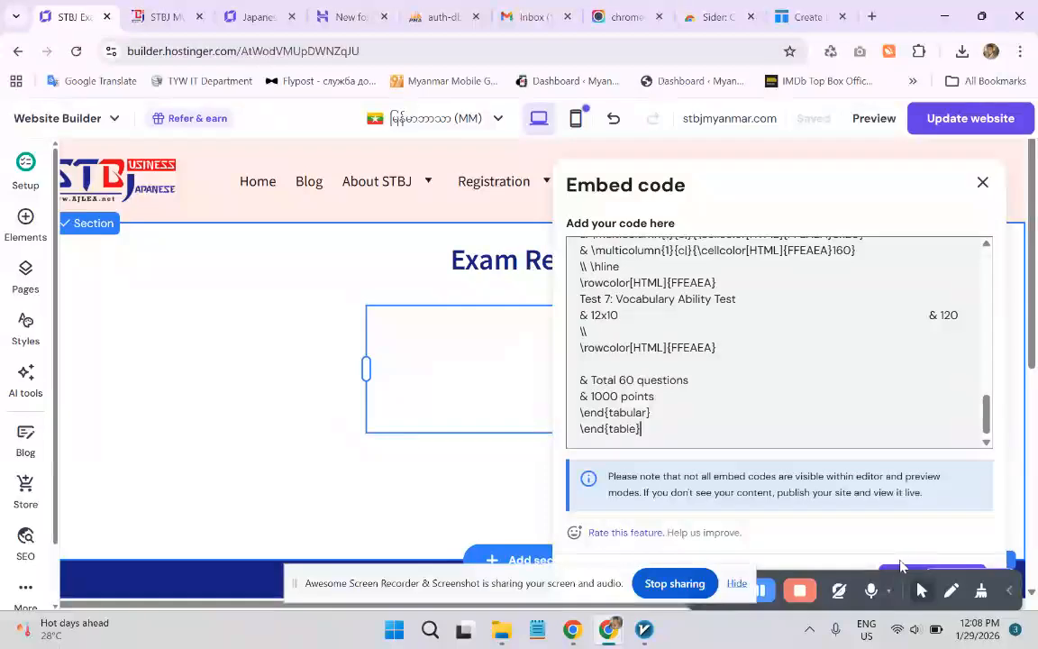
click(902, 567)
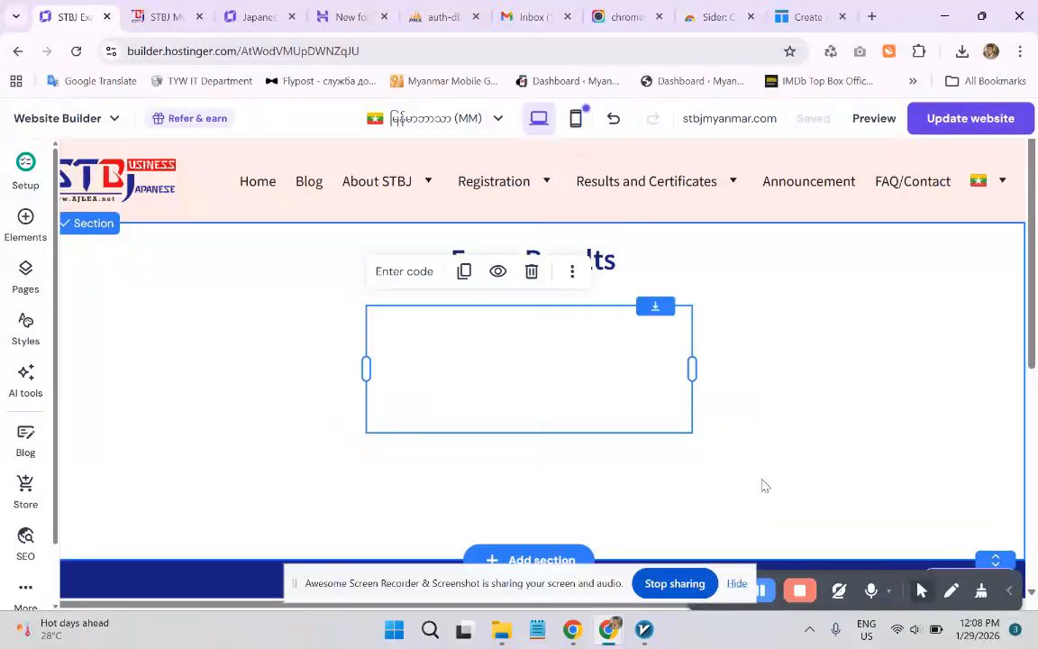
- Widen the embed code element on both sides beneath the Exam Results heading
drag(689, 354, 870, 366)
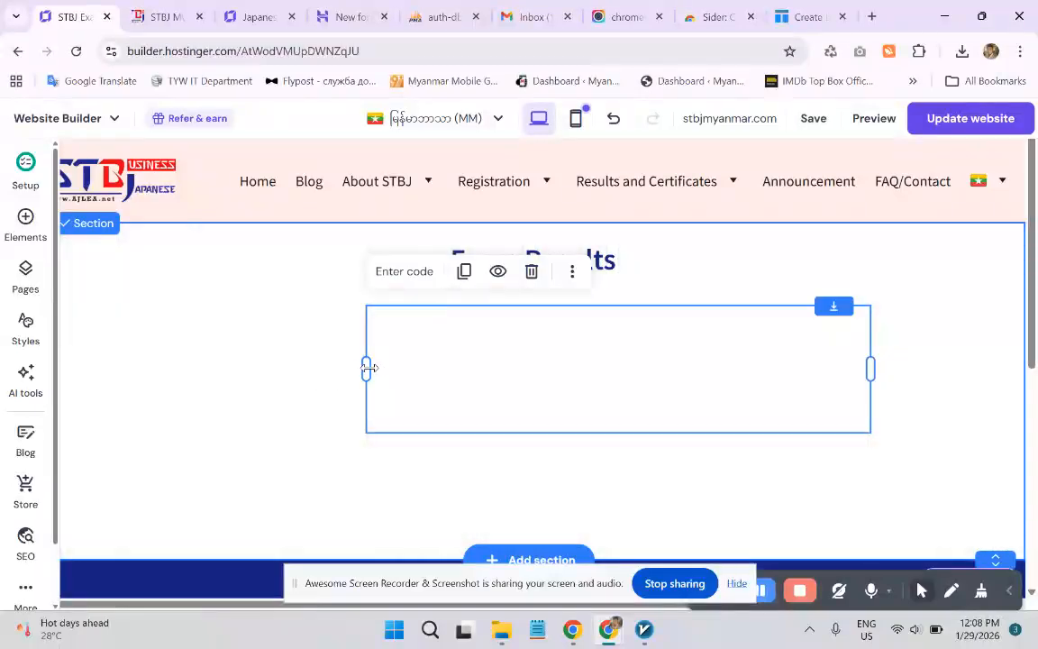
drag(365, 366, 345, 399)
scroll(364, 370, down, 2)
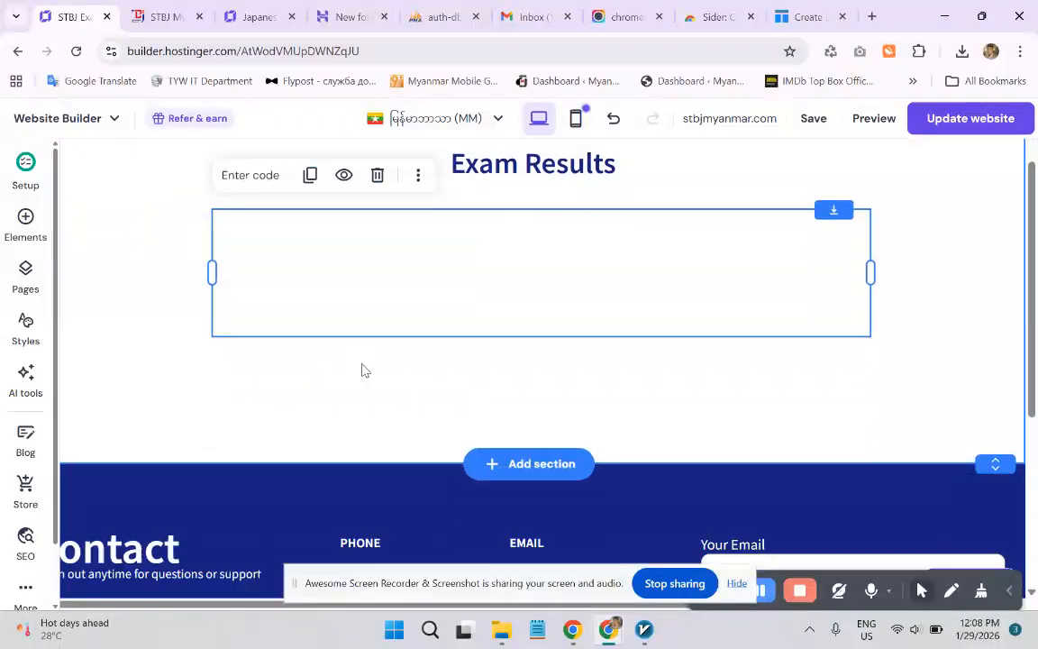
scroll(364, 370, up, 2)
- Switch to Tables Generator, change the table's output format to HTML and copy the whole page including the generated code
click(796, 16)
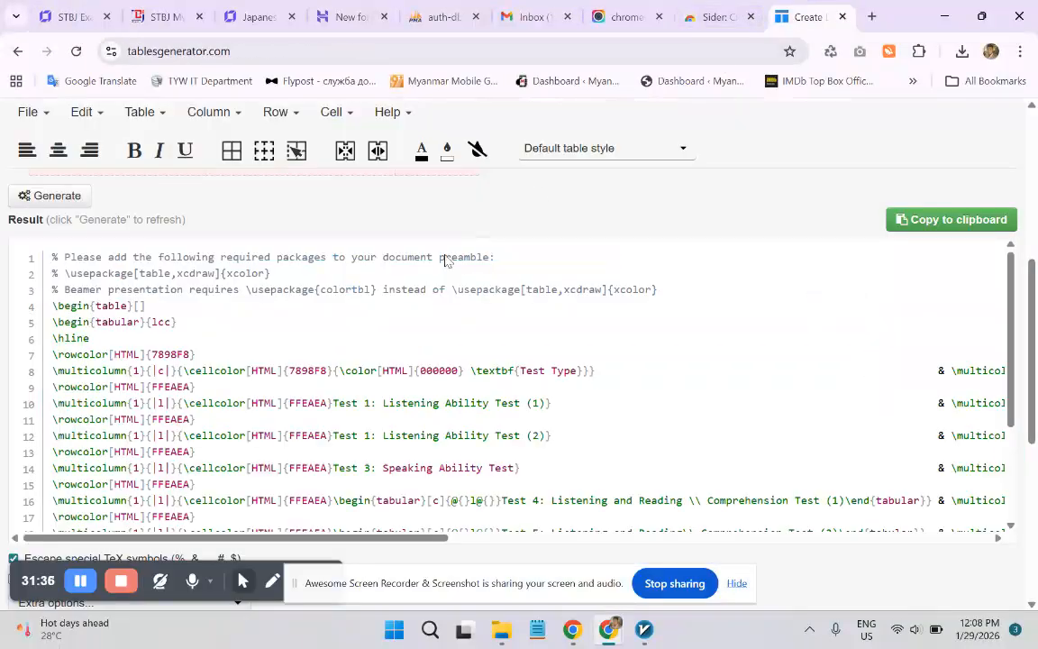
scroll(296, 398, up, 4)
scroll(267, 378, down, 5)
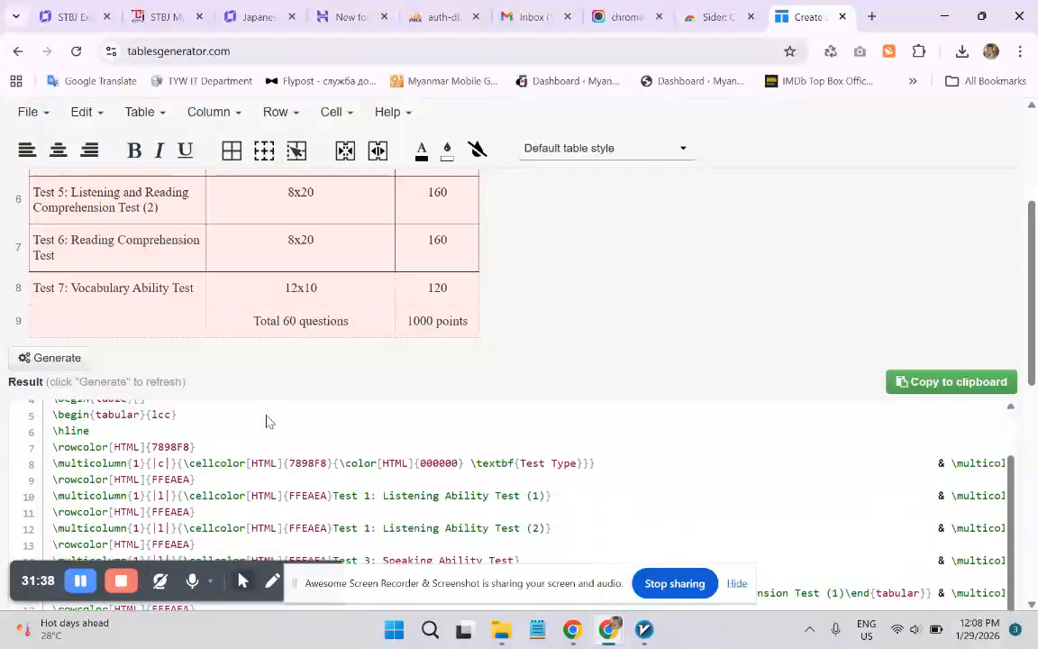
scroll(255, 420, up, 1)
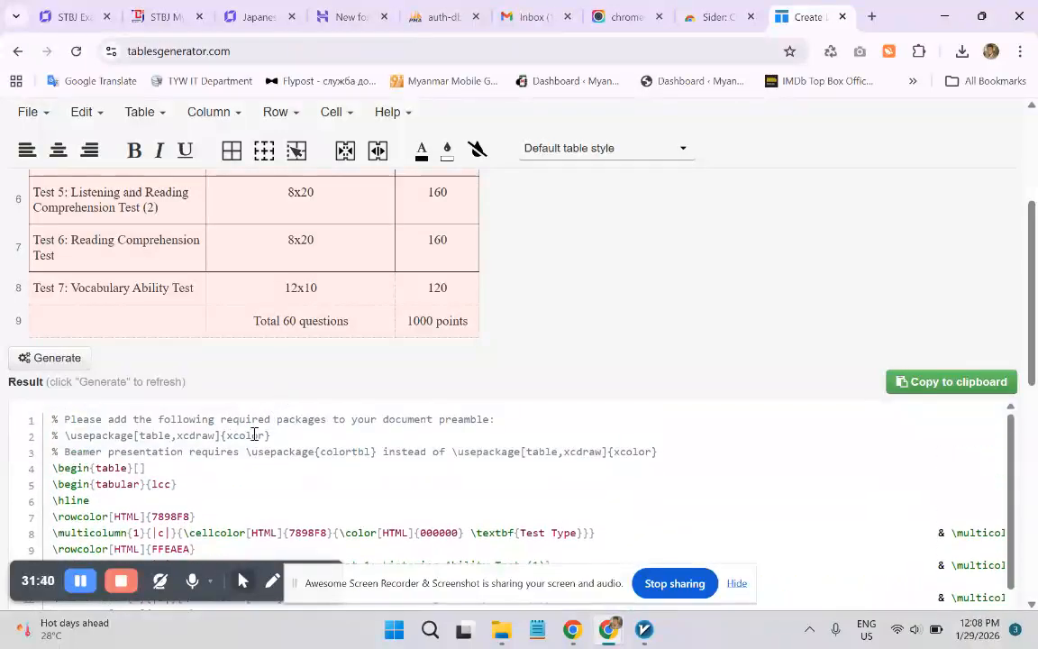
scroll(255, 437, down, 4)
scroll(252, 432, up, 4)
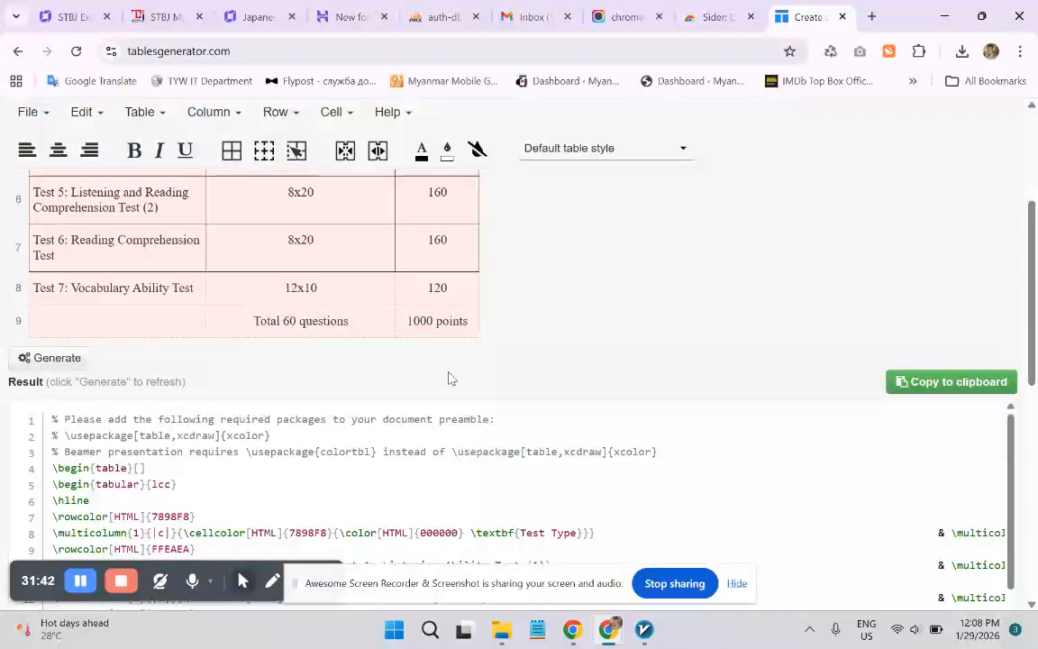
scroll(619, 336, up, 3)
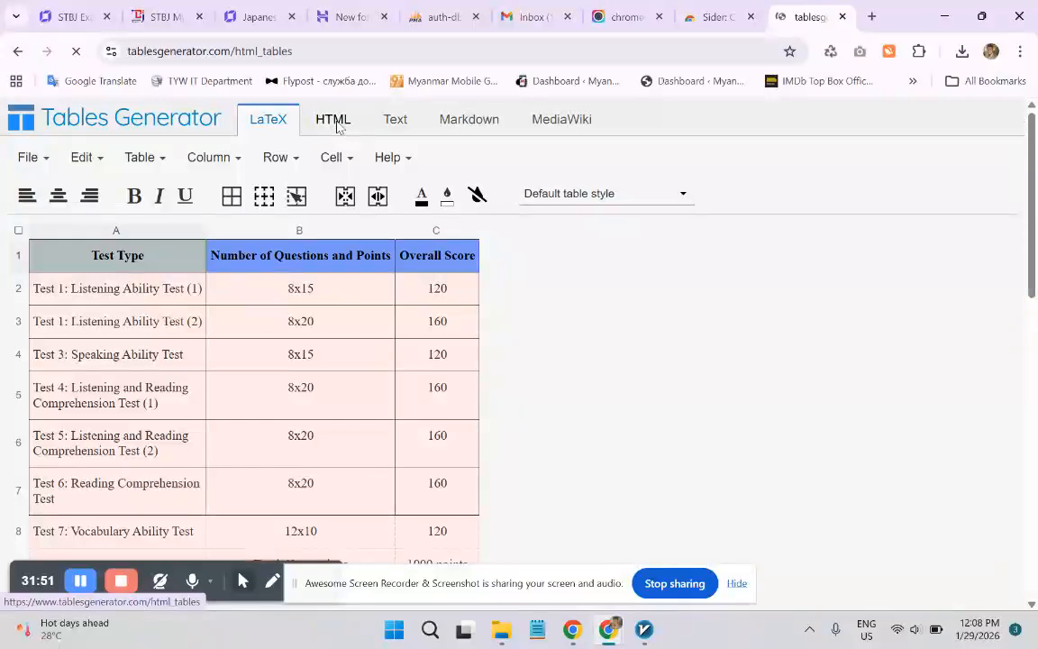
scroll(270, 248, down, 2)
scroll(270, 248, up, 3)
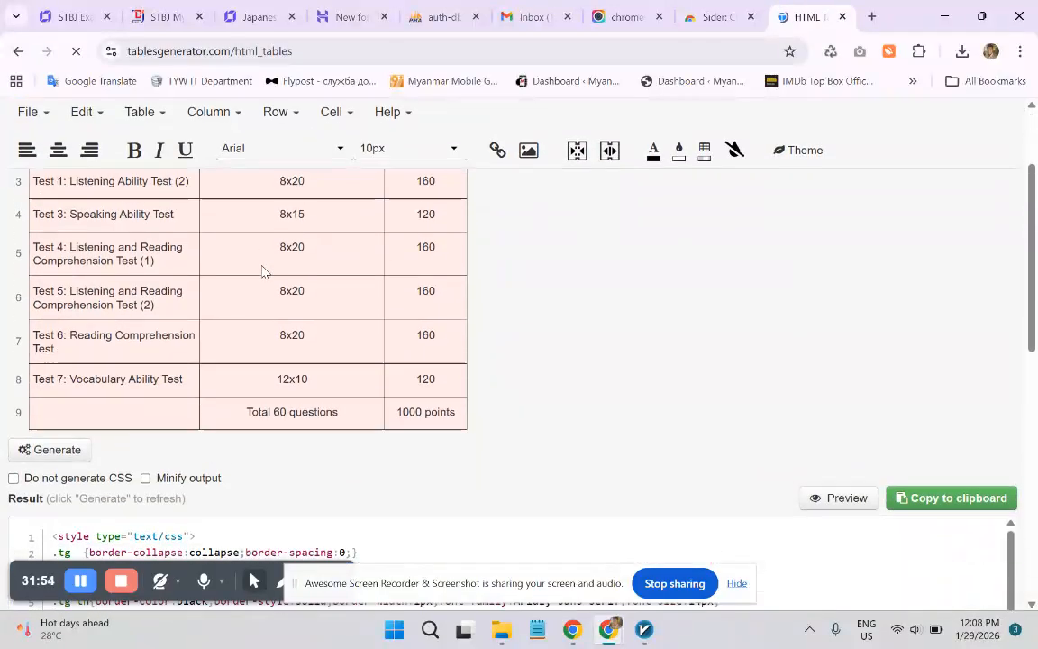
scroll(270, 297, down, 6)
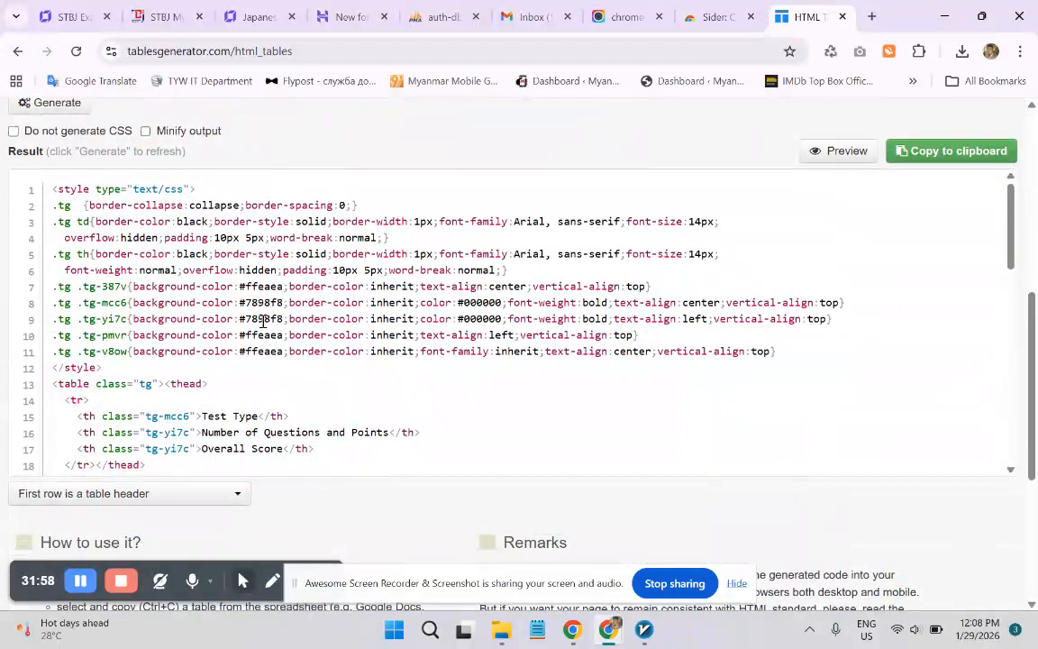
key(ctrl+a)
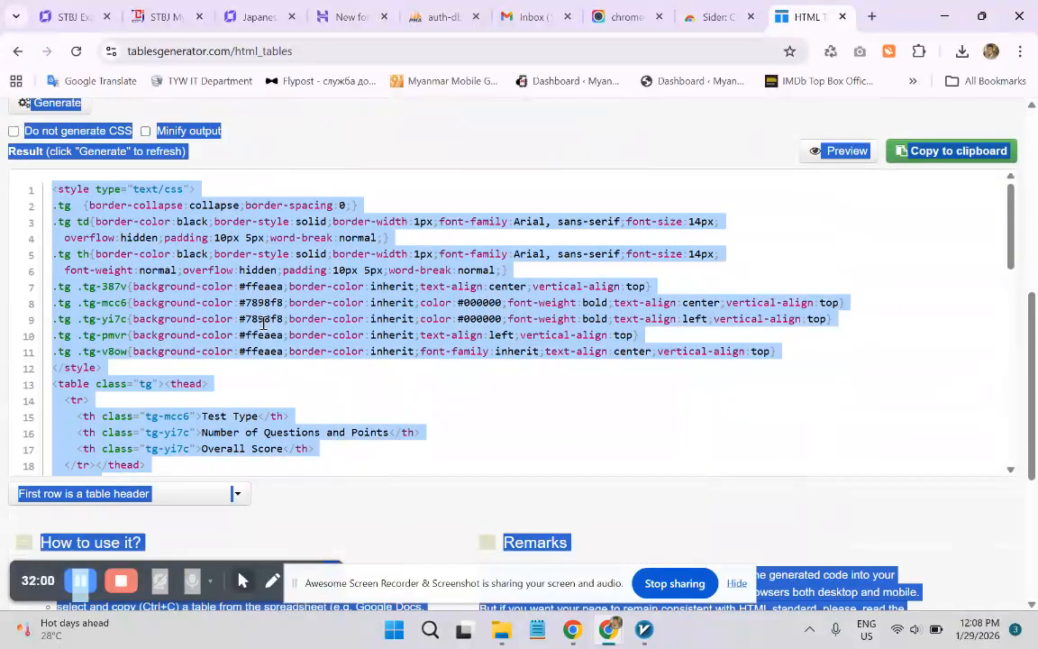
- Switch to the Website Builder and replace the embed element's LaTeX code with the content copied from the HTML table page
click(68, 16)
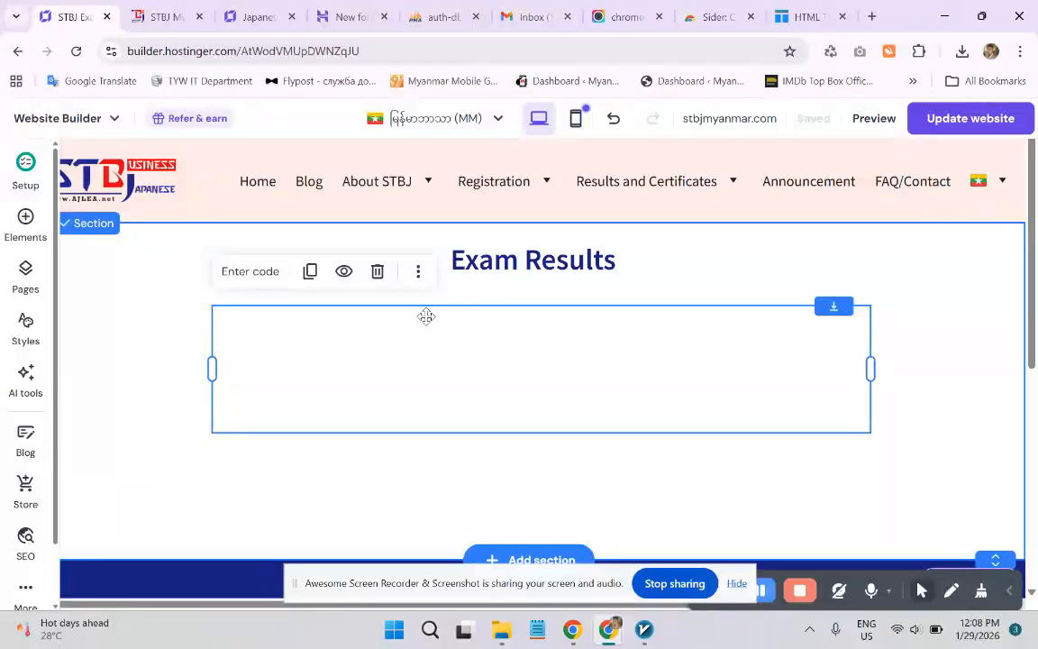
click(258, 276)
key(ctrl+a)
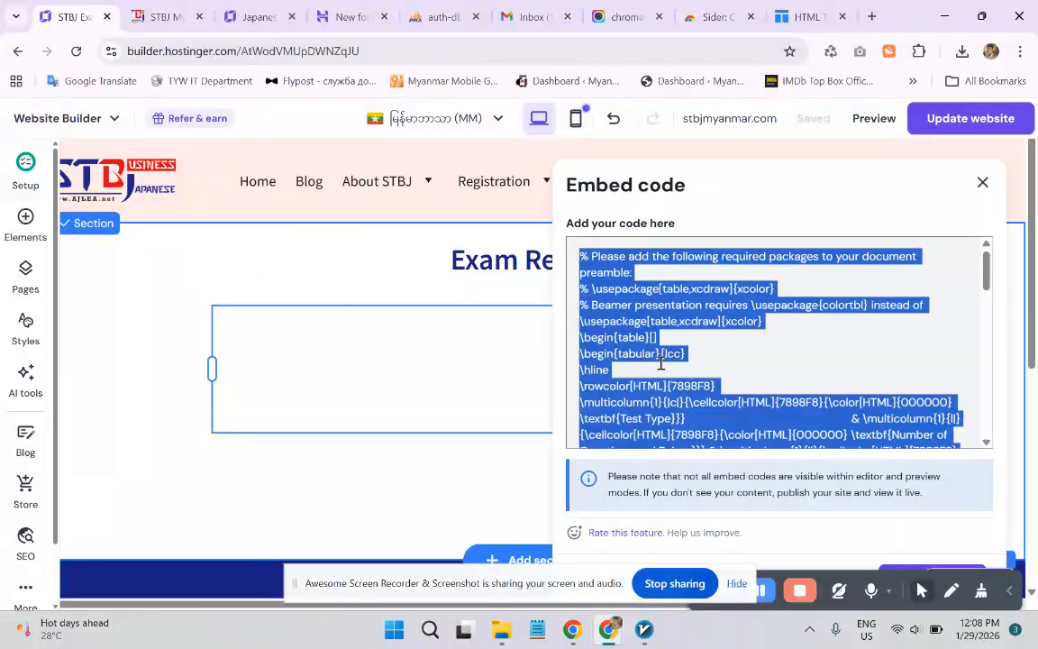
key(ctrl+v)
scroll(852, 468, down, 1)
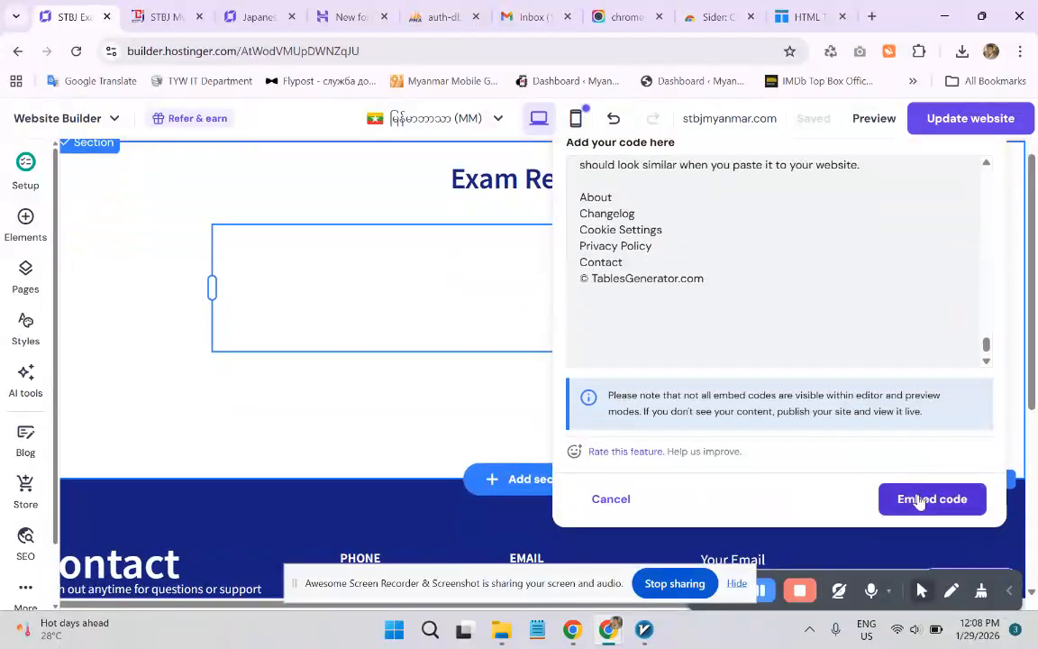
click(902, 500)
scroll(343, 327, down, 1)
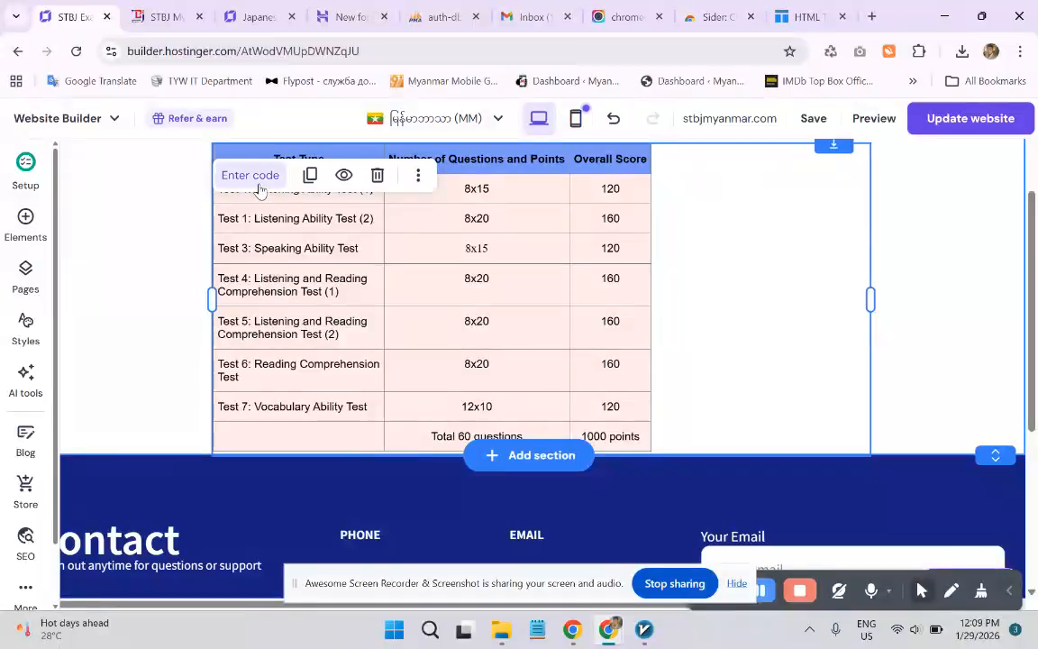
- Insert the test text "cbcvb" into the word Listening of the "Test 1: Listening Ability Test (1)" cell in the embed code and apply it
click(805, 16)
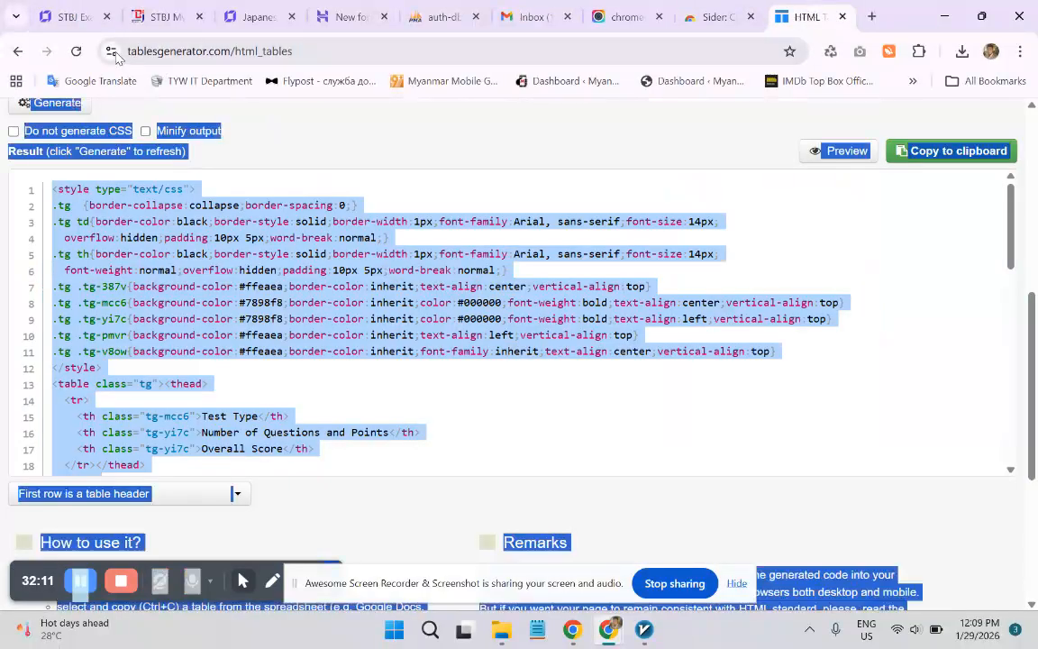
click(94, 27)
click(240, 177)
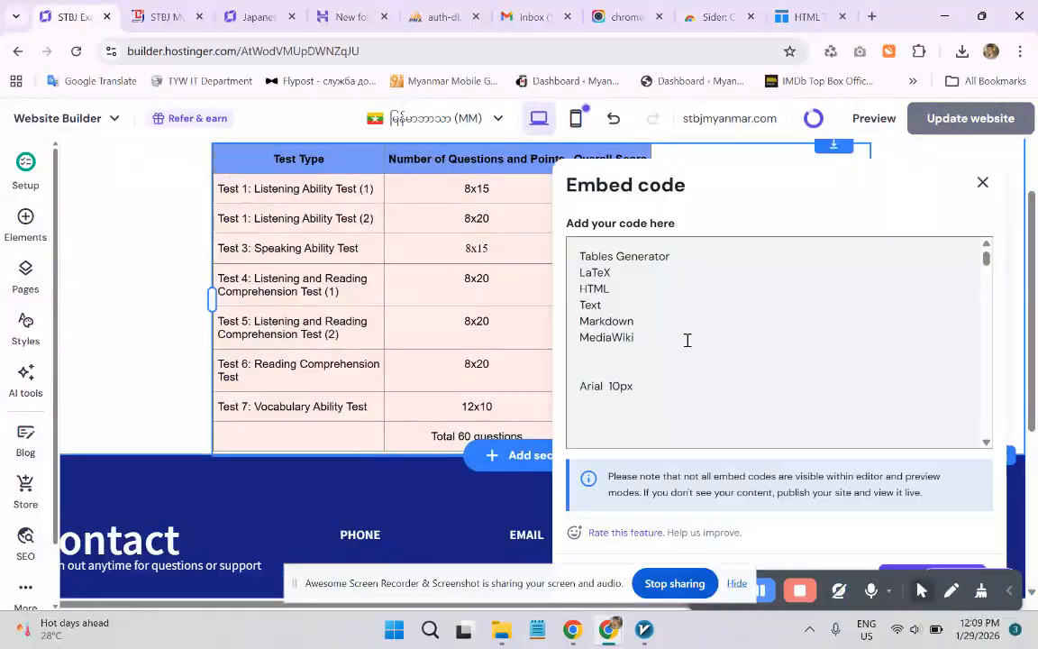
scroll(682, 348, up, 2)
scroll(677, 445, down, 3)
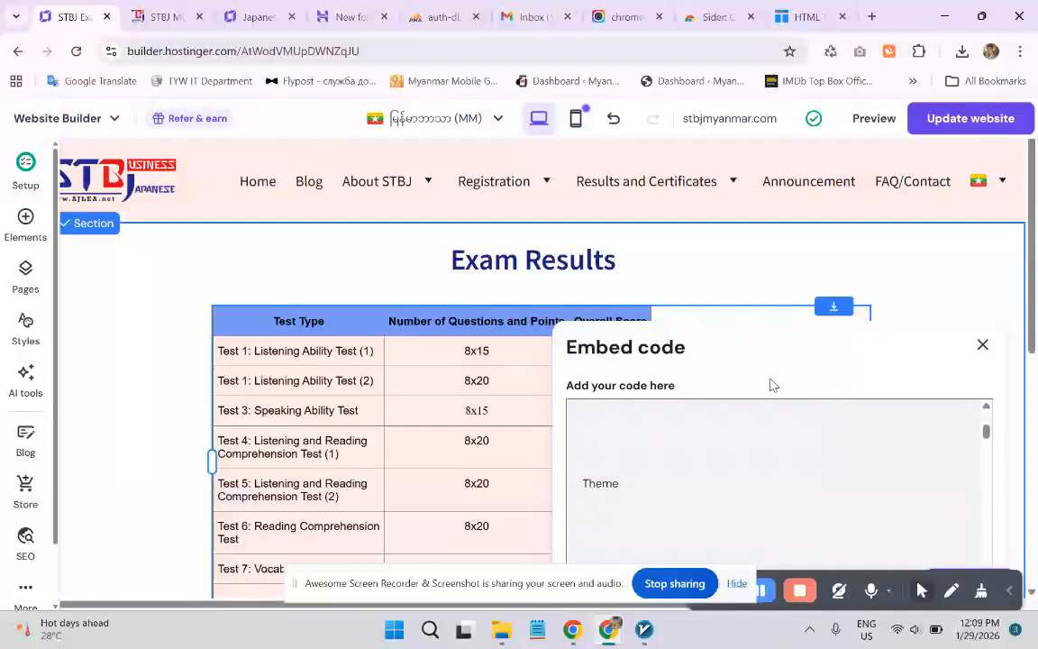
scroll(770, 385, down, 2)
drag(986, 275, 988, 326)
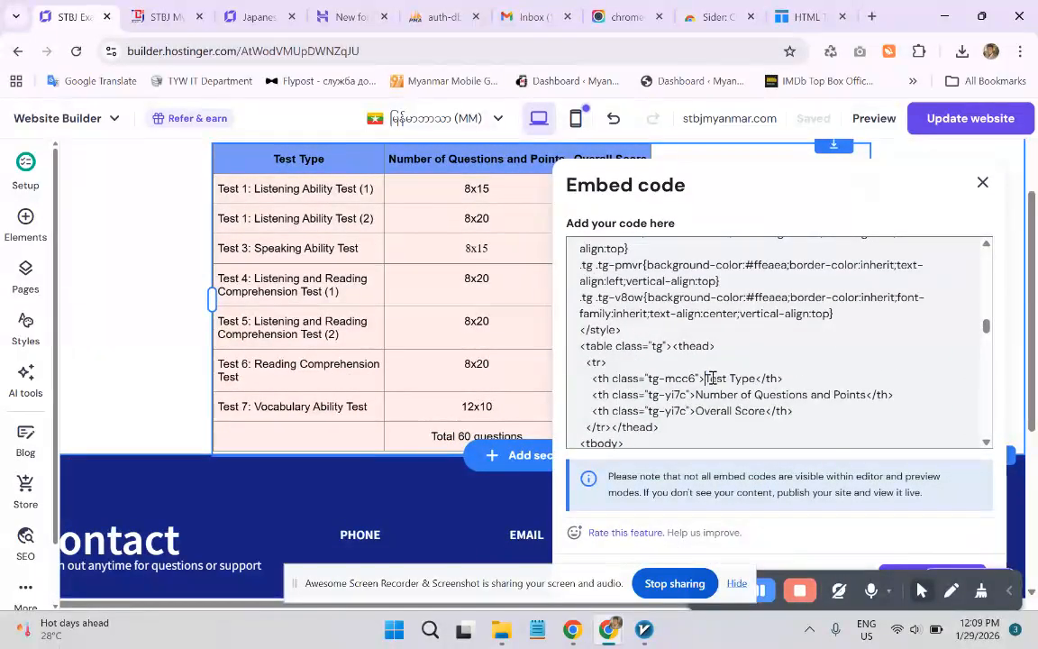
scroll(708, 384, down, 1)
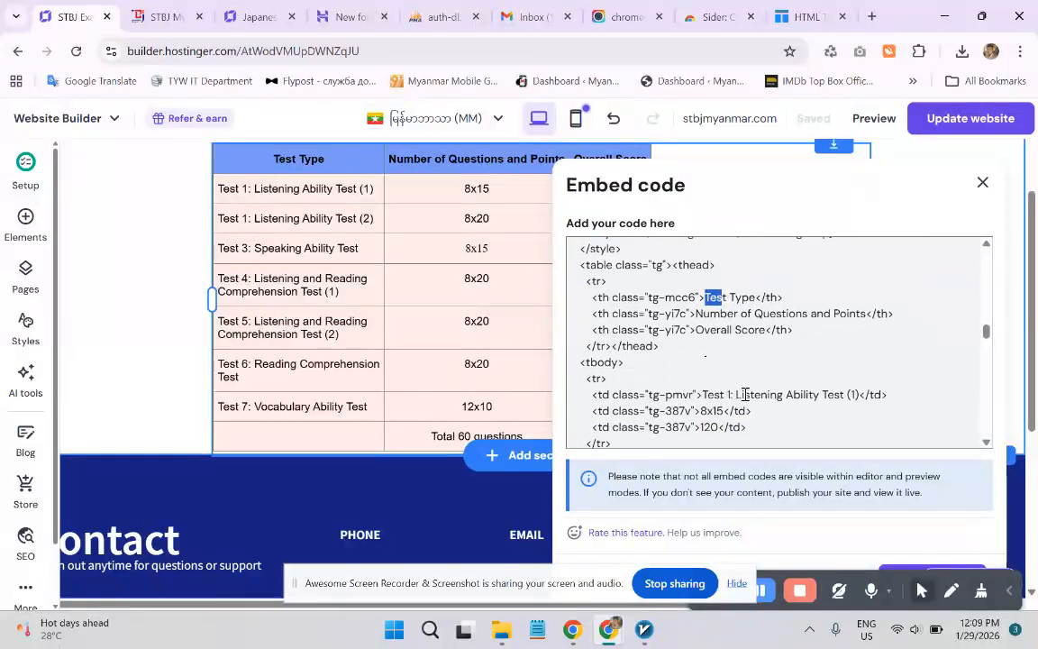
click(745, 394)
text(cbcvb)
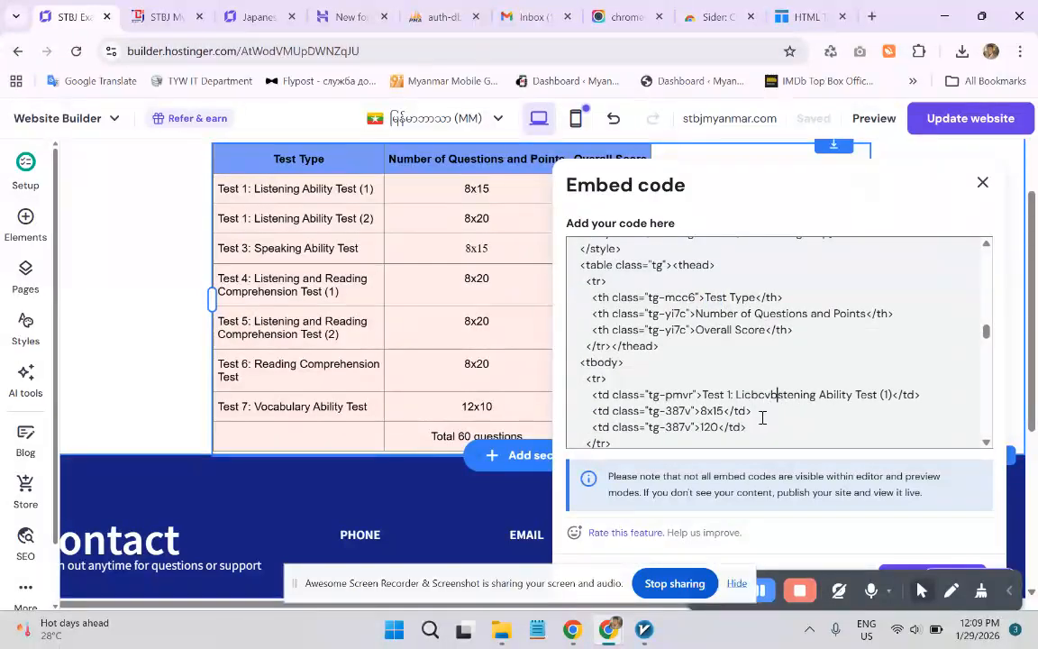
scroll(780, 435, down, 1)
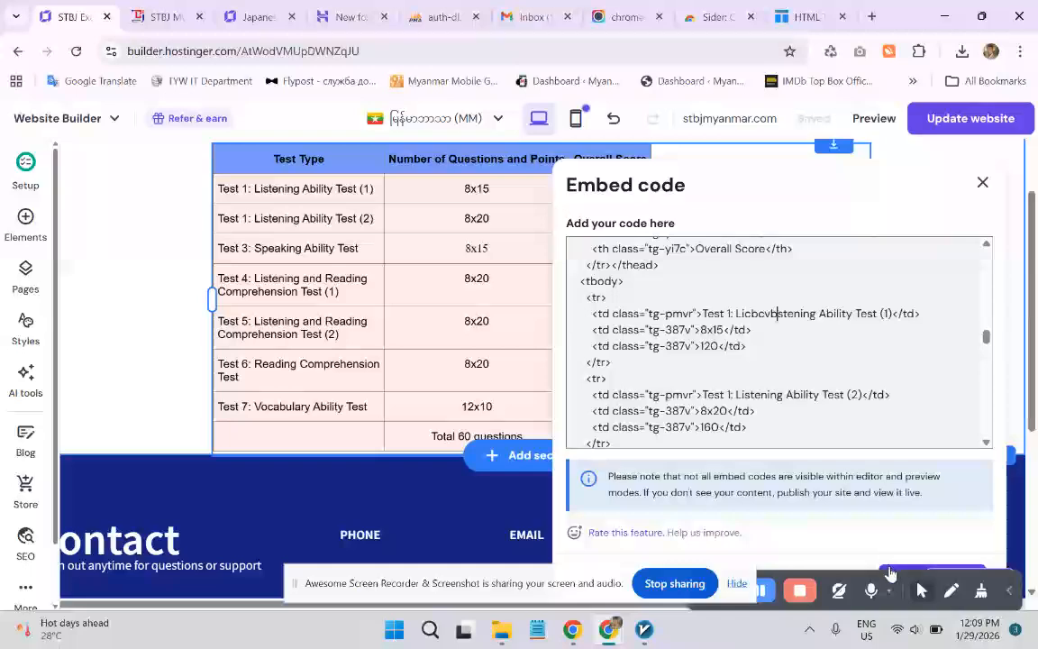
click(890, 567)
scroll(382, 352, up, 2)
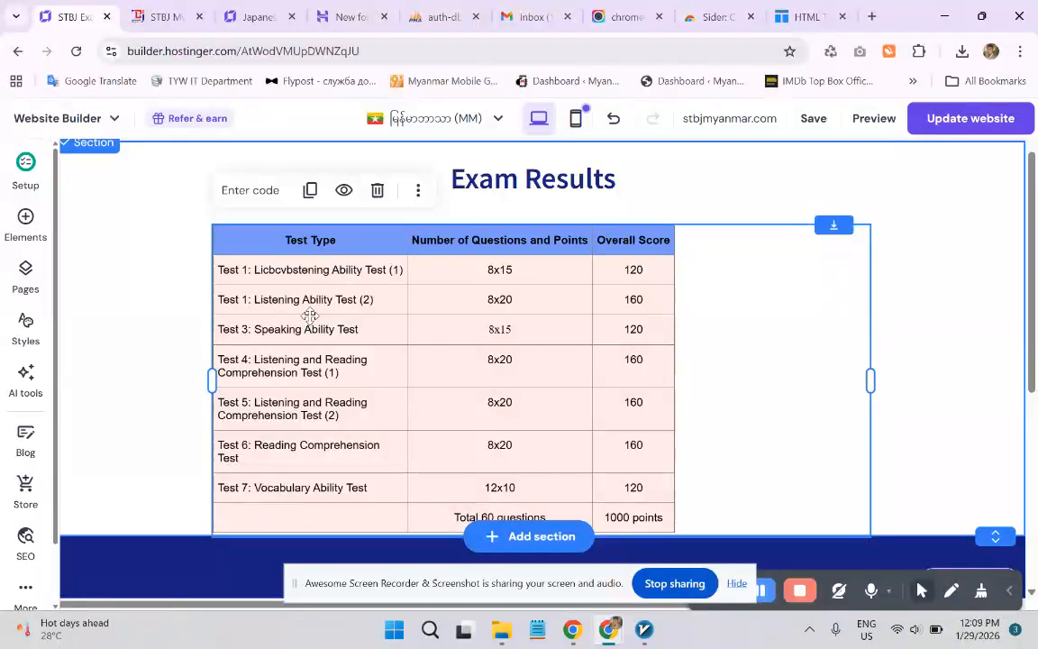
- Reopen the embed code, review the table's HTML markup and select all of the code
click(251, 198)
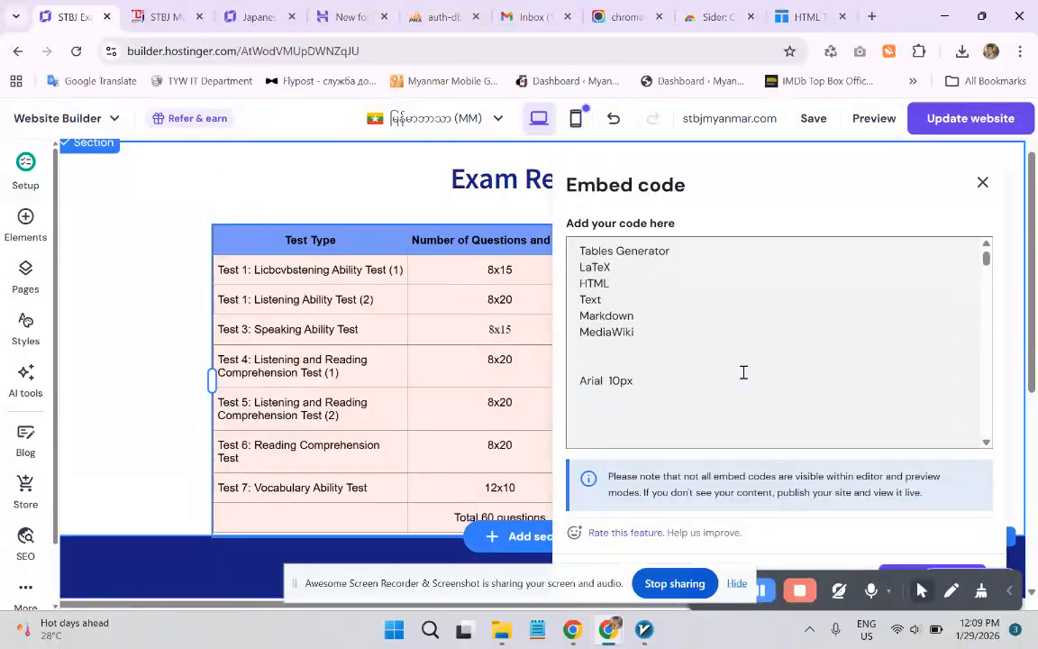
scroll(739, 375, down, 3)
scroll(740, 374, down, 5)
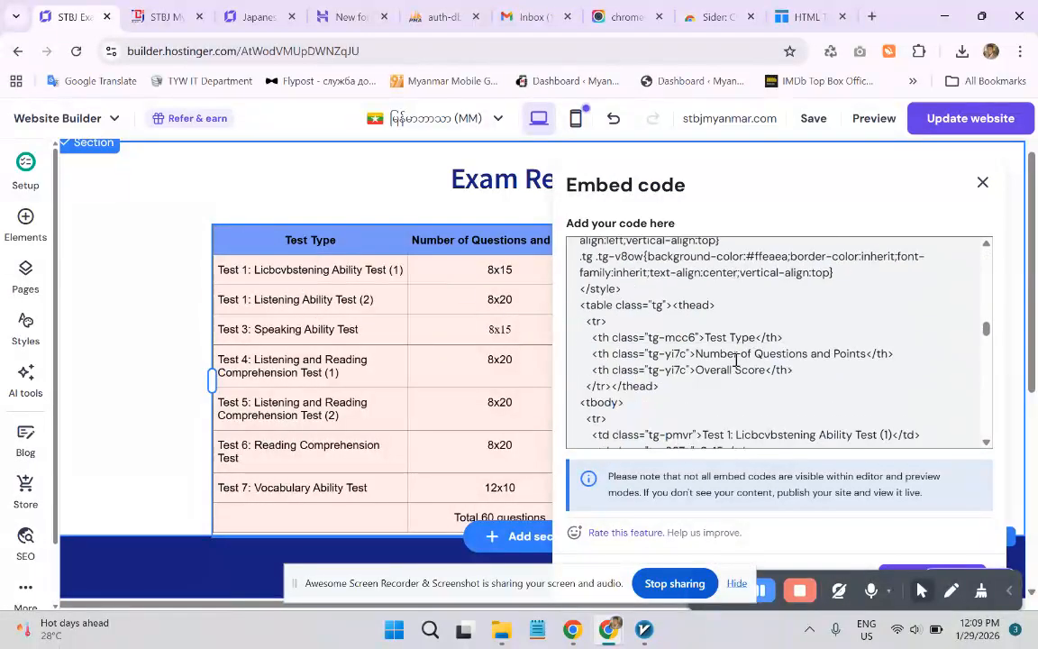
key(ctrl+a)
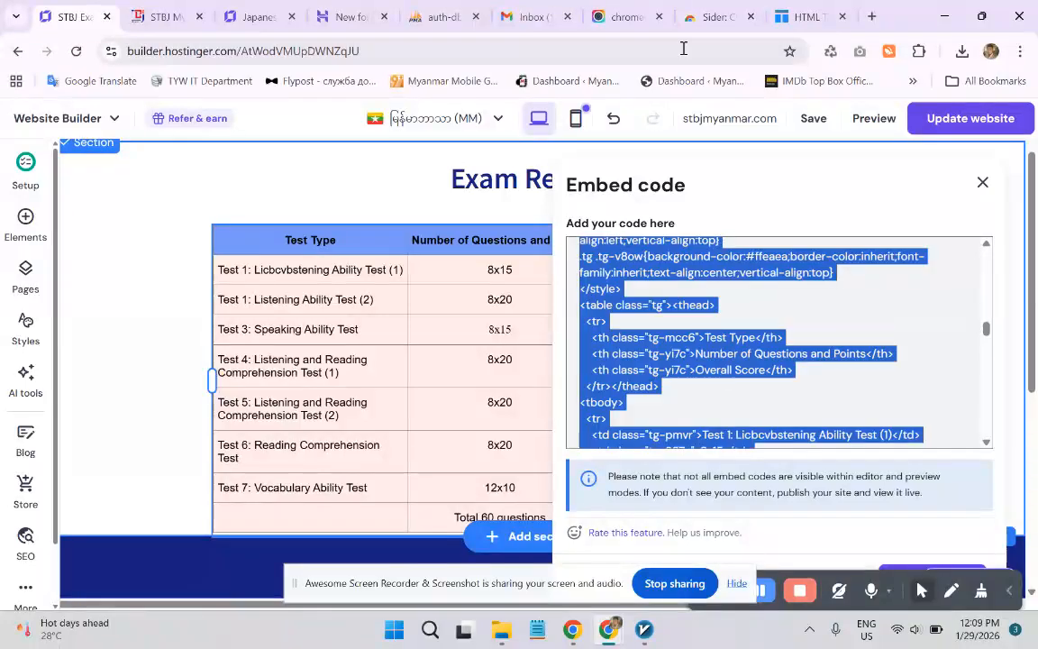
- Switch to Tables Generator and examine the HTML table together with its generated code and copy options
click(806, 16)
scroll(414, 383, up, 10)
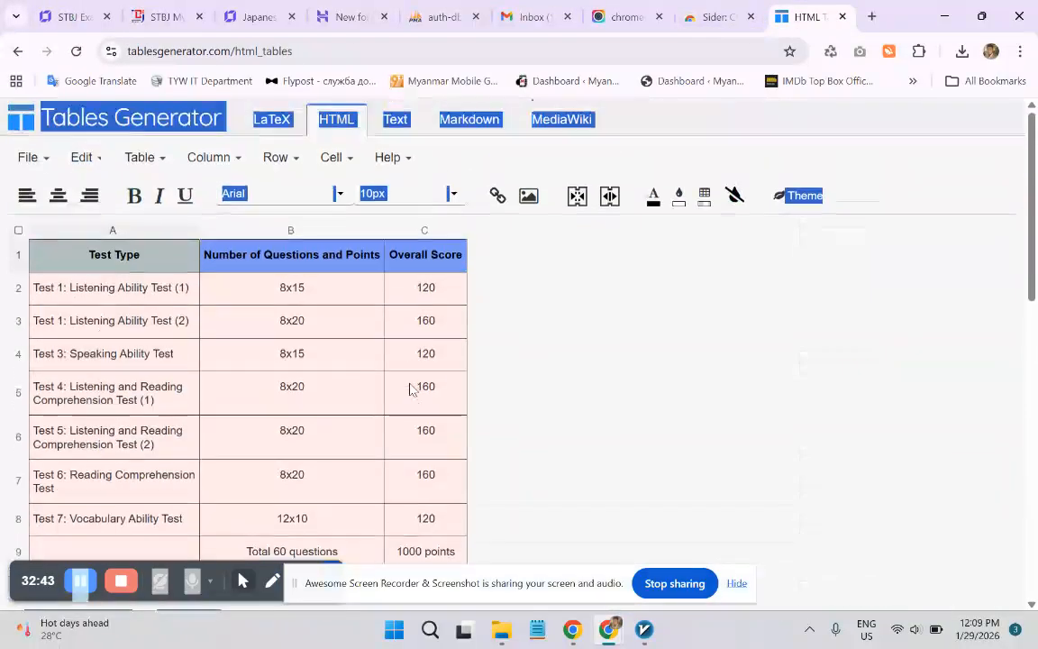
scroll(410, 388, down, 5)
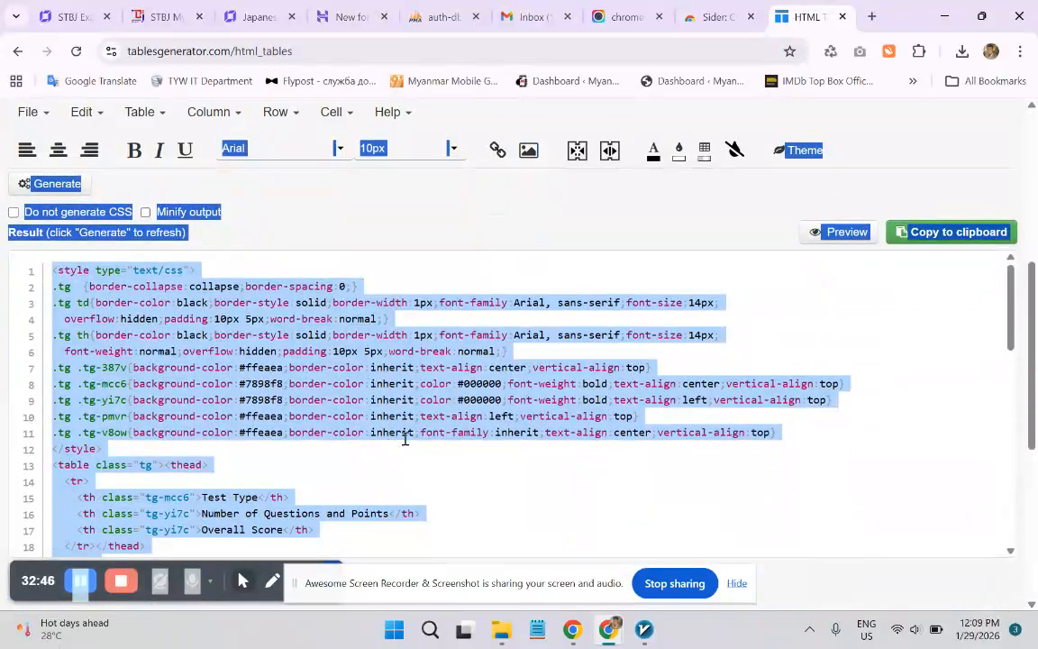
scroll(396, 442, up, 5)
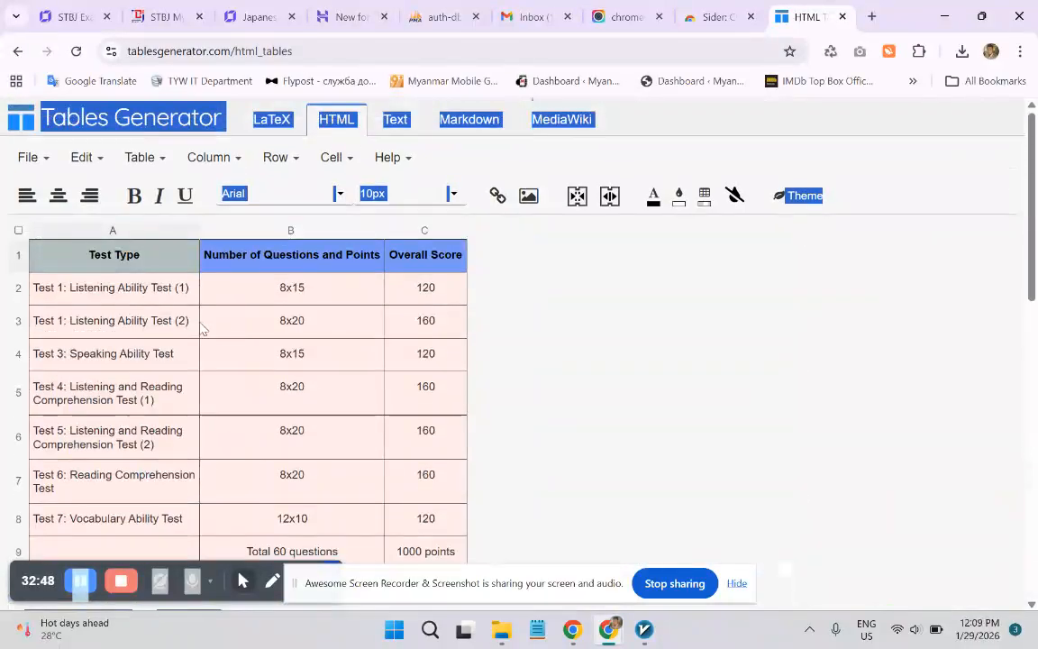
click(143, 319)
scroll(450, 387, down, 3)
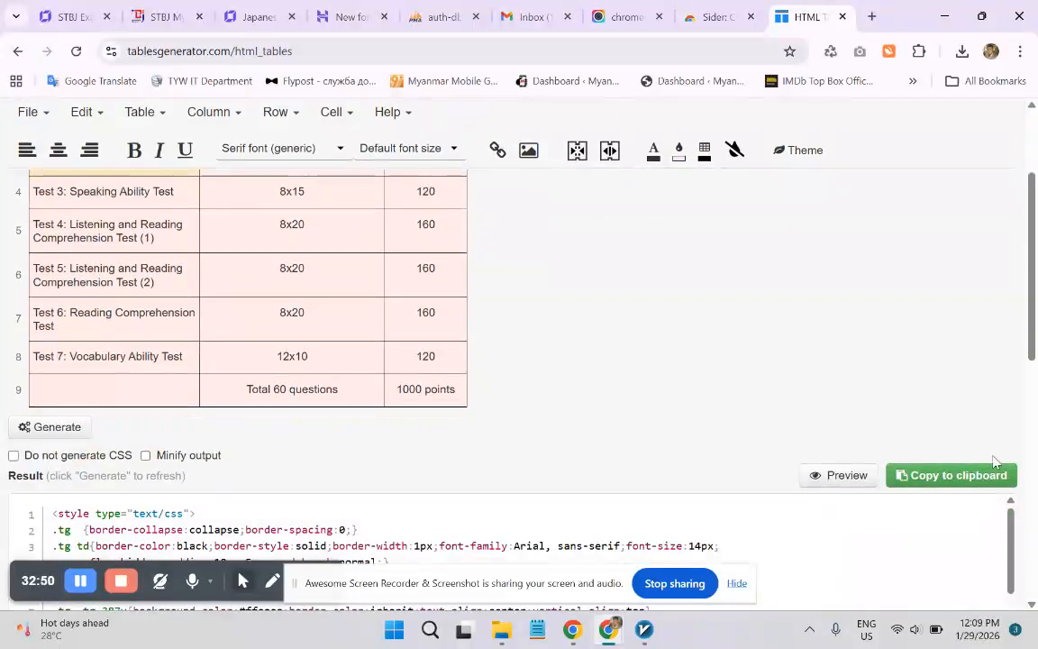
scroll(410, 442, up, 3)
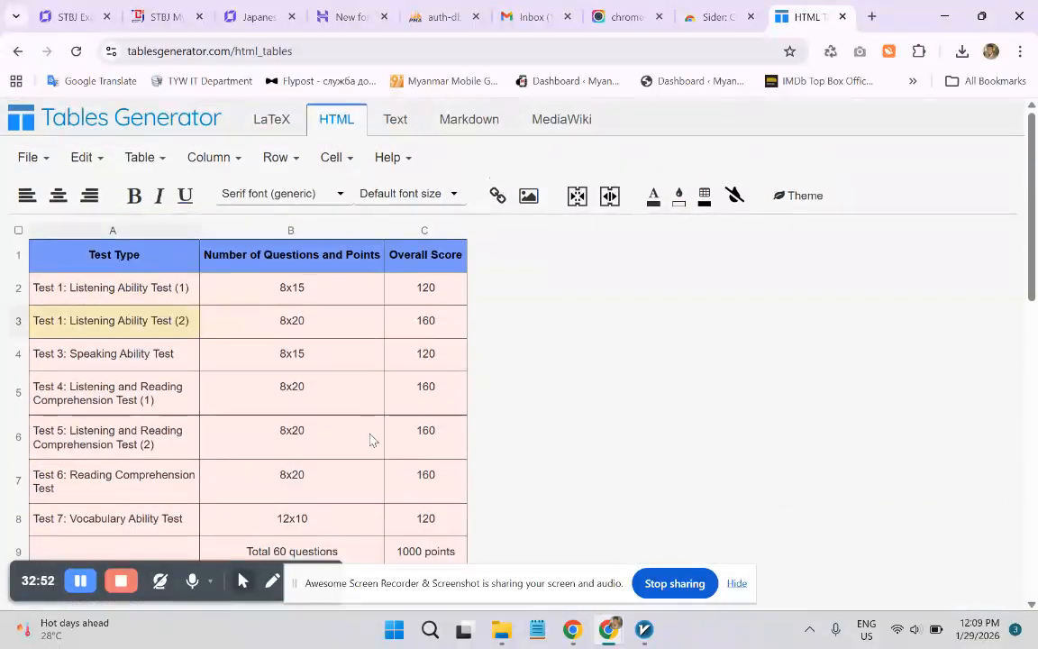
scroll(507, 439, down, 2)
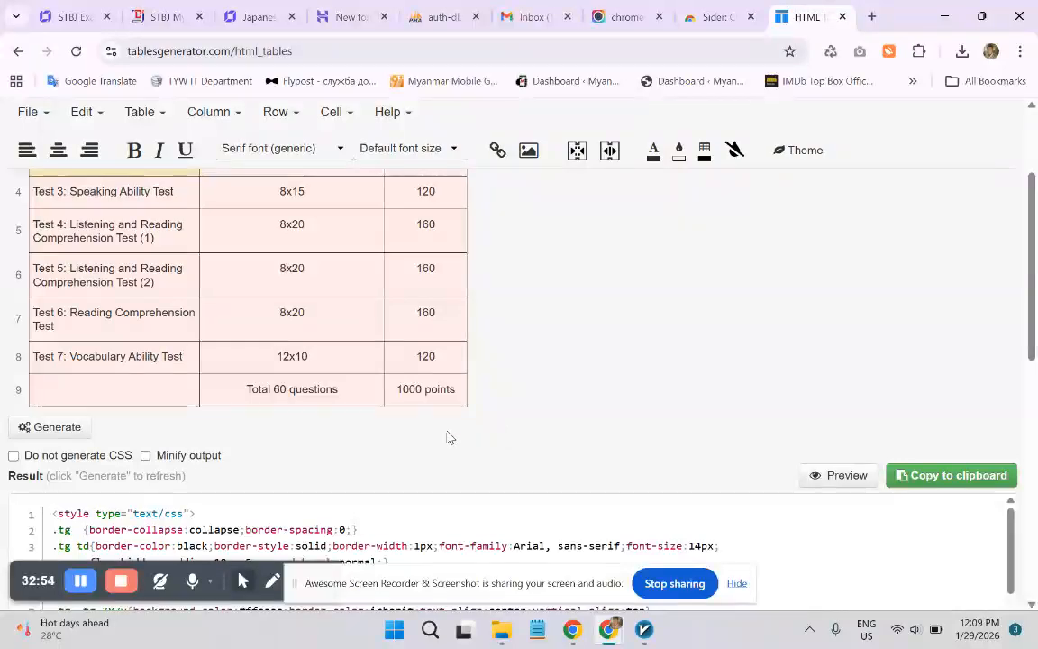
scroll(342, 423, up, 1)
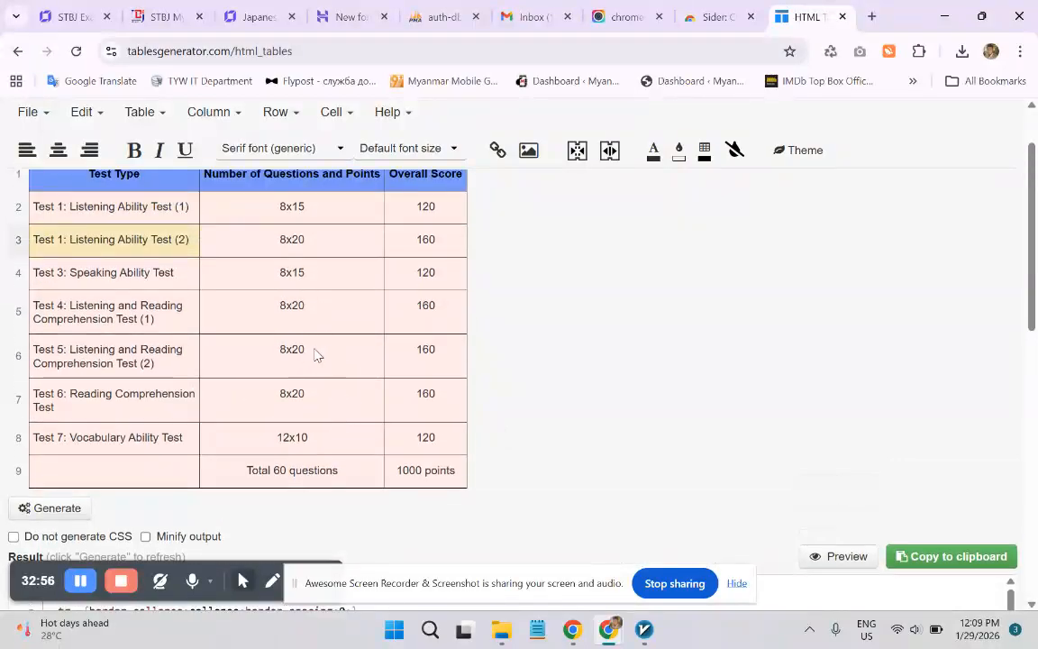
scroll(340, 325, up, 1)
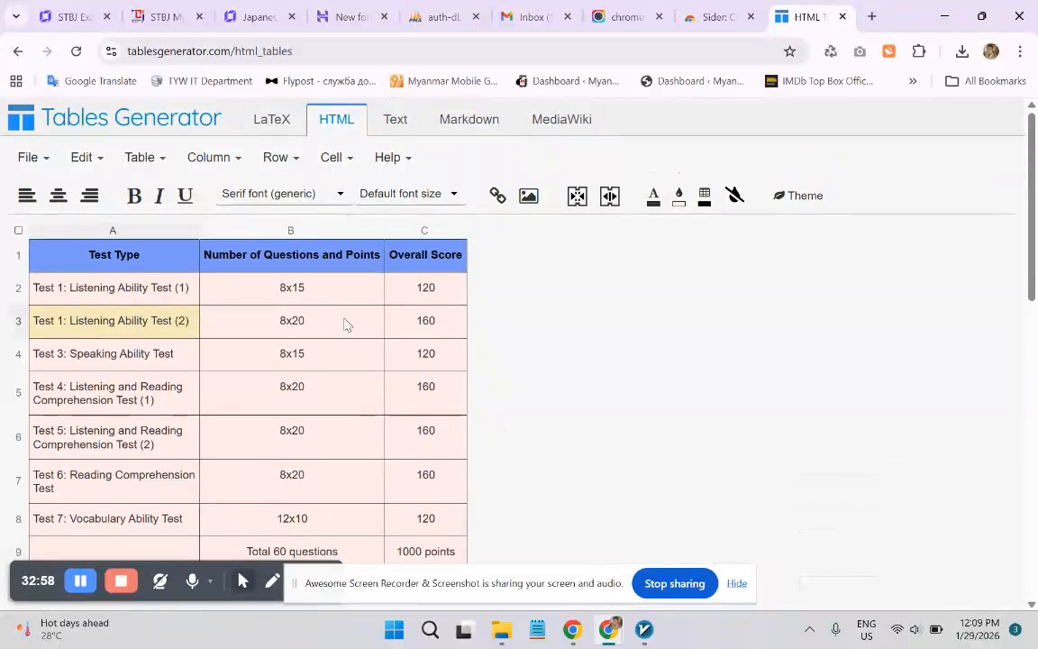
scroll(343, 326, down, 3)
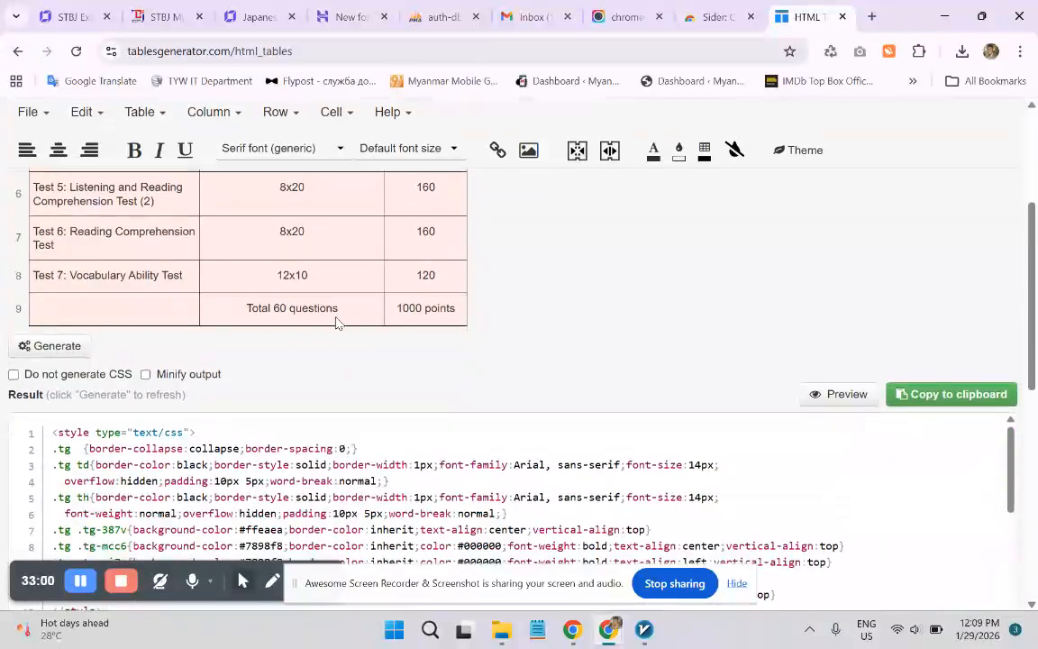
scroll(330, 335, up, 2)
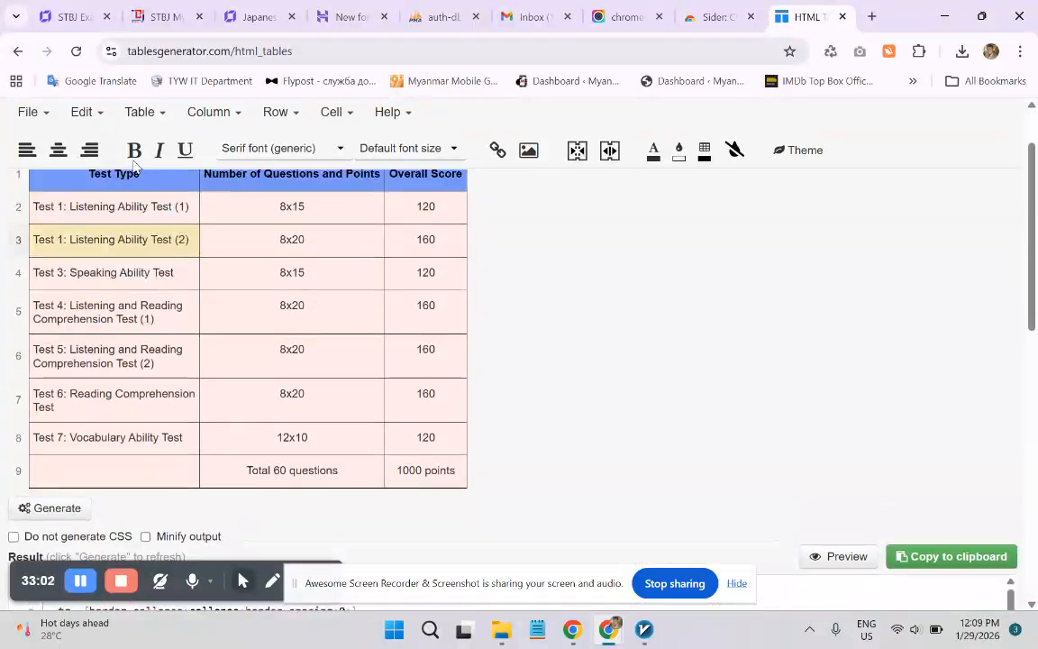
- Switch to the Website Builder, look through the available elements down to Embed code, and check the embedded exam table
click(72, 17)
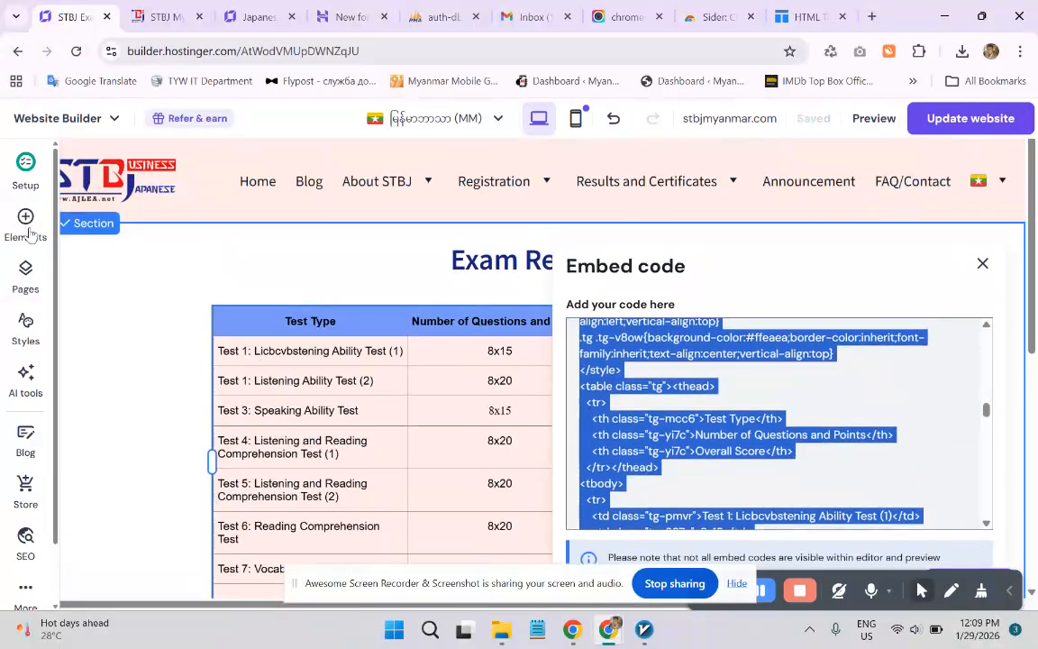
click(26, 221)
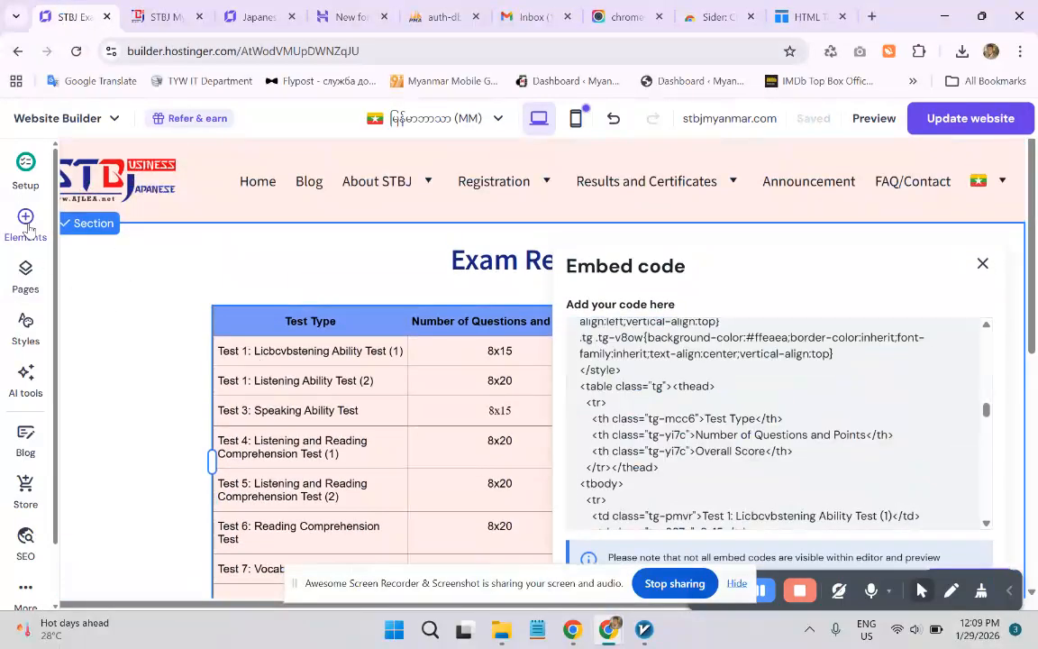
scroll(180, 324, down, 3)
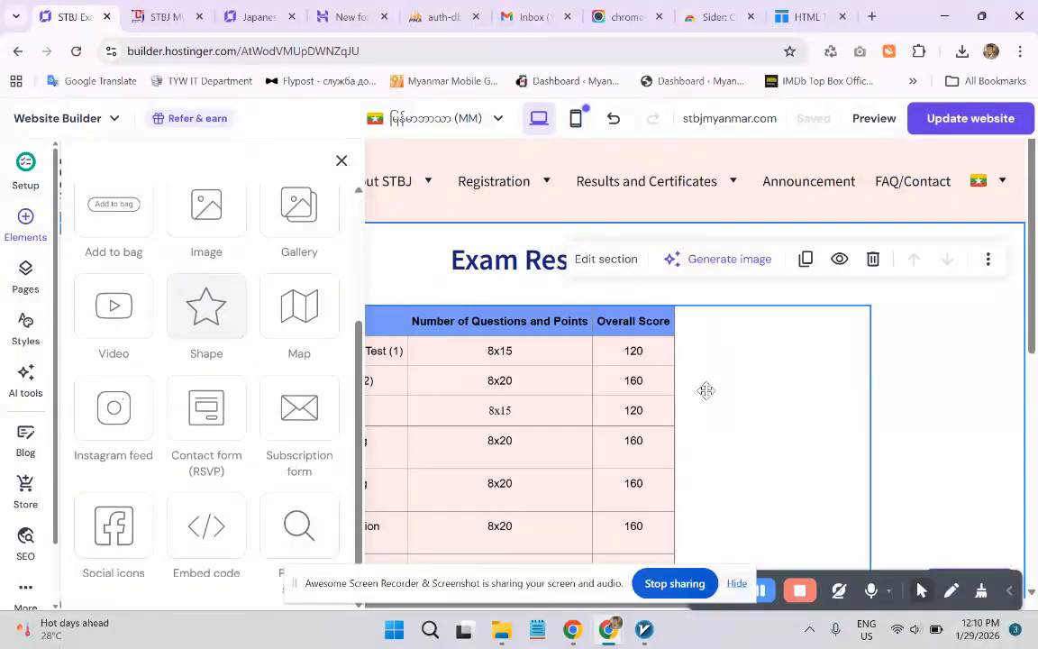
click(419, 293)
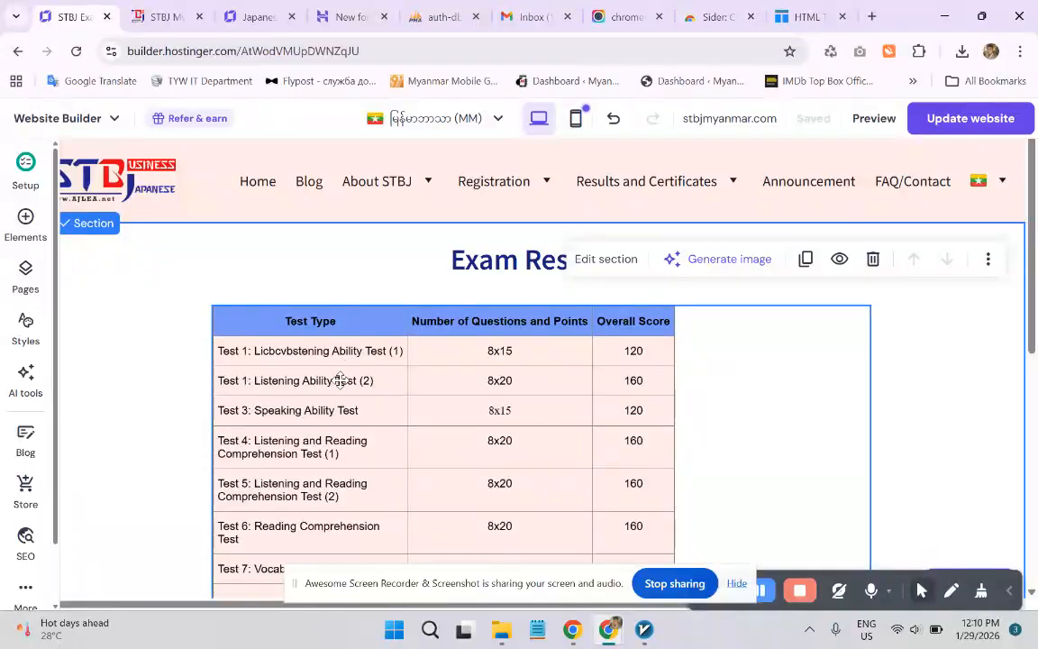
scroll(308, 359, down, 1)
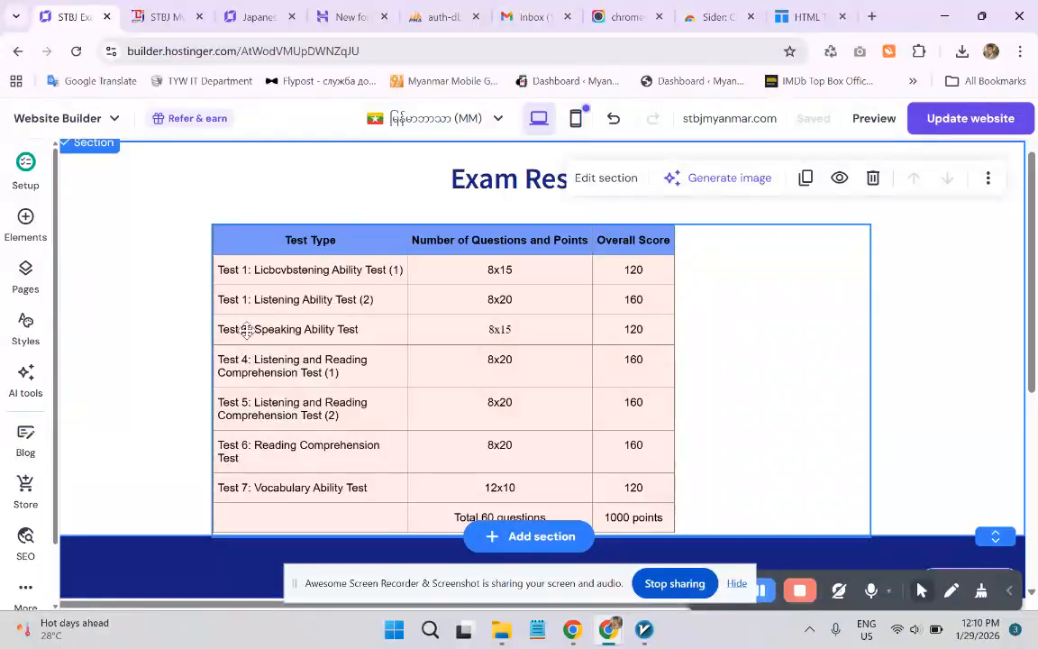
- Switch to the live STBJ Myanmar site and examine the table on the Exam Schedule page
click(160, 7)
drag(320, 388, 708, 459)
scroll(544, 408, down, 2)
drag(522, 323, 720, 353)
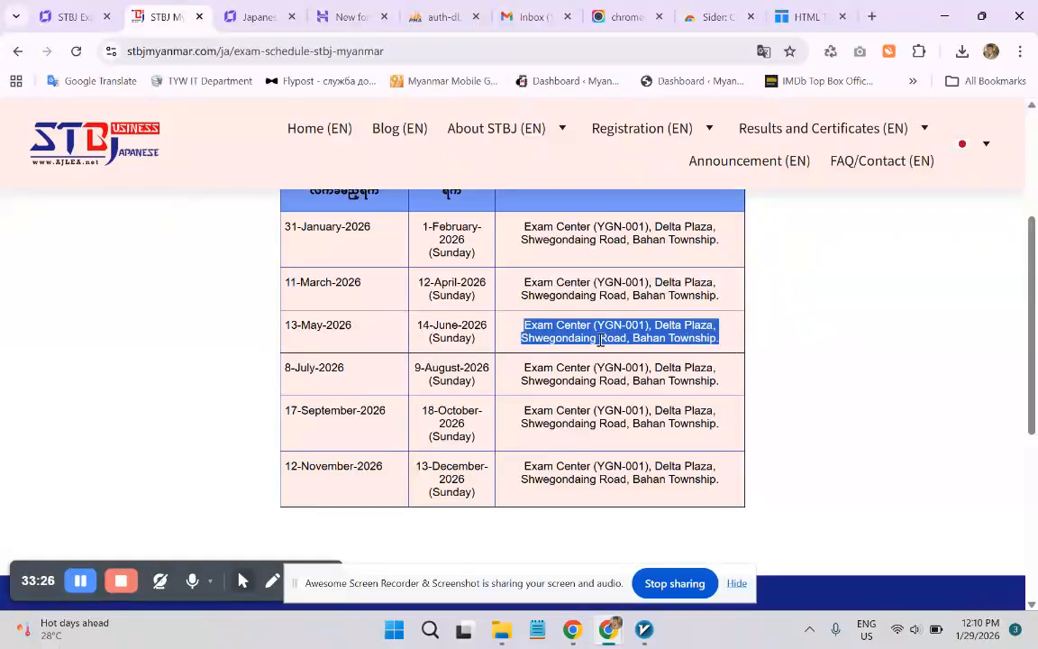
scroll(599, 340, up, 2)
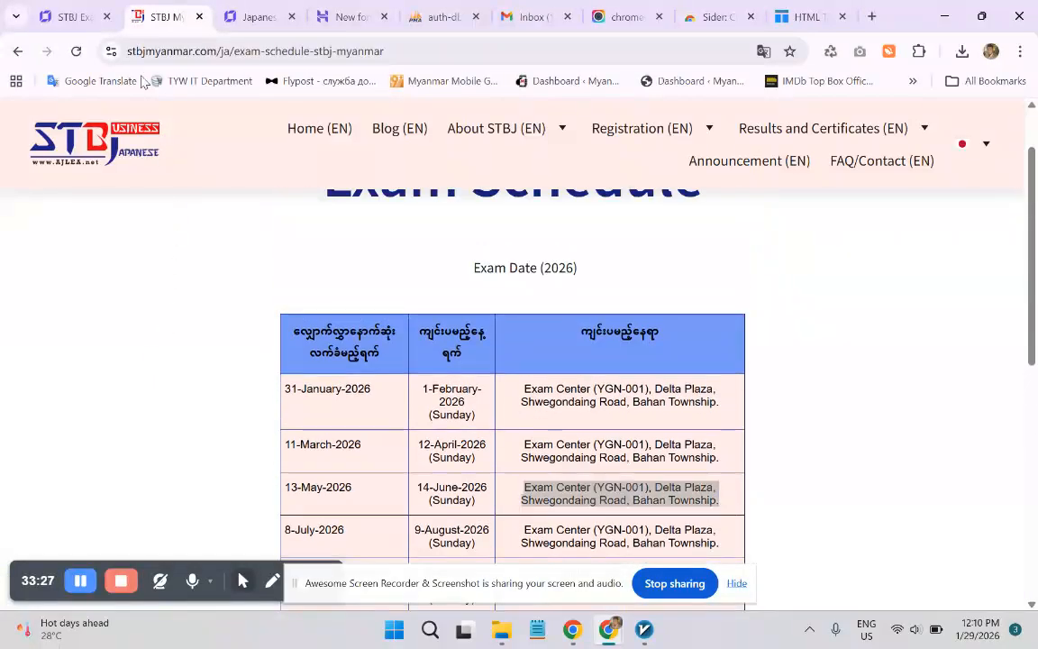
- Switch to Tables Generator and review the row commands, the "Test 1: Listening Ability Test (1)" cell and the generated HTML code
click(800, 23)
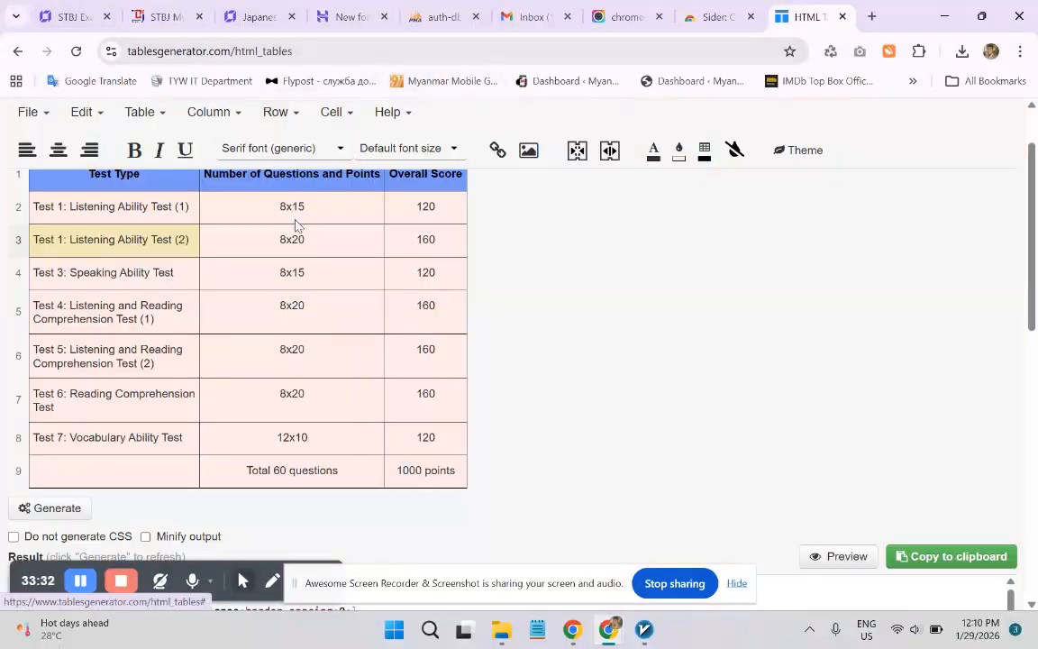
scroll(296, 225, up, 1)
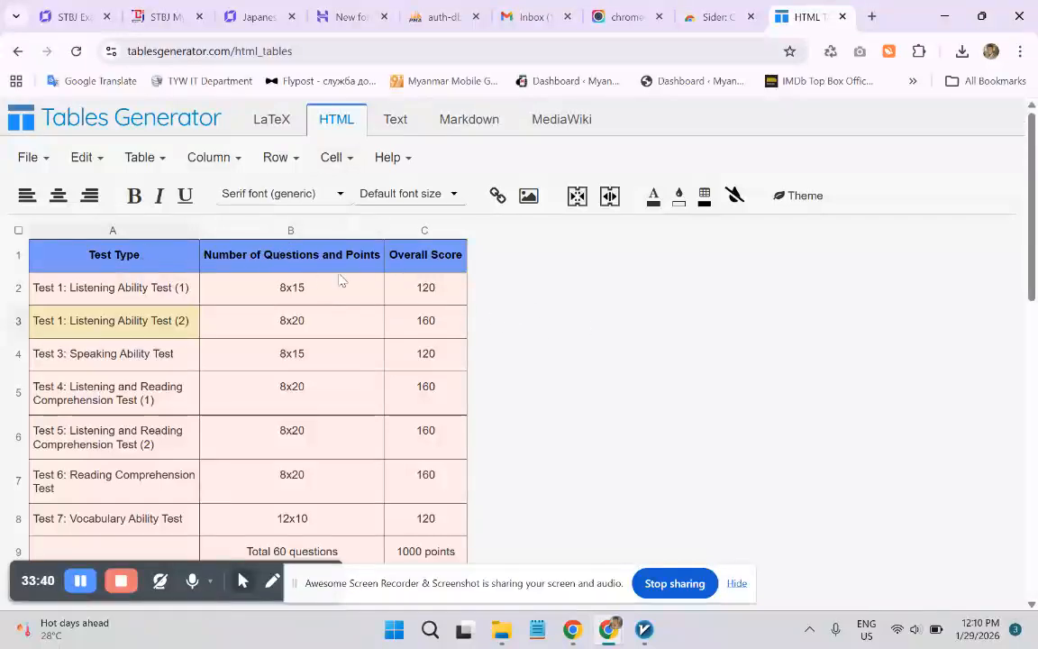
click(297, 162)
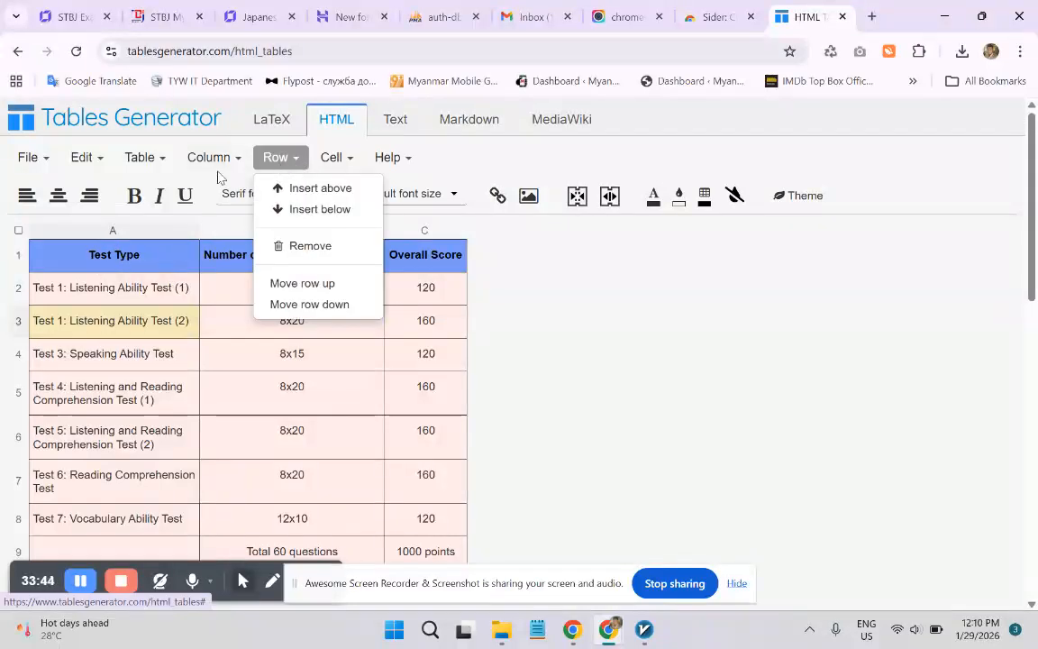
click(126, 288)
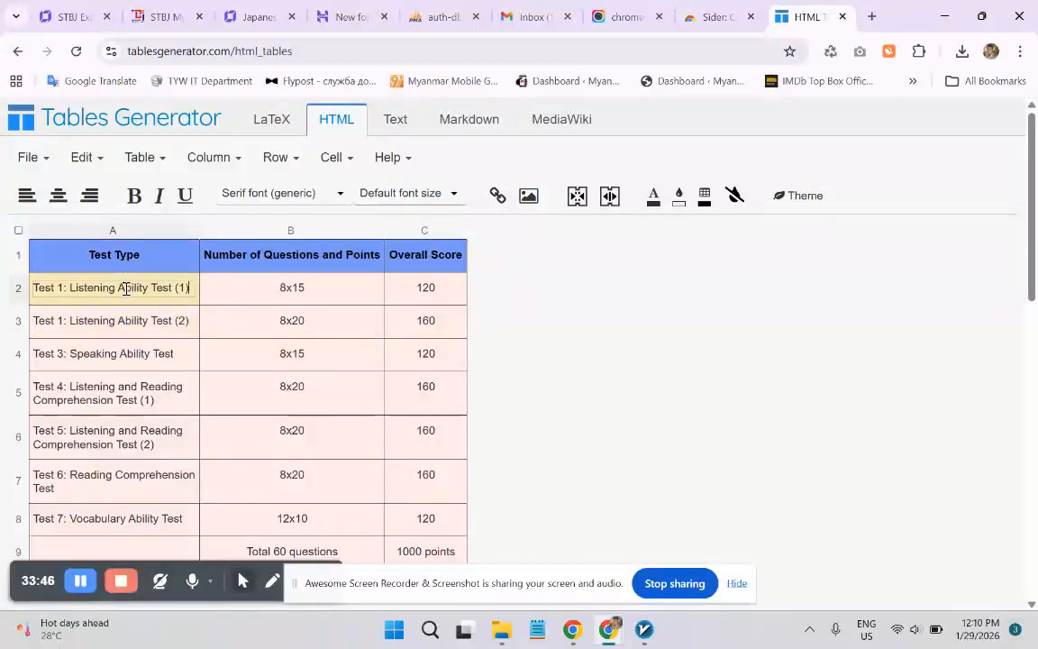
triple_click(119, 288)
scroll(311, 325, down, 4)
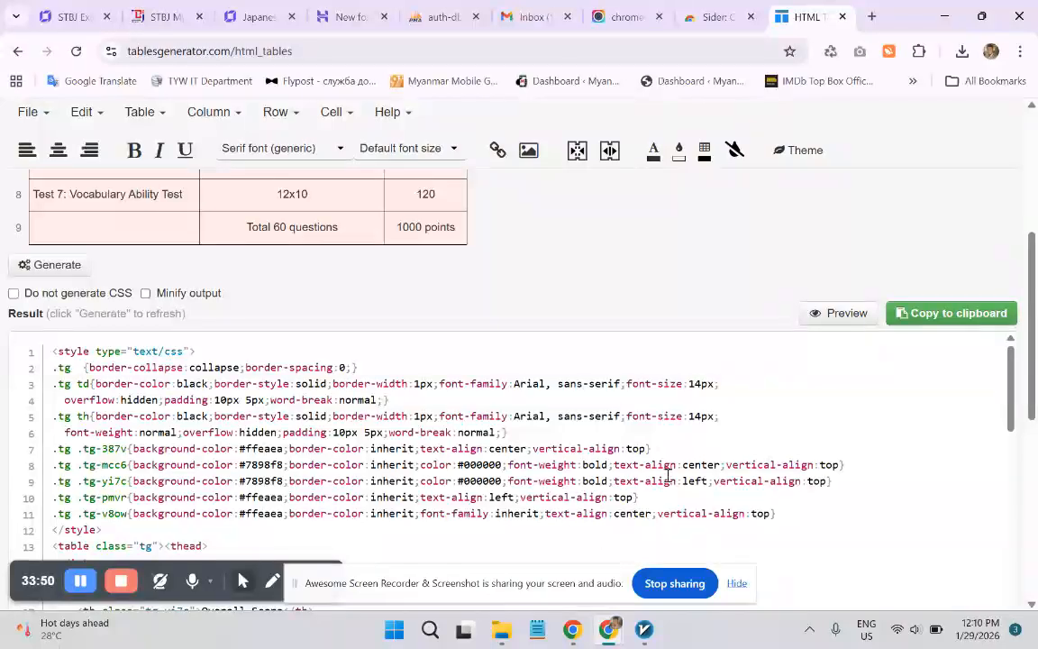
- Return to the Website Builder and view the embedded exam table's code without changing it
click(70, 16)
scroll(430, 342, up, 1)
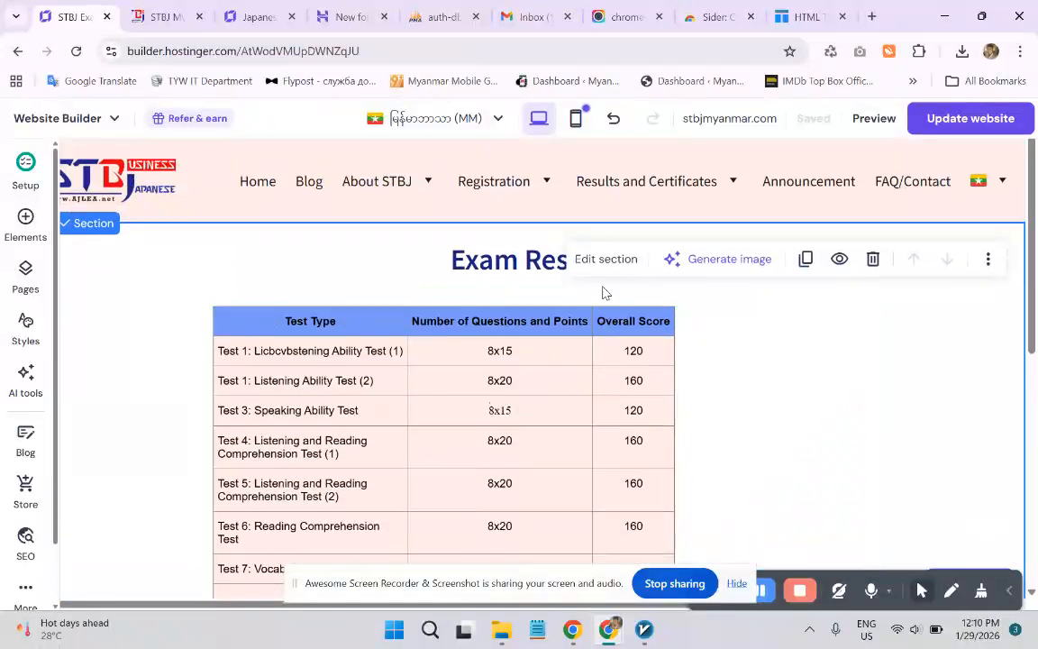
click(442, 298)
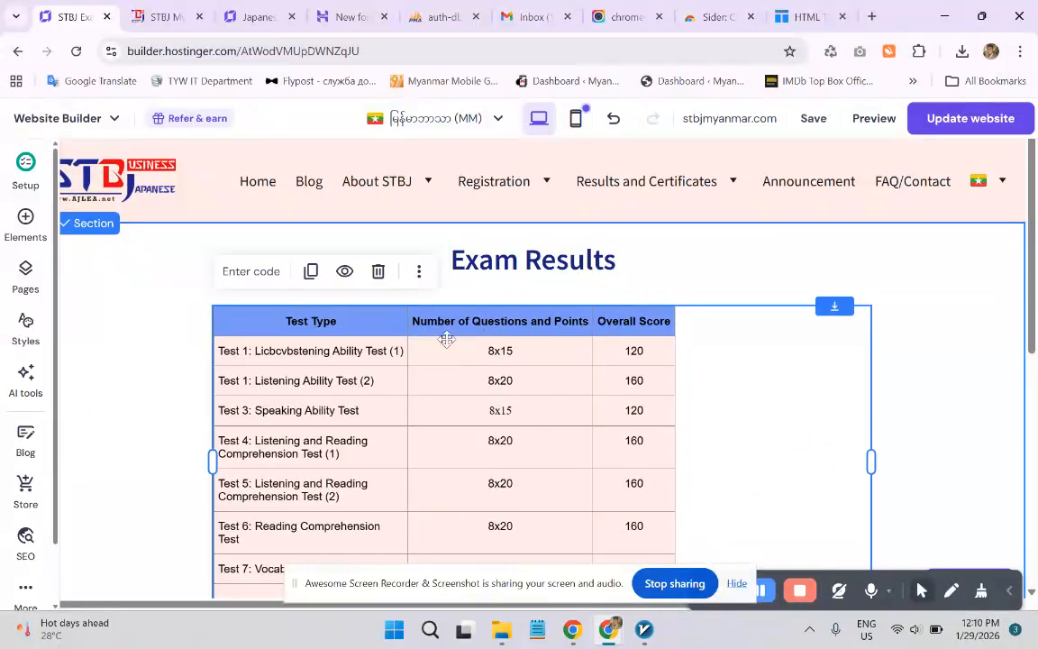
click(247, 273)
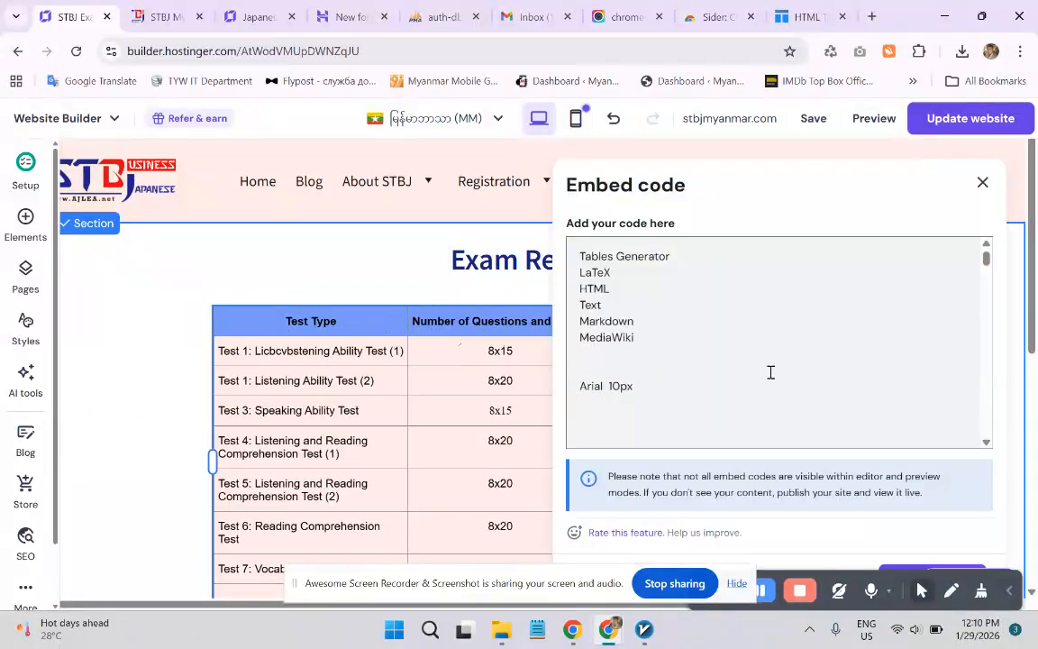
click(981, 186)
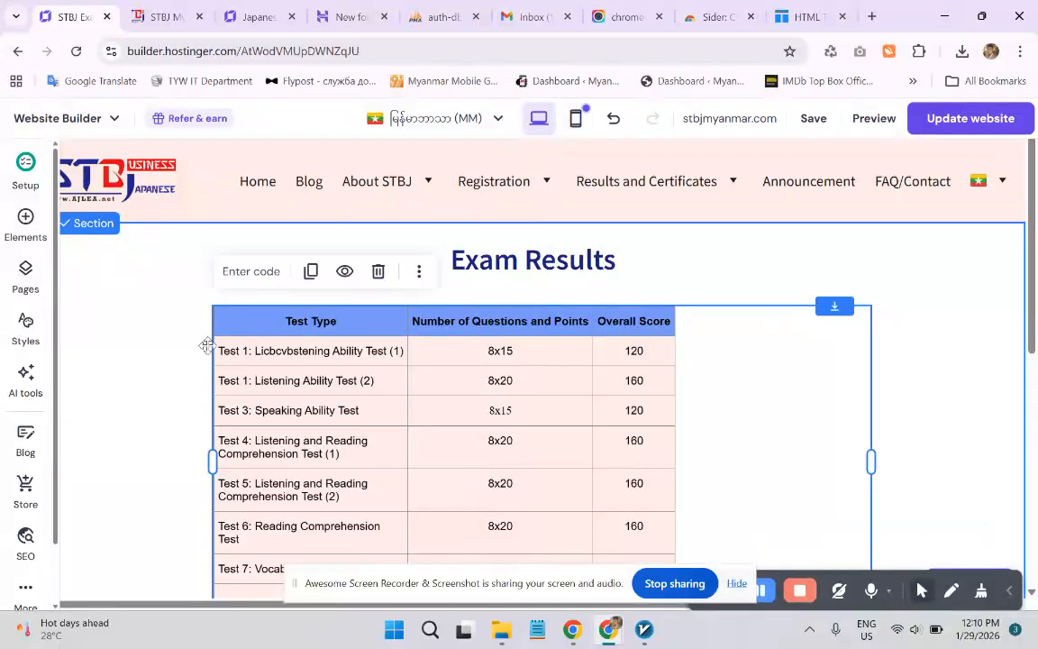
- Move the embedded exam table to the right and slightly up so it sits under the Exam Results heading
scroll(216, 348, down, 1)
drag(461, 433, 594, 418)
scroll(289, 378, up, 1)
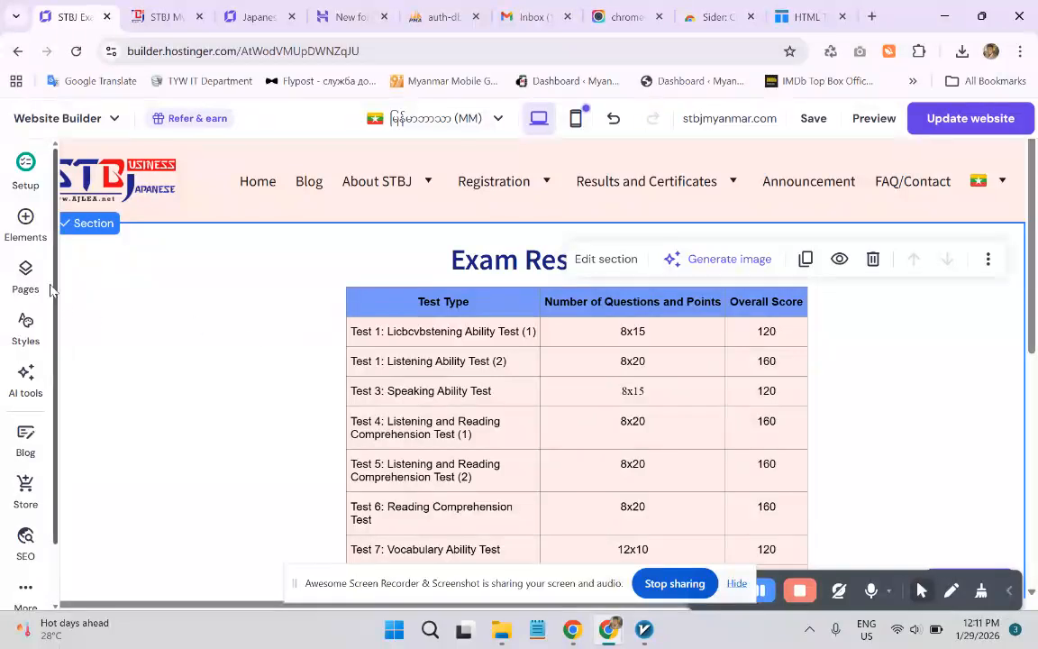
- Review the site's main navigation pages, including the subpages under About STBJ, Registration, and Results and Certificates
click(25, 263)
scroll(164, 313, down, 1)
scroll(167, 314, down, 2)
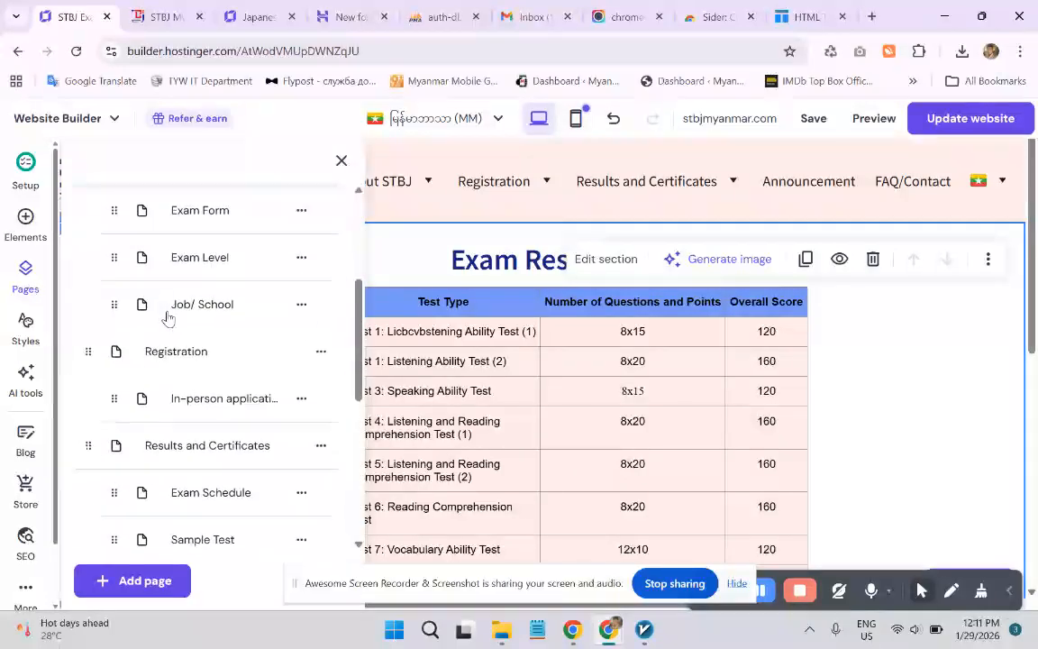
scroll(176, 309, down, 4)
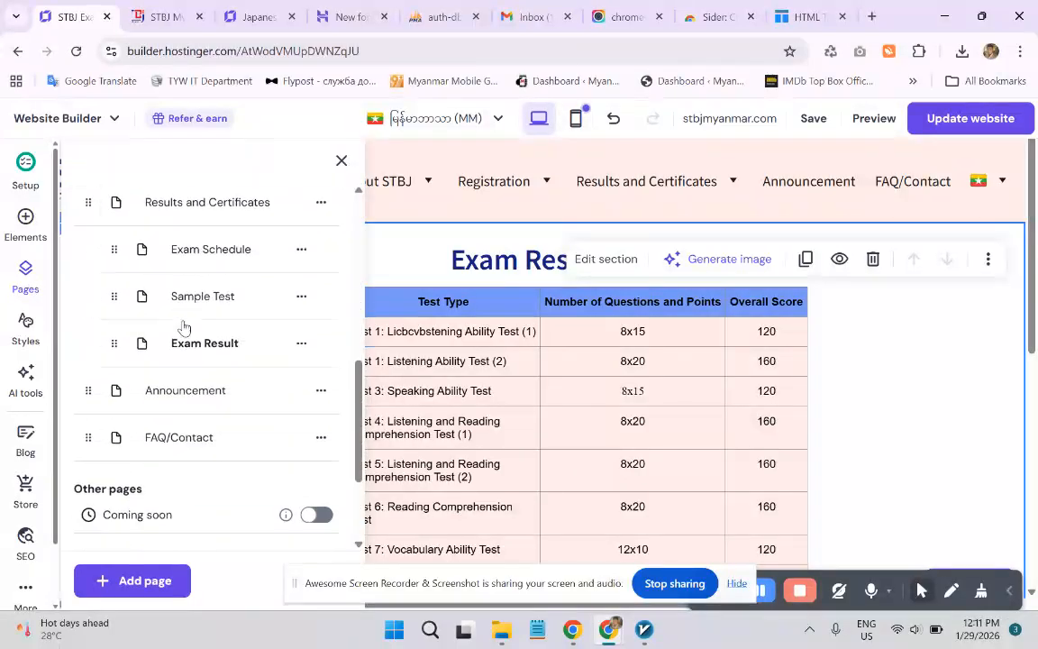
scroll(193, 308, up, 3)
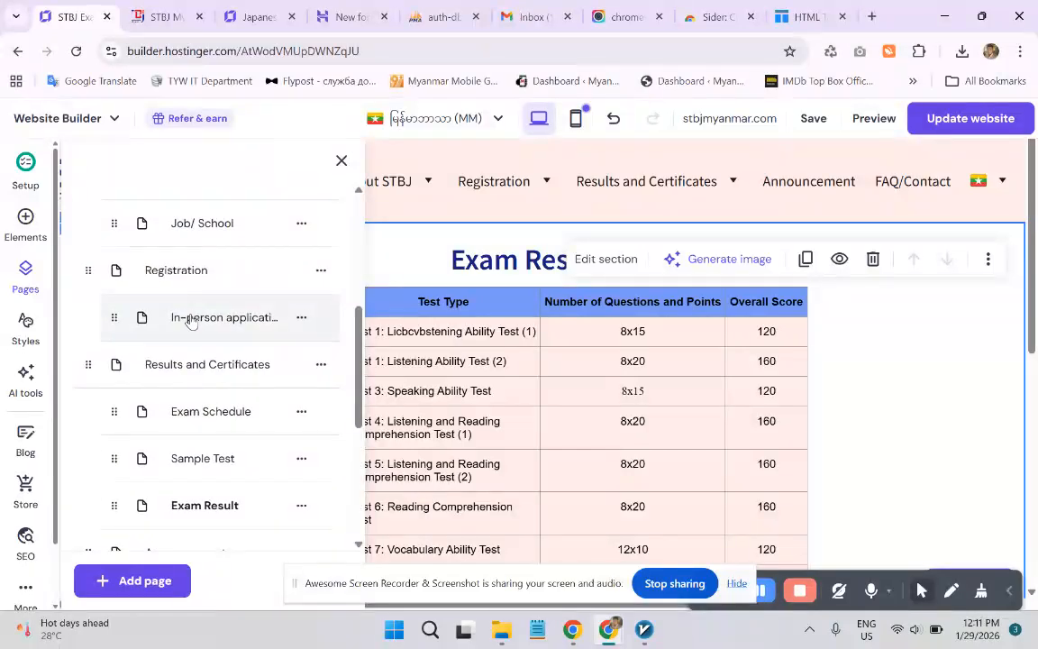
scroll(188, 322, up, 1)
scroll(185, 347, up, 2)
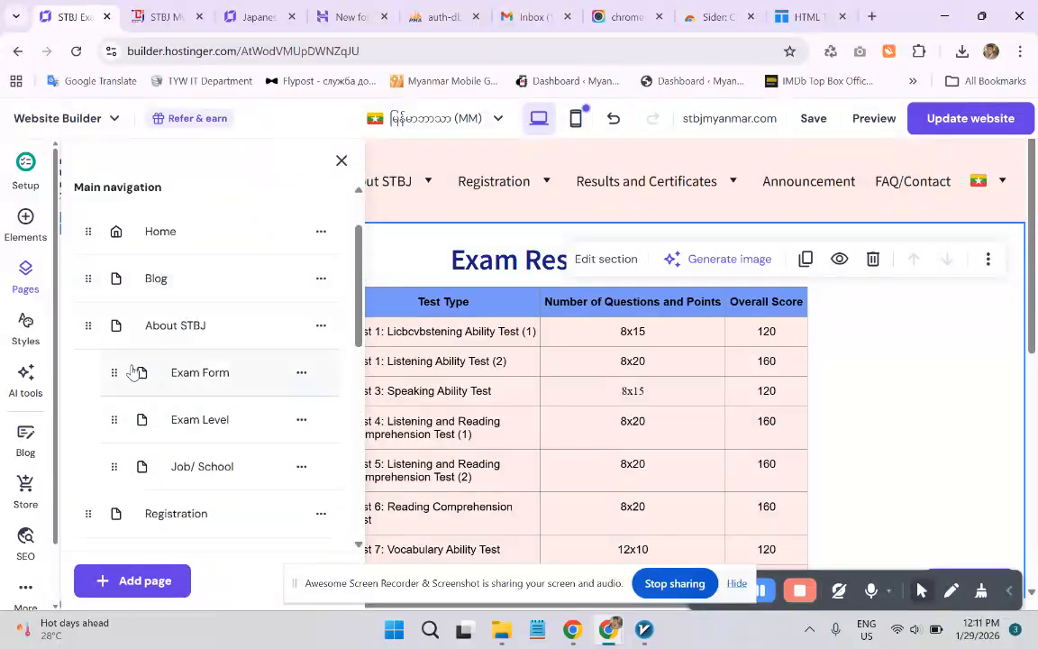
- Swap the Exam Form and Exam Level subpages under About STBJ, restore their original order, and close the page list
mouse_move(116, 372)
mouse_down()
mouse_move(122, 397)
mouse_move(114, 372)
mouse_up()
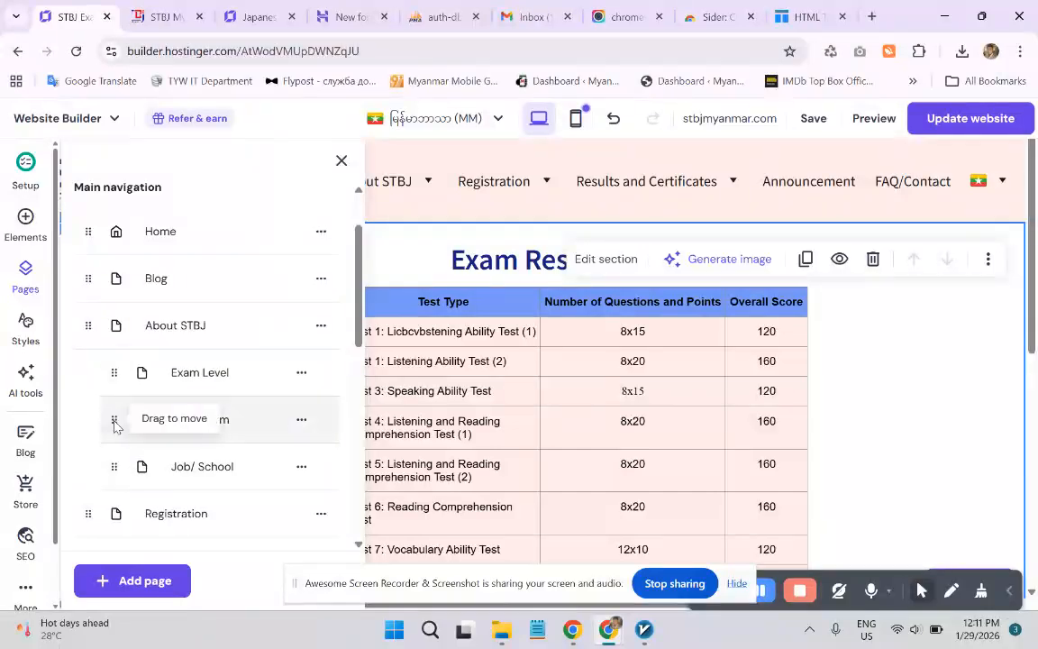
drag(116, 419, 116, 370)
drag(116, 419, 122, 386)
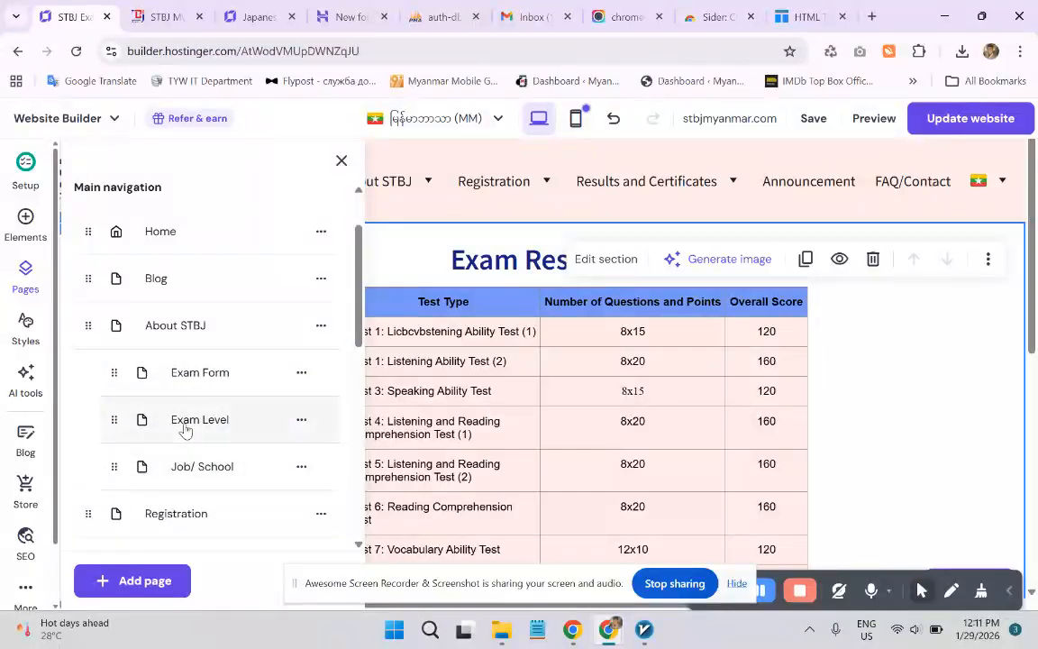
scroll(171, 428, down, 1)
scroll(197, 361, down, 1)
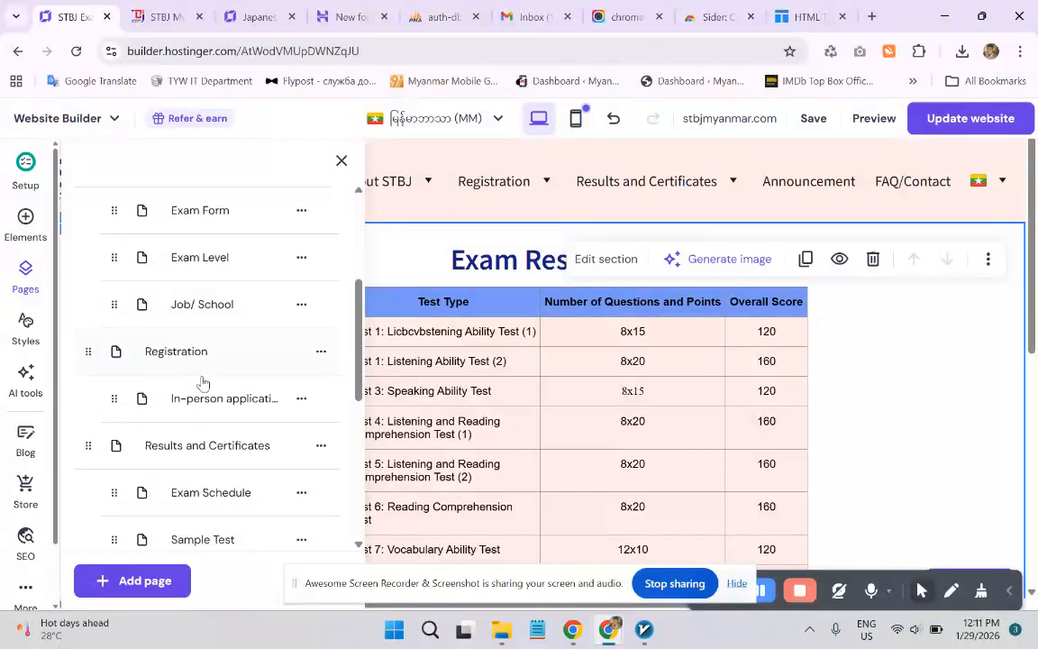
click(341, 160)
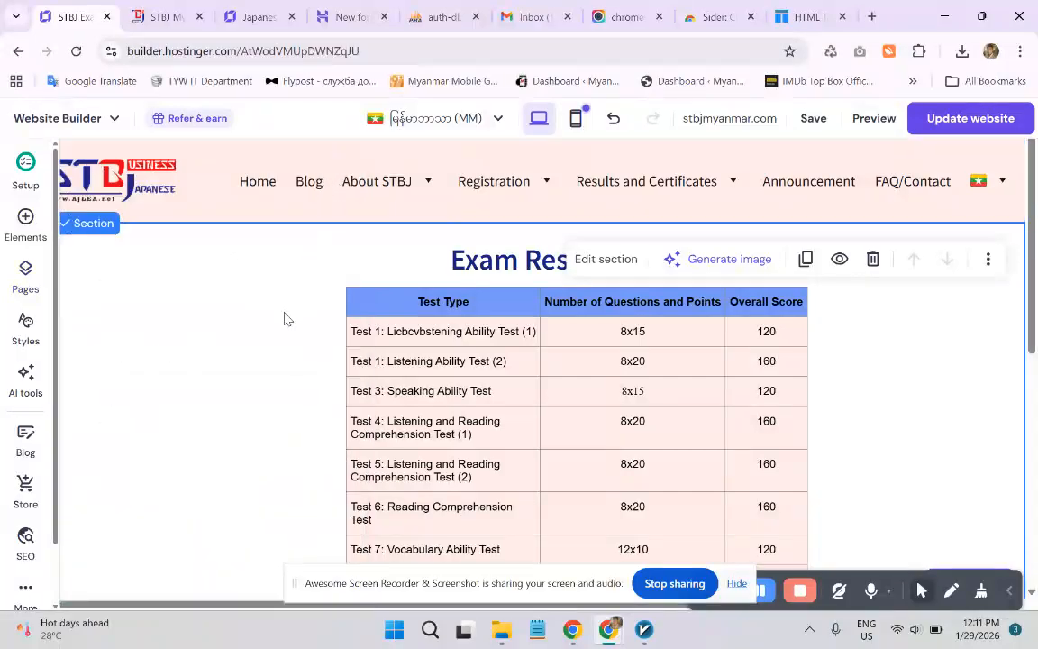
- Open the Home page for editing and look over its cherry blossom banner and Join Our Journey section
scroll(270, 334, down, 5)
scroll(257, 356, up, 5)
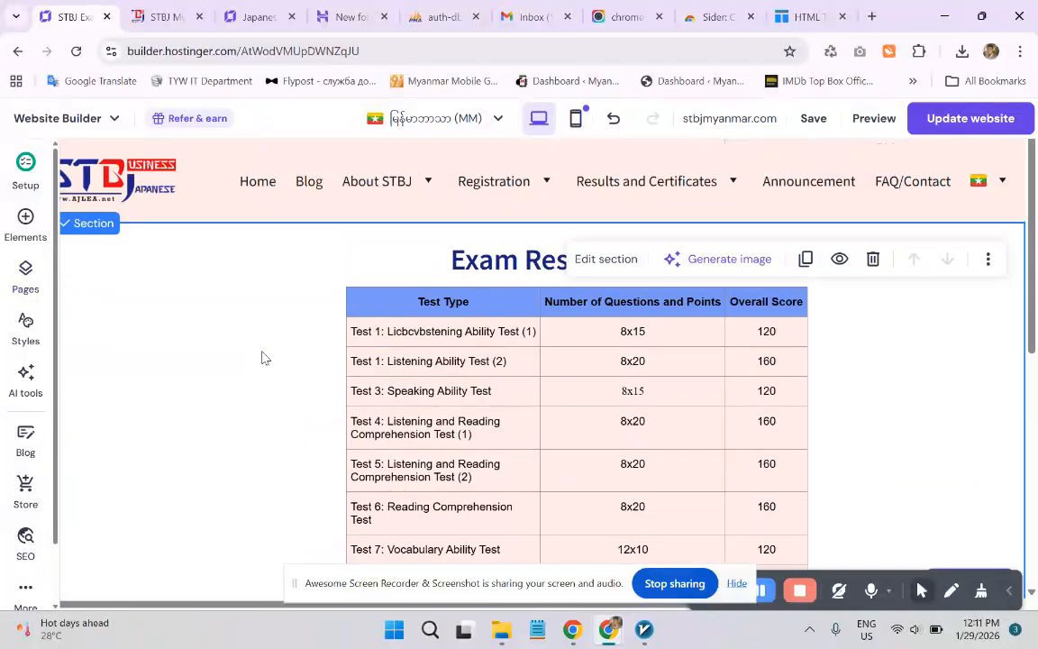
click(257, 184)
scroll(266, 237, down, 4)
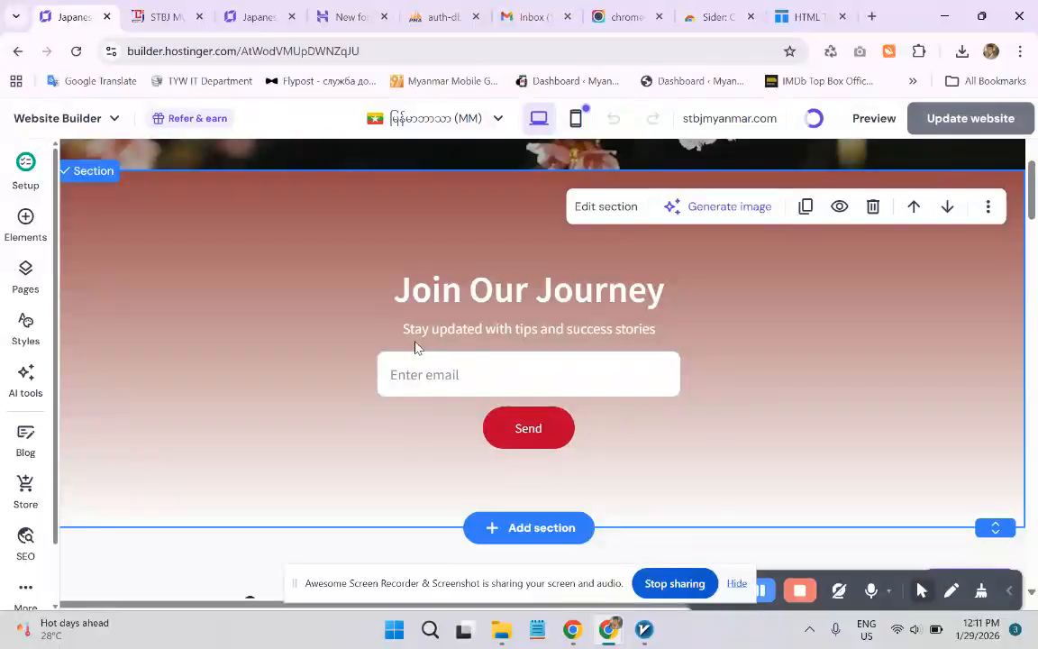
scroll(209, 329, down, 2)
scroll(230, 351, up, 2)
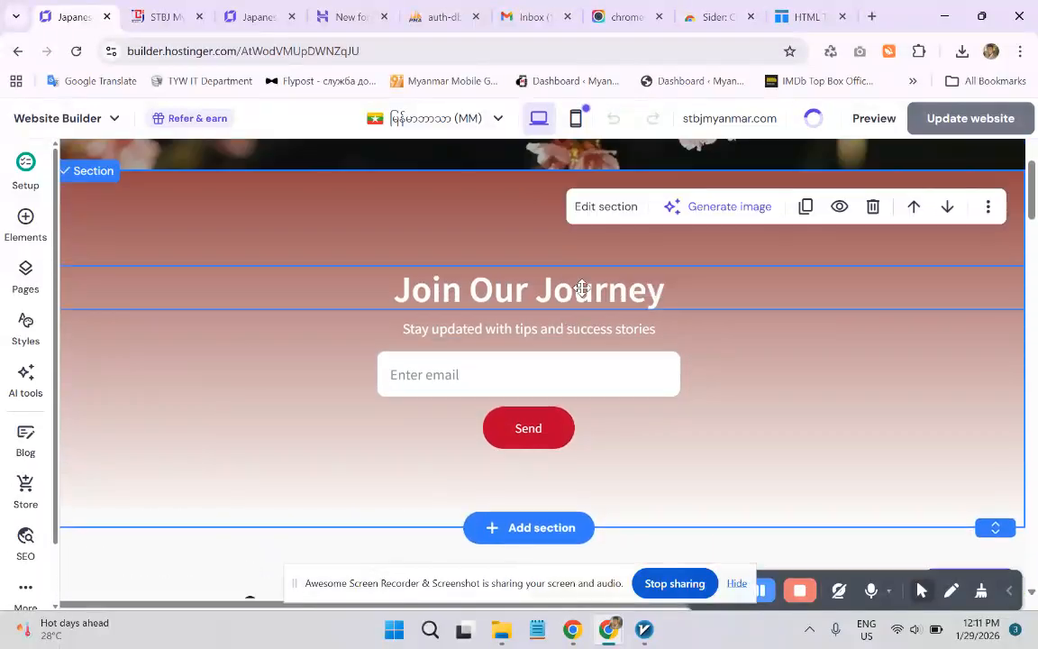
scroll(375, 332, up, 2)
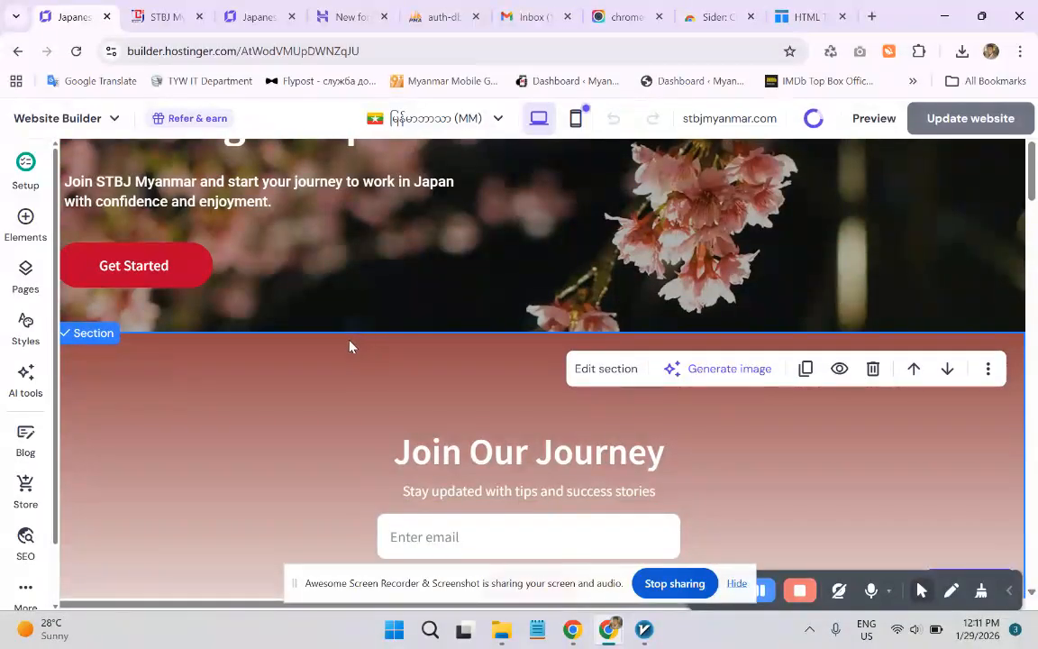
scroll(349, 345, down, 2)
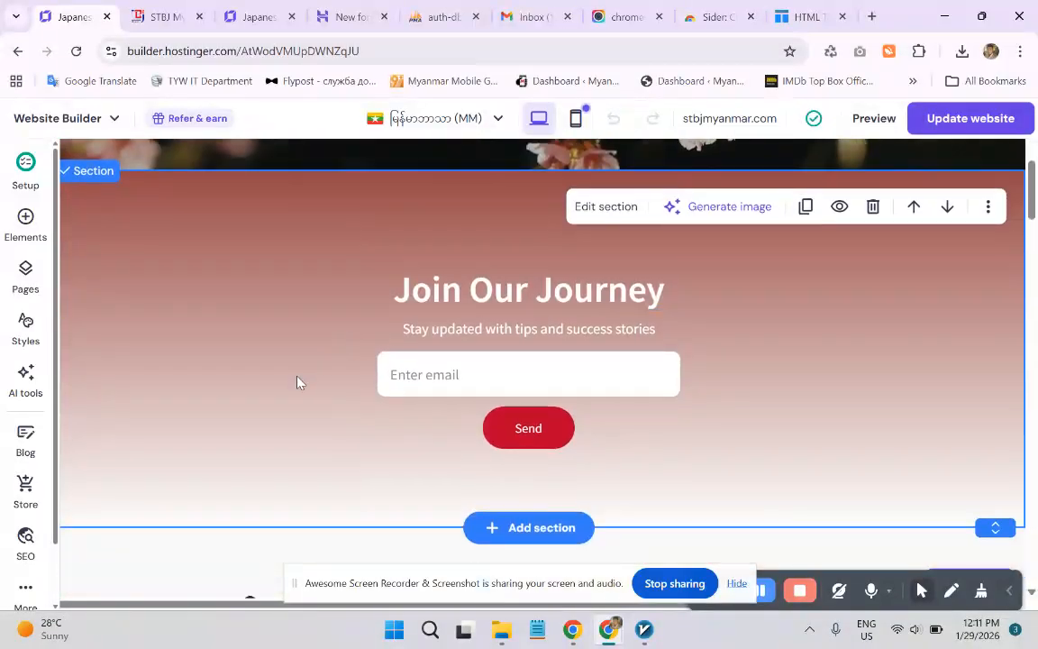
scroll(348, 364, up, 1)
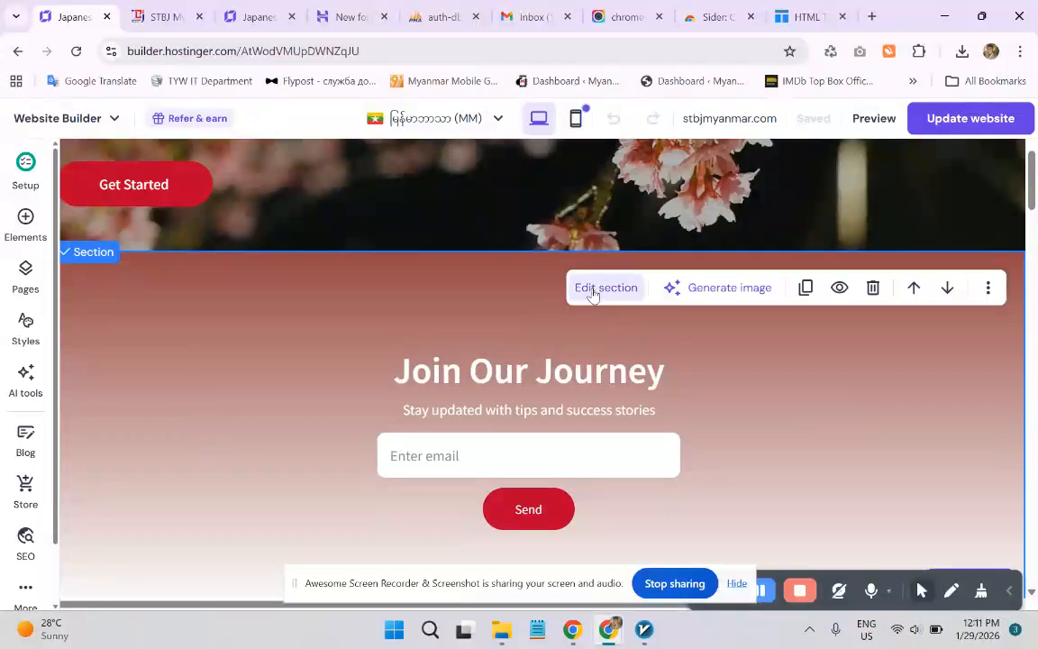
- Open the Join Our Journey section's settings and inspect the gradient used for its section color
click(595, 291)
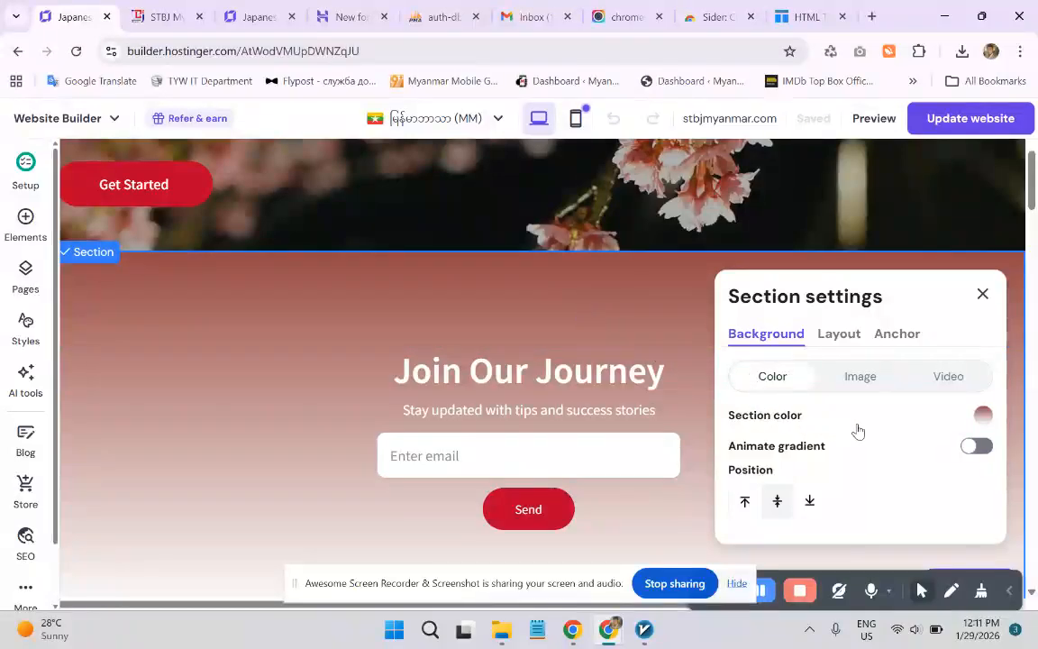
click(982, 417)
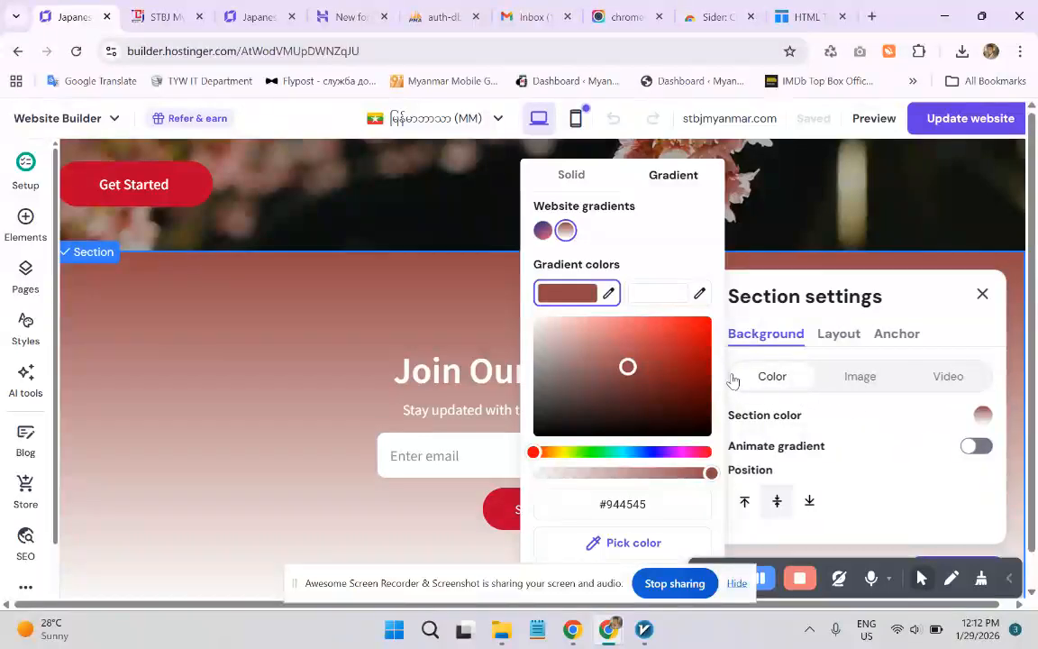
click(863, 435)
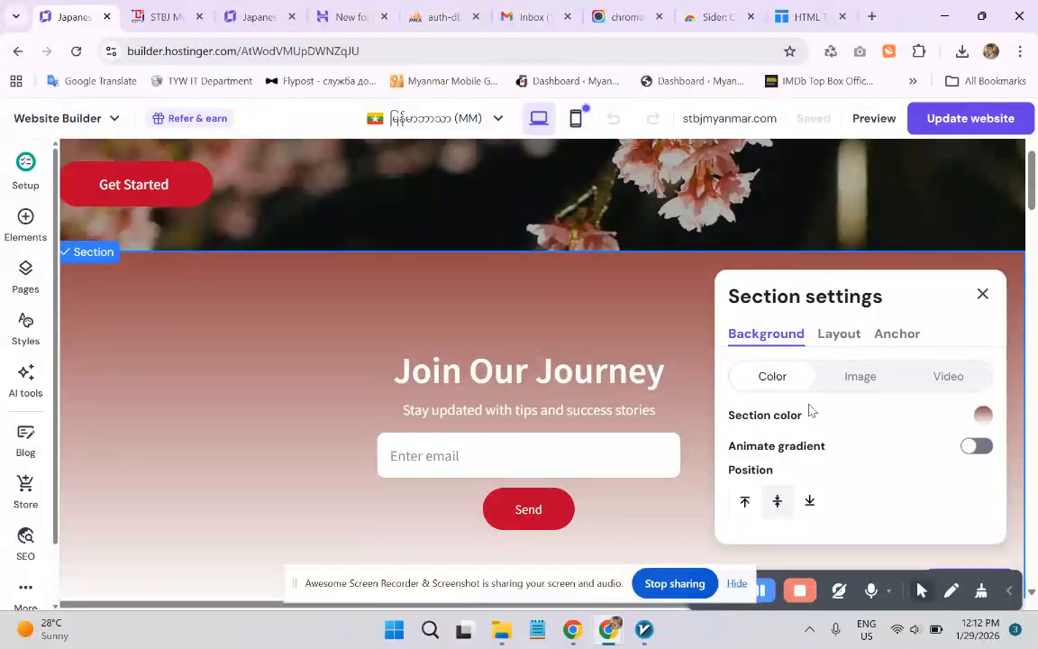
- Turn on Animate gradient for the Join Our Journey section's background
click(982, 447)
click(980, 447)
click(980, 447)
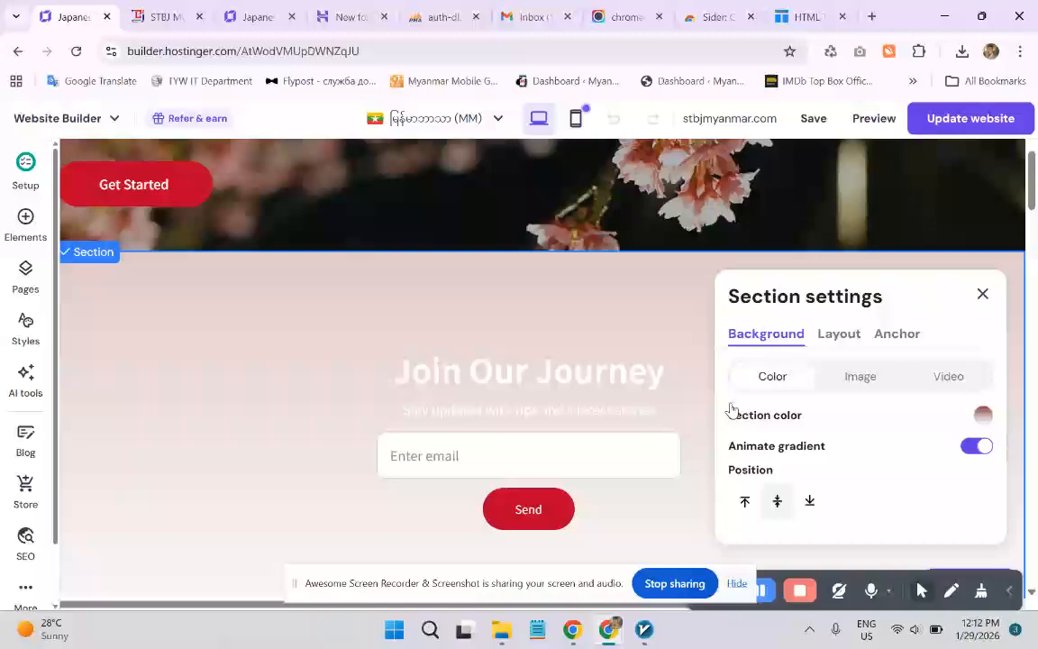
- Examine the animated gradient background of the Join Our Journey section against the neighbouring banner, and turn the animation off
scroll(370, 370, down, 3)
scroll(313, 398, up, 4)
scroll(311, 401, down, 2)
scroll(311, 399, down, 4)
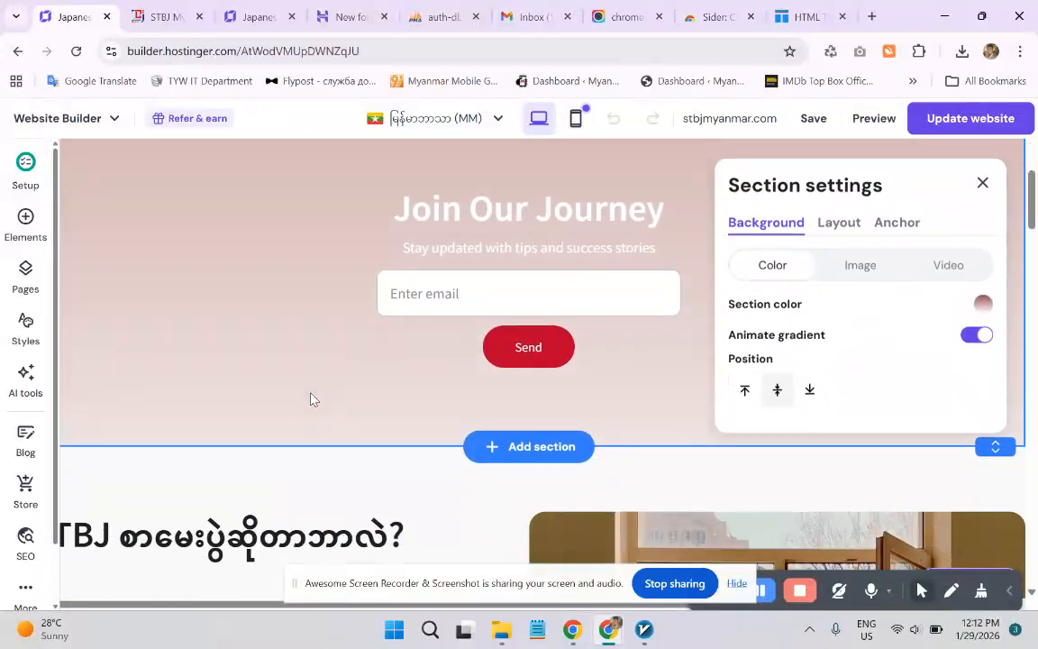
scroll(320, 397, up, 6)
scroll(320, 390, down, 4)
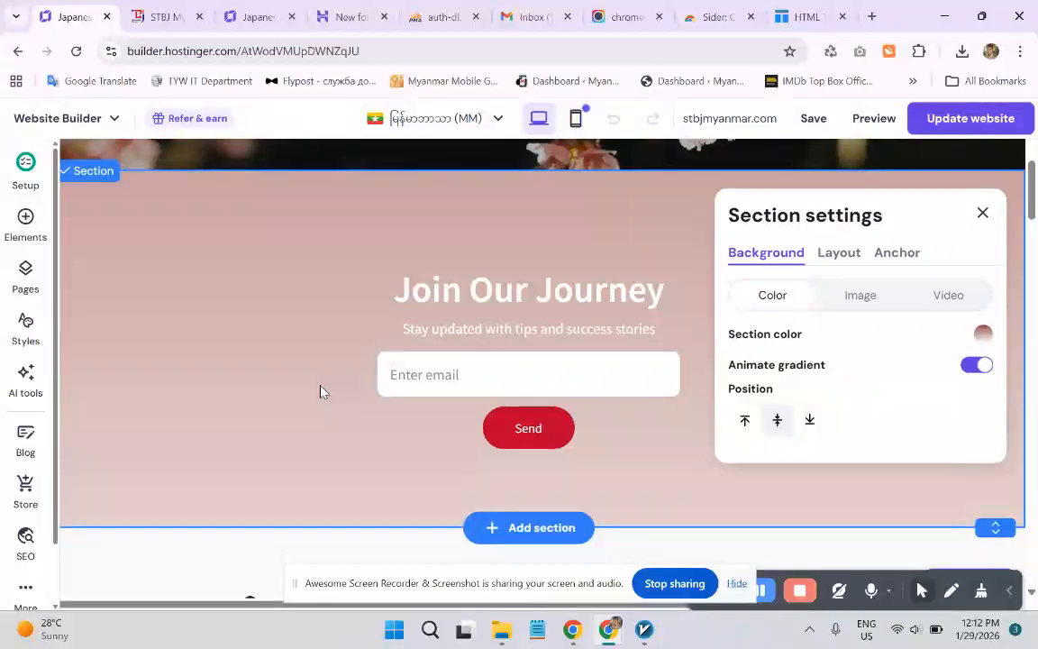
scroll(326, 392, up, 3)
scroll(330, 391, up, 2)
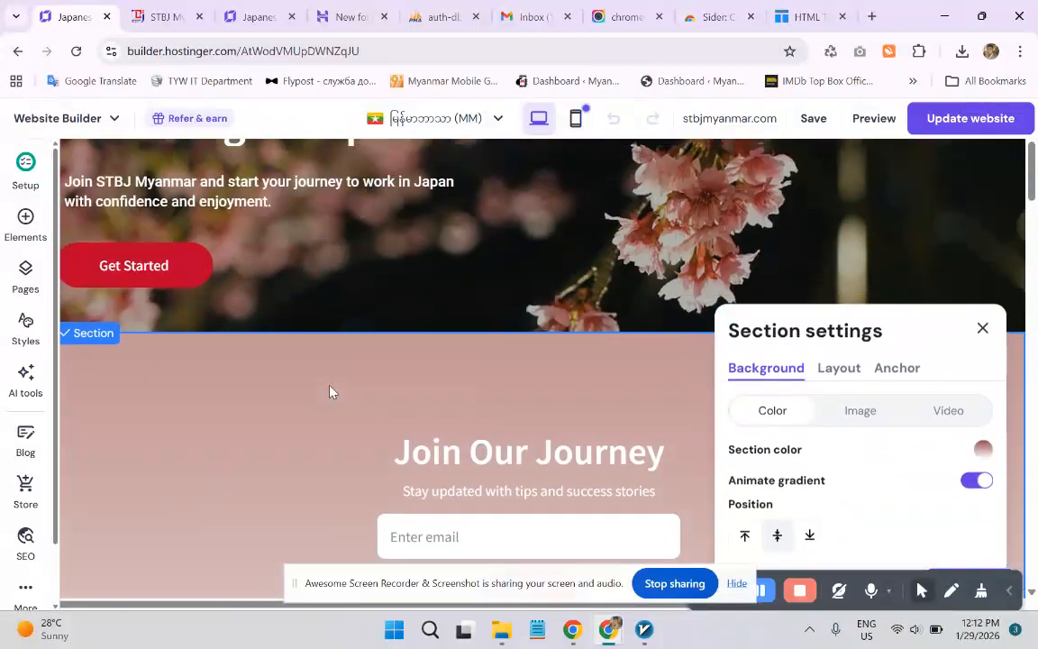
scroll(330, 391, down, 2)
scroll(332, 391, down, 1)
scroll(330, 390, up, 2)
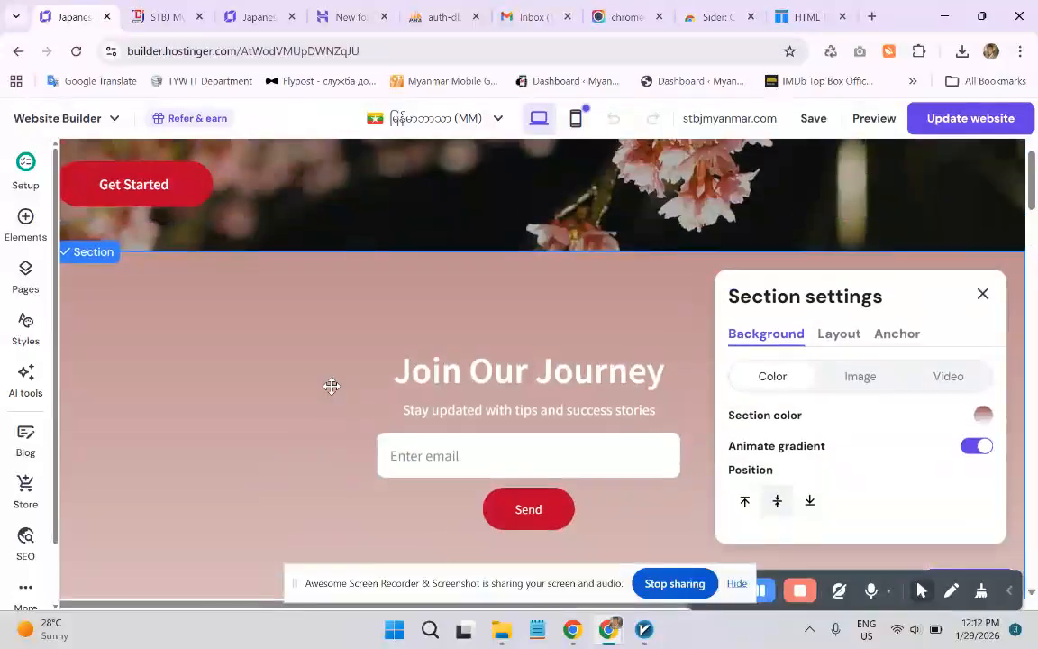
scroll(692, 417, down, 1)
scroll(317, 401, up, 1)
scroll(318, 401, up, 2)
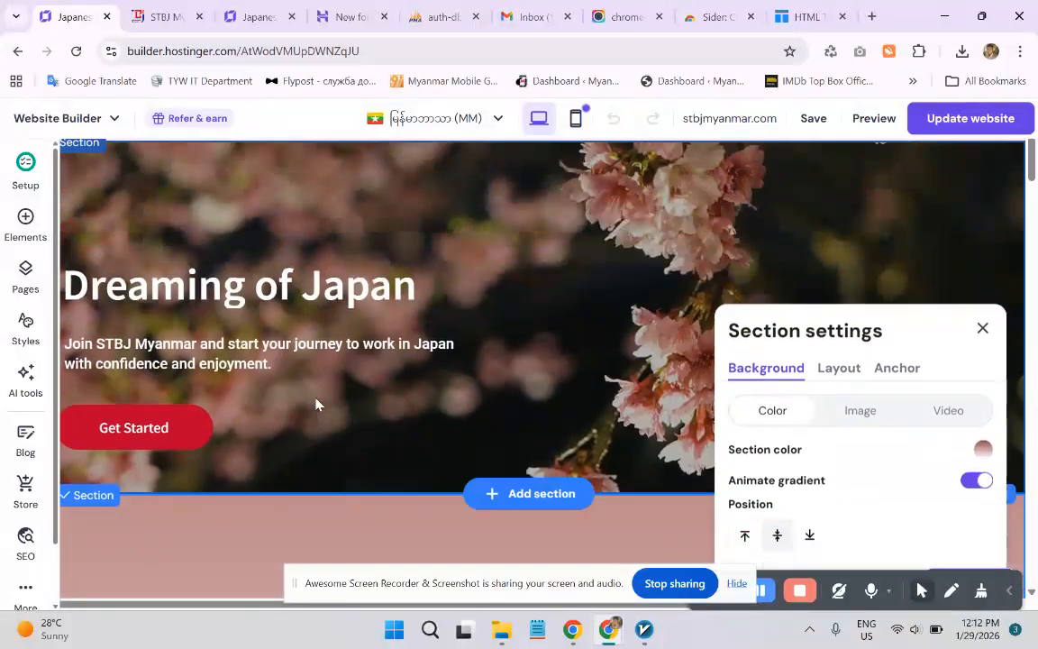
scroll(316, 403, down, 4)
scroll(315, 403, up, 1)
scroll(315, 408, up, 1)
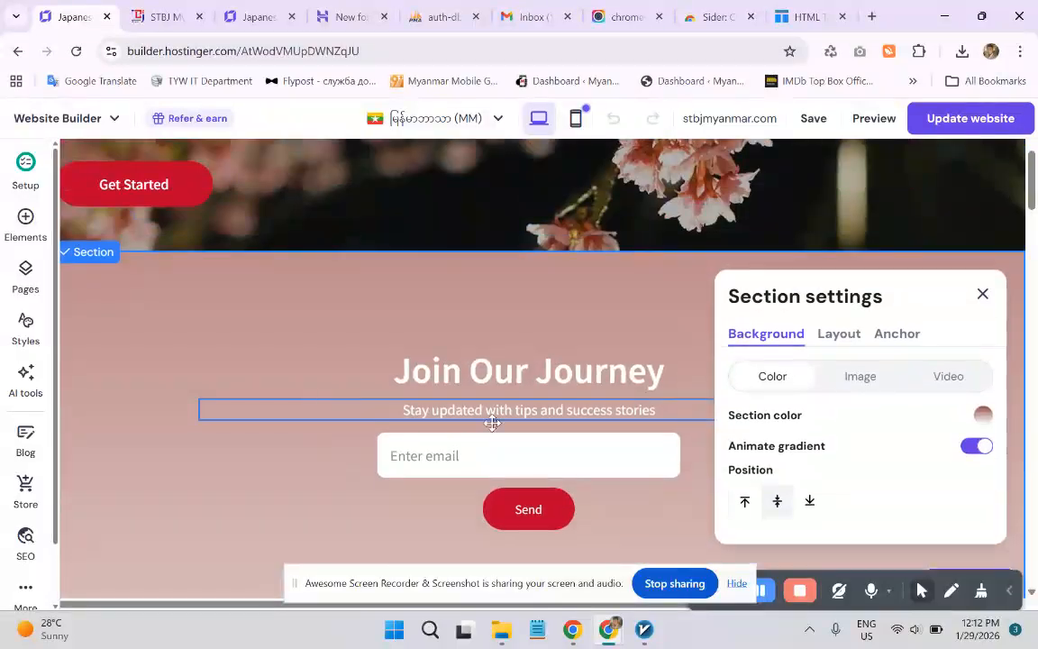
click(966, 450)
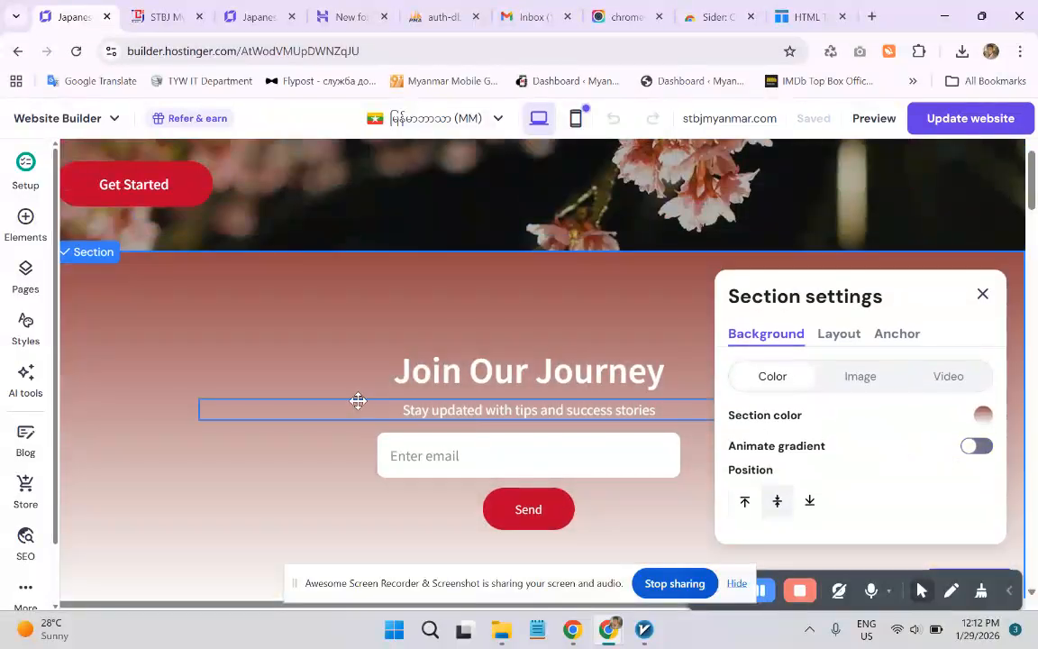
- Review the Join Our Journey section's layout, anchor, and background settings, and close them
scroll(307, 378, down, 1)
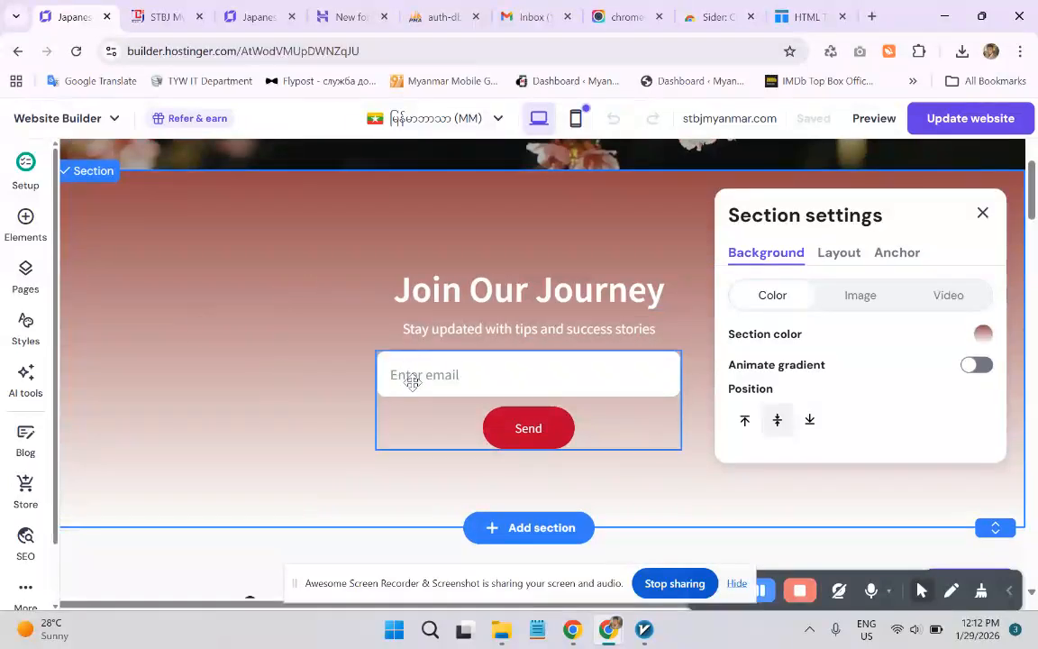
click(839, 255)
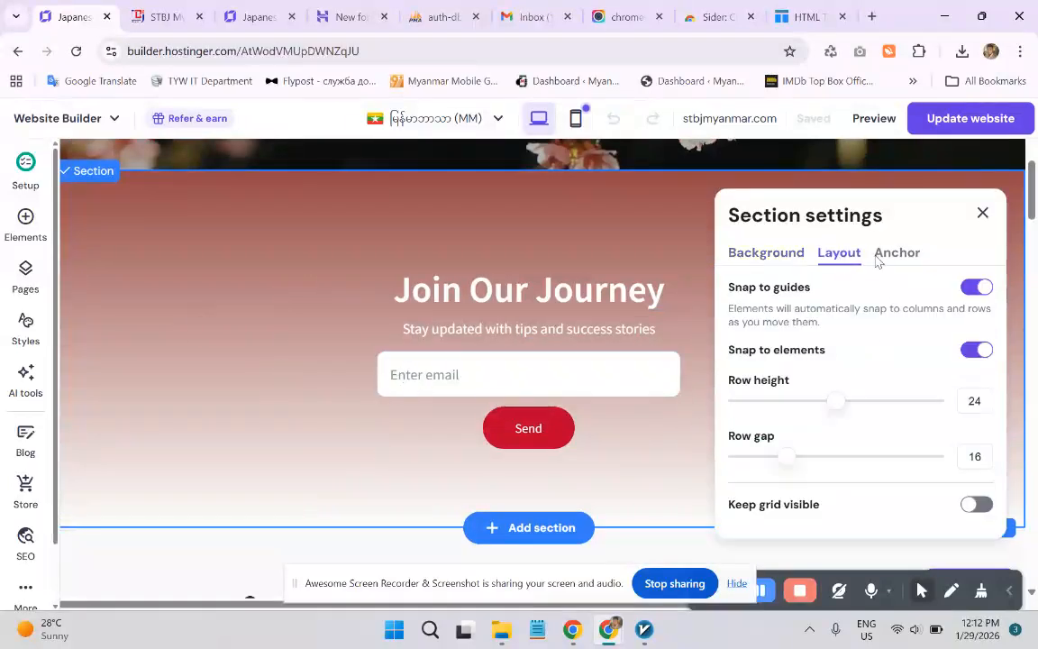
click(892, 257)
click(845, 261)
click(769, 260)
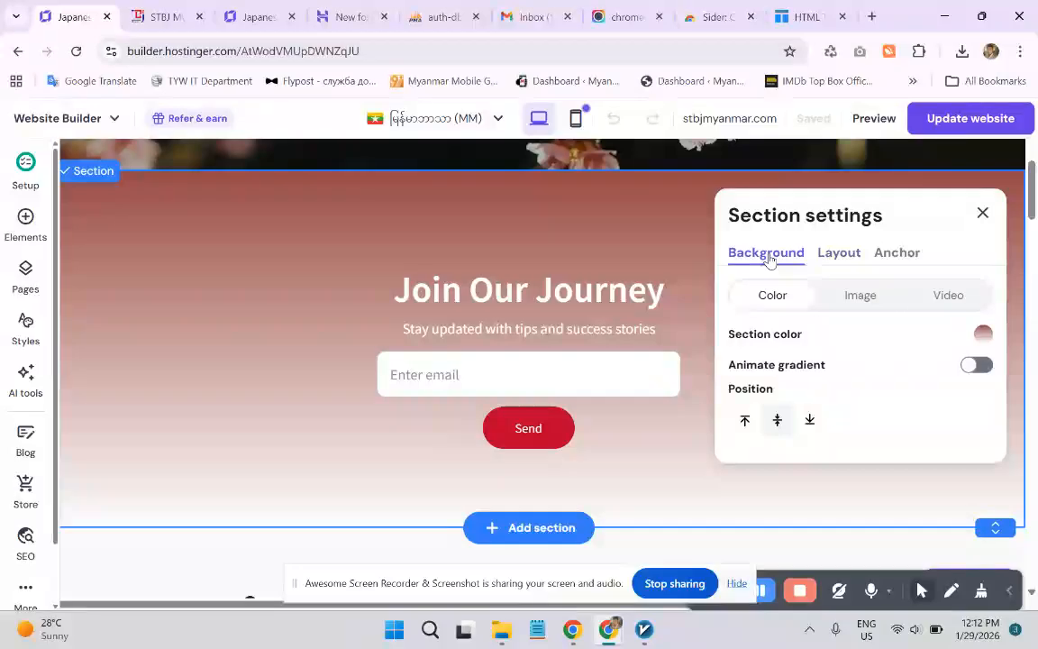
click(982, 213)
- Look at the settings of the email subscription form in the Join Our Journey section, and close them
scroll(829, 332, down, 3)
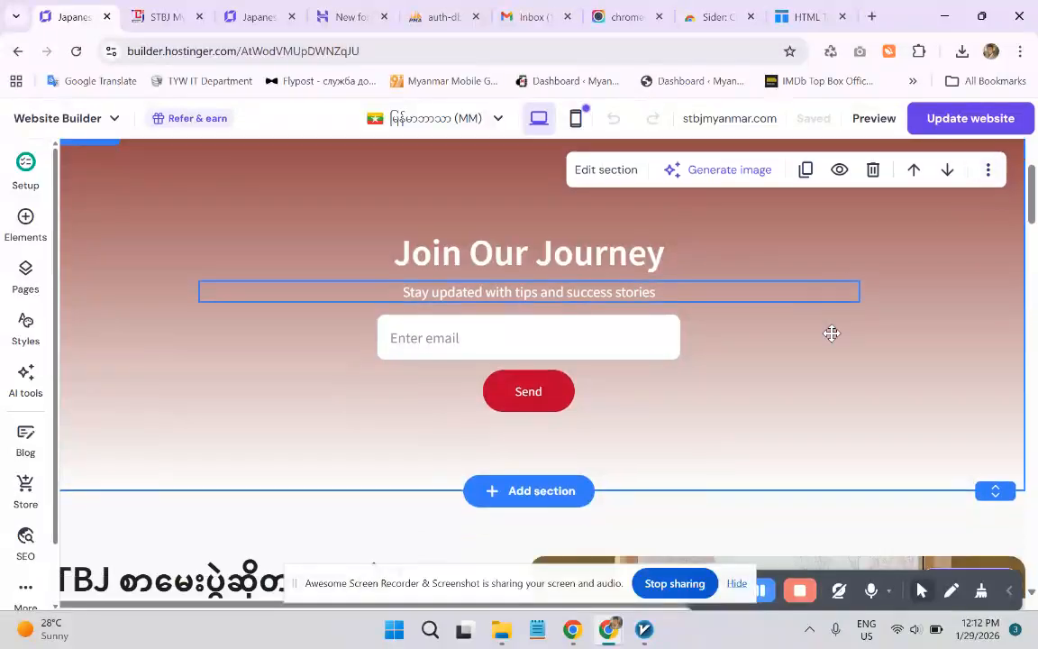
scroll(827, 338, up, 1)
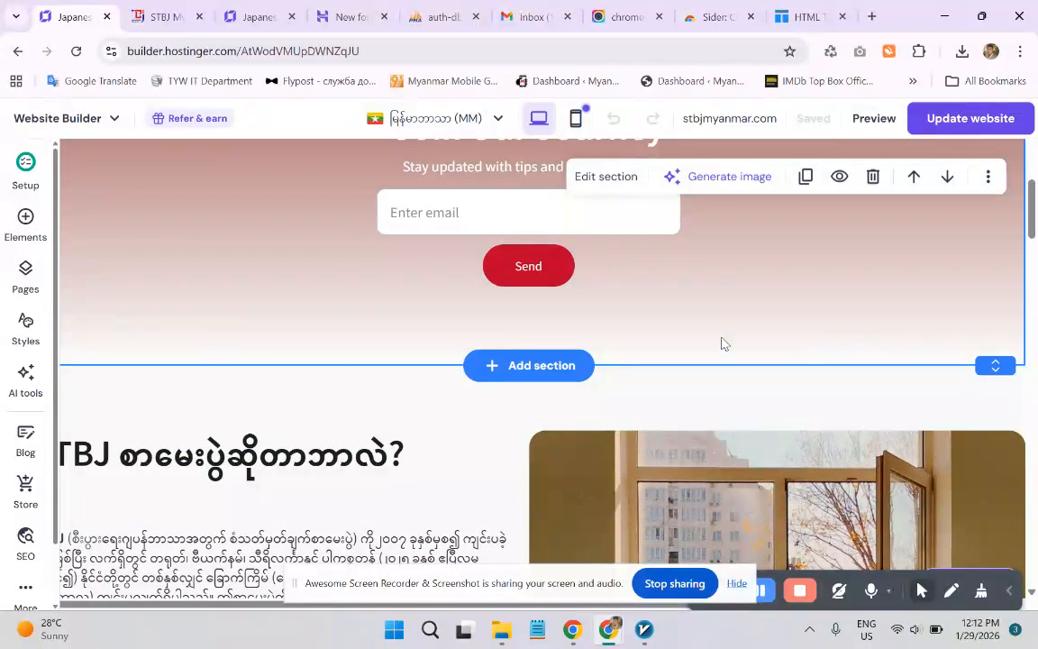
click(535, 268)
click(408, 173)
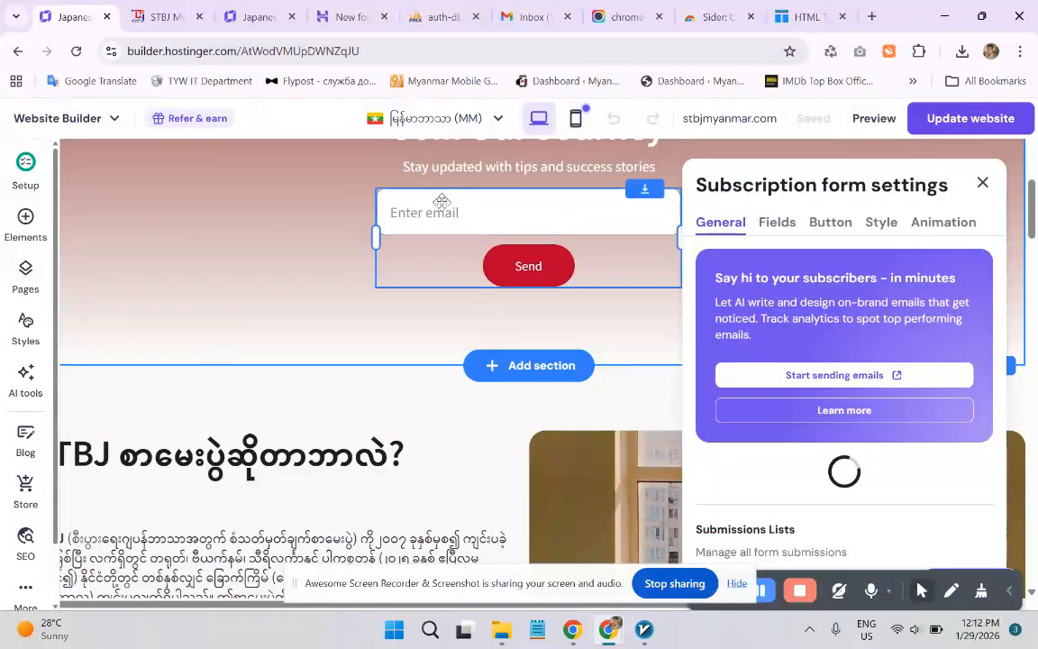
click(982, 183)
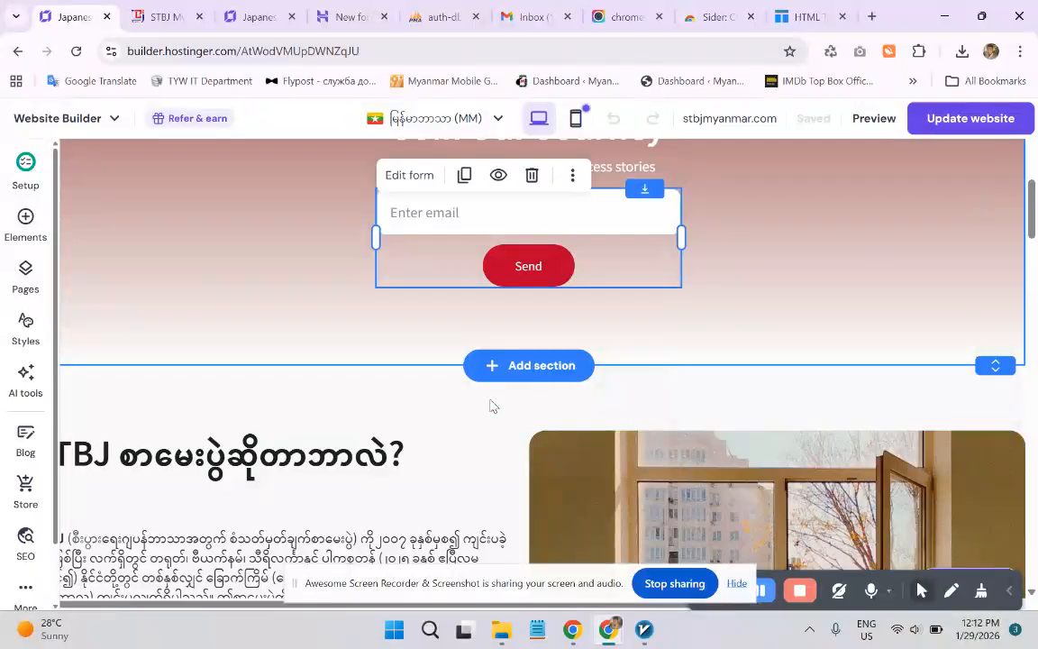
- Delete the window and tables image beside the STBJ exam introduction text, and undo the deletion
scroll(490, 406, down, 5)
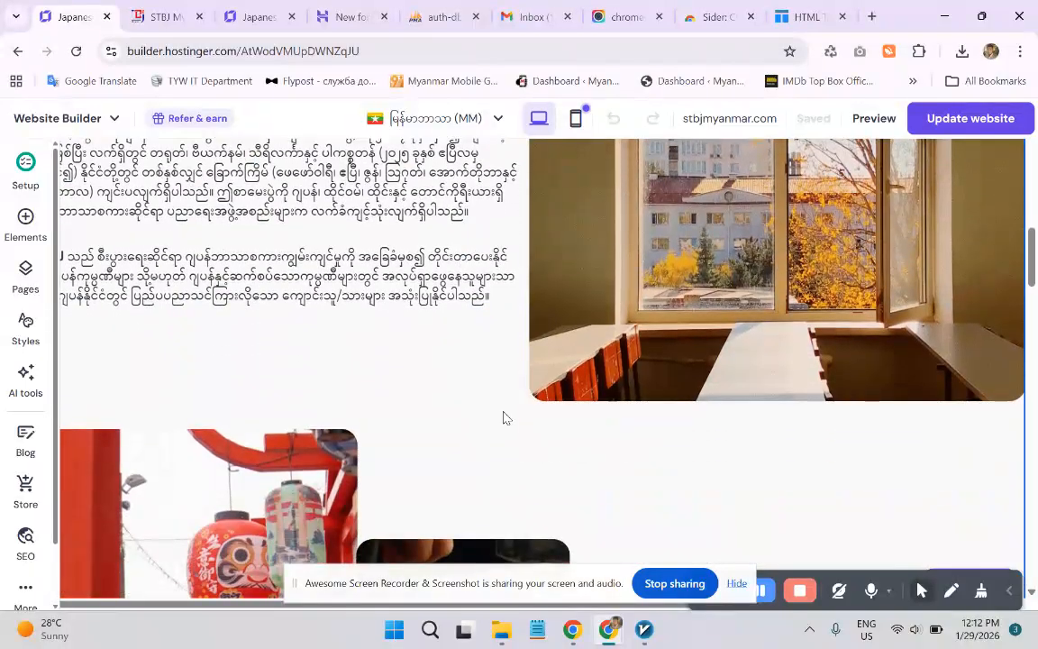
scroll(509, 416, up, 2)
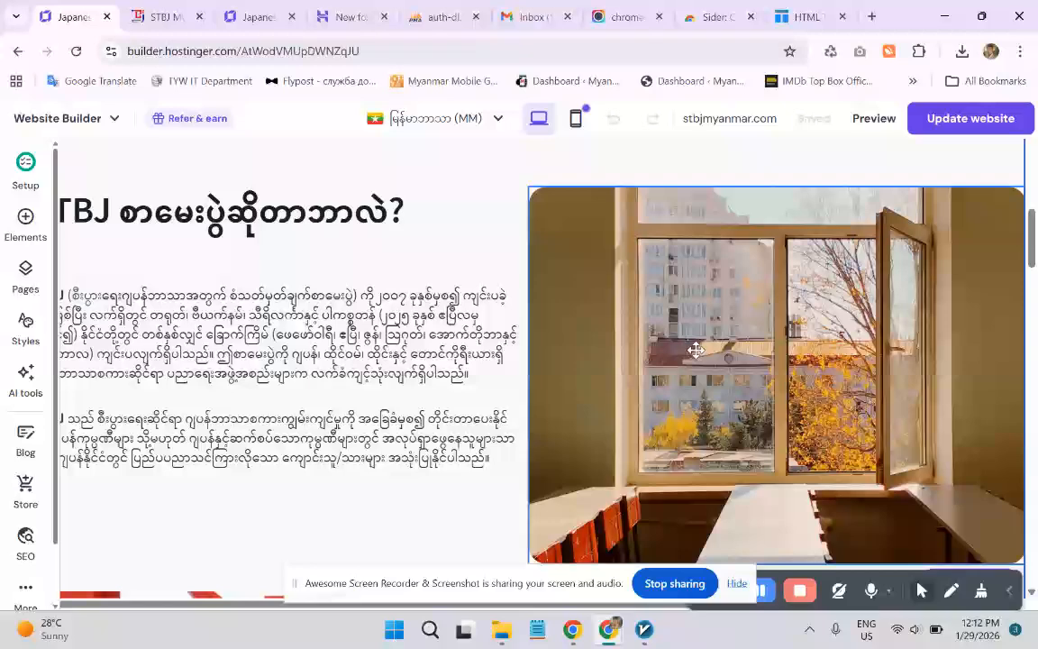
click(725, 341)
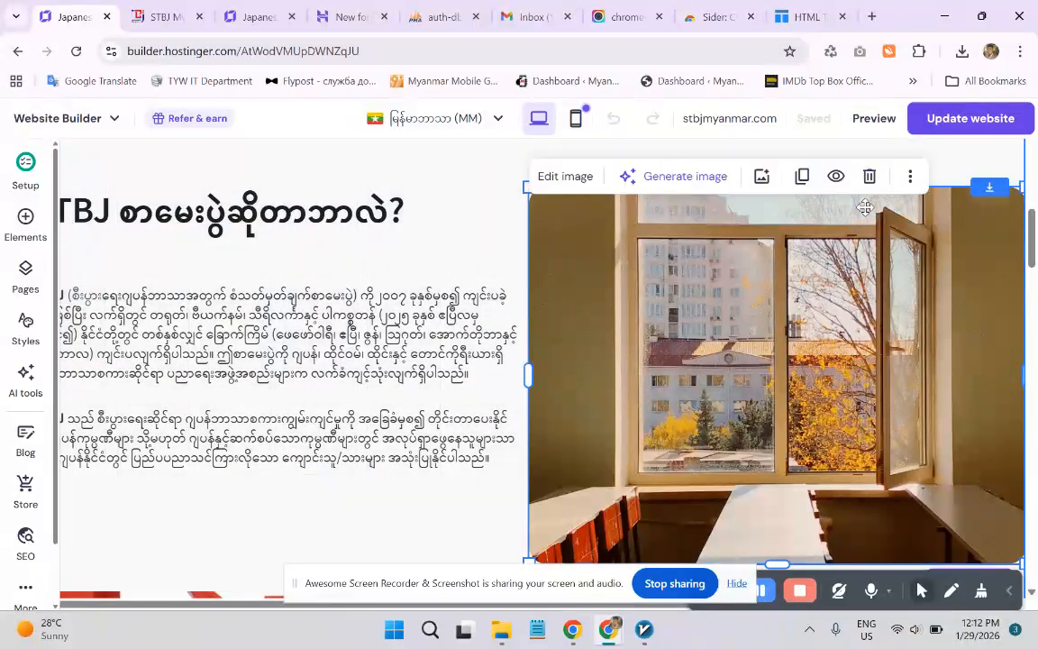
key(Delete)
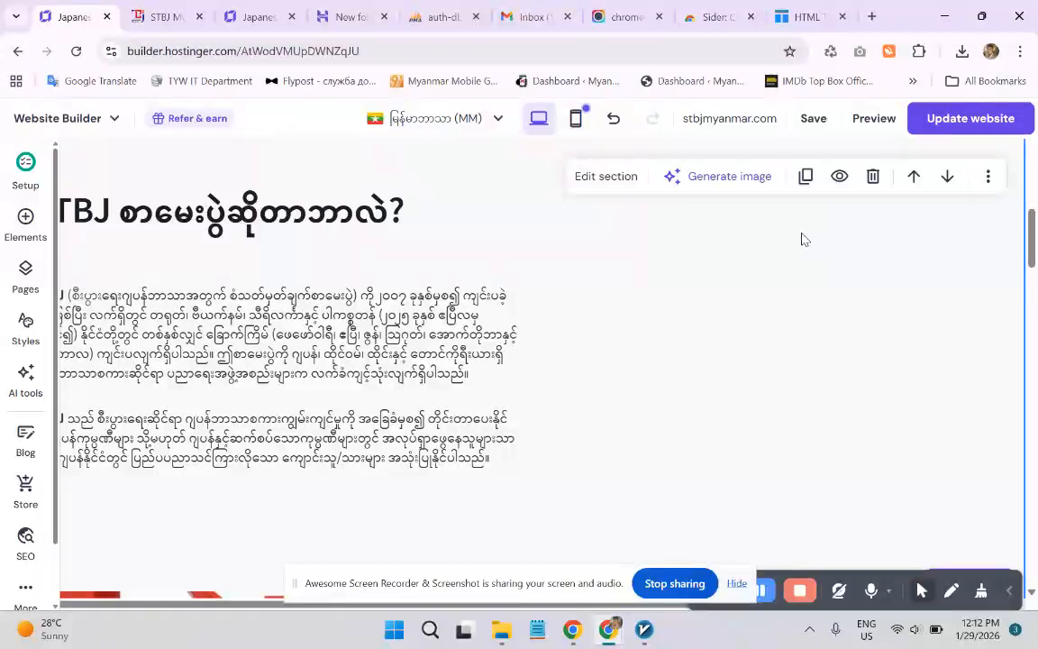
click(611, 128)
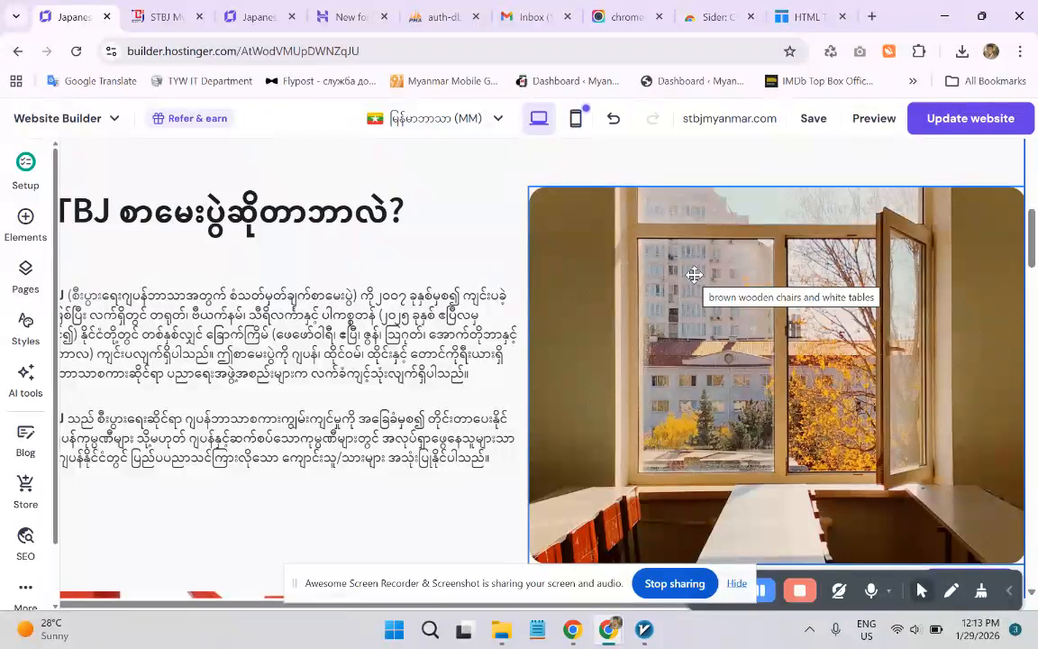
- Examine the Home page from the STBJ exam introduction through Our Mission to Our Vision, and return to the banner
scroll(699, 417, down, 3)
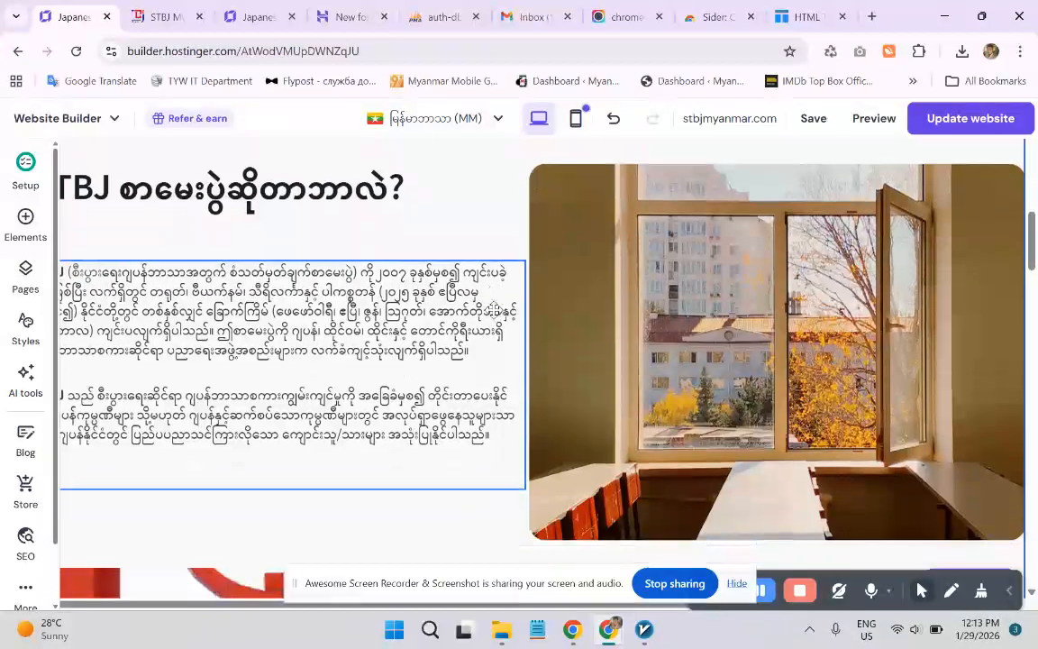
scroll(707, 424, up, 3)
scroll(693, 372, up, 3)
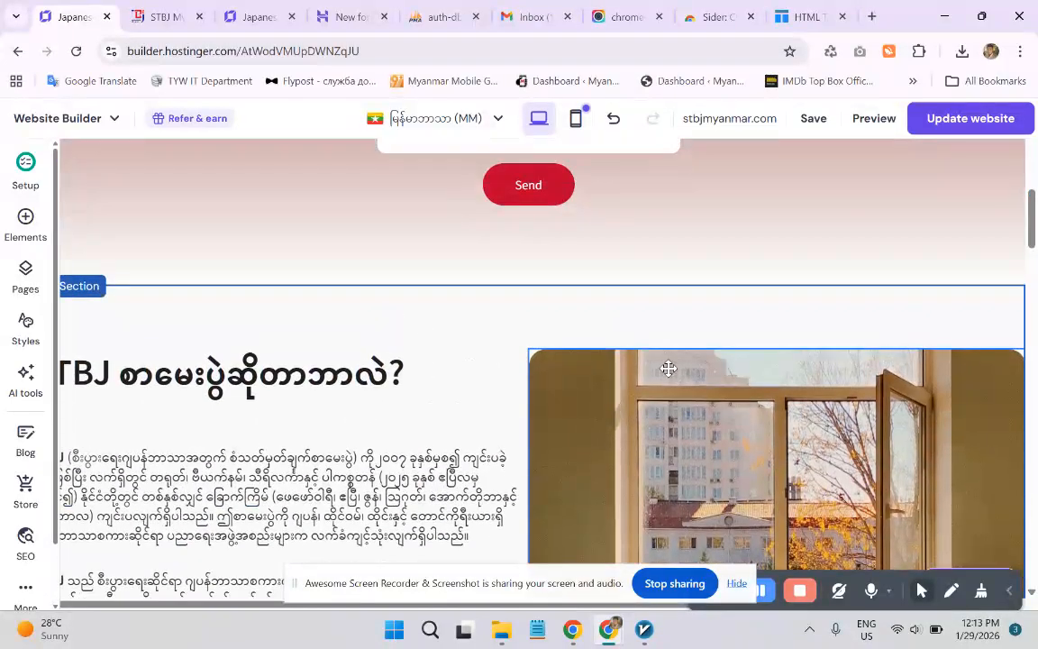
scroll(640, 378, down, 12)
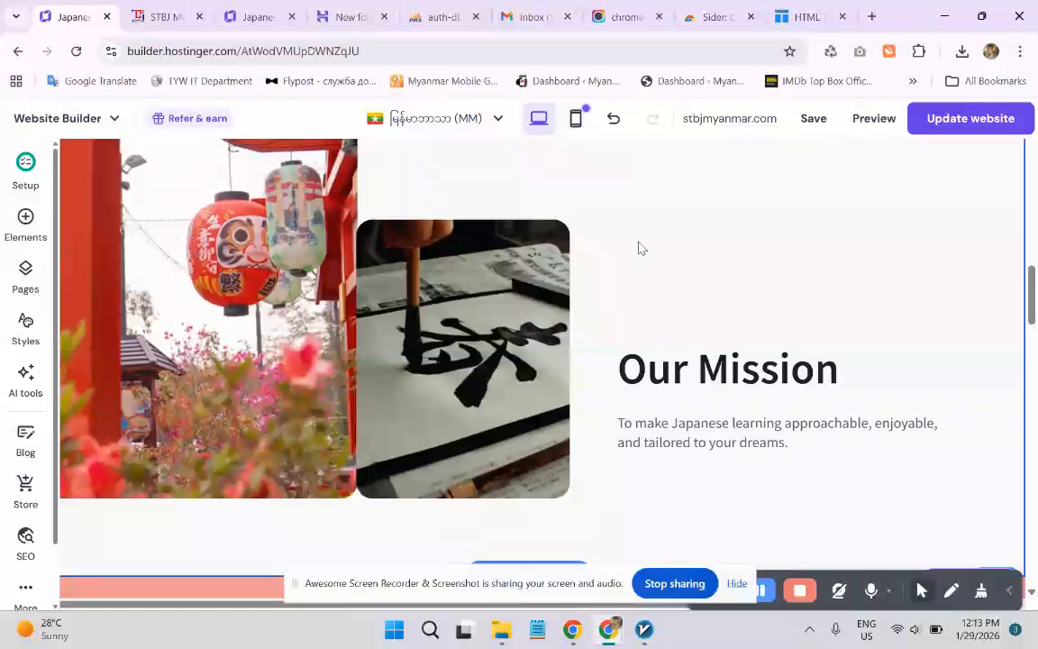
scroll(630, 216, up, 4)
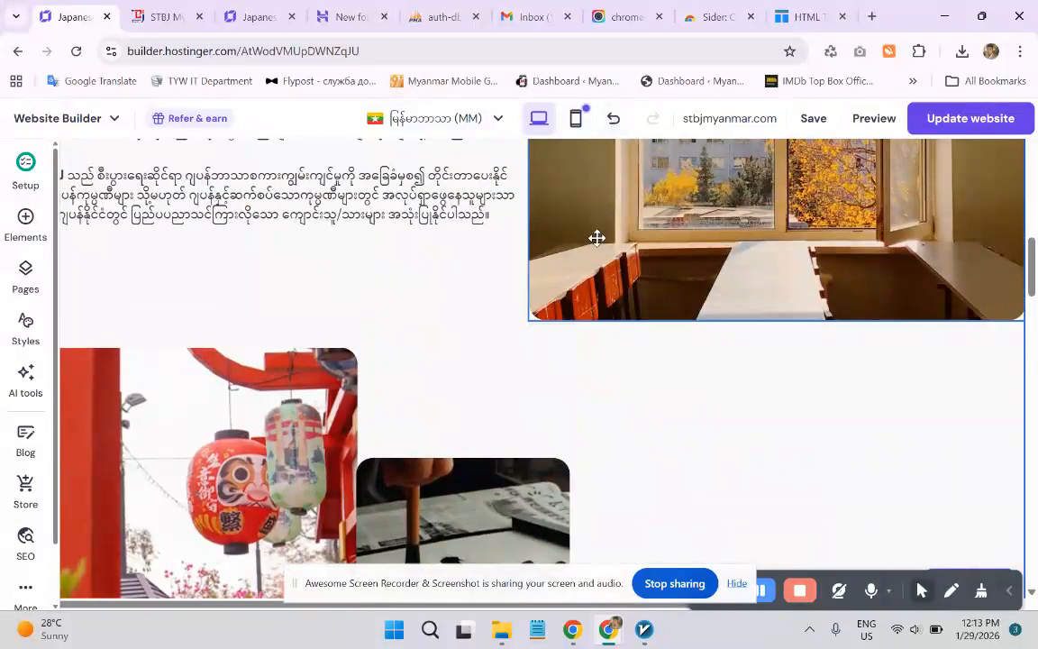
scroll(596, 236, up, 3)
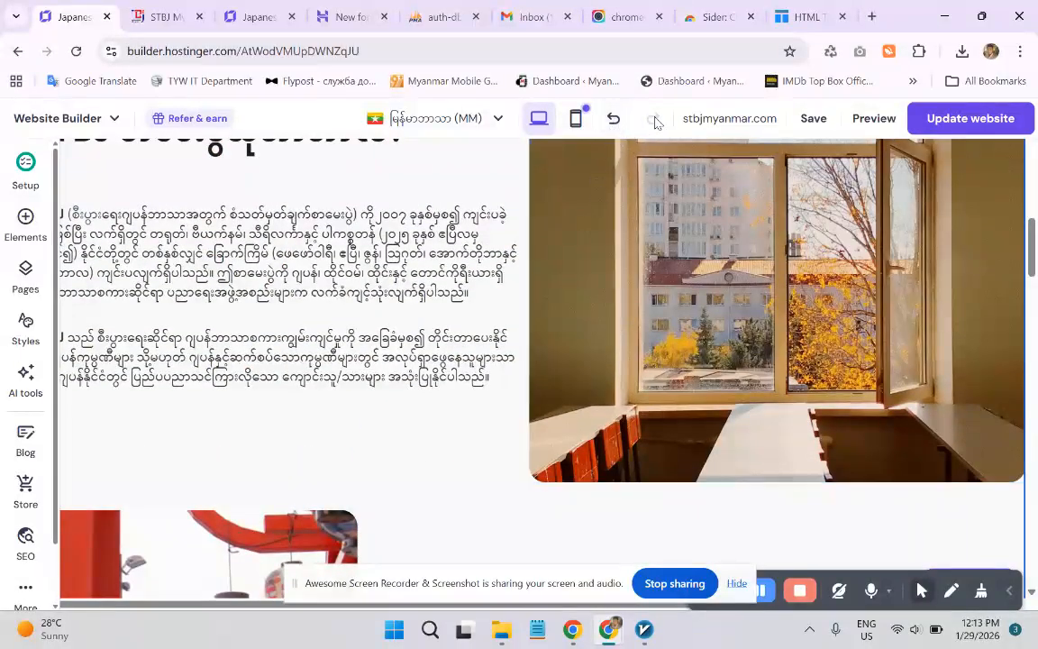
scroll(387, 311, up, 3)
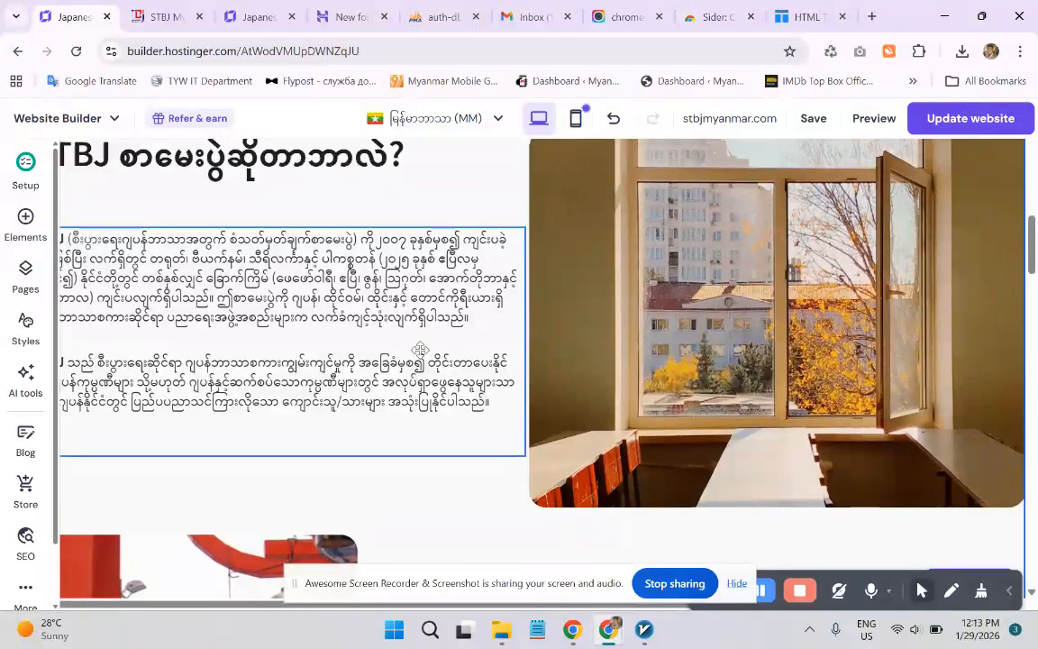
scroll(338, 364, down, 4)
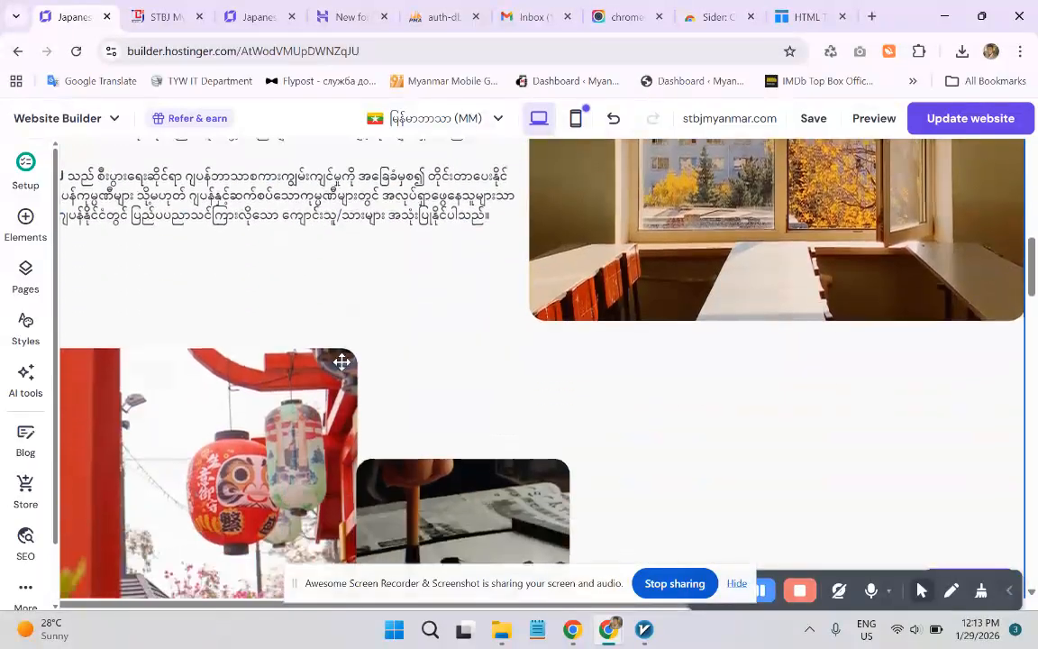
scroll(341, 361, up, 1)
scroll(342, 361, up, 1)
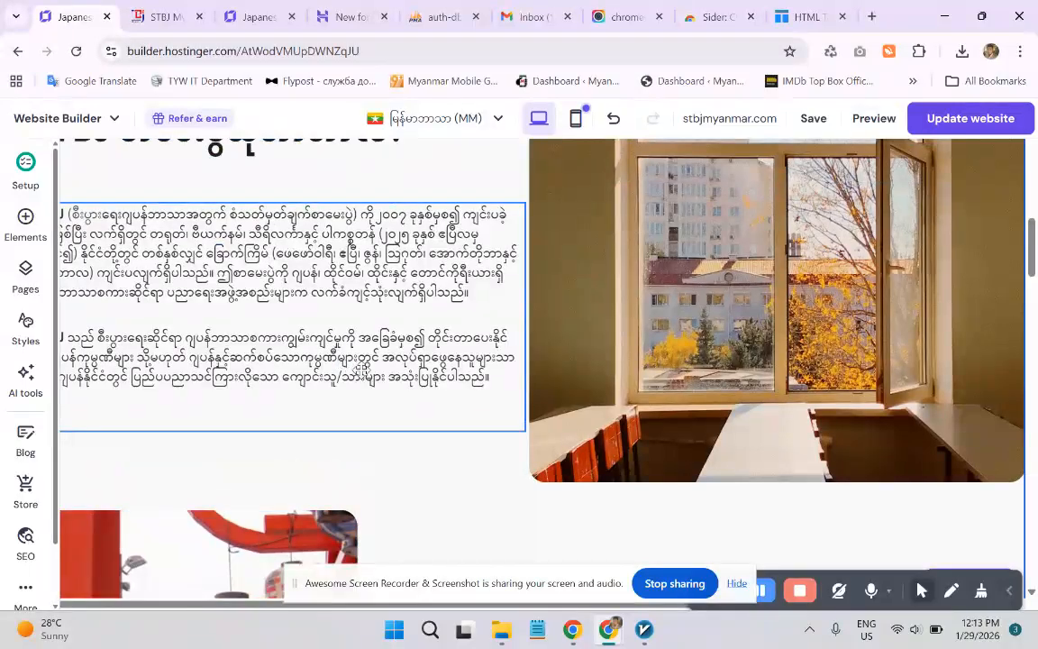
scroll(394, 352, down, 7)
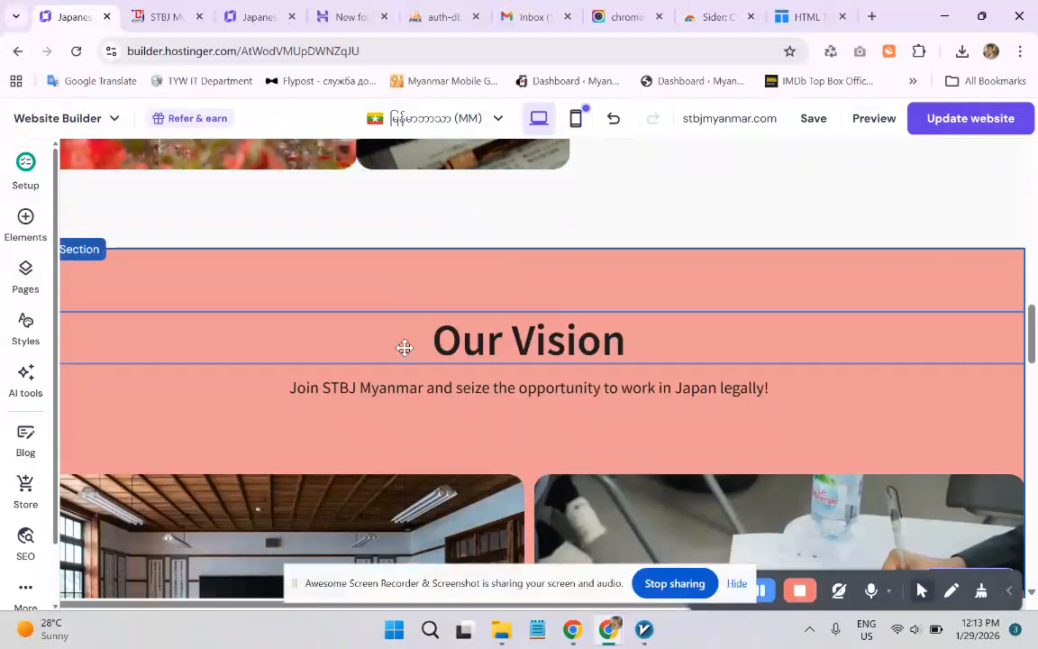
scroll(405, 349, up, 4)
scroll(409, 350, up, 15)
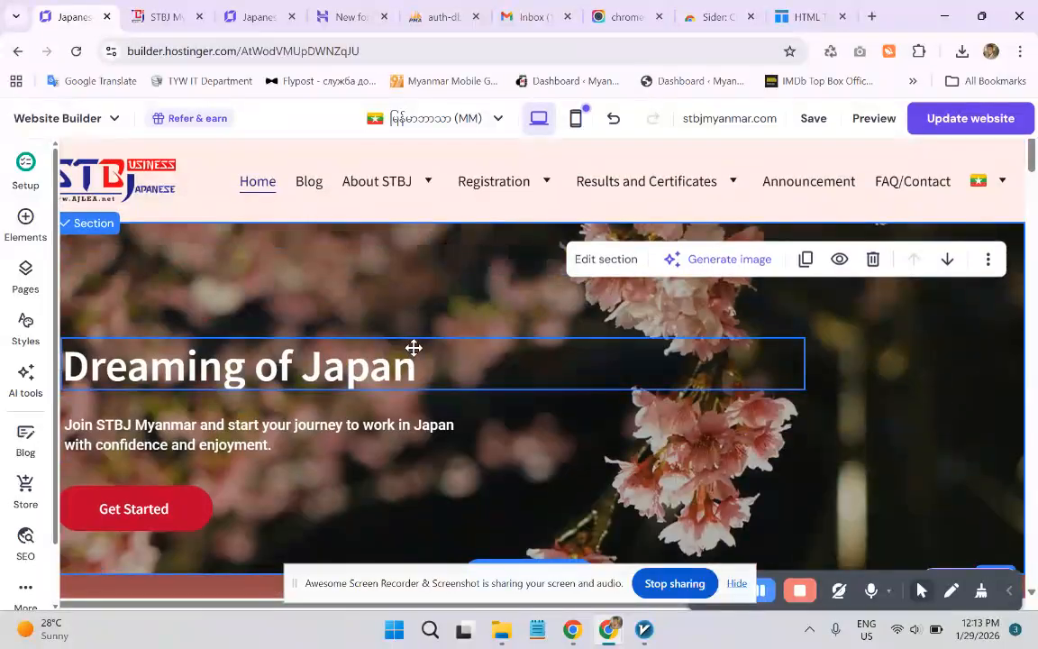
- Open the Blog page and examine its blog post list and the Moments section below it
click(308, 184)
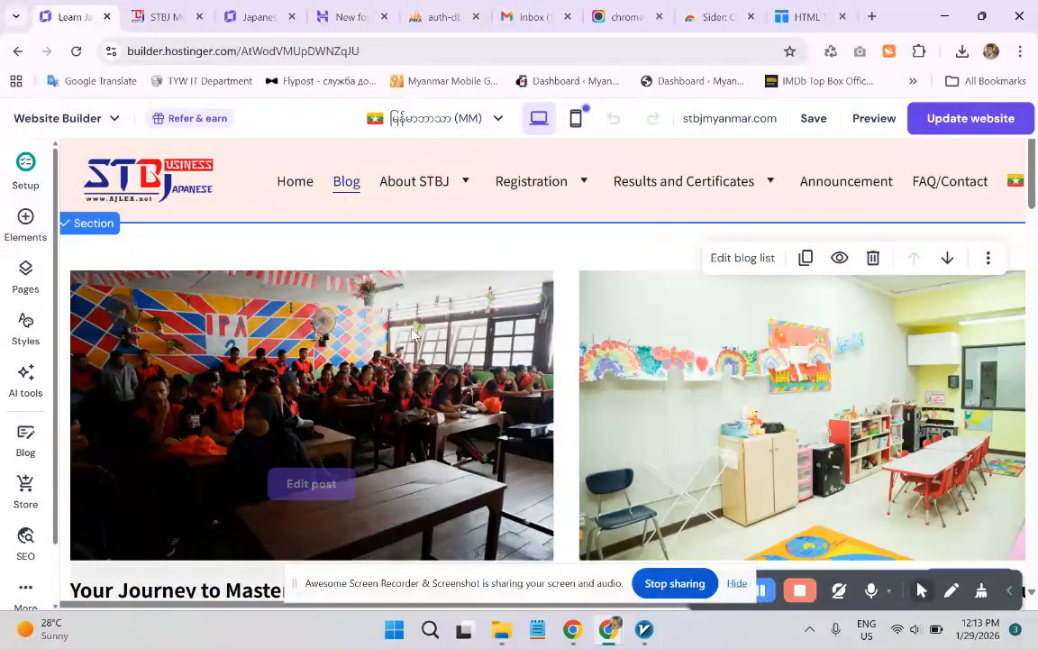
scroll(561, 253, down, 4)
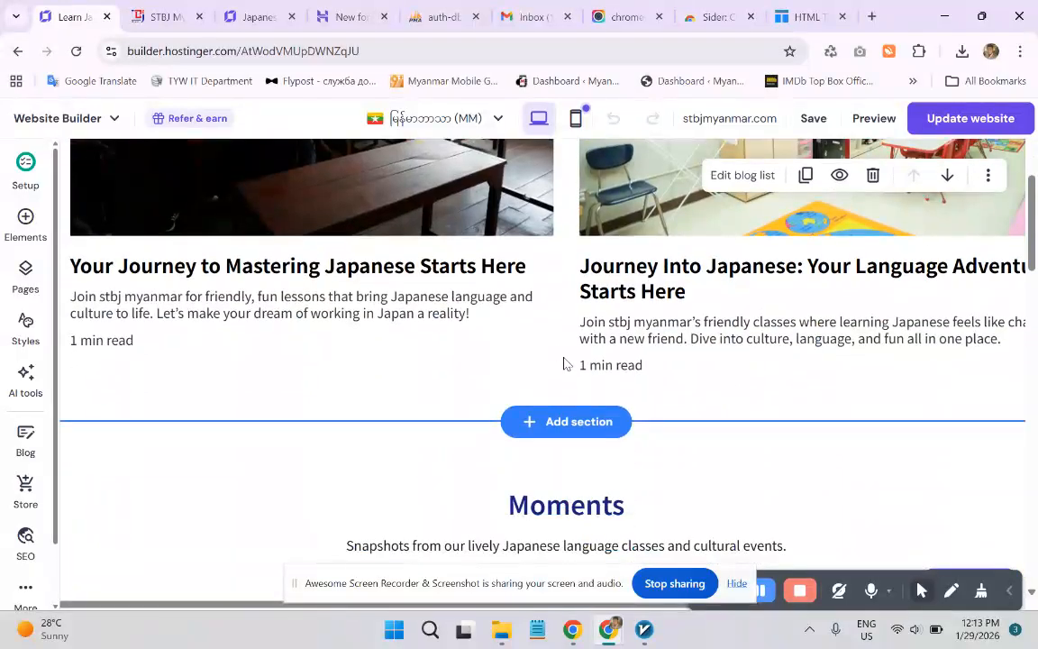
scroll(454, 442, down, 4)
scroll(396, 441, up, 5)
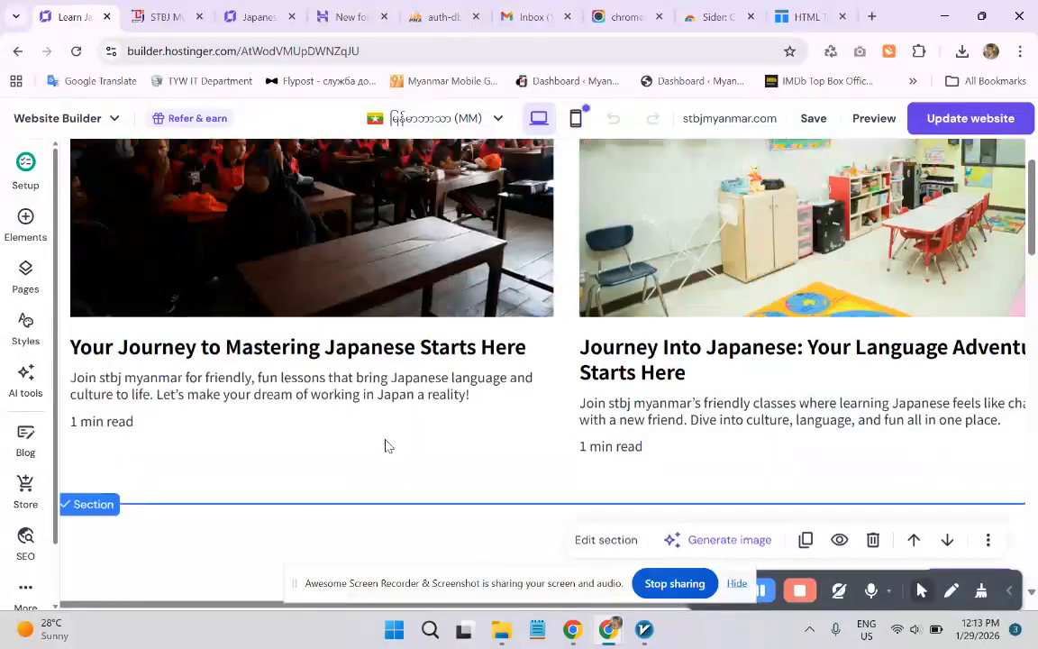
scroll(384, 445, up, 3)
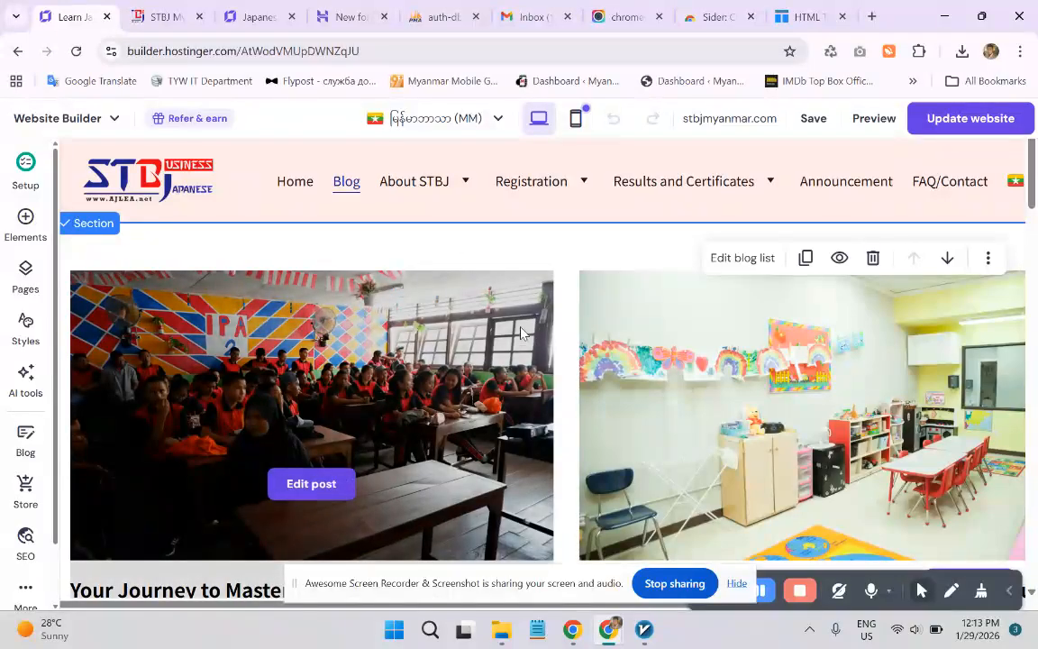
scroll(519, 349, down, 3)
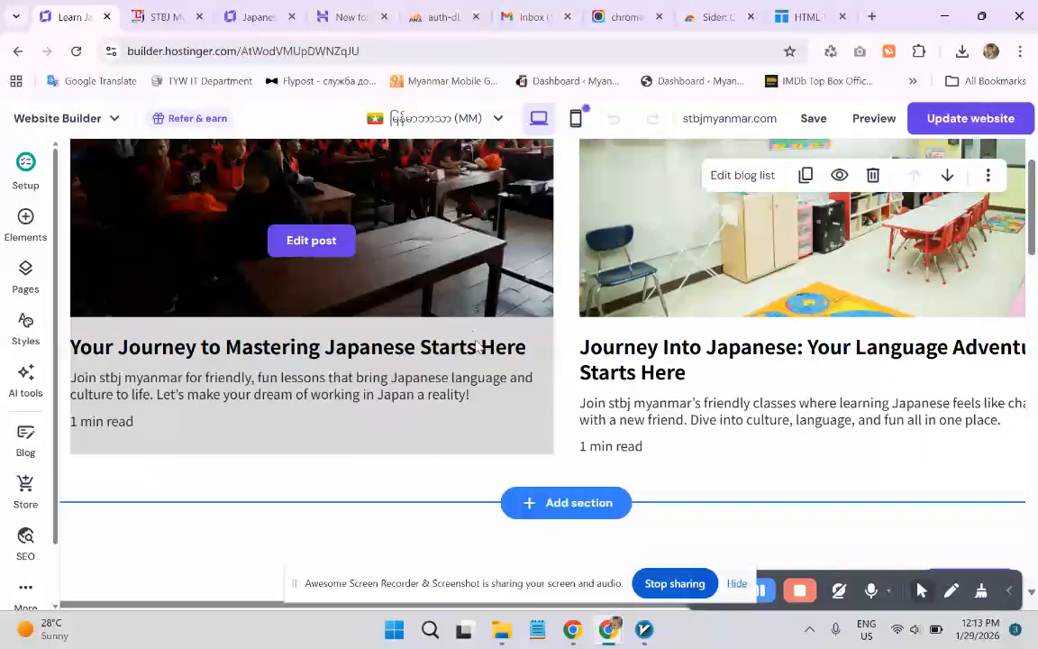
scroll(476, 359, up, 3)
scroll(478, 359, down, 2)
scroll(410, 375, up, 1)
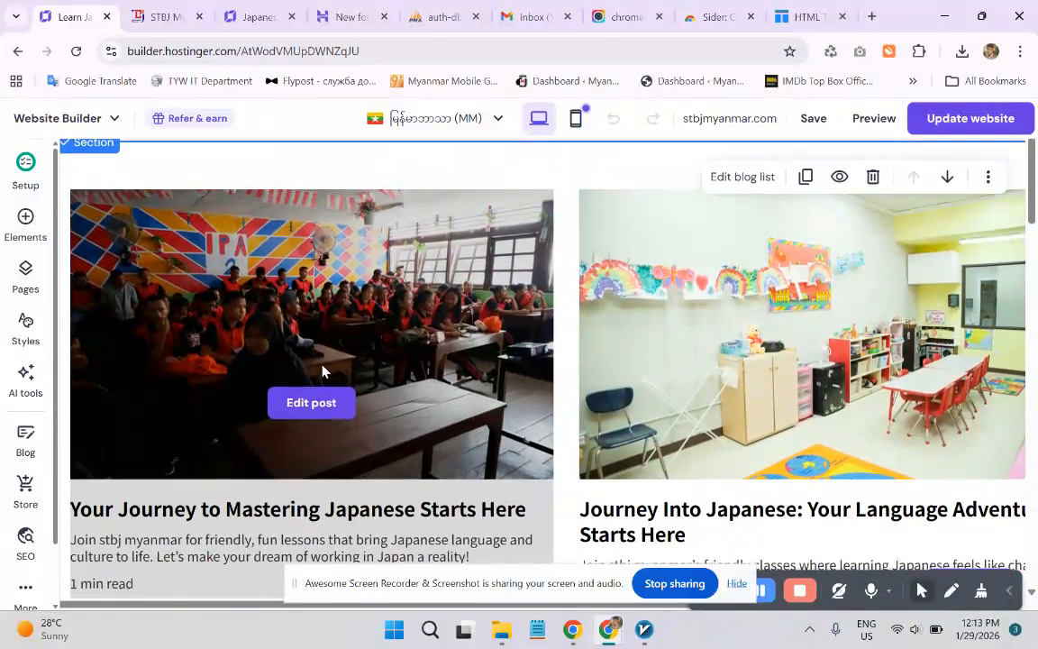
scroll(414, 364, up, 1)
scroll(413, 363, down, 1)
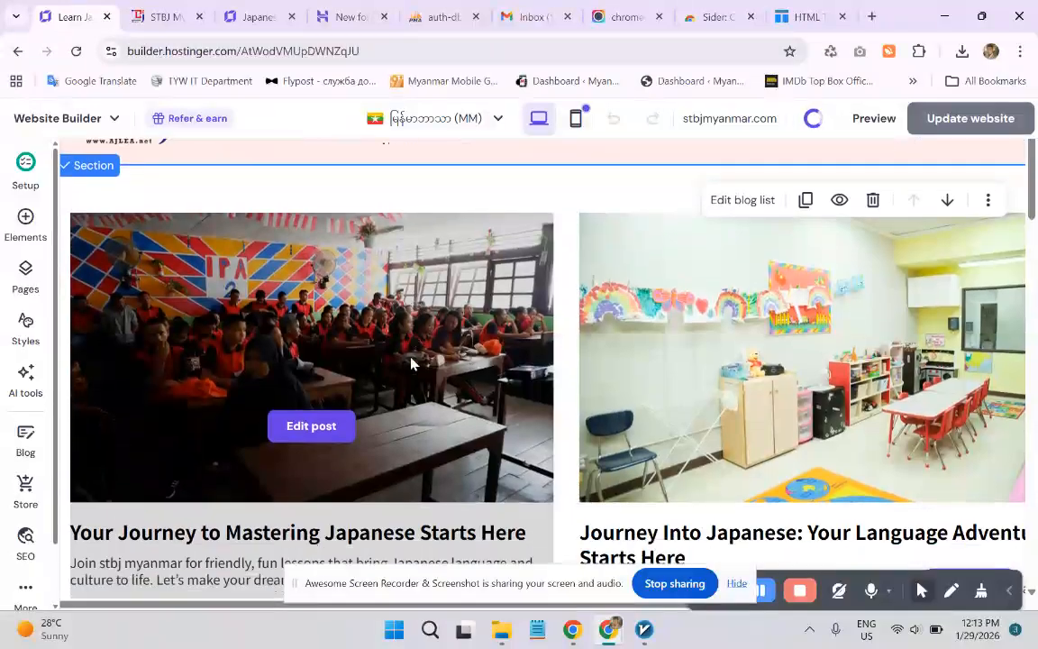
scroll(368, 389, down, 1)
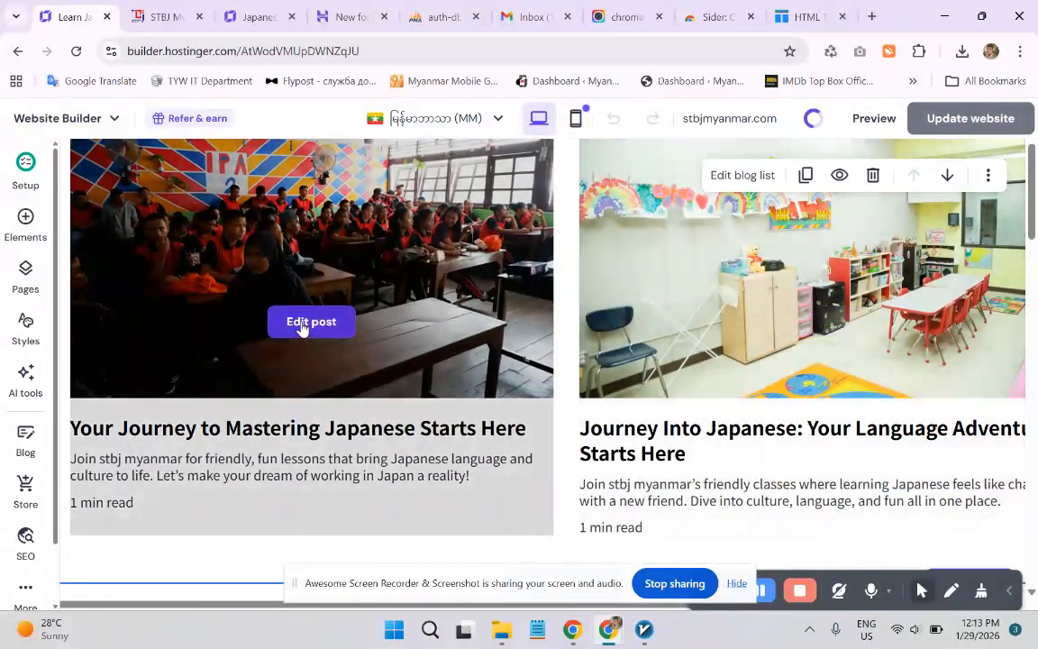
- Open the post "Your Journey to Mastering Japanese Starts Here" for editing and examine its header, image, and body text
click(304, 322)
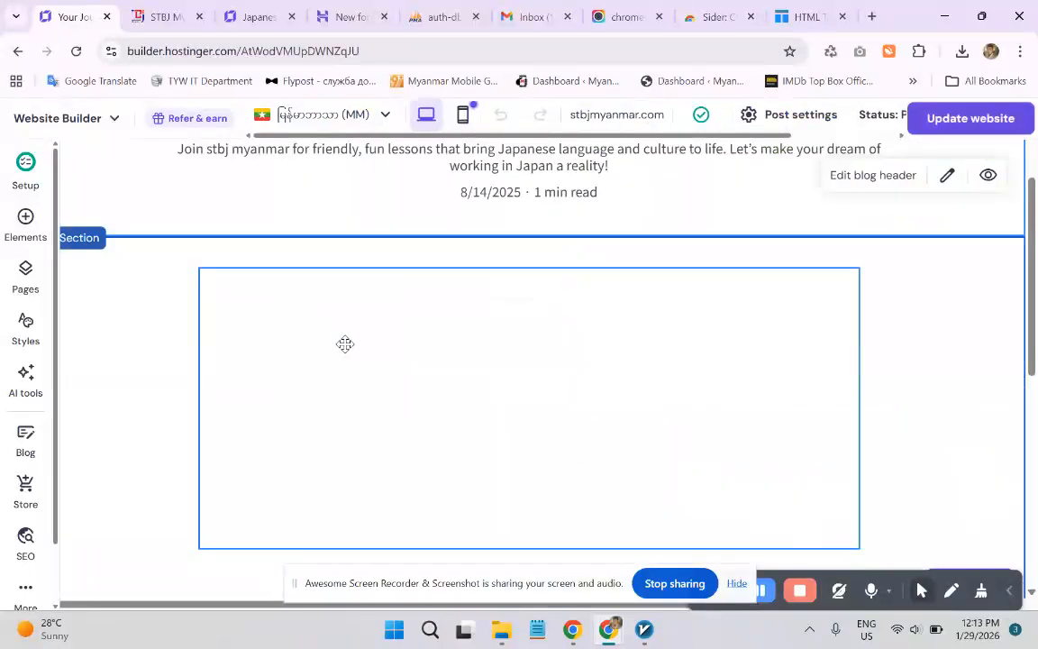
scroll(255, 361, down, 4)
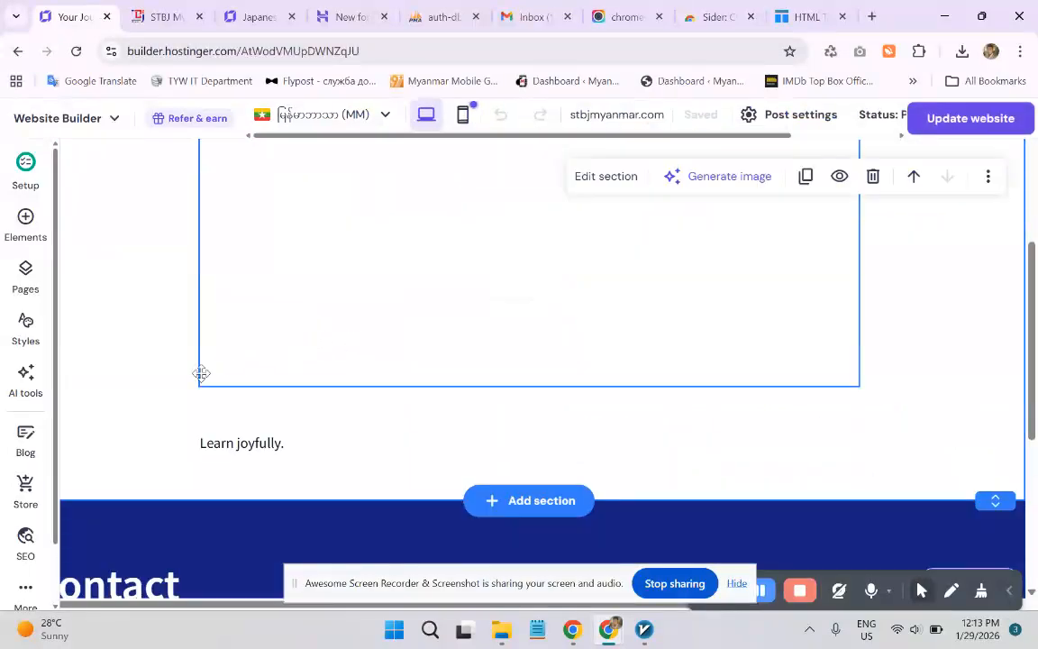
scroll(202, 377, up, 5)
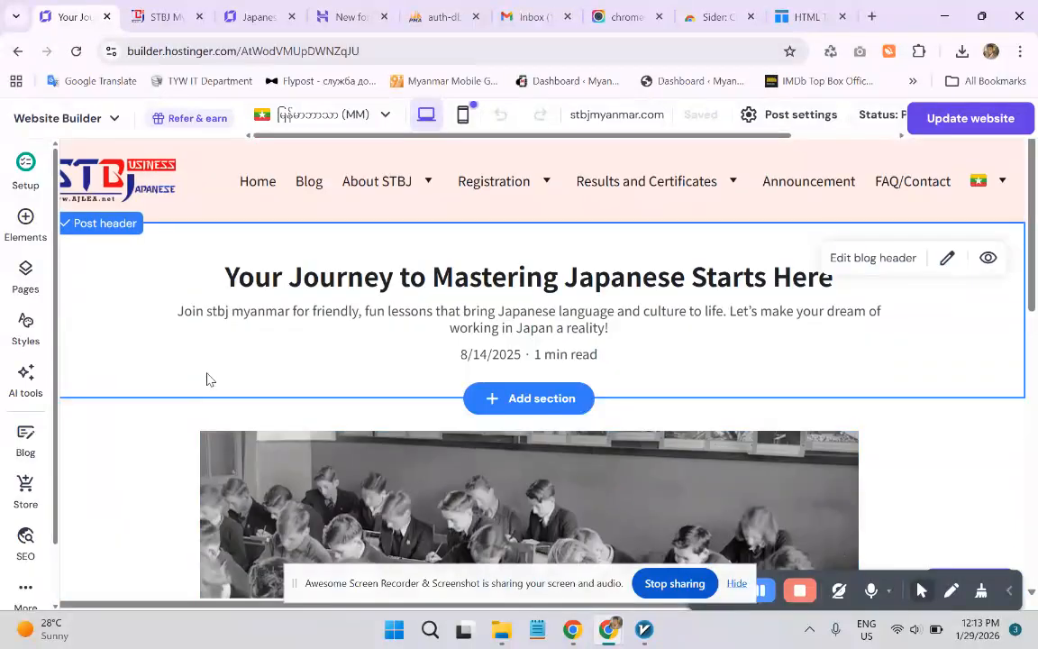
scroll(375, 376, down, 1)
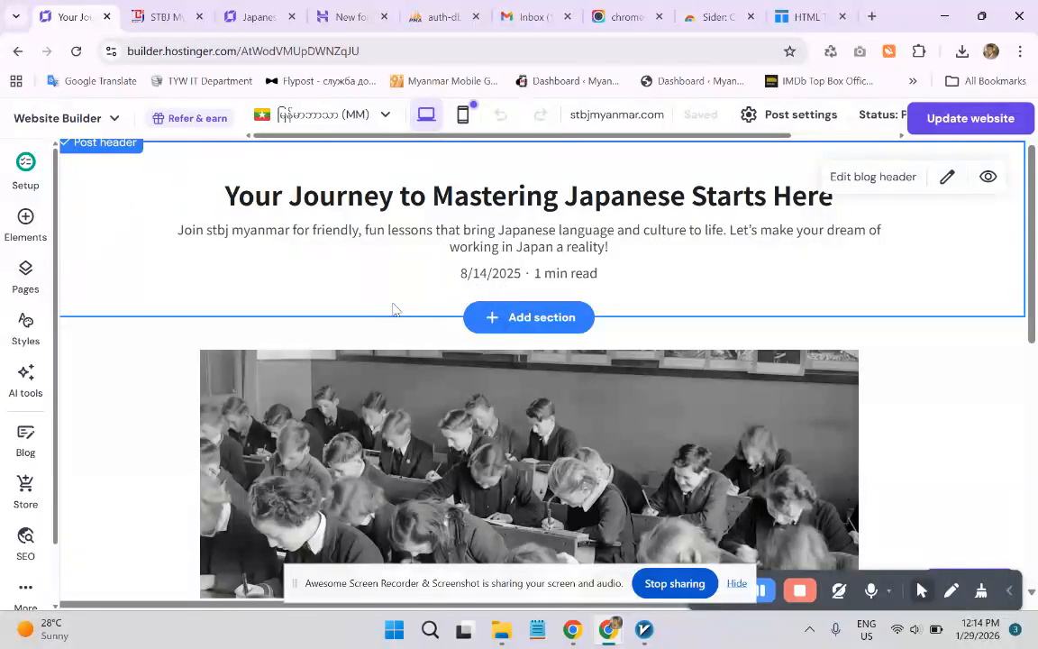
scroll(387, 311, down, 4)
scroll(310, 352, down, 1)
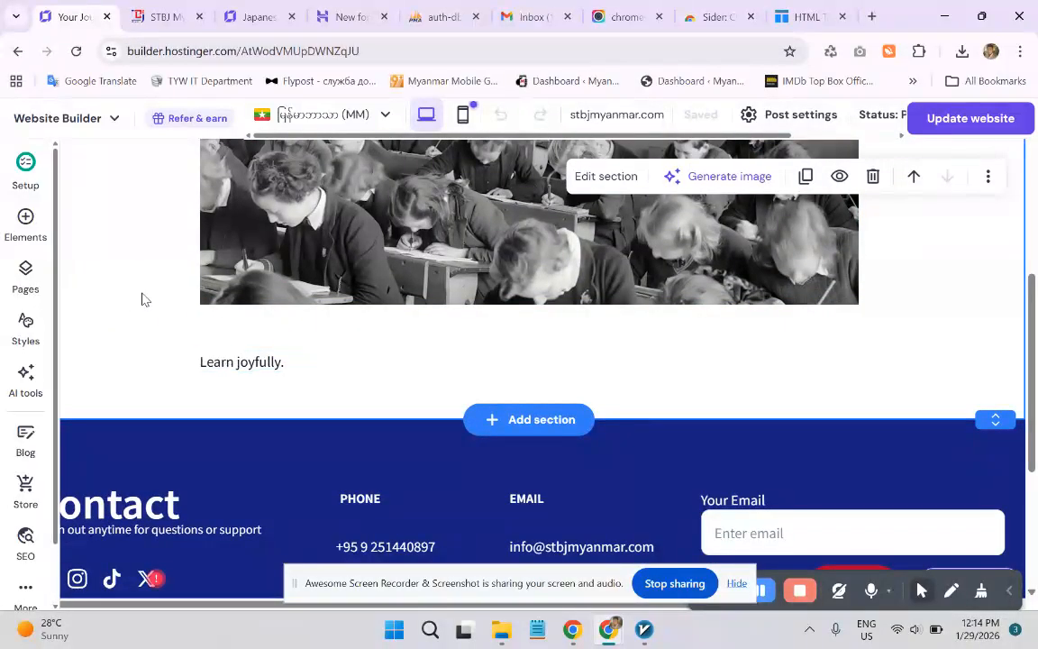
scroll(207, 342, up, 5)
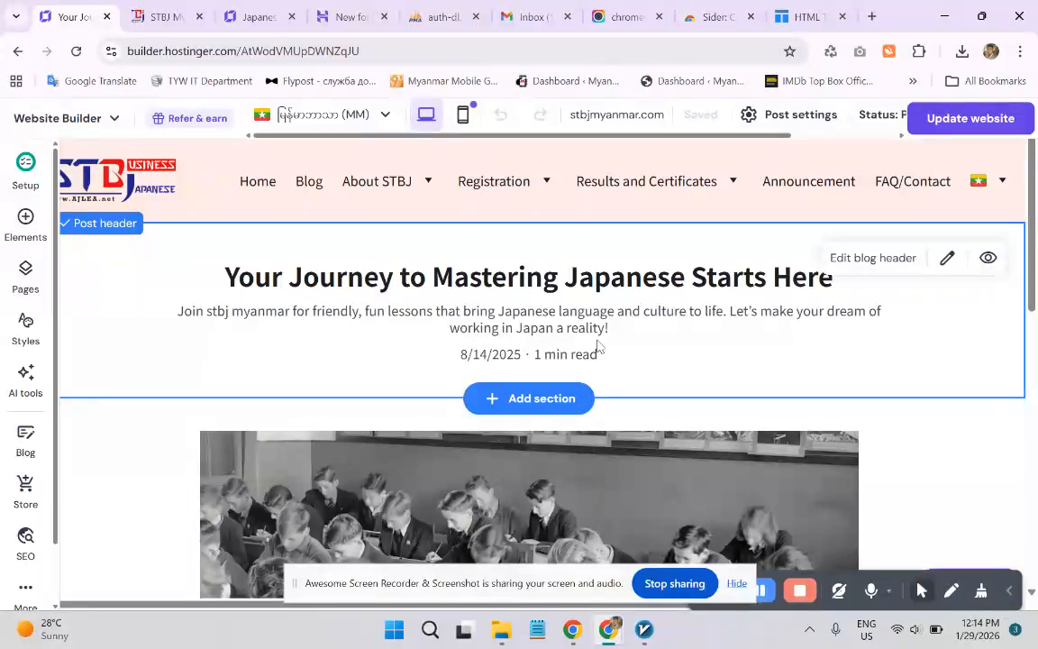
- Open the post header's style settings and switch the text colors to Light and back to Dark
click(847, 259)
scroll(874, 310, down, 1)
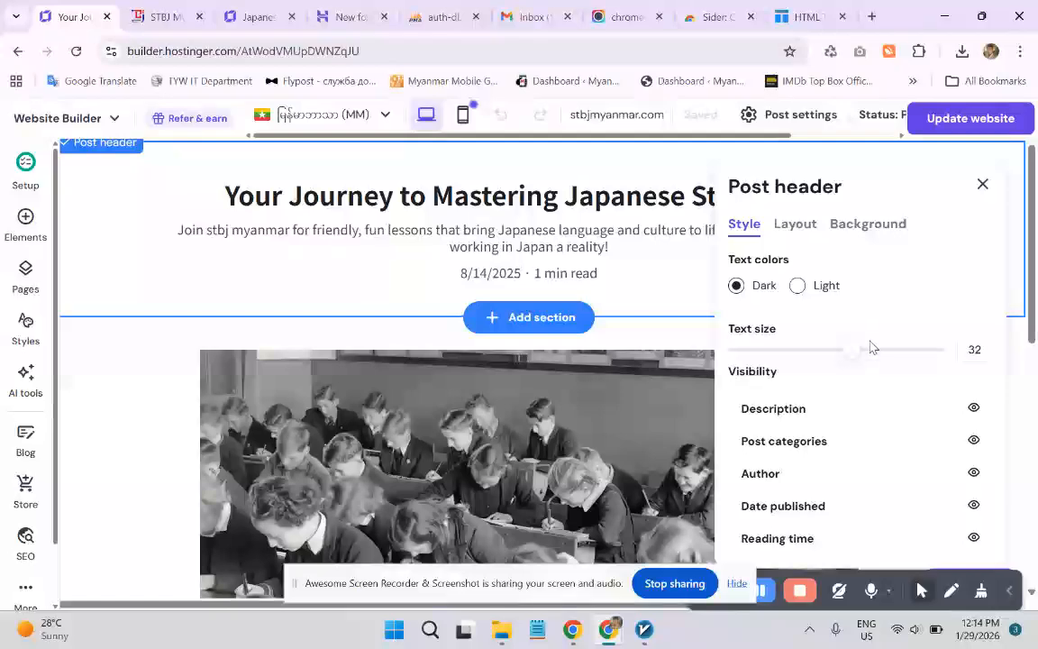
scroll(870, 384, down, 2)
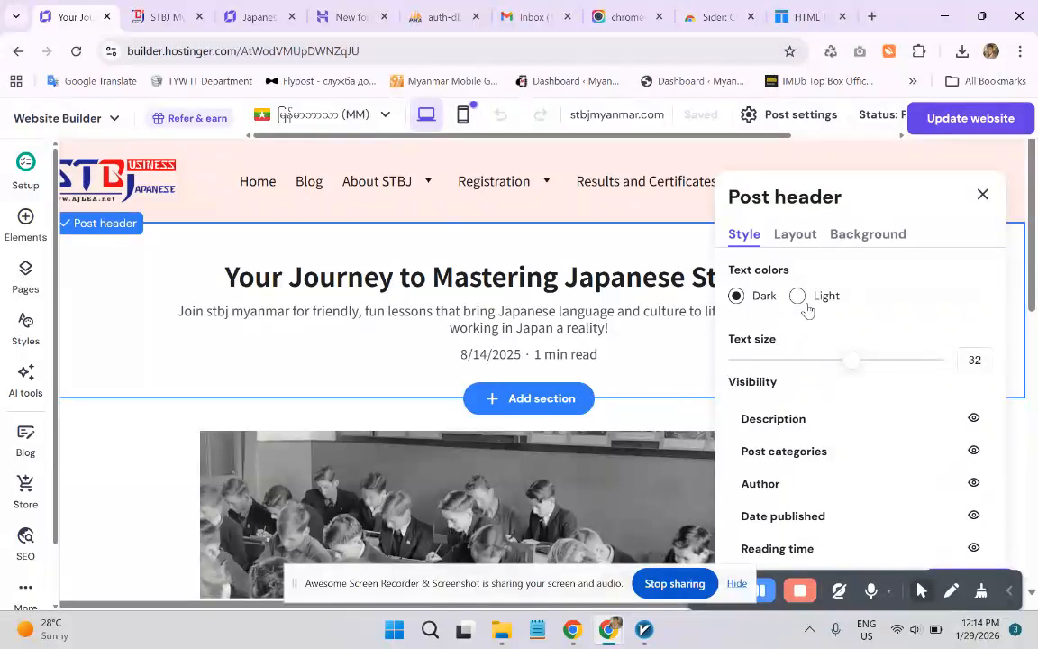
click(798, 300)
click(739, 300)
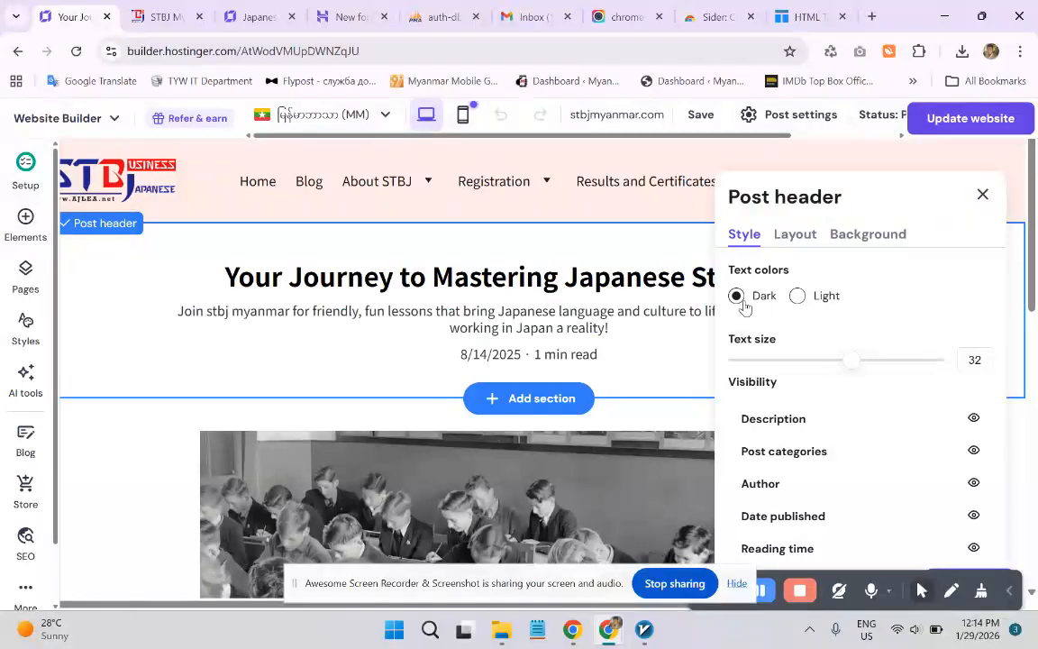
- Hide and show again the description and the post categories in the post header
click(974, 419)
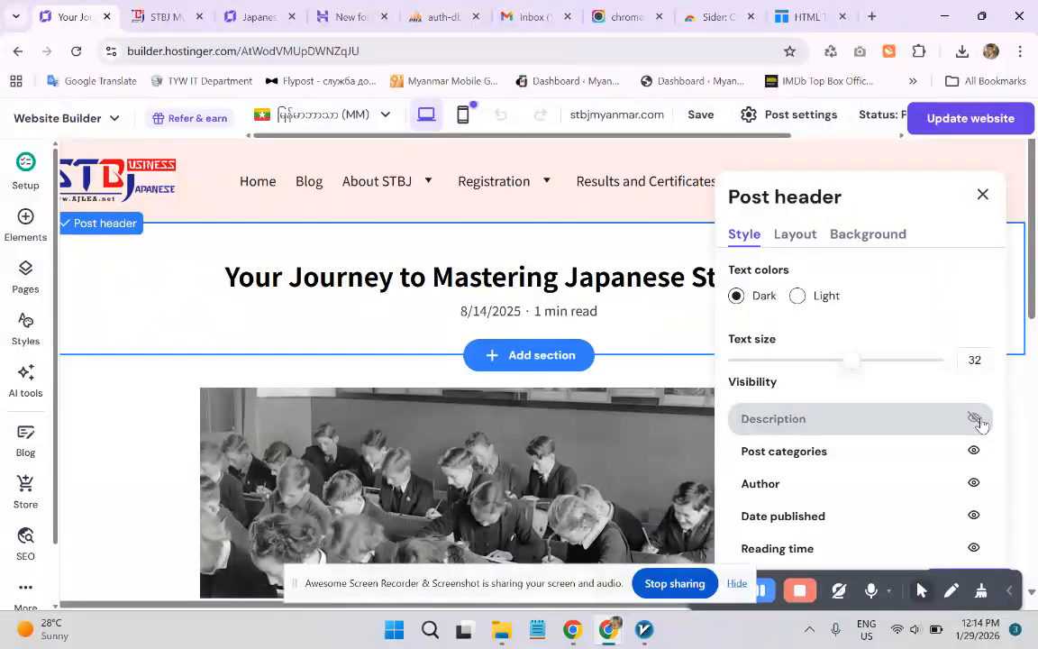
click(975, 419)
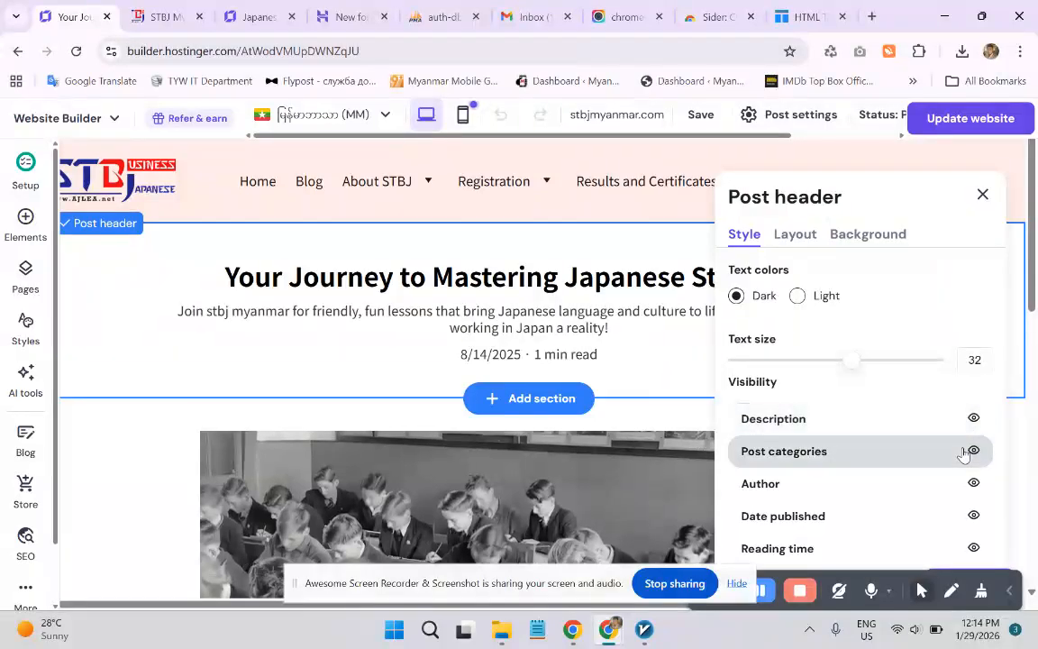
click(976, 450)
click(979, 451)
- Hide and show again the published date and the reading time in the post header, and close its settings
scroll(964, 461, down, 1)
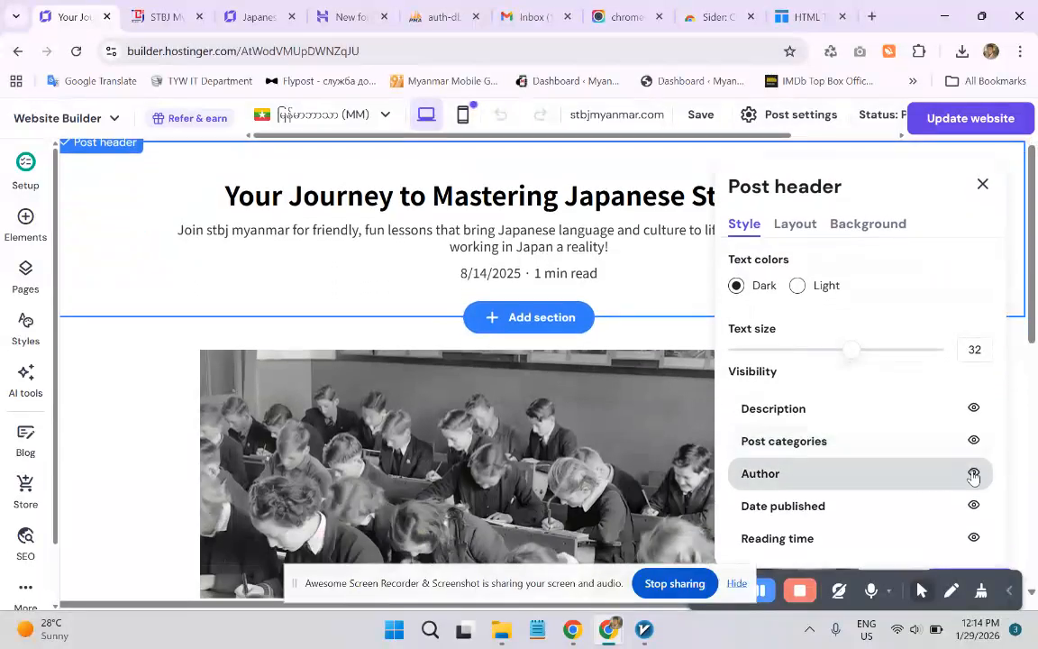
scroll(892, 440, down, 2)
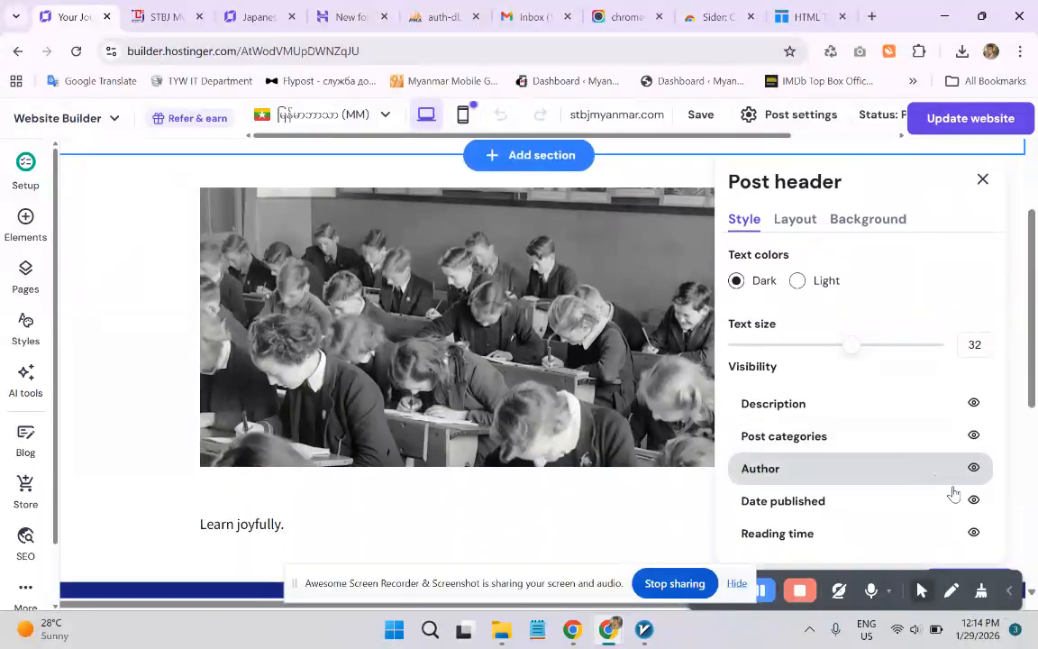
click(973, 499)
click(973, 499)
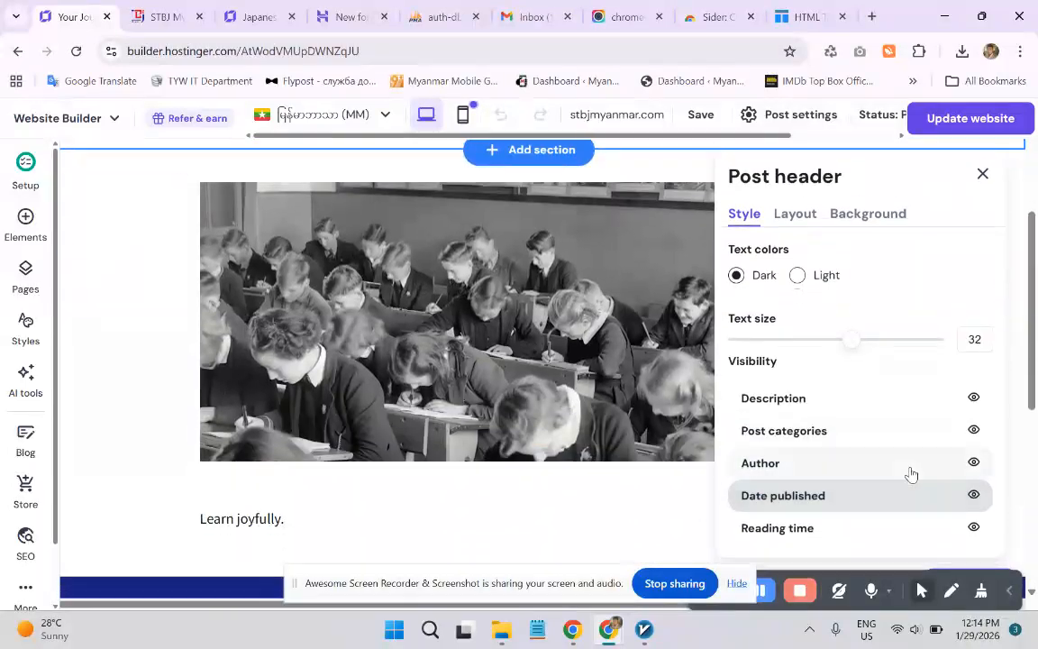
scroll(906, 451, down, 2)
scroll(937, 433, up, 1)
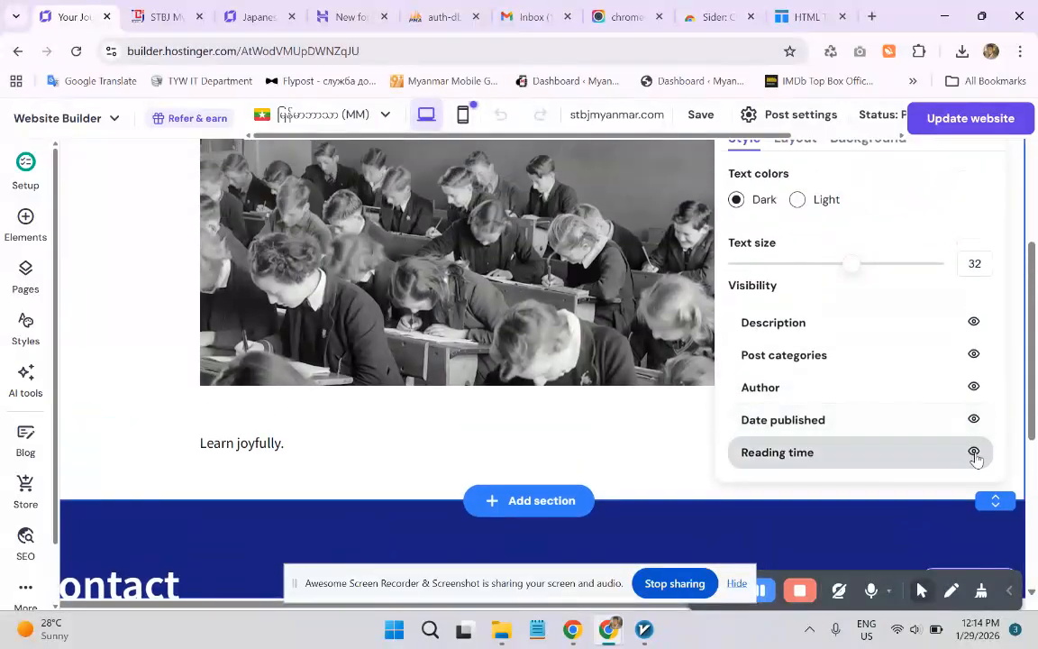
scroll(763, 398, up, 1)
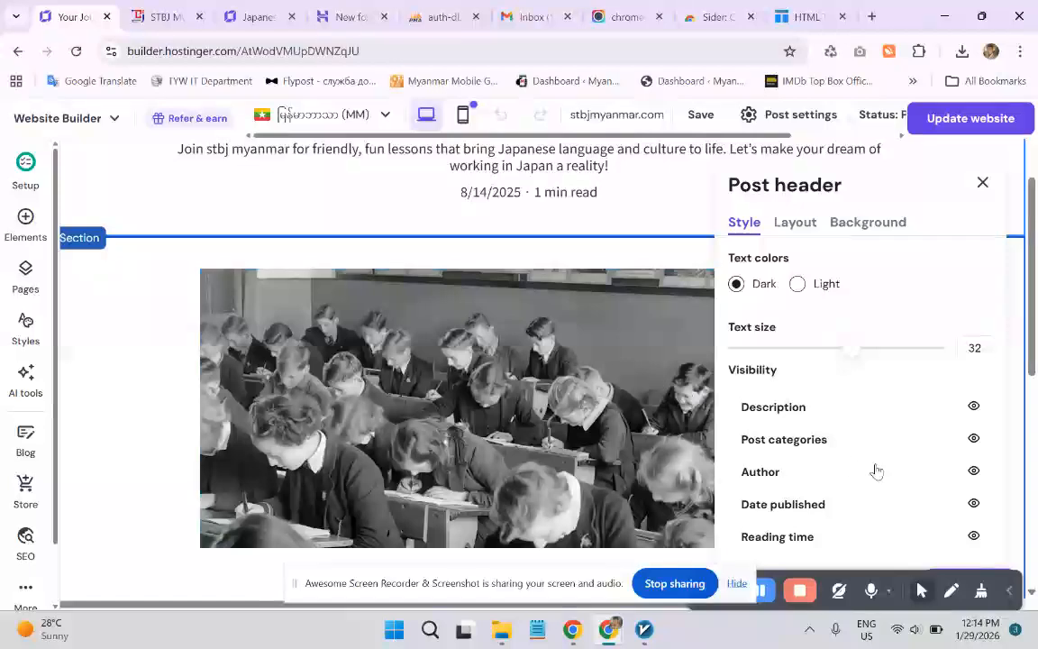
click(974, 537)
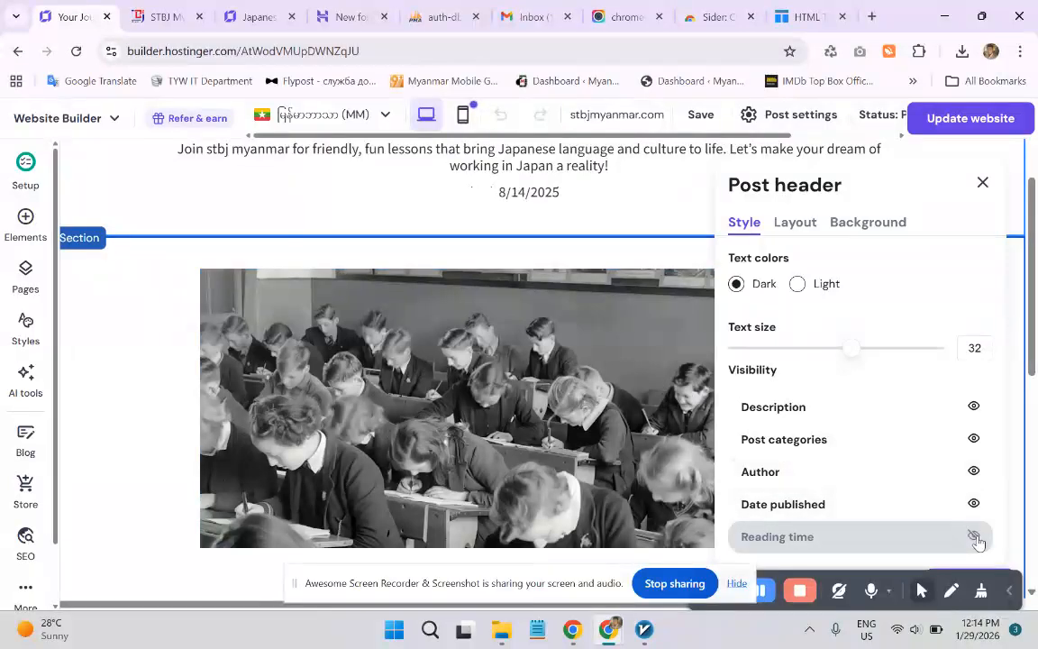
click(974, 537)
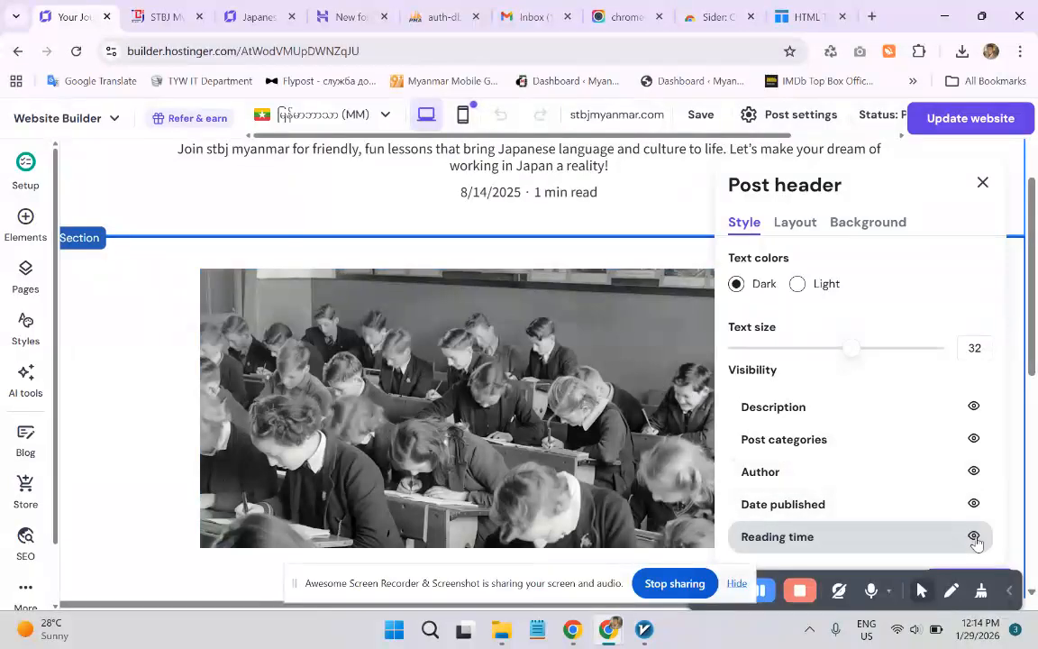
click(427, 197)
scroll(437, 207, up, 2)
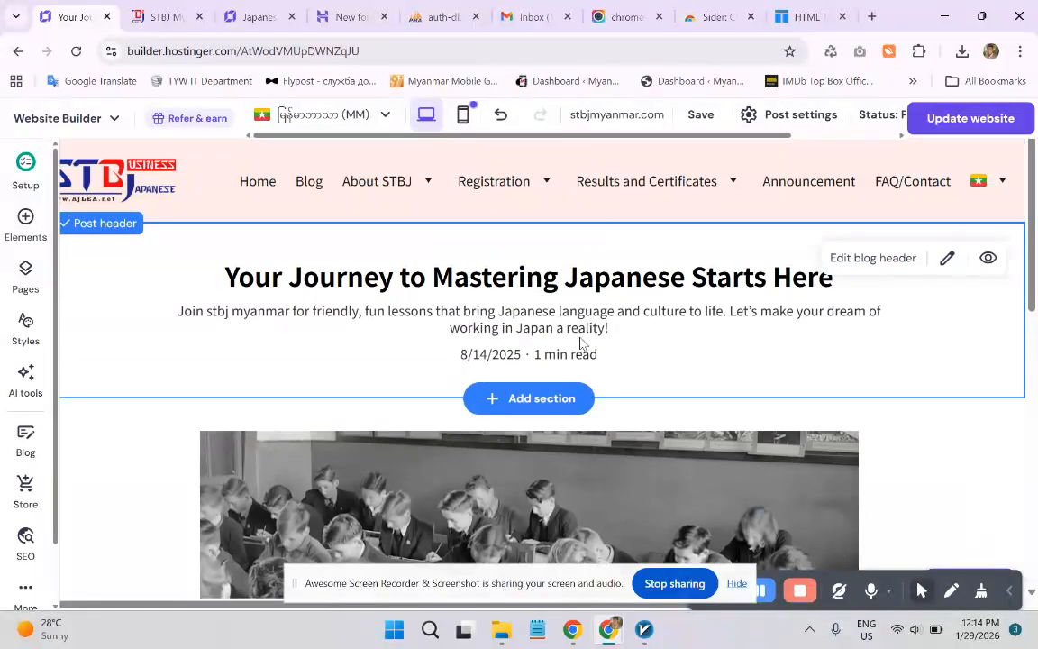
- Check the post header's mobile and desktop visibility options, and review the general settings of the post
click(986, 260)
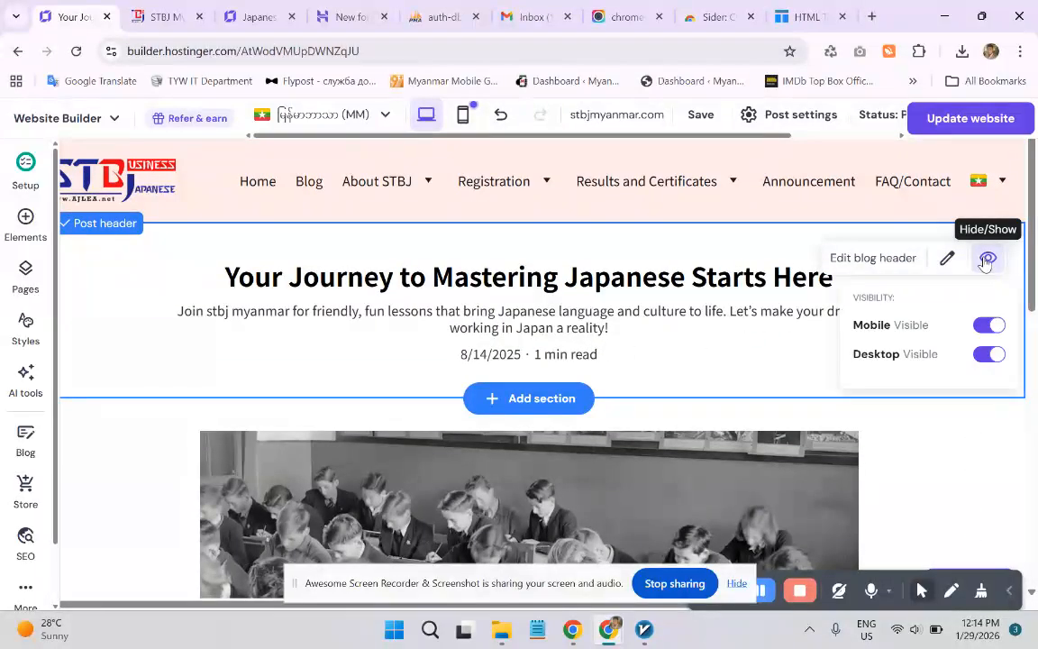
click(945, 259)
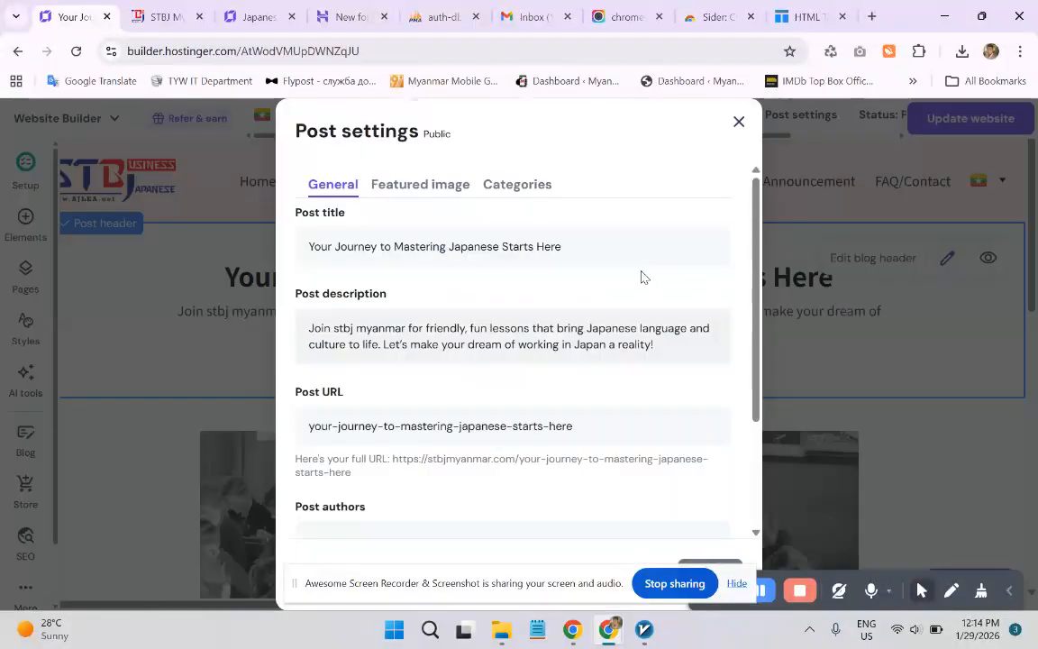
scroll(516, 289, down, 1)
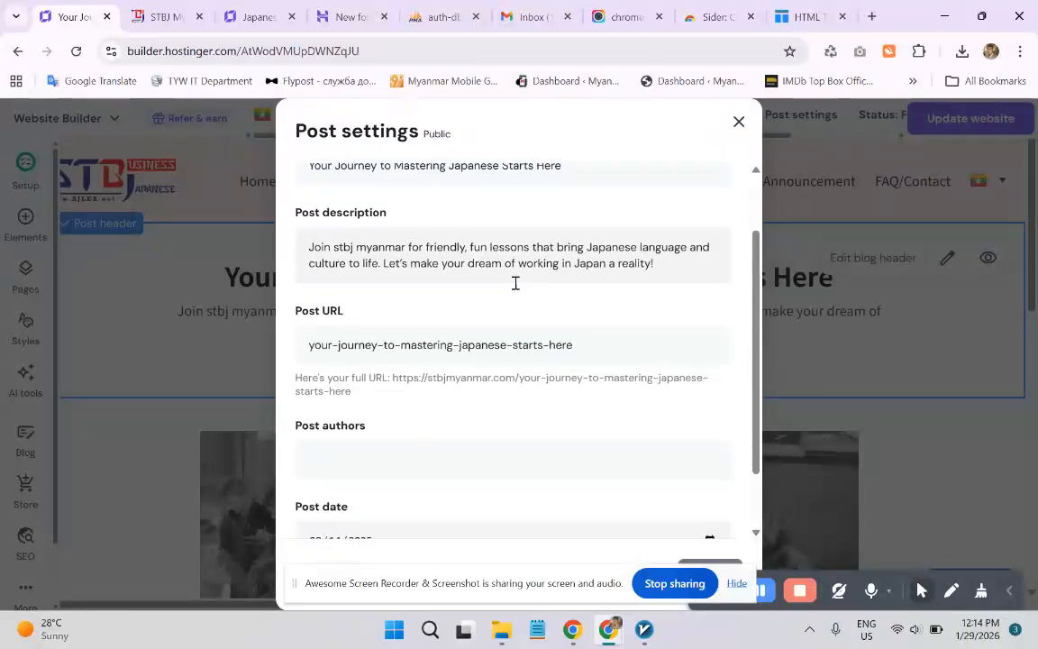
scroll(516, 282, down, 1)
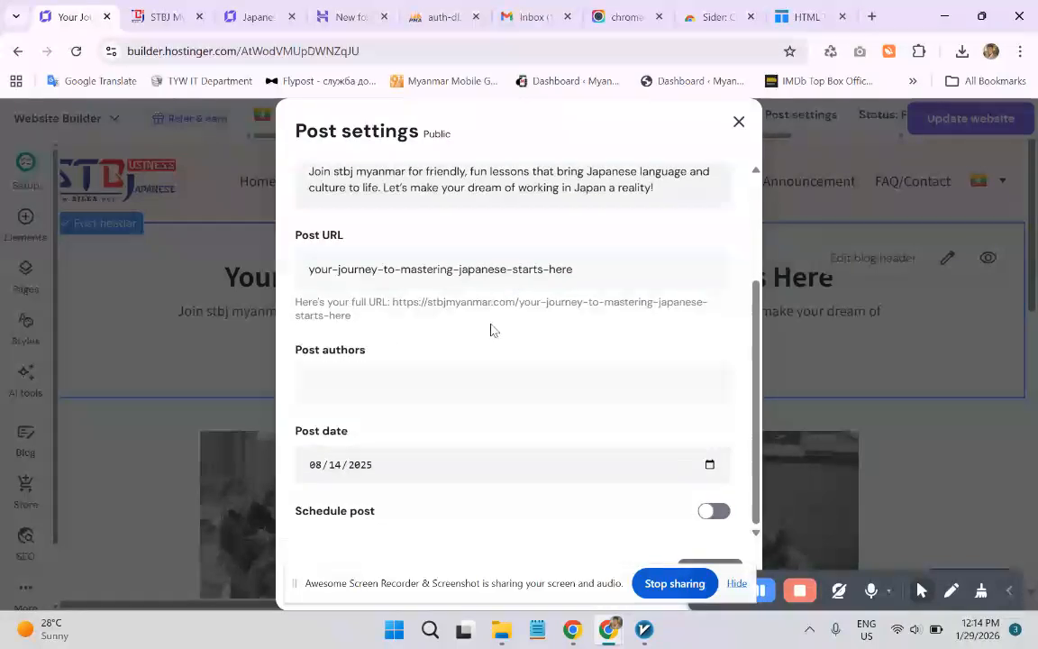
- Look at the calendar for the post date and close it without picking another date
click(709, 466)
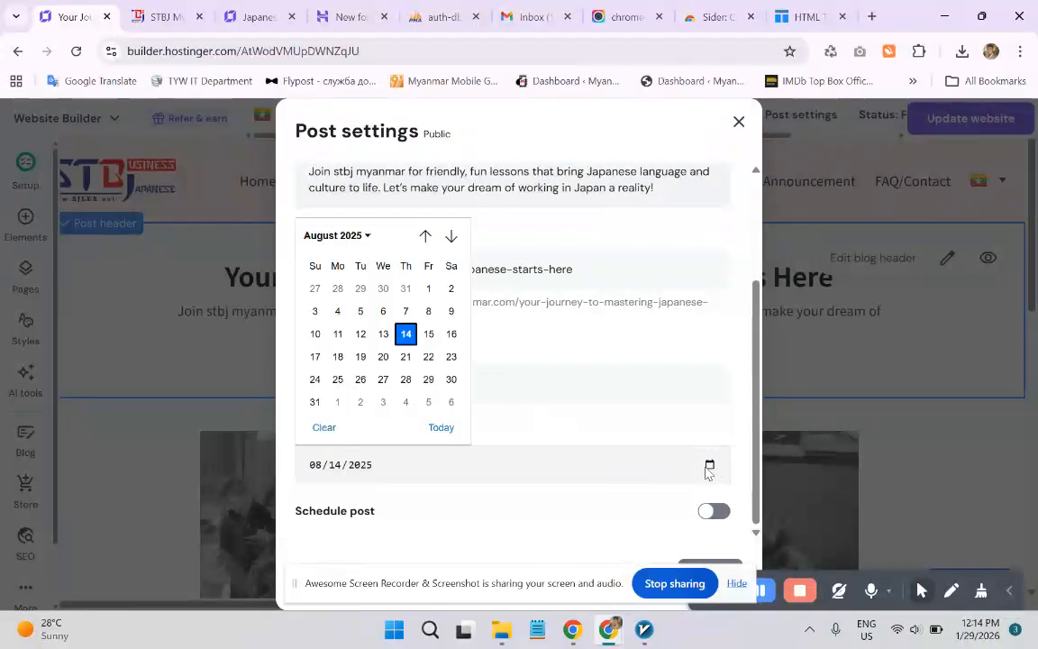
click(653, 440)
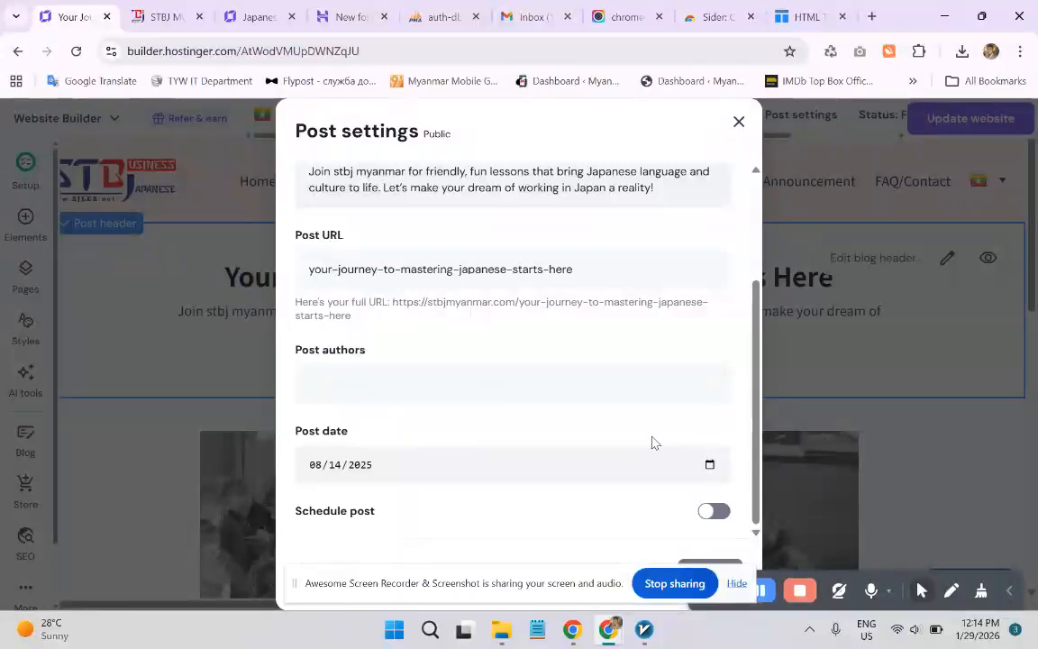
click(709, 465)
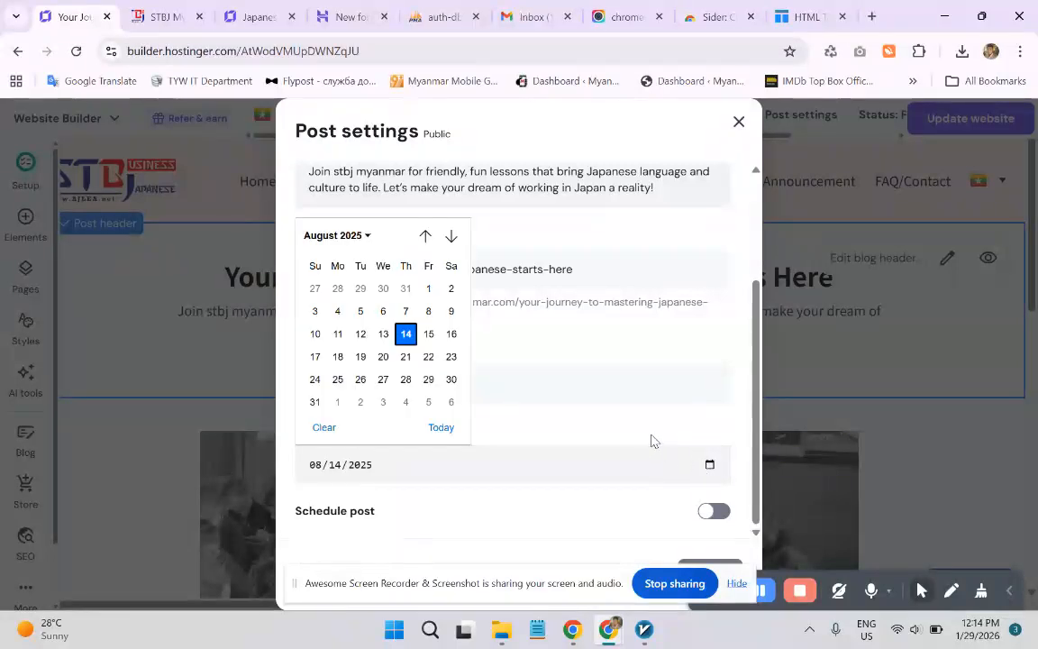
click(656, 440)
click(710, 467)
click(629, 425)
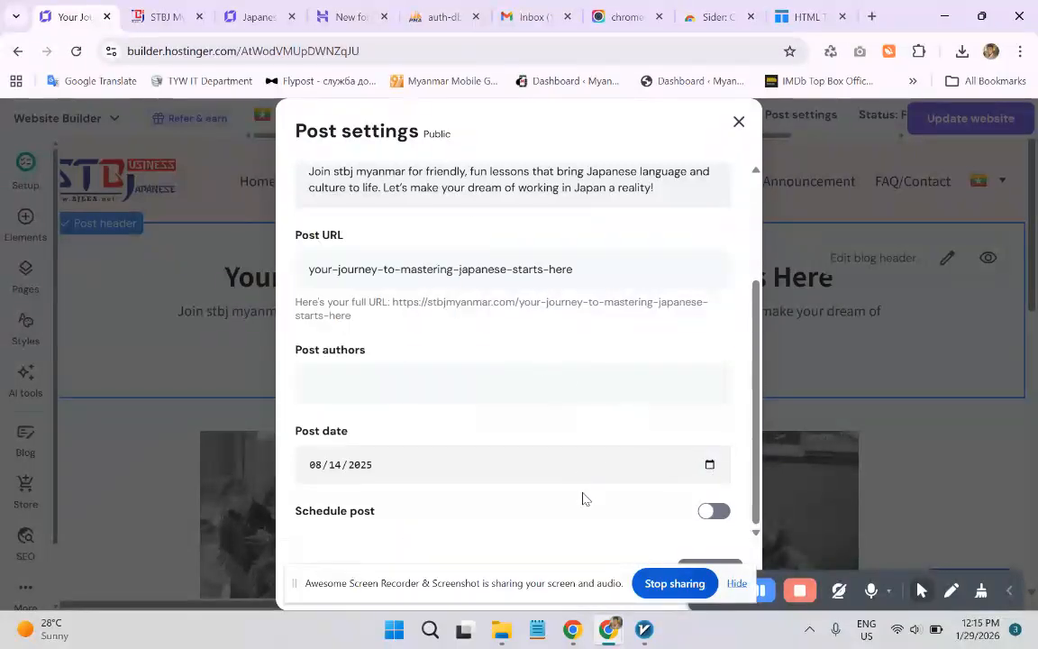
- Try the post scheduling switch, leave it off, set the post date to 12/25/2025, and save the post settings
click(716, 513)
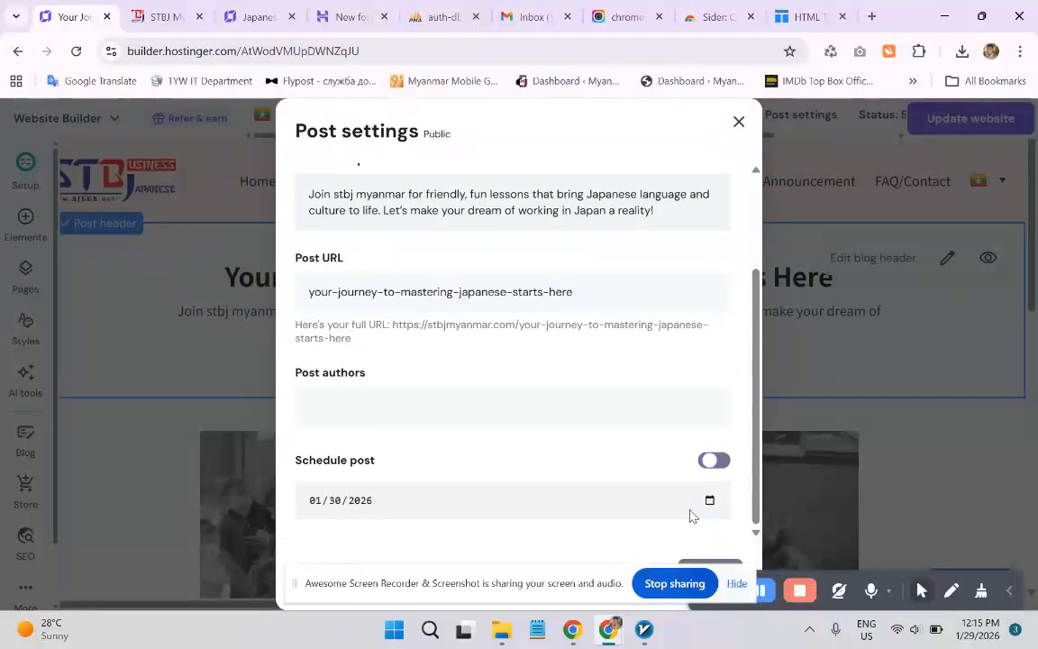
click(716, 473)
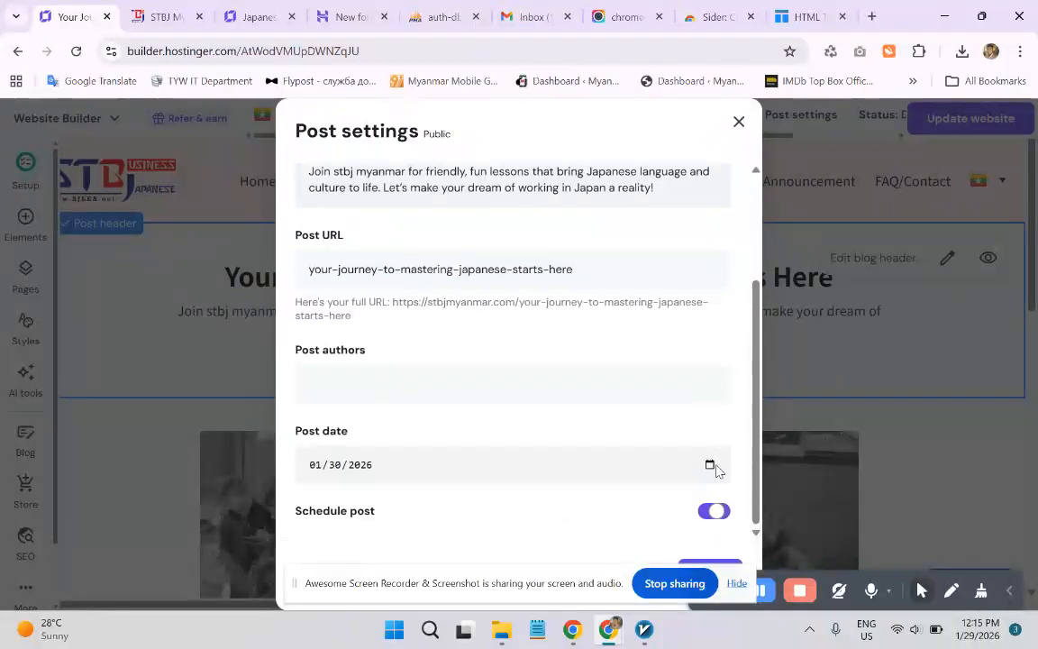
click(710, 466)
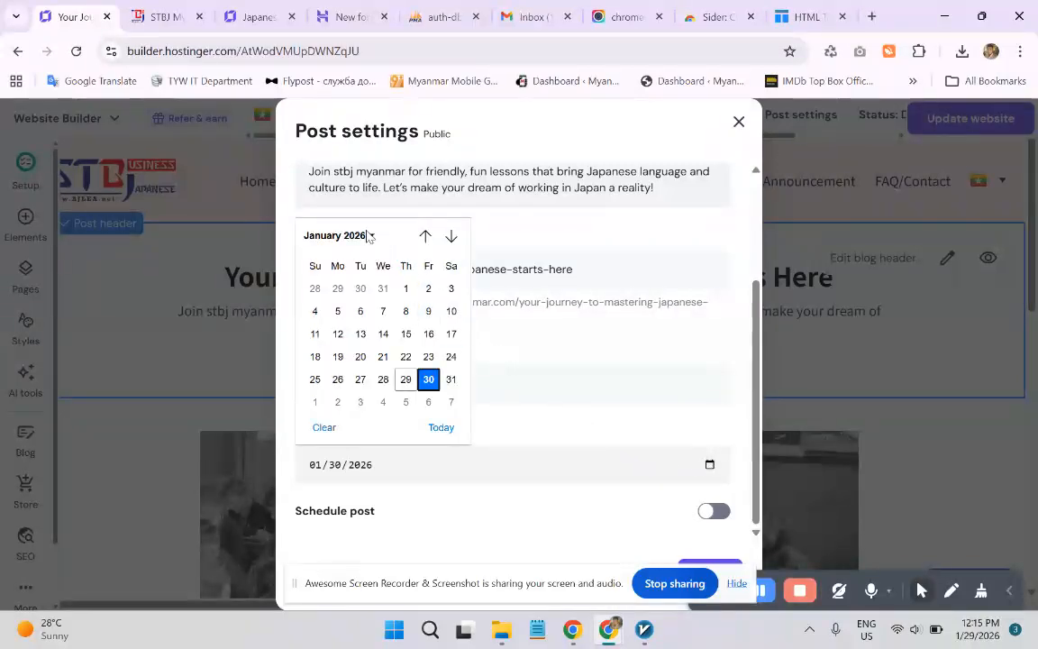
click(424, 237)
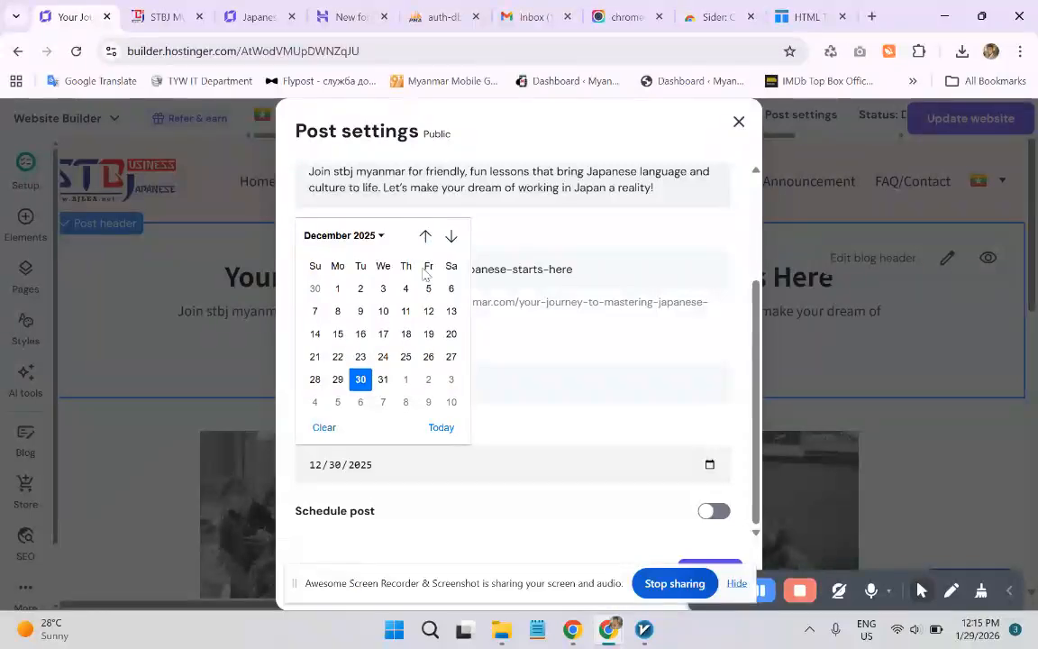
click(450, 239)
click(424, 235)
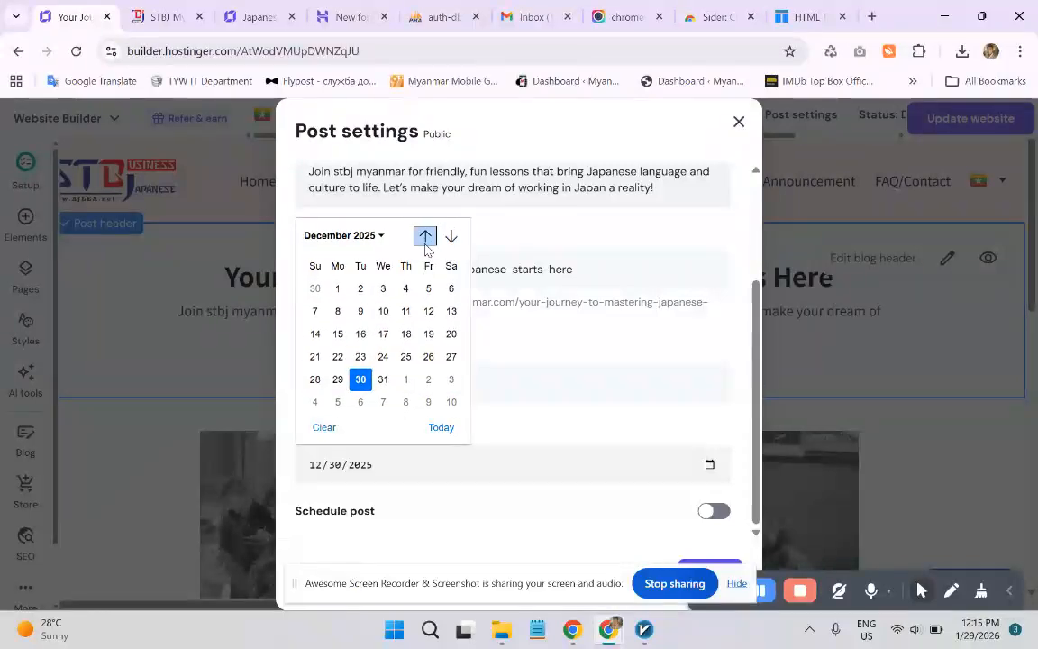
click(406, 356)
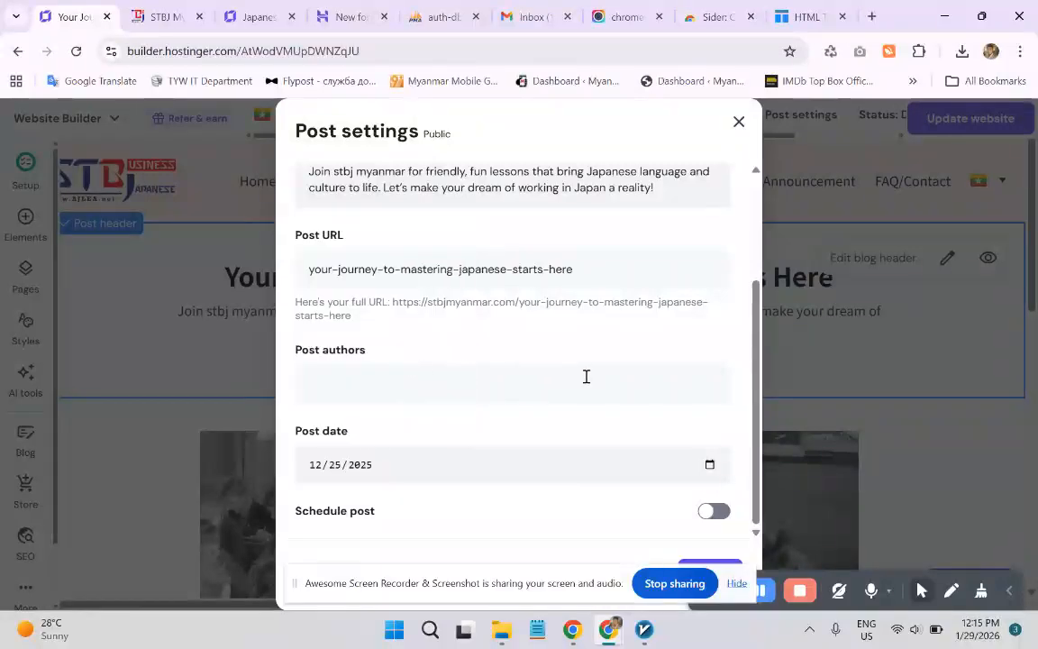
click(720, 567)
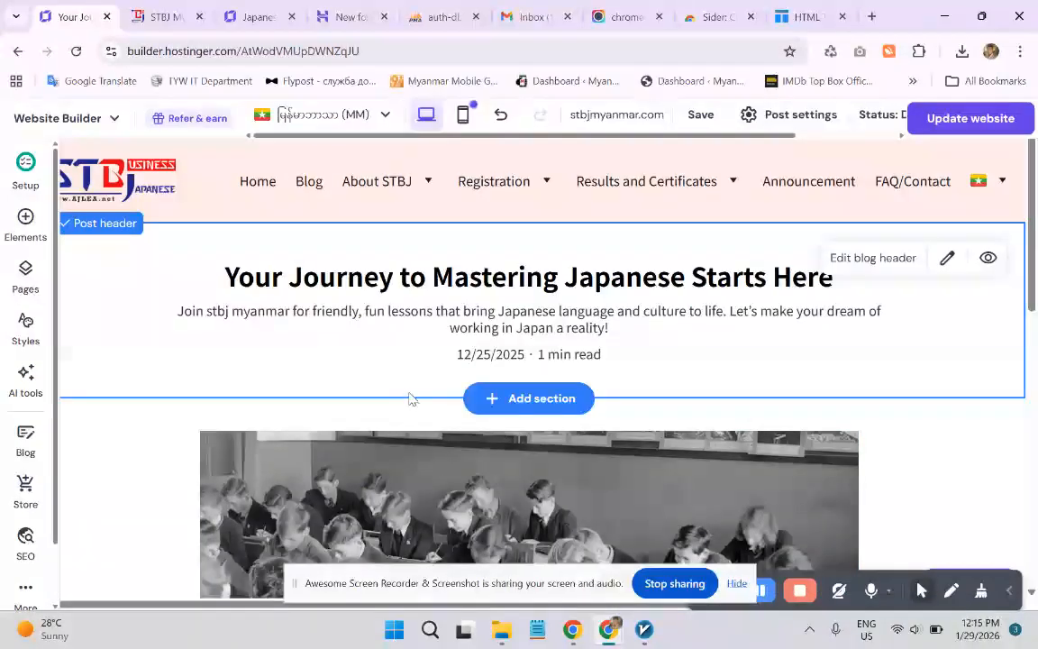
- Review the post from its header to the footer, and glance at the live site's Exam Schedule page
scroll(412, 369, down, 1)
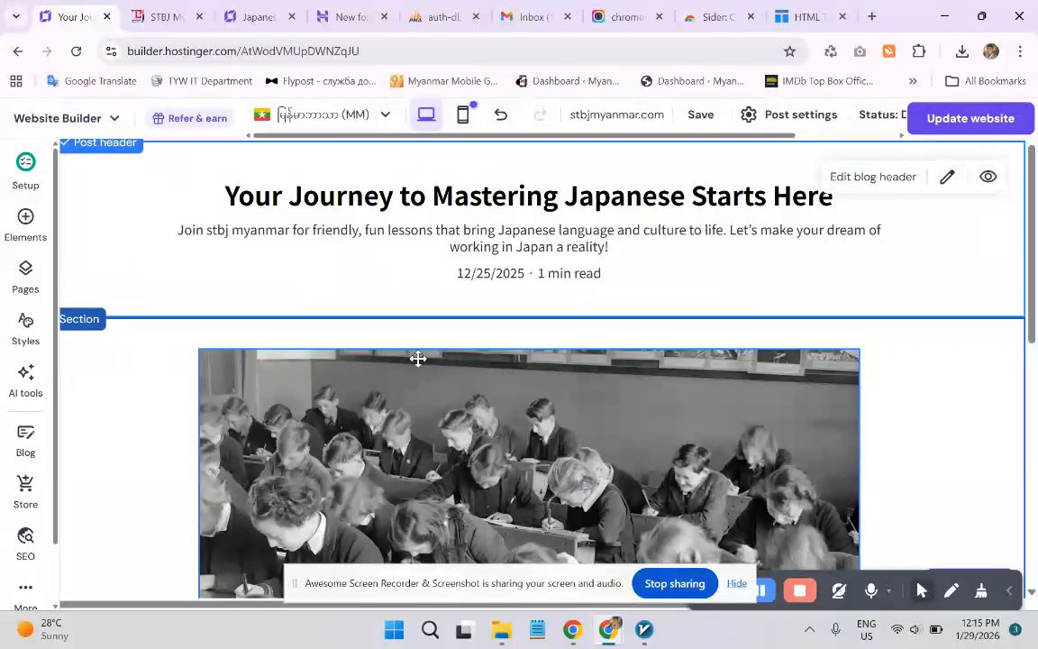
scroll(422, 354, down, 8)
scroll(410, 369, up, 4)
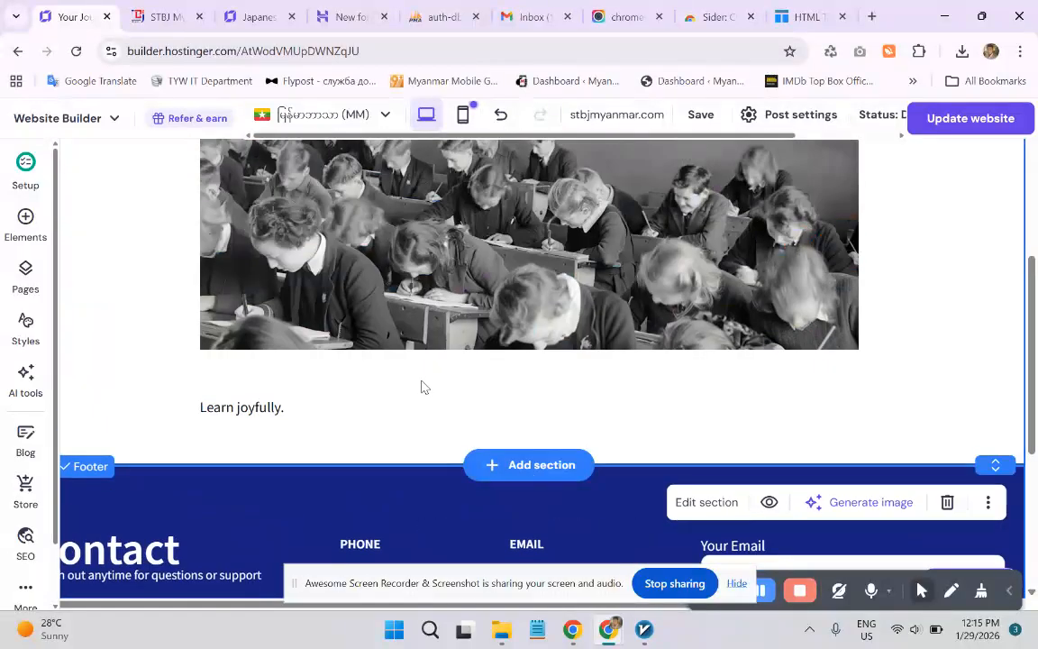
scroll(428, 391, up, 6)
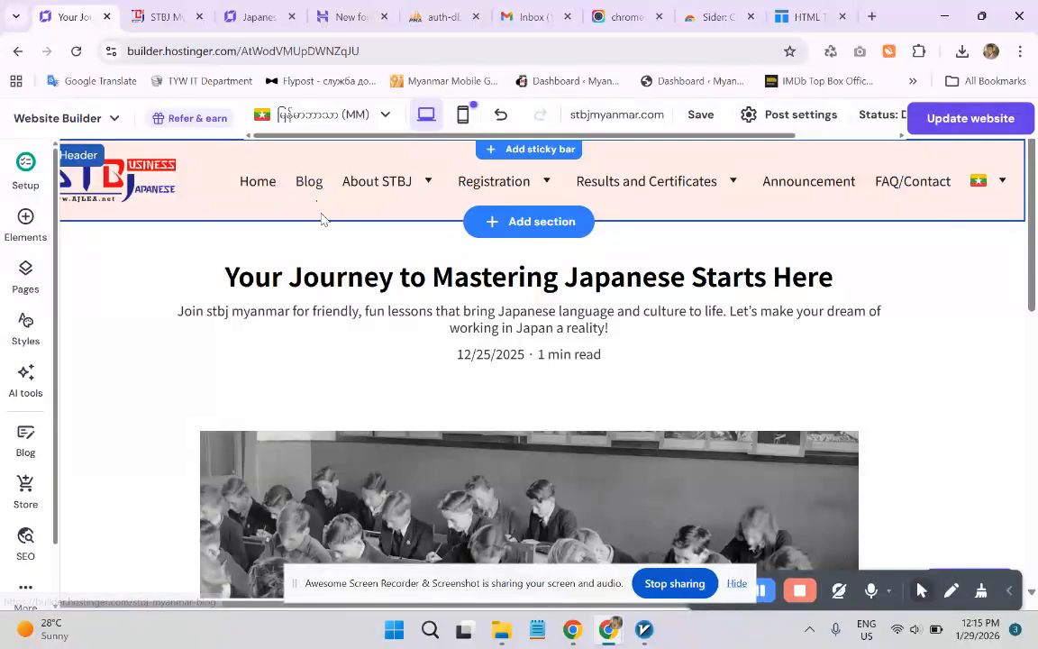
click(166, 11)
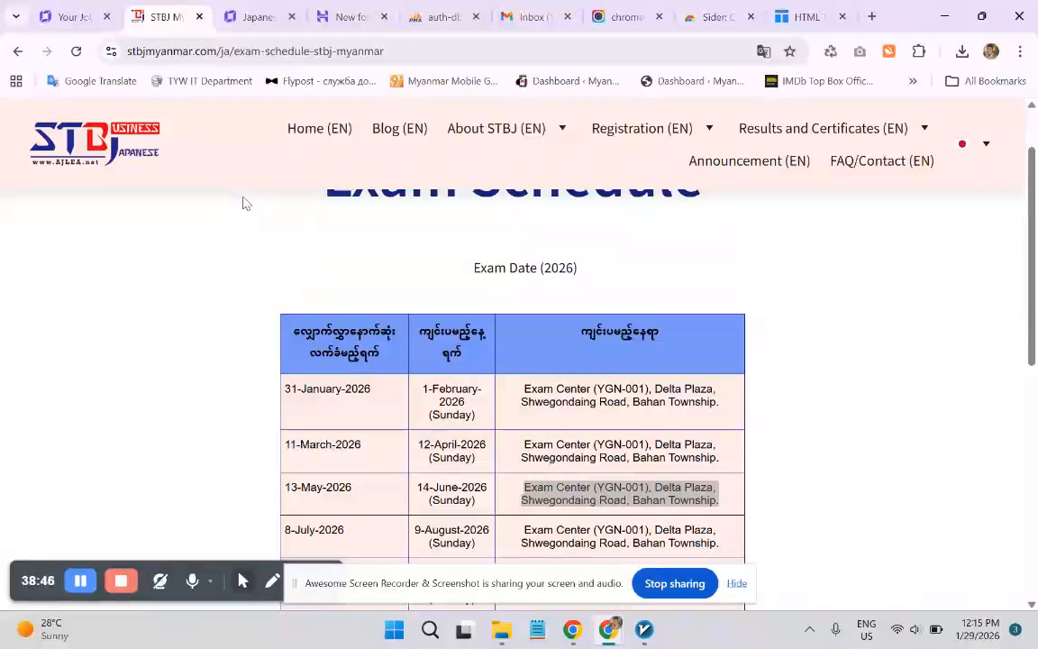
click(72, 16)
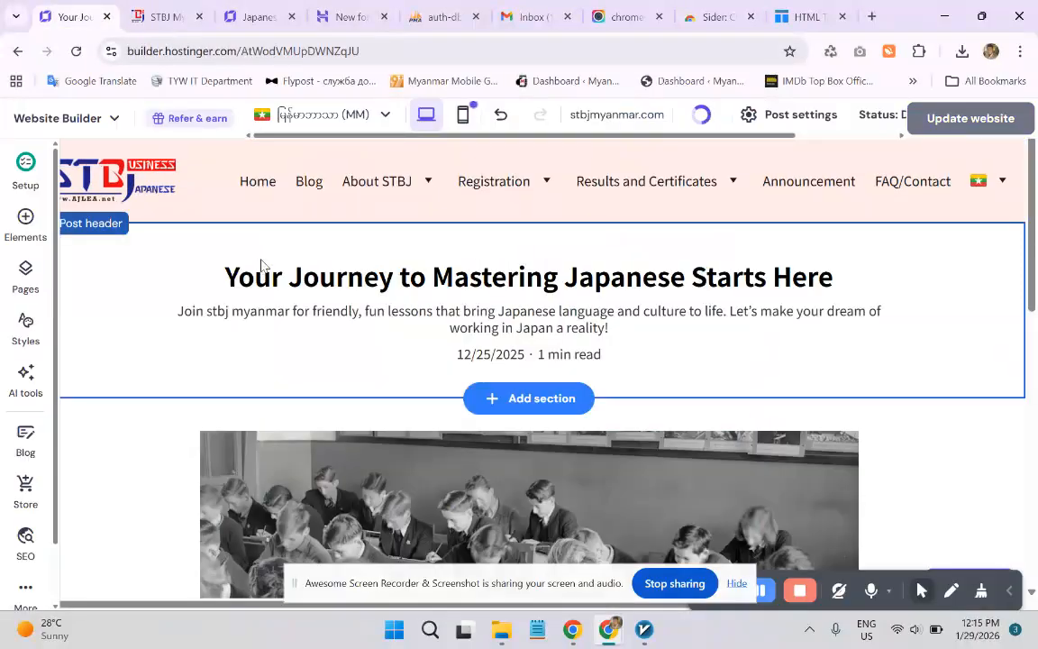
click(1003, 187)
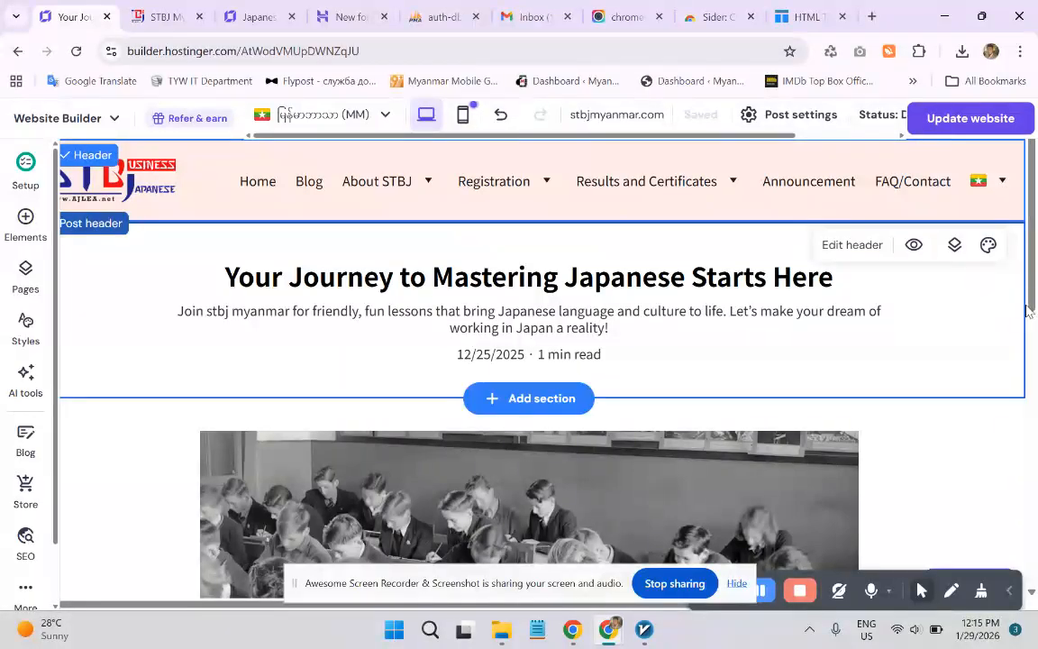
scroll(1034, 335, down, 5)
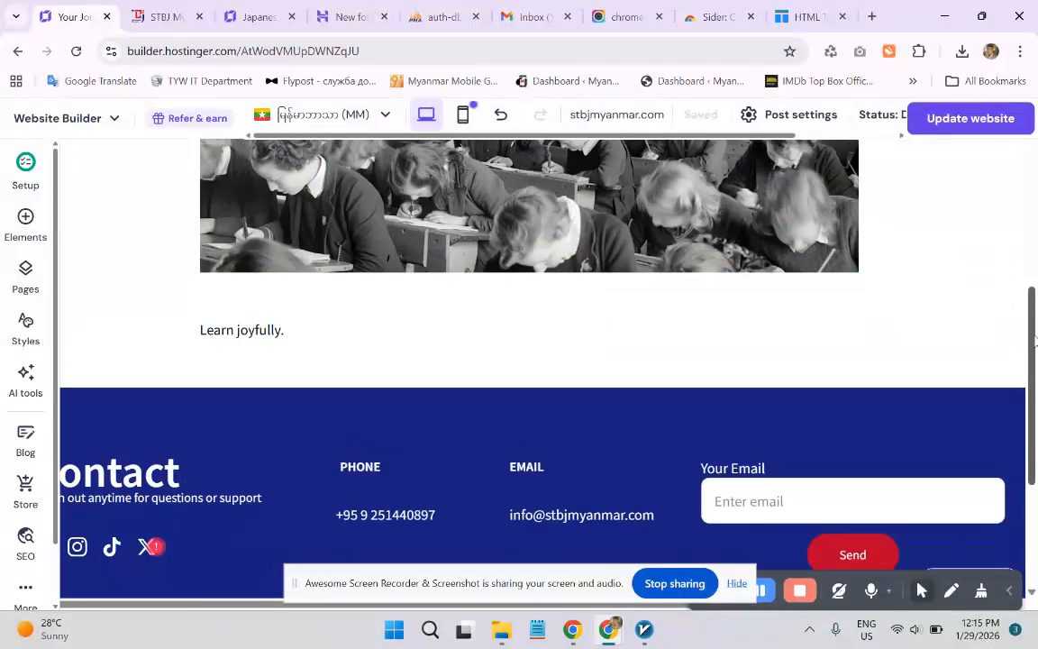
drag(1035, 340, 1027, 132)
scroll(788, 289, down, 2)
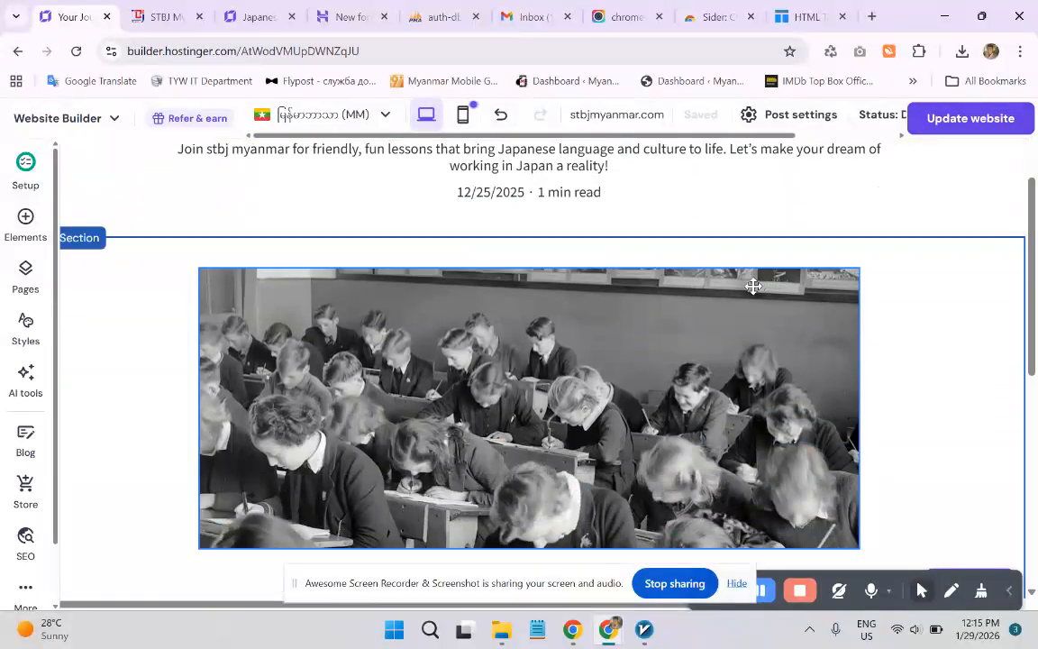
- Look at the AI image generator for the post's classroom photo and close it without entering a description
scroll(685, 288, down, 1)
click(572, 297)
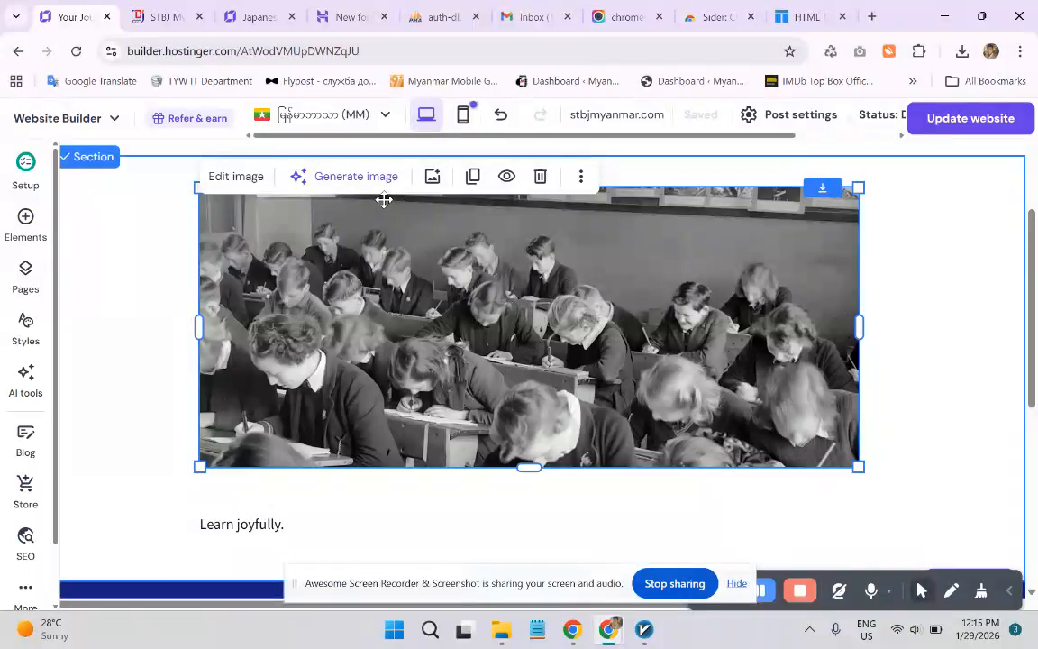
click(357, 178)
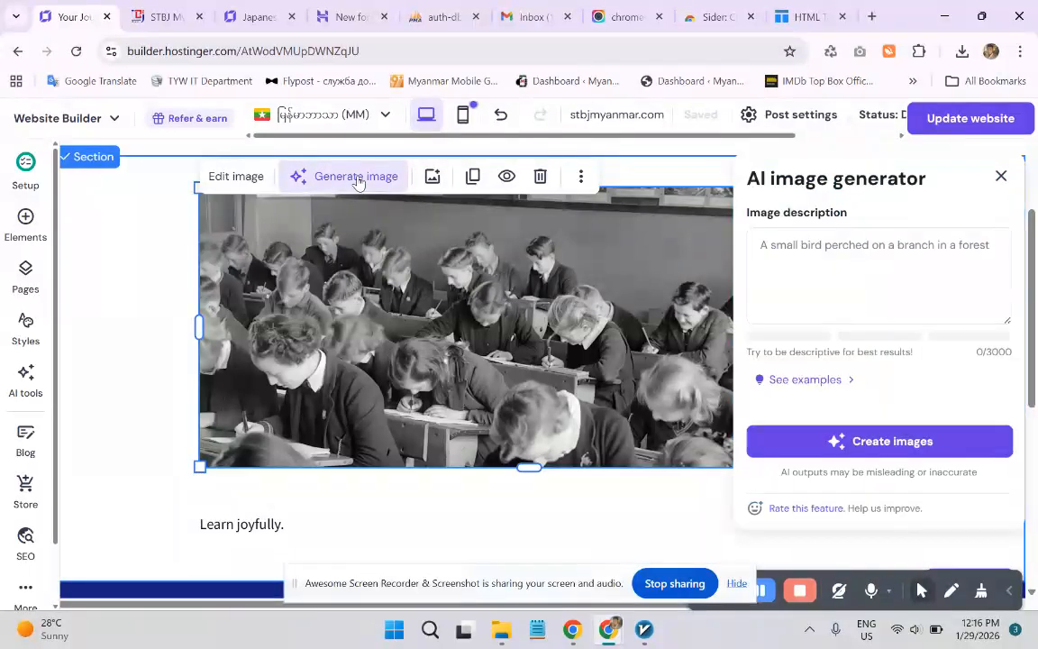
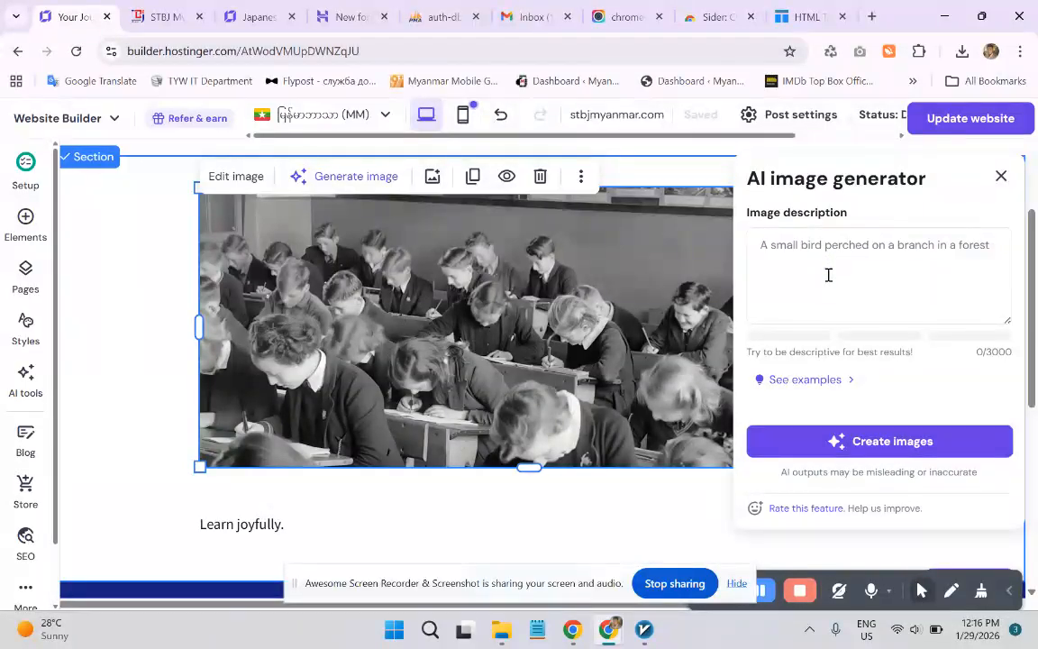
click(828, 275)
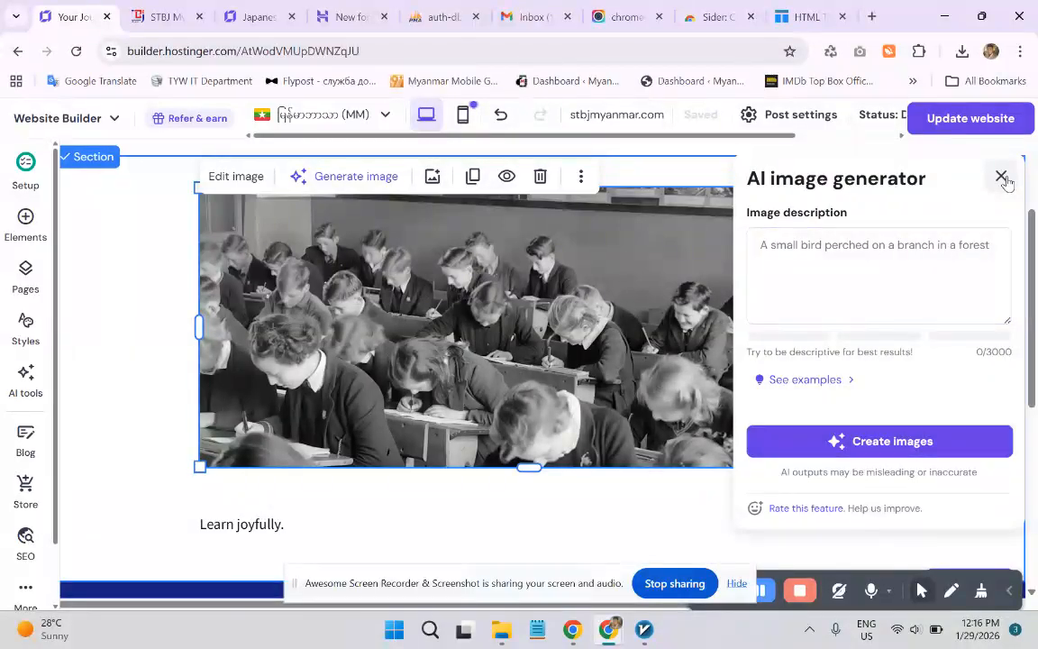
- Open the replacement options for the classroom photo and search the free images for "students"
click(235, 176)
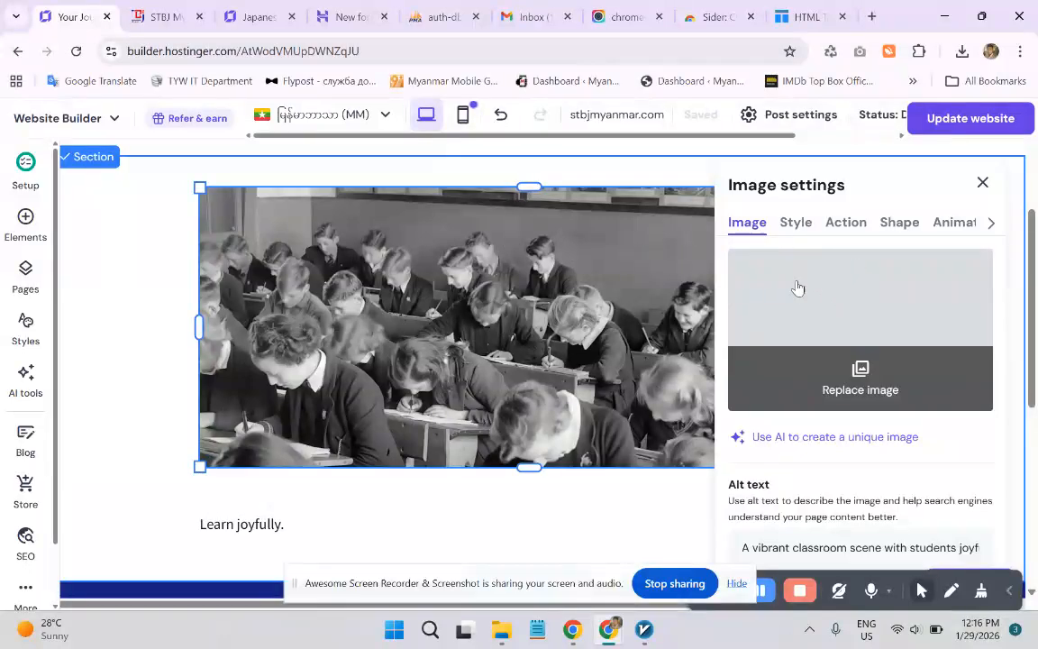
click(857, 374)
click(451, 219)
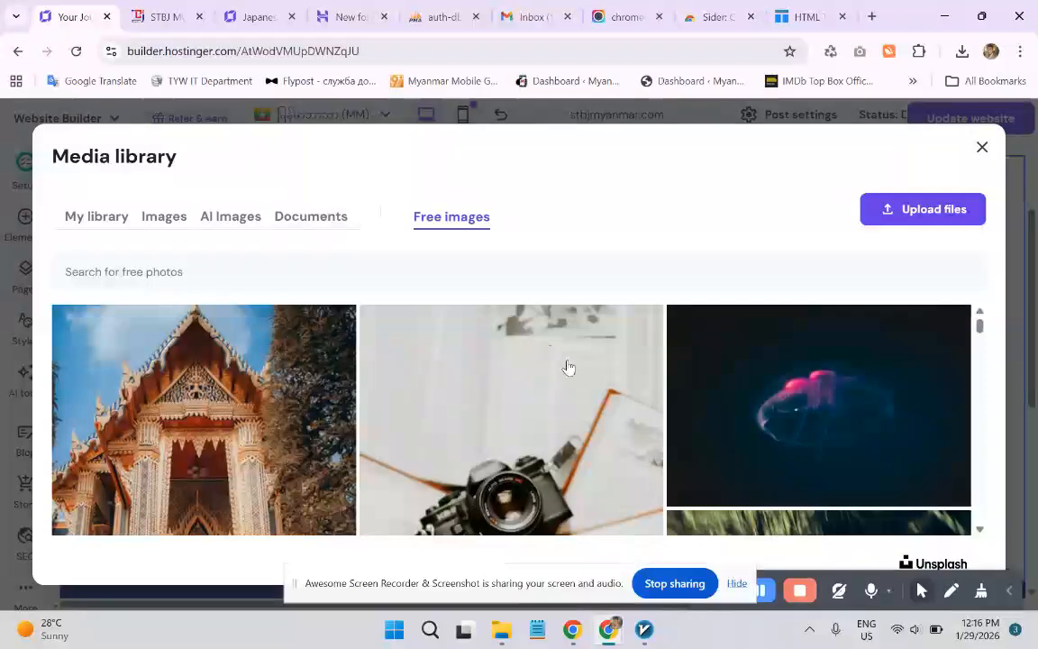
click(335, 289)
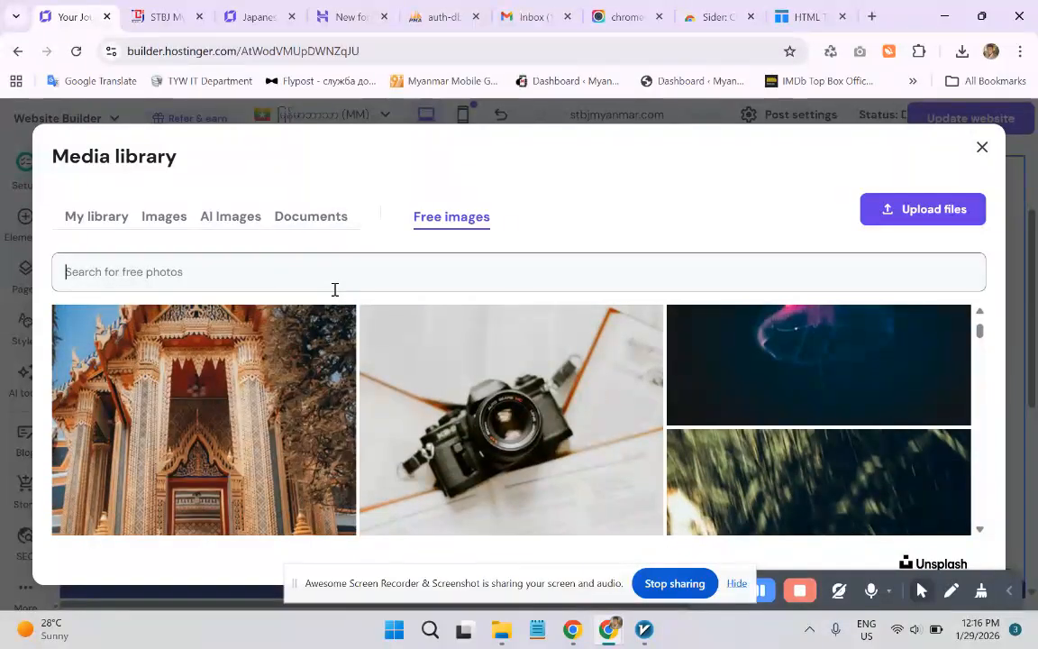
text(st)
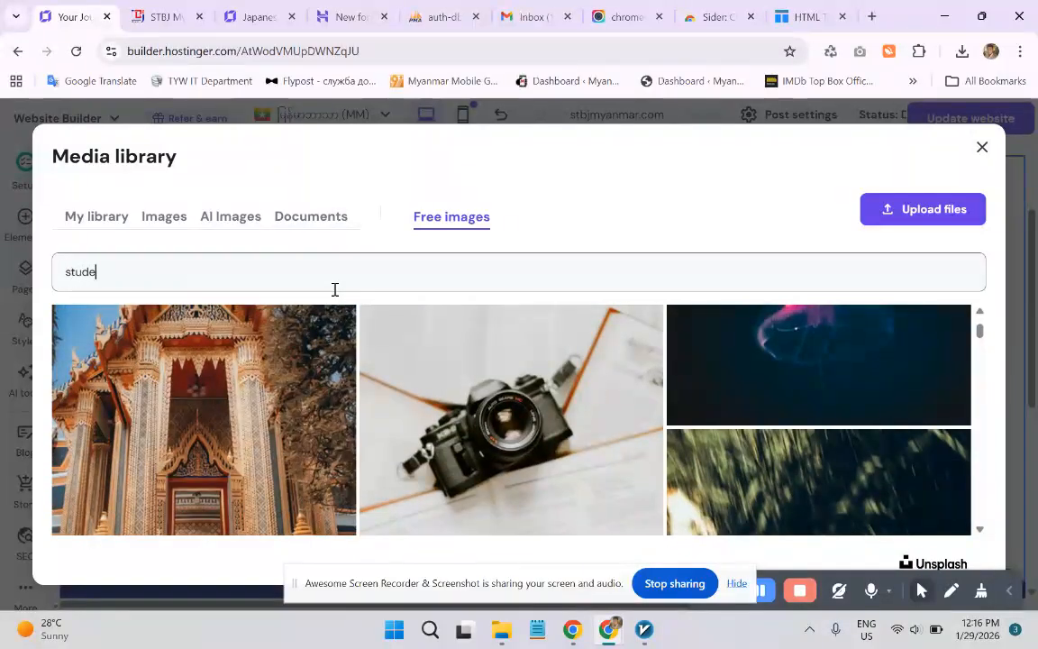
text(udents)
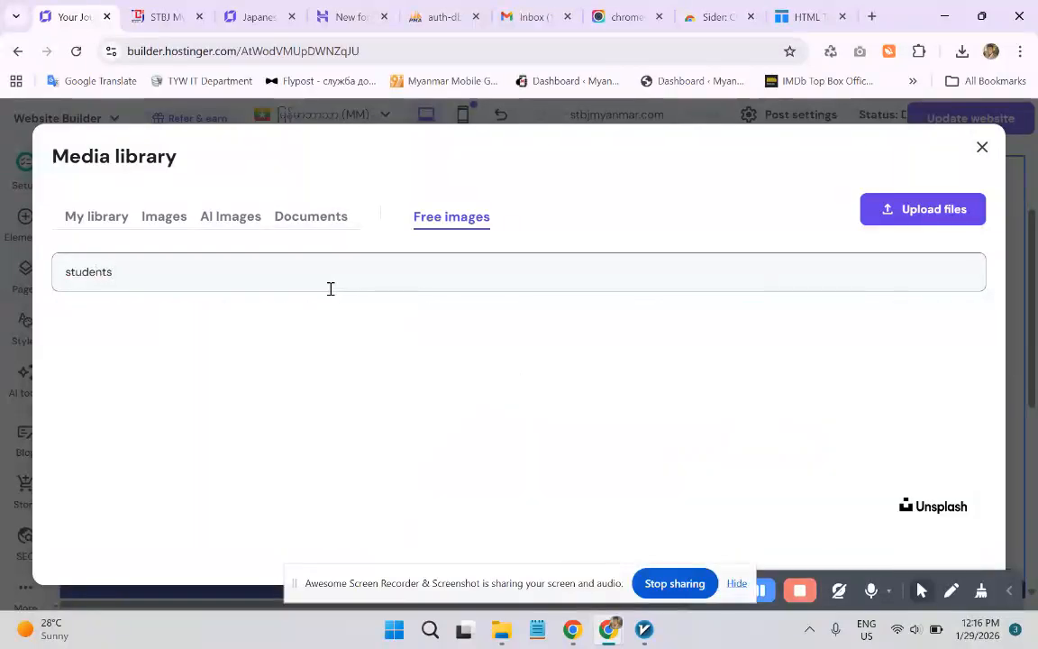
- Browse the free student photos, and close the media library and image settings without choosing a replacement
scroll(507, 392, down, 3)
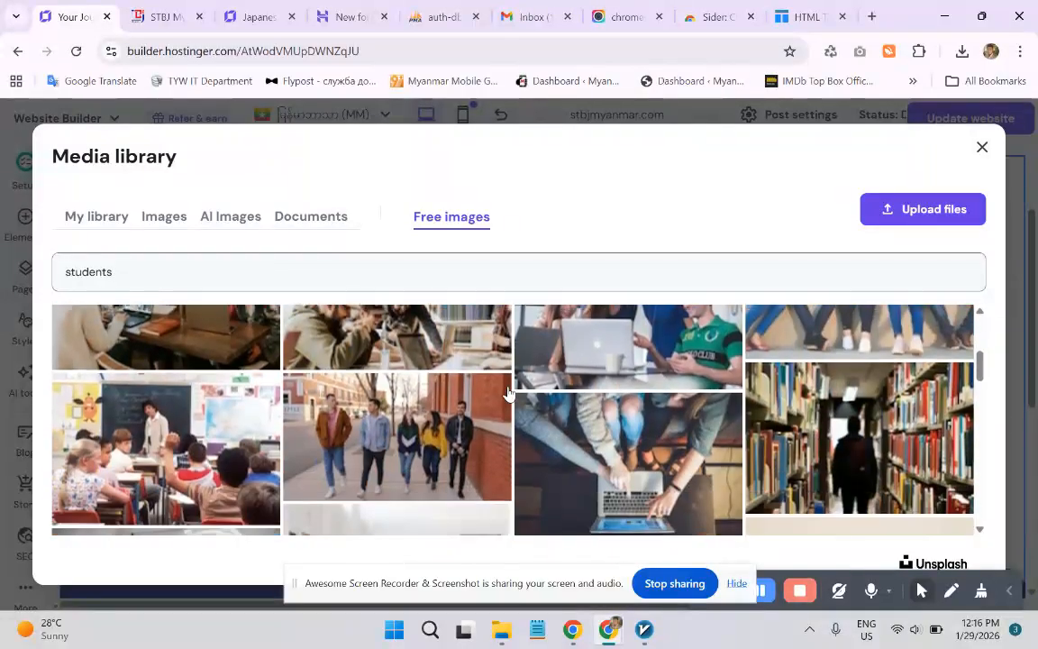
scroll(508, 392, down, 10)
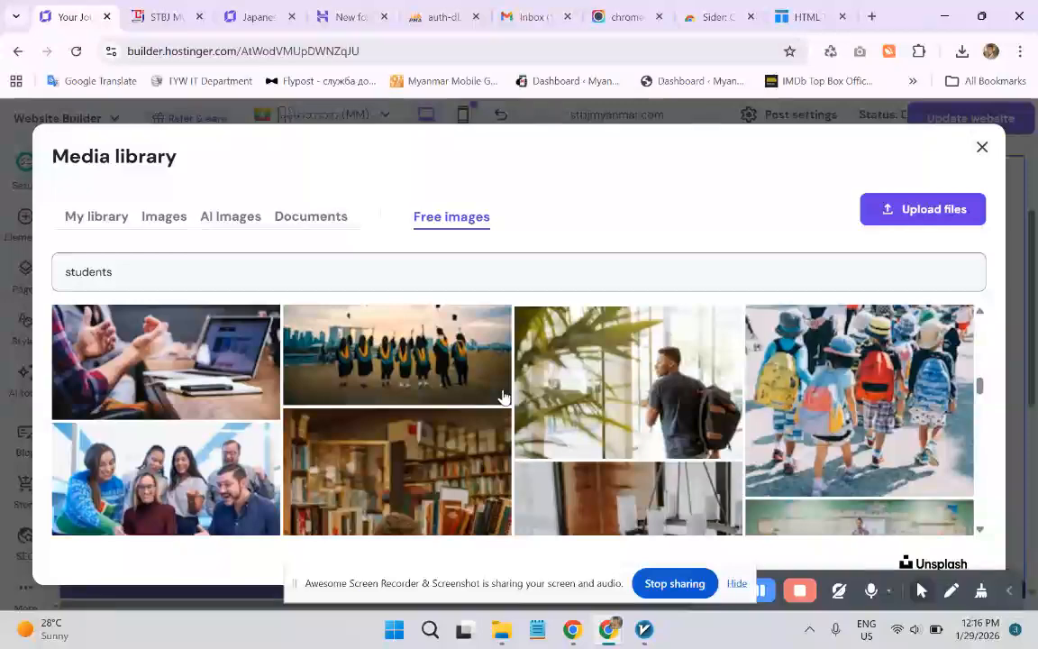
scroll(419, 407, down, 10)
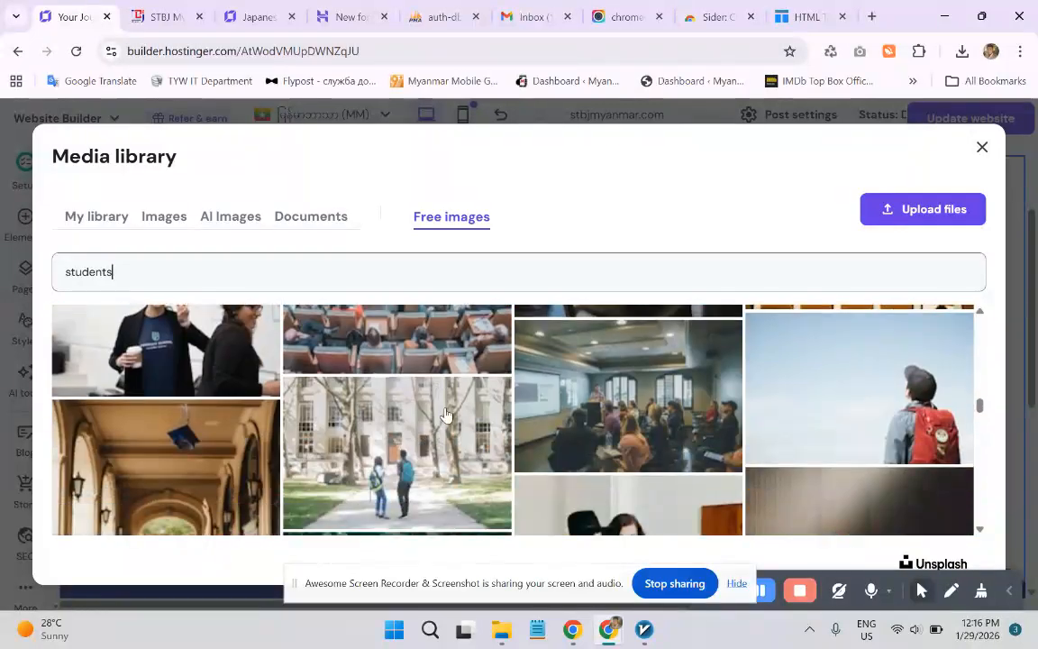
scroll(455, 425, down, 3)
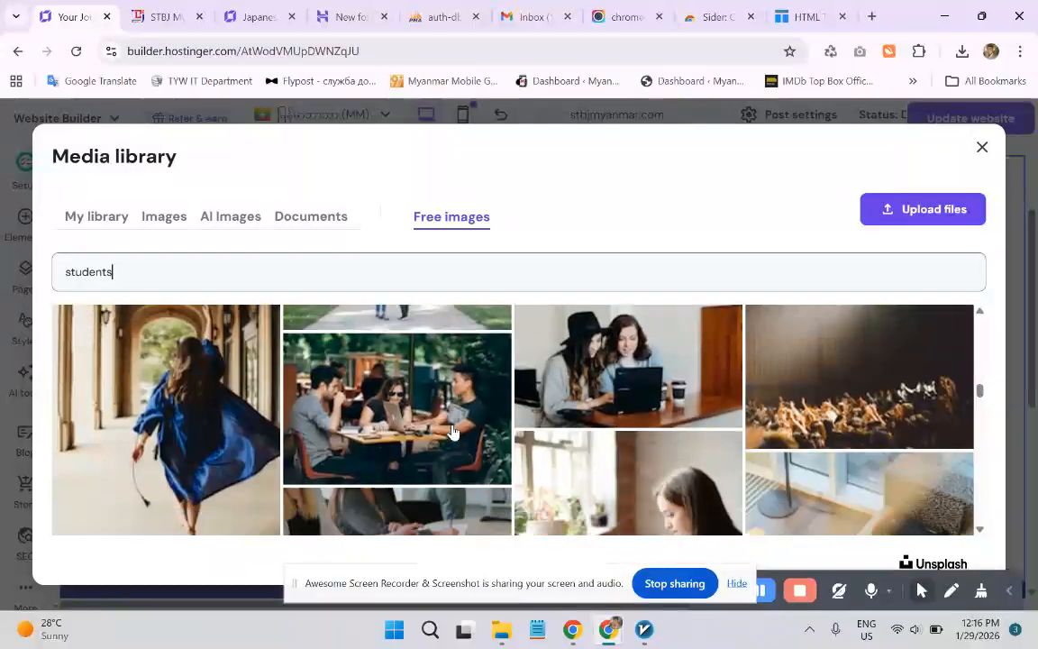
scroll(487, 423, down, 10)
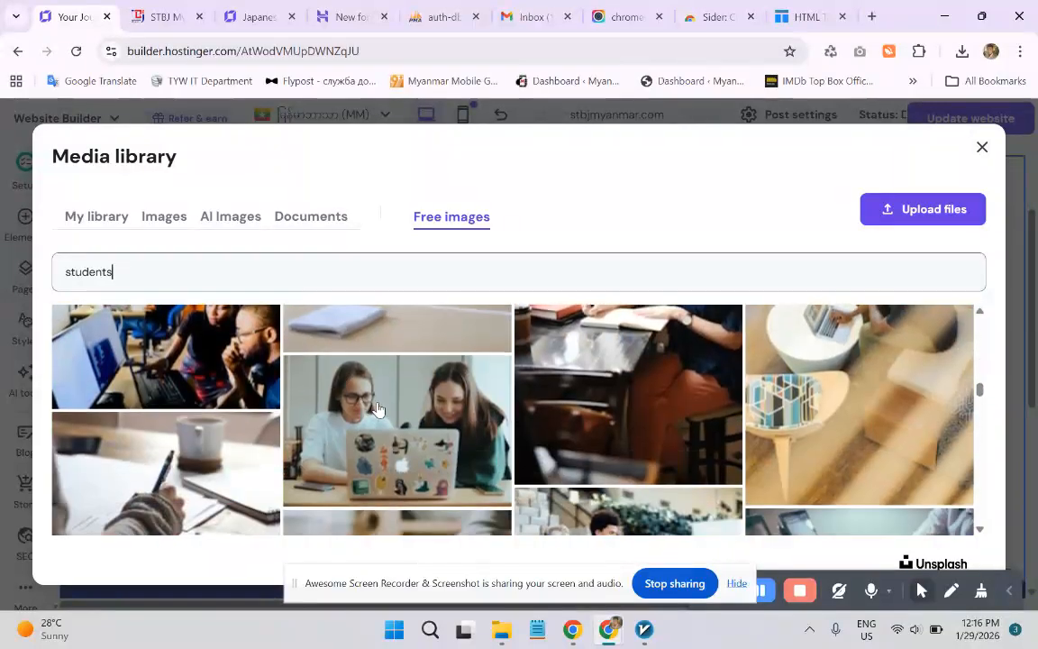
scroll(531, 369, down, 5)
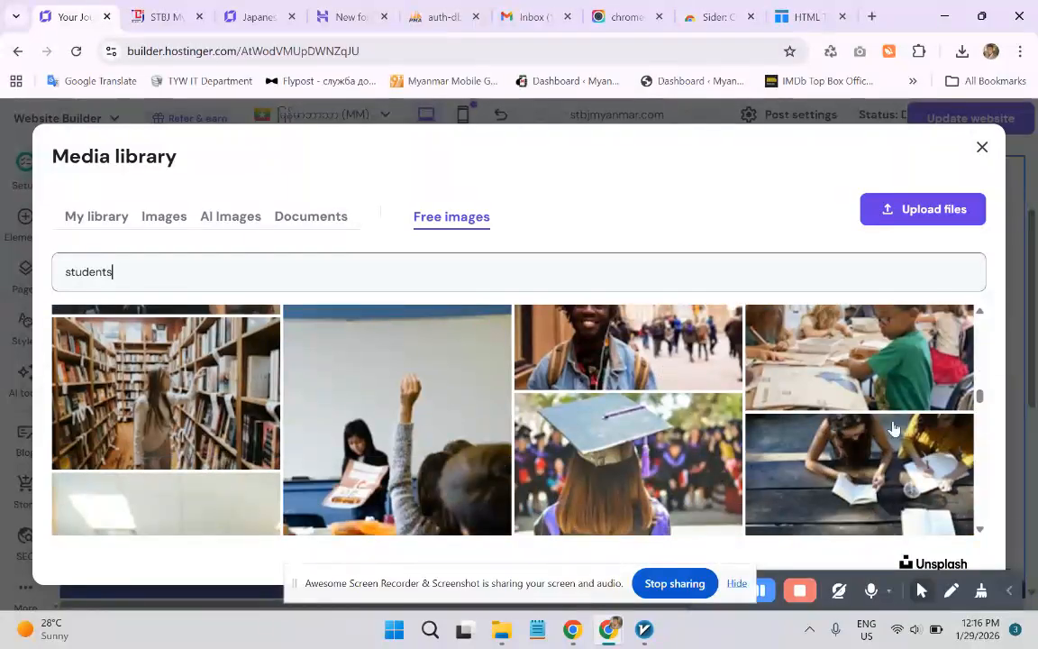
scroll(855, 406, down, 3)
scroll(903, 427, down, 2)
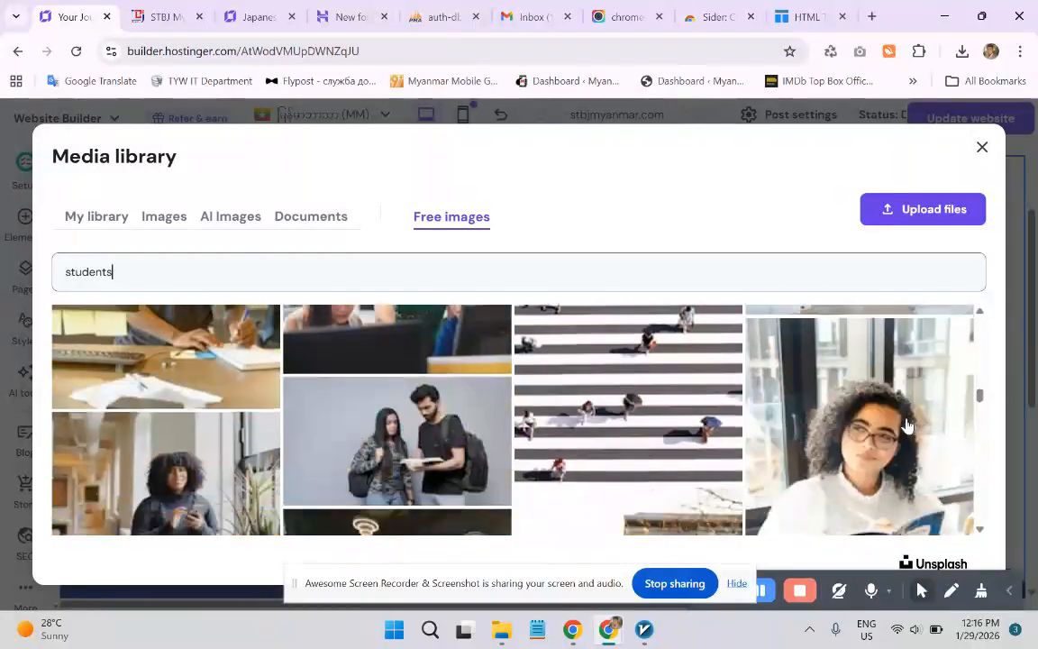
click(982, 147)
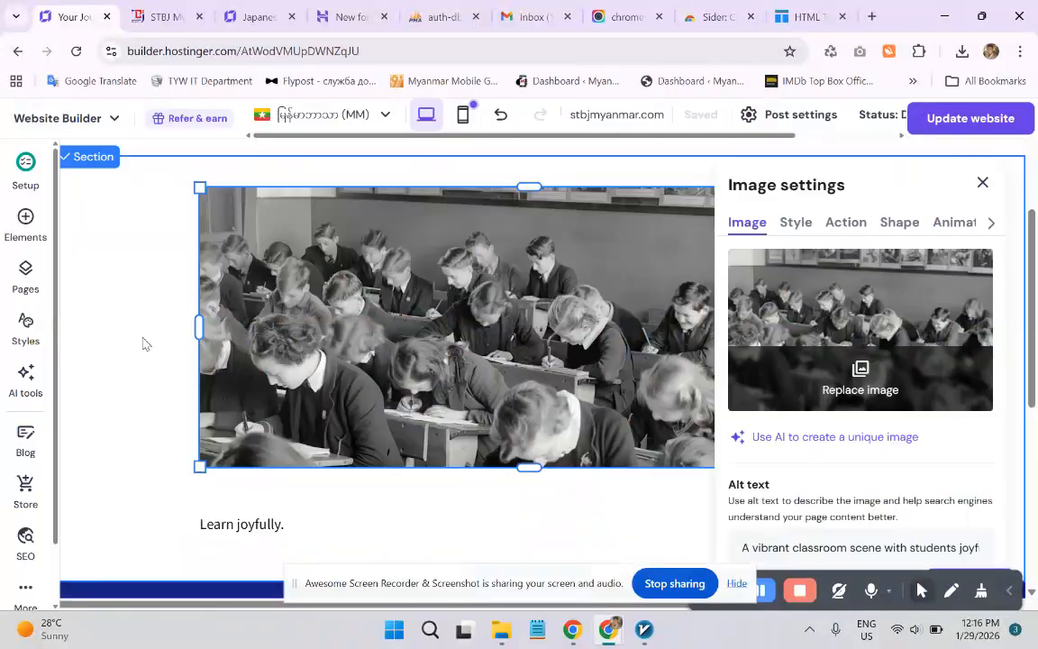
click(982, 182)
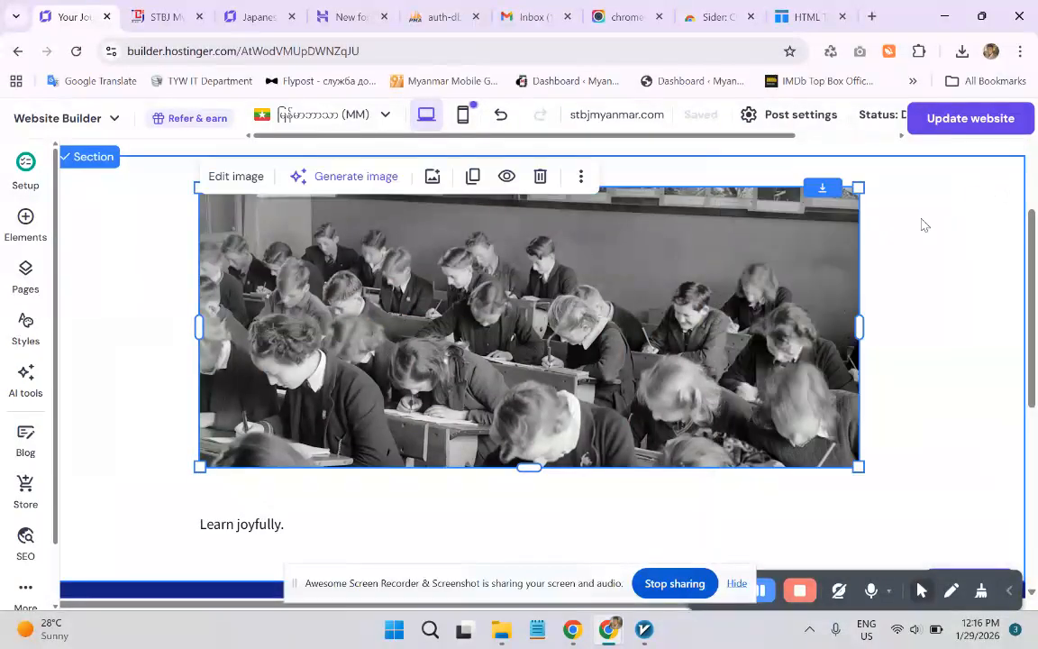
click(153, 402)
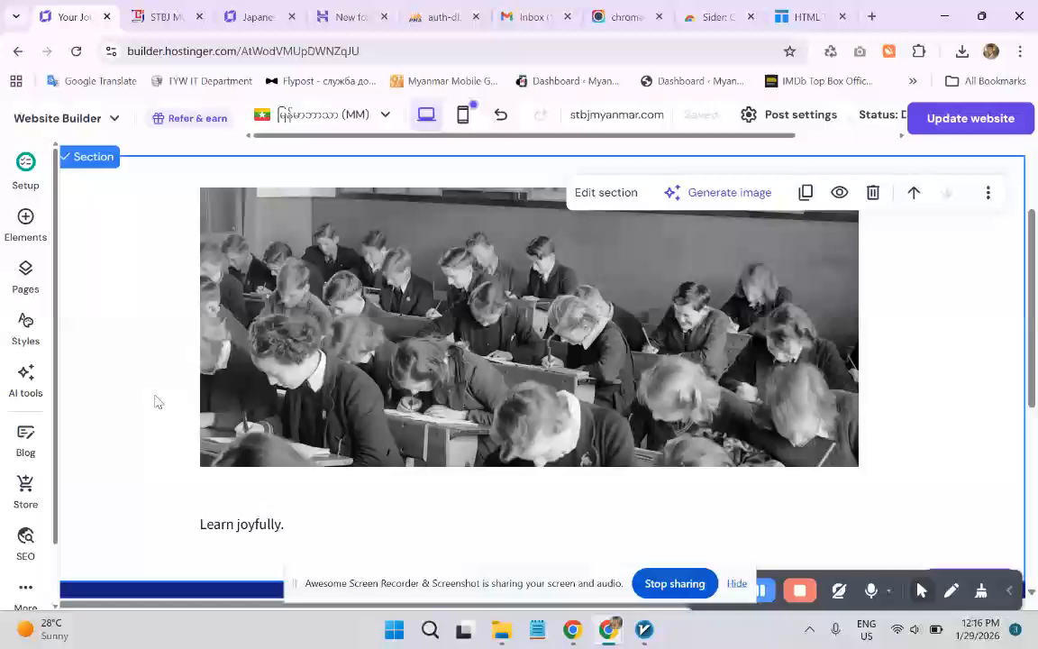
scroll(5, 410, down, 2)
scroll(5, 415, up, 2)
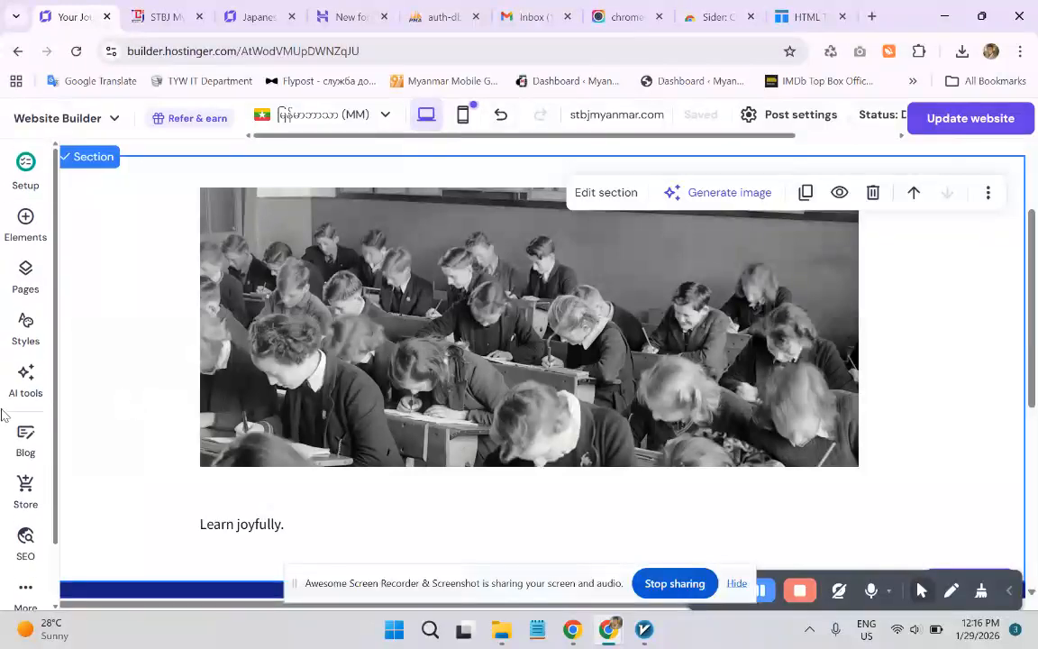
- Review the colors in the website styles and open the color change option for the red #BC002D
click(28, 335)
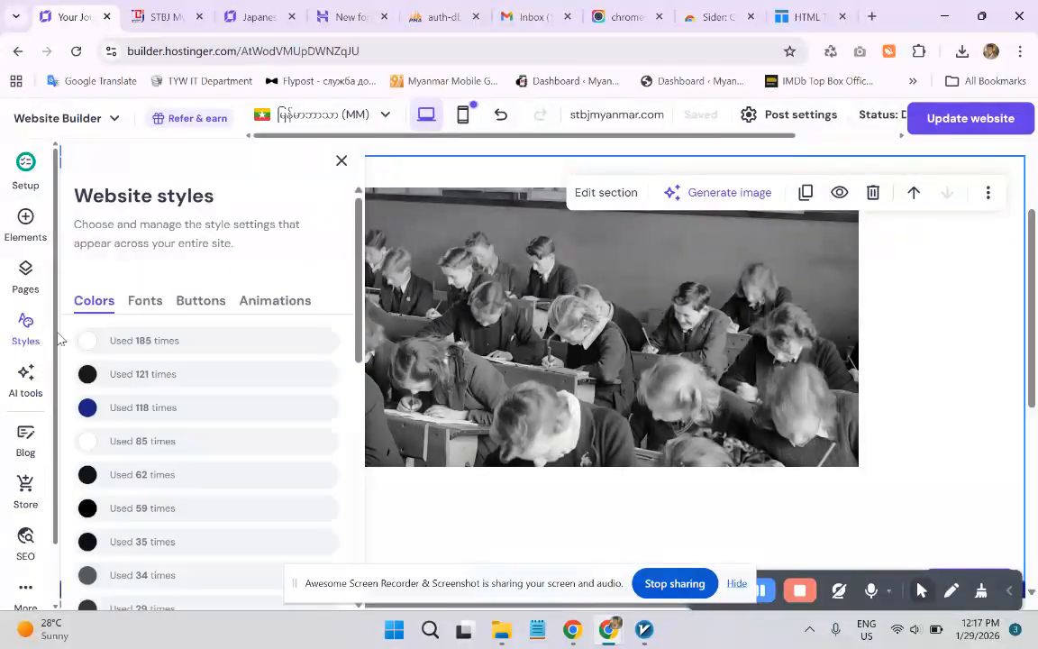
scroll(167, 270, down, 3)
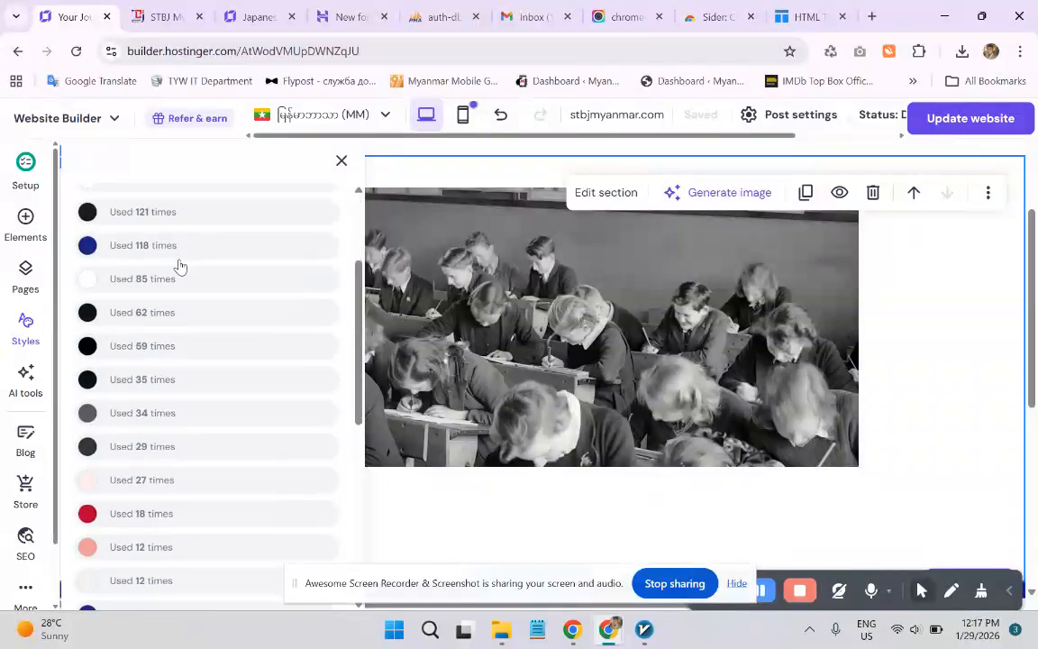
scroll(182, 308, down, 4)
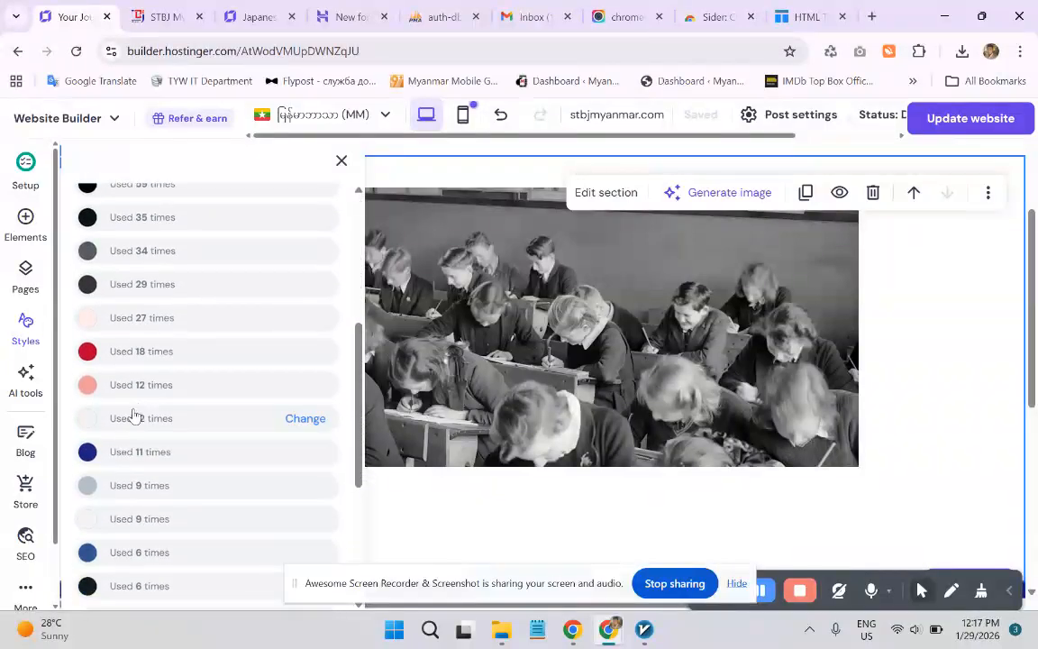
scroll(126, 415, up, 5)
scroll(130, 396, down, 3)
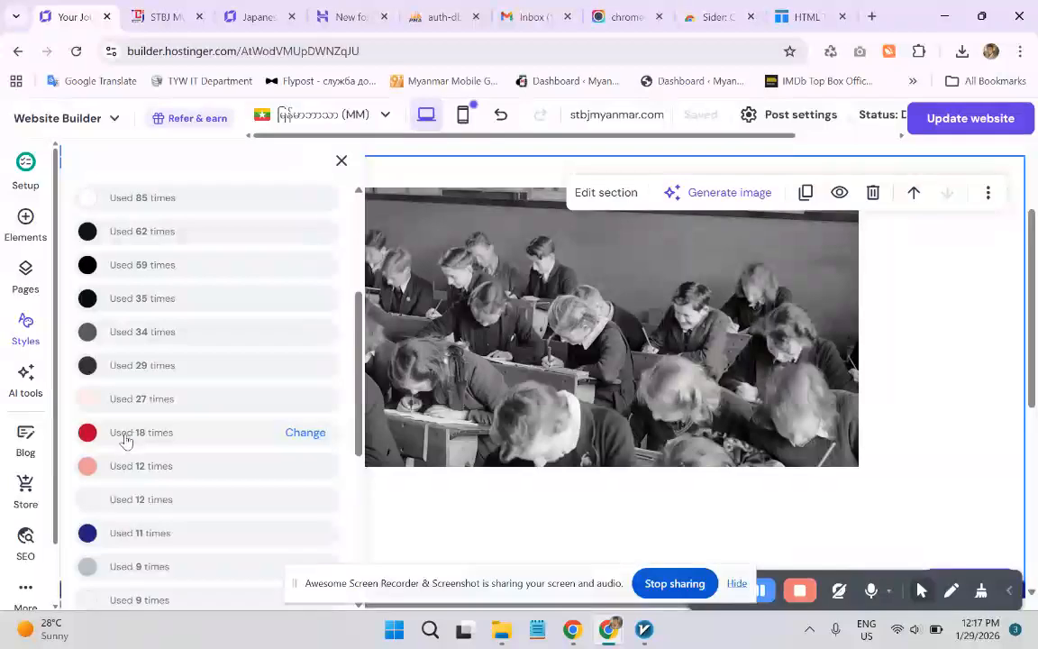
click(306, 436)
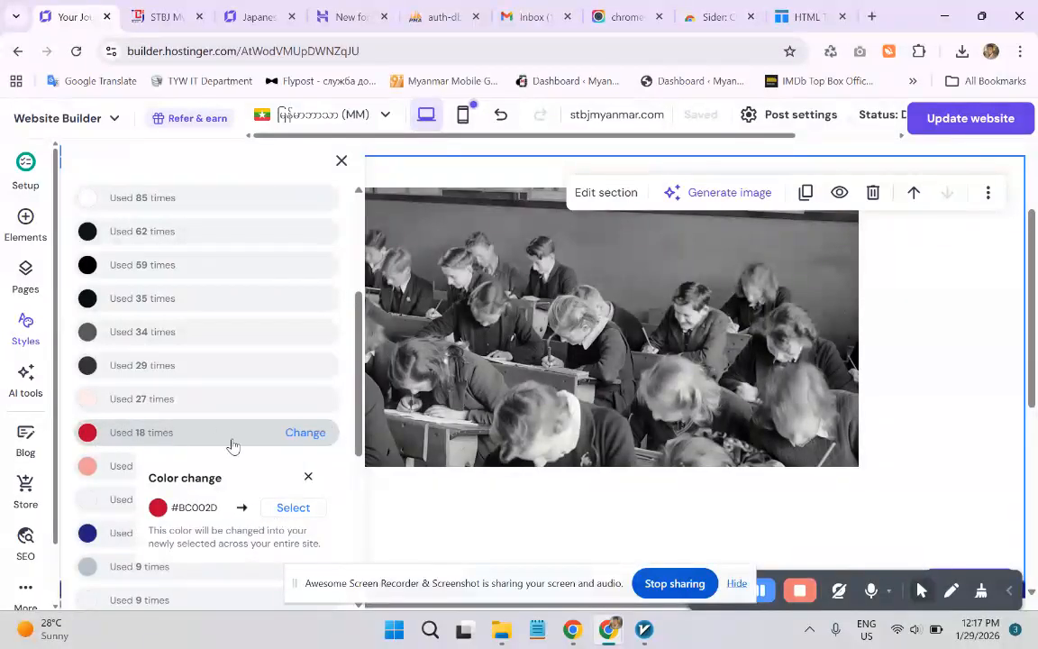
scroll(199, 363, up, 3)
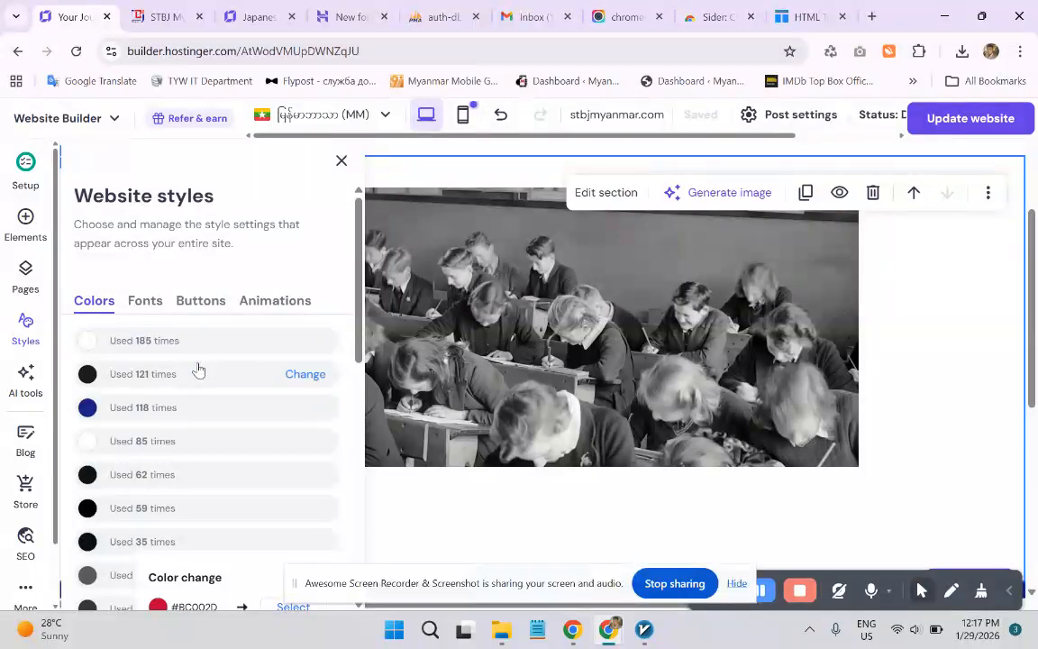
scroll(198, 366, down, 3)
scroll(197, 366, up, 3)
- Review the font pairings offered in the website styles, from Noto Sans JP to Prompt
click(140, 305)
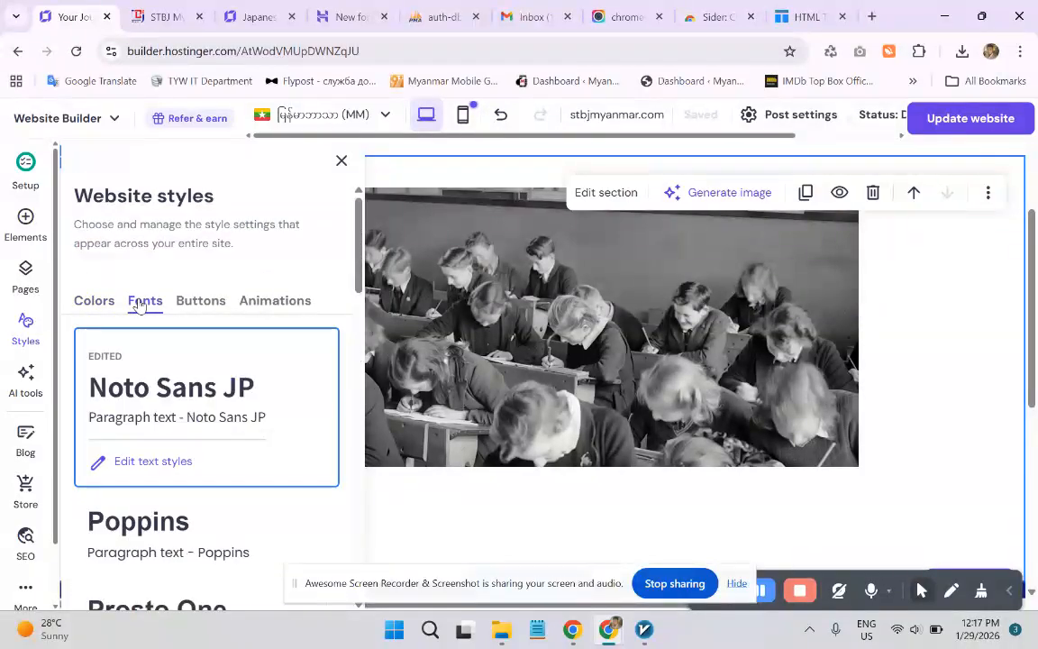
scroll(167, 343, down, 1)
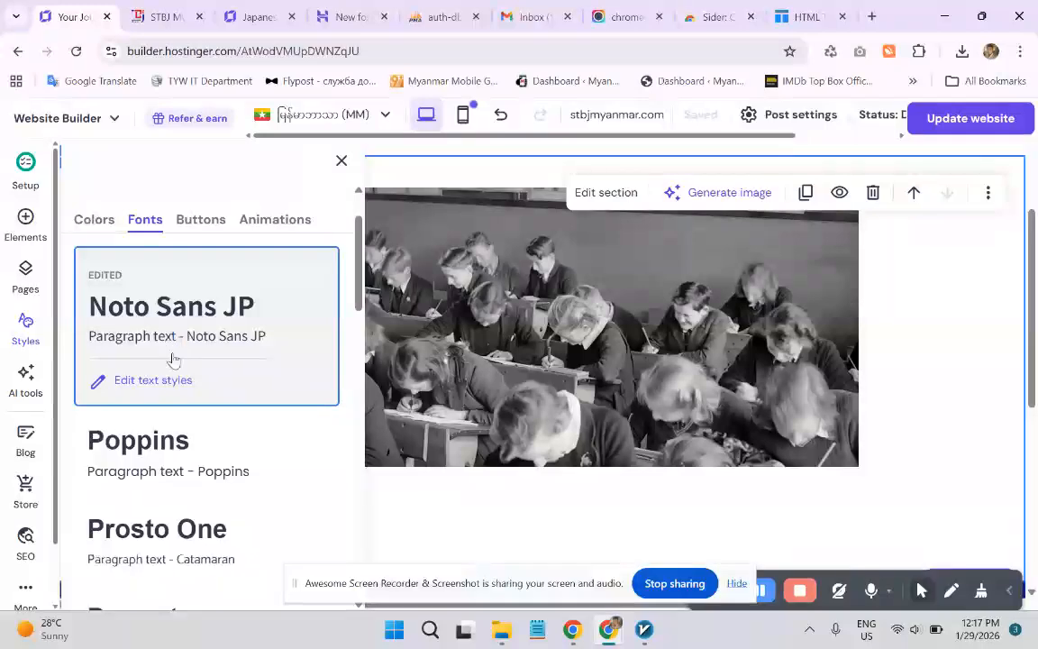
scroll(170, 356, up, 1)
scroll(180, 356, down, 1)
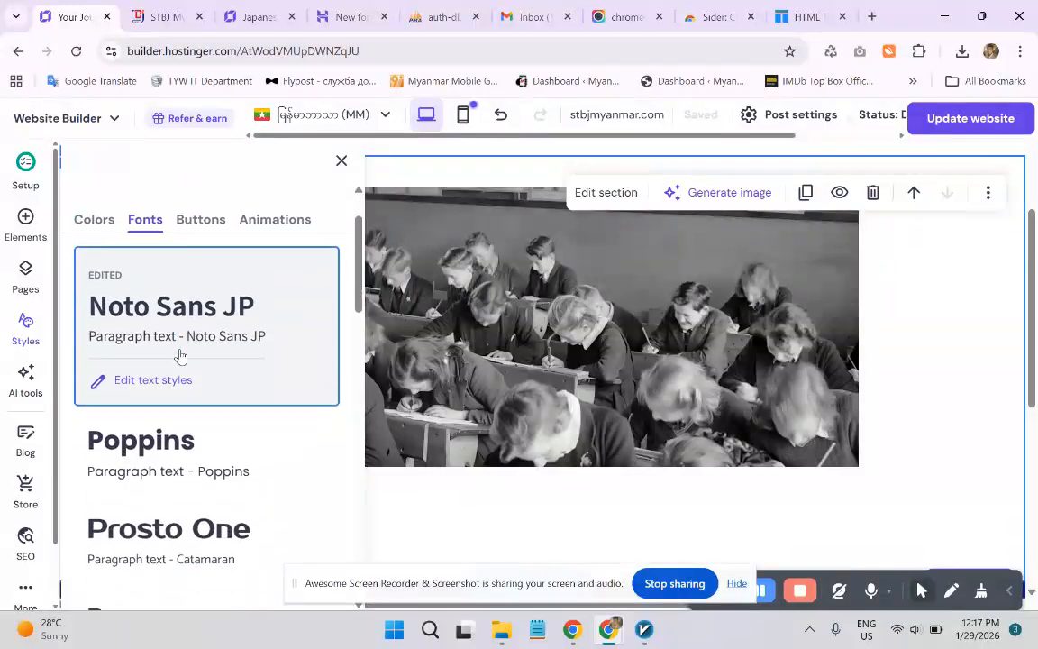
scroll(160, 395, down, 1)
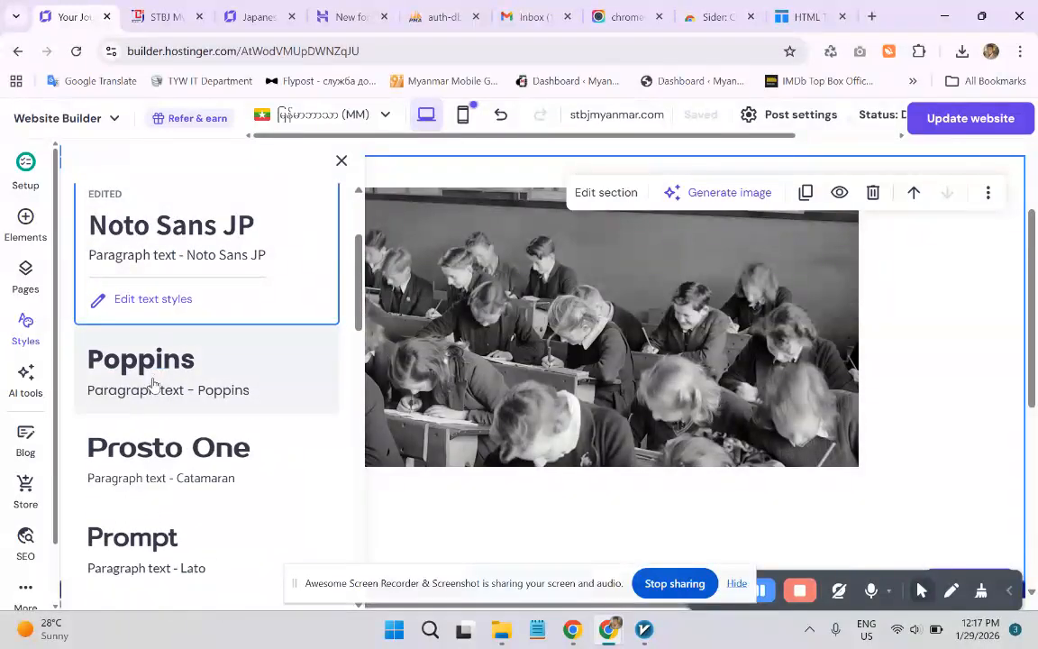
scroll(154, 382, up, 2)
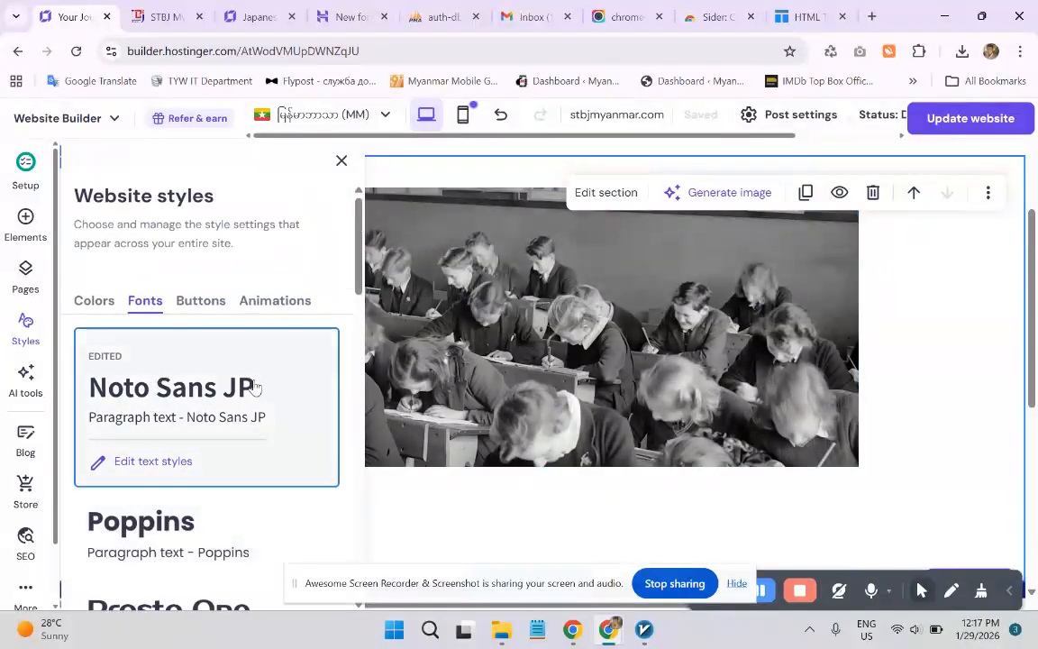
- Review the primary and secondary button shapes in the website styles and close the styles without choosing one
click(207, 308)
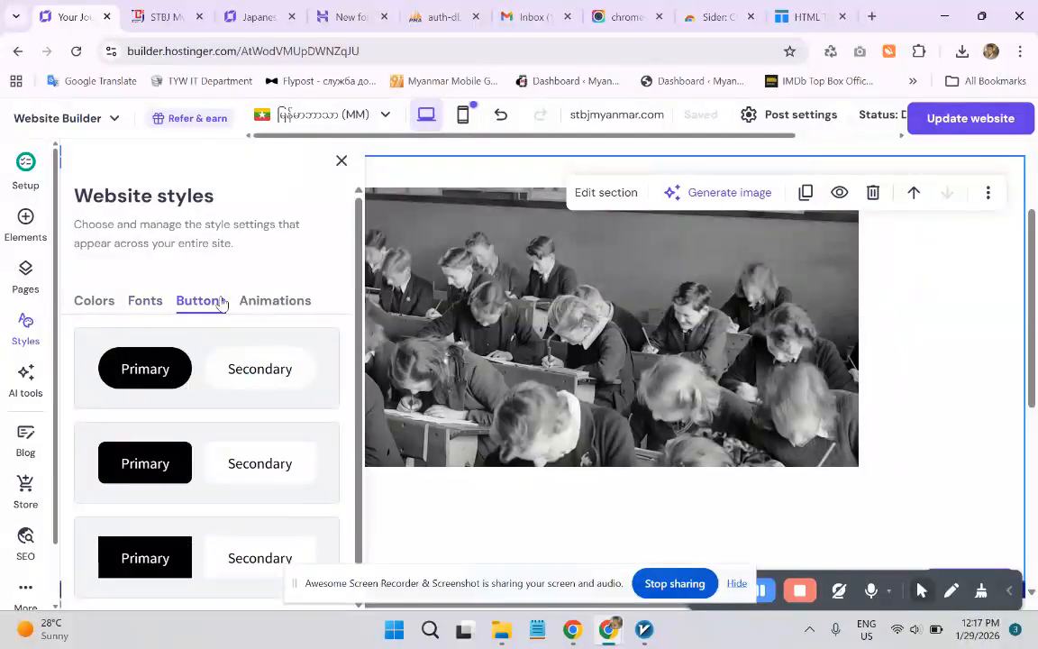
scroll(216, 320, down, 1)
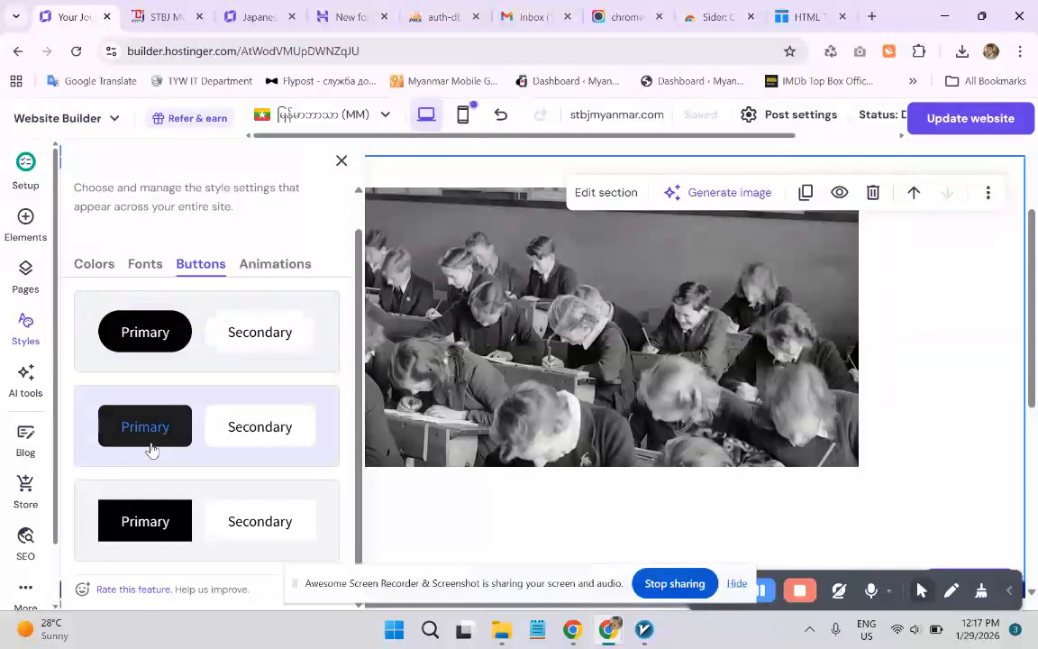
scroll(151, 397, up, 1)
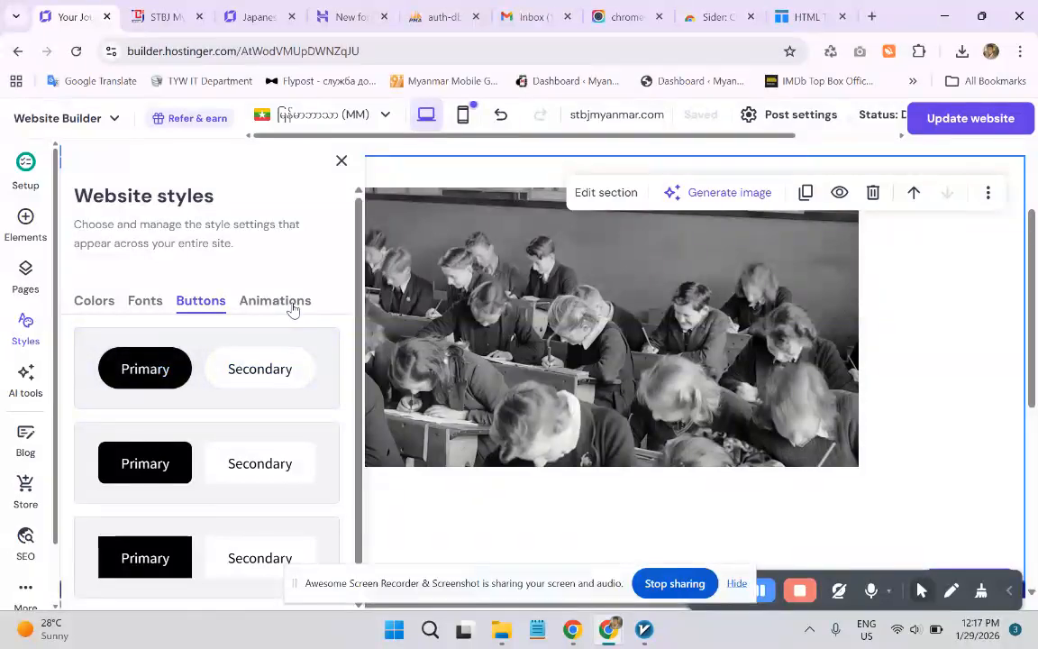
click(341, 160)
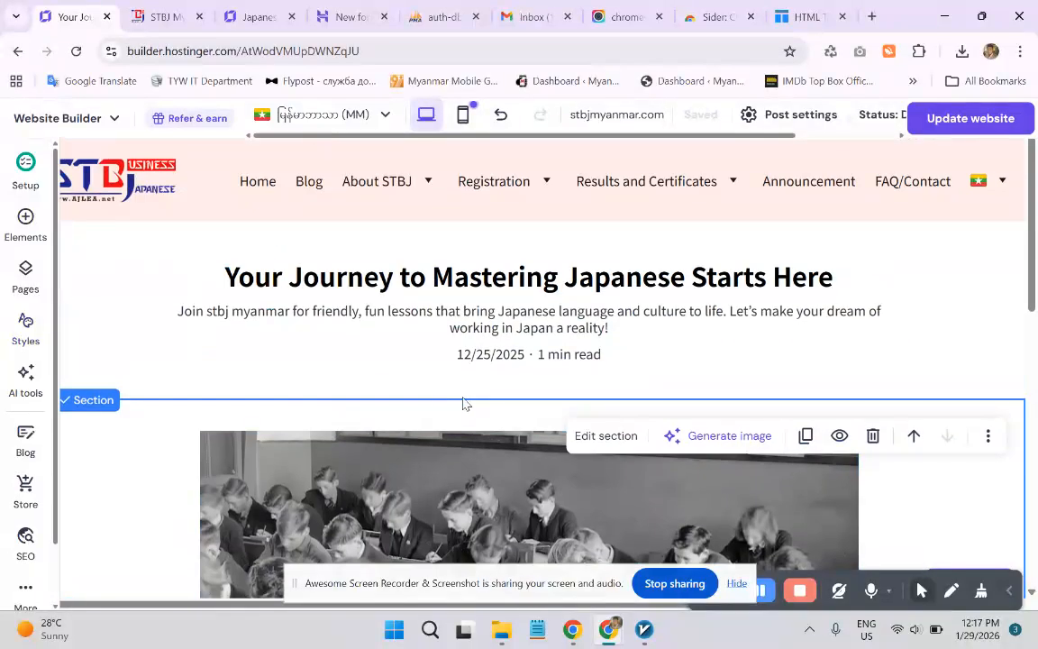
- Review the Send button options of the footer's subscription form and close the form settings without changes
scroll(463, 405, down, 5)
scroll(465, 406, down, 3)
click(858, 318)
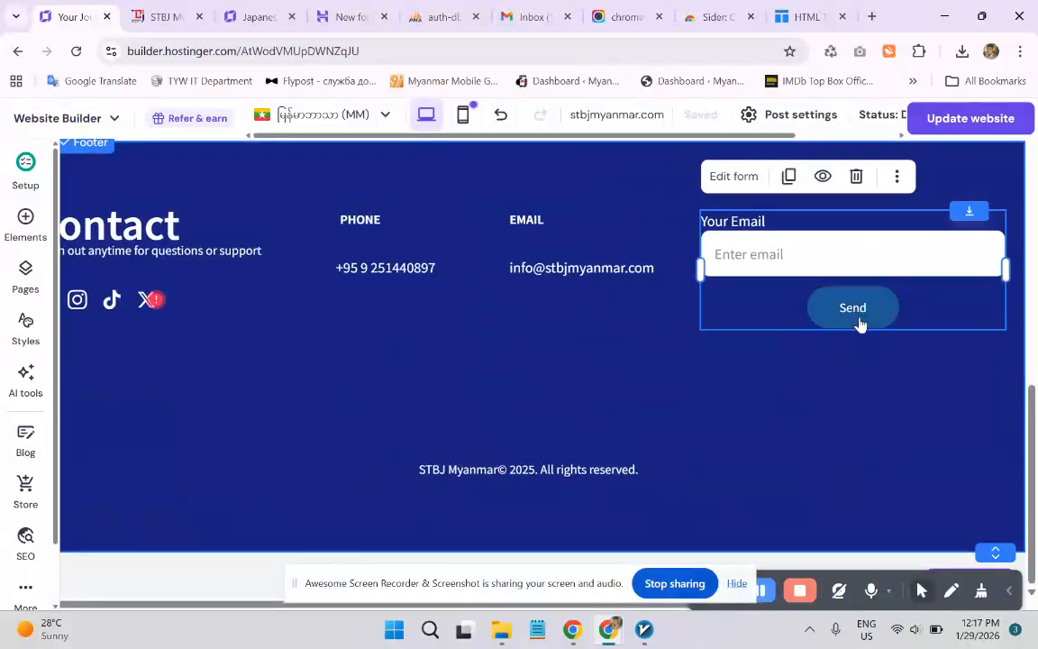
click(772, 337)
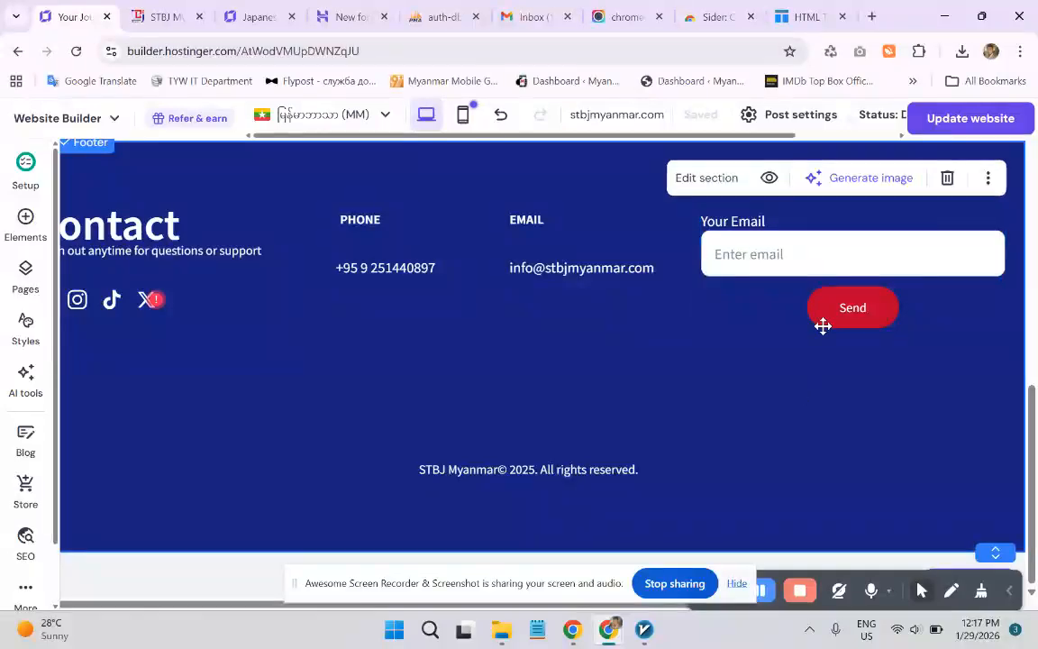
click(824, 316)
click(733, 177)
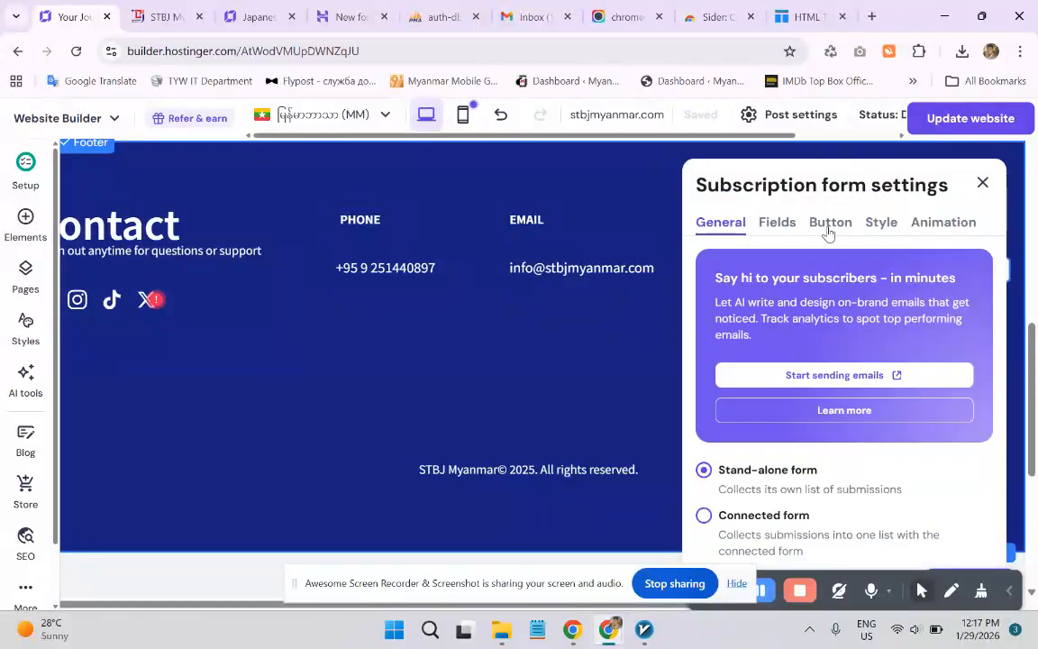
click(830, 225)
scroll(850, 361, down, 2)
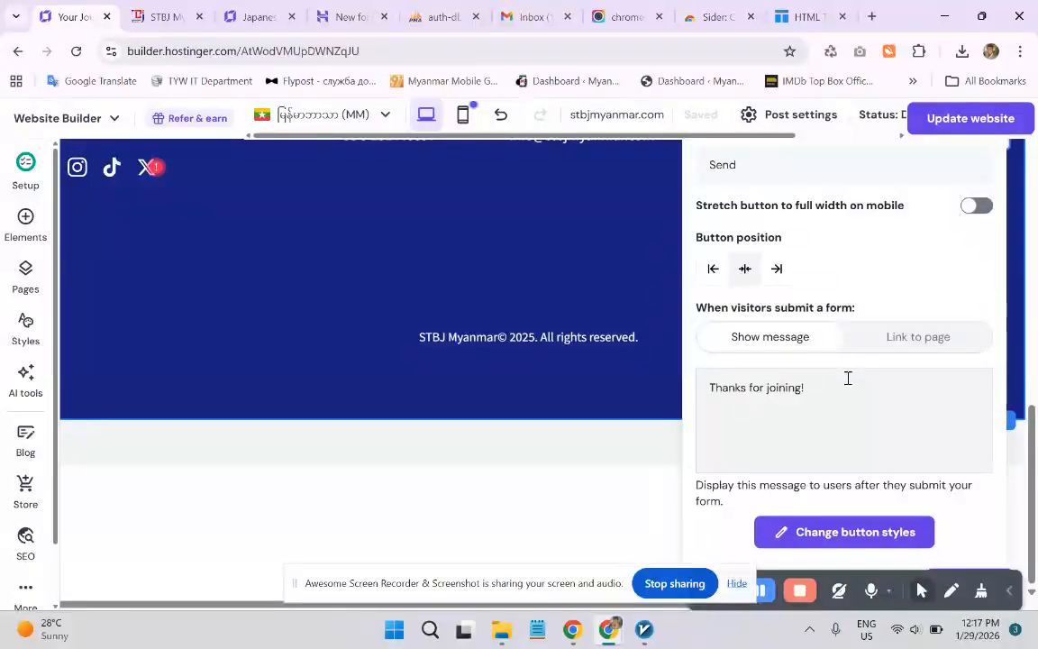
scroll(850, 373, up, 5)
click(982, 373)
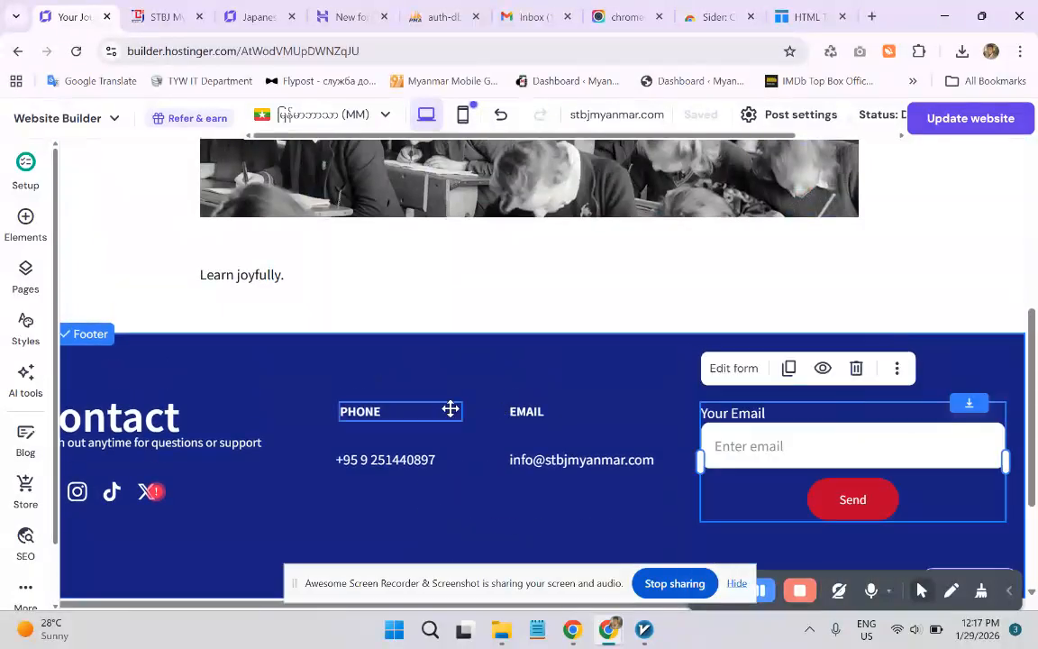
- Go to the Home page and open the settings of the hero section's Get Started button
scroll(449, 405, up, 10)
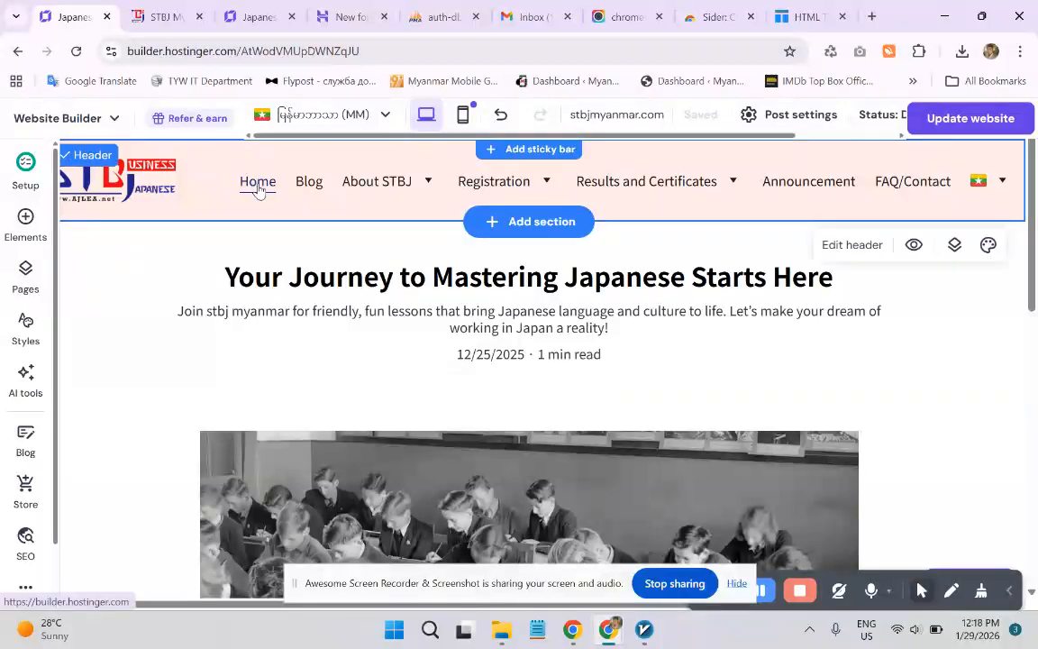
click(256, 184)
scroll(189, 383, down, 2)
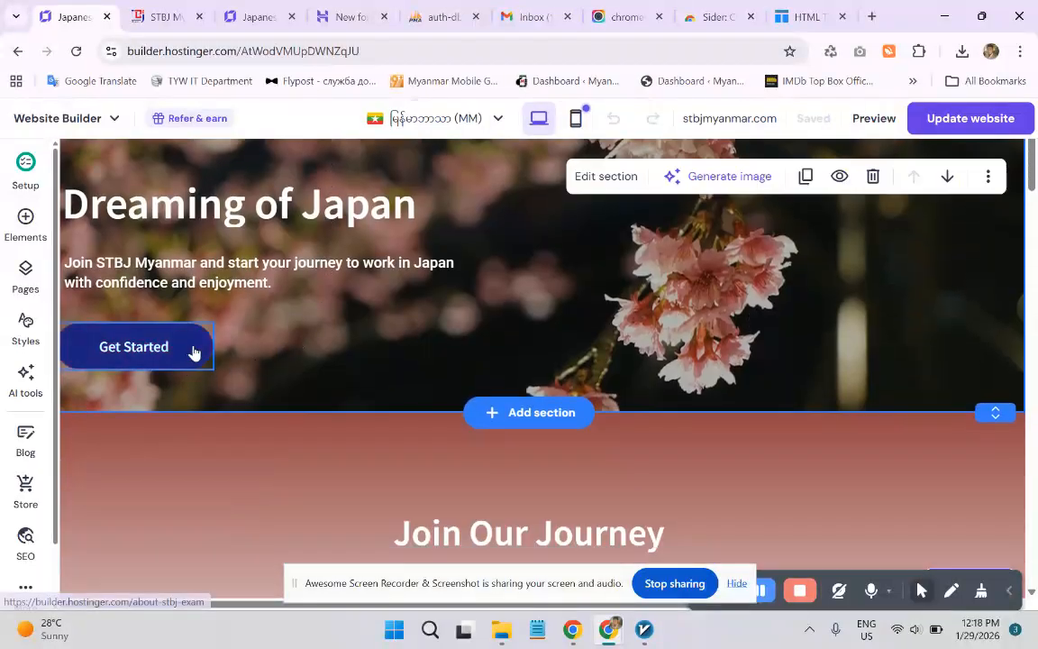
click(201, 351)
click(92, 292)
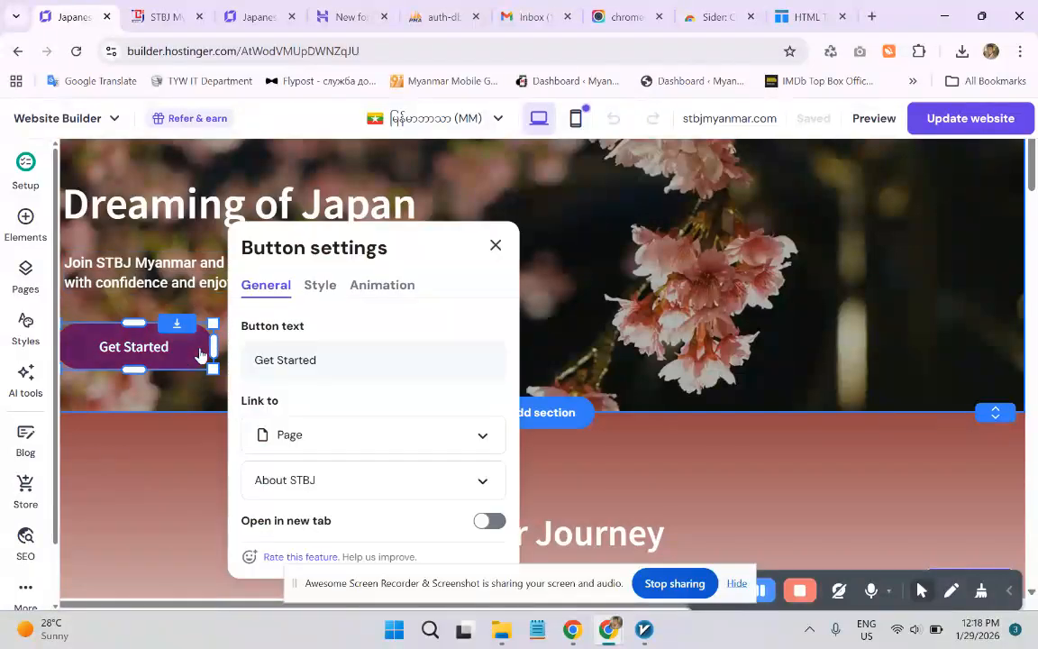
- Narrow the Get Started button in the Home page's hero section and close its settings
drag(213, 348, 186, 369)
click(180, 454)
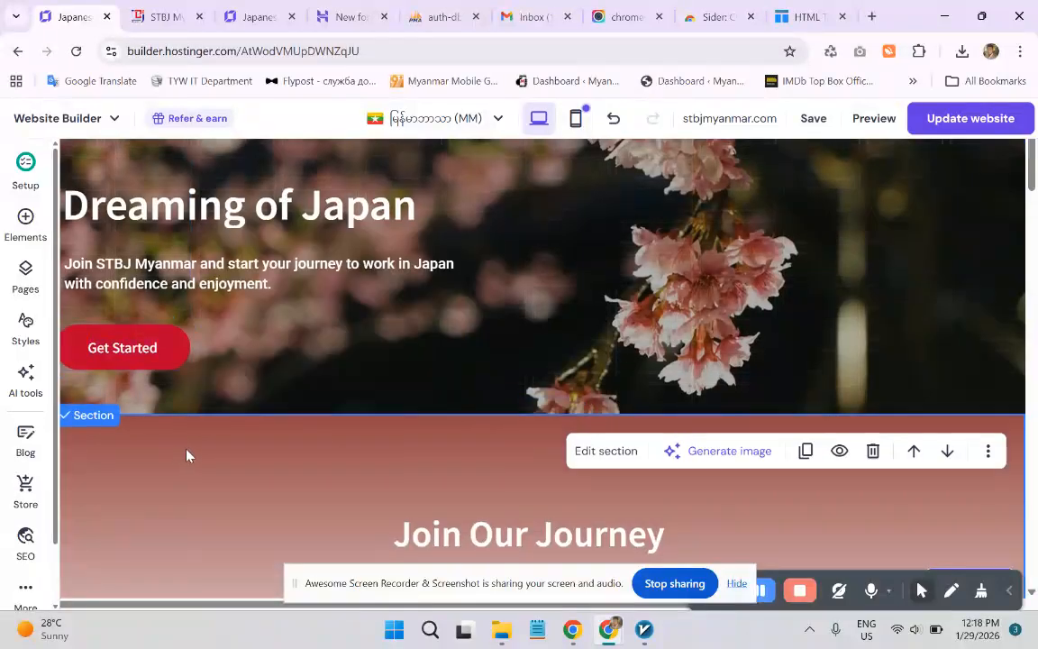
scroll(194, 450, up, 2)
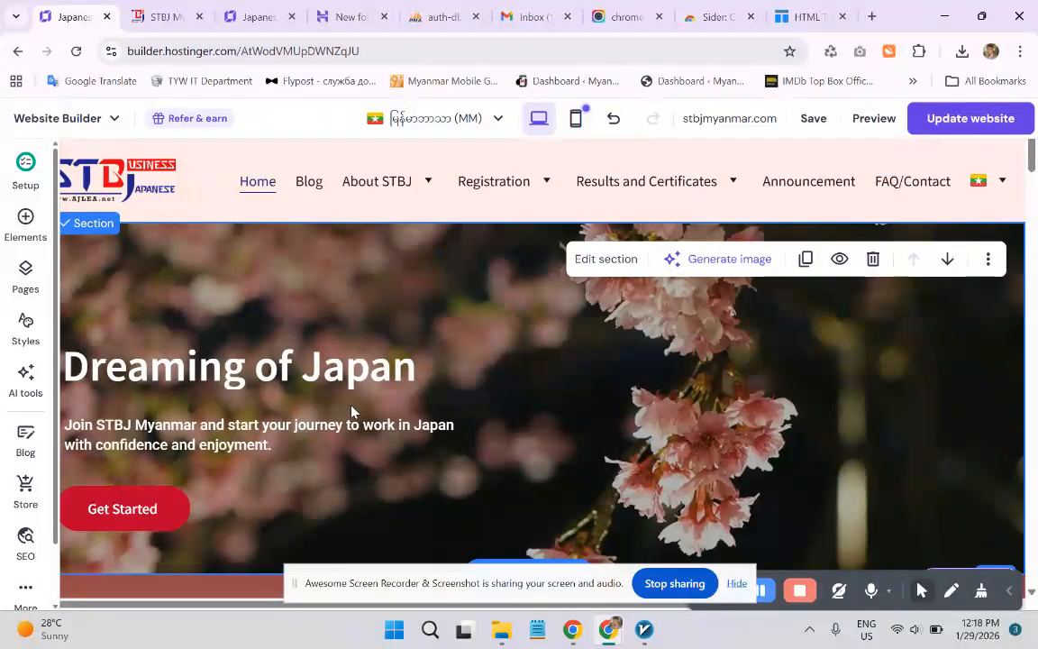
scroll(353, 410, down, 2)
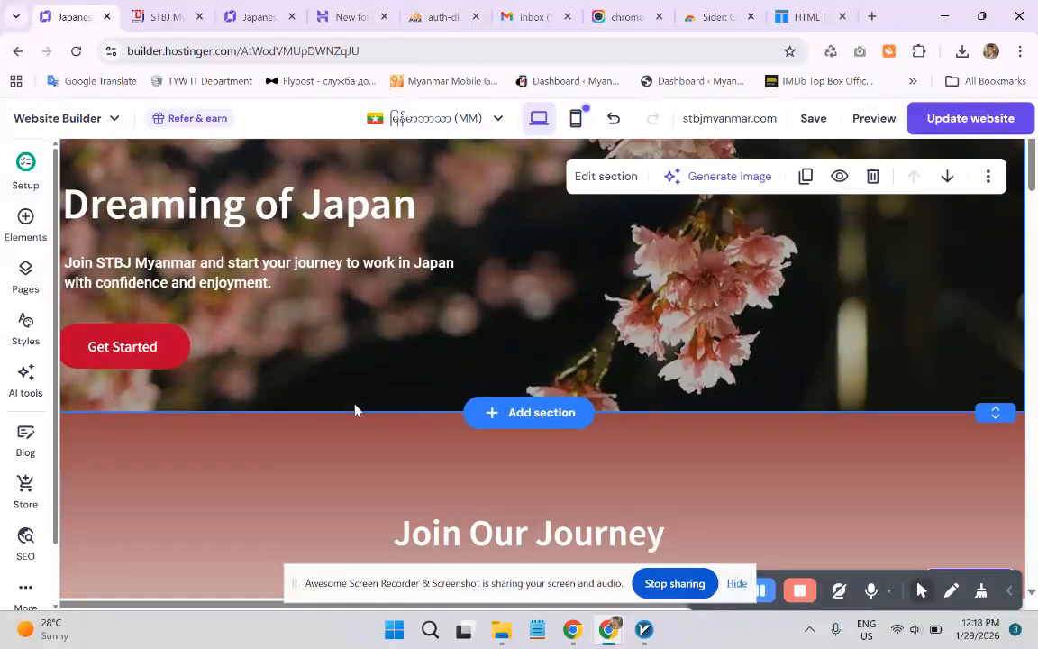
scroll(355, 410, down, 2)
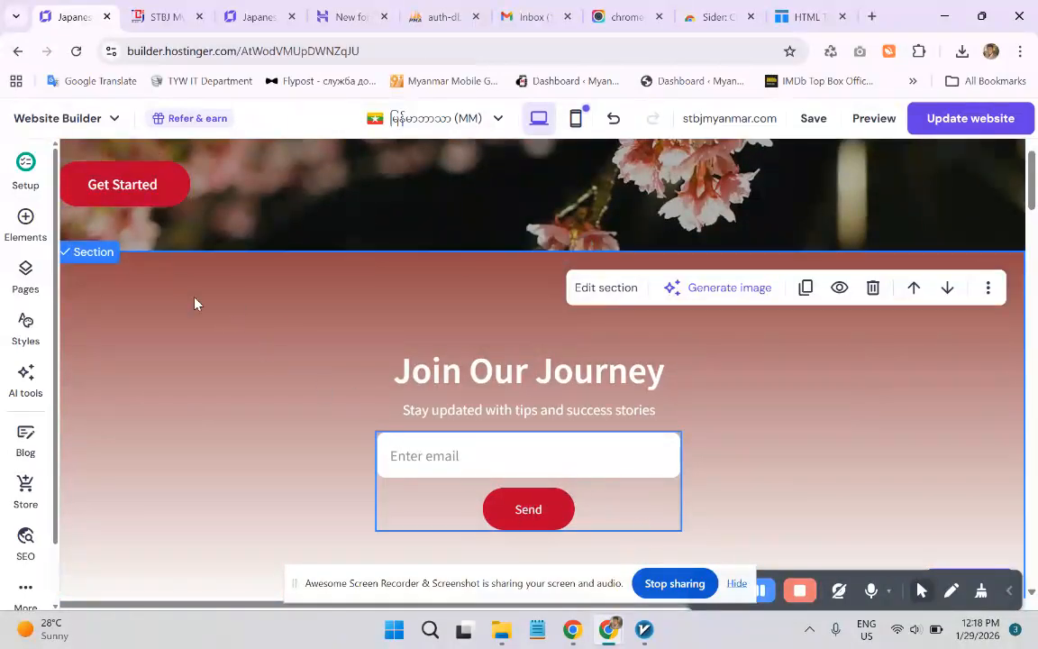
- Review the Home page sections below the hero, from the Join Our Journey form to the STBJ exam introduction
click(120, 179)
click(224, 359)
scroll(236, 387, down, 5)
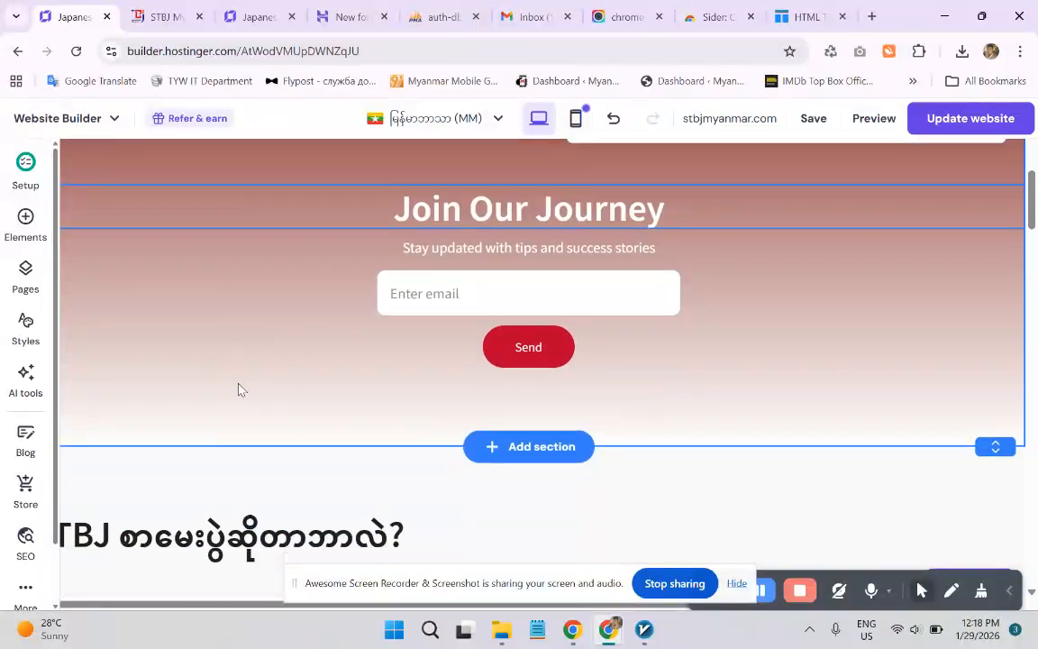
scroll(238, 382, down, 1)
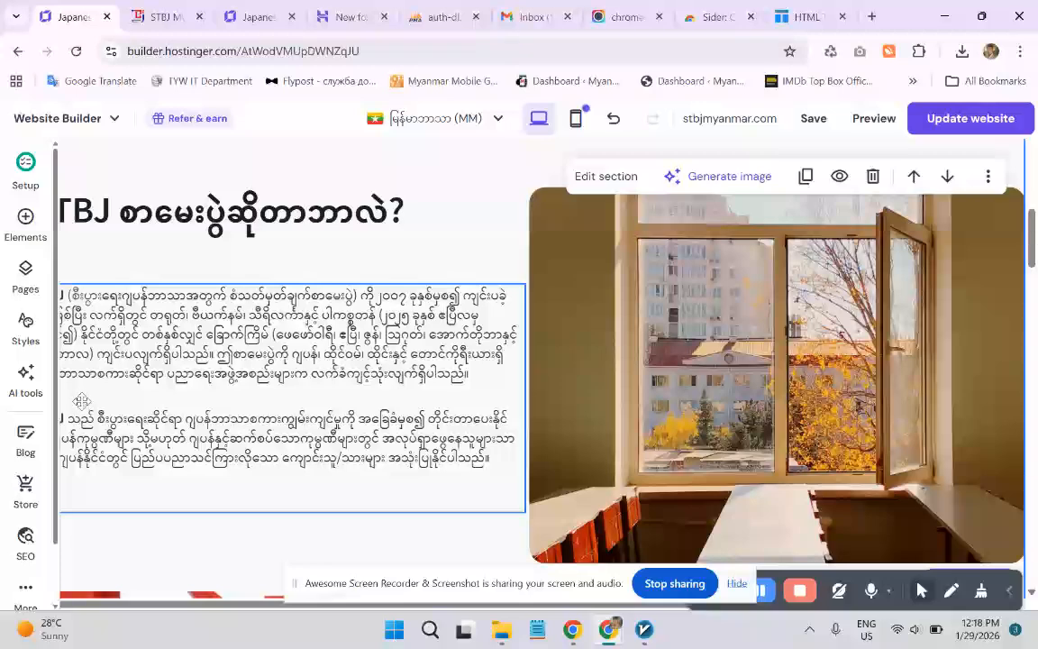
scroll(238, 383, down, 1)
scroll(27, 516, down, 1)
- Browse the site's media library and view the contents of its PDF folder, then close the library
click(27, 525)
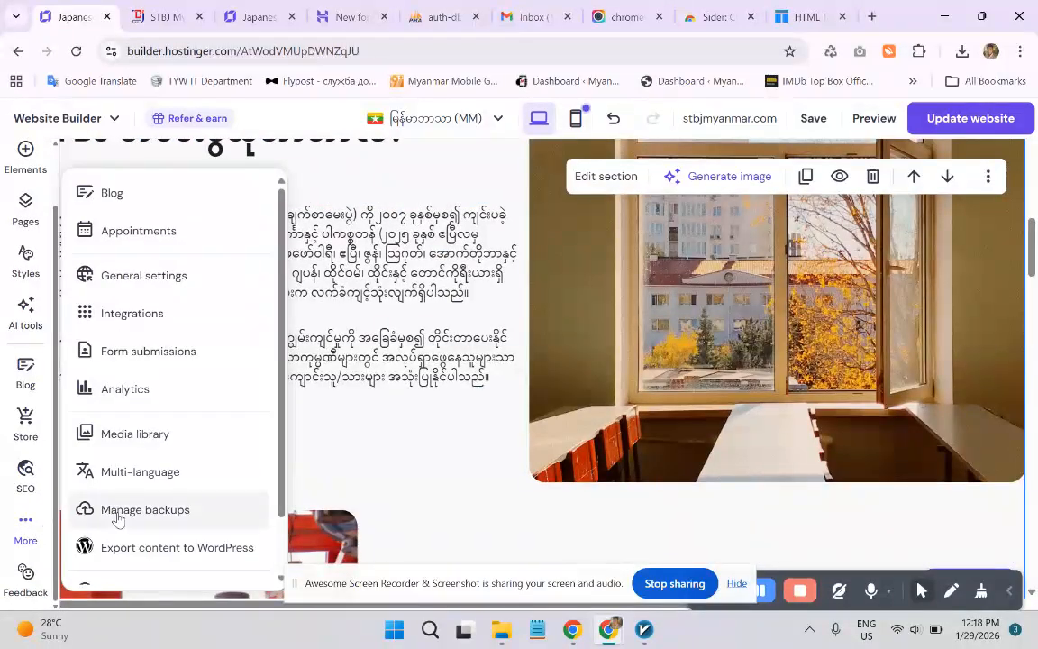
click(151, 433)
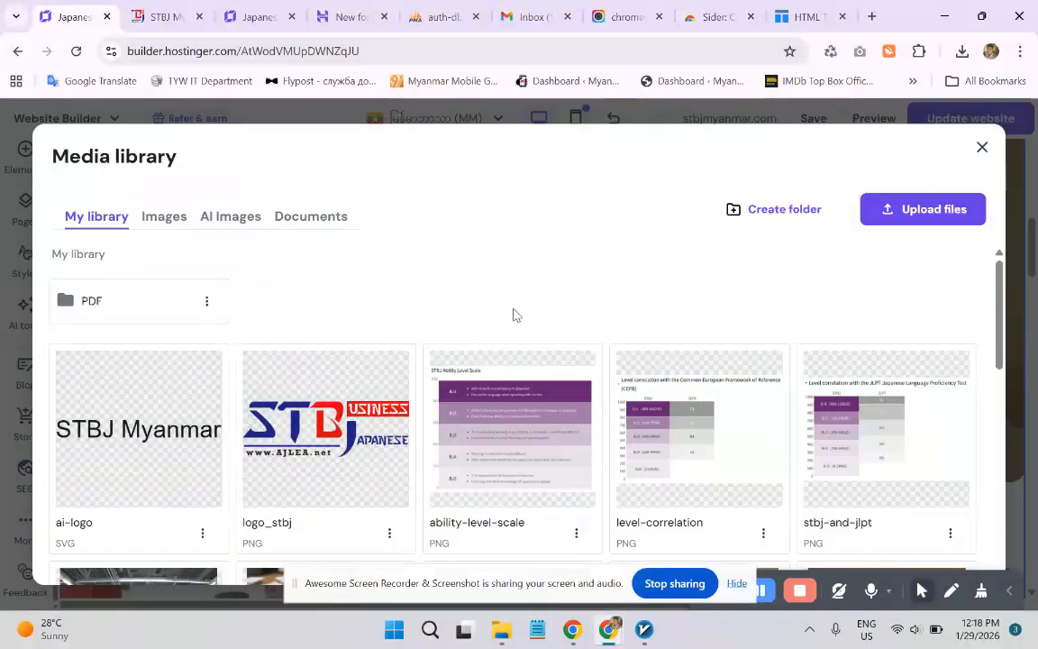
scroll(495, 338, down, 10)
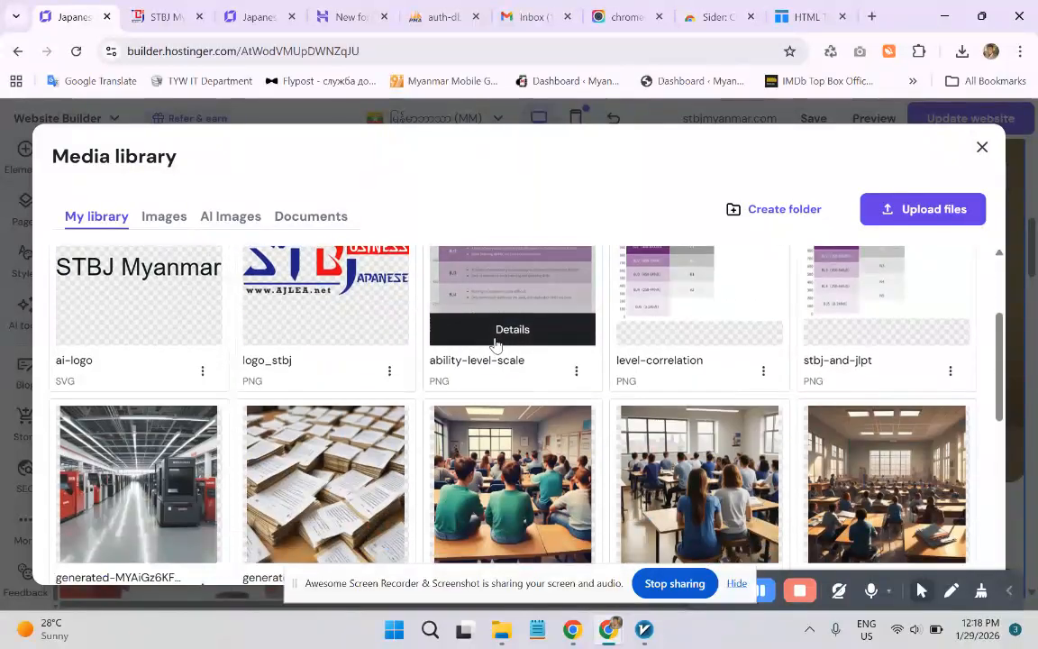
scroll(446, 380, up, 10)
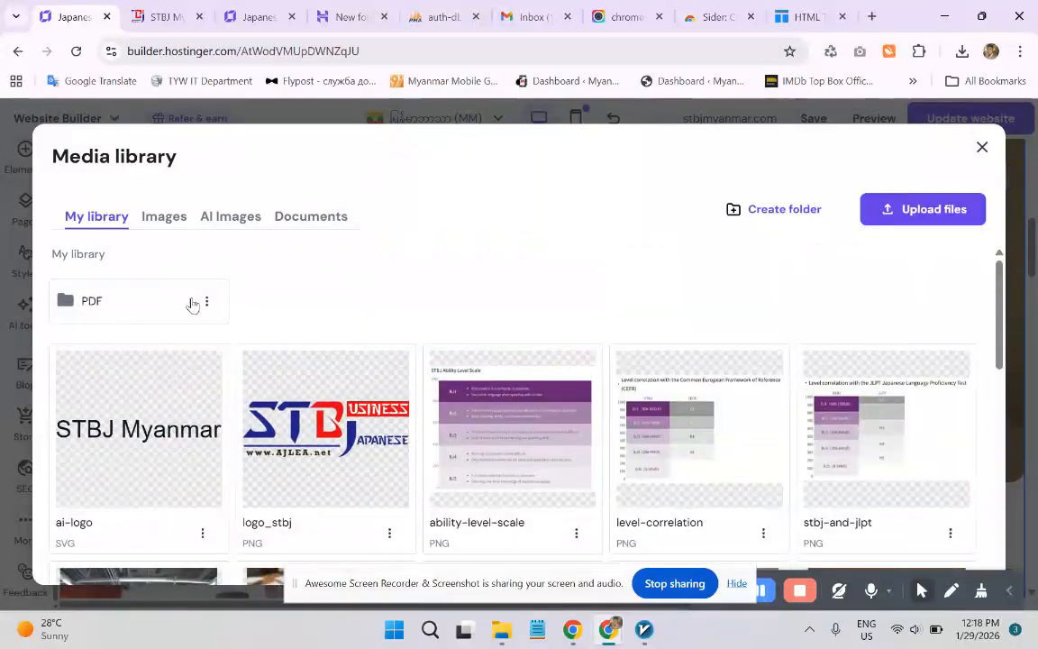
click(150, 301)
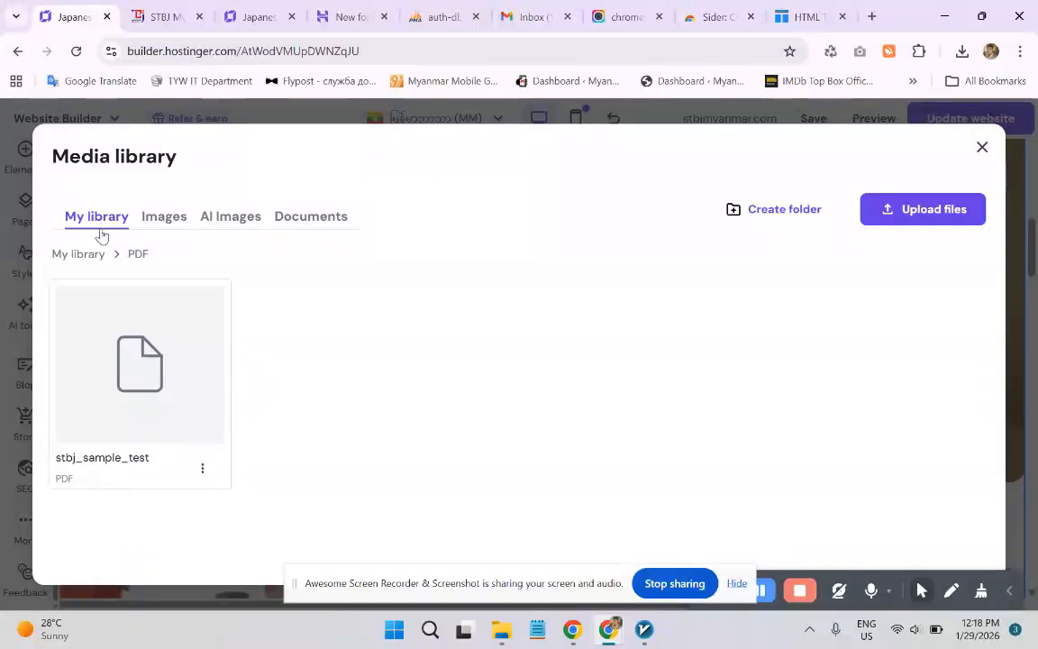
mouse_move(145, 390)
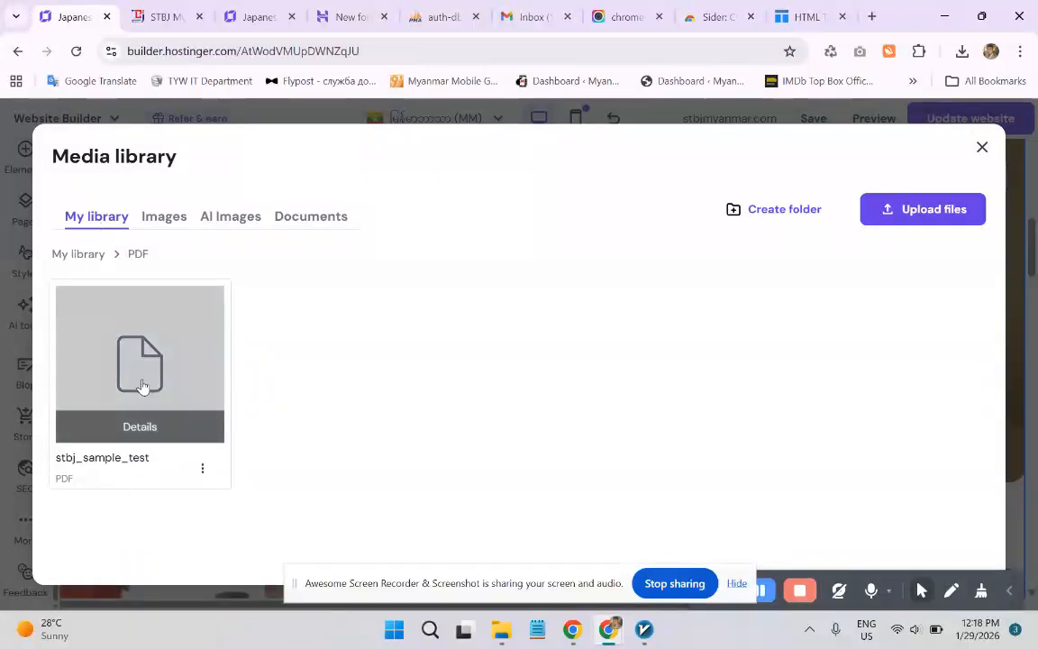
click(982, 148)
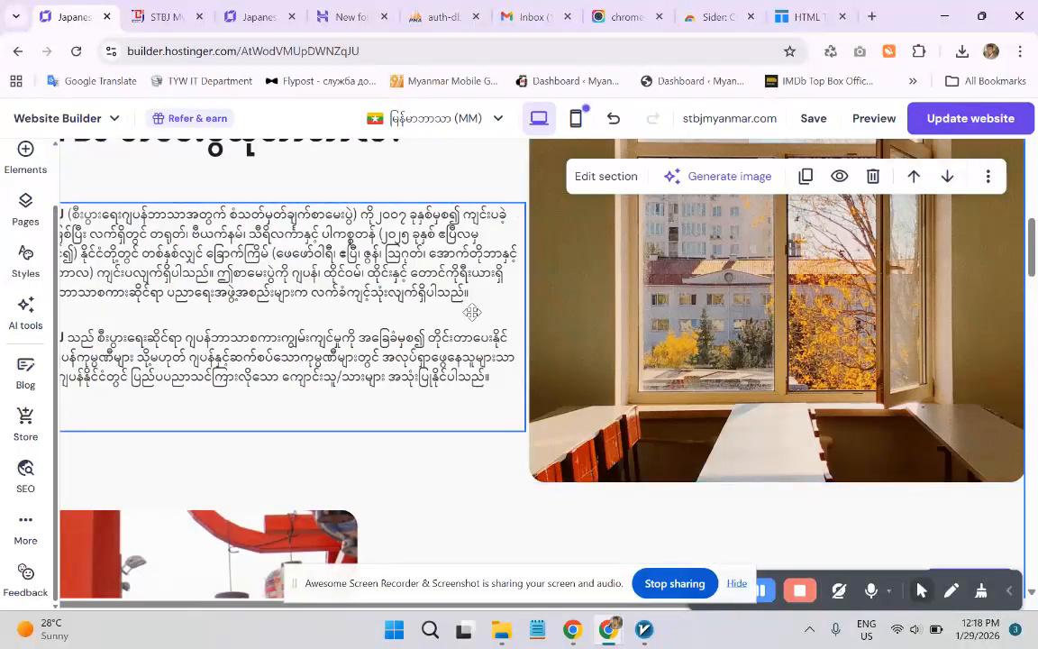
- View the Results and Certificates and Registration pages through the site header, then return to the Home page
scroll(519, 277, up, 10)
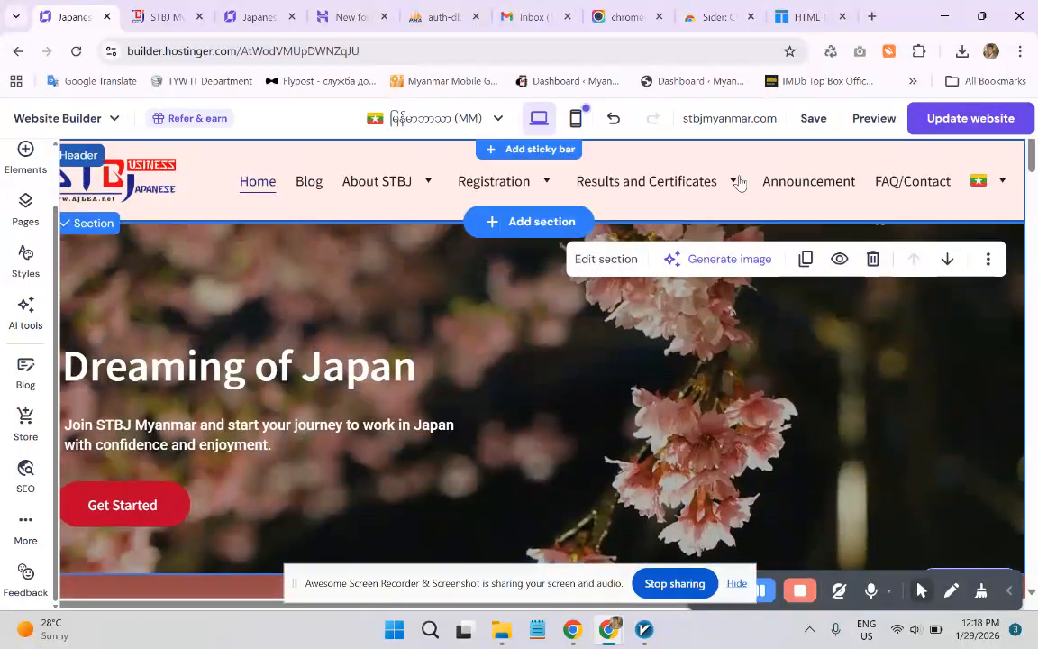
mouse_move(728, 185)
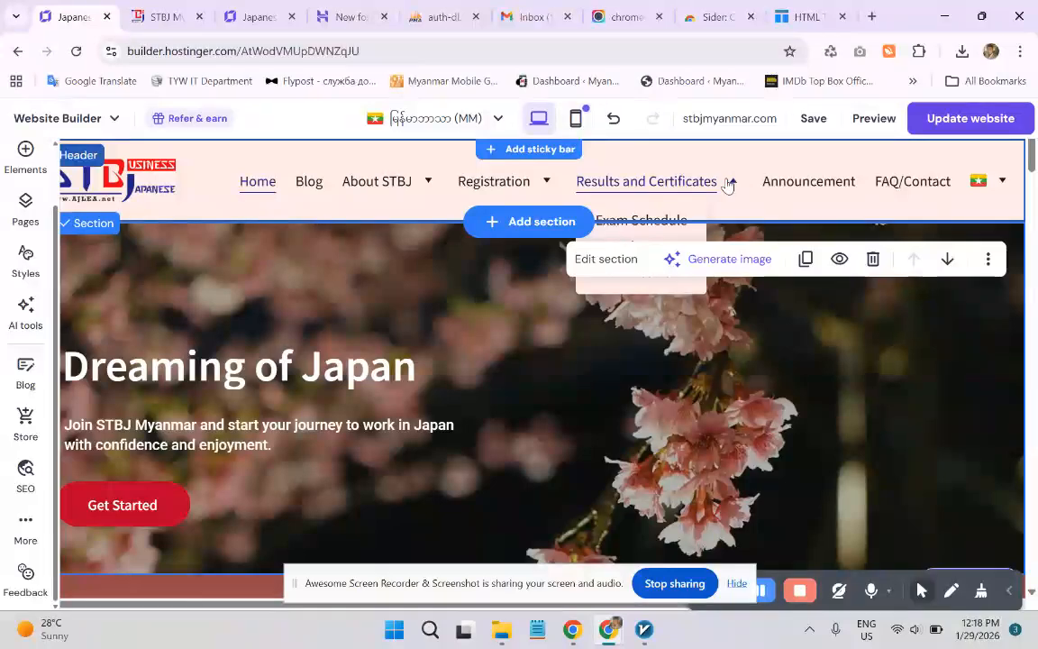
click(670, 181)
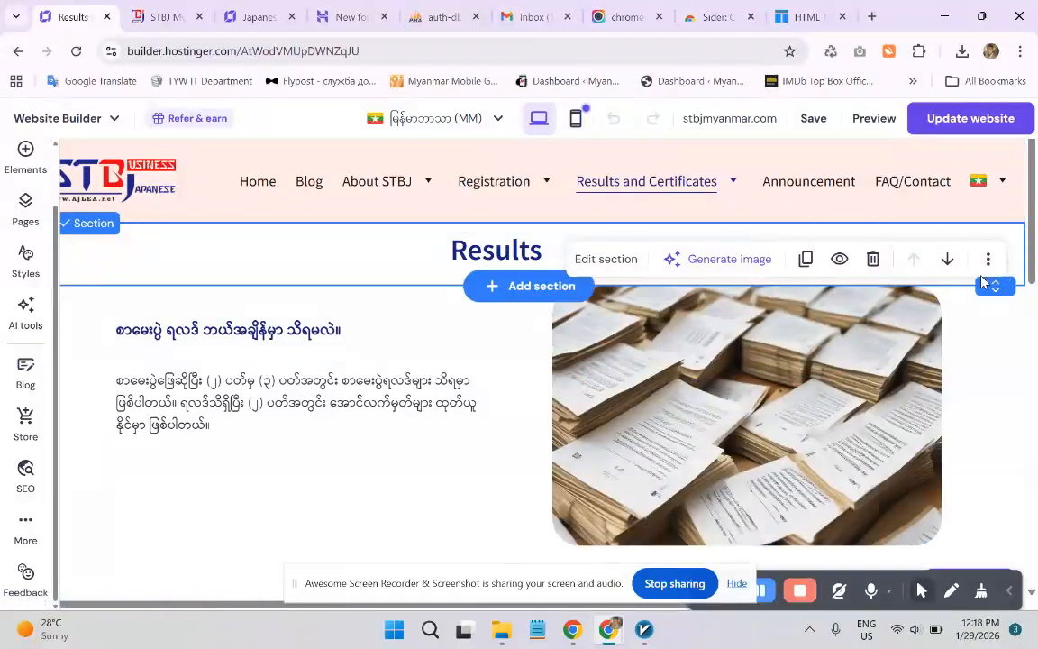
click(494, 181)
mouse_move(645, 181)
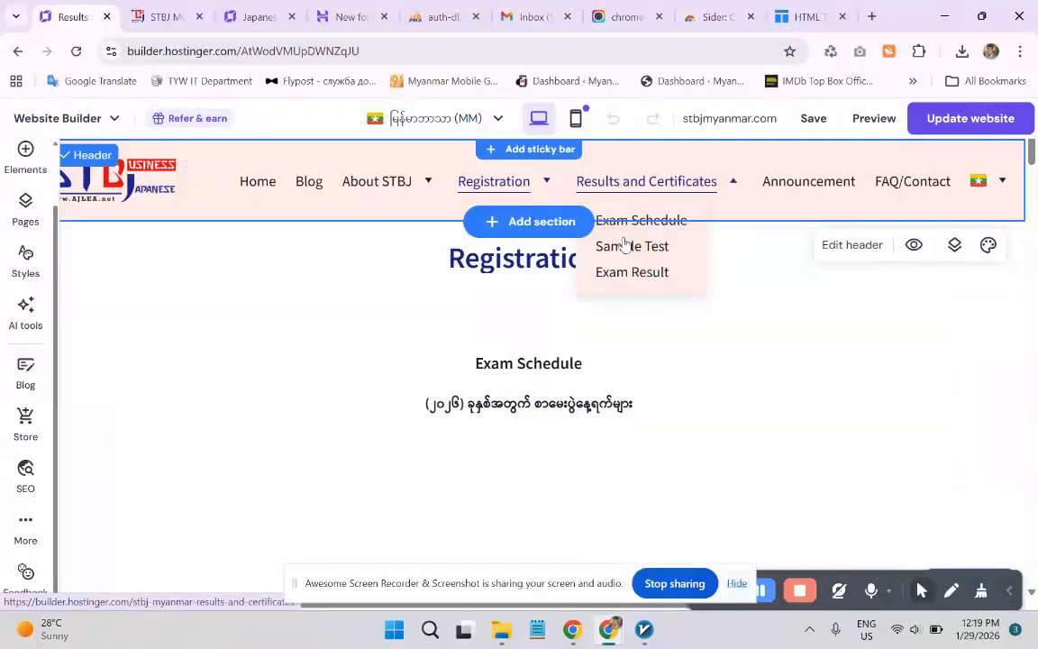
click(625, 245)
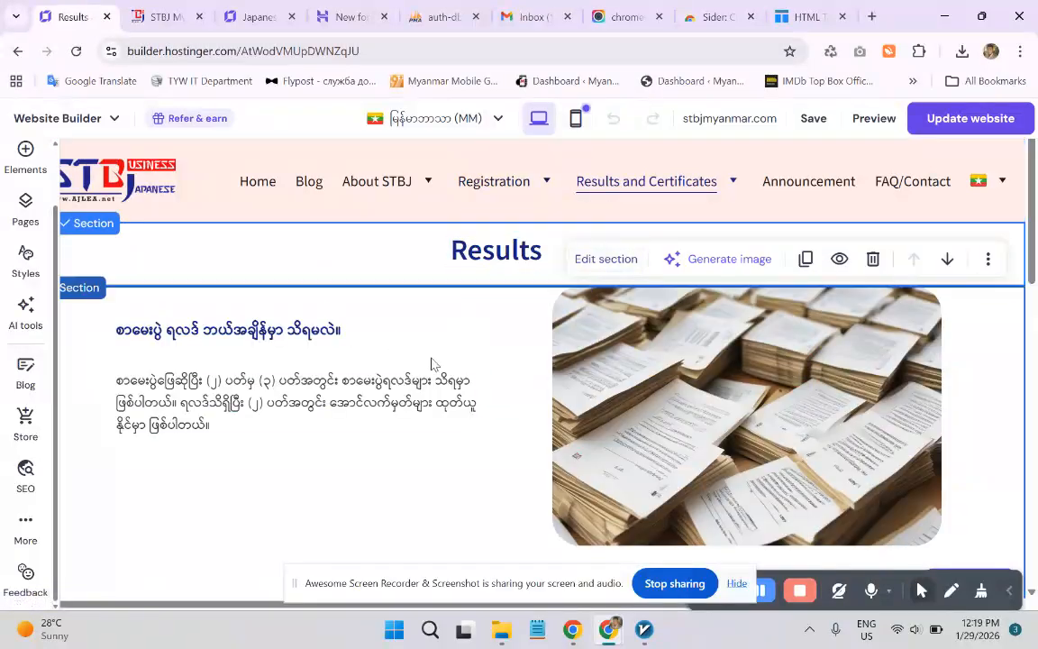
click(257, 181)
mouse_move(674, 185)
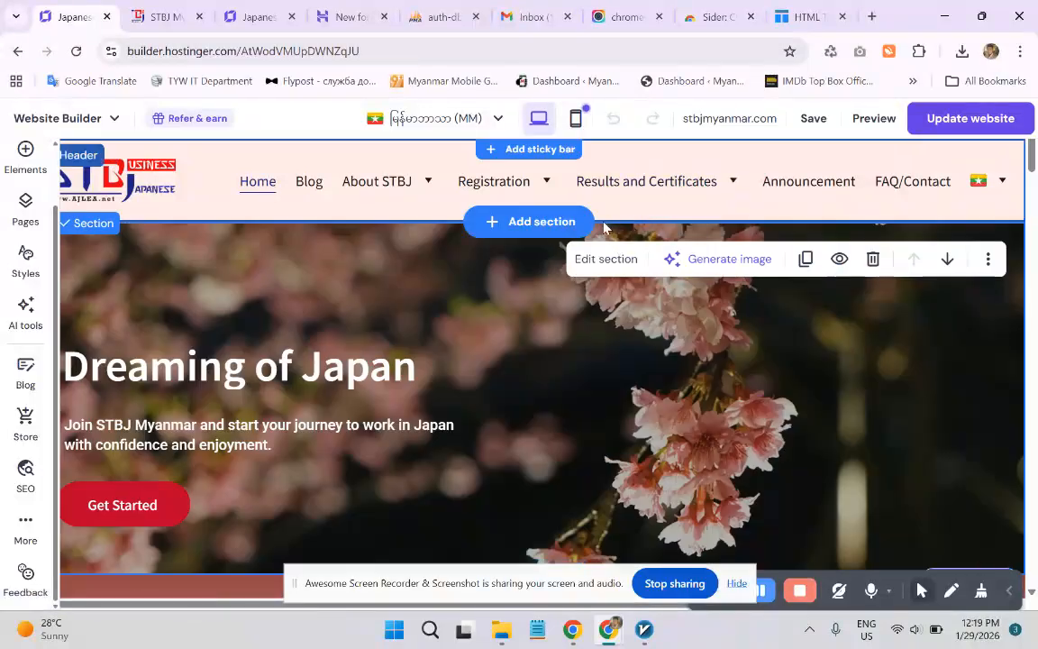
- Open the Sample Test page under Results and Certificates for editing from the site's page list
click(22, 209)
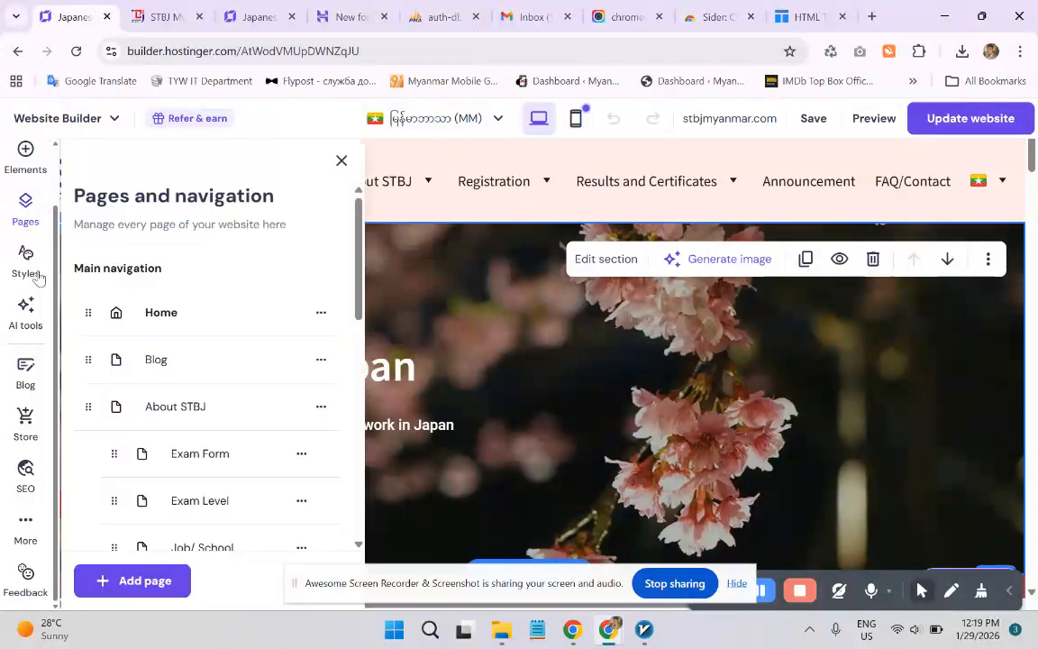
scroll(184, 405, down, 3)
scroll(188, 416, down, 2)
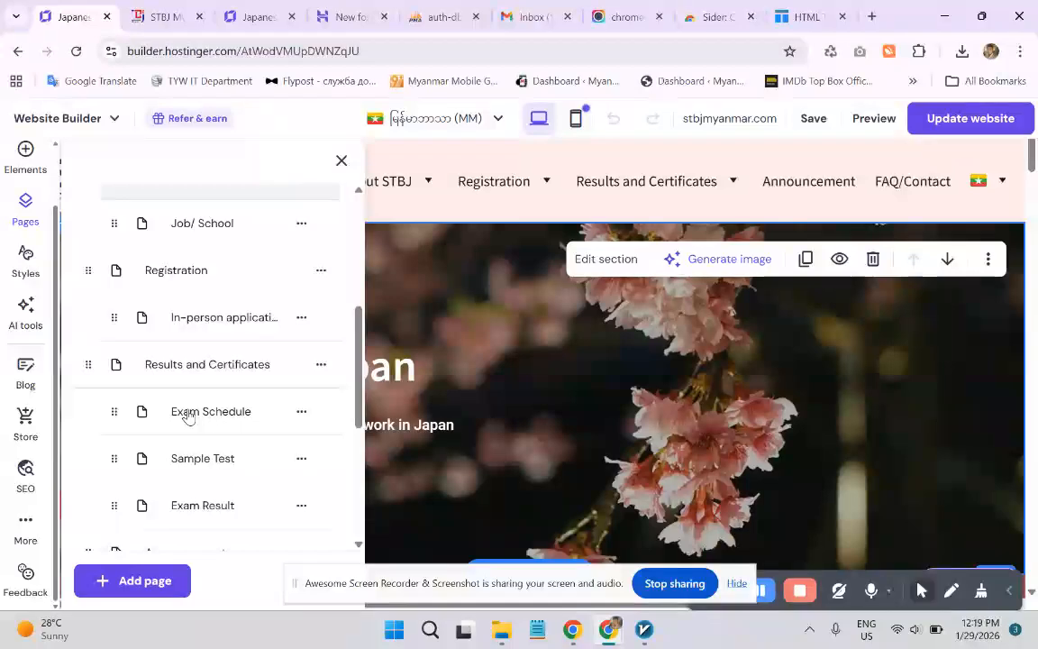
scroll(199, 360, down, 2)
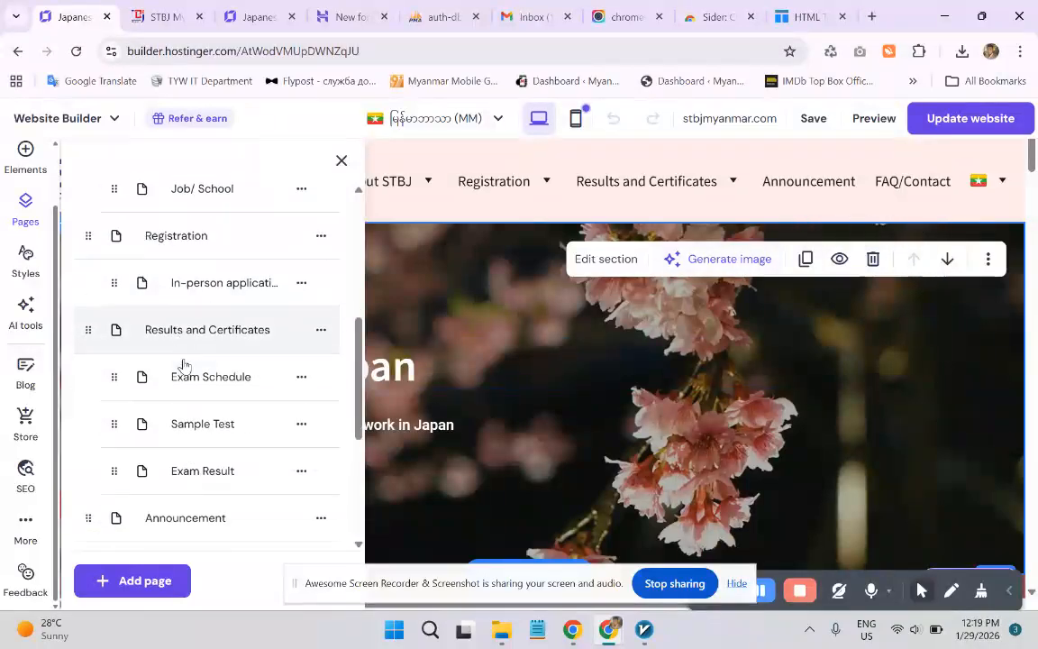
click(213, 371)
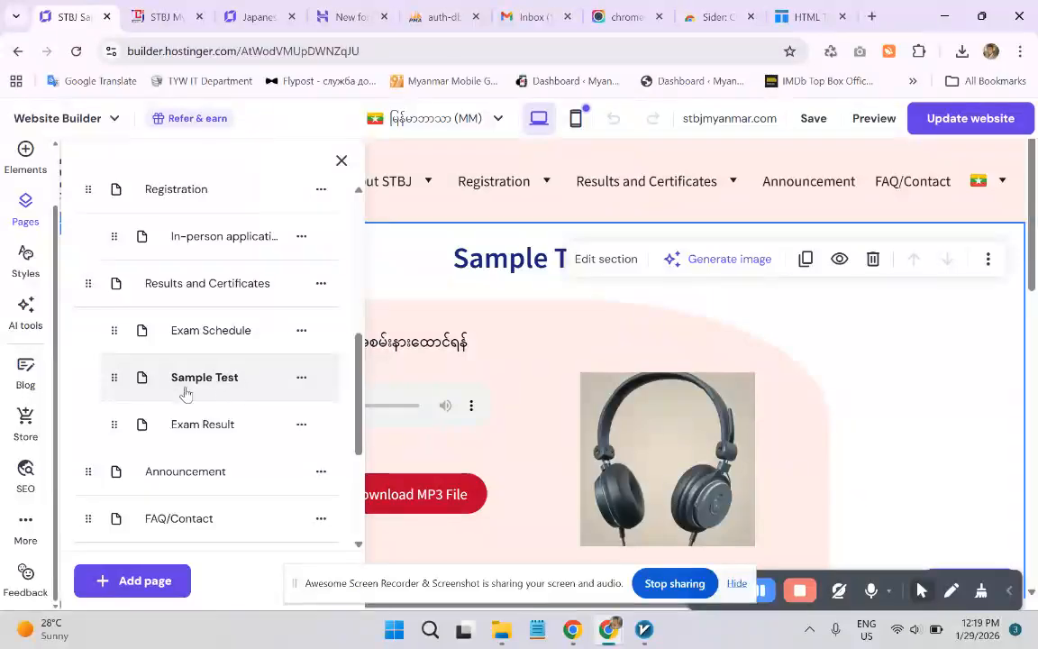
click(978, 359)
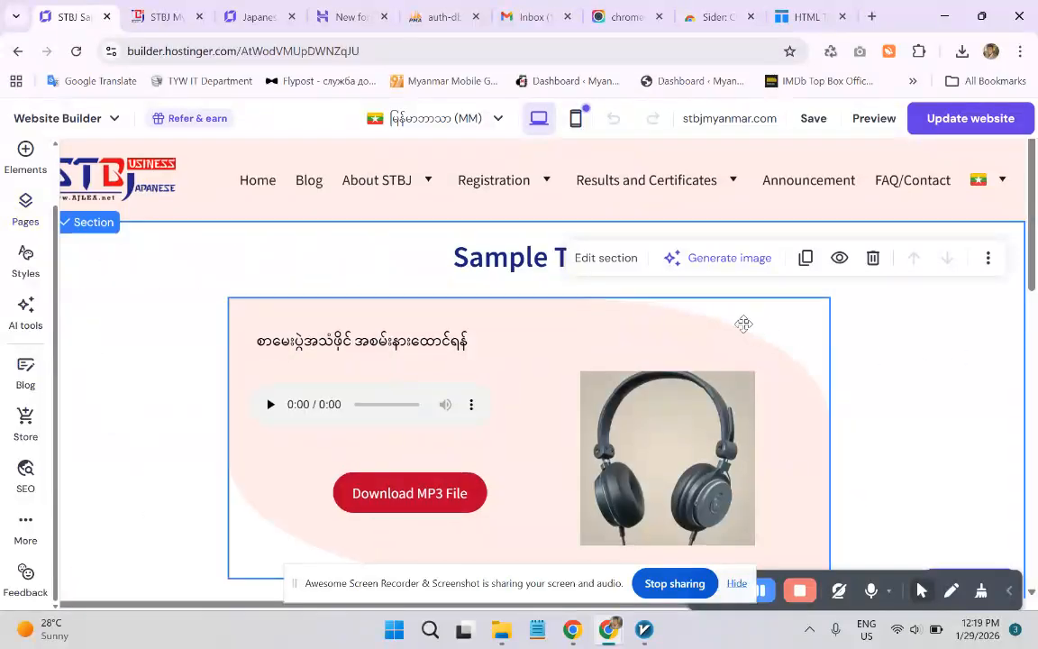
- Inspect the Download PDF File button's linked file and the media library used to replace it, leaving the link as is
scroll(437, 357, down, 2)
scroll(438, 356, down, 3)
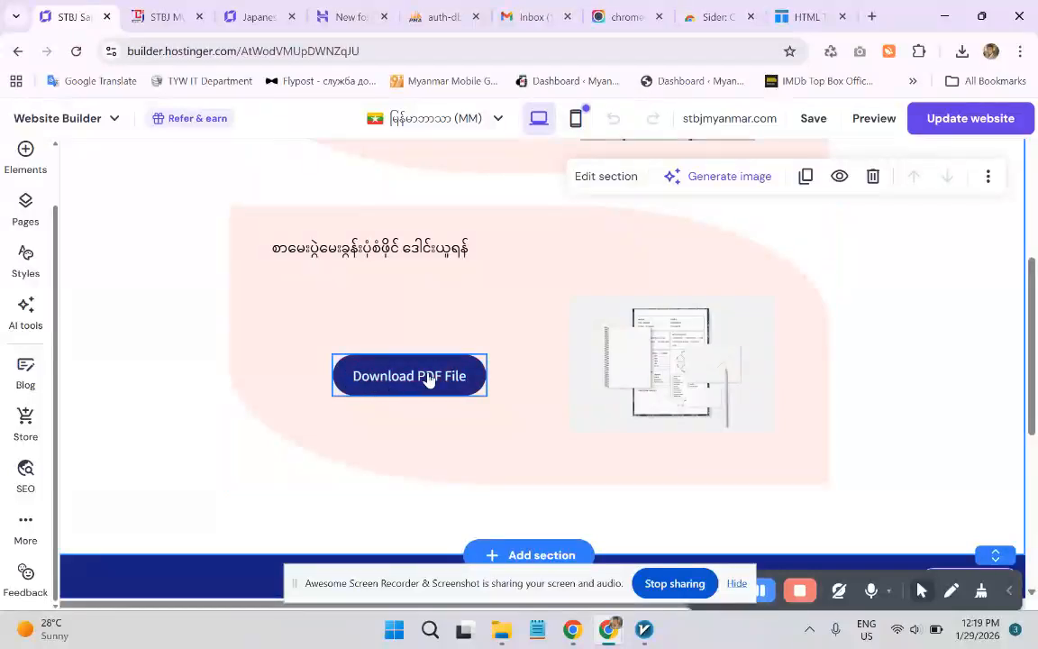
click(403, 387)
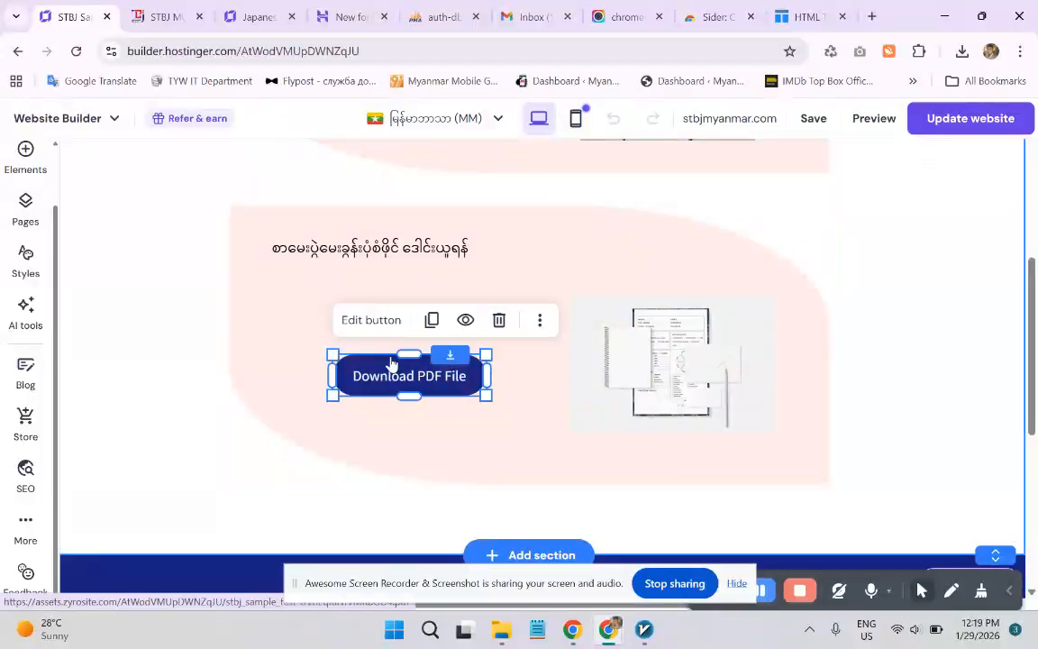
click(376, 319)
scroll(559, 374, down, 1)
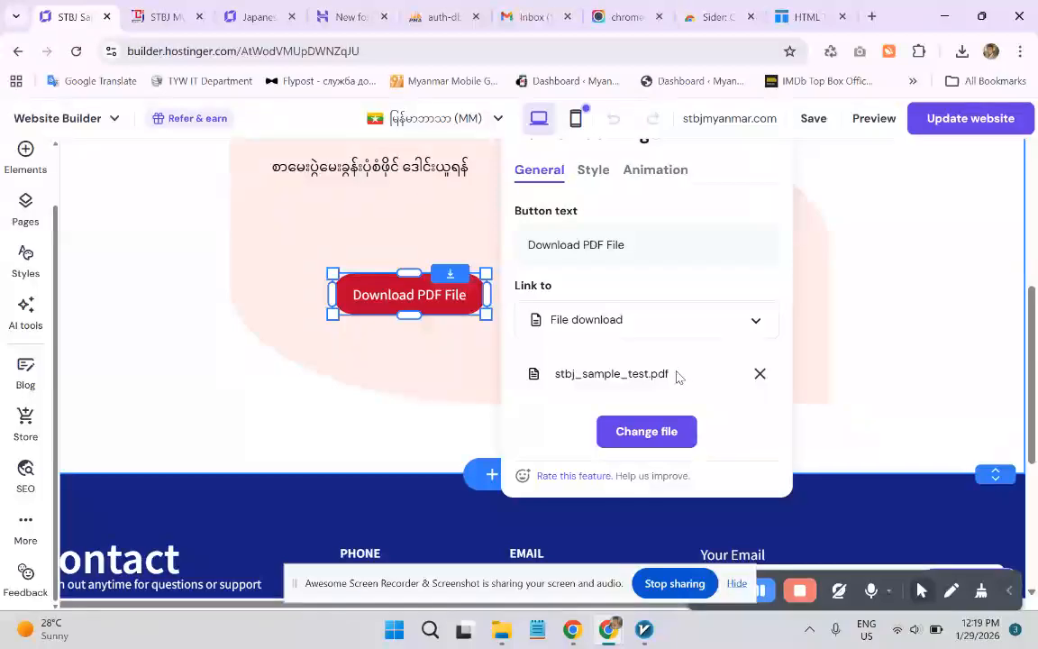
click(661, 433)
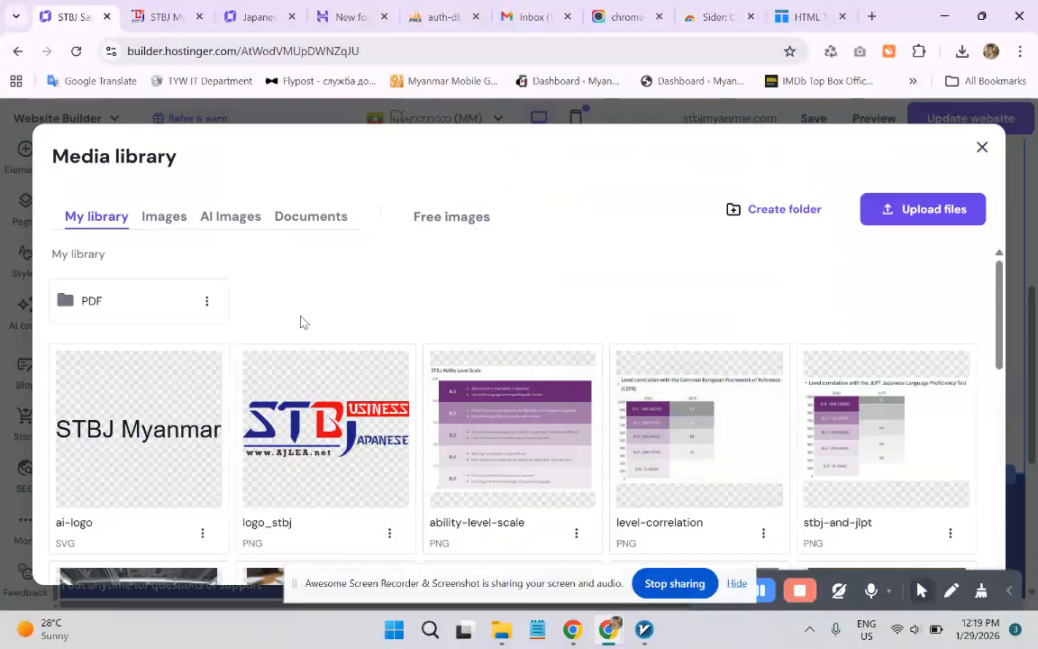
scroll(471, 376, down, 8)
scroll(394, 400, up, 10)
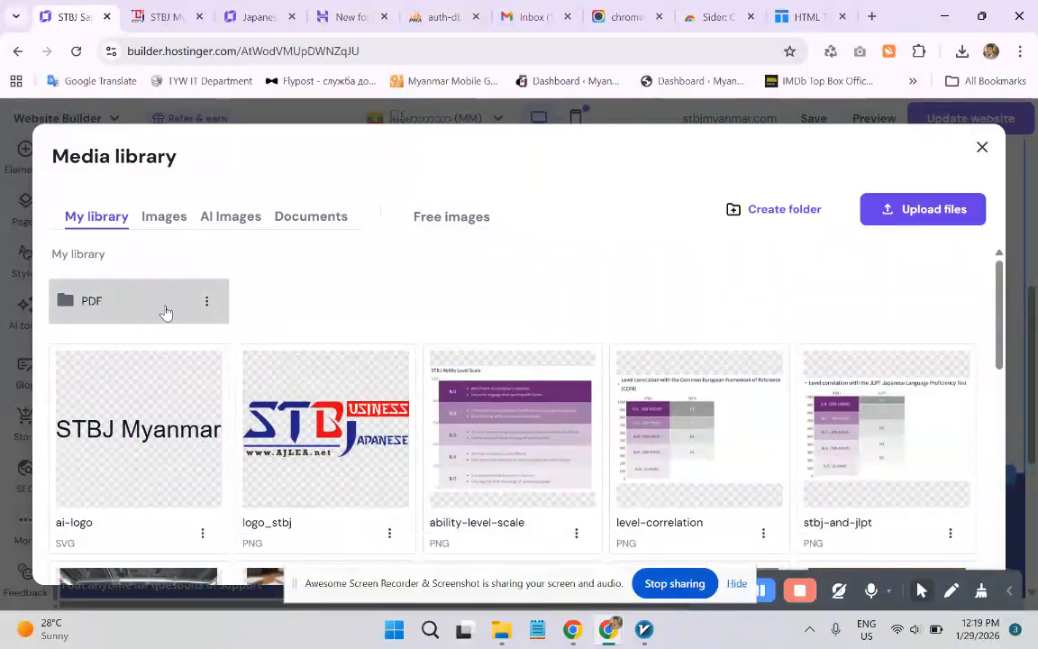
click(981, 147)
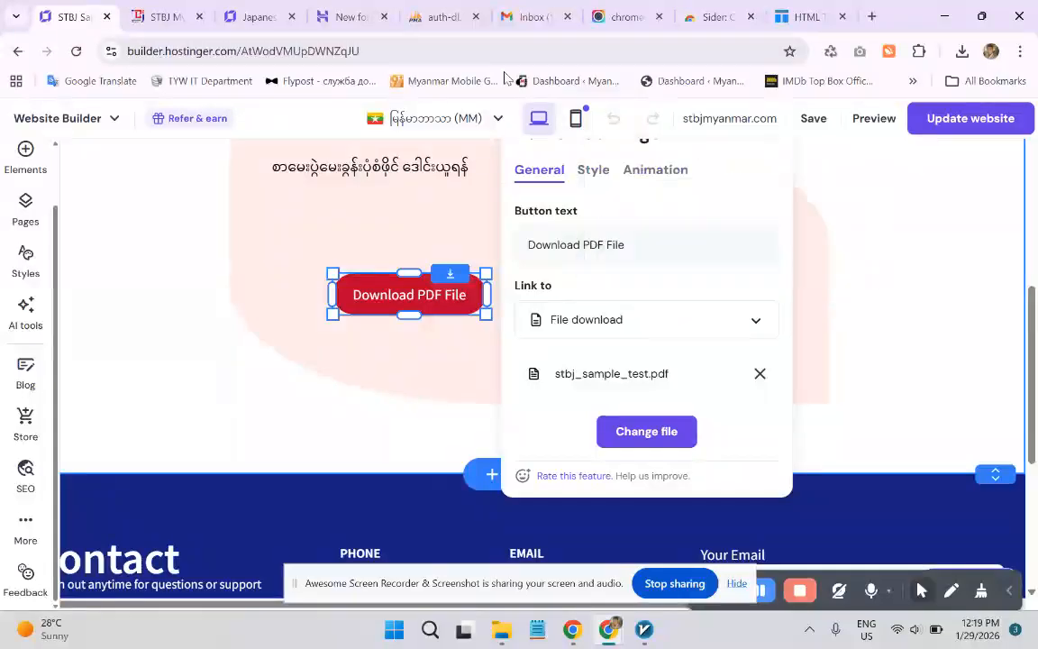
click(221, 313)
- Switch to the live STBJ Myanmar site, open its Sample Test page and play the exam audio file
click(166, 16)
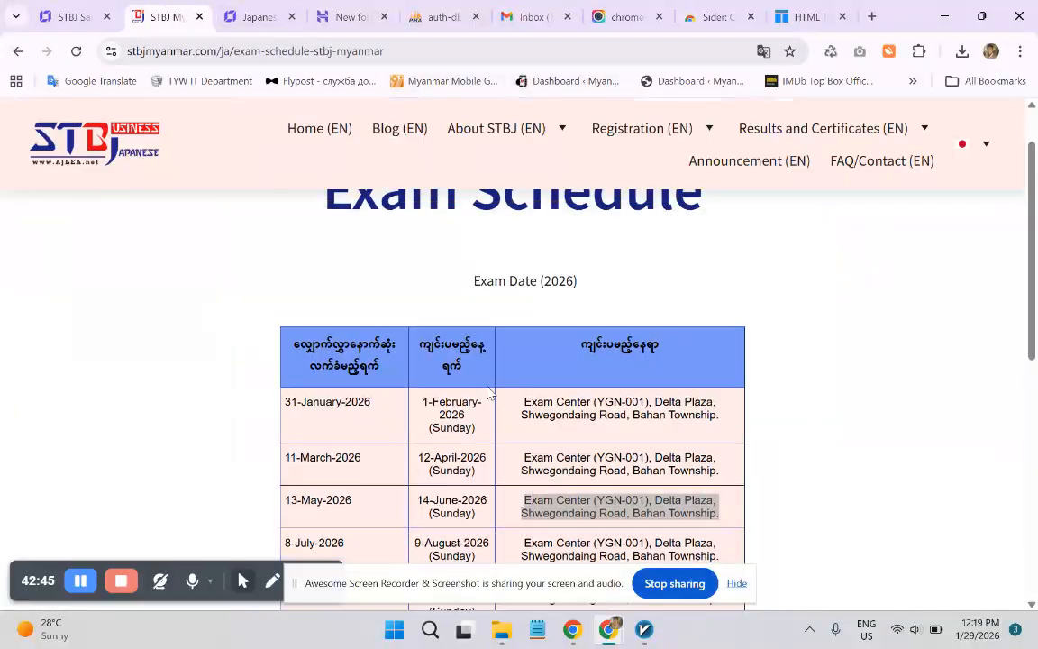
scroll(489, 392, up, 1)
mouse_move(831, 131)
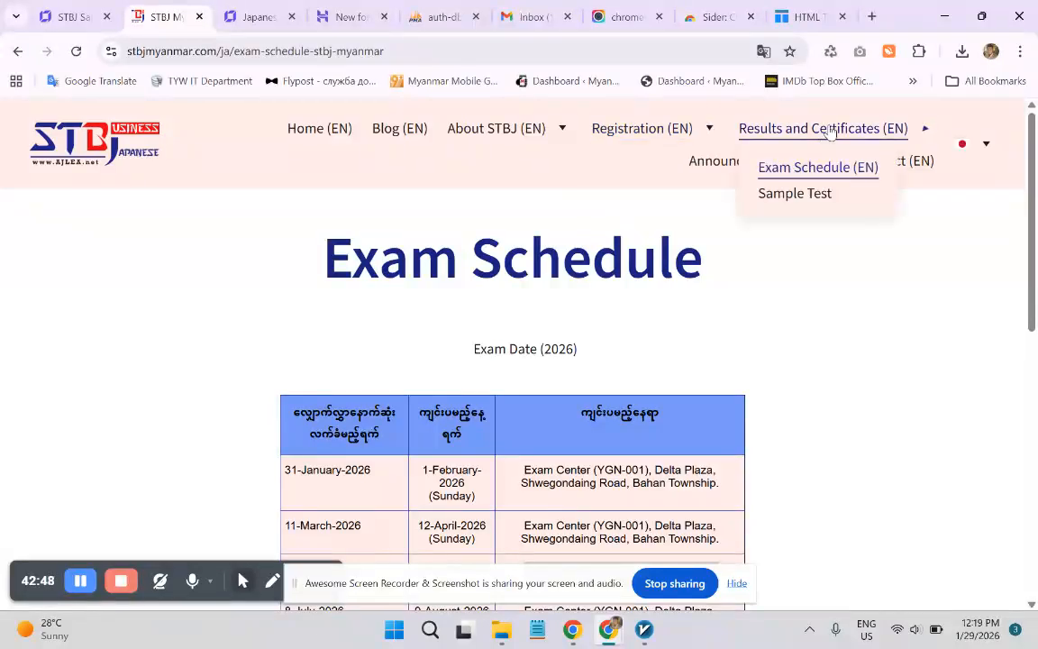
click(809, 207)
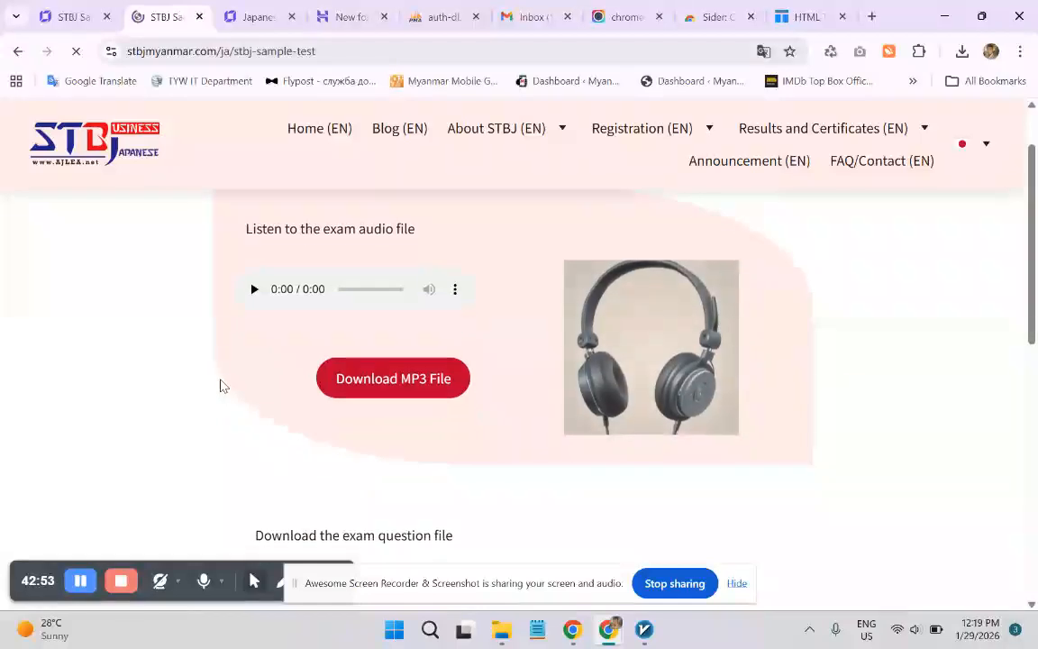
click(252, 375)
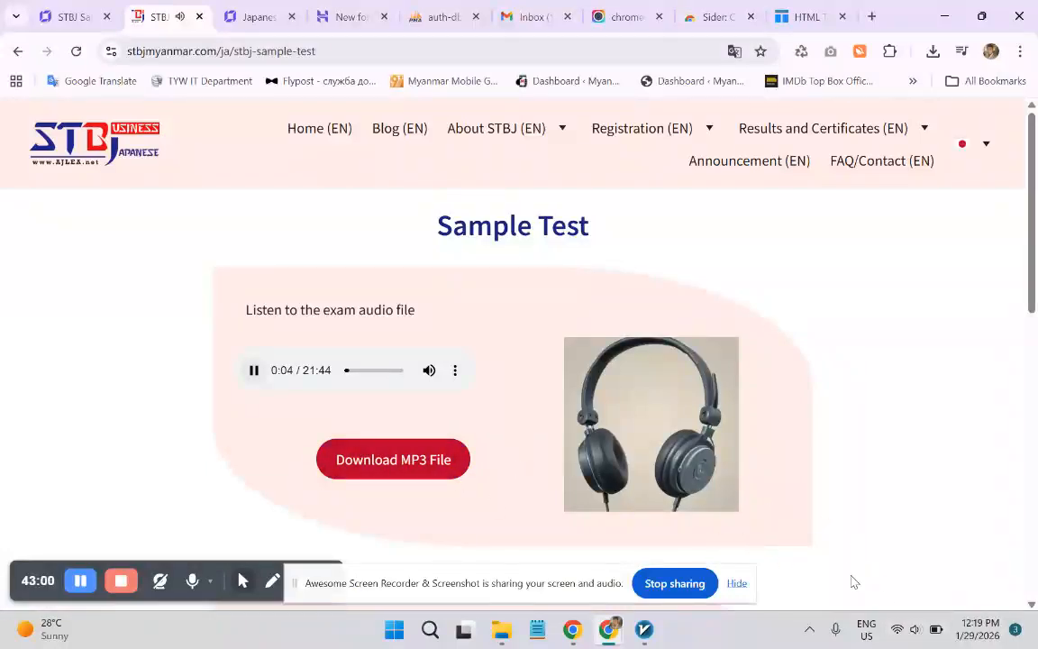
click(429, 373)
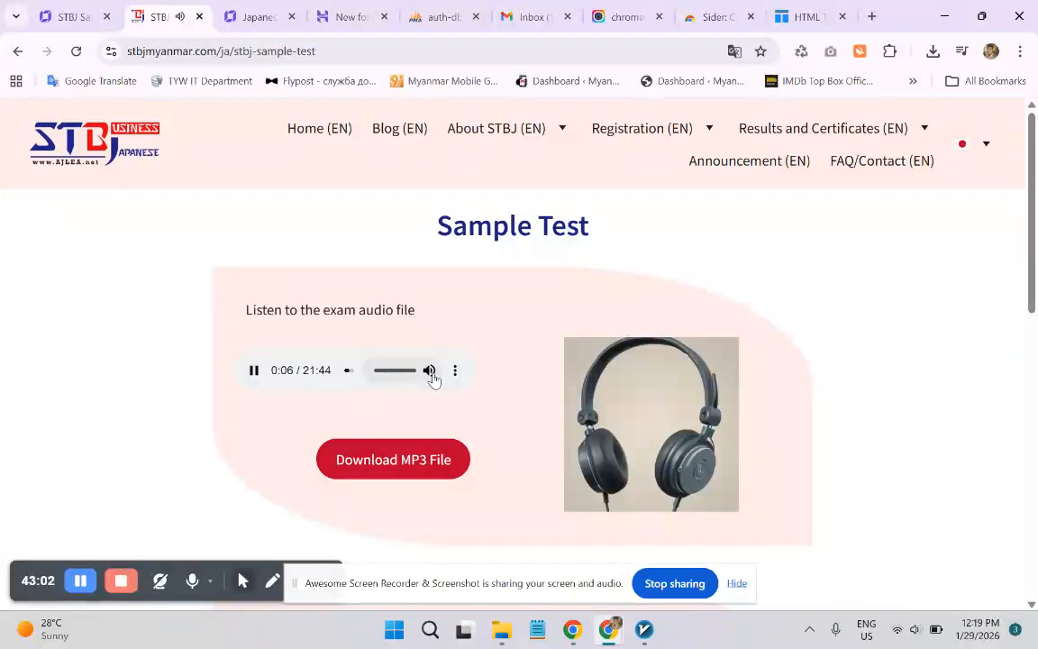
- Raise the computer's system volume while the exam audio is playing
click(912, 628)
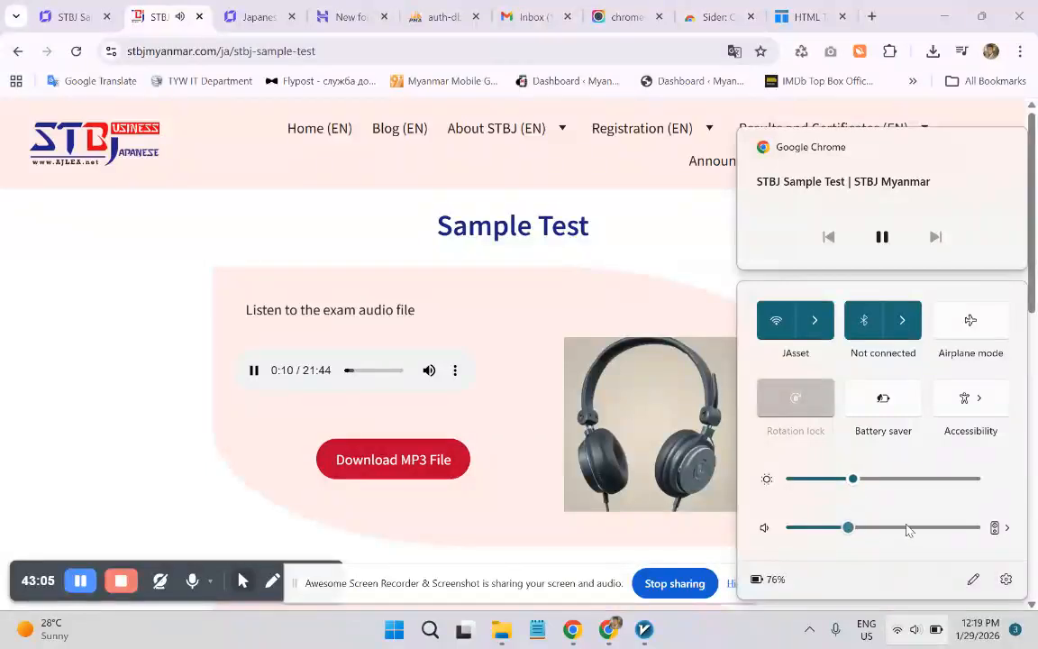
drag(906, 530, 919, 528)
click(127, 396)
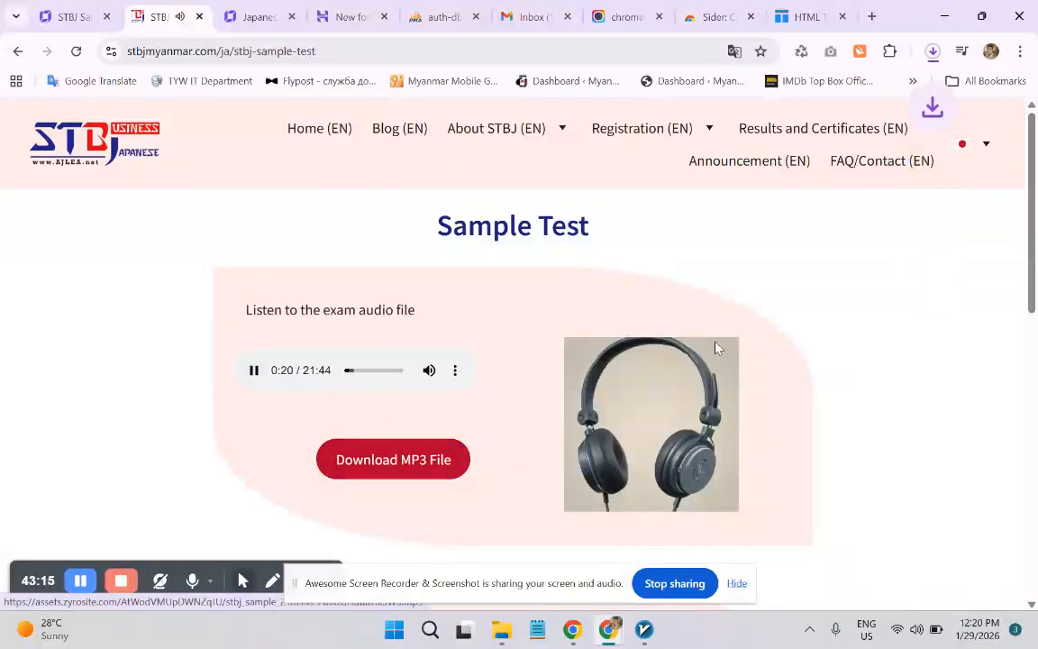
- Cancel the running download of the exam MP3 file from the recent download history
click(932, 51)
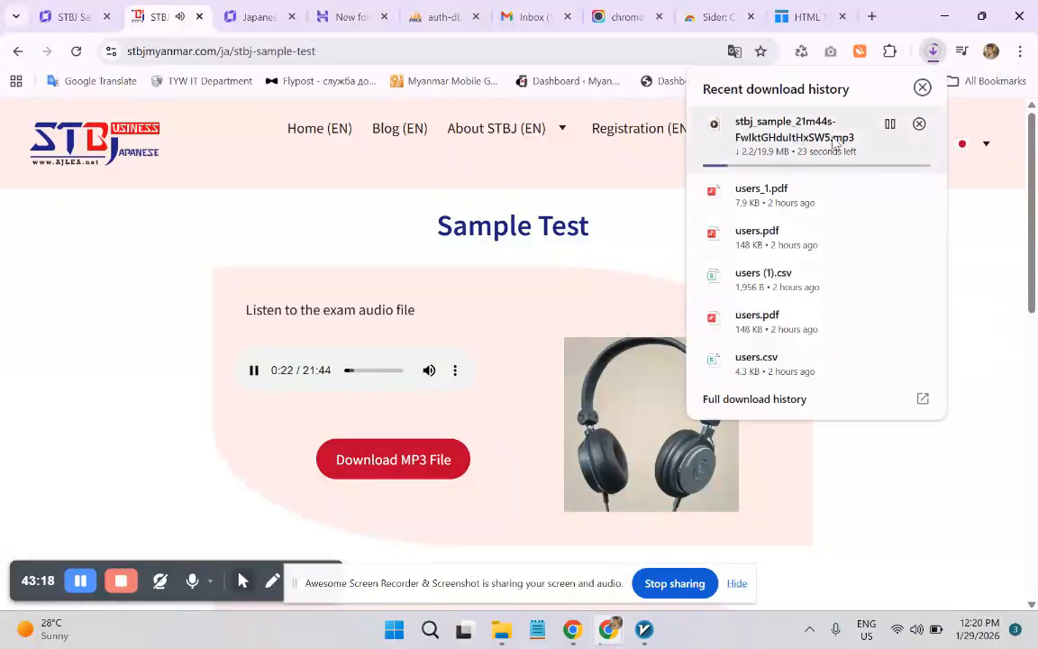
click(890, 123)
click(918, 123)
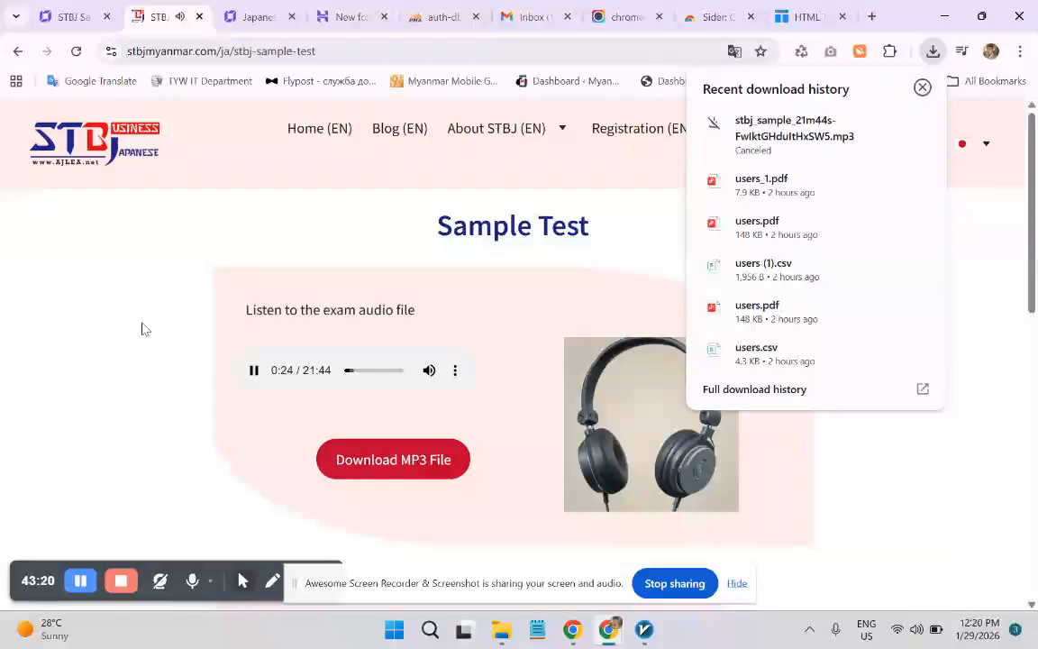
click(62, 346)
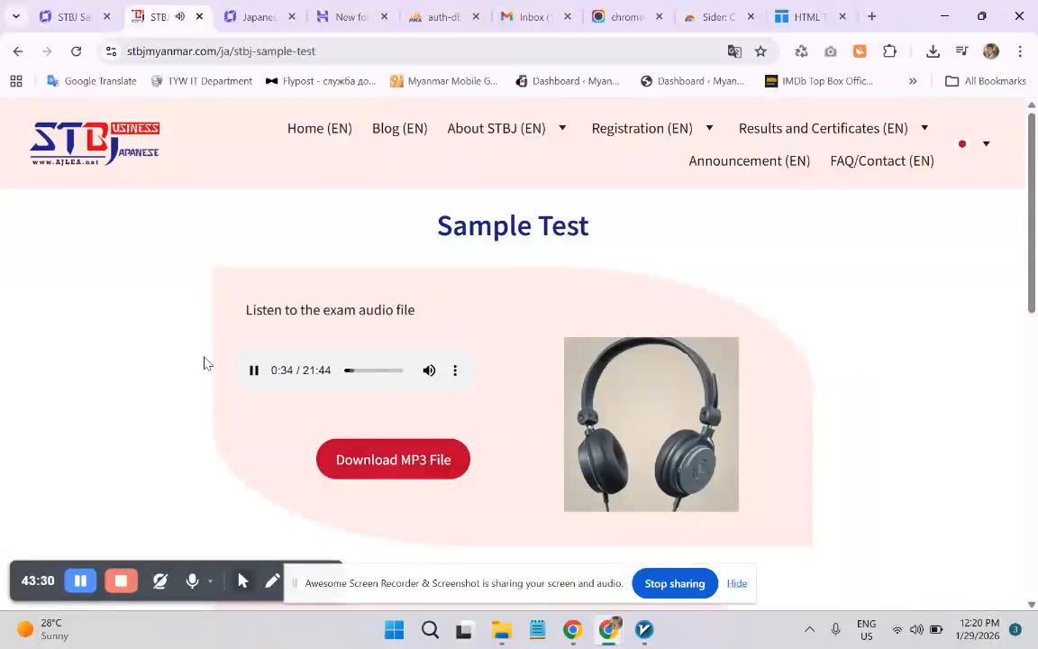
- Return to the Sample Test page in the website builder and lower the system volume slightly
click(76, 17)
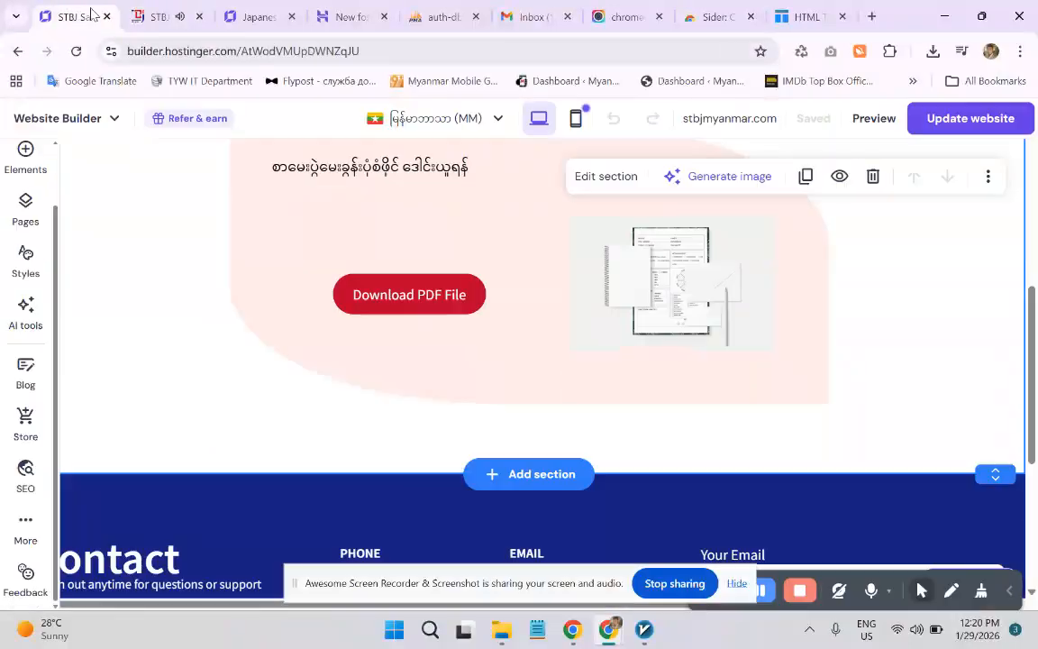
scroll(315, 307, up, 3)
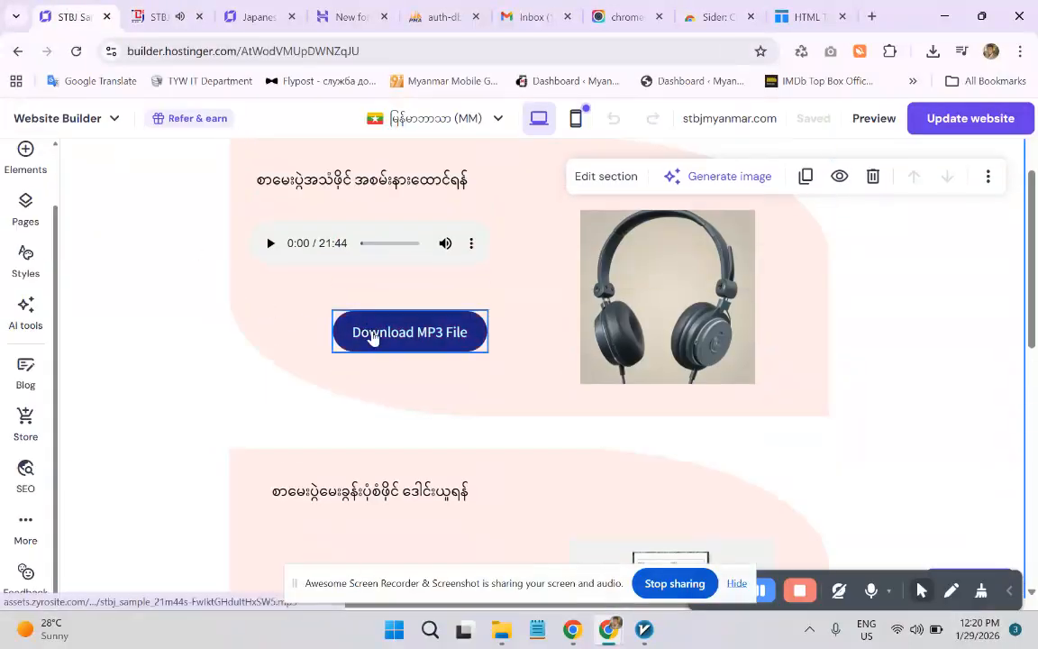
click(916, 630)
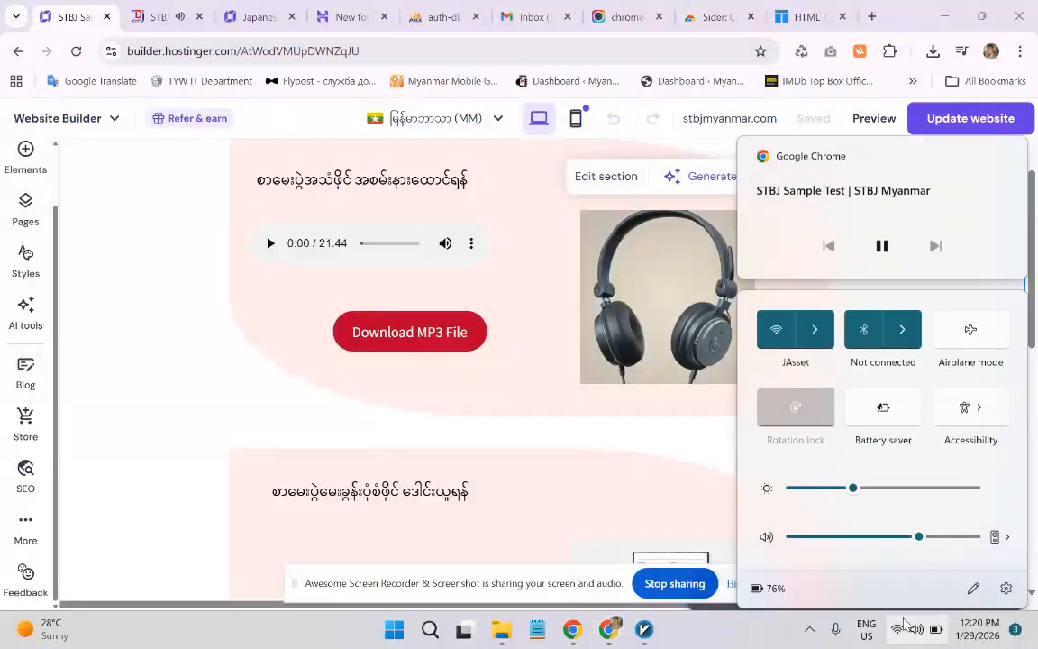
click(886, 528)
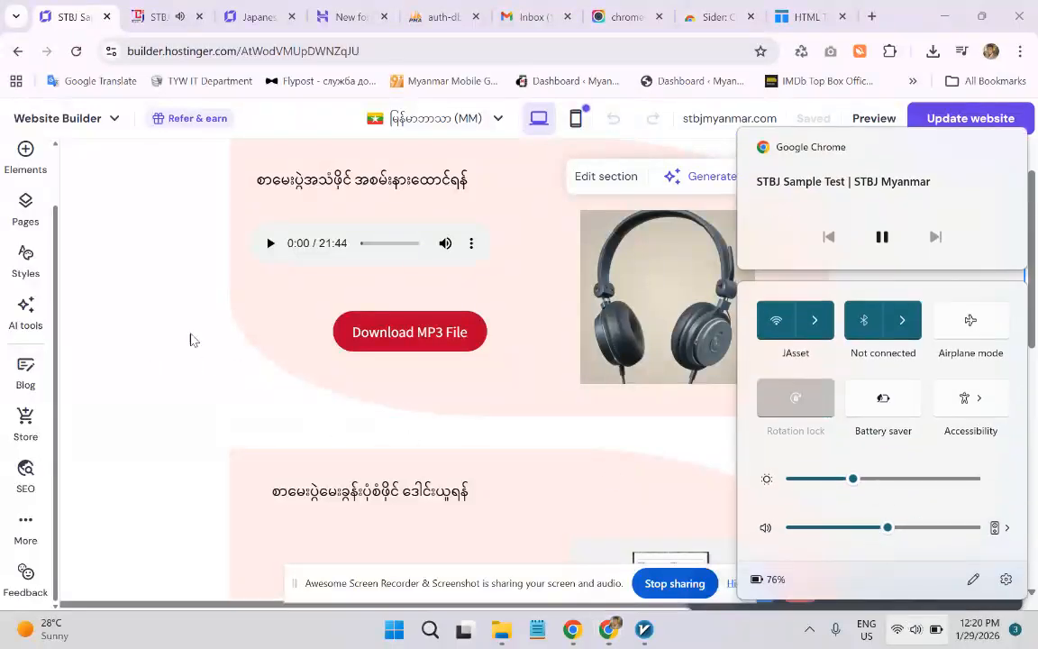
- Pause the exam audio on the live Sample Test page and download the MP3 file
click(160, 17)
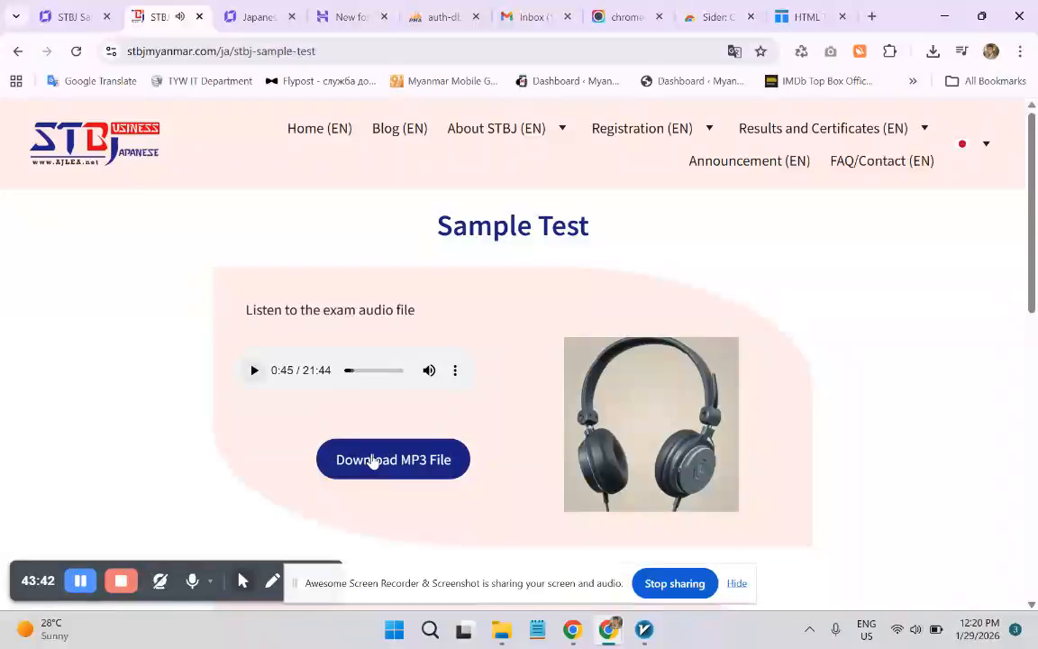
click(373, 460)
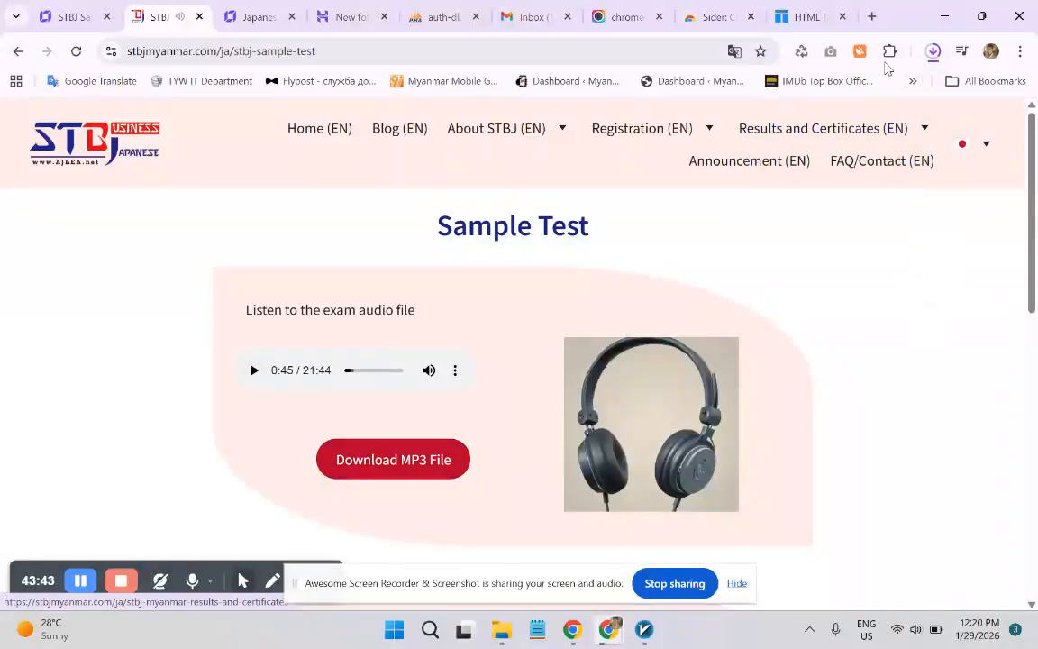
click(933, 50)
click(922, 87)
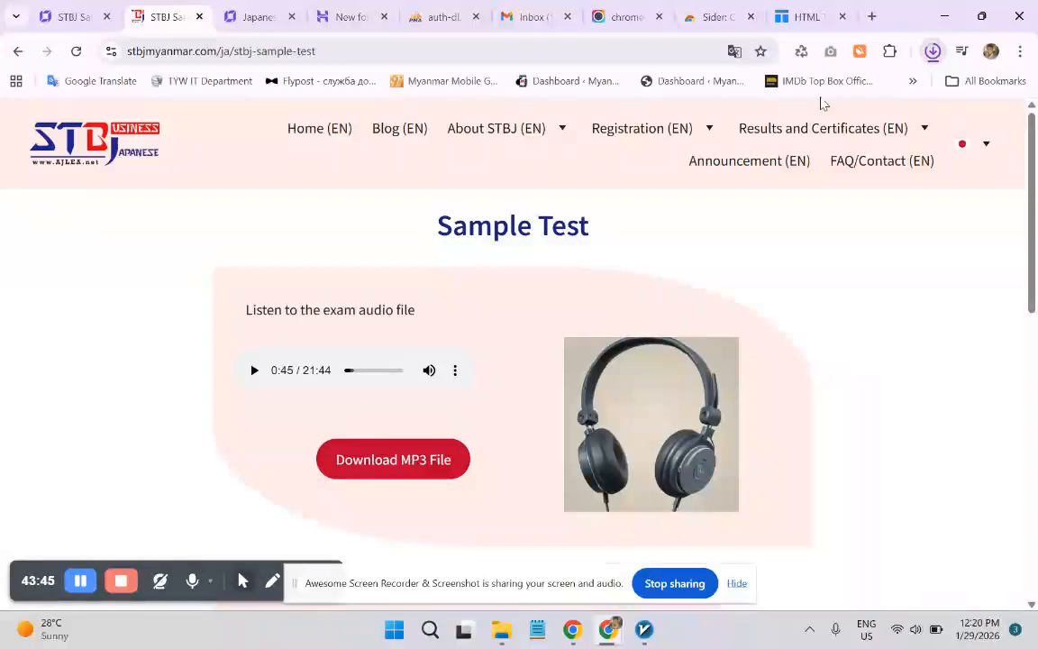
- Switch to the website builder and inspect the audio player's embed code, focusing on the domain in its MP3 source URL, then close the code
click(79, 11)
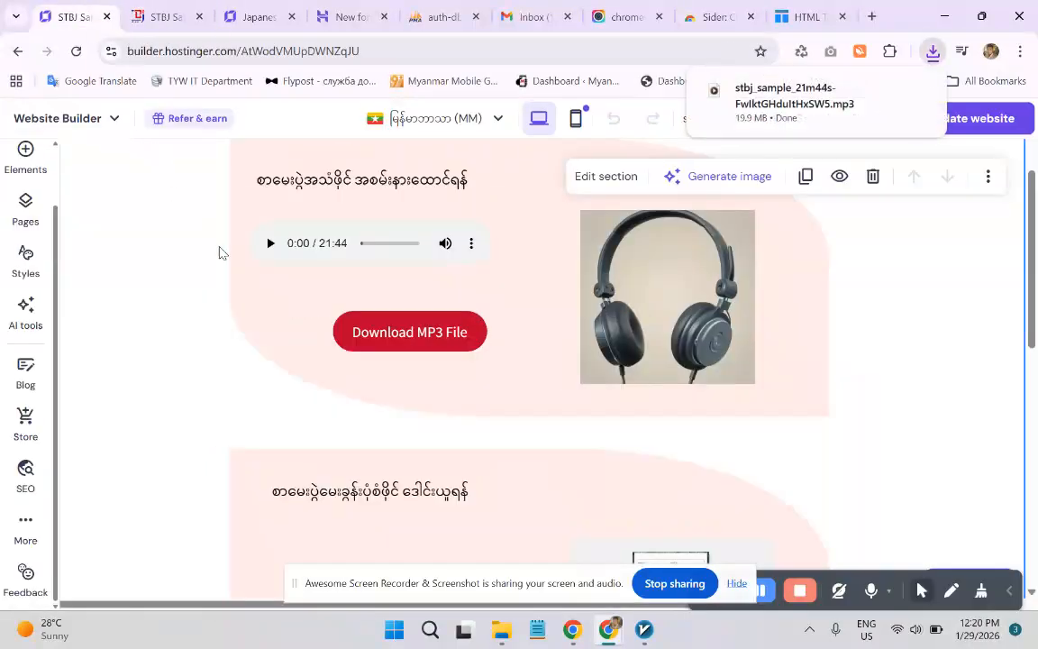
click(383, 332)
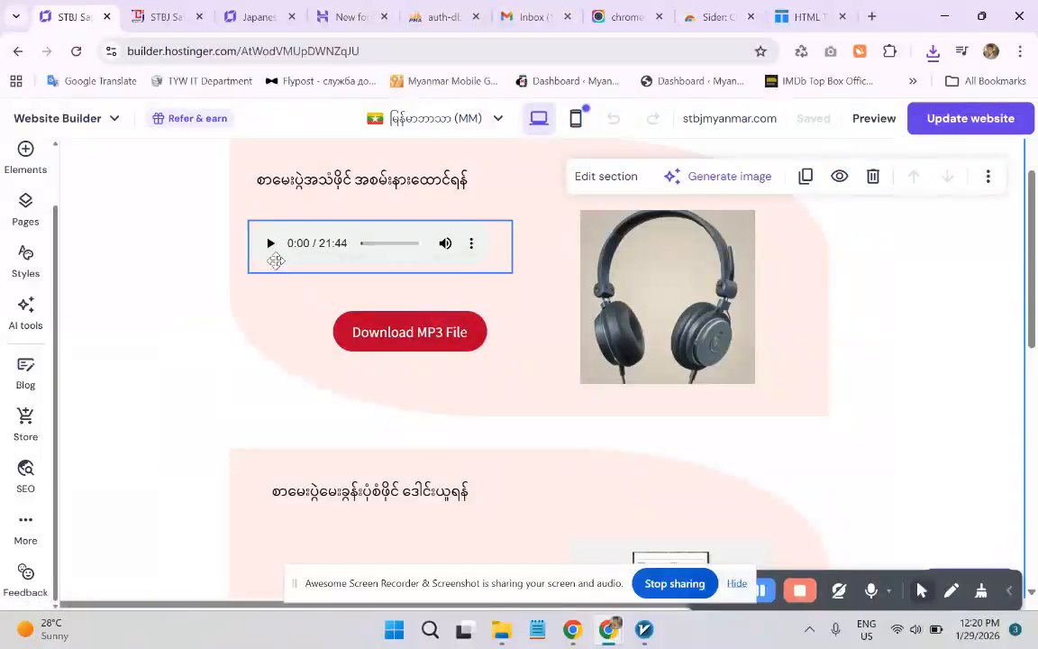
click(281, 249)
click(281, 191)
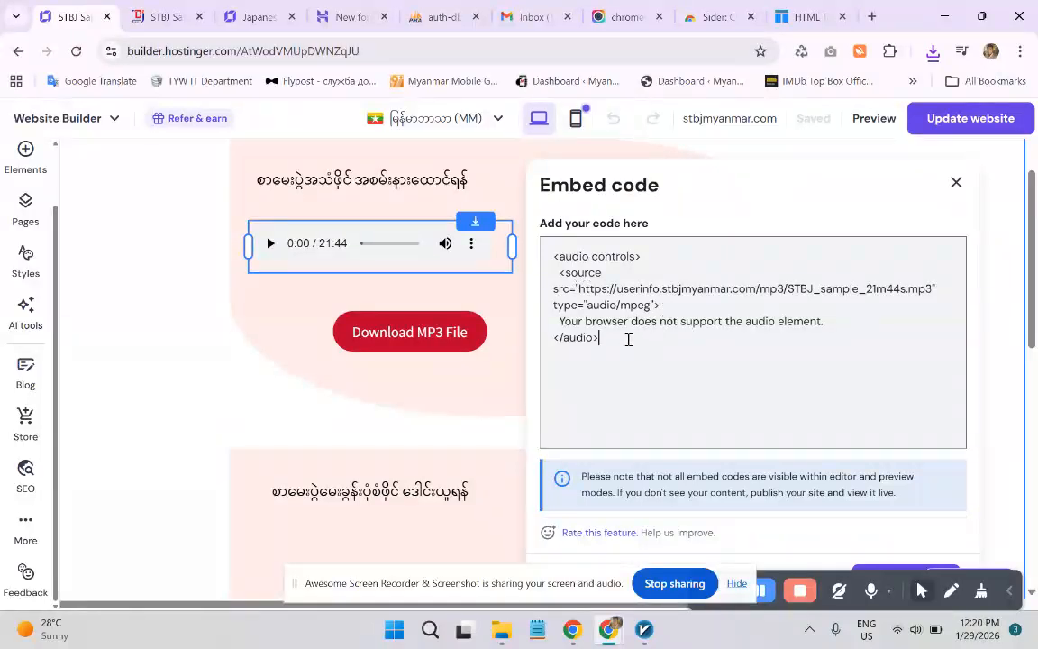
scroll(625, 334, up, 1)
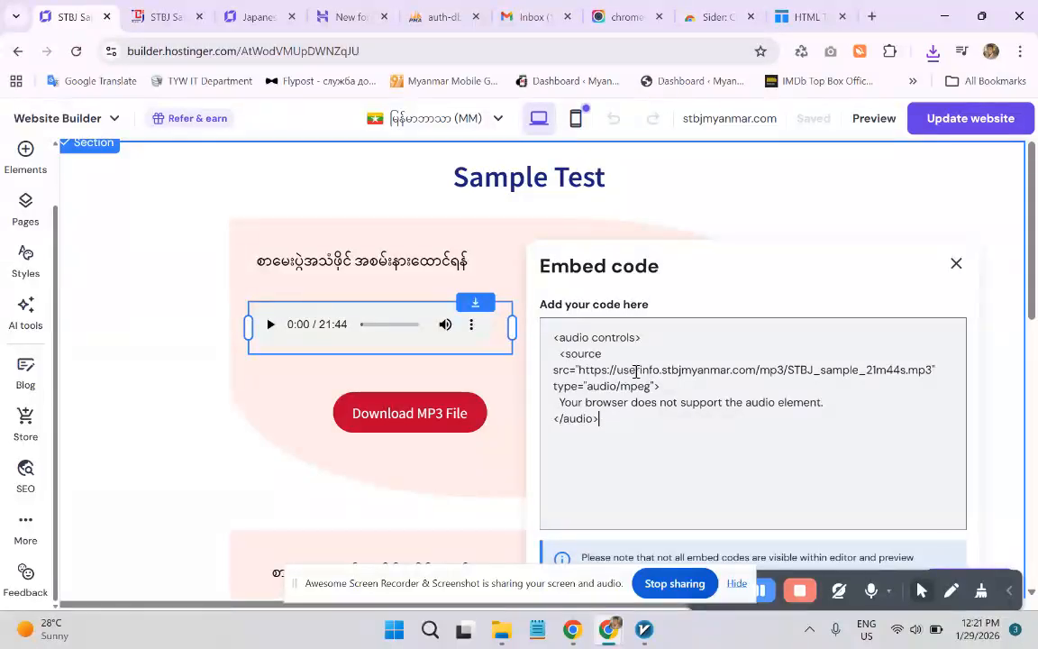
drag(623, 371, 729, 370)
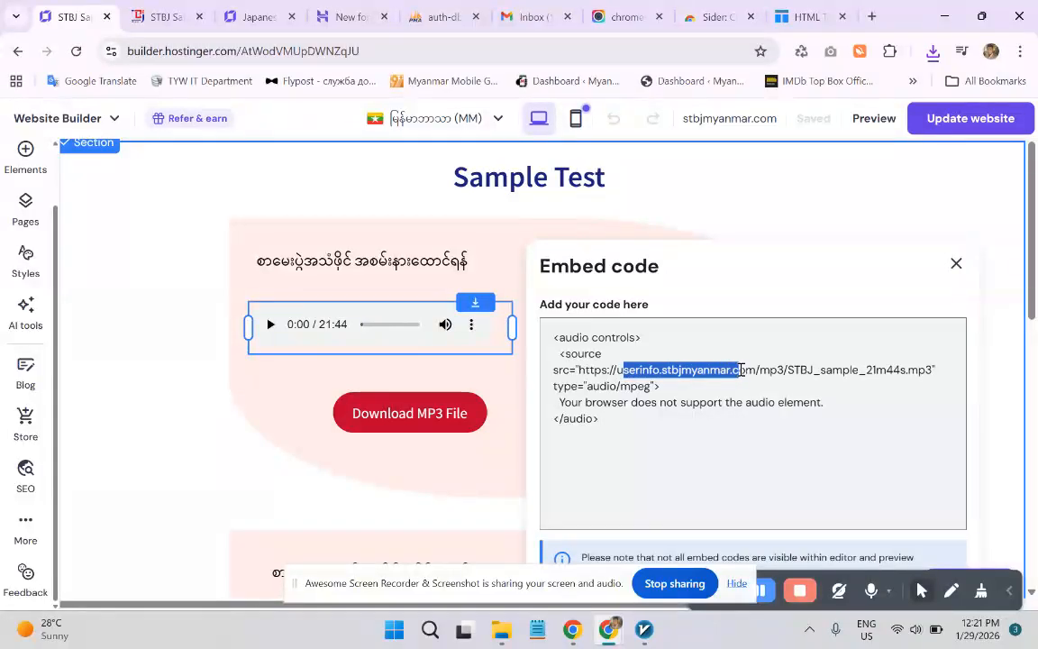
click(162, 359)
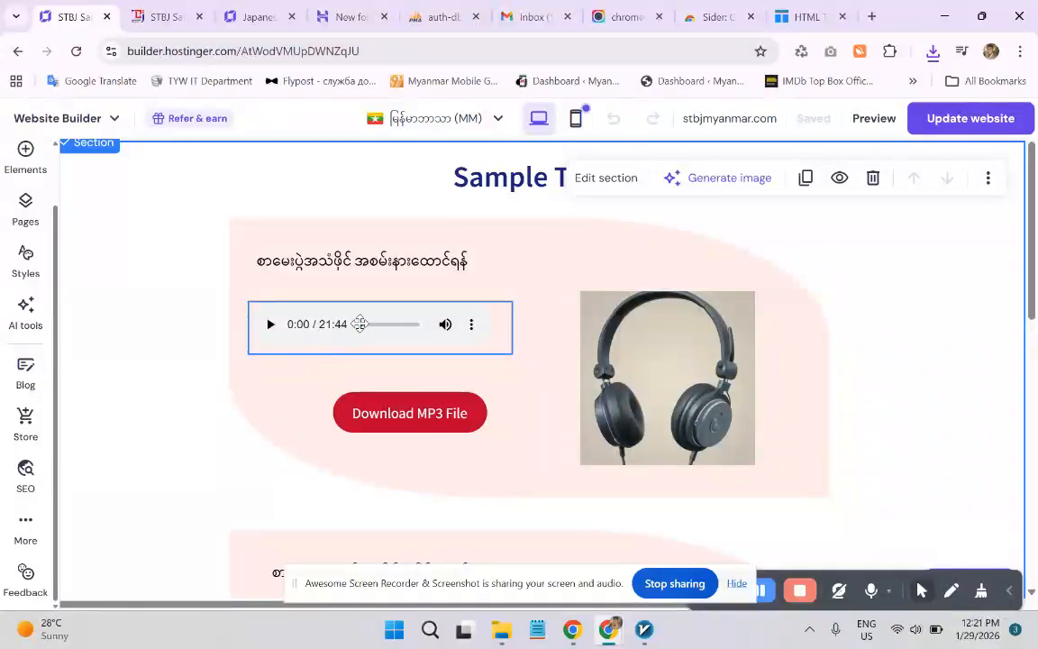
click(293, 306)
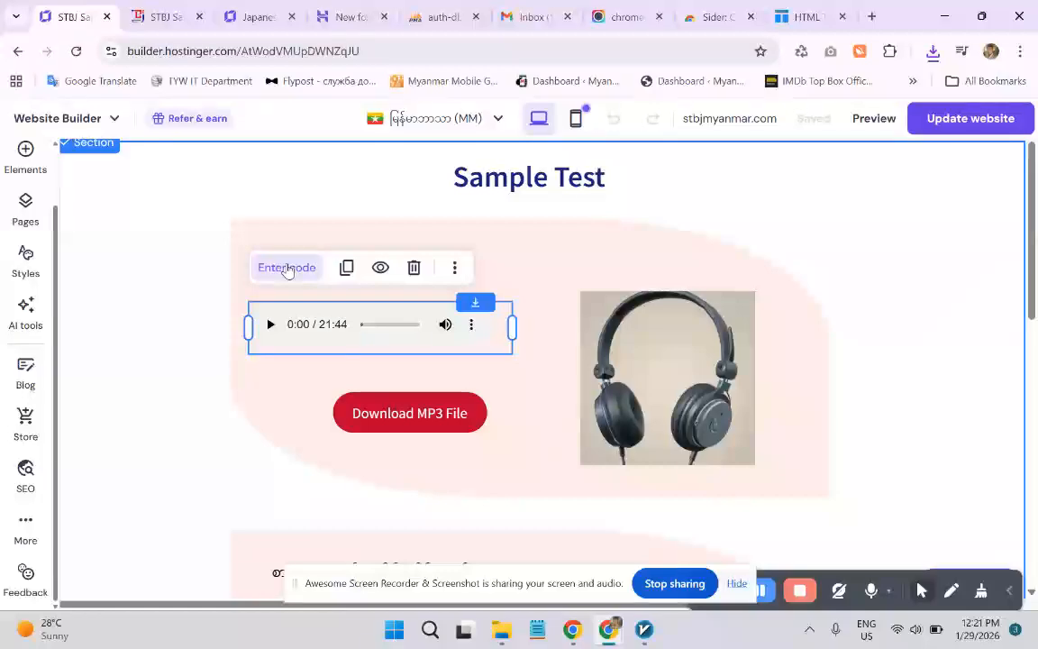
click(283, 267)
scroll(648, 376, down, 1)
scroll(650, 369, up, 1)
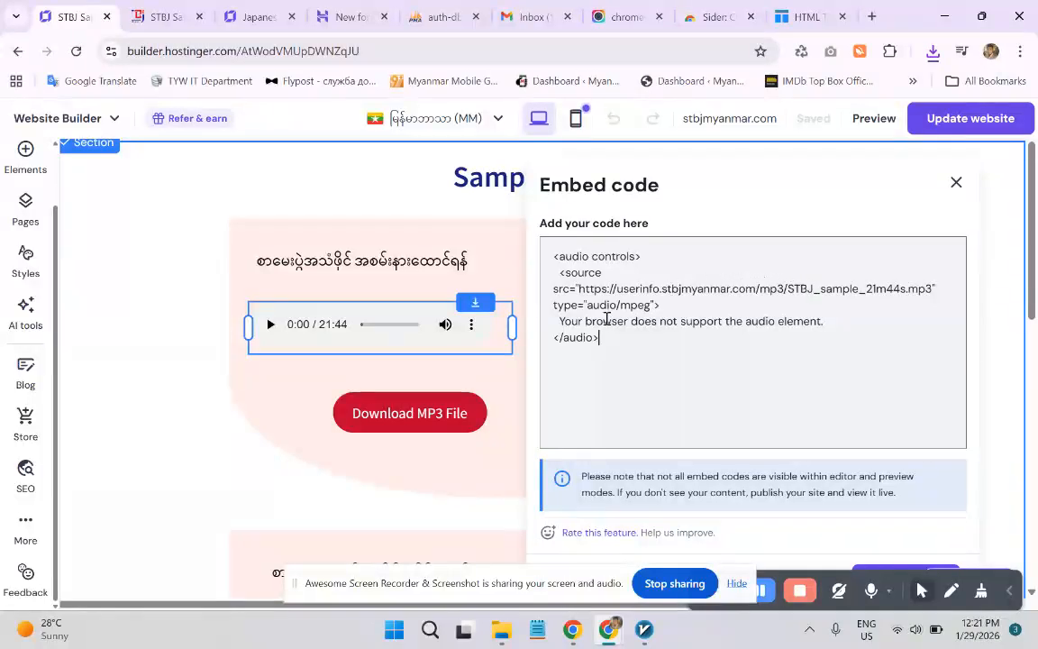
click(161, 277)
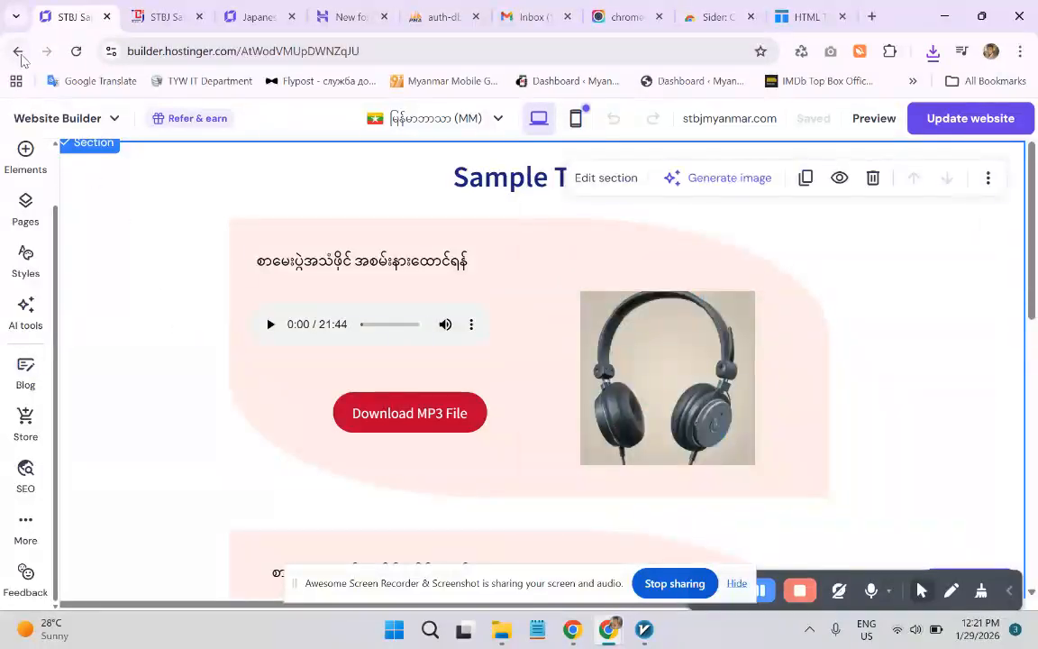
- Leave the builder for the Hostinger dashboard and open the dashboard of userinfo.stbjmyanmar.com
scroll(40, 266, up, 1)
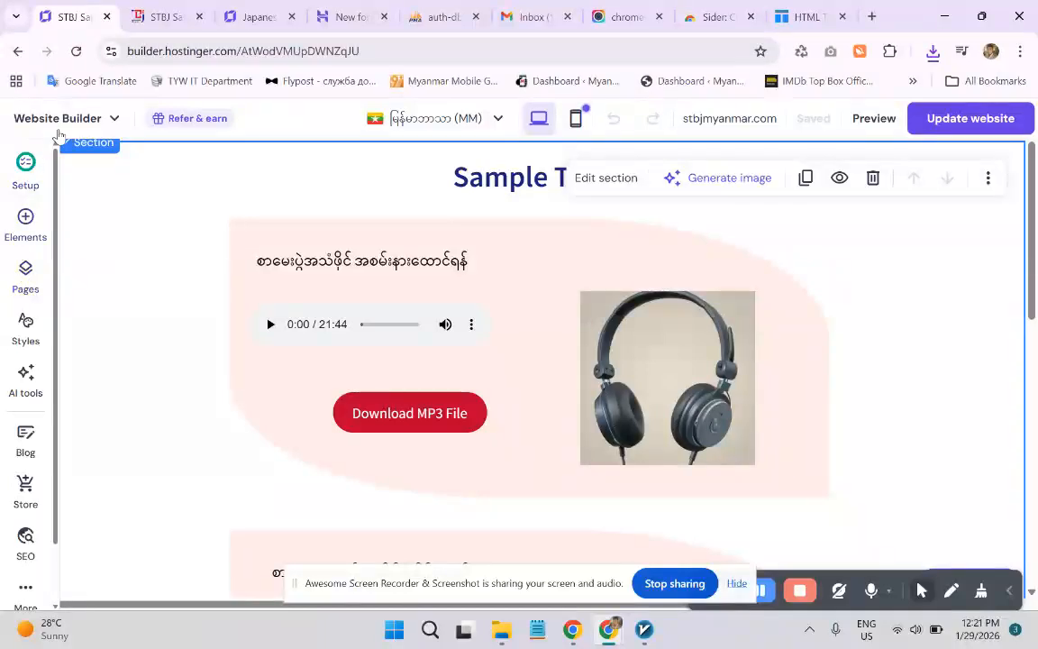
click(63, 118)
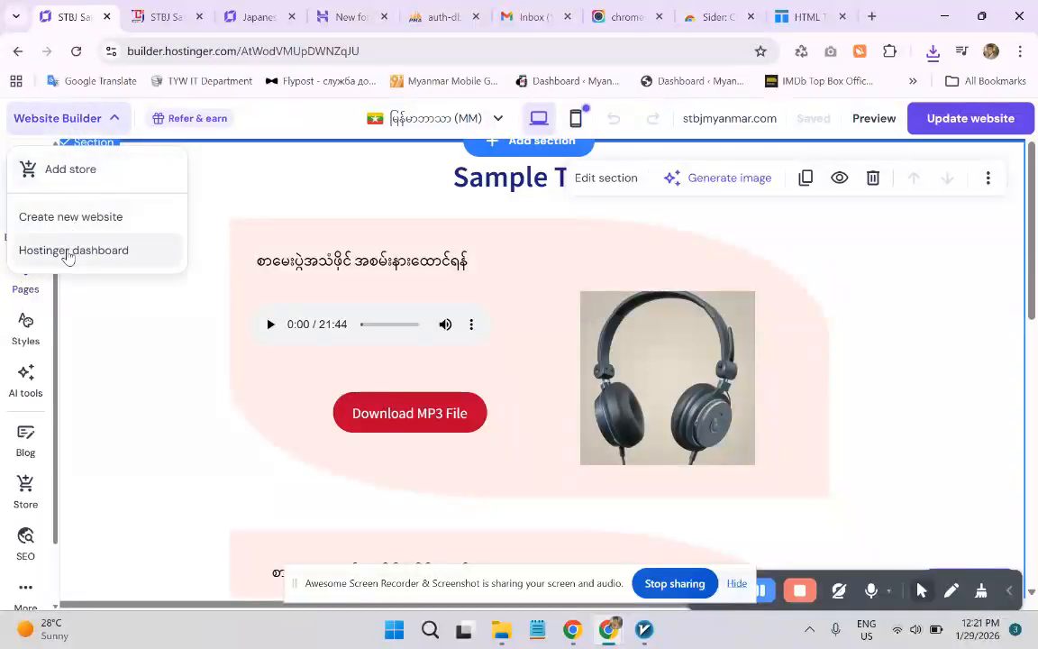
click(68, 252)
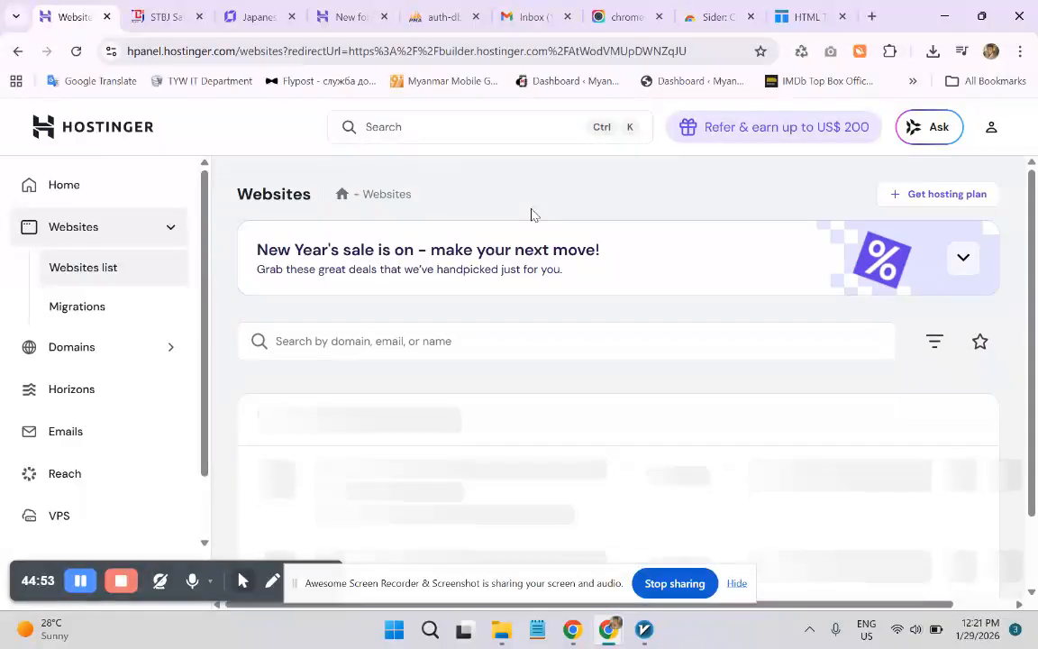
scroll(512, 338, down, 1)
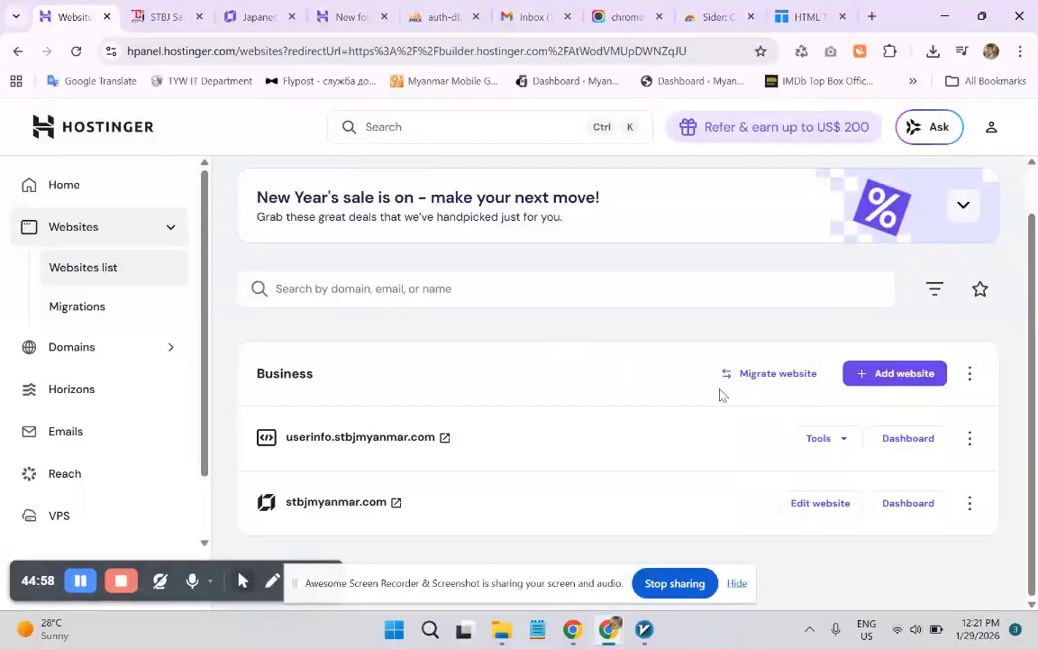
click(917, 448)
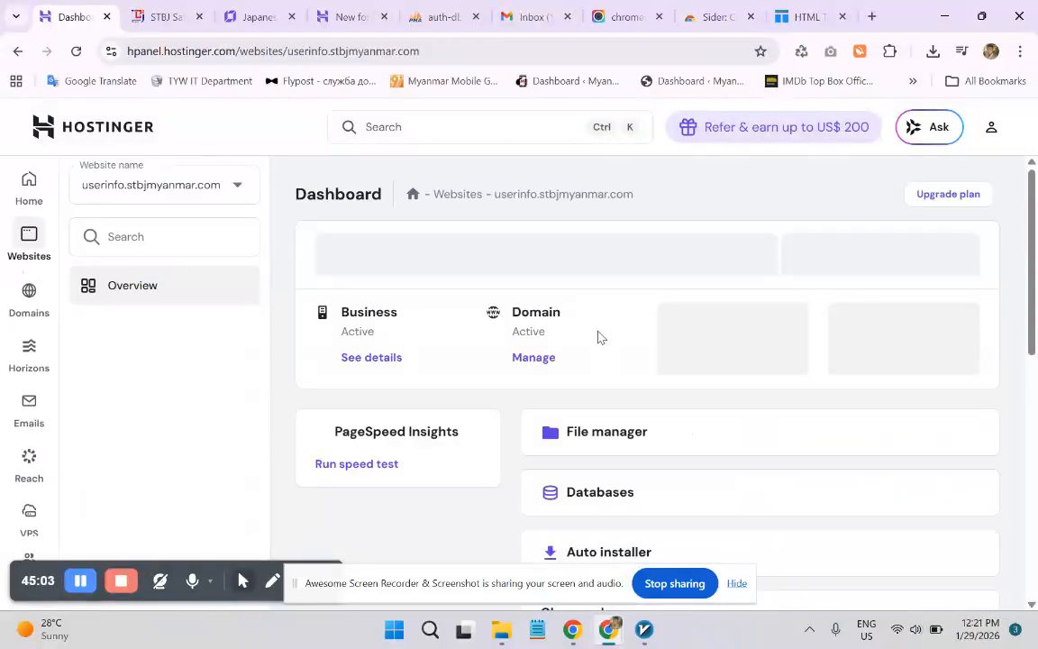
- Open the userinfo.stbjmyanmar.com file manager and browse to the mp3 folder inside public_html
scroll(597, 336, down, 3)
scroll(573, 334, down, 3)
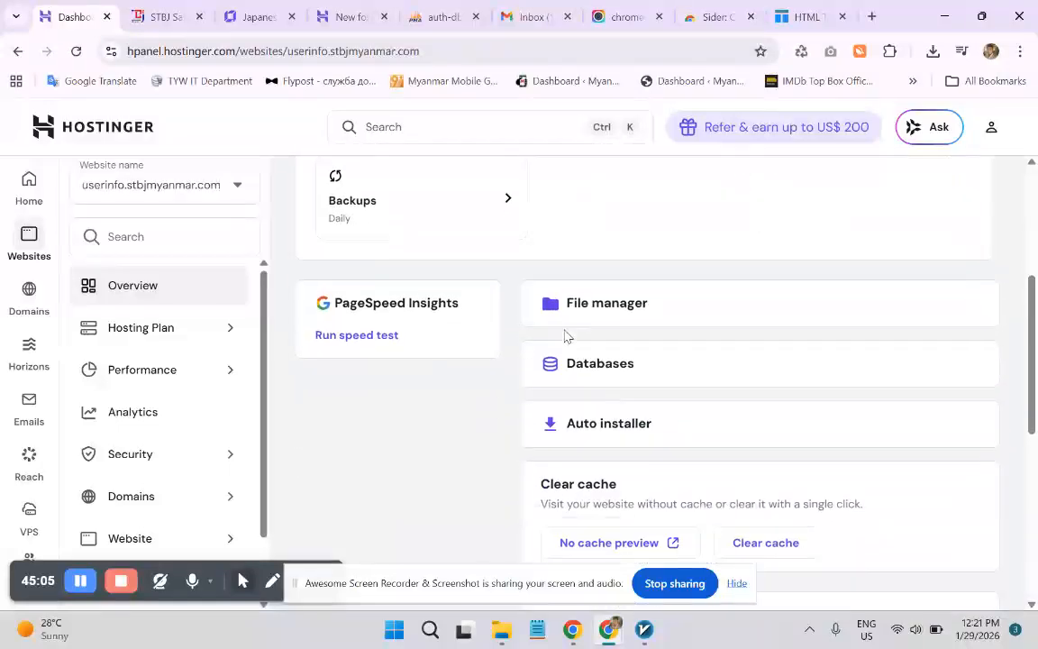
click(584, 285)
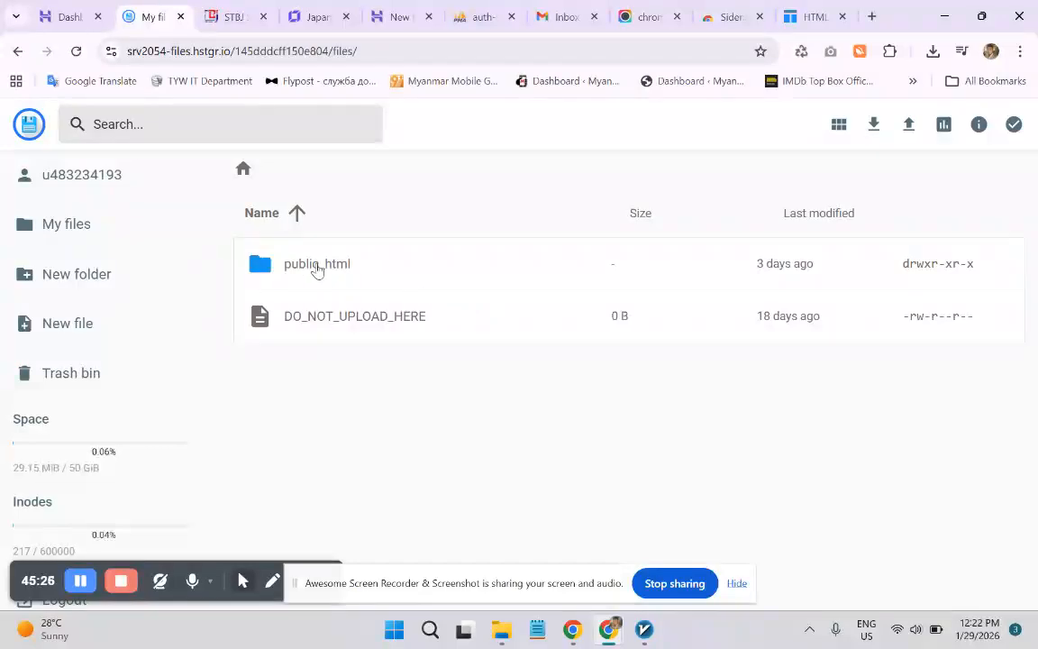
double_click(316, 269)
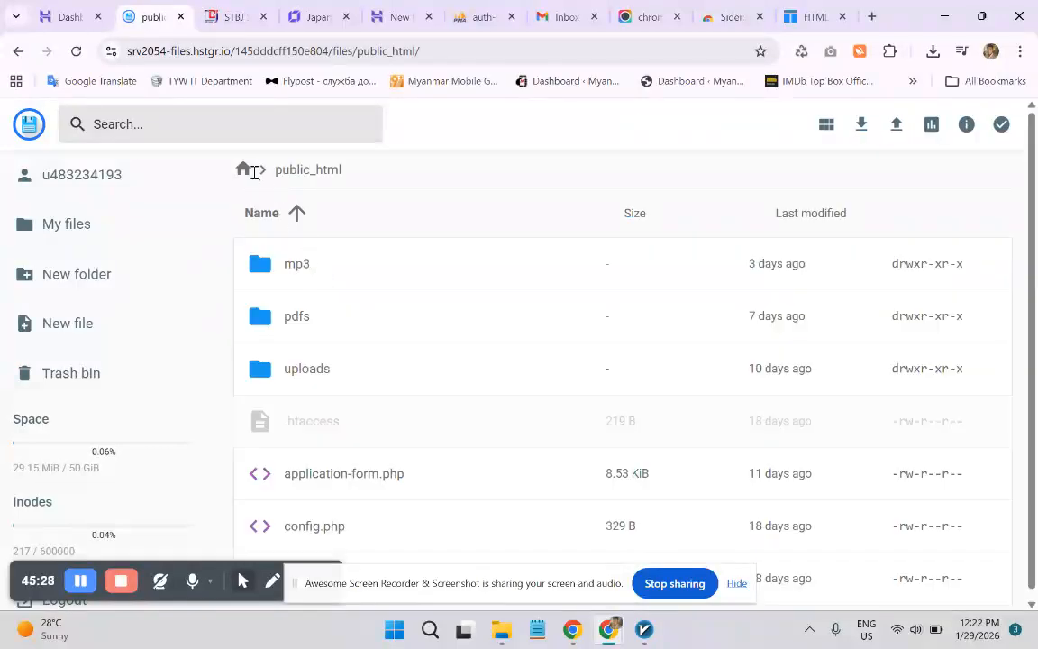
click(241, 174)
click(324, 270)
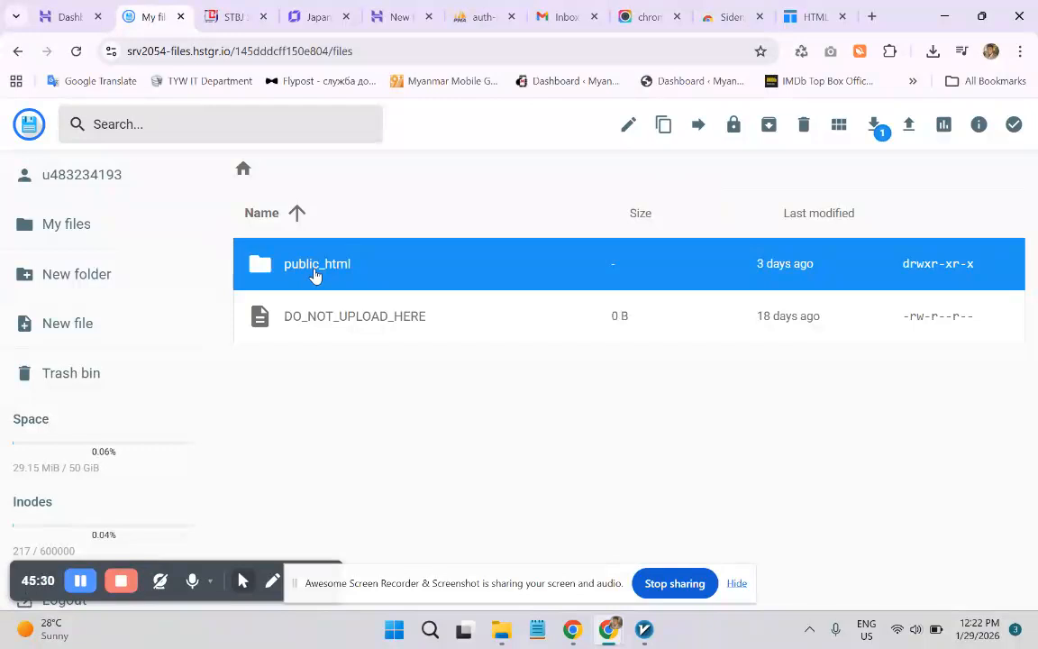
double_click(314, 275)
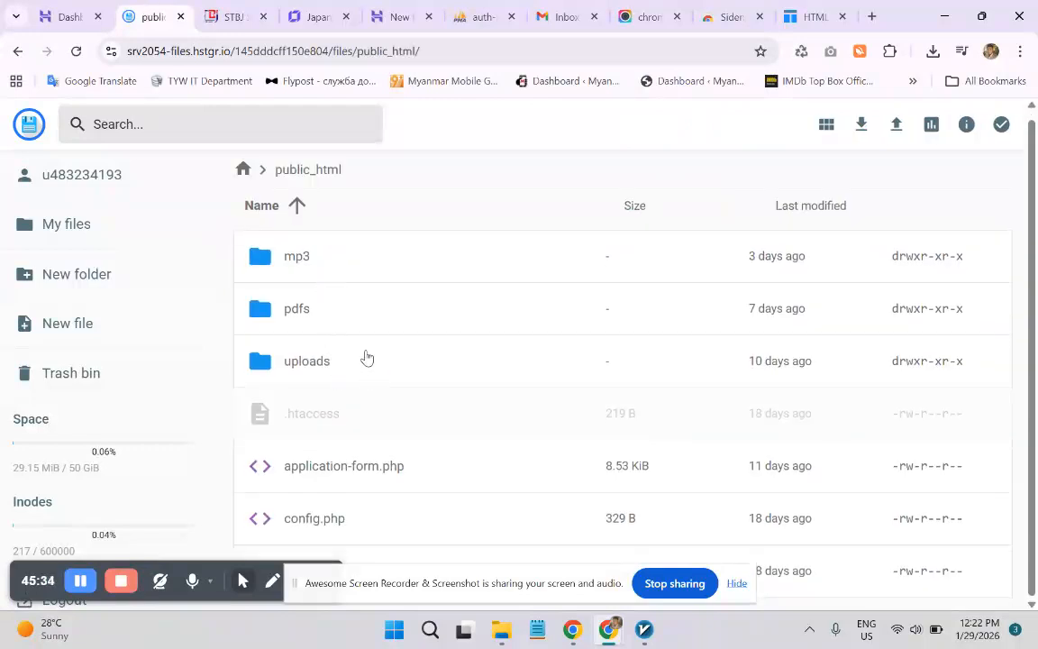
double_click(294, 262)
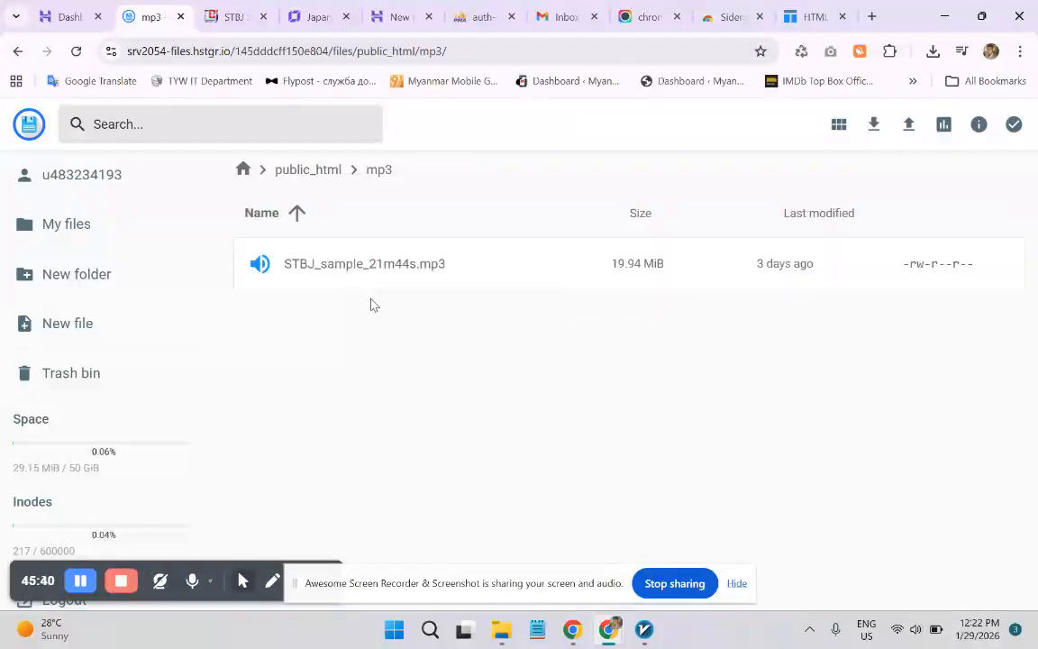
- Reopen public_html from the file manager's root folder, then switch back to the live Sample Test page
click(297, 212)
click(243, 170)
click(318, 253)
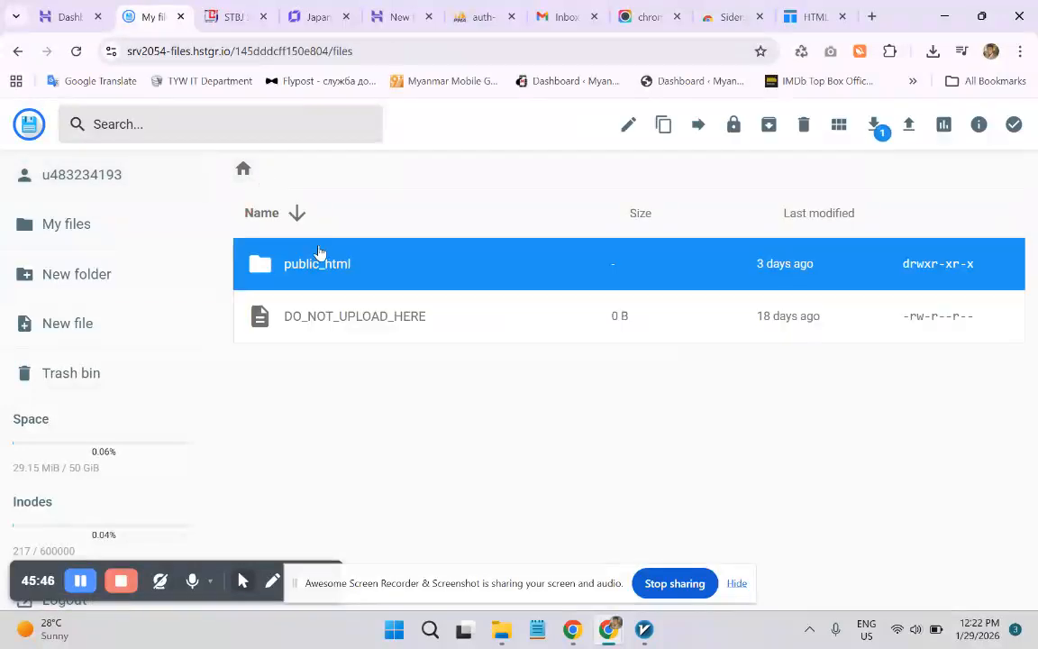
double_click(313, 264)
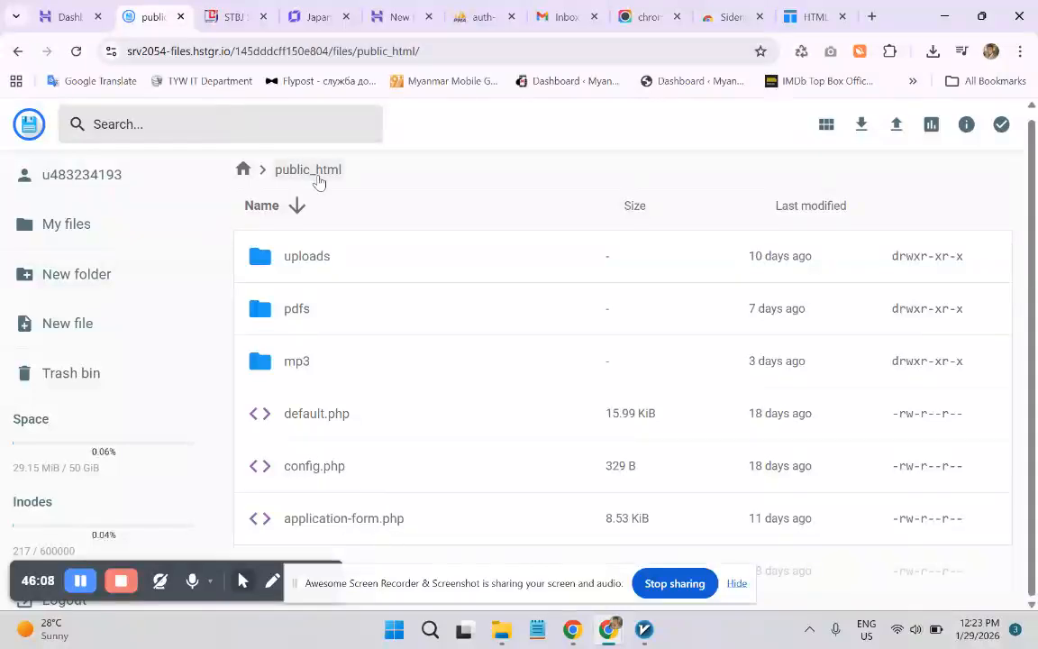
click(213, 7)
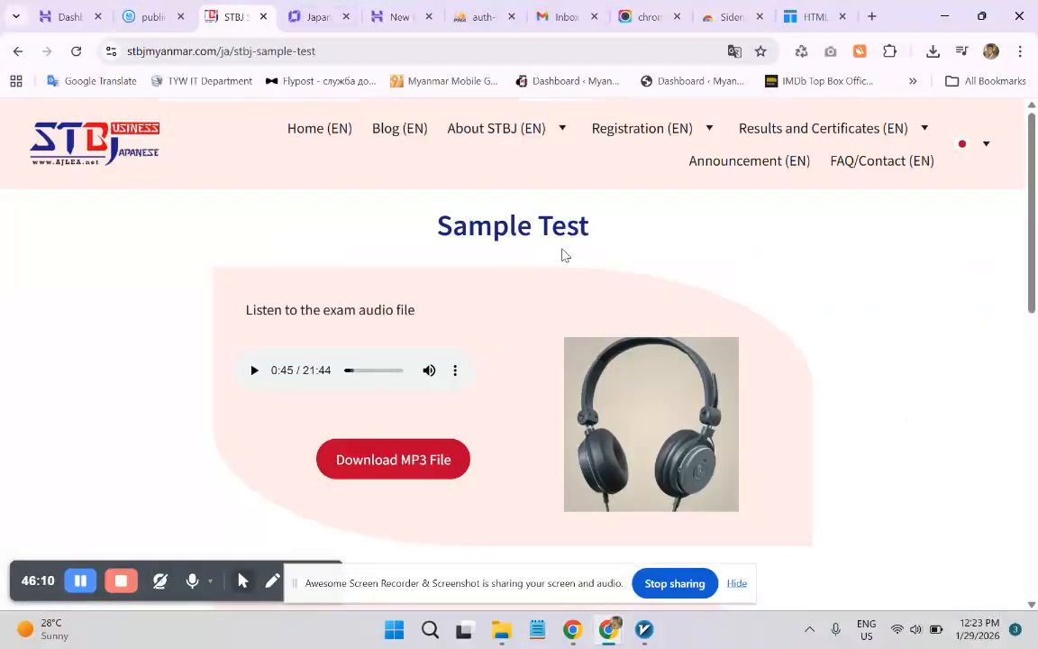
- Open the Registration page of the Japanese site version and review the 2026 exam schedule table
mouse_move(651, 131)
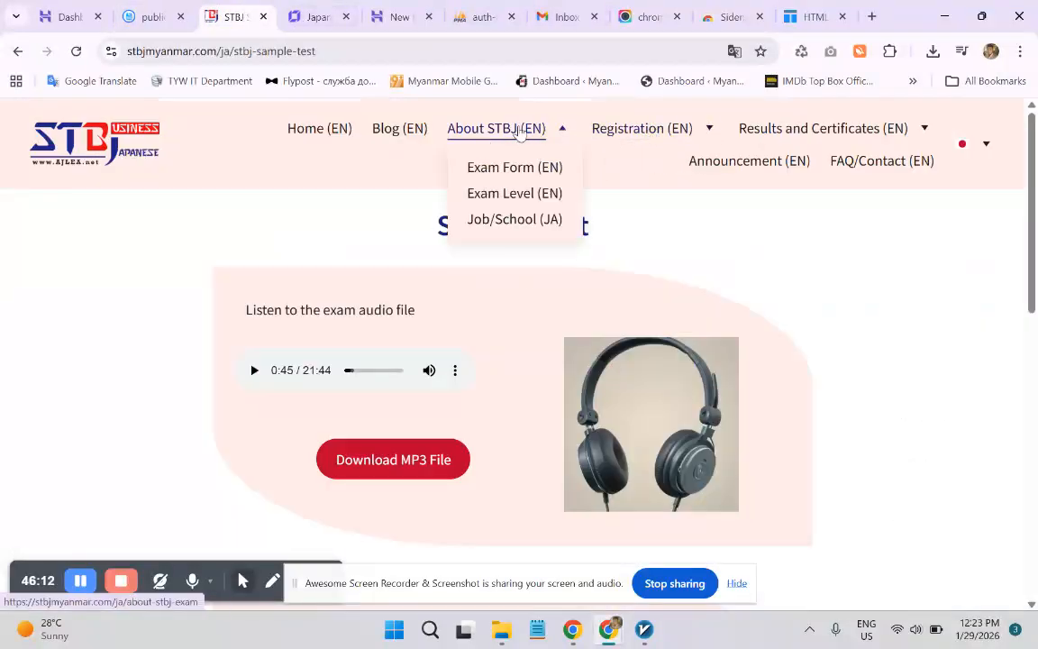
mouse_move(804, 135)
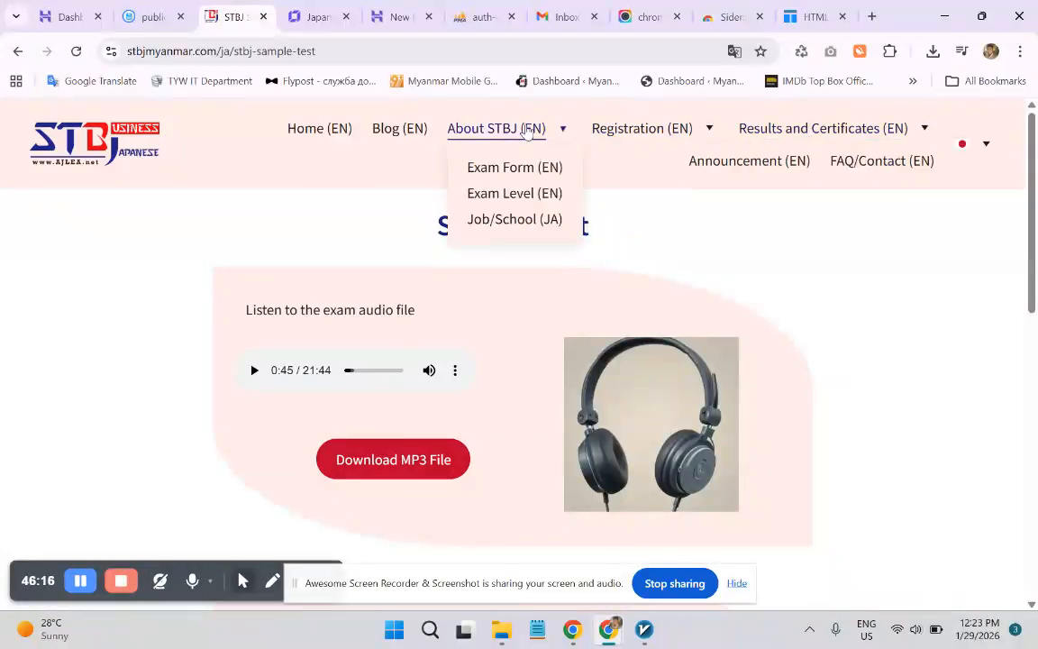
click(606, 137)
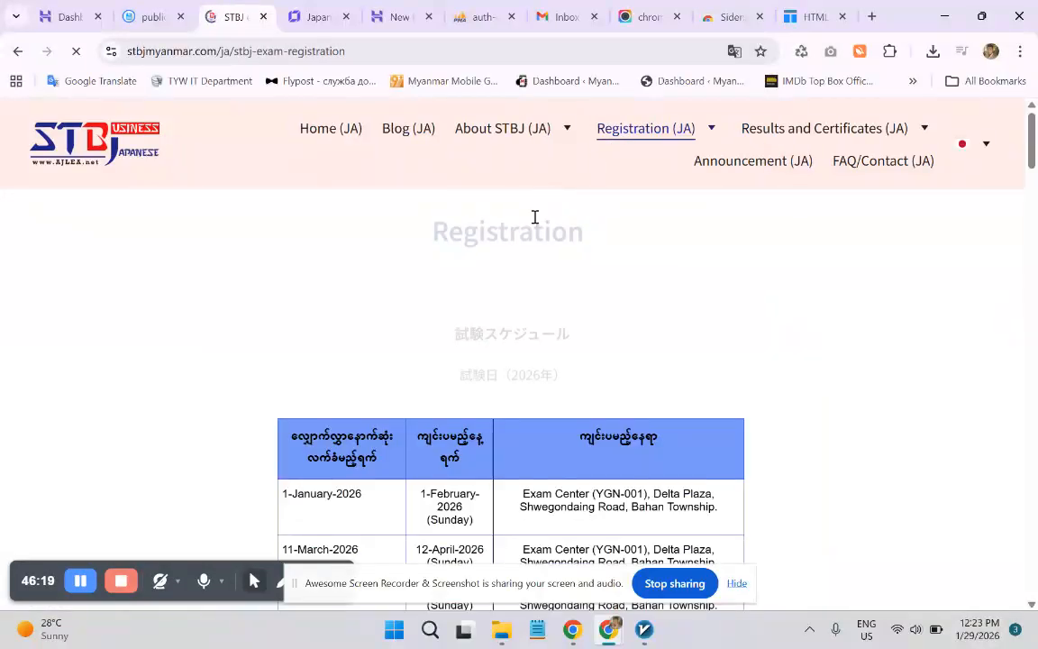
scroll(411, 305, down, 1)
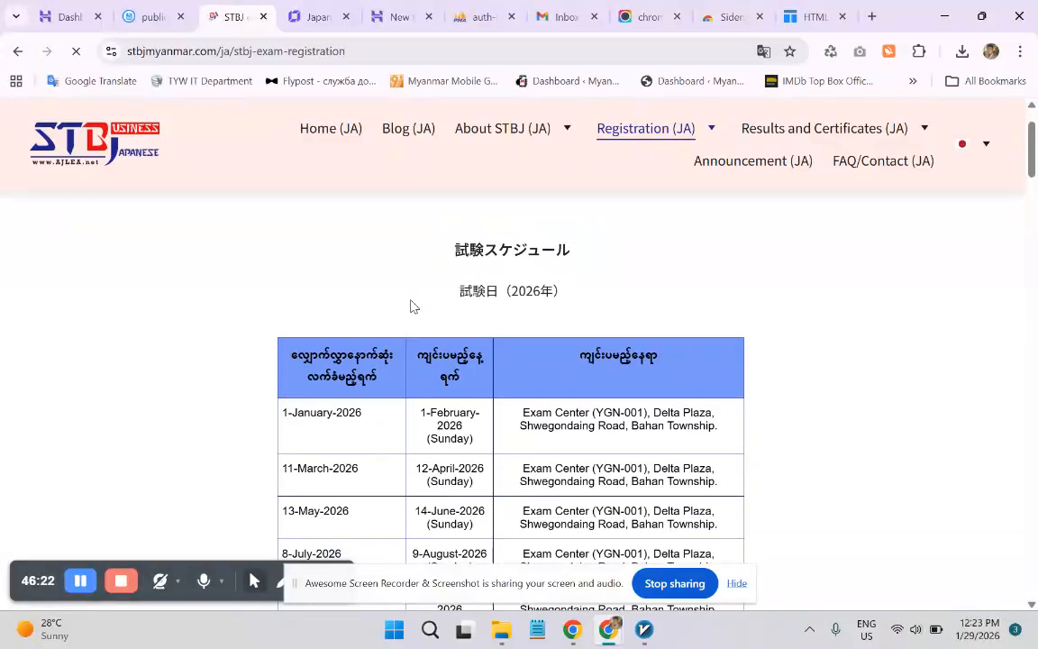
scroll(411, 305, down, 1)
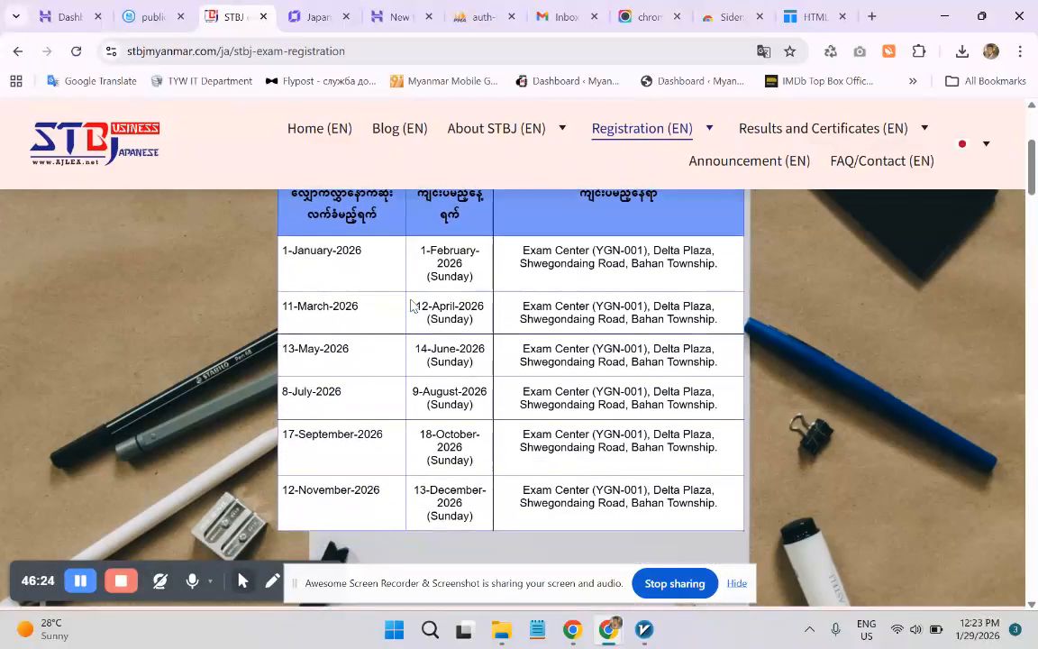
scroll(411, 305, up, 3)
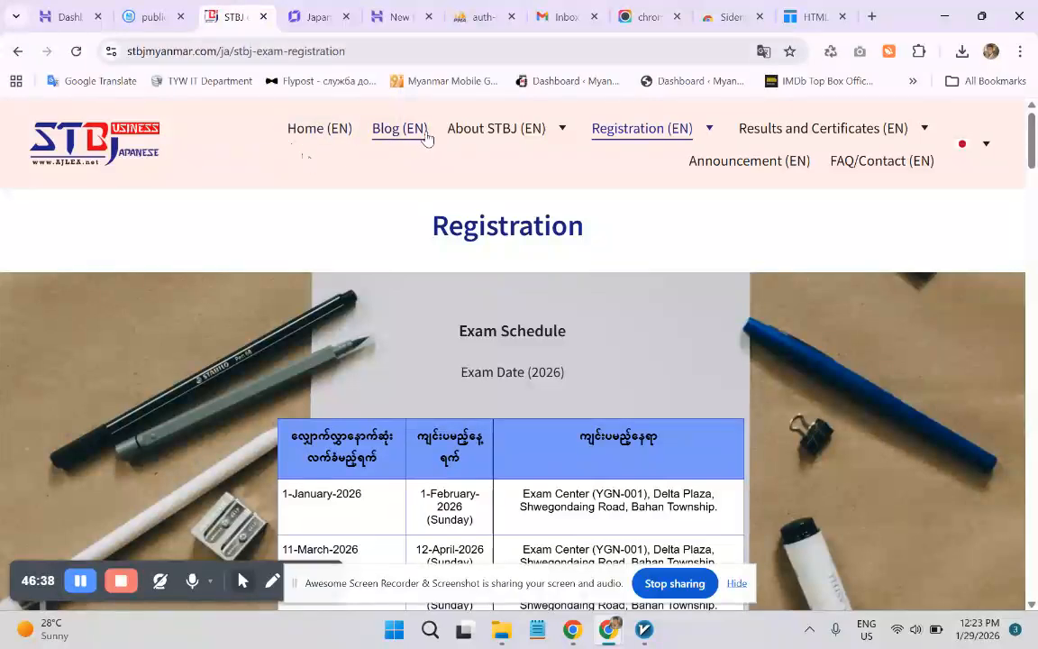
- Switch the website language to Myanmar and open the Registration page in that version
mouse_move(484, 143)
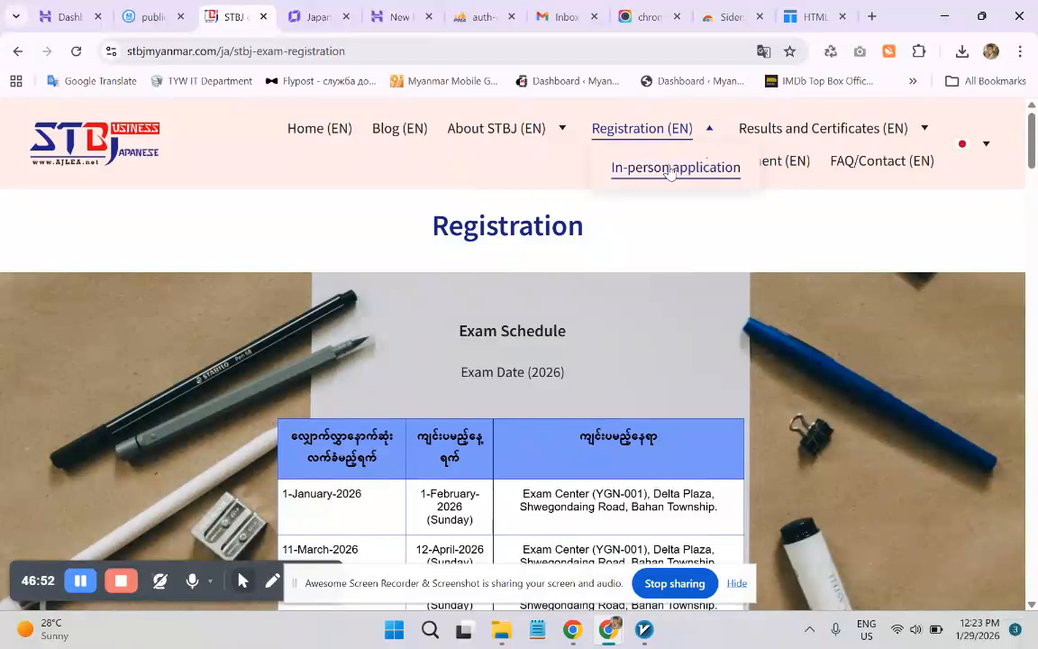
mouse_move(551, 137)
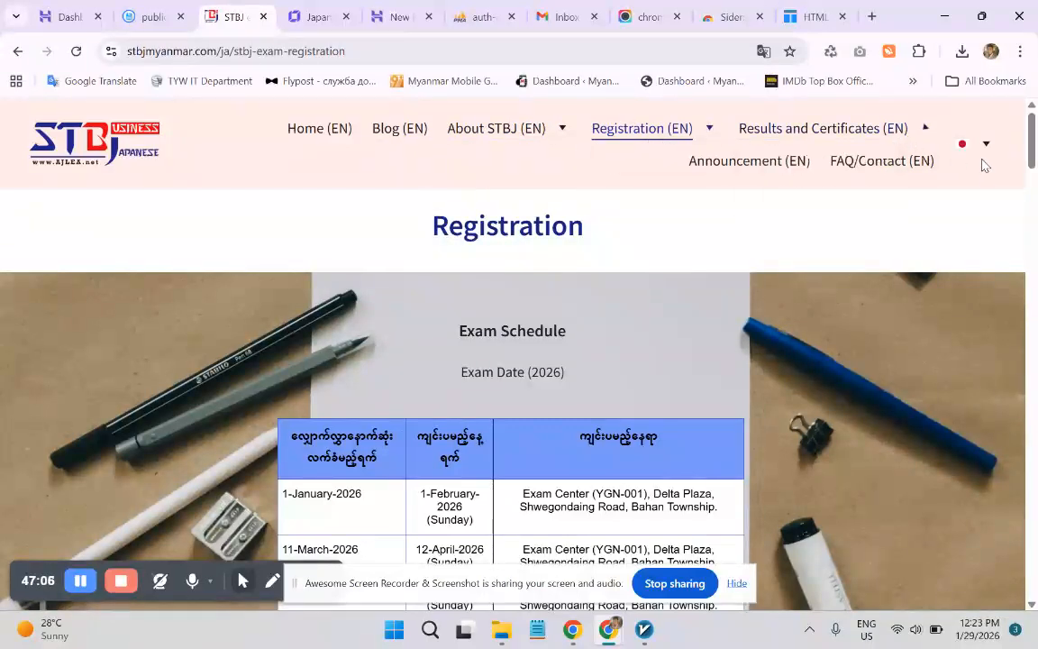
mouse_move(986, 152)
click(883, 234)
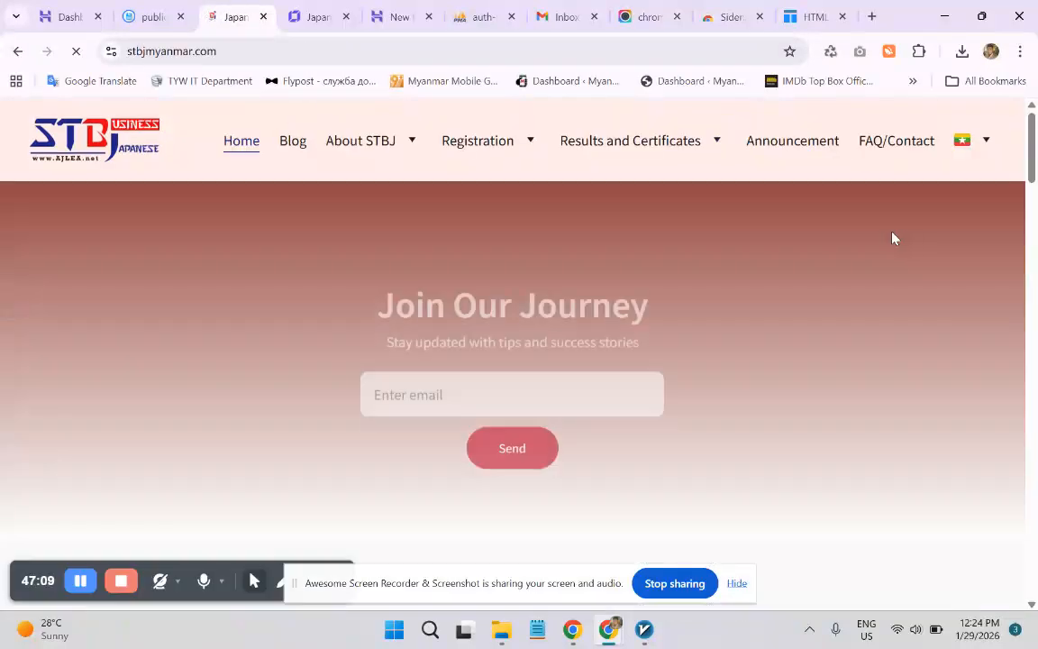
click(493, 153)
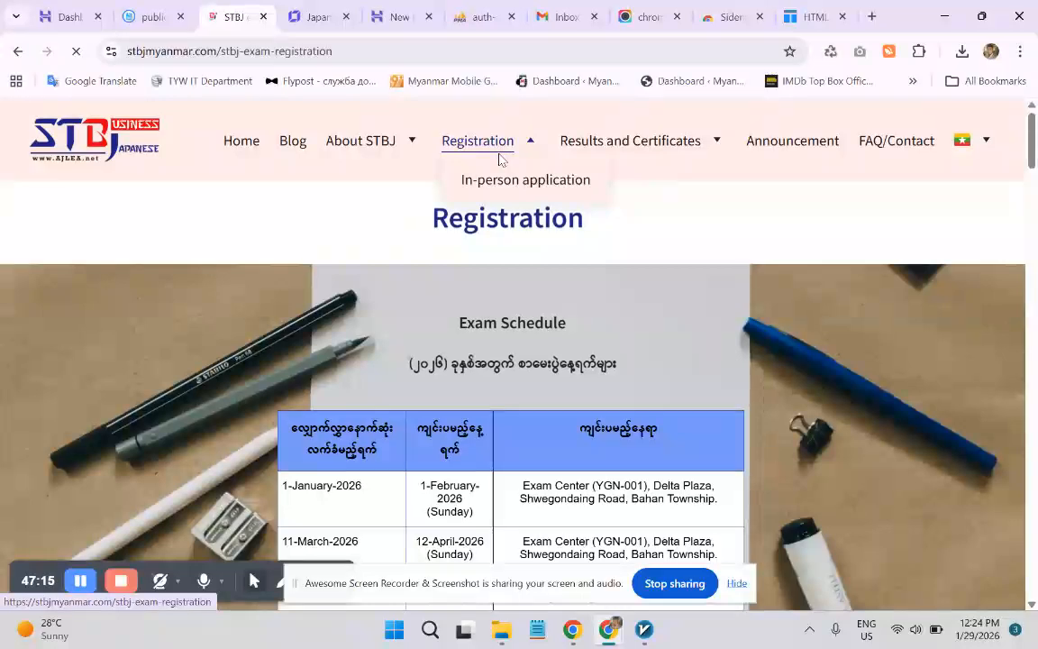
- Return to the Myanmar-language home page through the language selector and open the In-person application page
mouse_move(1011, 144)
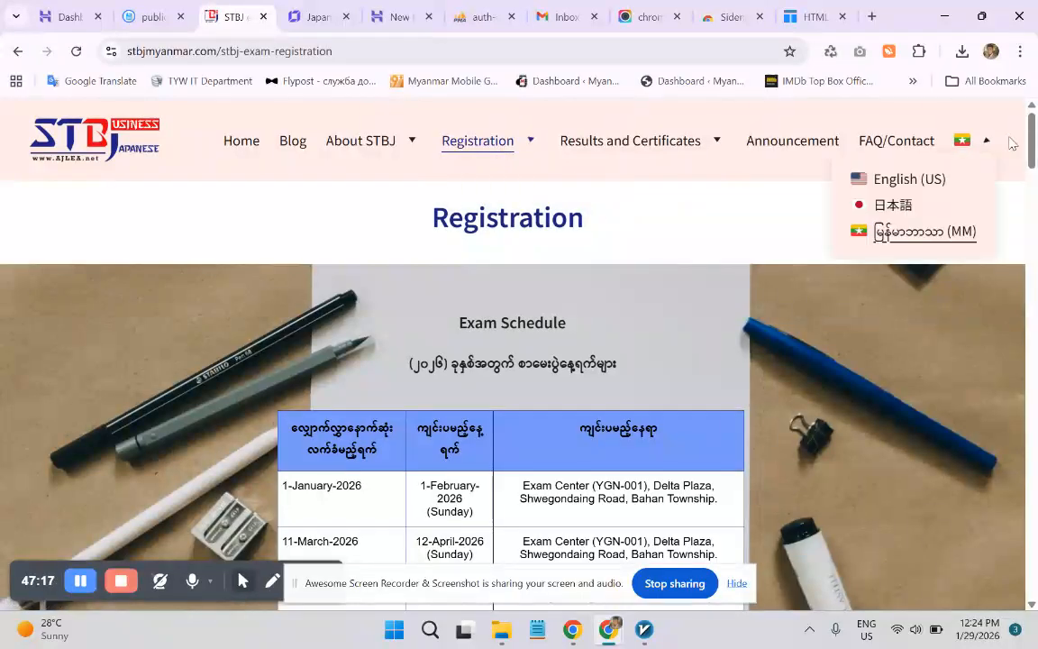
click(951, 180)
mouse_move(582, 155)
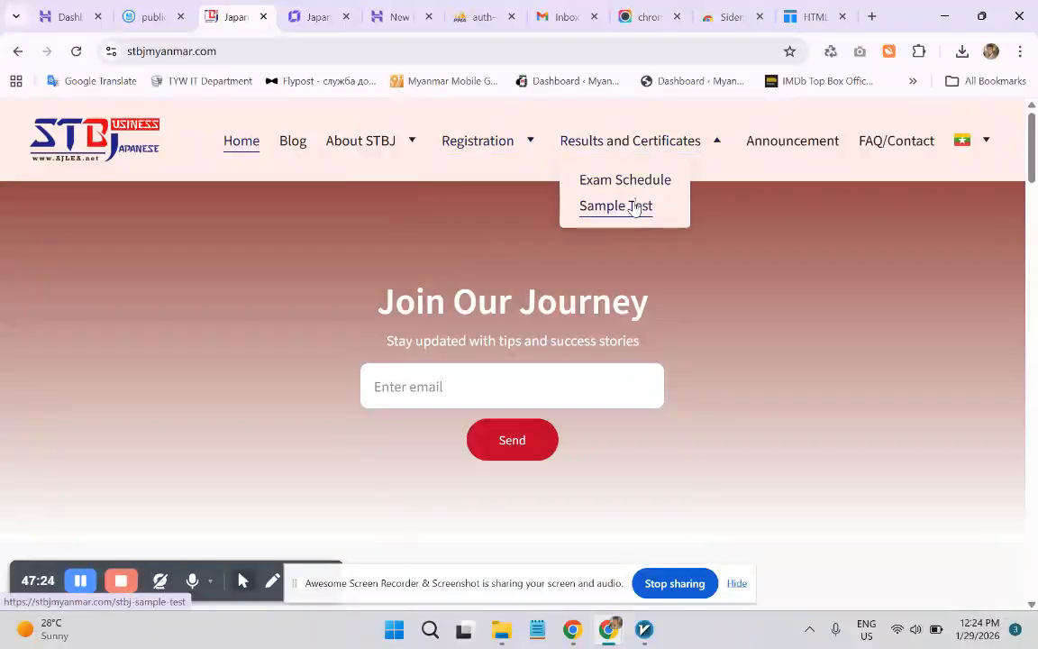
click(519, 180)
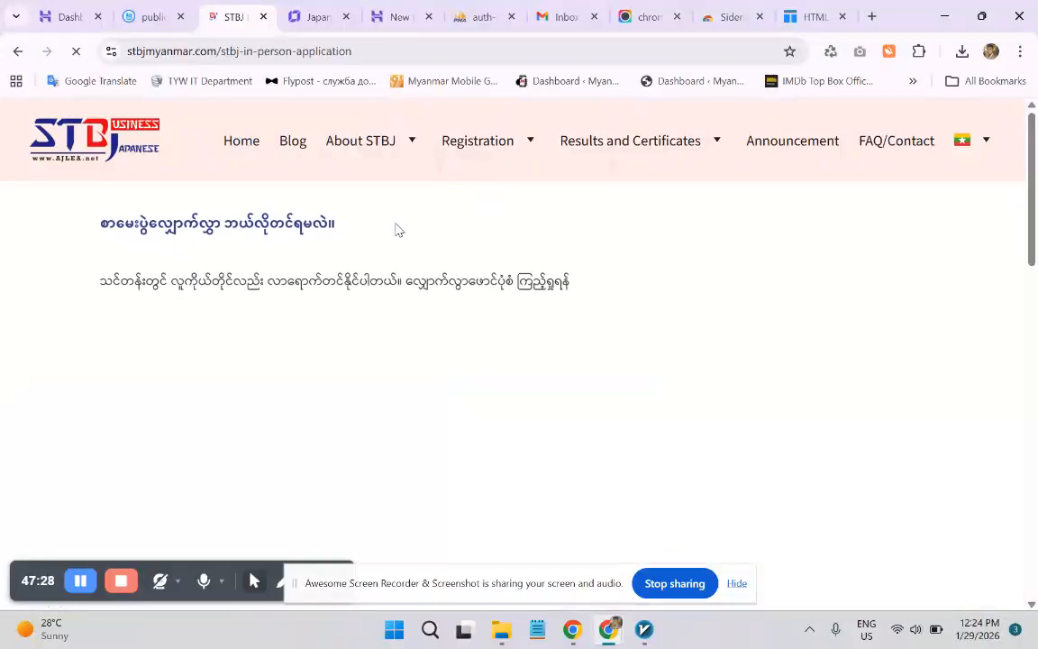
- Examine the in-person application page, from the heading and blank registration form to the two example form images
scroll(401, 244, down, 3)
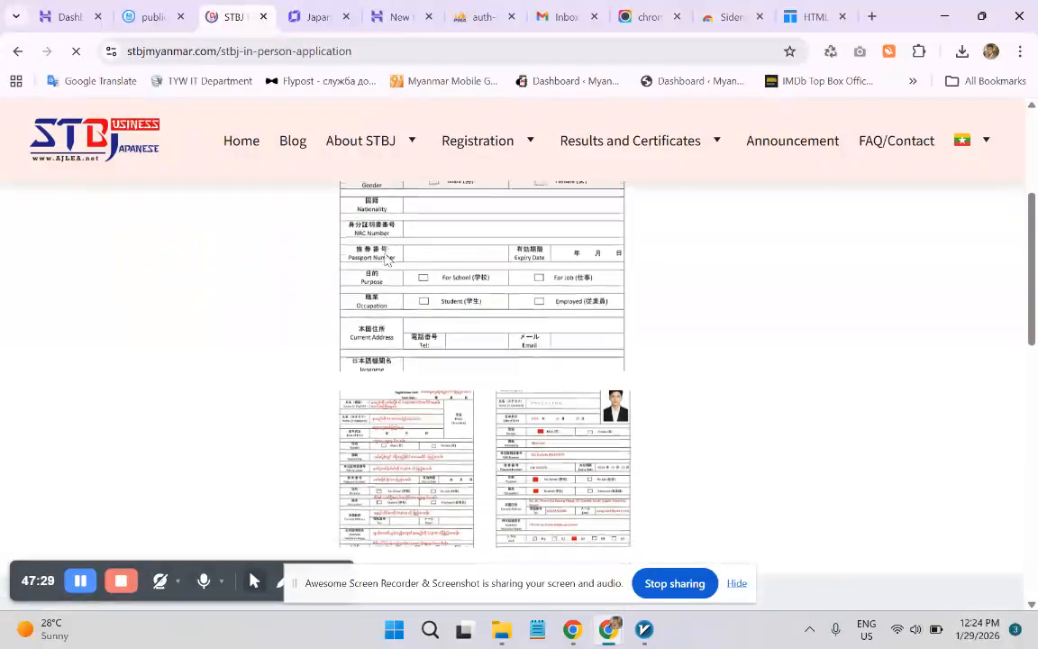
scroll(386, 258, down, 2)
scroll(351, 304, up, 3)
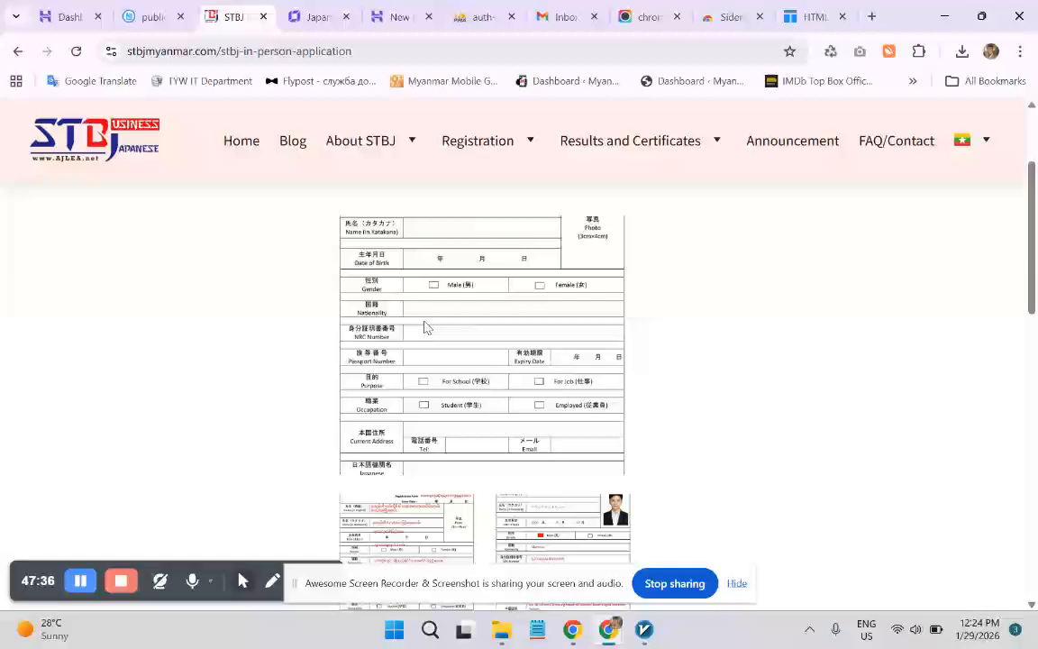
scroll(393, 304, down, 3)
scroll(505, 324, up, 2)
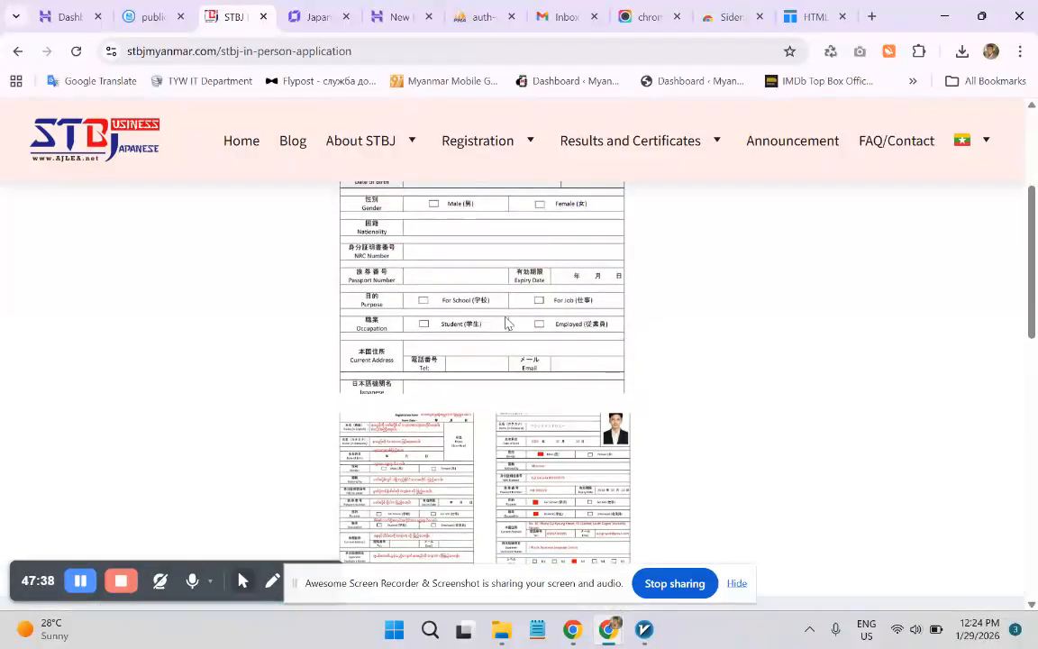
scroll(378, 333, down, 1)
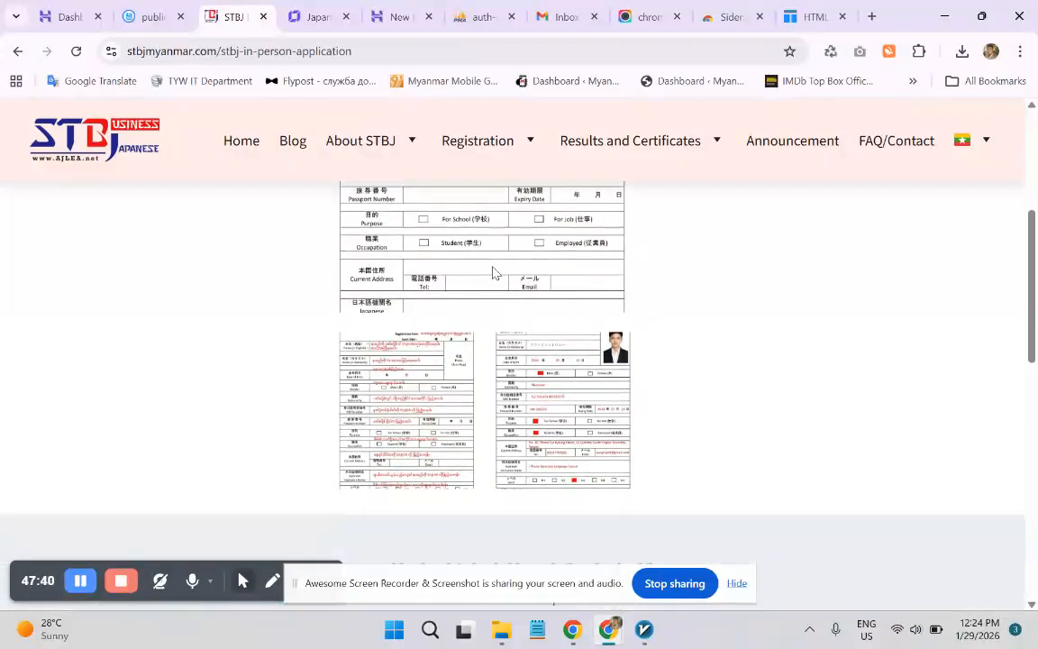
scroll(463, 336, up, 4)
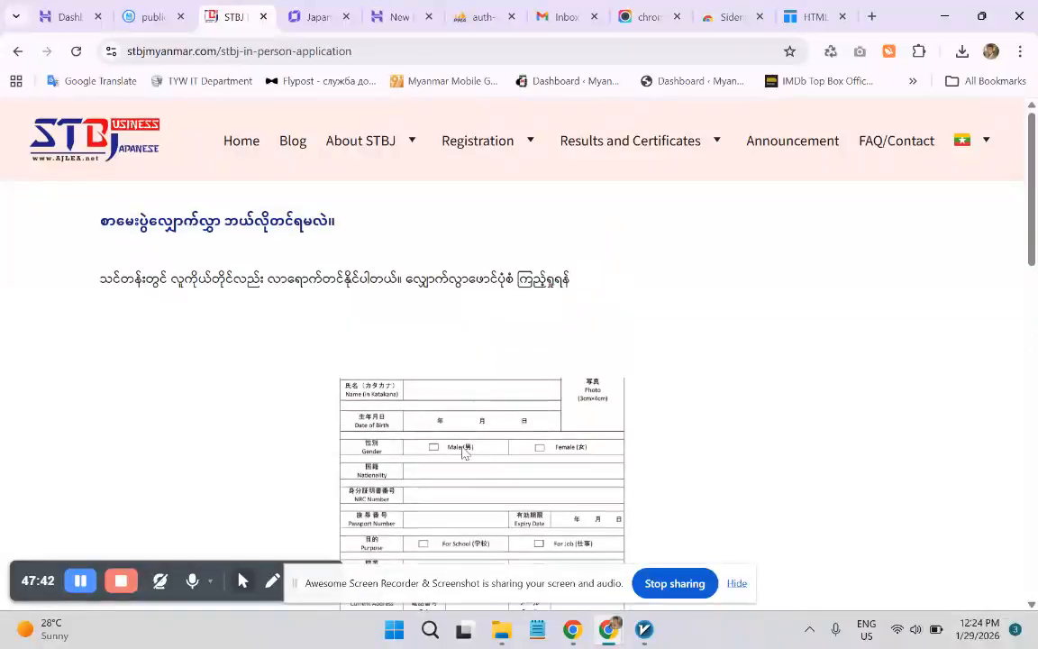
scroll(472, 462, down, 4)
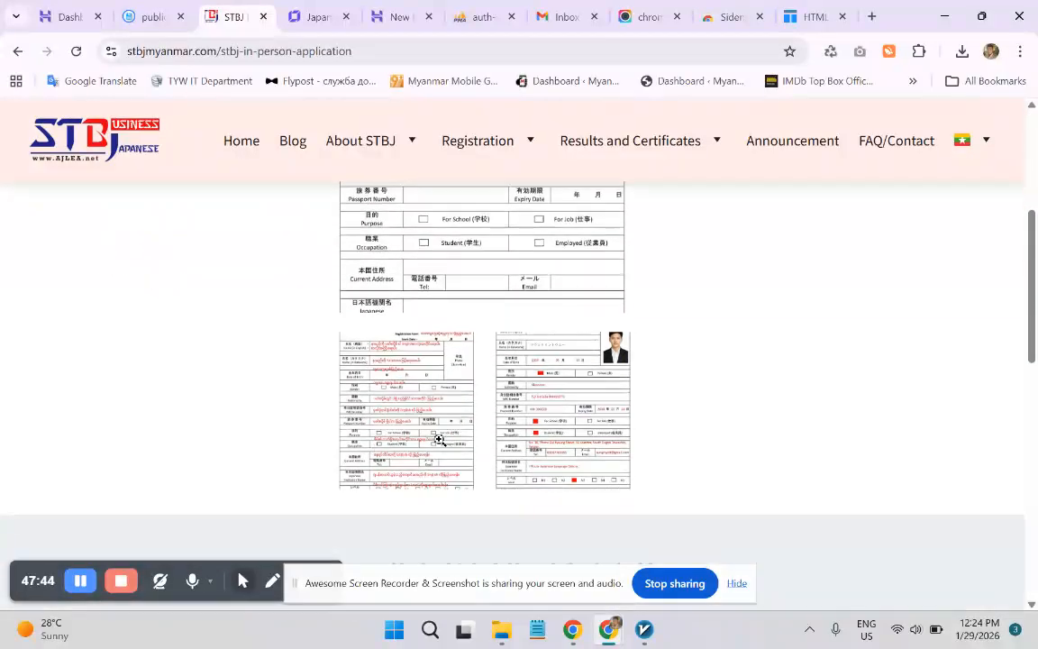
- View the form-filling guide and the completed sample form enlarged, then close the image viewer
click(445, 433)
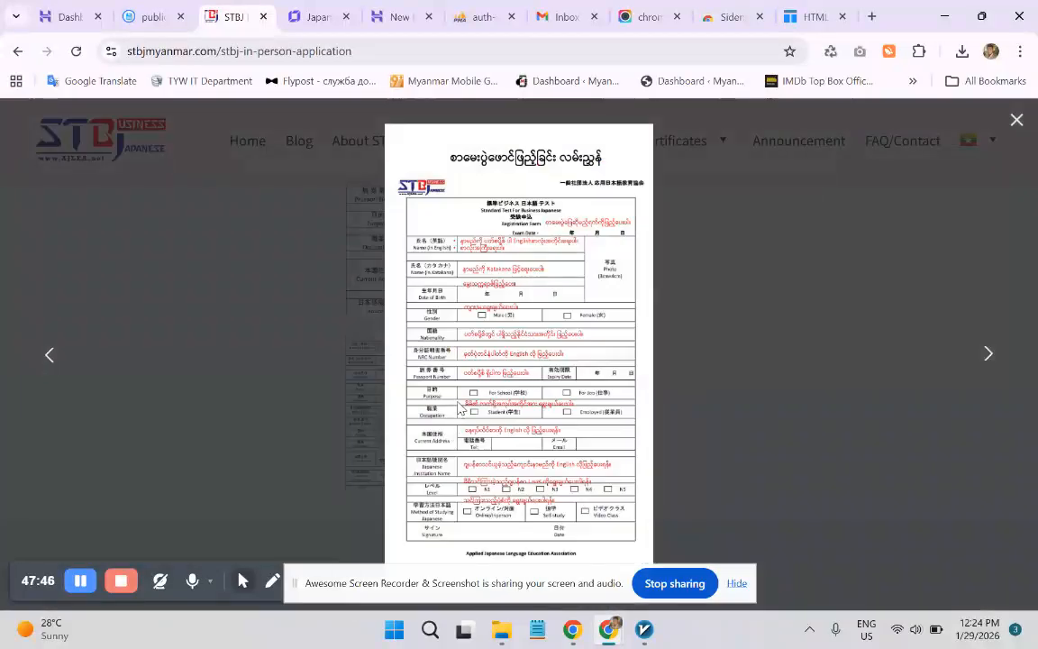
click(985, 369)
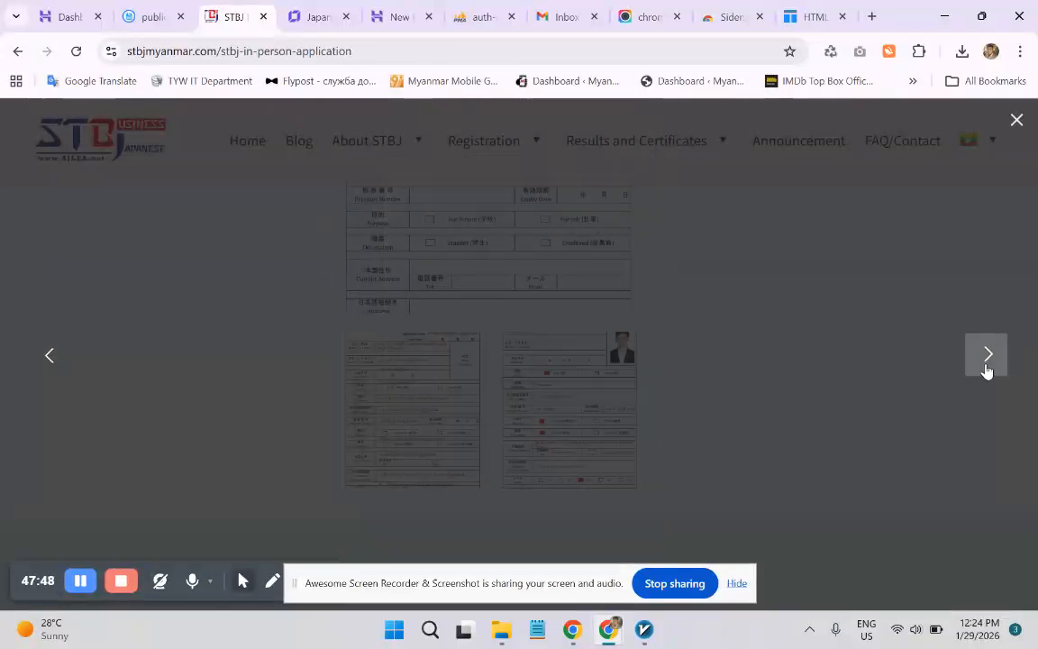
right_click(520, 290)
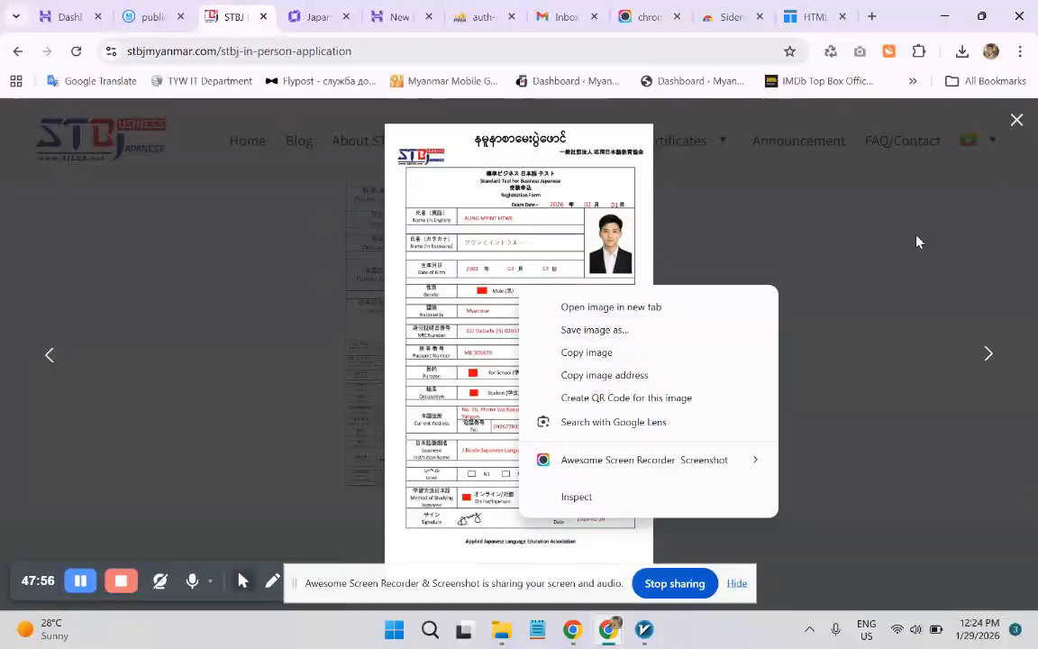
click(1017, 124)
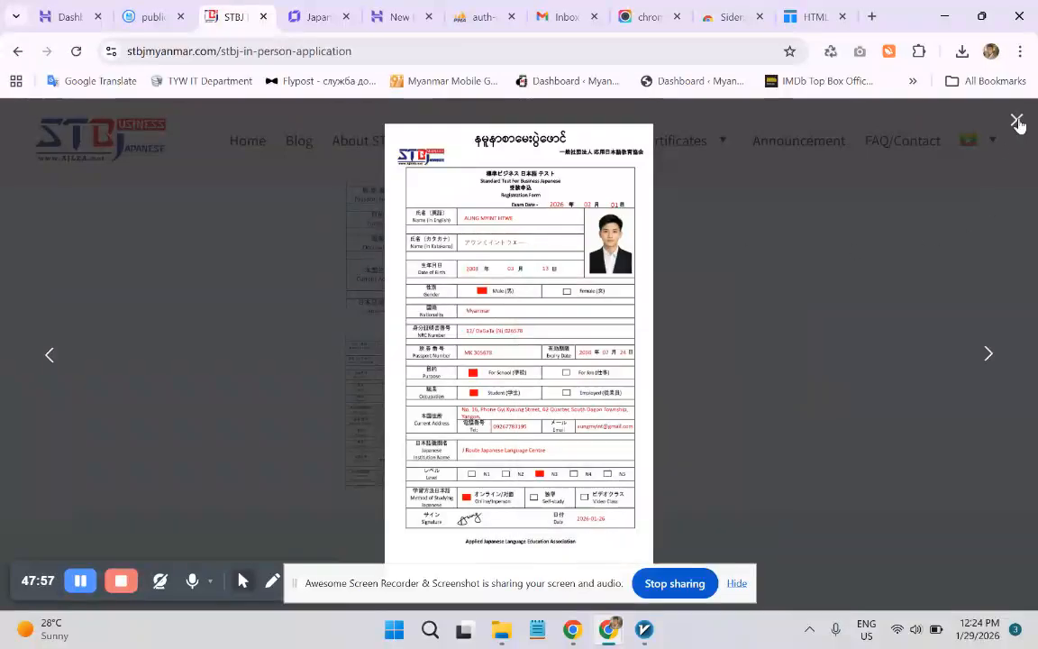
click(1017, 124)
scroll(544, 360, up, 5)
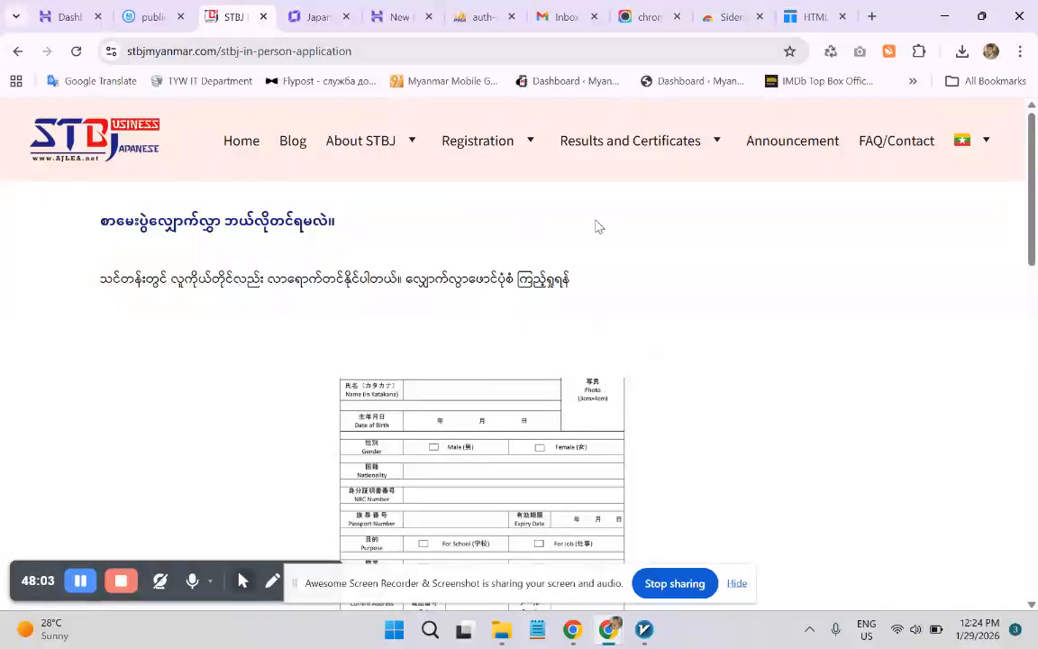
- Open the Myanmar-language Sample Test page and examine its audio player, MP3 download section and PDF download section
mouse_move(685, 142)
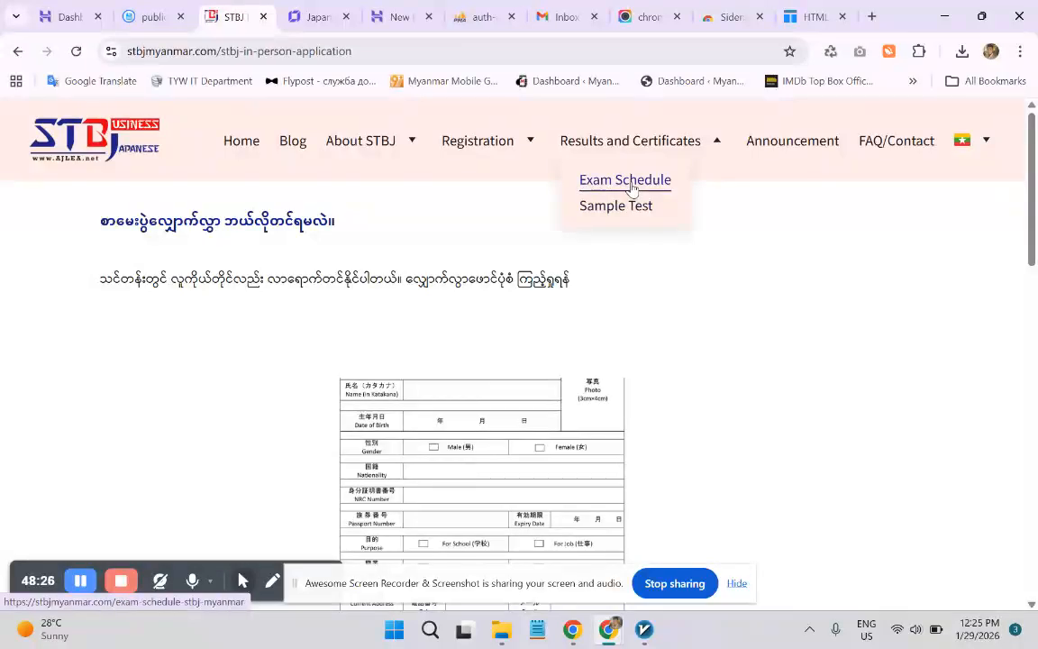
click(627, 207)
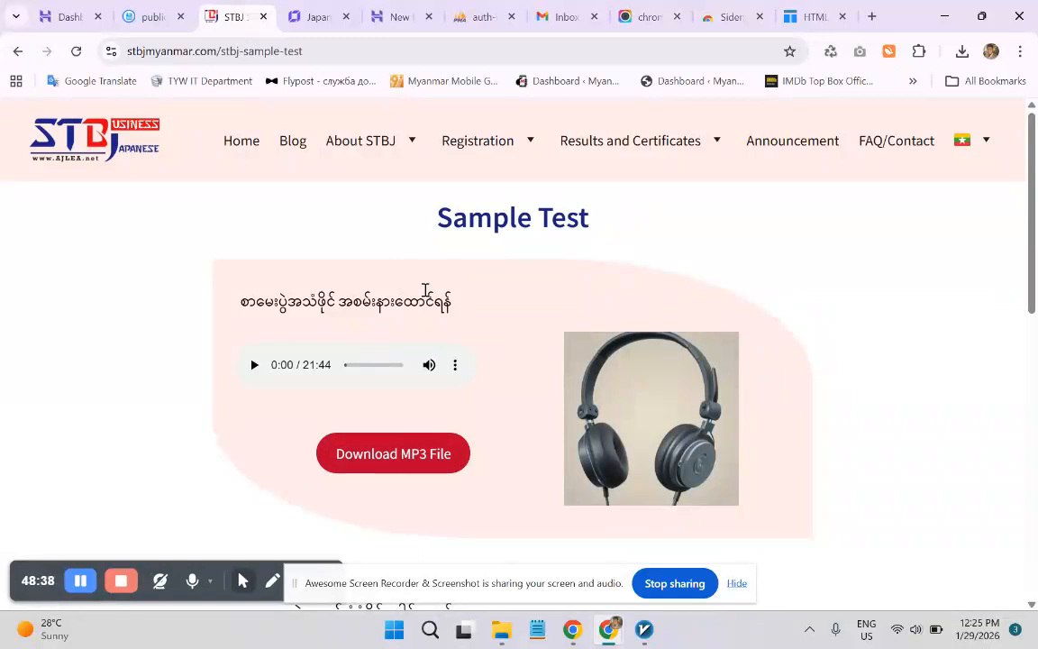
scroll(333, 296, down, 1)
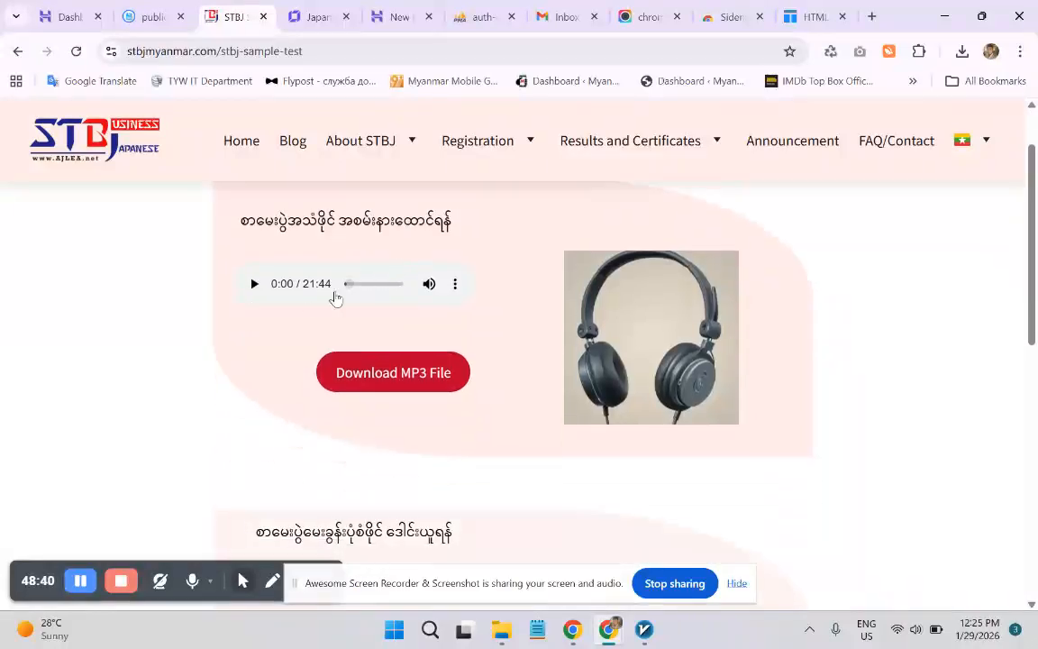
scroll(192, 368, down, 1)
scroll(194, 369, up, 1)
scroll(196, 369, up, 1)
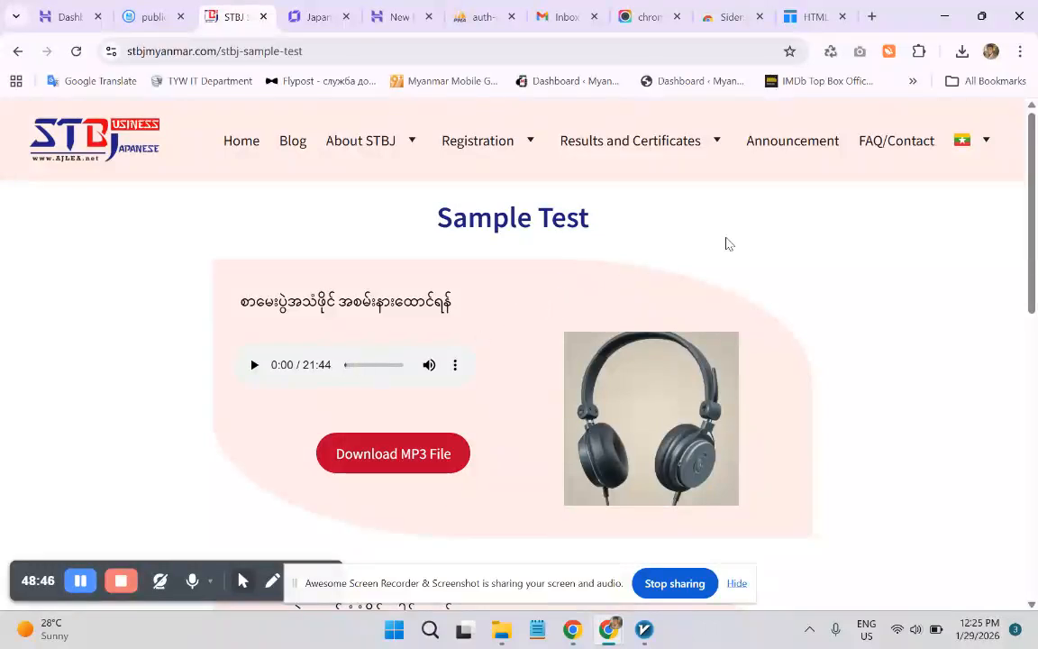
scroll(494, 270, down, 6)
scroll(440, 293, up, 5)
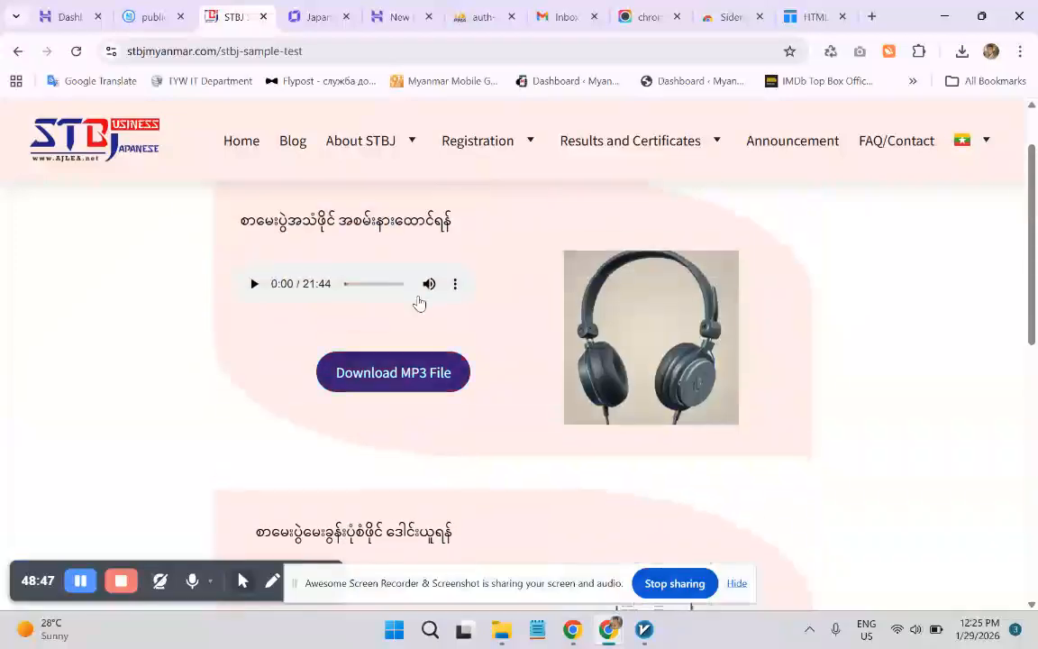
scroll(418, 307, down, 4)
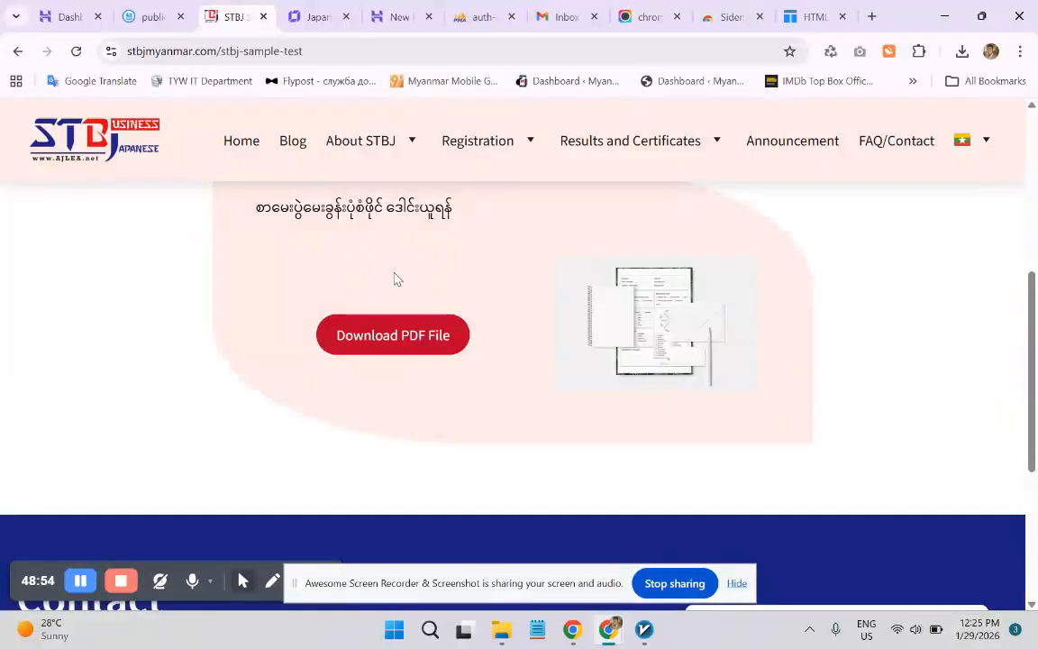
scroll(394, 278, up, 2)
scroll(393, 290, down, 2)
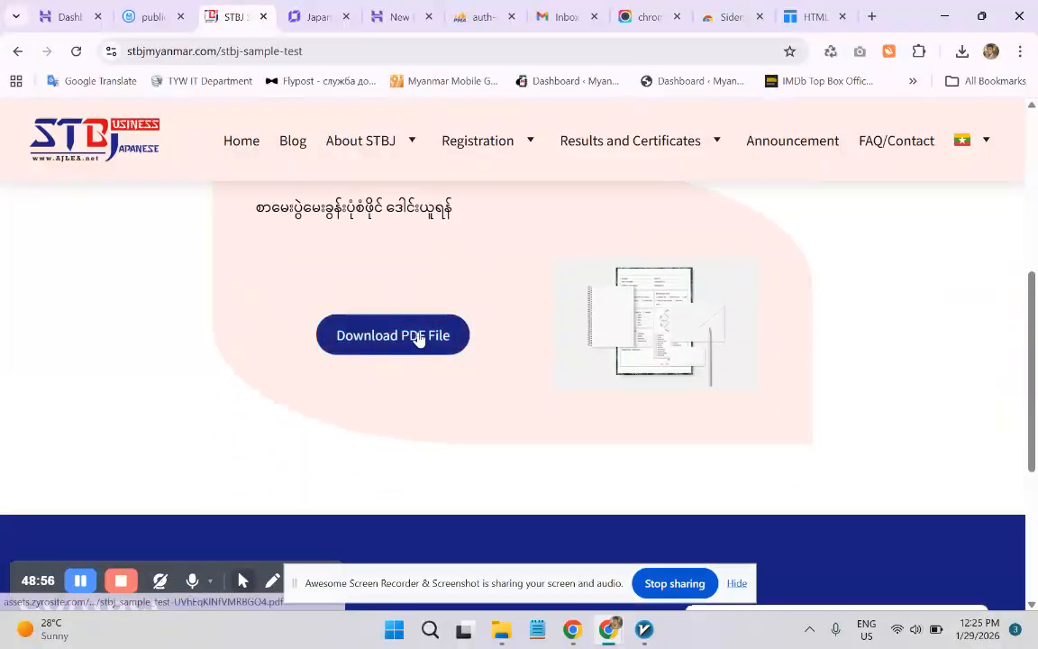
scroll(532, 279, up, 5)
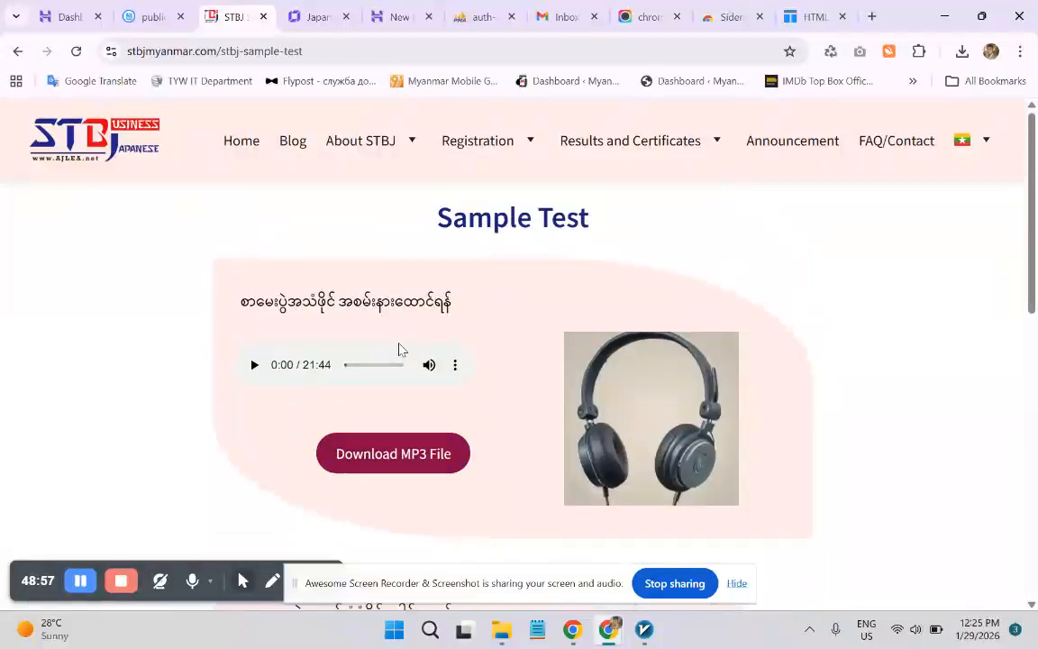
scroll(473, 370, down, 4)
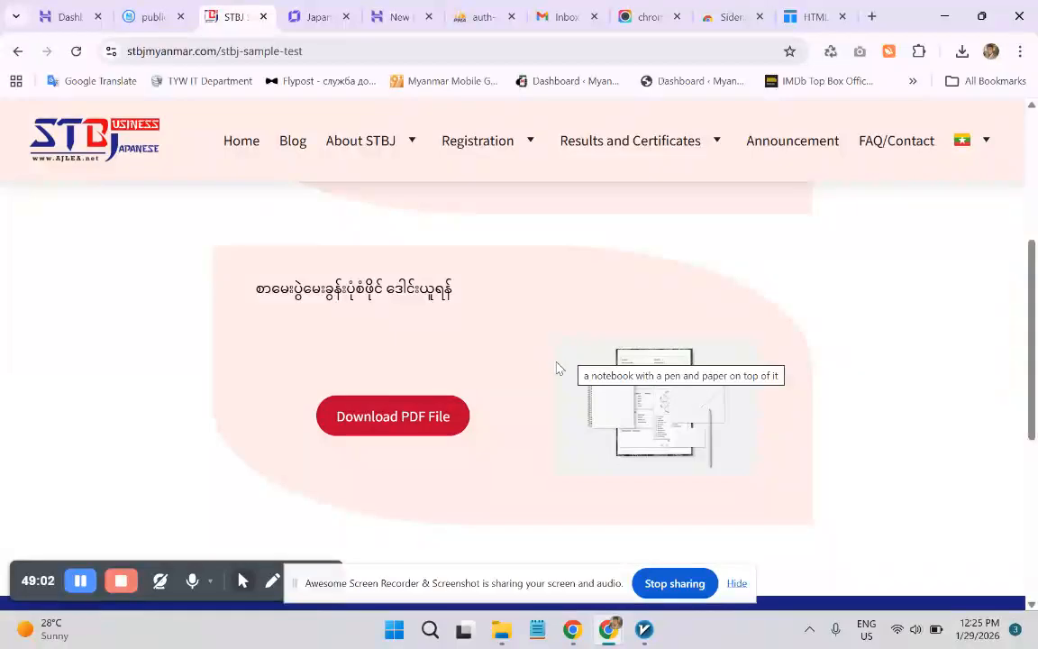
scroll(541, 373, up, 3)
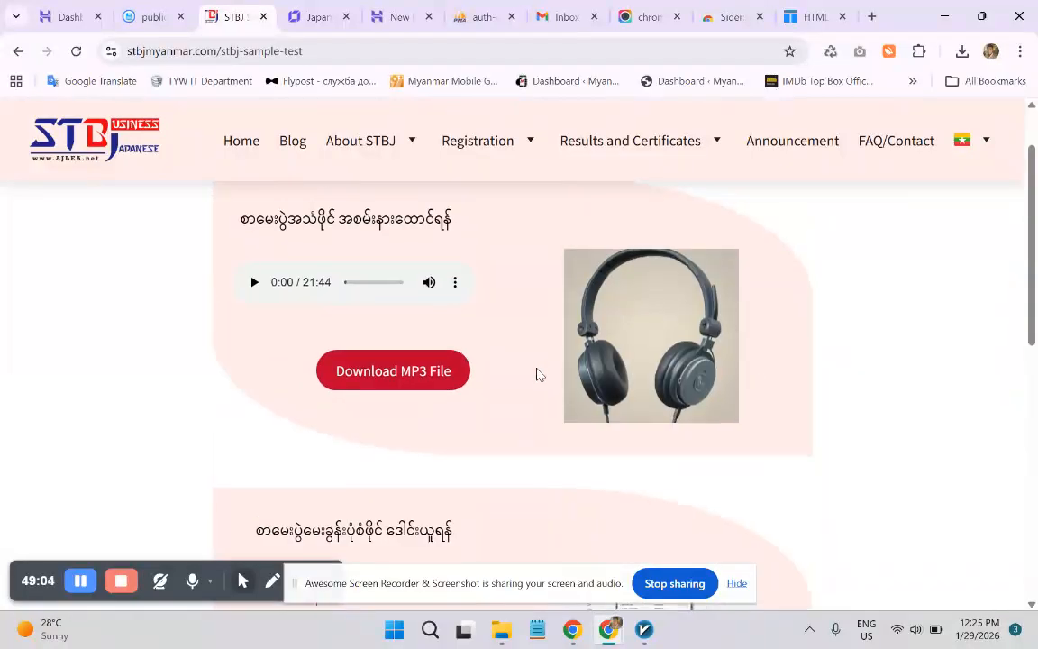
scroll(537, 373, down, 2)
scroll(526, 394, down, 2)
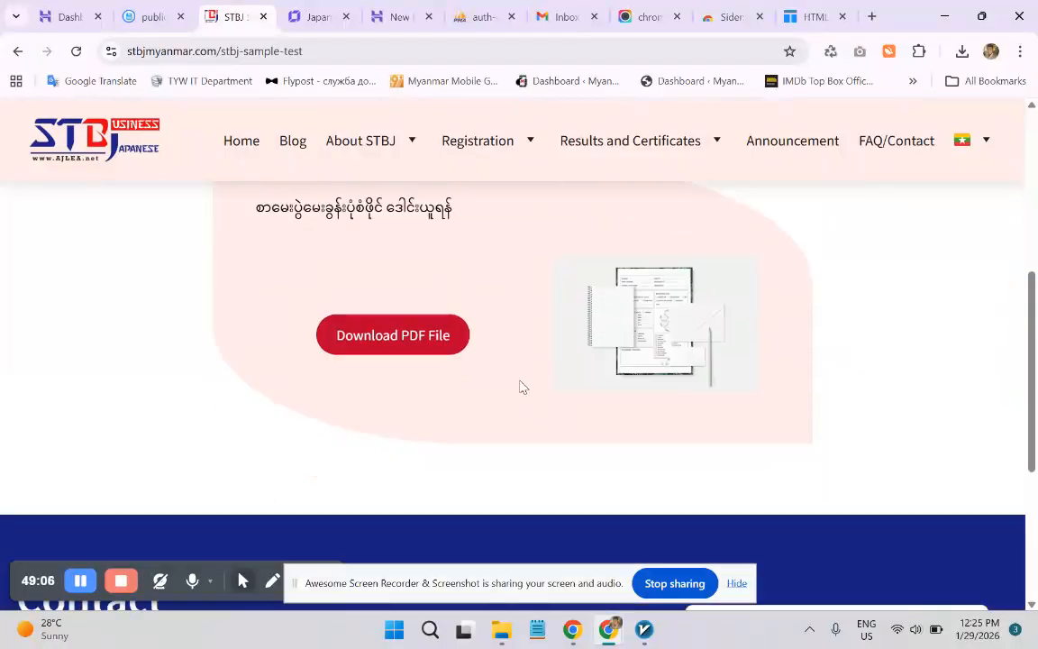
- Examine the Sample Test page's PDF download section, audio player and MP3 download section
scroll(535, 400, up, 2)
scroll(530, 391, down, 1)
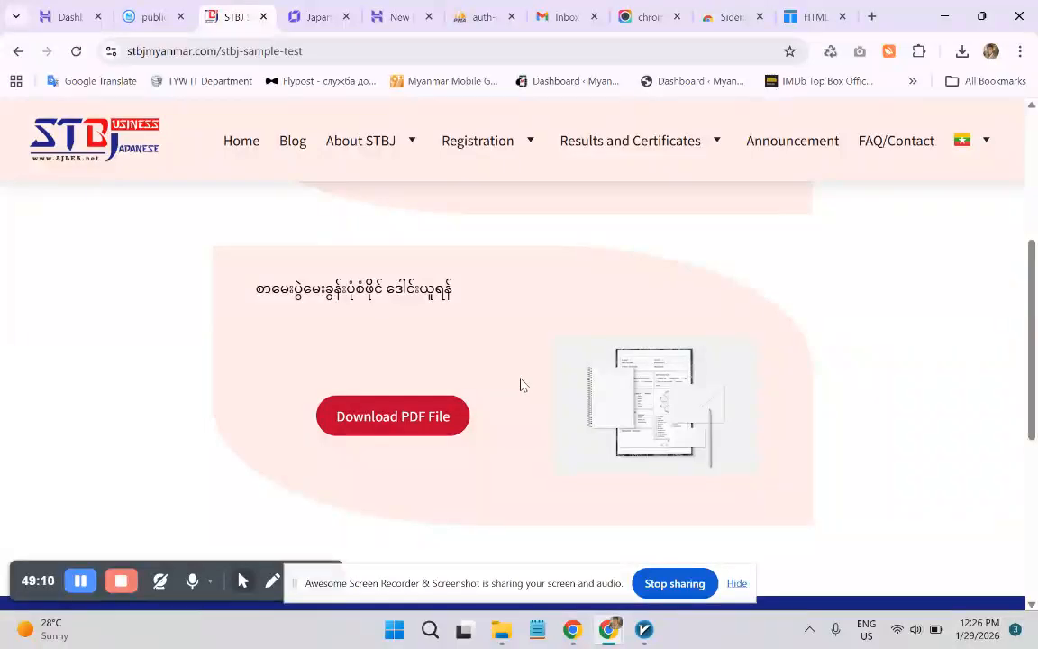
scroll(522, 385, up, 3)
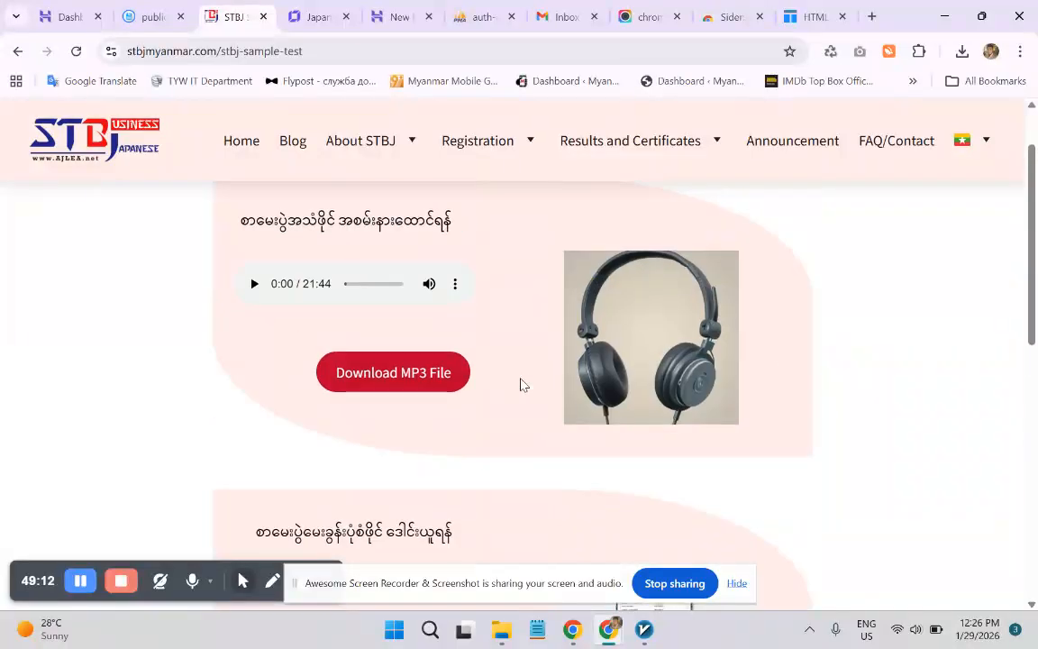
scroll(521, 385, down, 4)
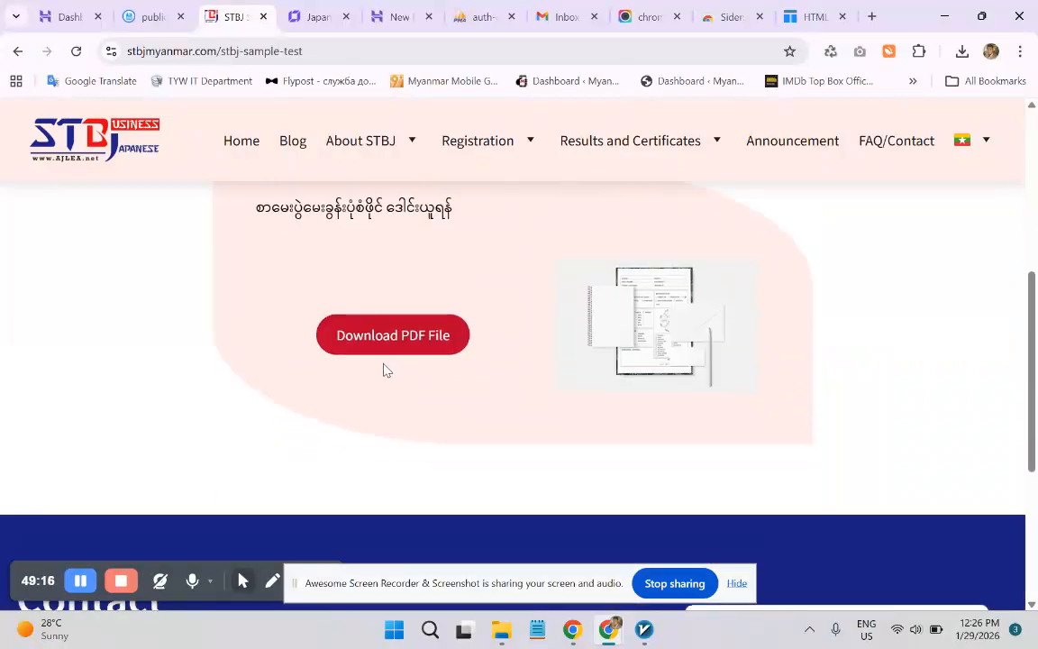
scroll(377, 381, up, 2)
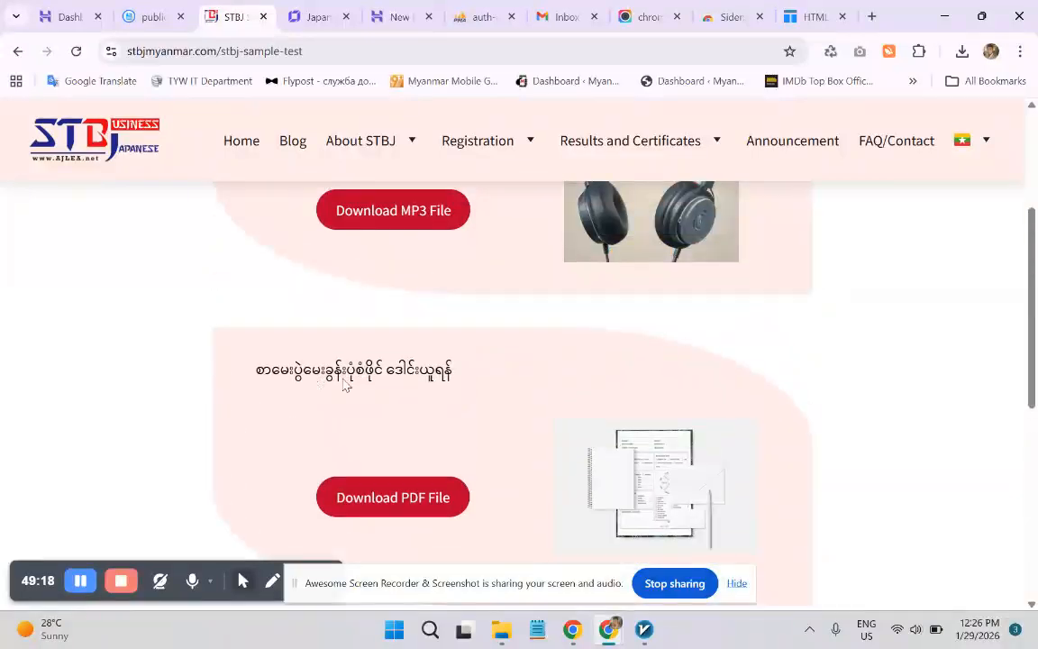
scroll(563, 365, down, 1)
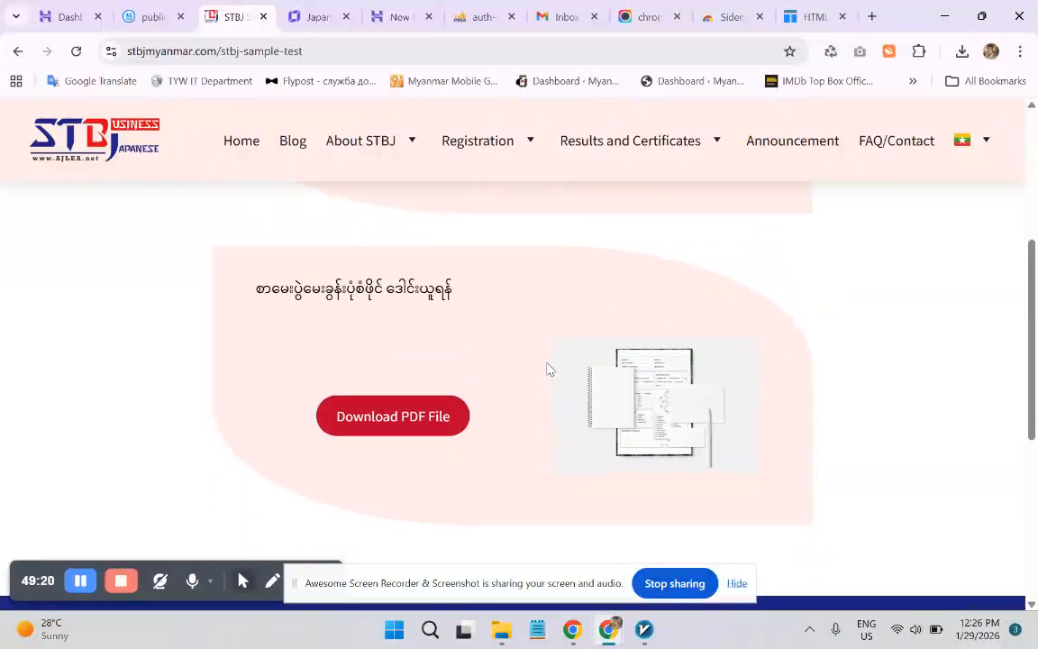
scroll(486, 398, up, 3)
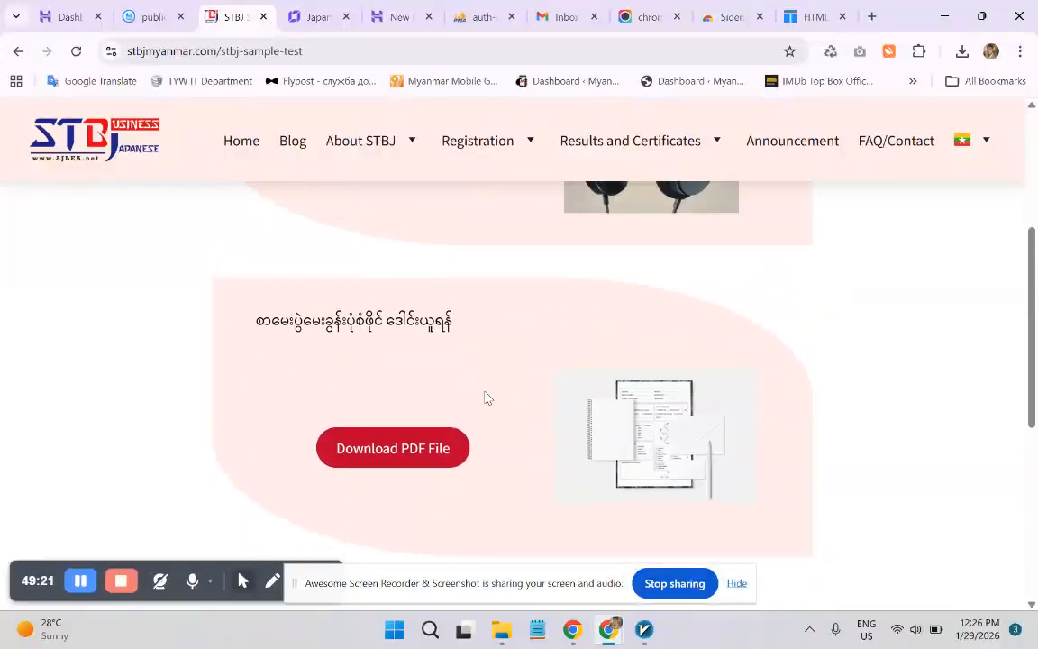
scroll(486, 396, up, 1)
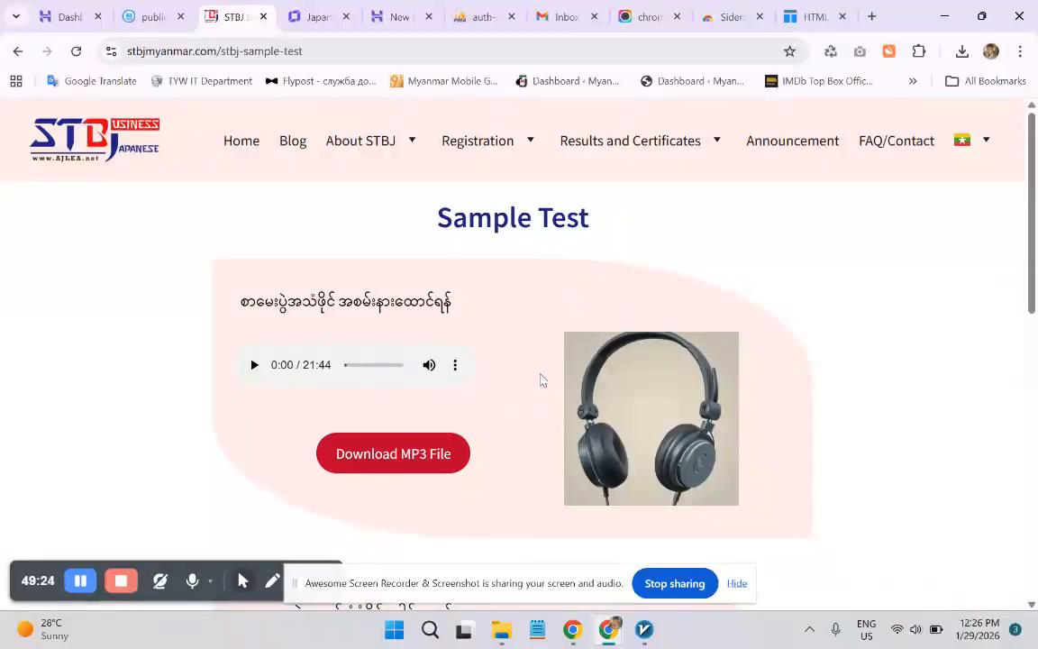
mouse_move(722, 143)
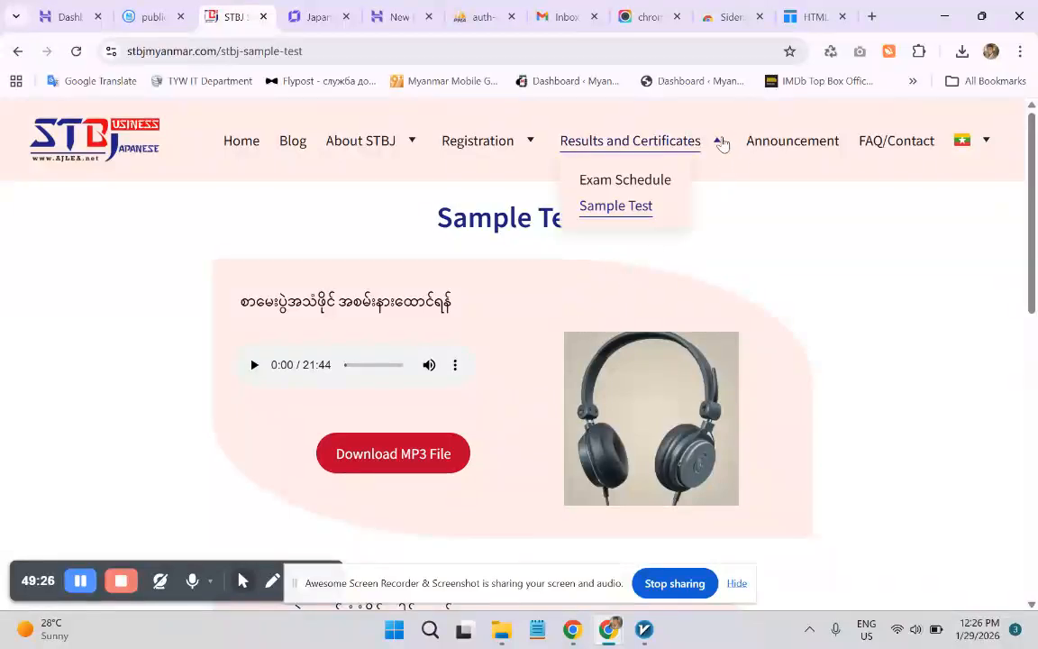
- Switch to the Hostinger dashboard, open the databases of userinfo.stbjmyanmar.com and enter phpMyAdmin for the userinfo database
click(61, 12)
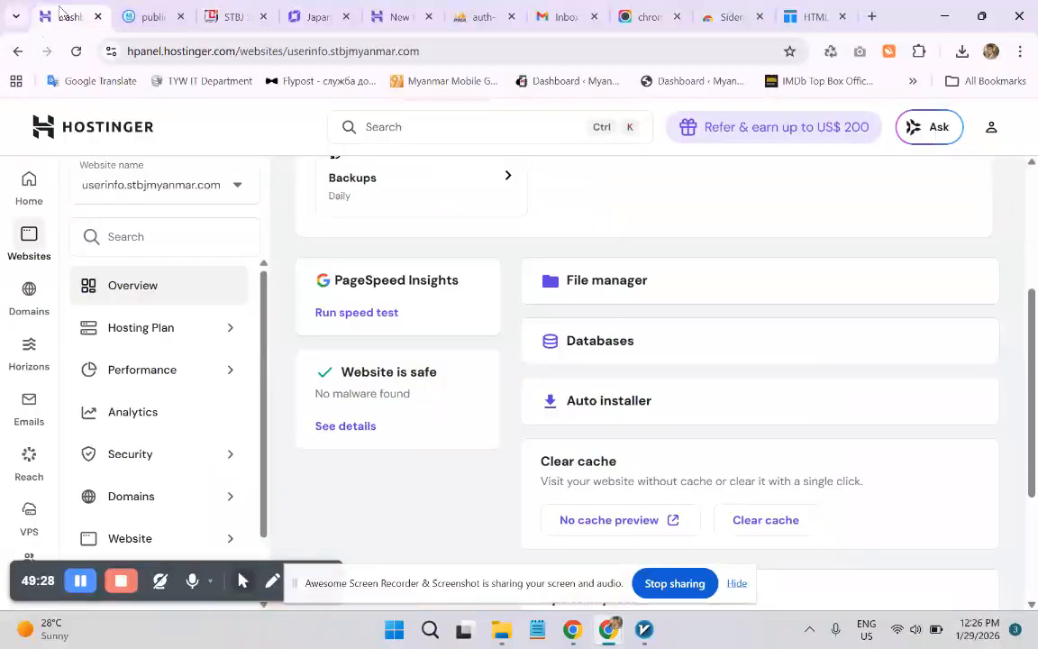
click(590, 344)
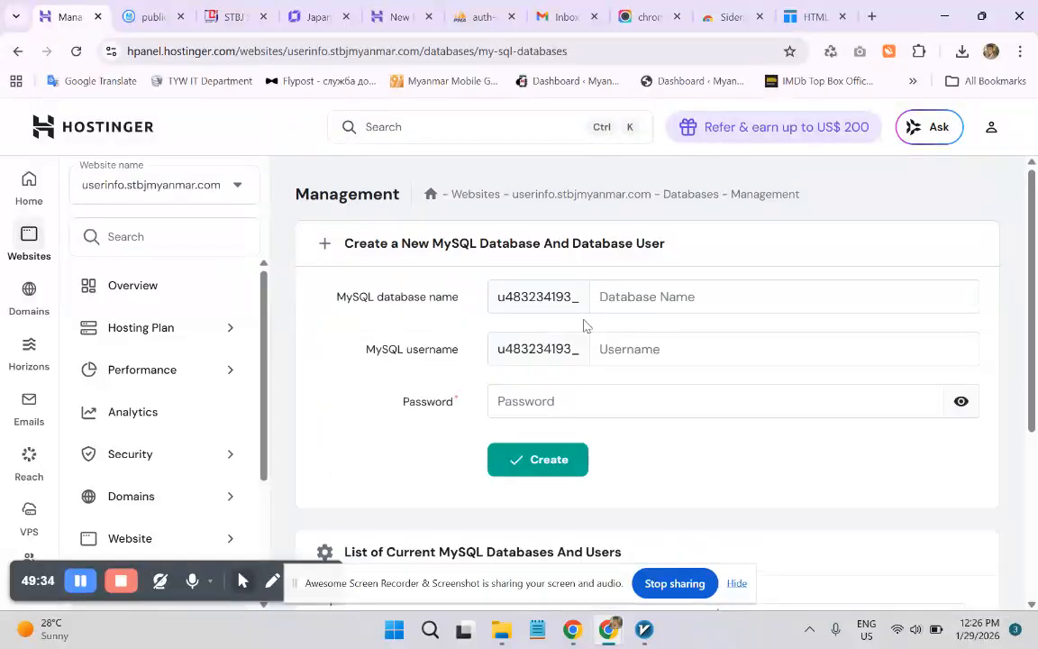
scroll(583, 326, down, 3)
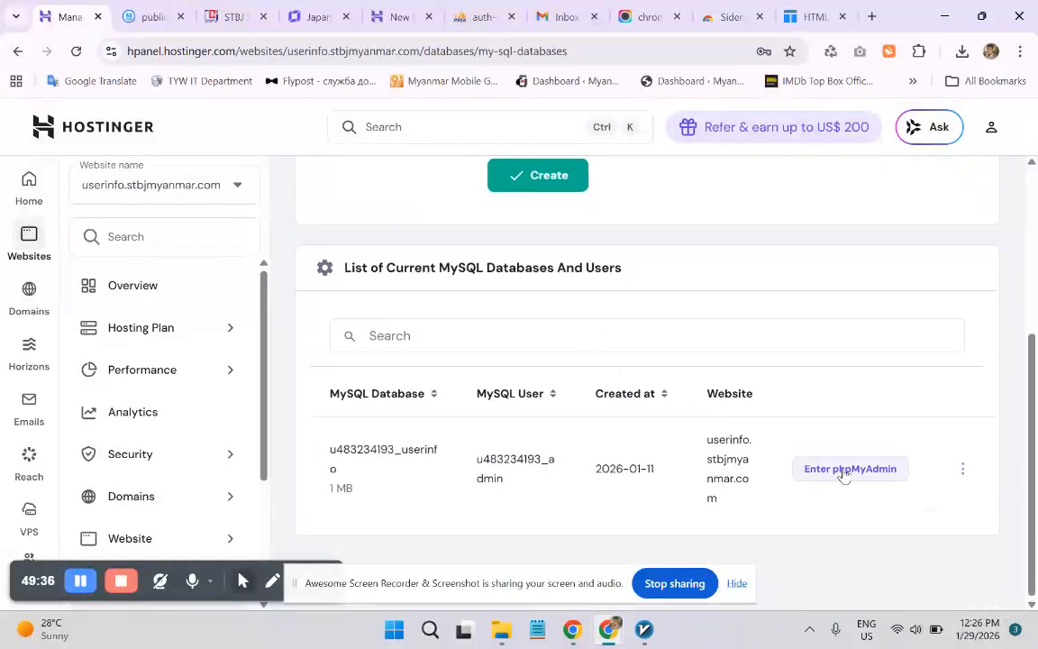
click(843, 476)
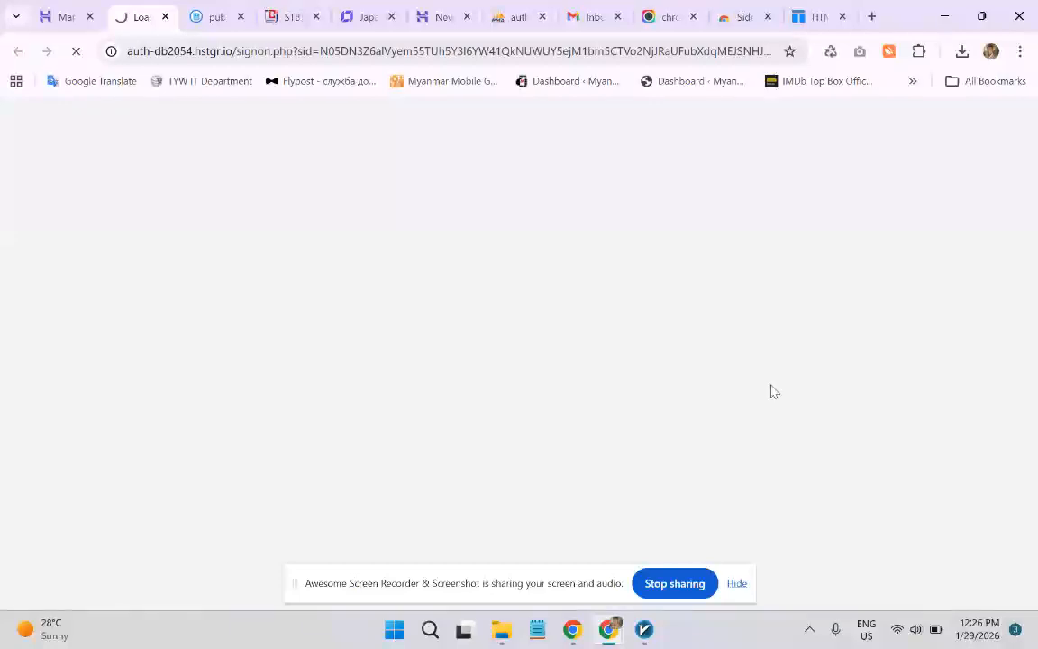
click(507, 20)
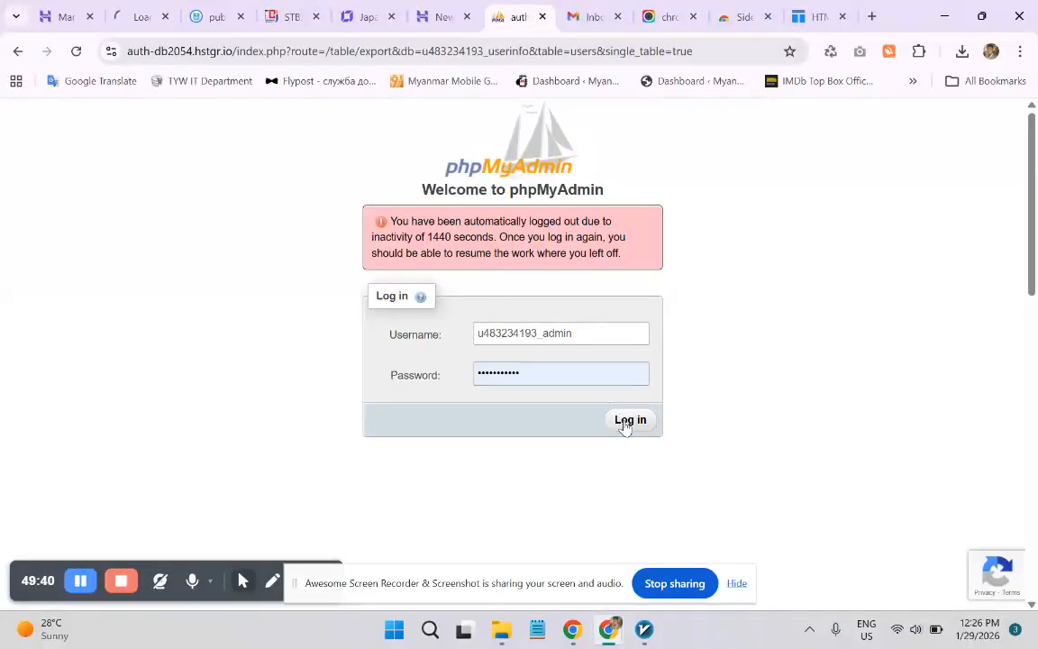
click(120, 20)
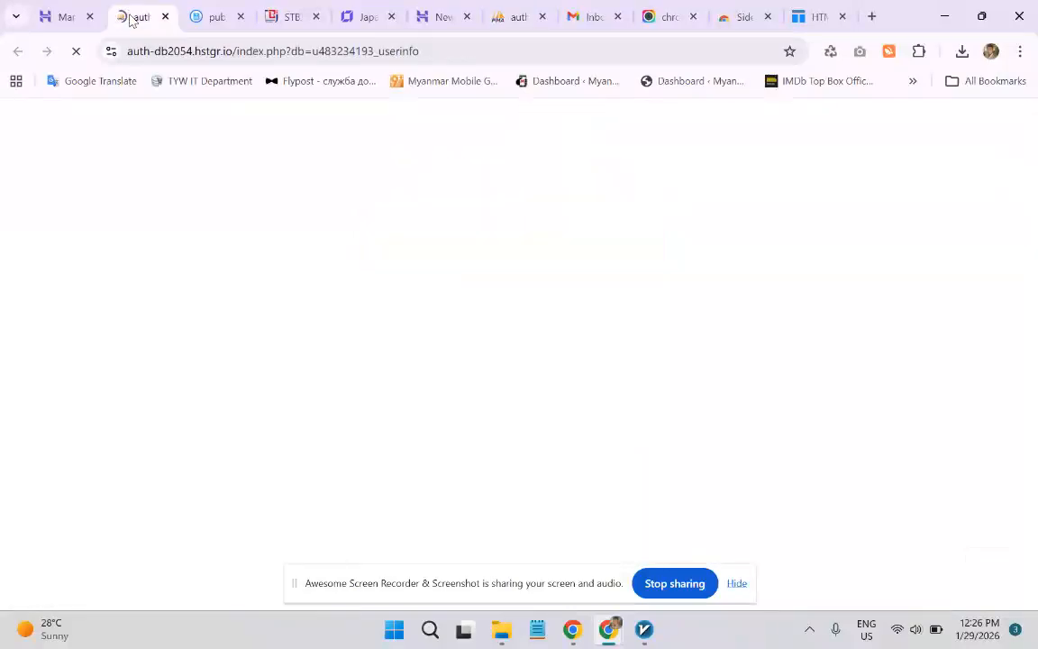
click(65, 17)
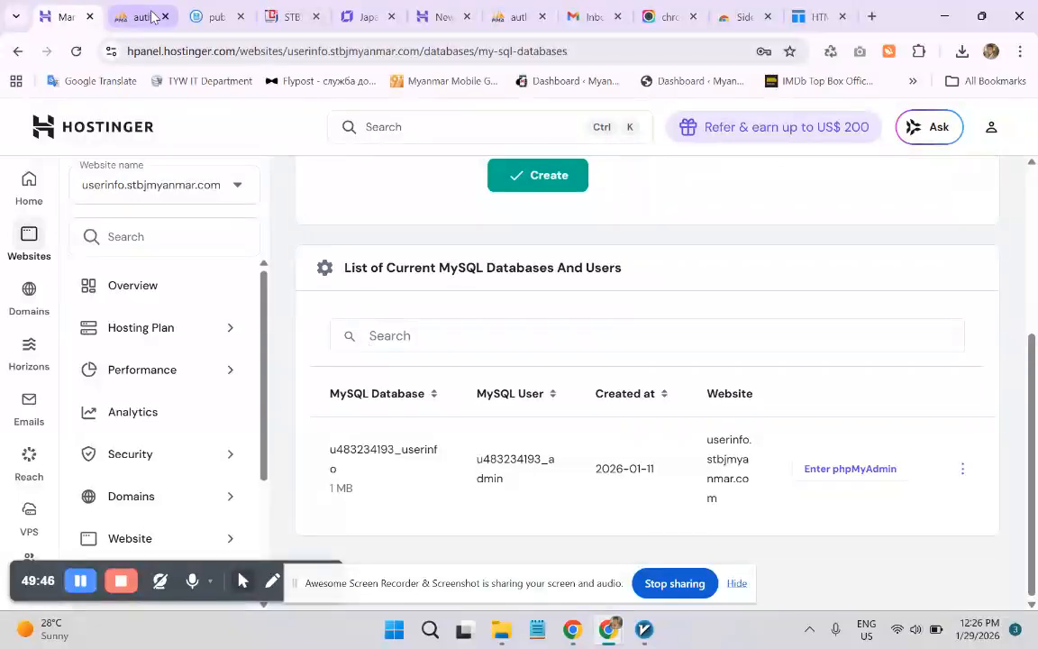
click(135, 16)
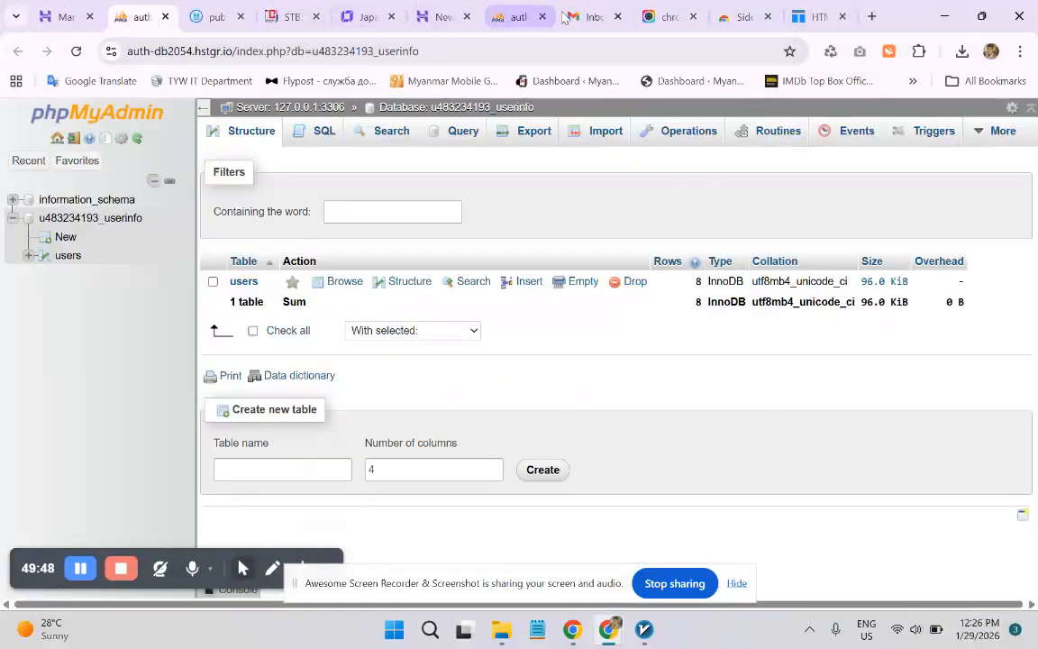
- Load auth-db2054.hstgr.io in the logged-out phpMyAdmin tab and browse the users table of the userinfo database
click(518, 16)
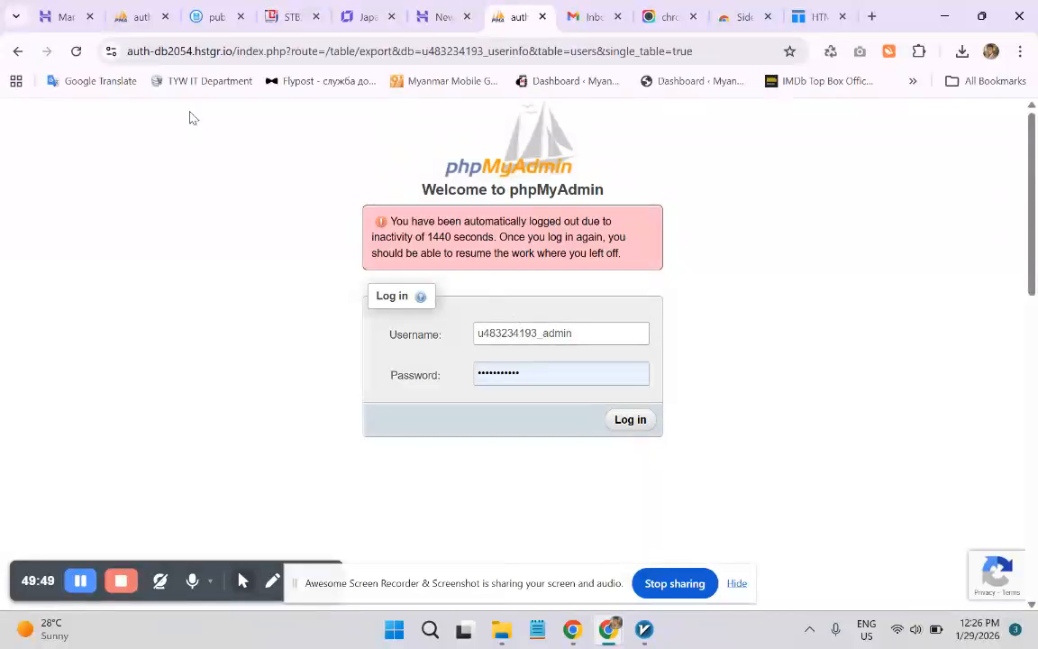
click(245, 50)
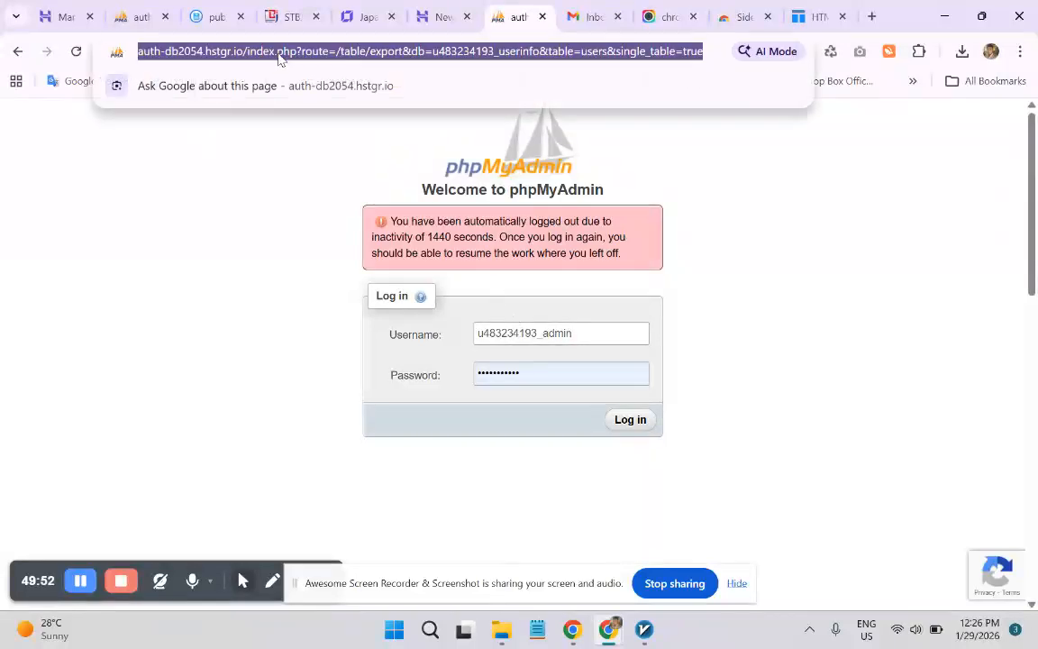
text(a)
key(Return)
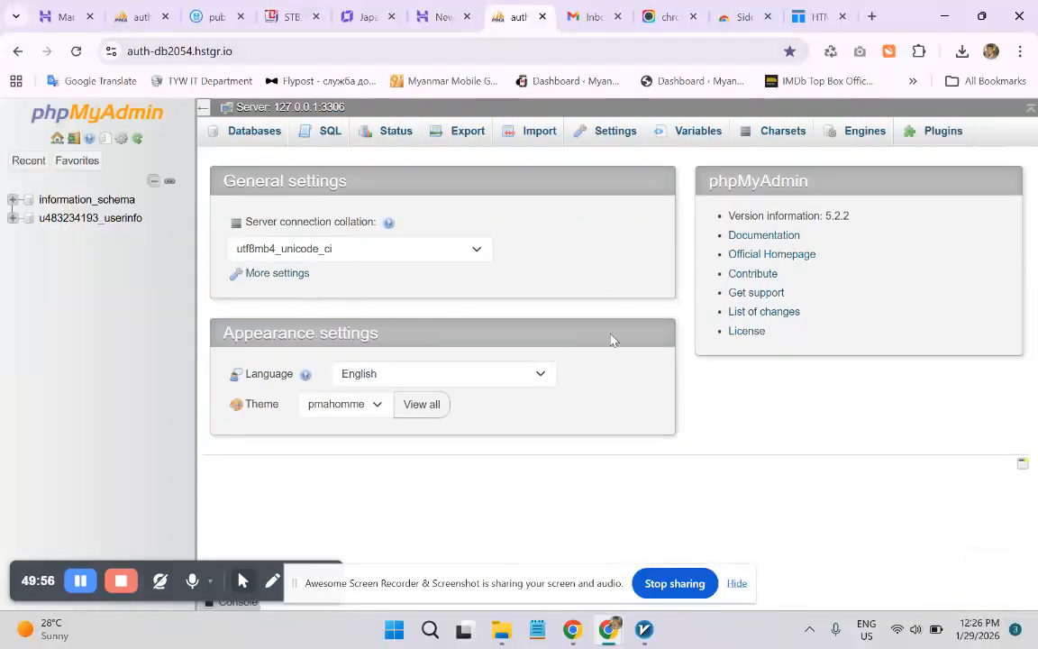
click(86, 219)
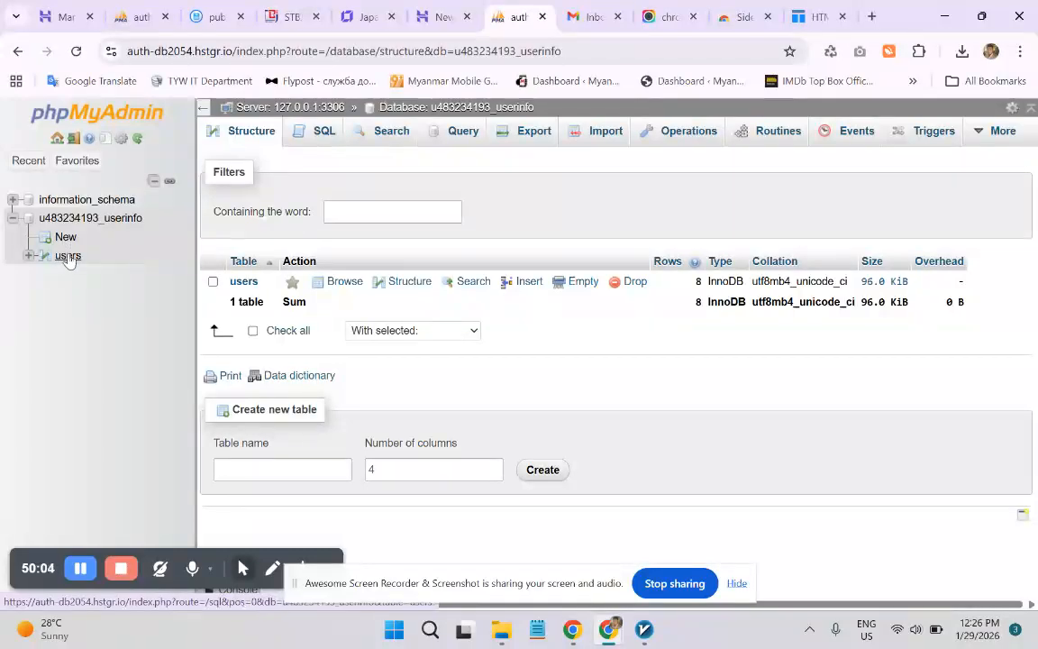
click(67, 256)
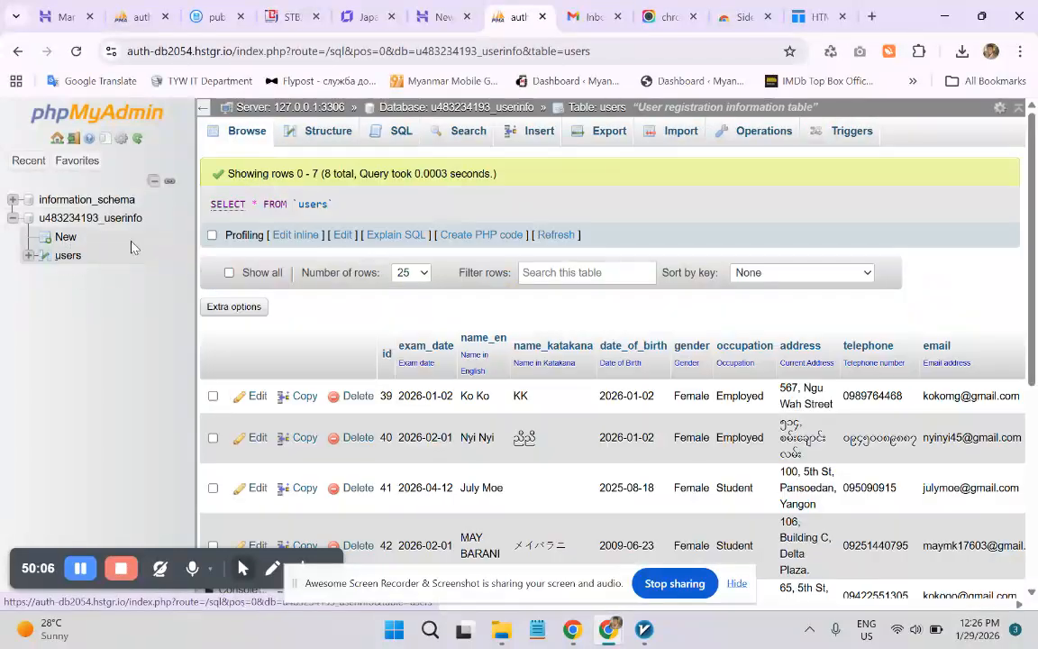
- Open the exam registration page on the STBJ website and place the users table's browser tab beside it
click(316, 9)
mouse_move(498, 155)
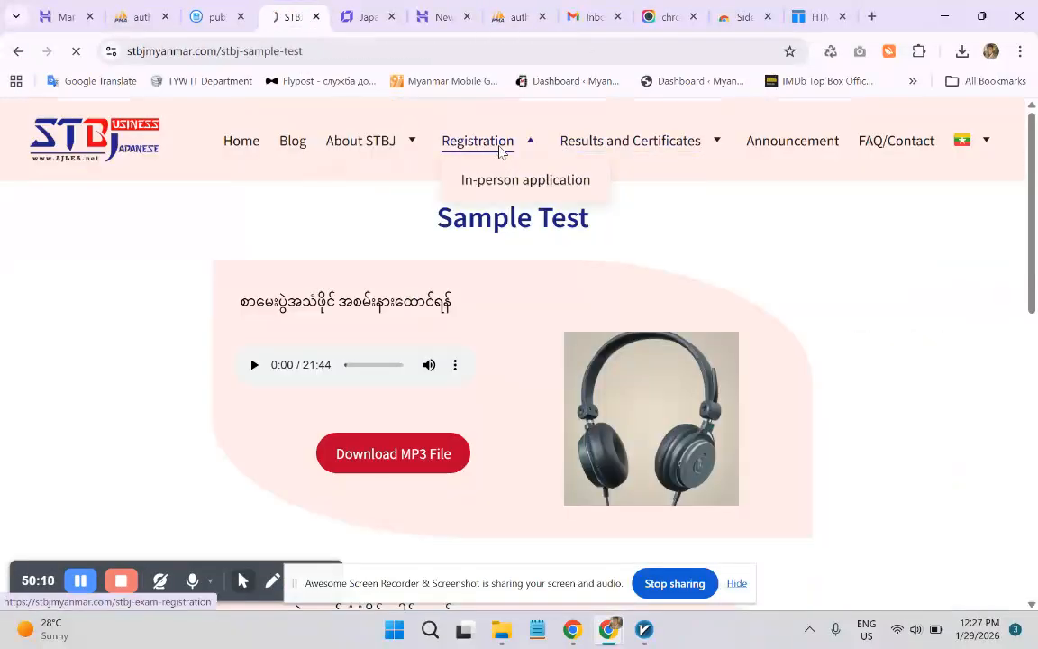
click(144, 18)
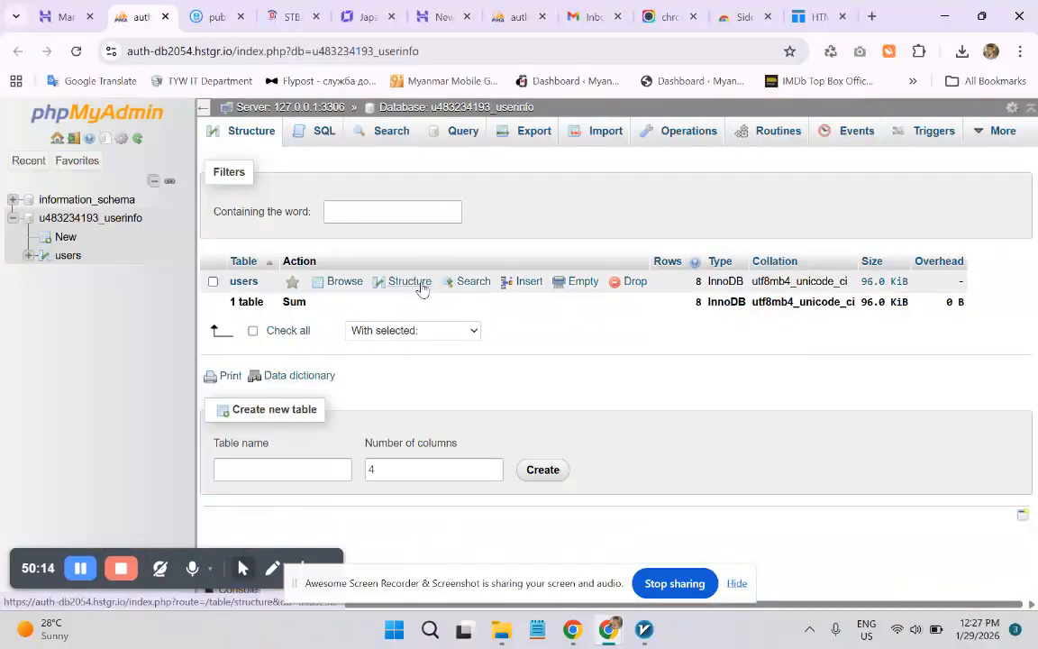
drag(527, 20, 366, 30)
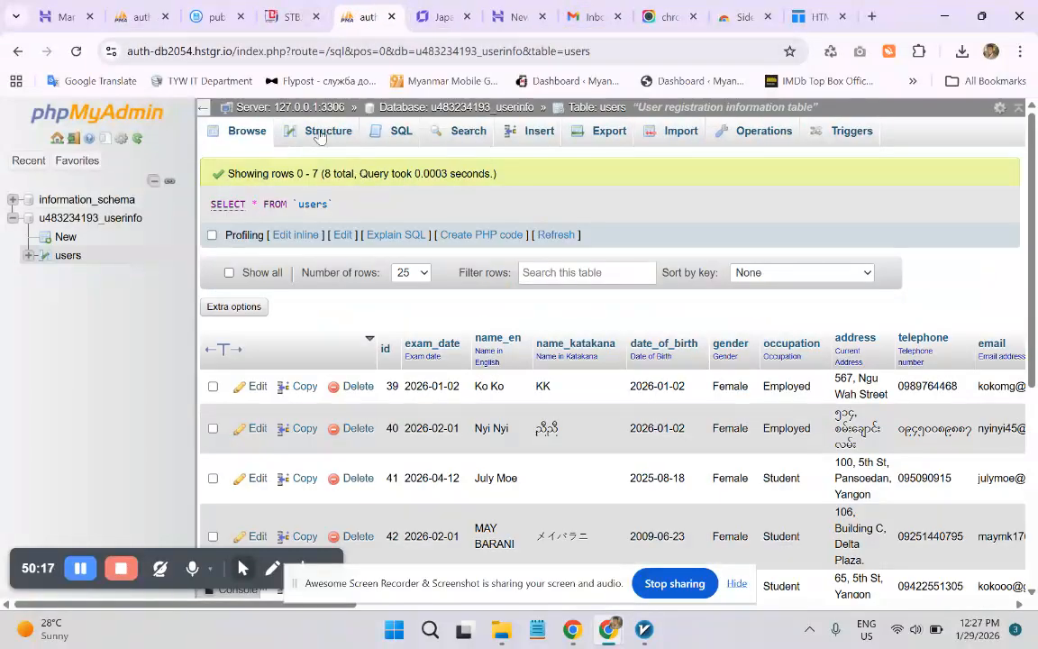
- Compare the registration form's fields with the users table's columns, from exam date across to the user and NRC photo columns
click(292, 16)
scroll(356, 215, down, 10)
scroll(354, 215, down, 3)
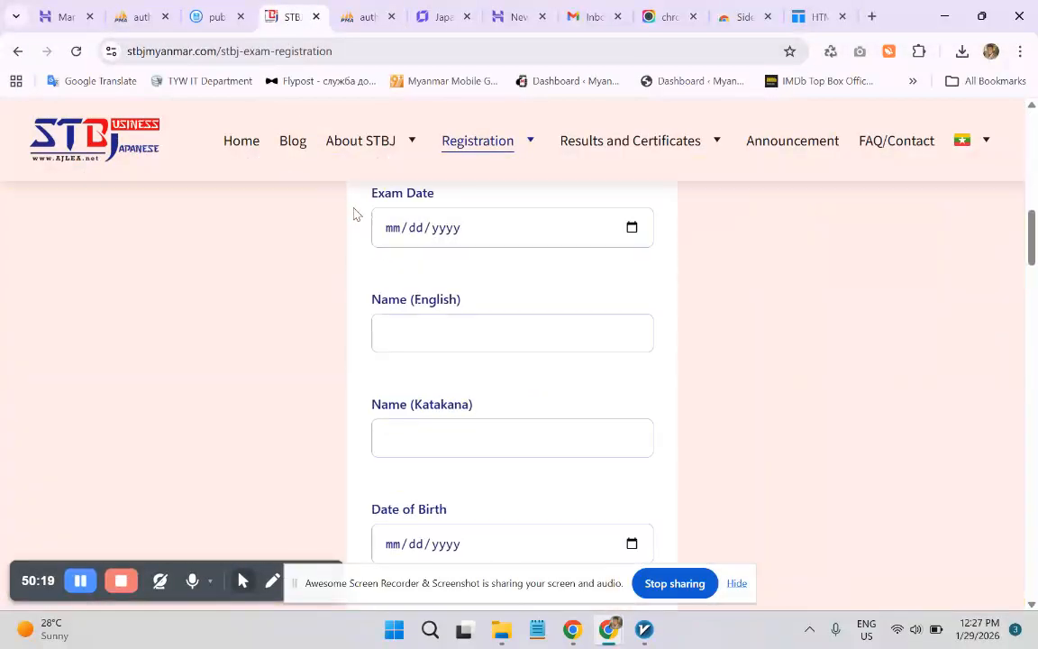
scroll(360, 210, up, 2)
click(362, 18)
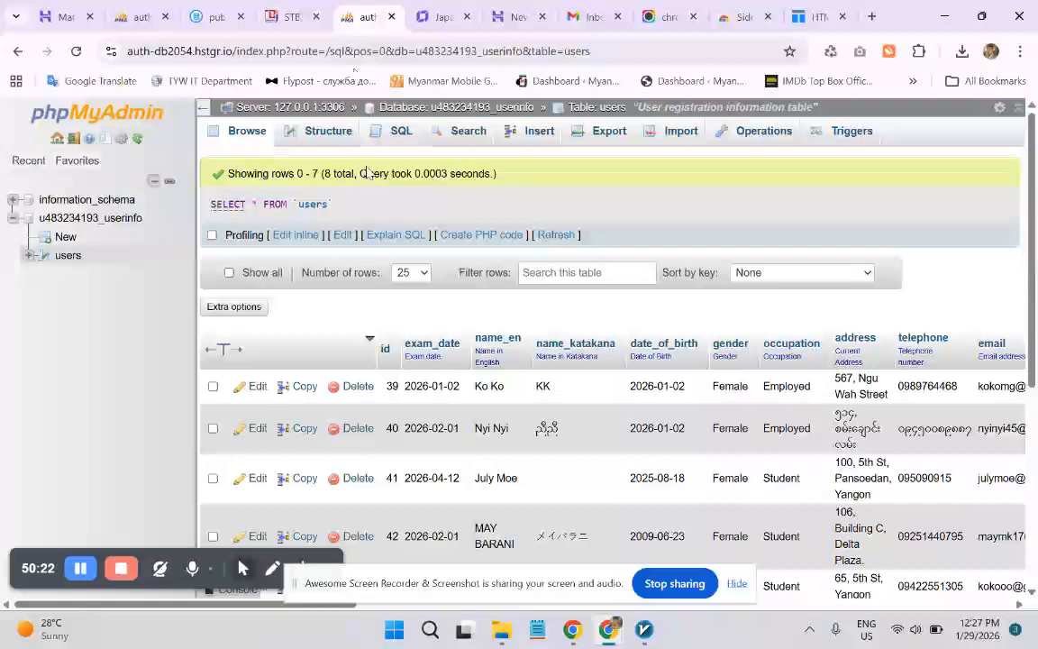
scroll(365, 271, down, 1)
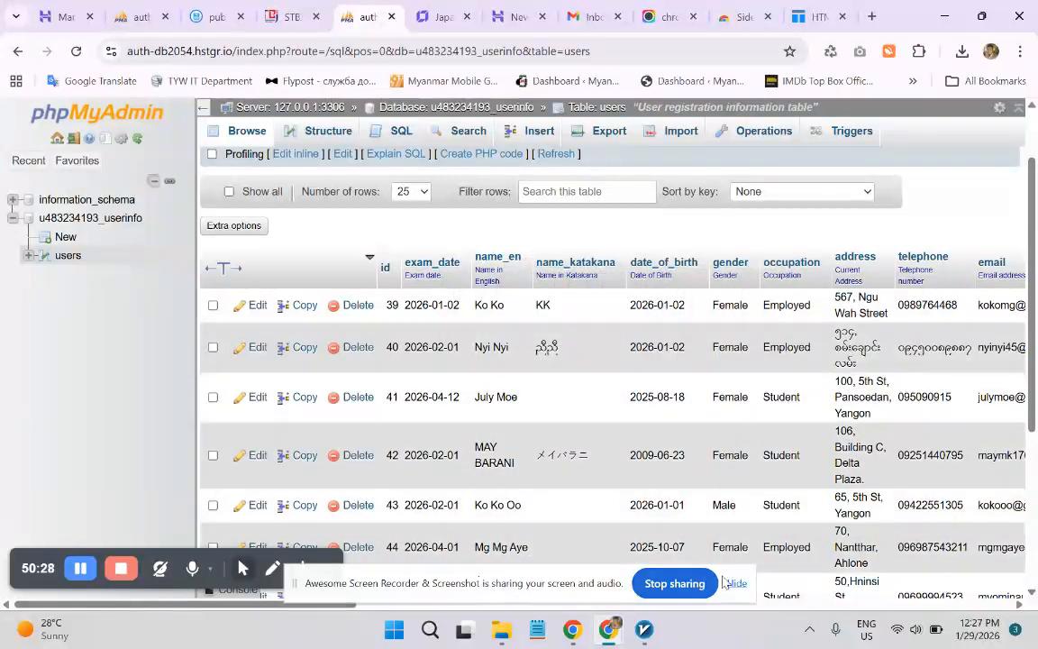
scroll(422, 602, right, 5)
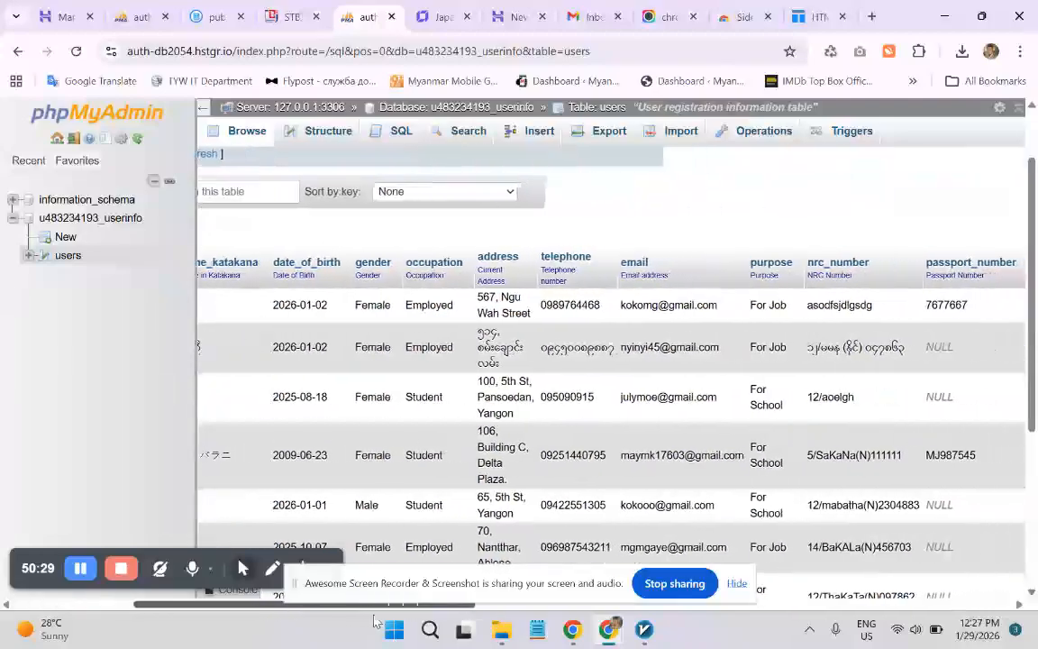
drag(419, 619, 559, 638)
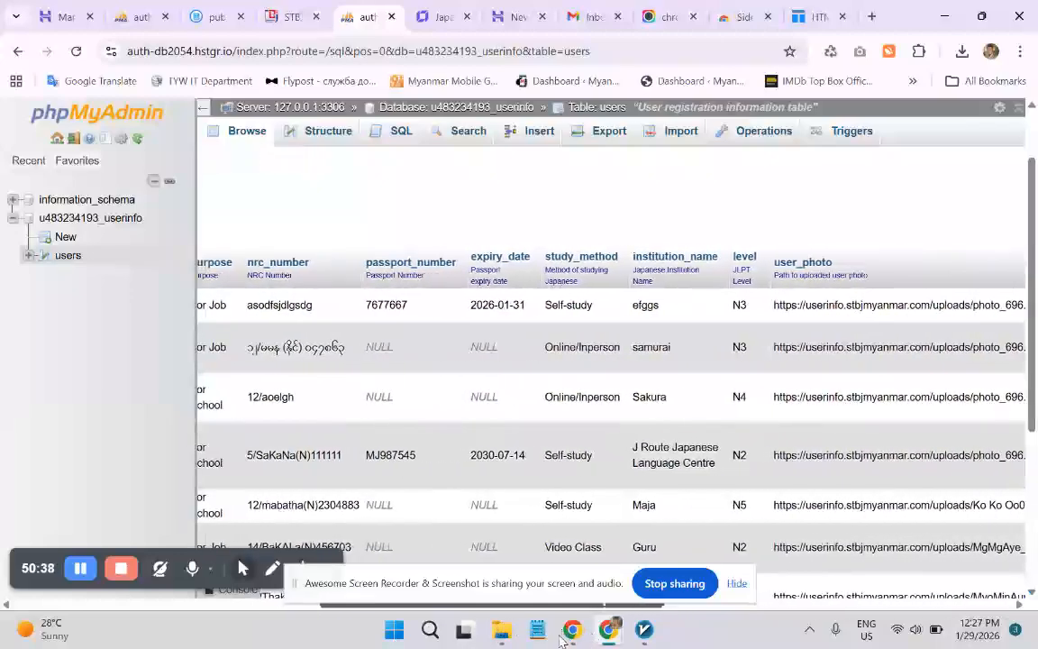
drag(559, 638, 655, 634)
drag(672, 628, 687, 625)
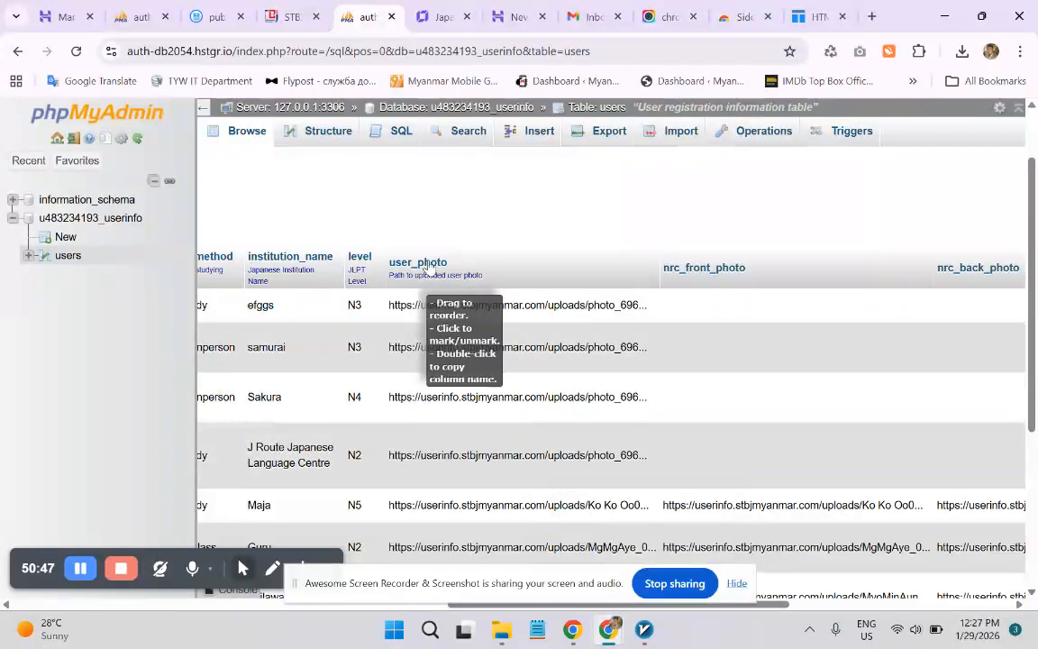
- Return to the userinfo.stbjmyanmar.com overview in Hostinger and open its File manager, leaving it loading while switching to the phpMyAdmin database structure
click(62, 17)
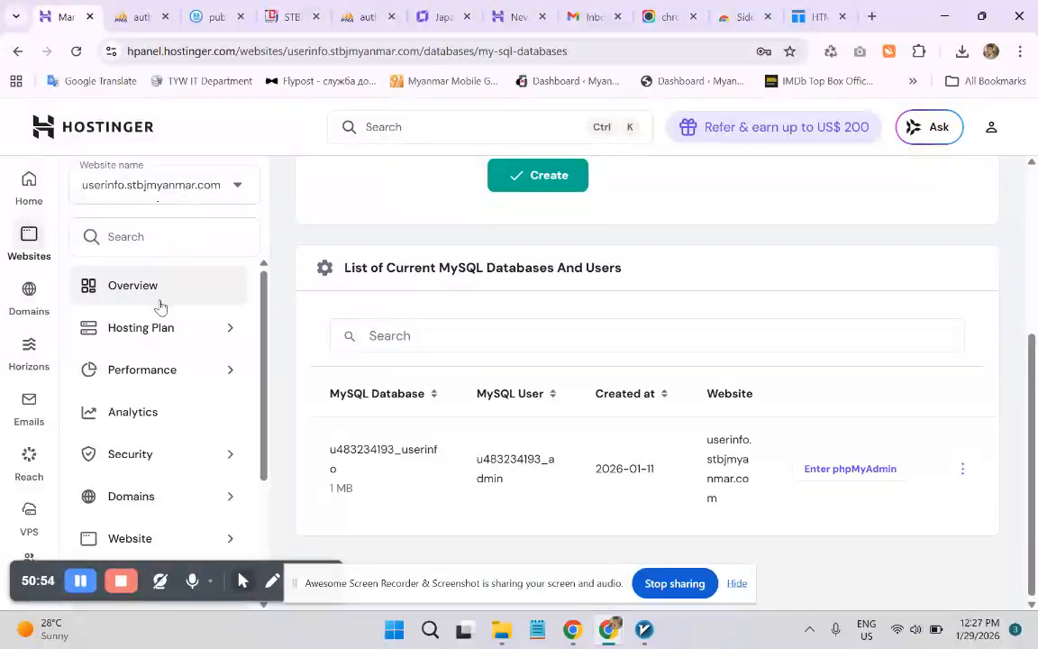
click(22, 54)
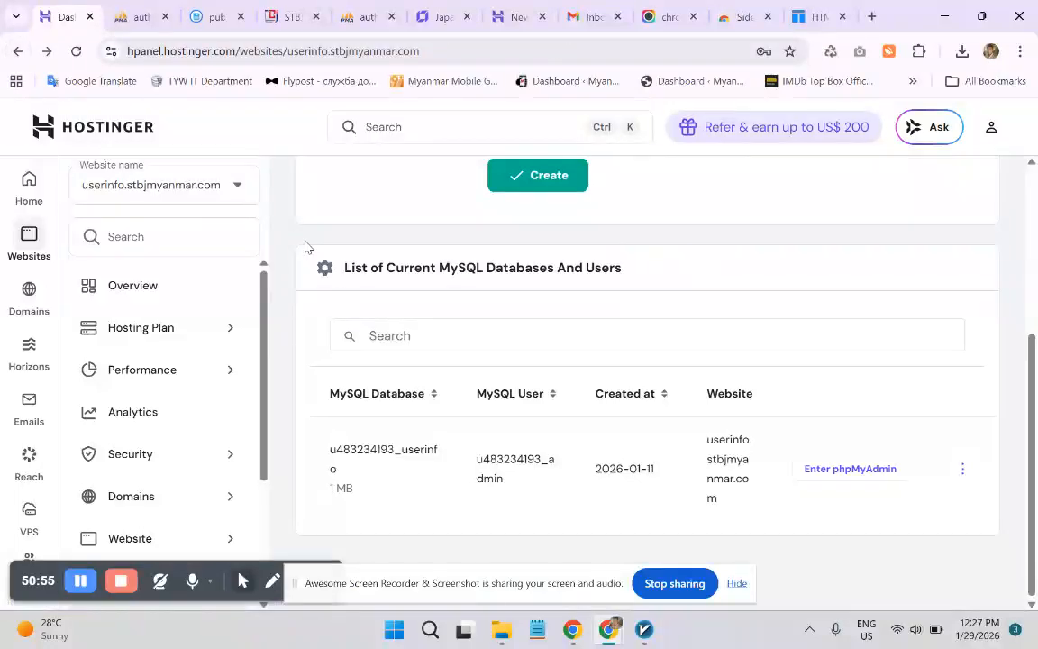
scroll(525, 381, down, 3)
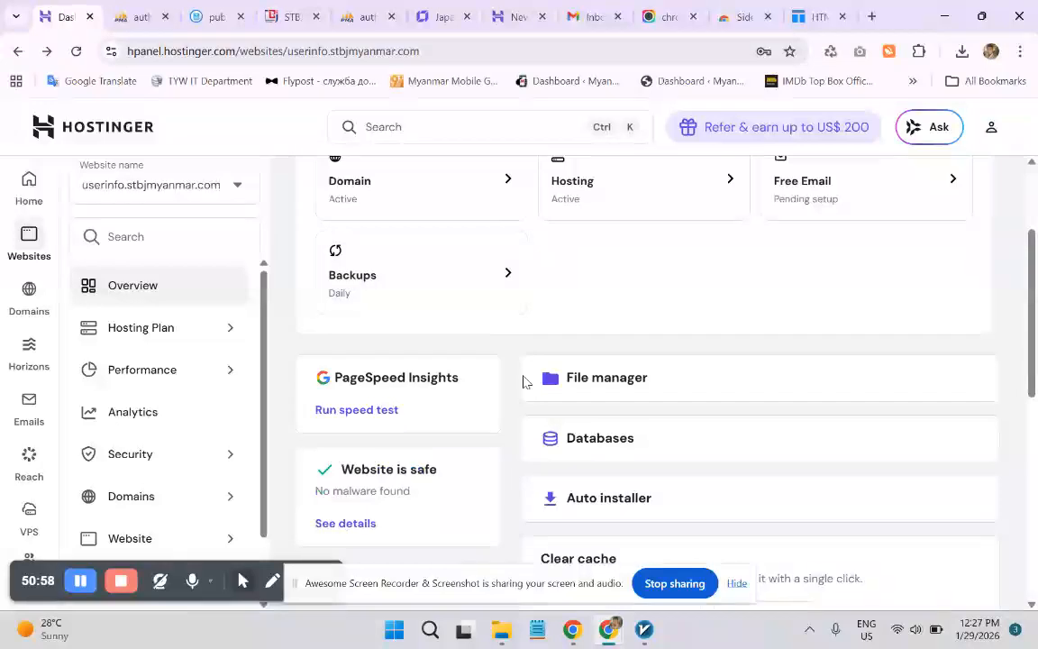
click(592, 387)
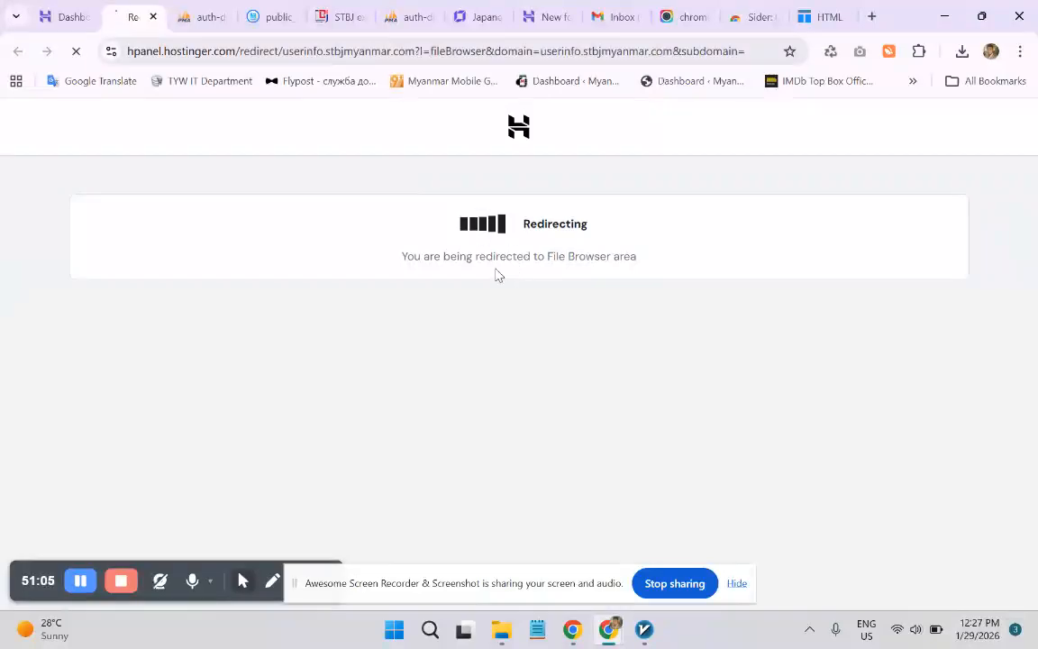
click(189, 25)
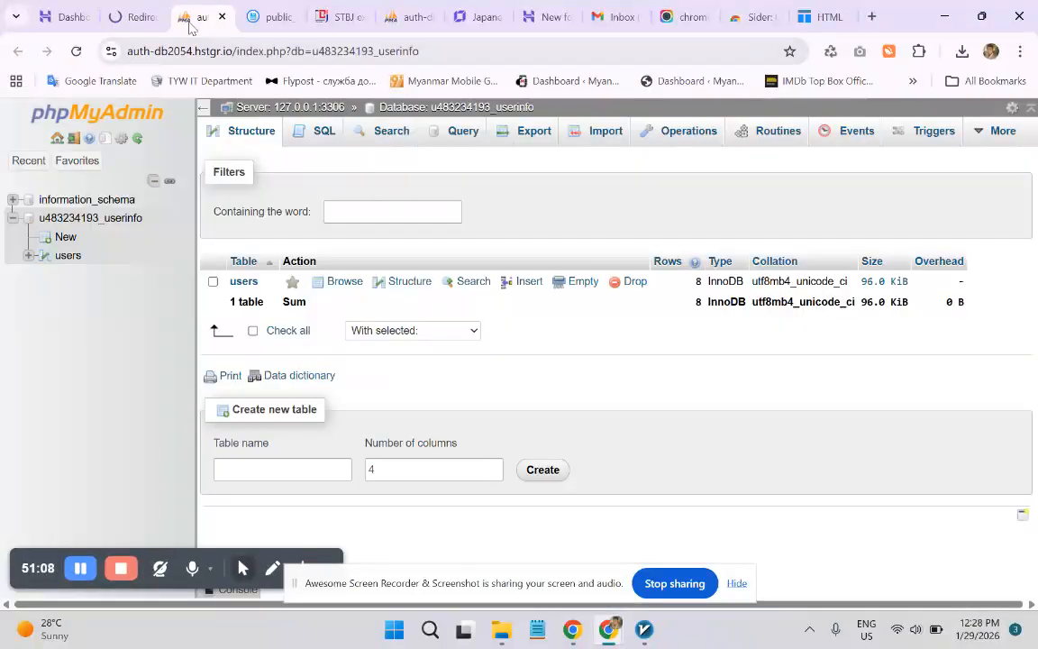
- View the nrc_front_photo image of the Guru institution row by loading its stored link in a separate browser tab, and close that tab
click(409, 12)
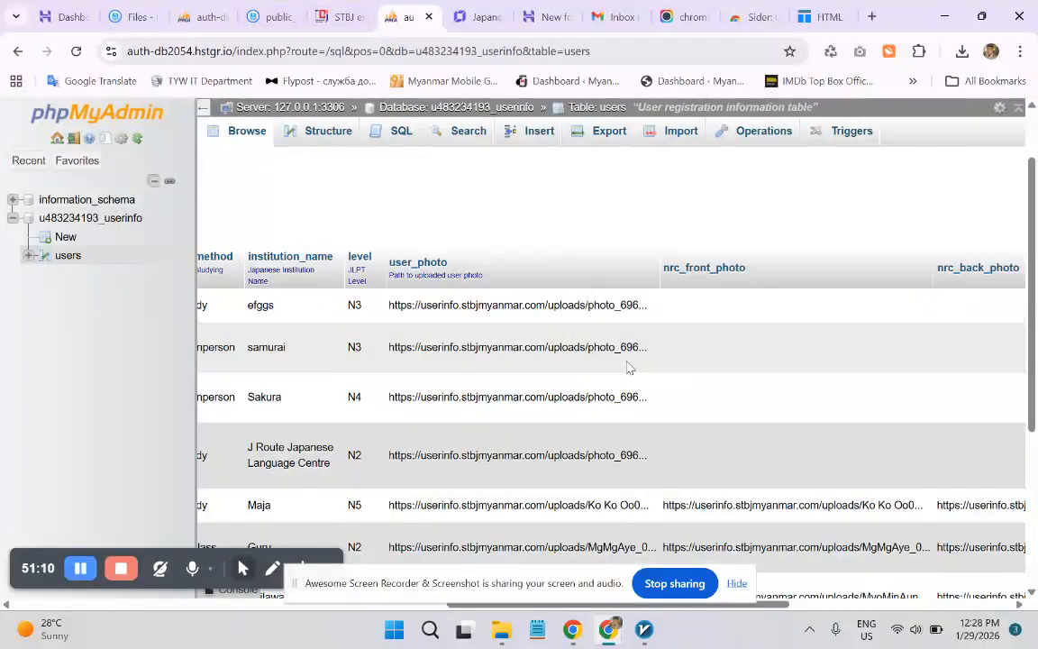
scroll(685, 406, down, 1)
scroll(768, 442, down, 1)
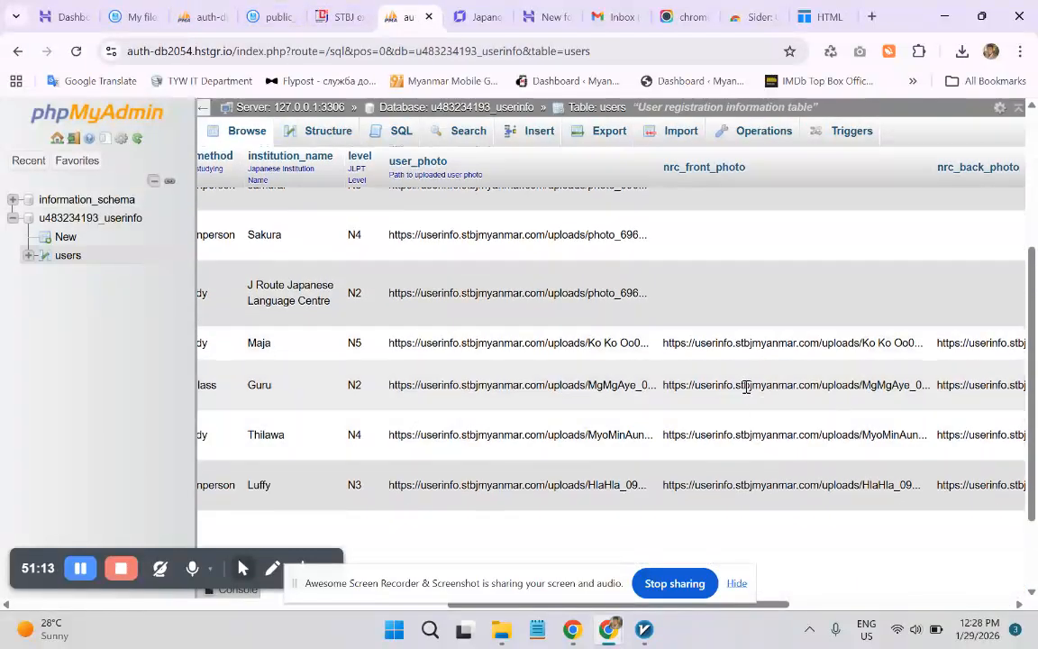
double_click(746, 385)
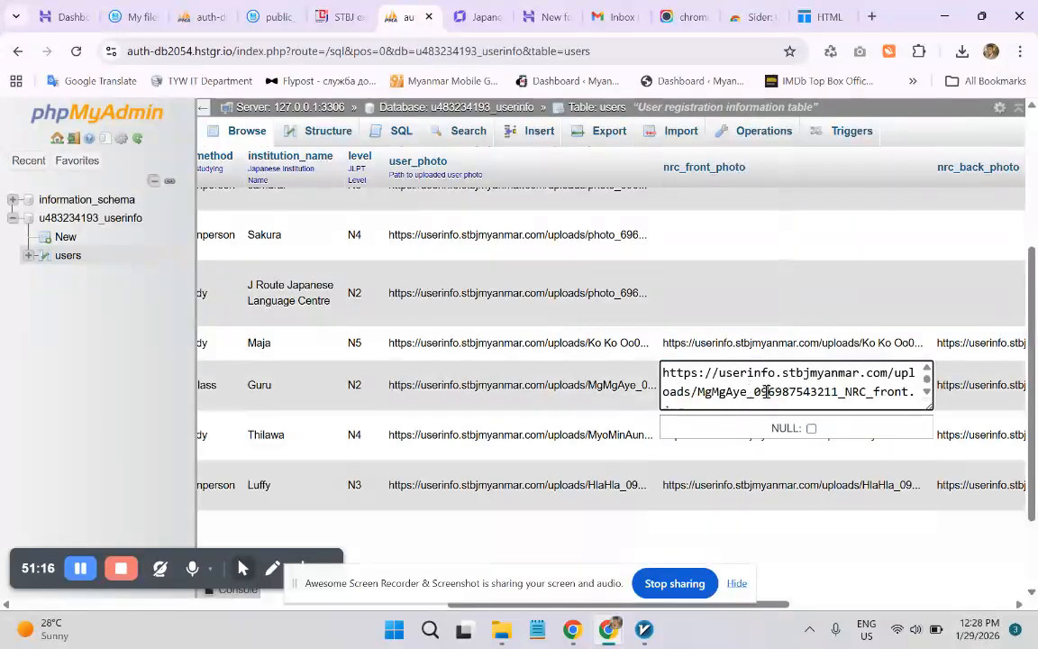
key(ctrl+a)
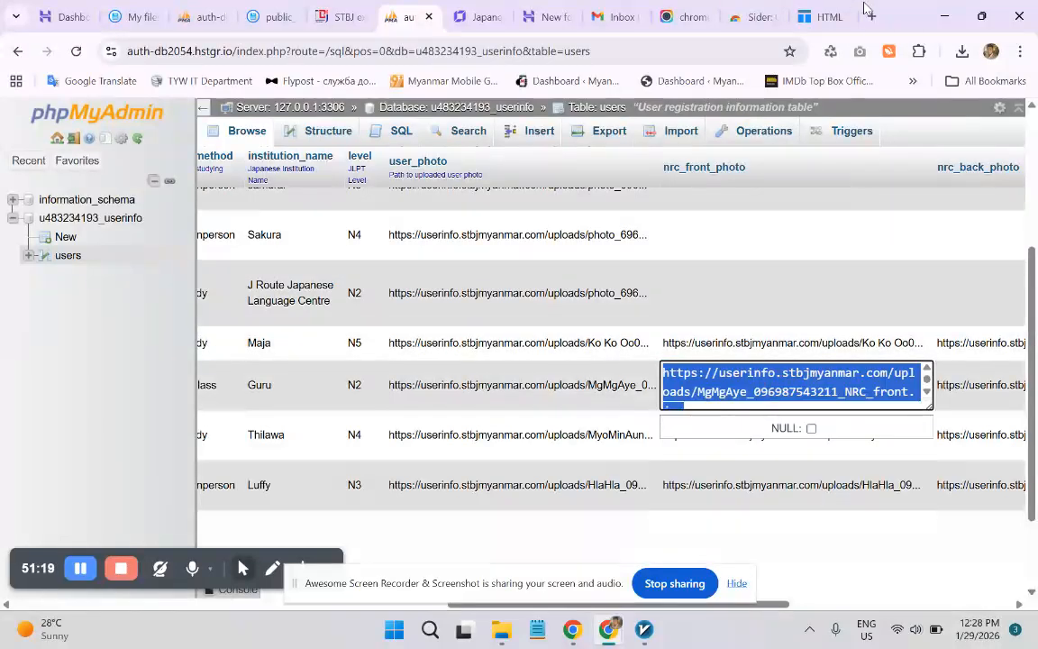
key(ctrl+t)
key(ctrl+v)
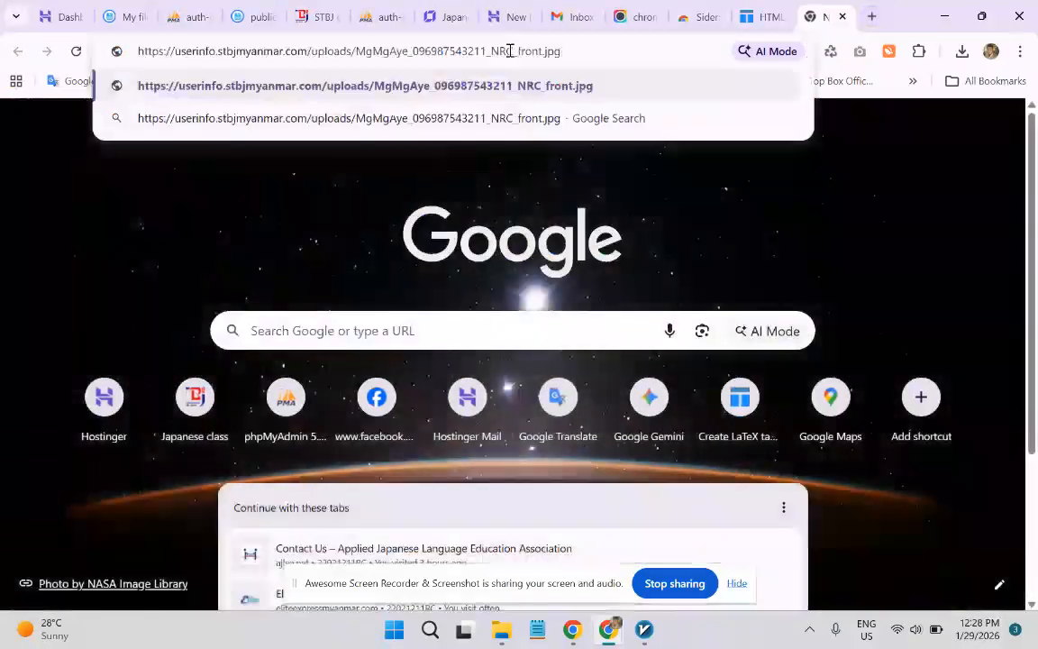
key(Return)
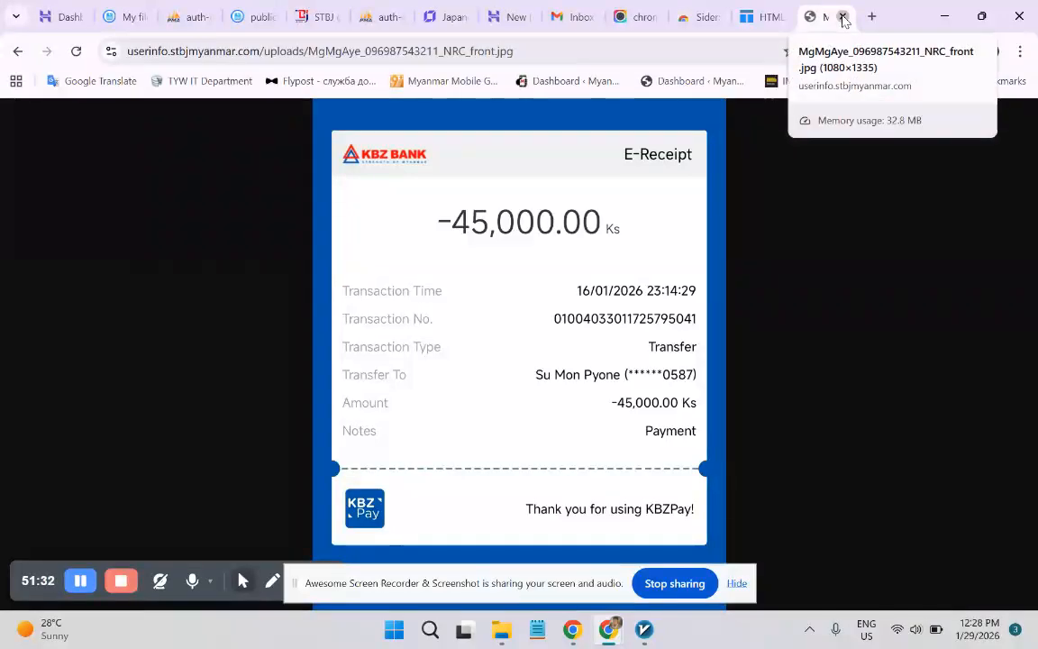
click(842, 17)
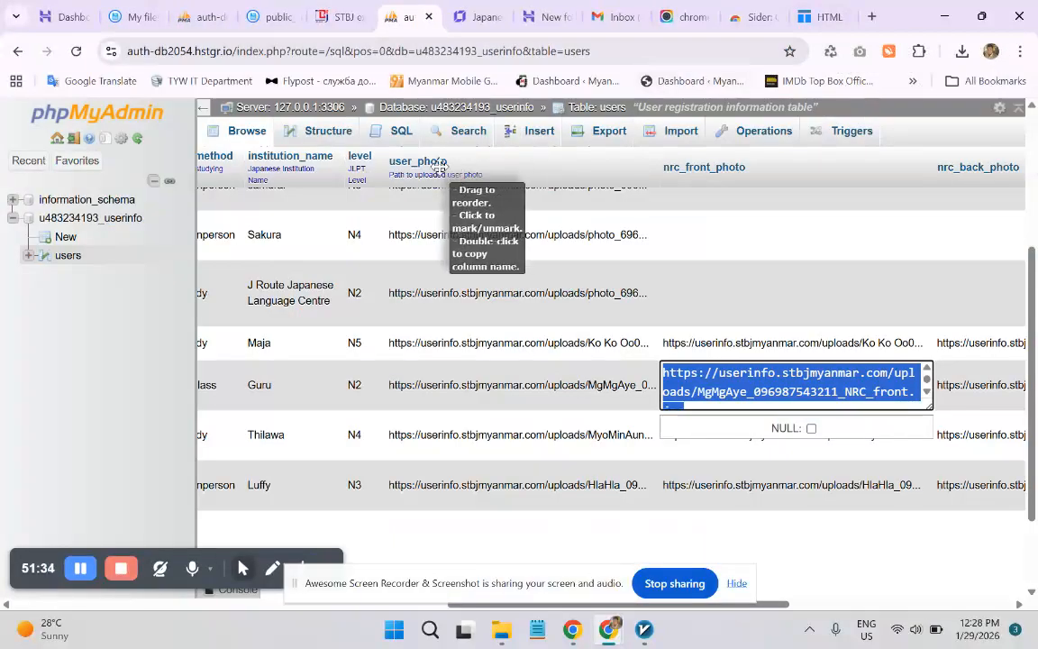
- Open the uploads folder inside public_html in the file manager and review the naming of the registrants' photo, NRC and ss image files
click(123, 9)
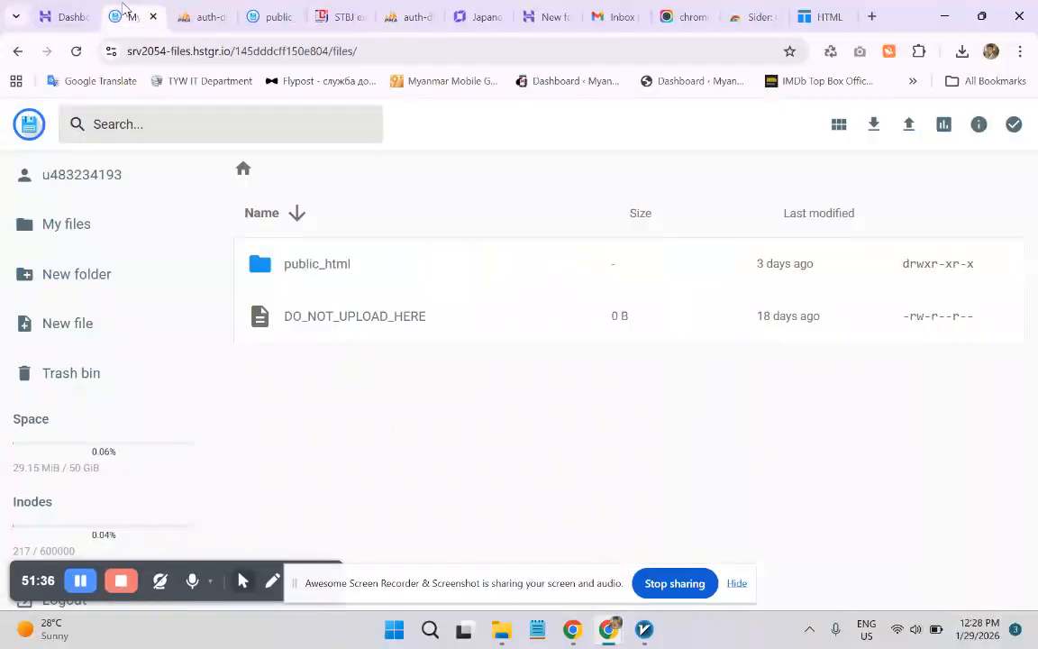
double_click(298, 267)
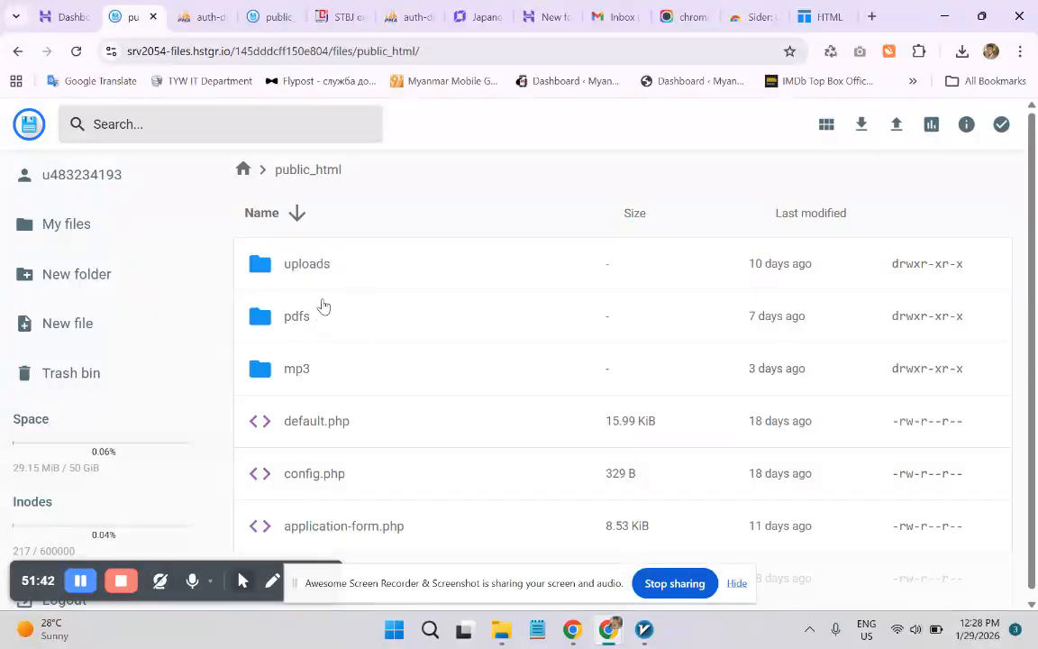
double_click(293, 275)
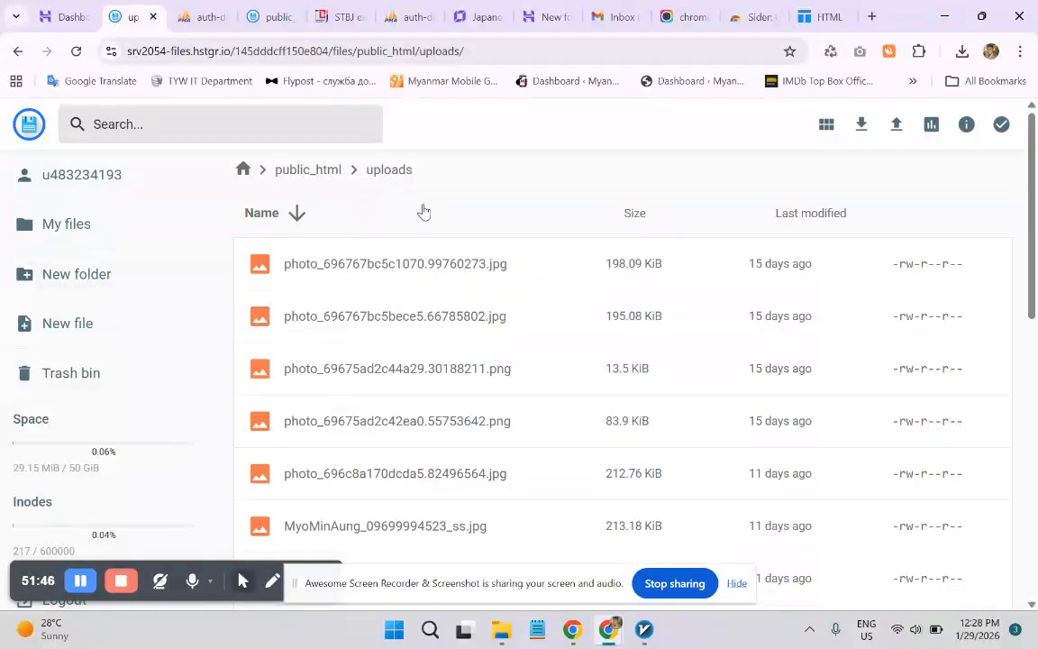
scroll(424, 213, down, 1)
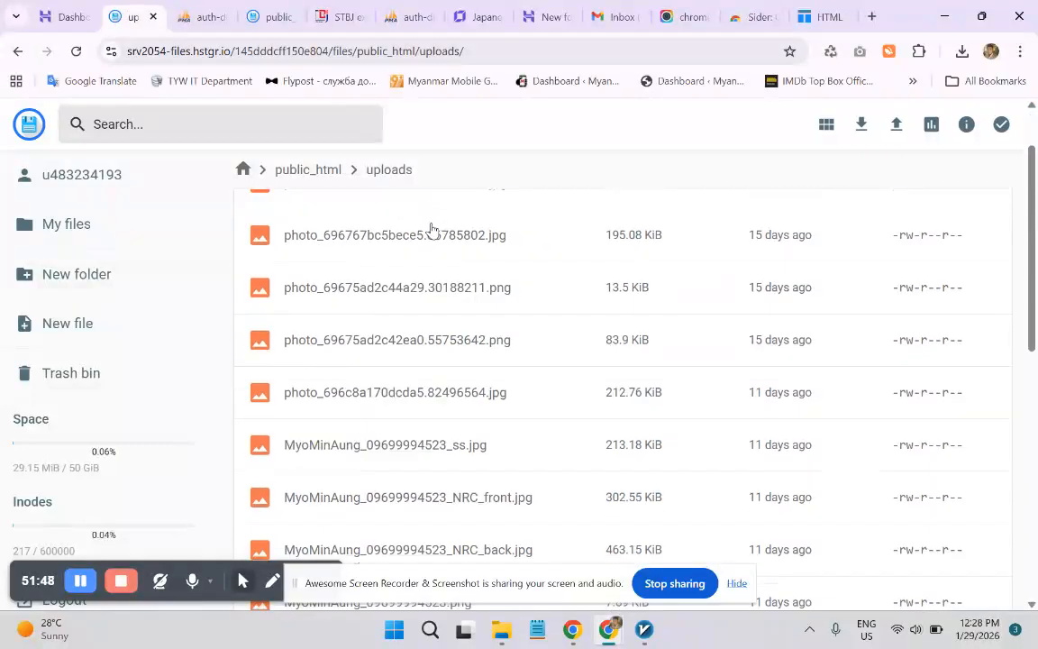
scroll(433, 228, down, 3)
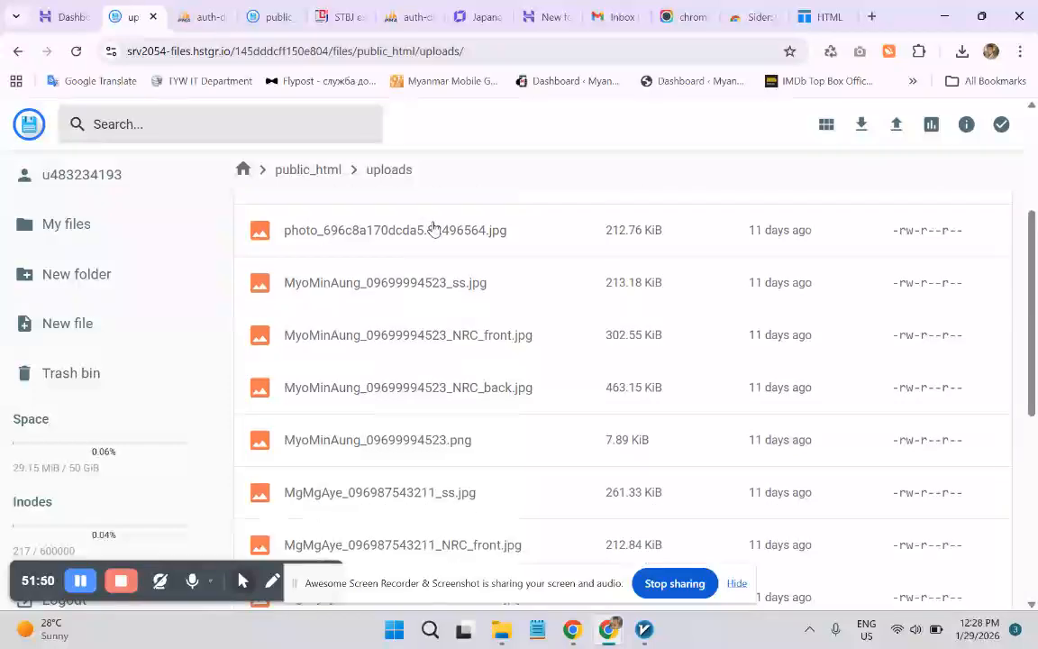
scroll(432, 227, up, 2)
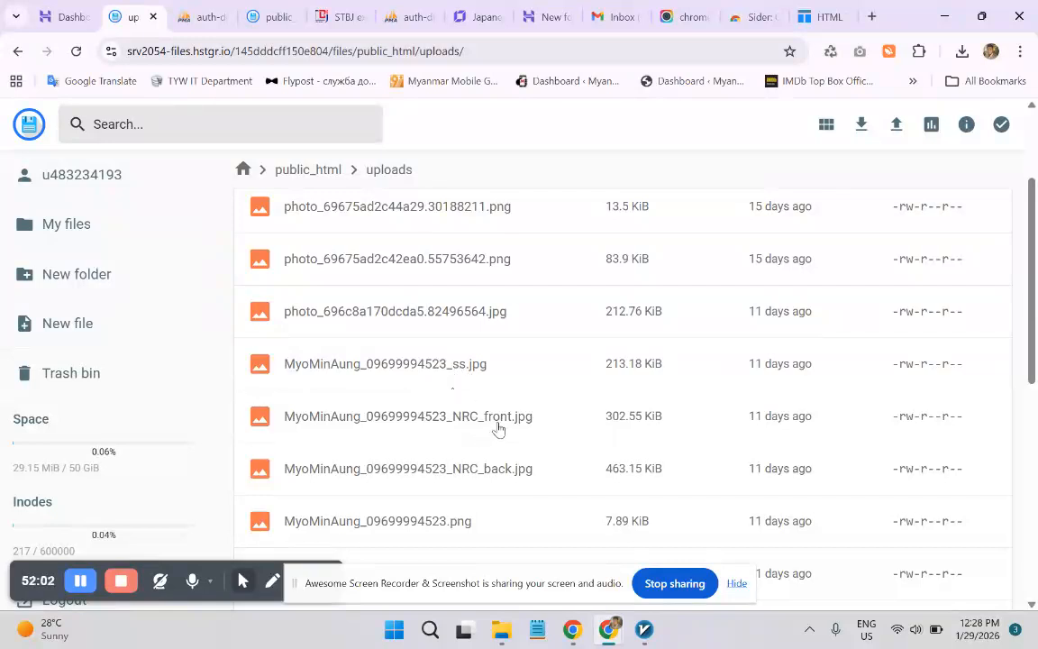
scroll(494, 427, down, 2)
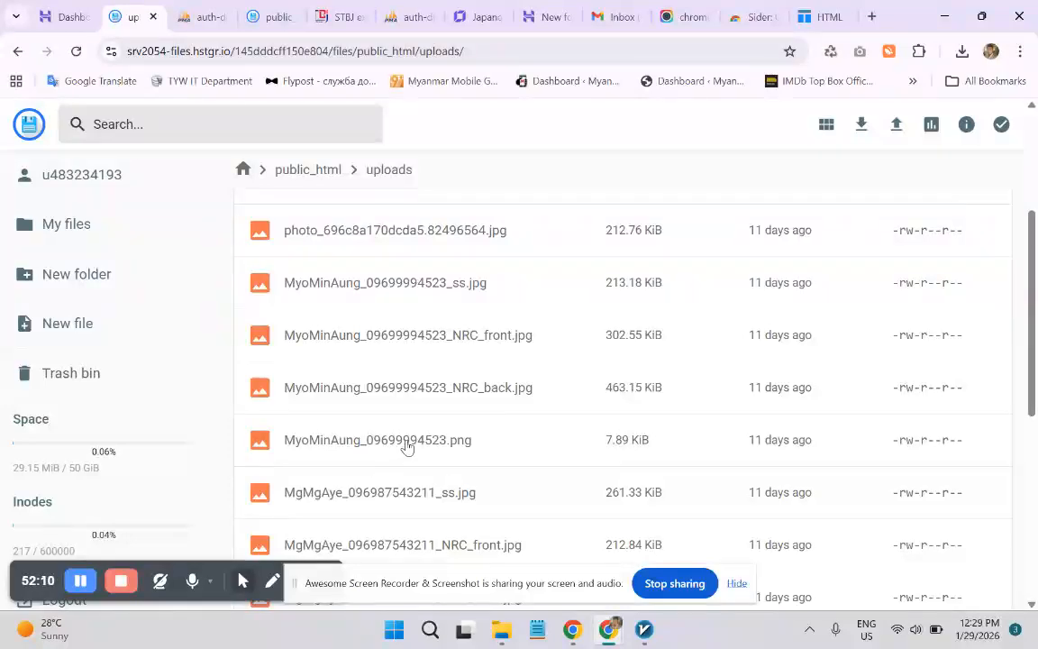
scroll(401, 446, down, 3)
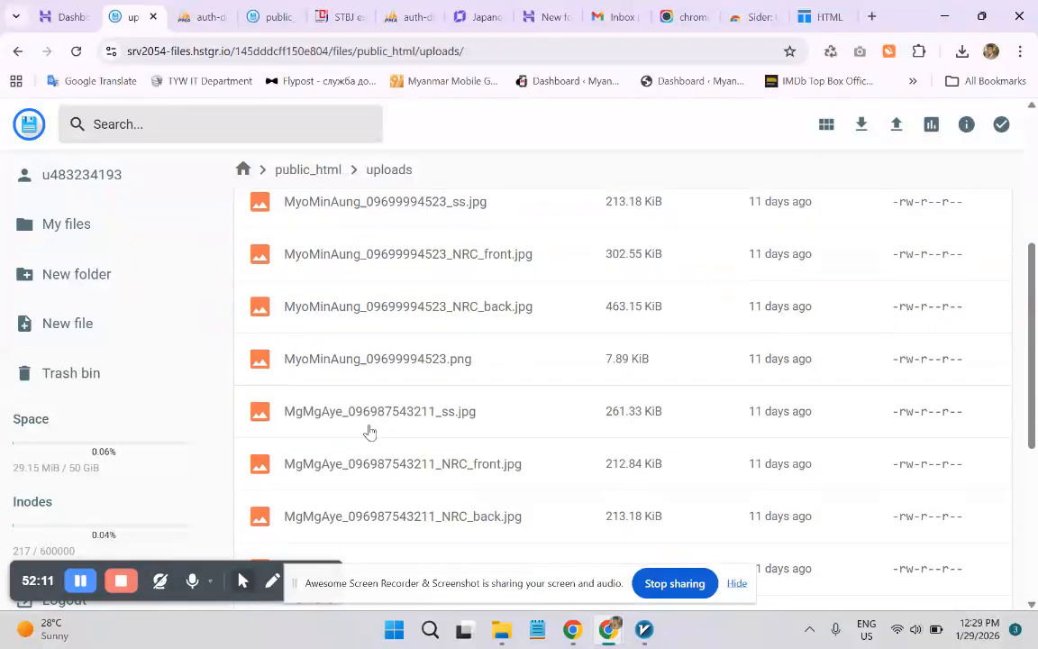
scroll(376, 430, down, 2)
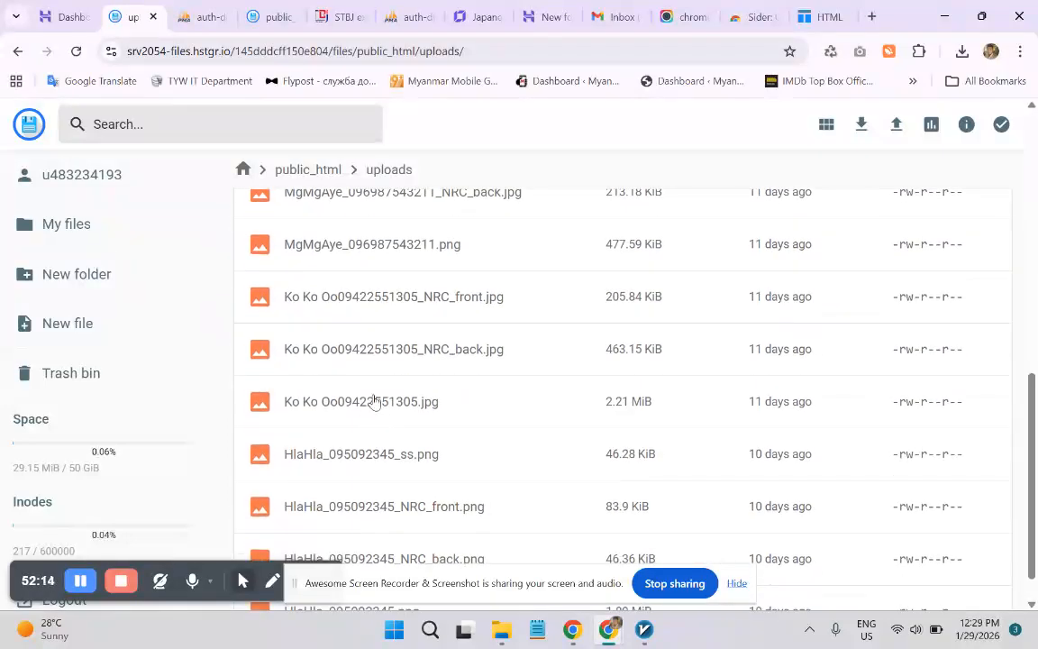
scroll(366, 361, up, 4)
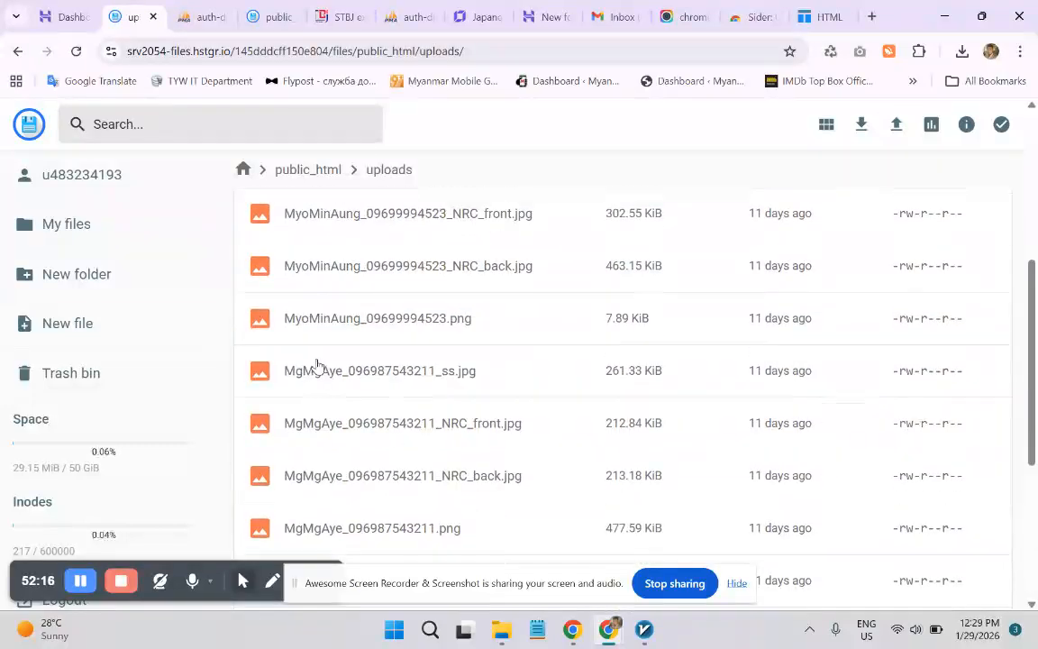
- Return to the phpMyAdmin users table and examine its records from the id column across to email and down to the last row
click(200, 16)
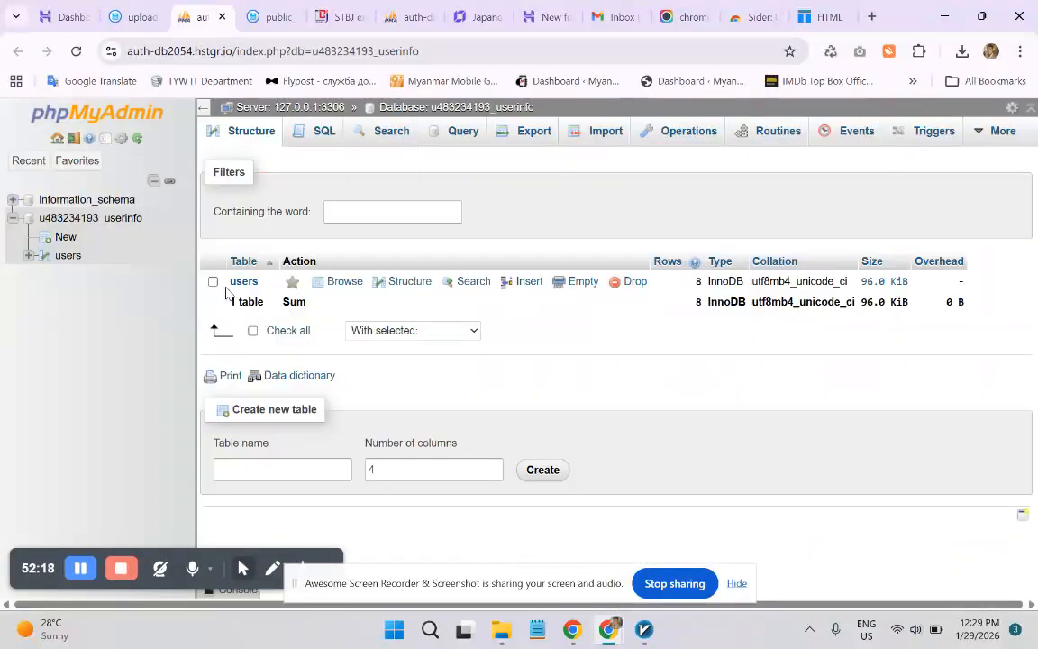
click(412, 16)
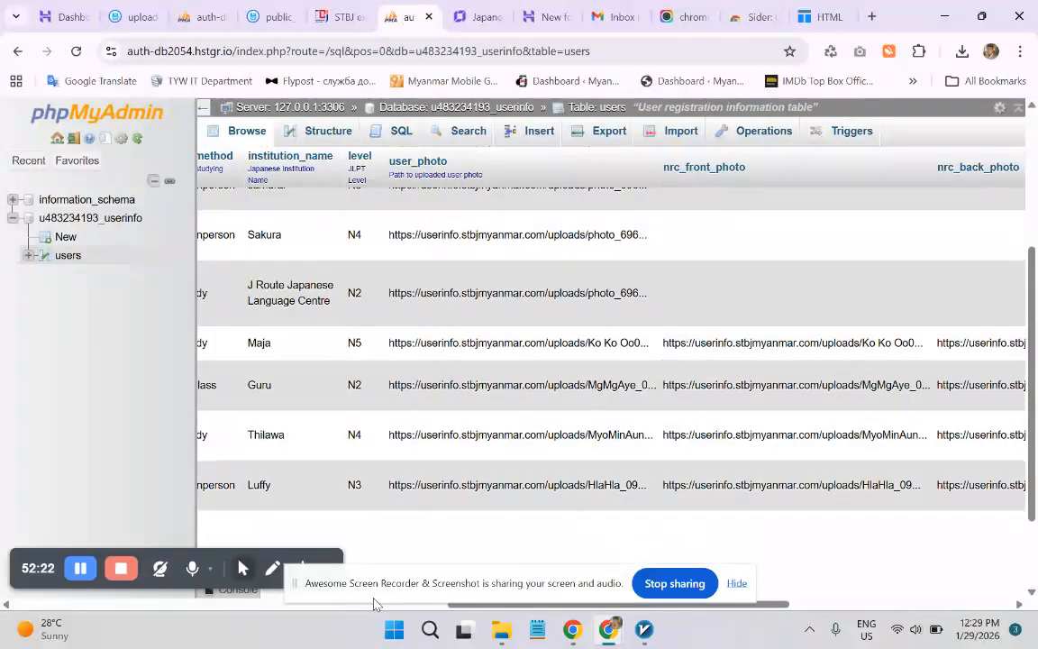
drag(443, 604, 315, 643)
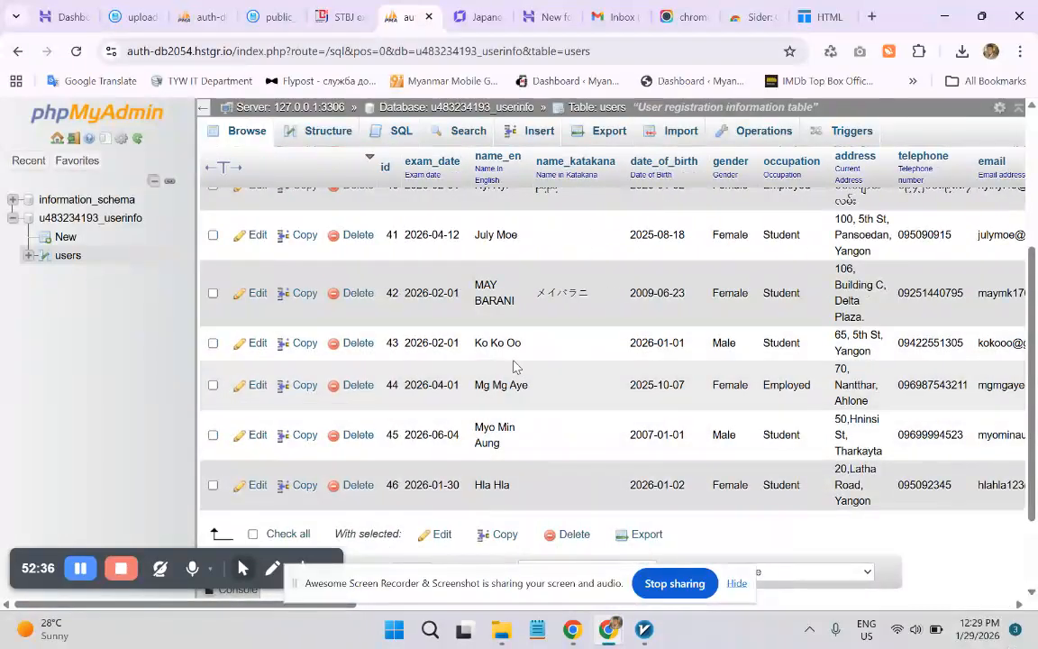
scroll(502, 365, down, 3)
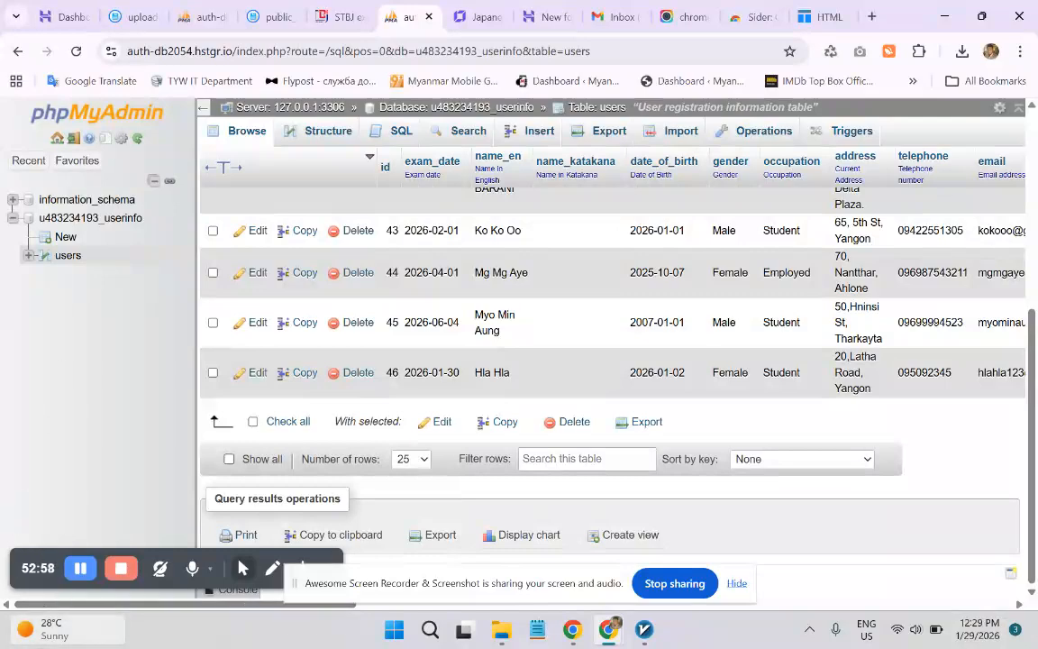
key(super+w)
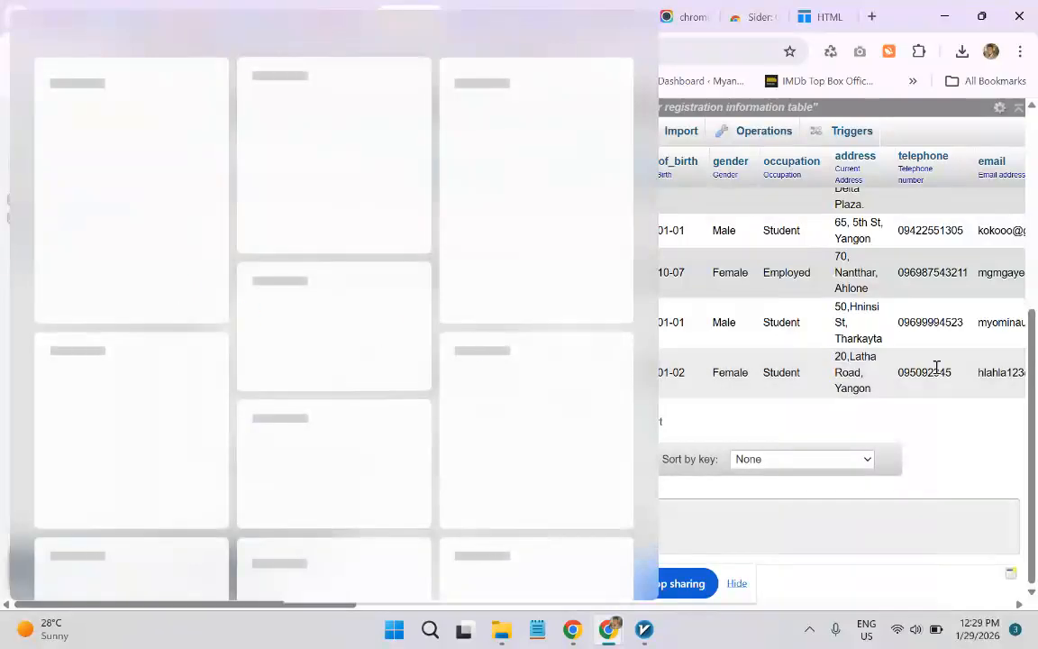
click(955, 424)
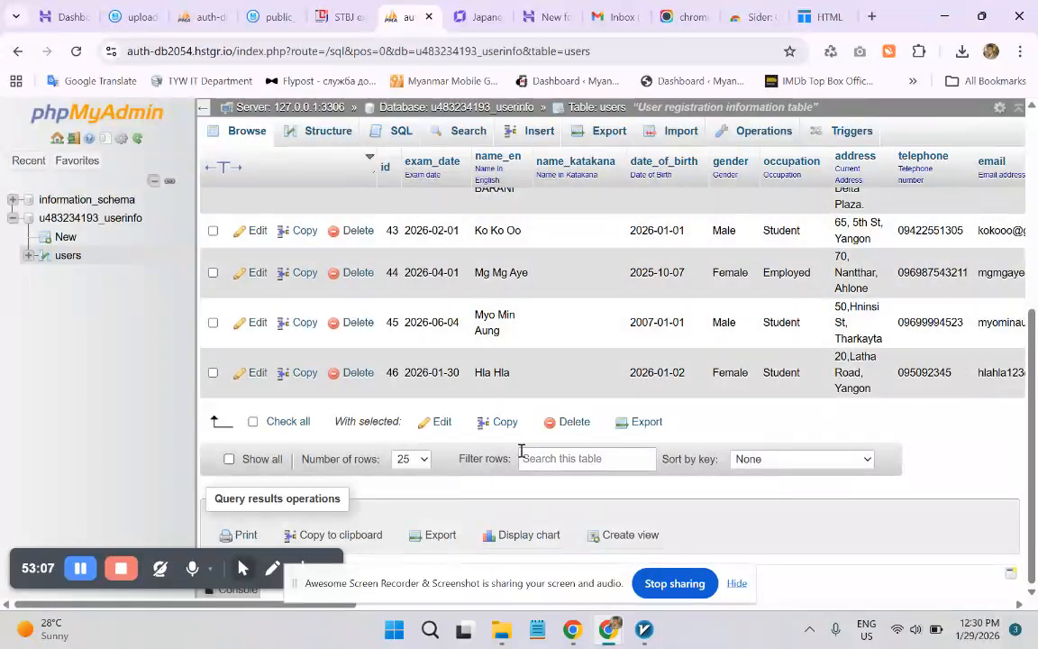
scroll(628, 237, up, 4)
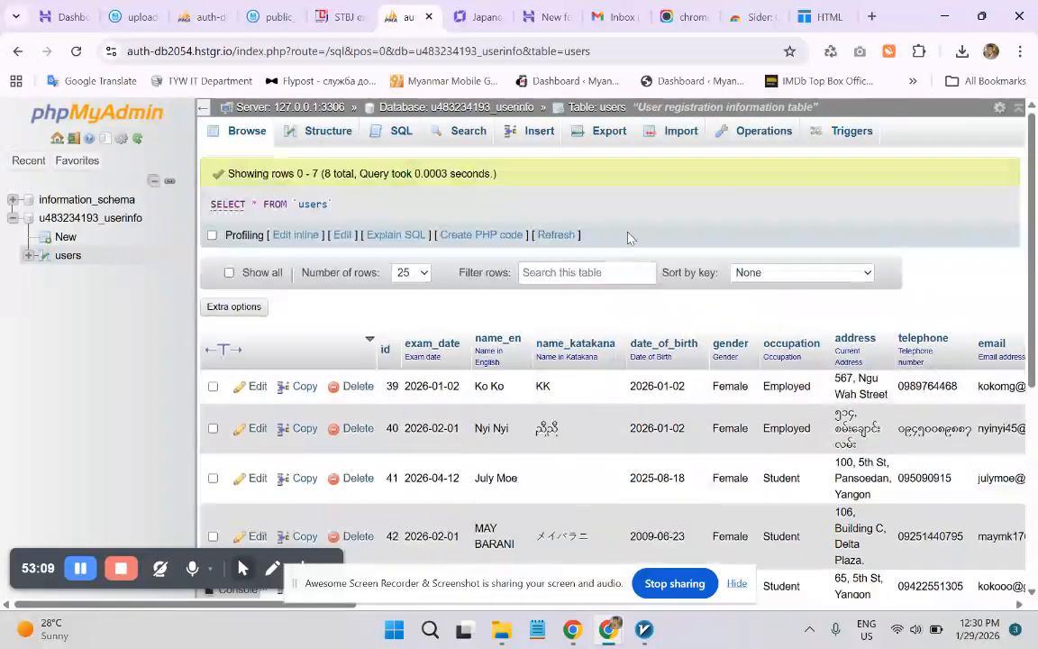
- Open the export page for the users table and check the available formats, including CSV for MS Excel
click(596, 140)
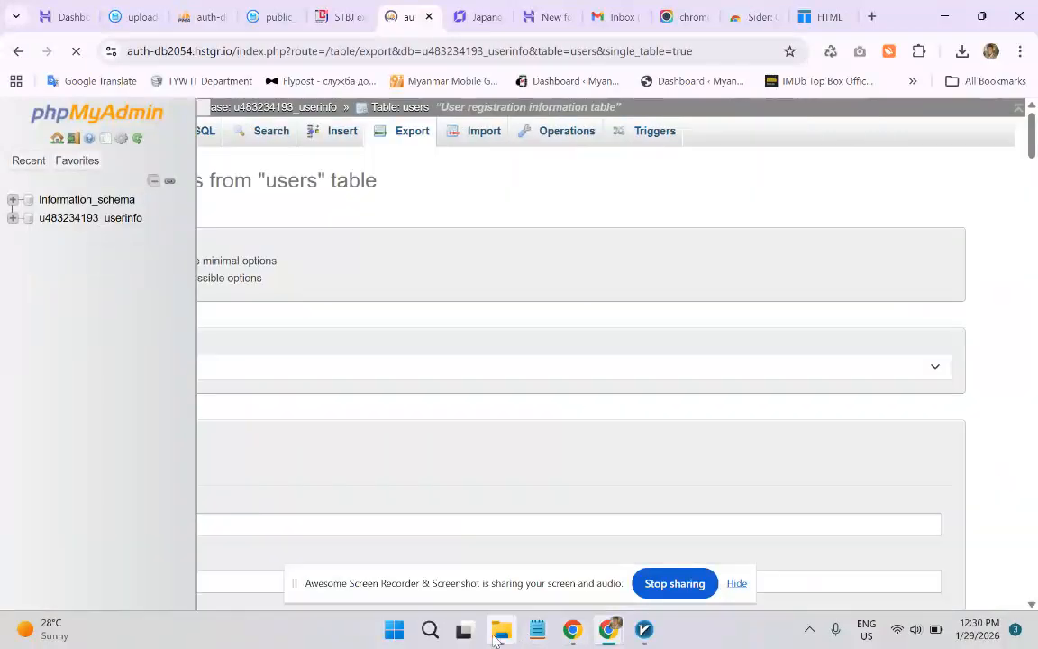
mouse_move(493, 637)
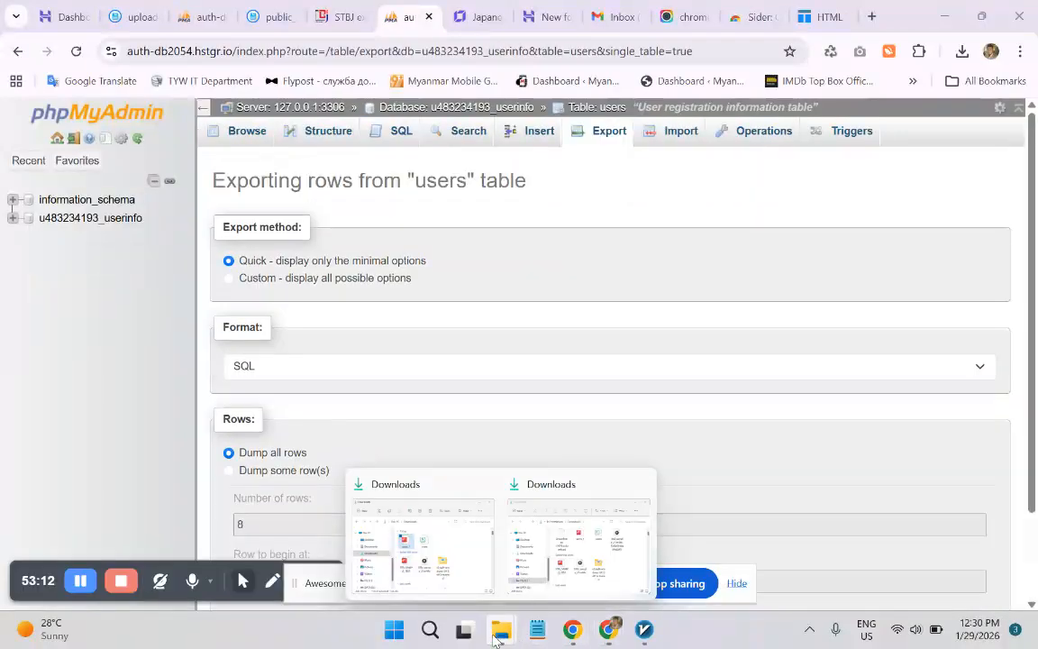
click(716, 367)
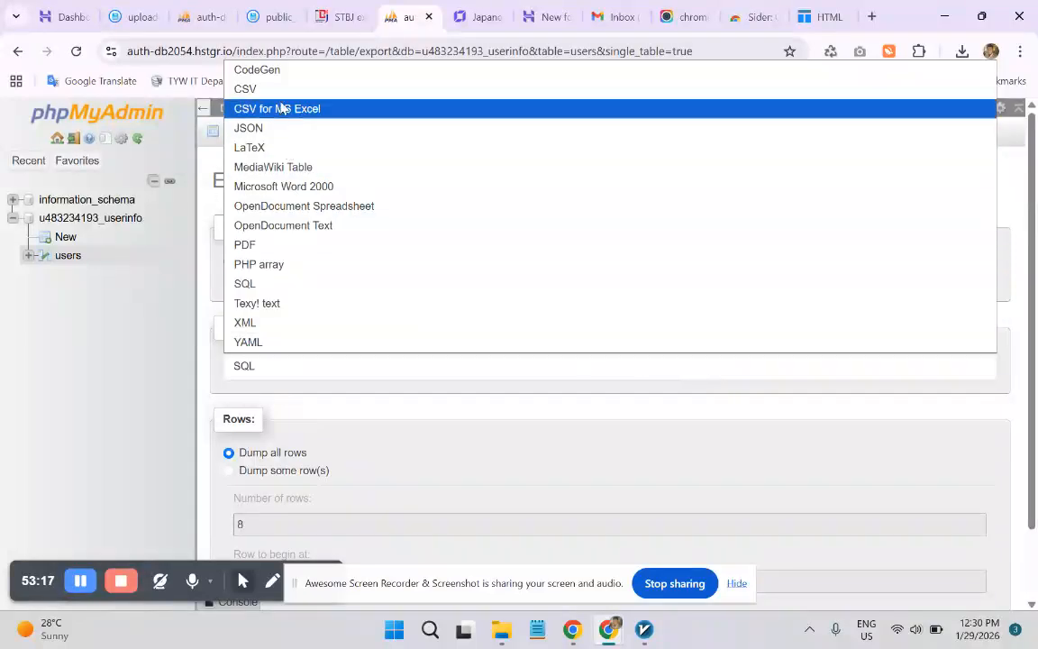
click(142, 372)
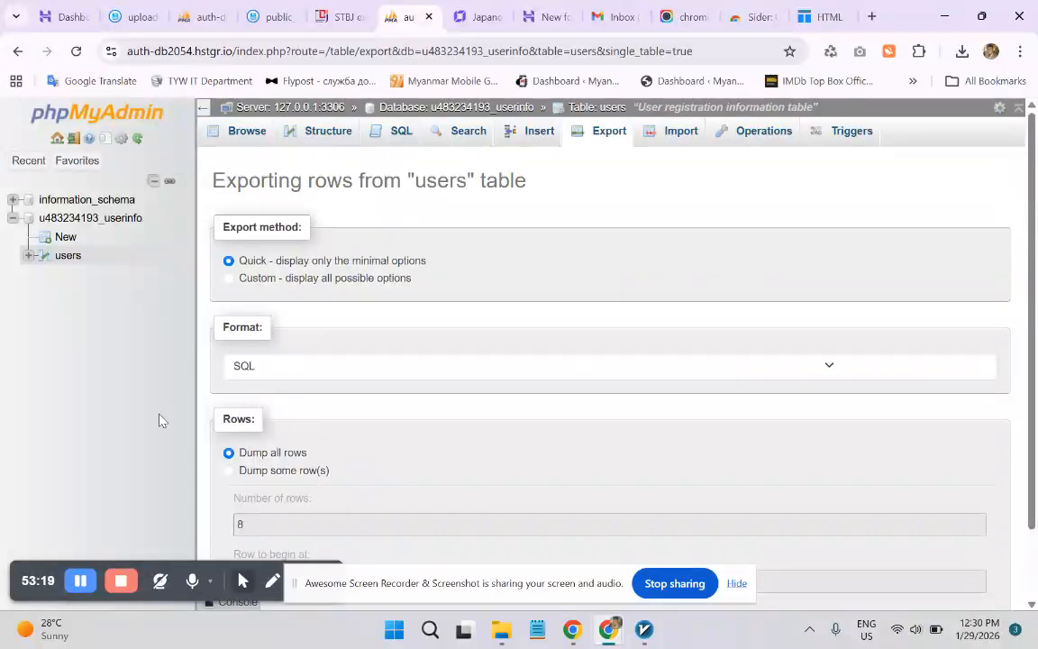
- Open the exported users spreadsheet file from the Downloads folder in WPS Office and maximize it to review the registration data
mouse_move(510, 623)
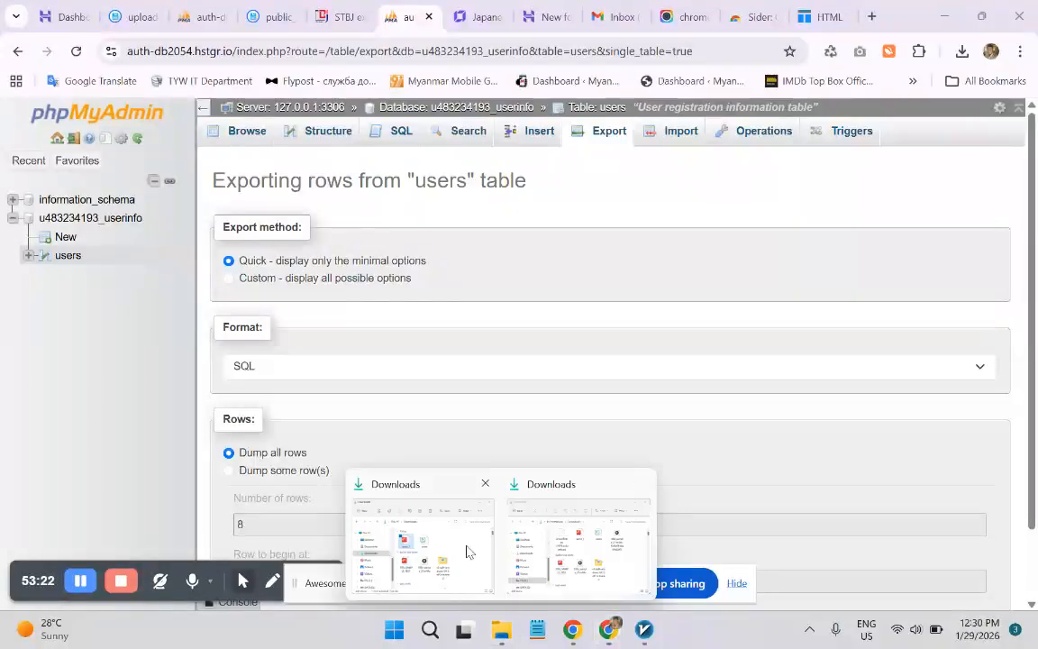
click(421, 493)
drag(385, 296, 610, 144)
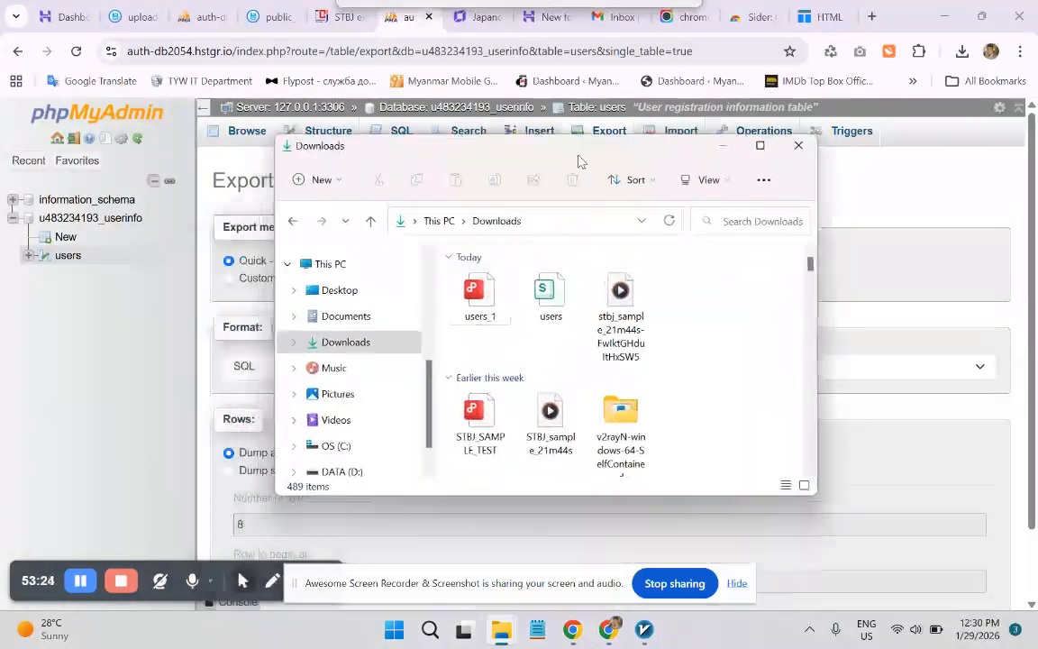
click(551, 297)
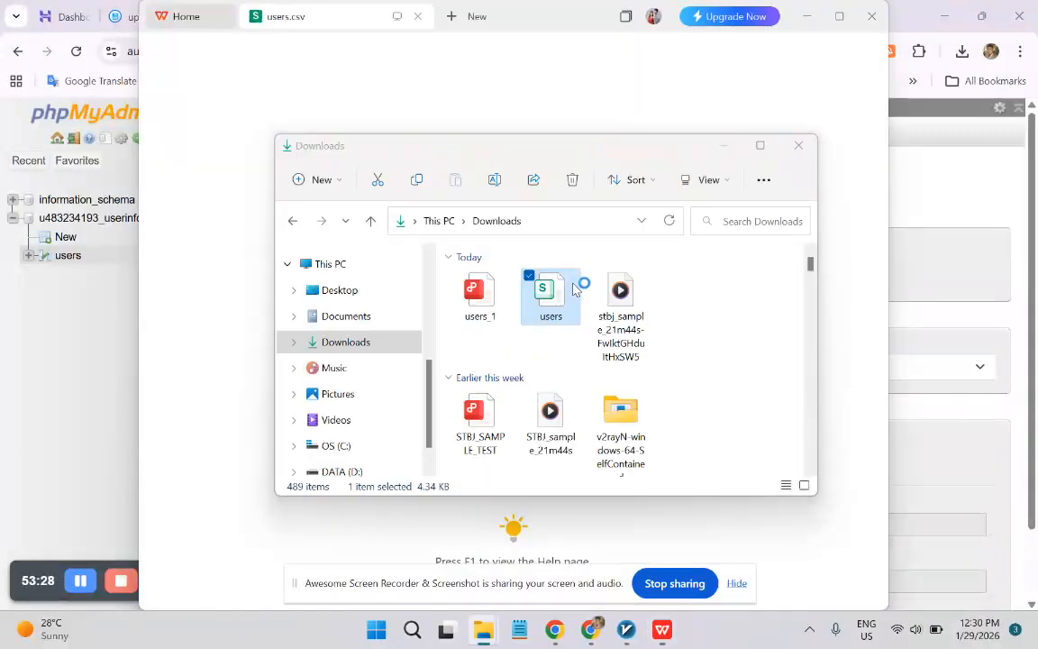
click(723, 145)
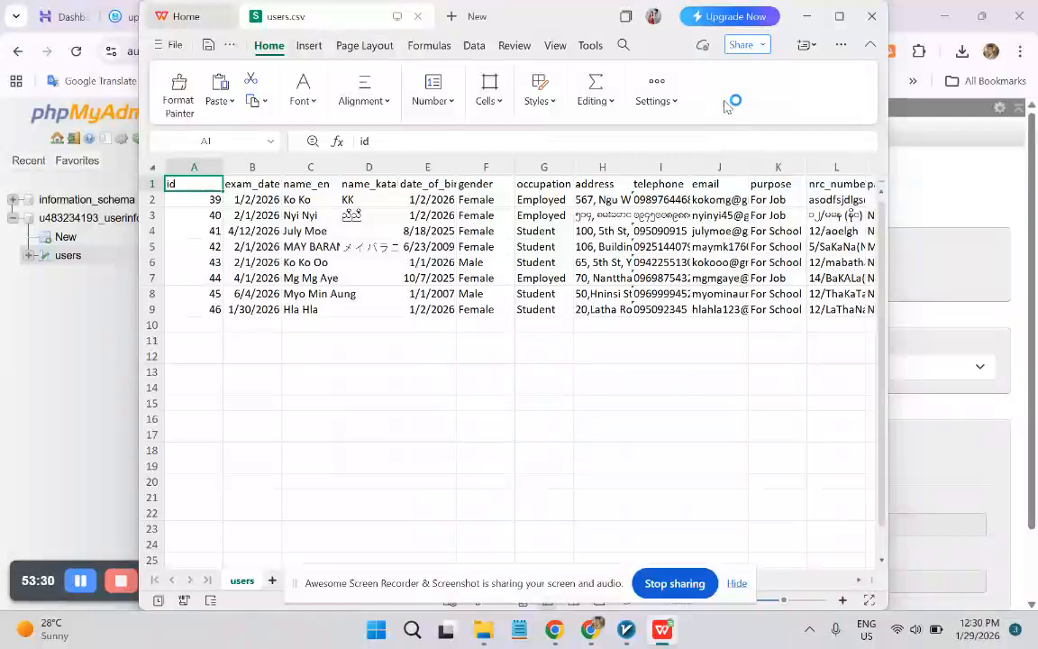
click(840, 18)
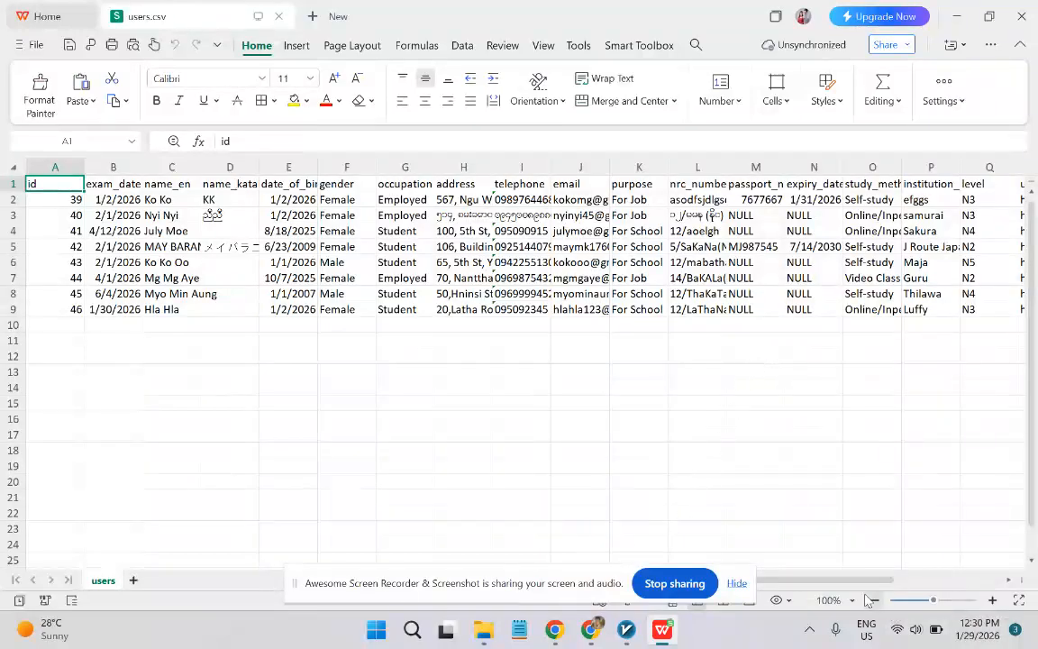
drag(838, 580, 621, 581)
- Look through the Downloads folder for the Admission ticket files and compare them with the name columns of the users spreadsheet
mouse_move(483, 628)
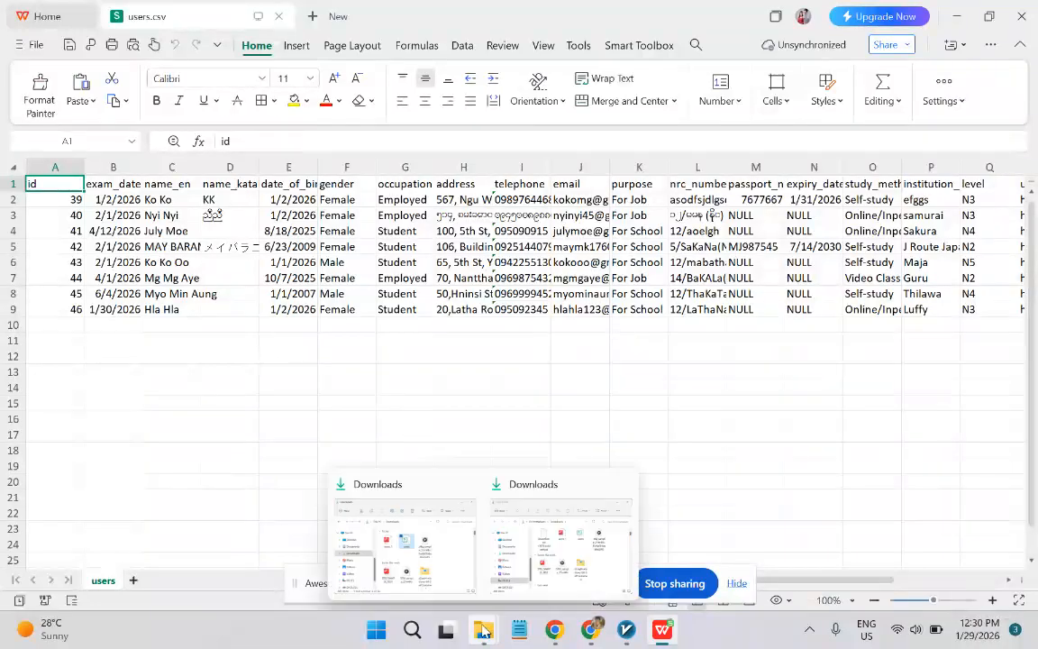
click(550, 498)
scroll(667, 379, down, 5)
scroll(680, 377, up, 4)
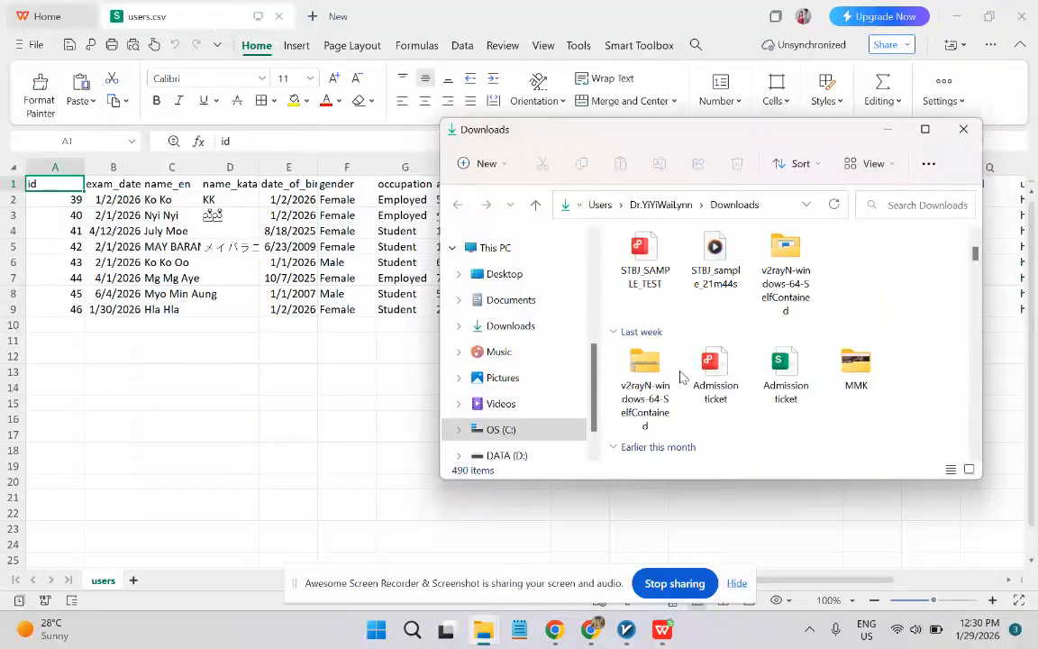
click(325, 393)
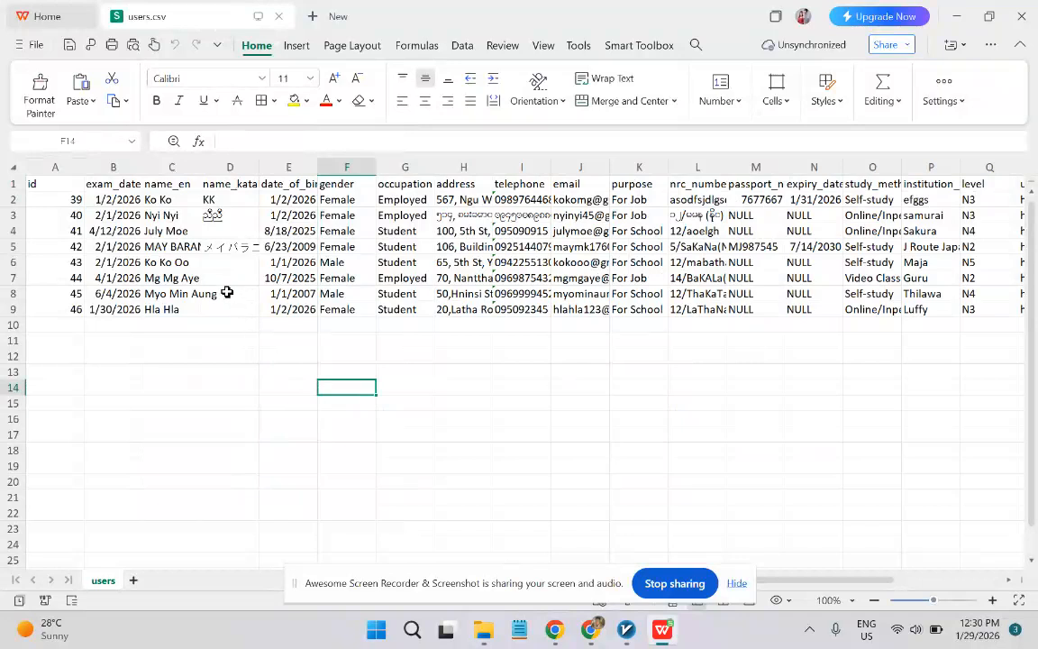
click(211, 214)
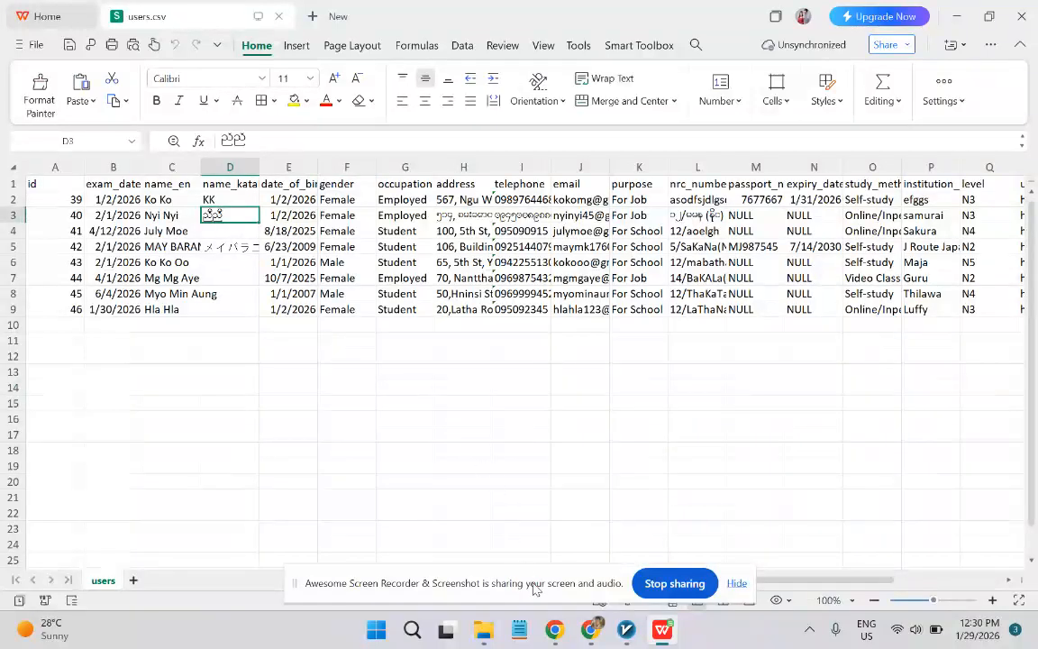
mouse_move(486, 638)
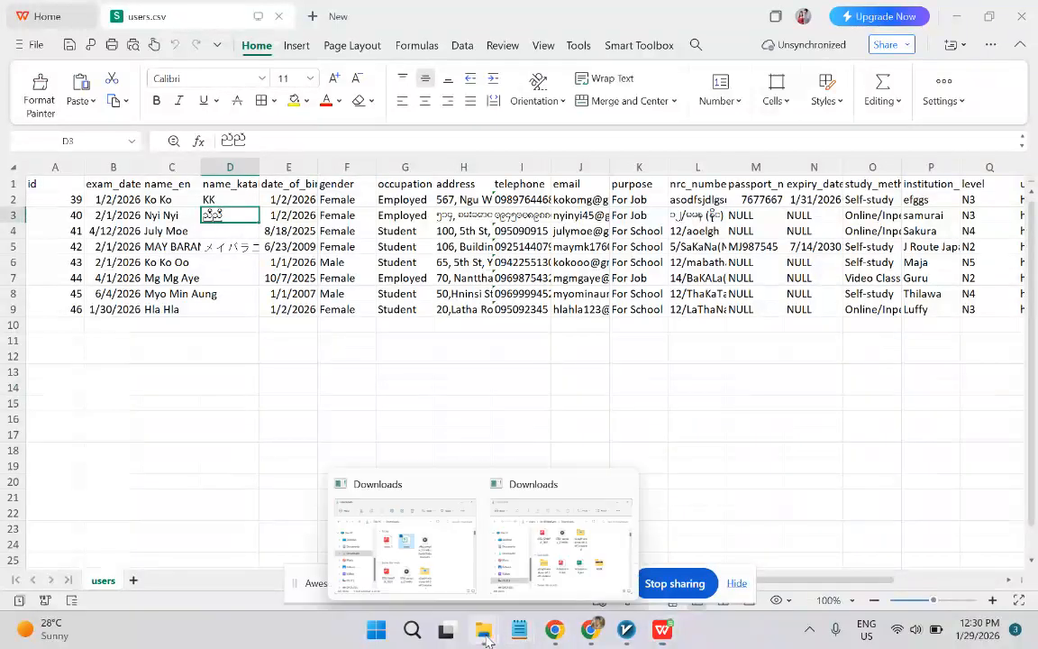
click(566, 533)
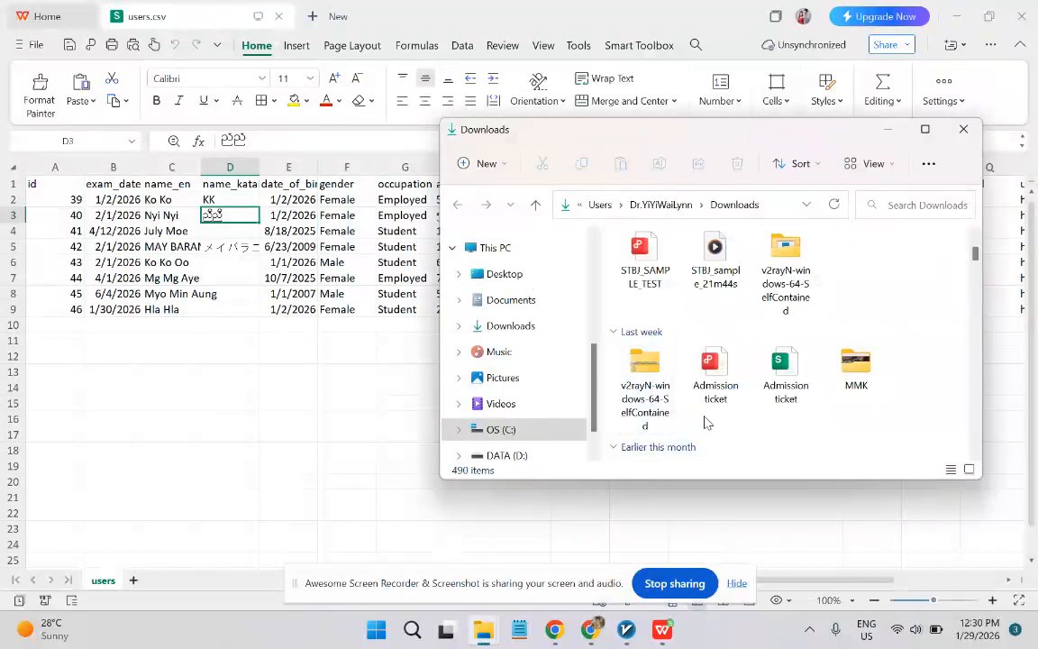
click(302, 386)
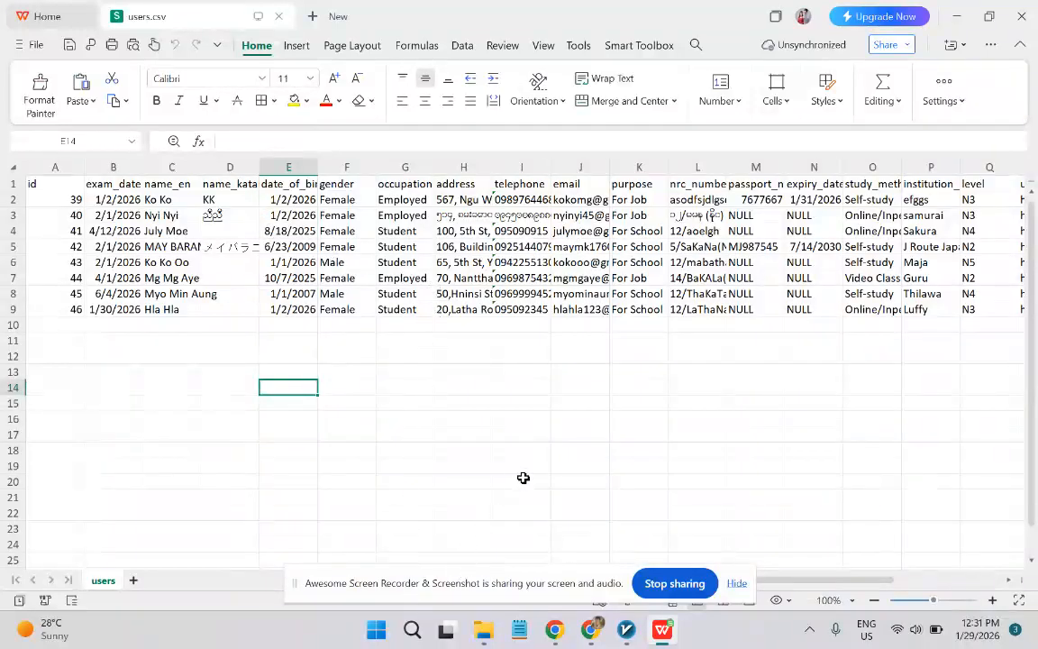
- Open the Admission ticket PDF from the Downloads folder and examine its exam date, exam number and name fields
click(484, 638)
click(541, 581)
scroll(702, 364, down, 2)
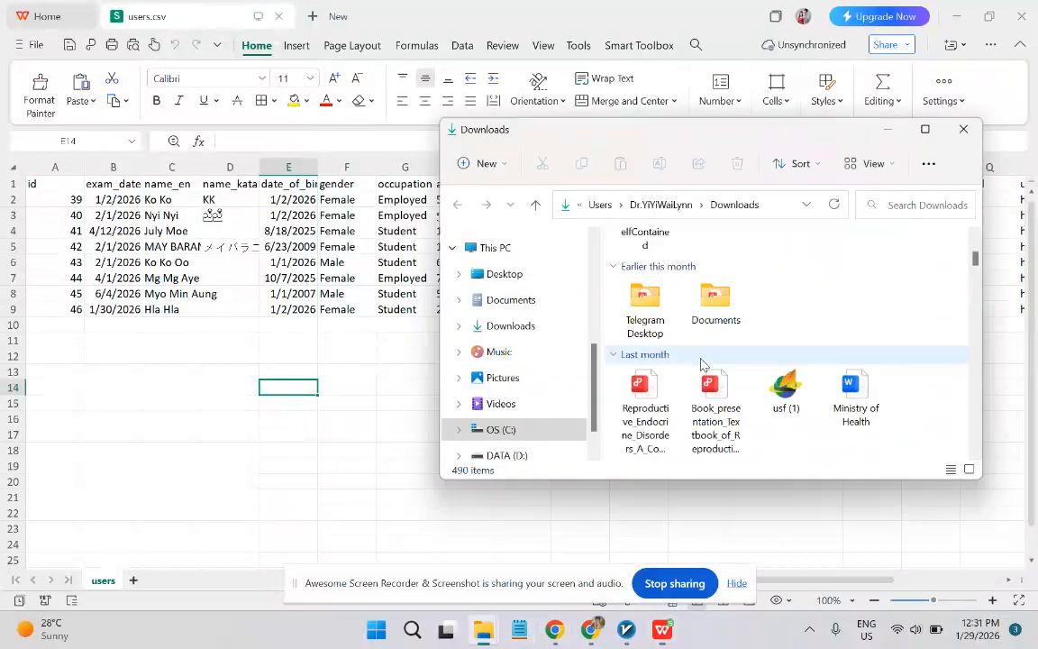
scroll(701, 363, up, 2)
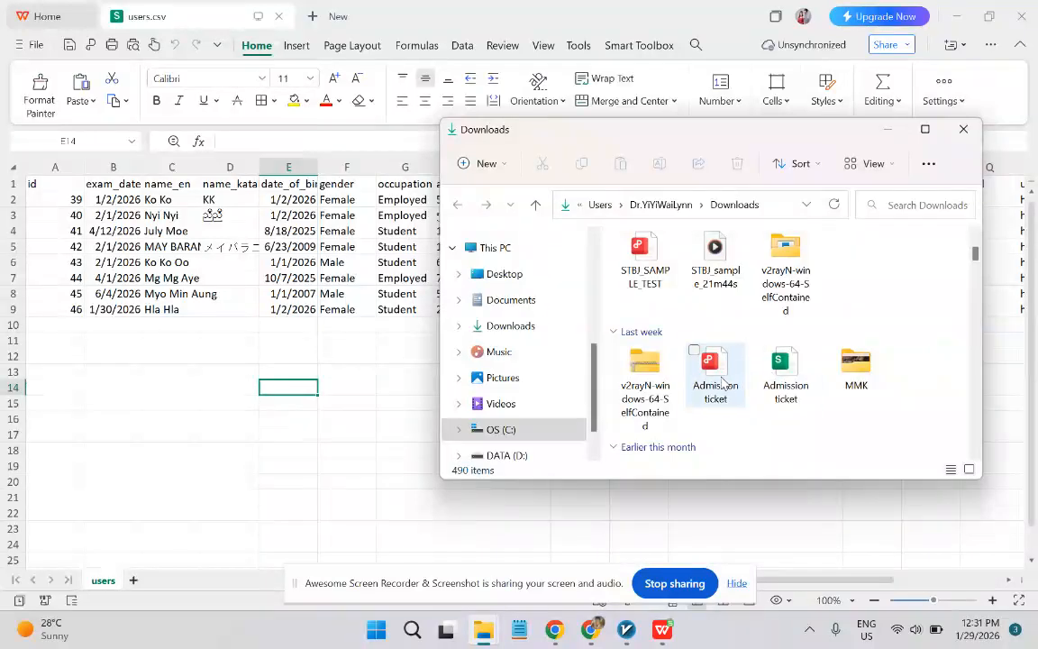
double_click(721, 382)
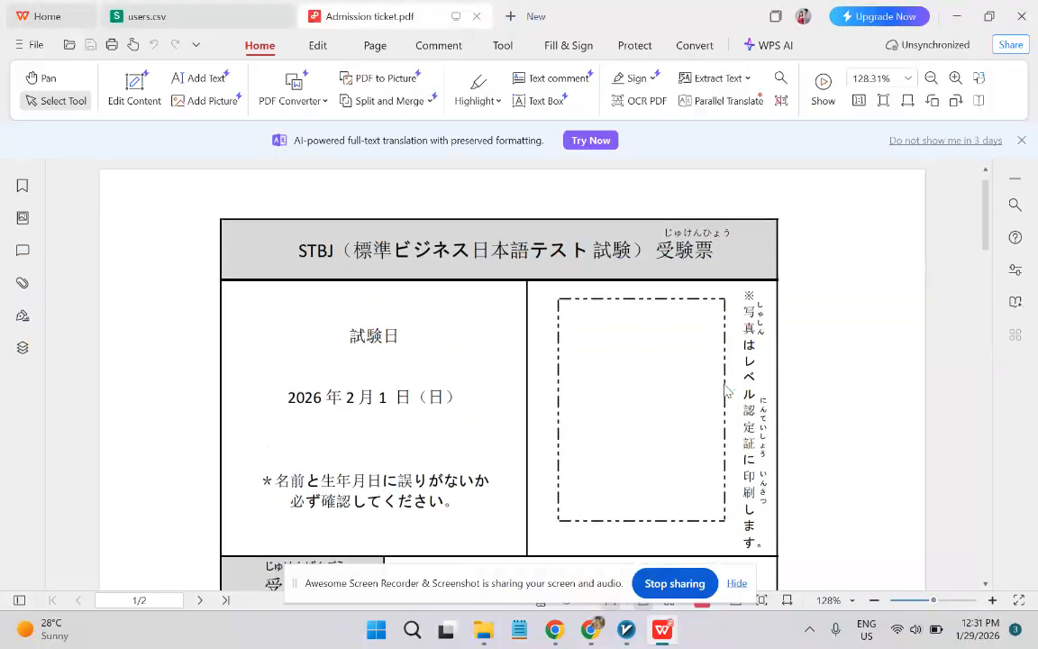
scroll(729, 385, down, 3)
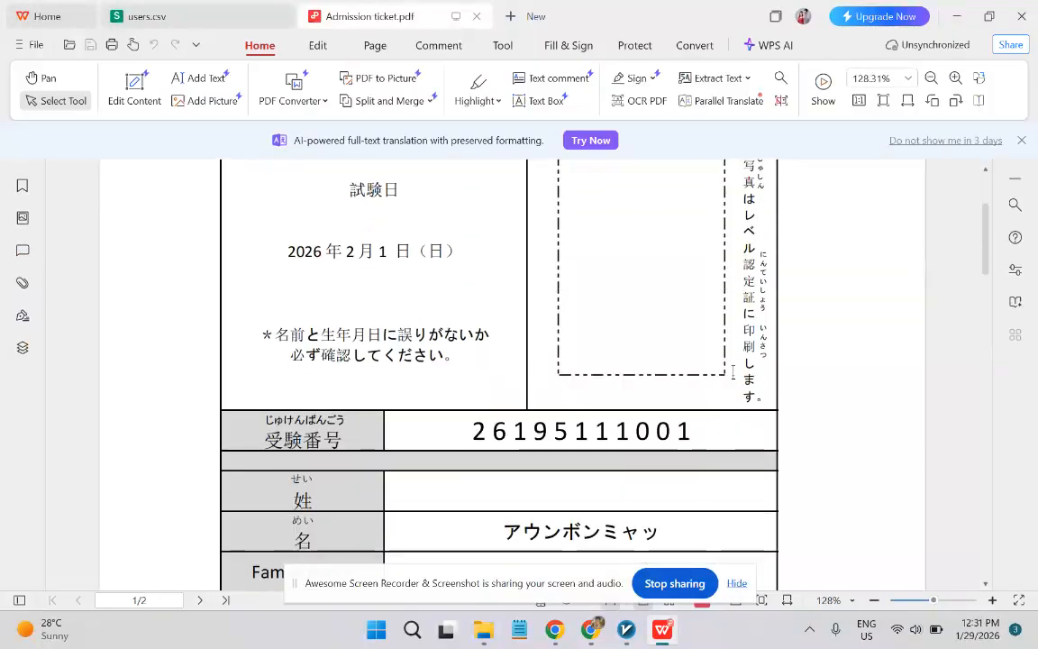
scroll(732, 382, down, 2)
scroll(687, 393, up, 1)
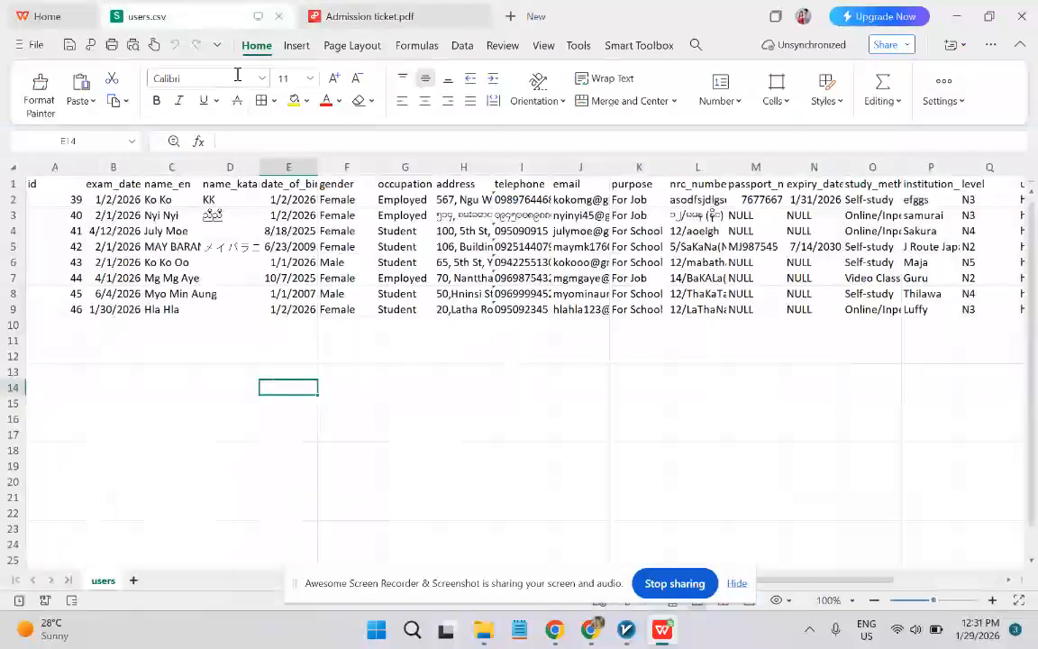
- Copy the registrant's full name from the name_en column in row 8 of users.csv
click(185, 14)
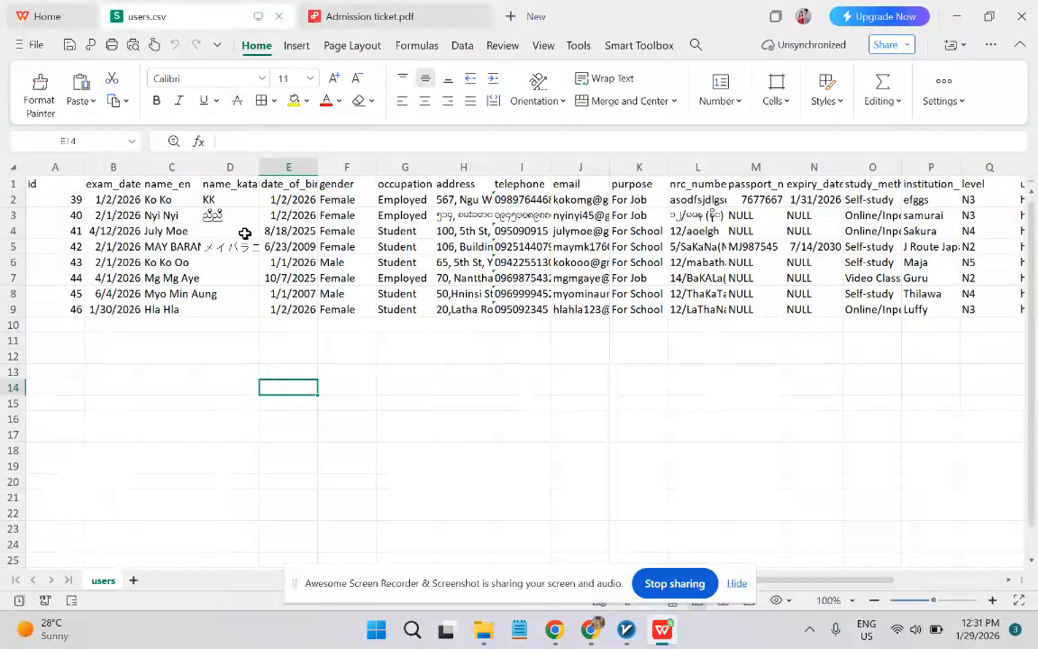
click(175, 296)
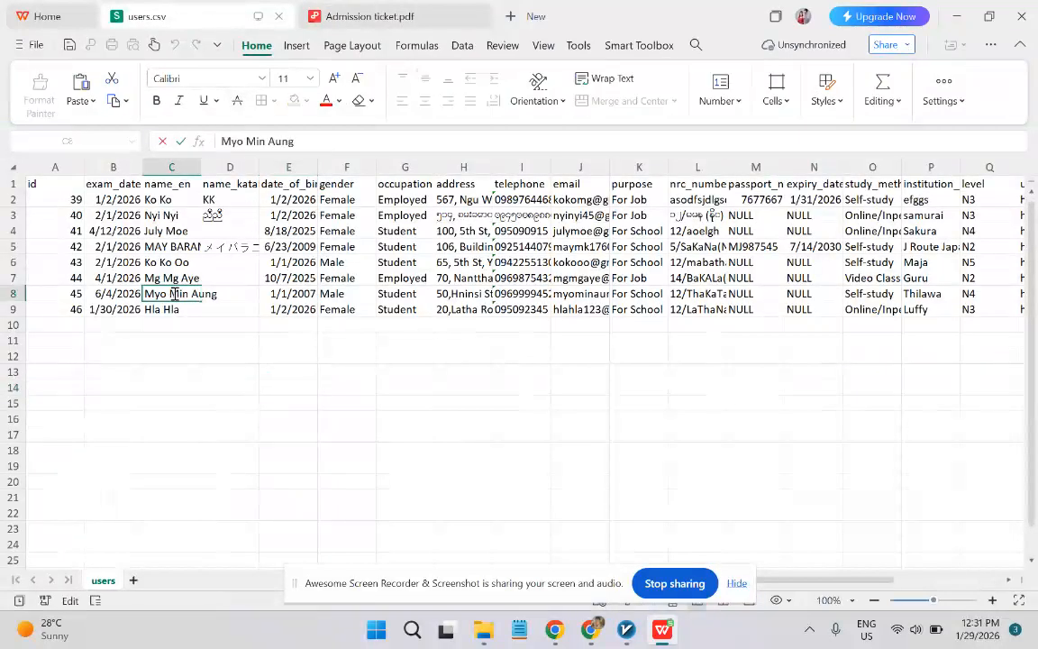
double_click(178, 295)
triple_click(179, 296)
key(ctrl+c)
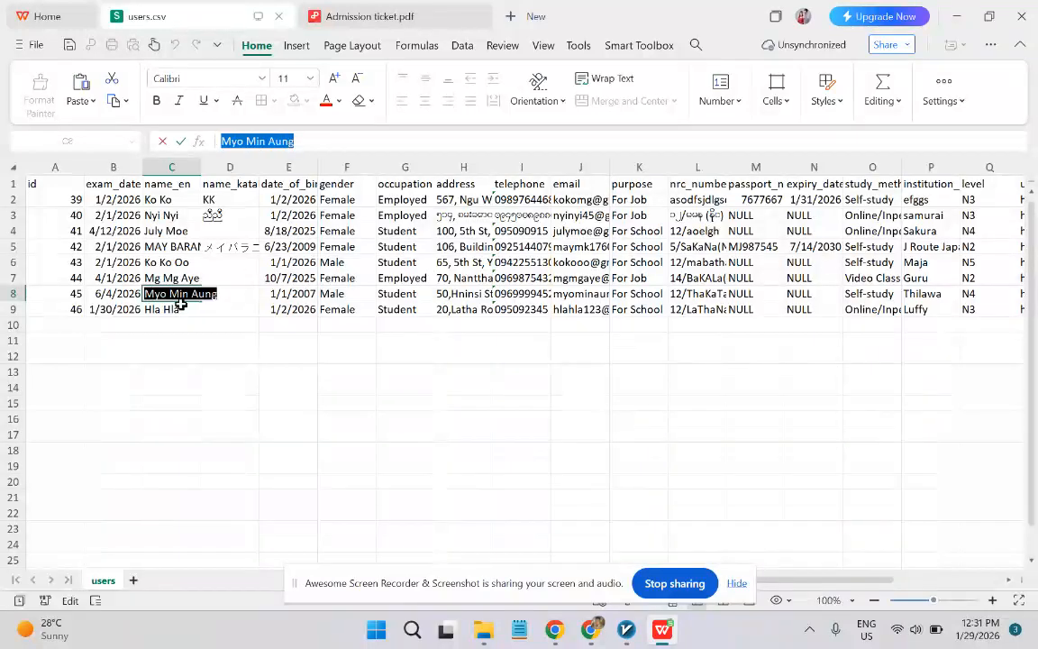
- Switch the Admission ticket PDF to content editing and paste the copied name into the empty 姓 field
click(408, 18)
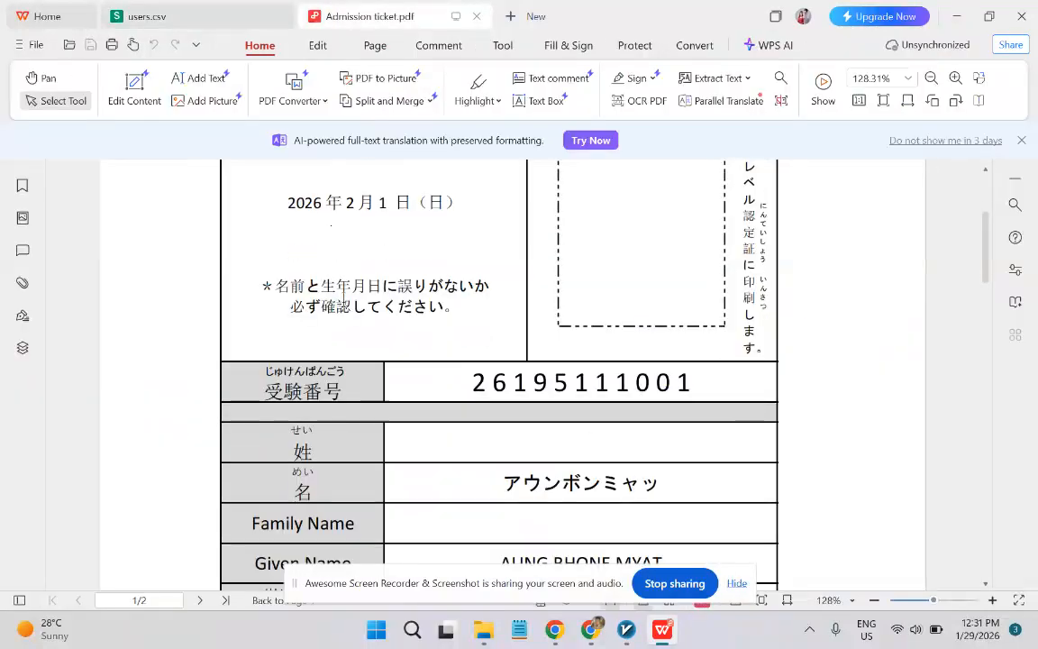
scroll(343, 297, down, 1)
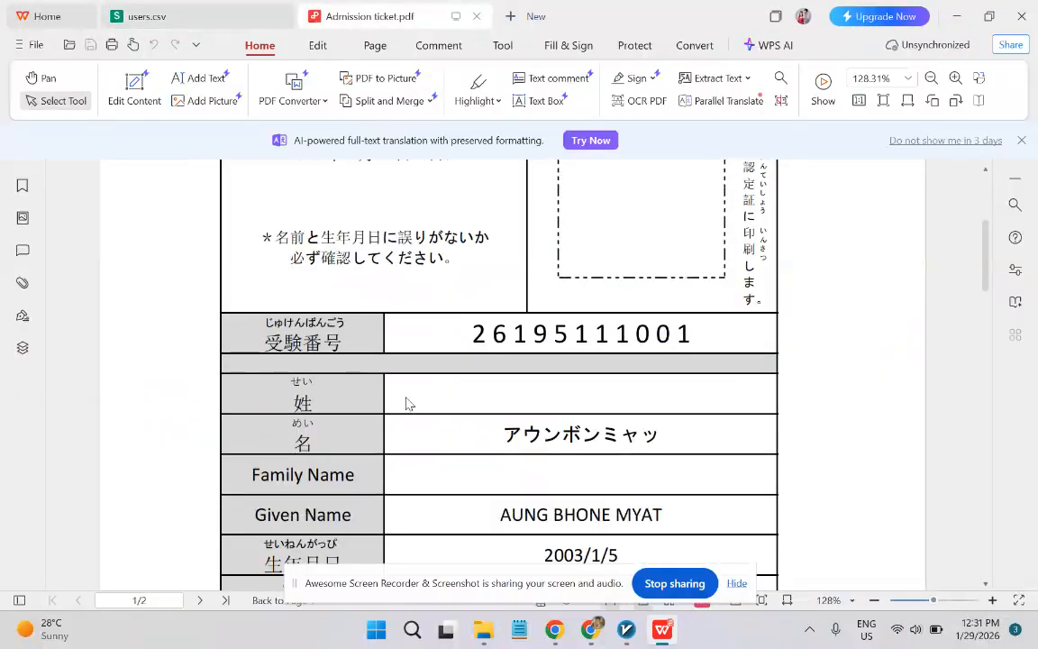
right_click(536, 399)
click(510, 399)
right_click(510, 399)
click(555, 60)
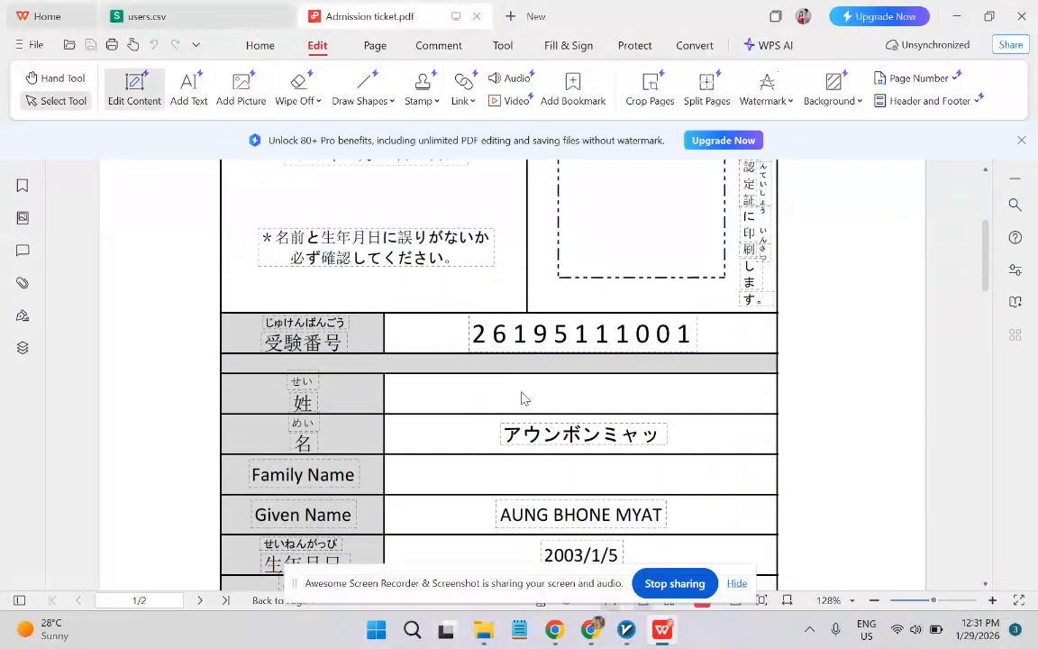
click(522, 397)
key(ctrl+v)
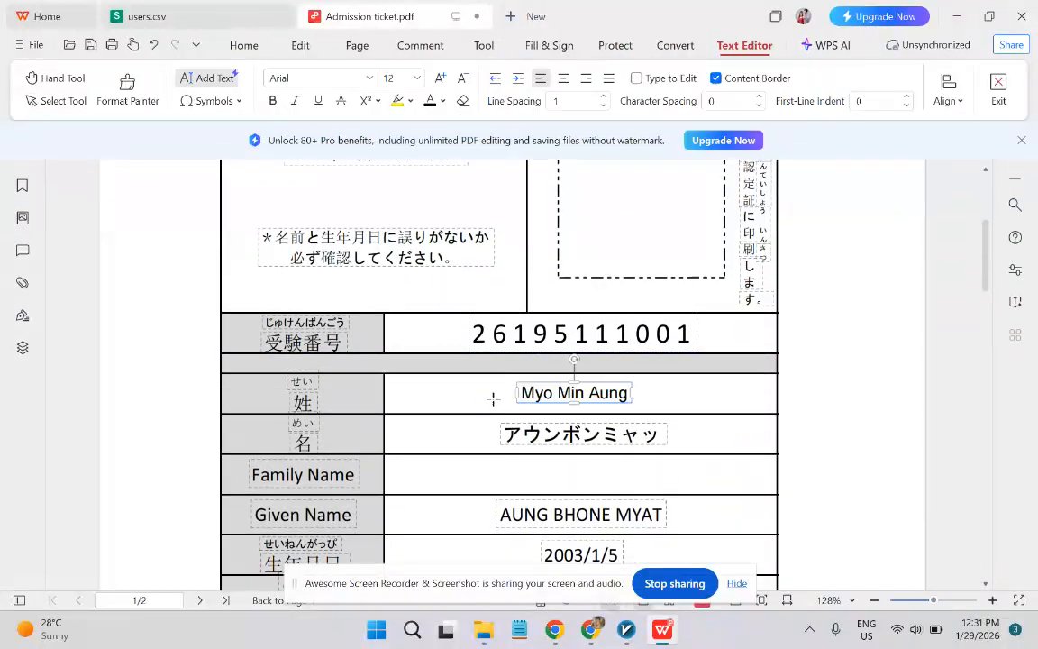
- Copy the same registrant's date of birth from row 8 of users.csv and return to the Admission ticket PDF
scroll(470, 433, down, 1)
click(183, 13)
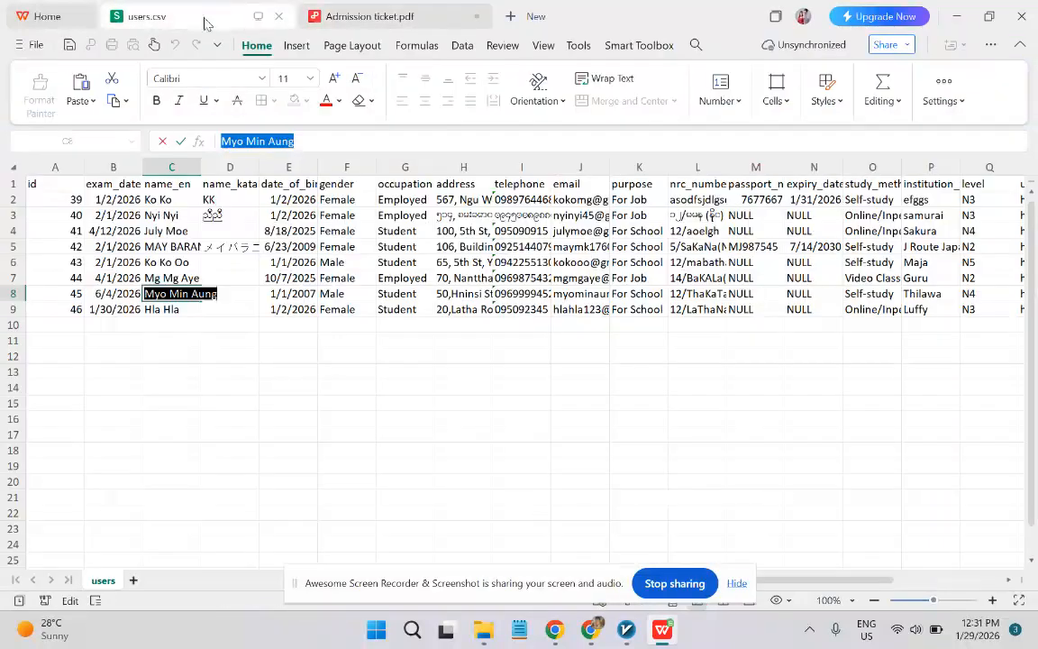
click(358, 13)
scroll(440, 301, down, 1)
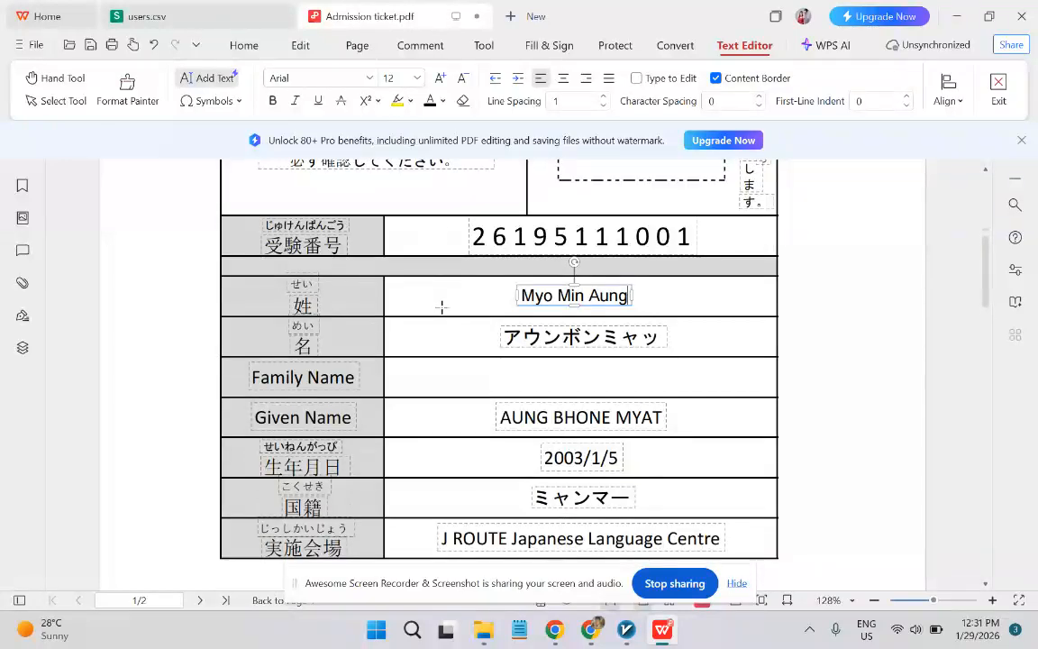
click(147, 16)
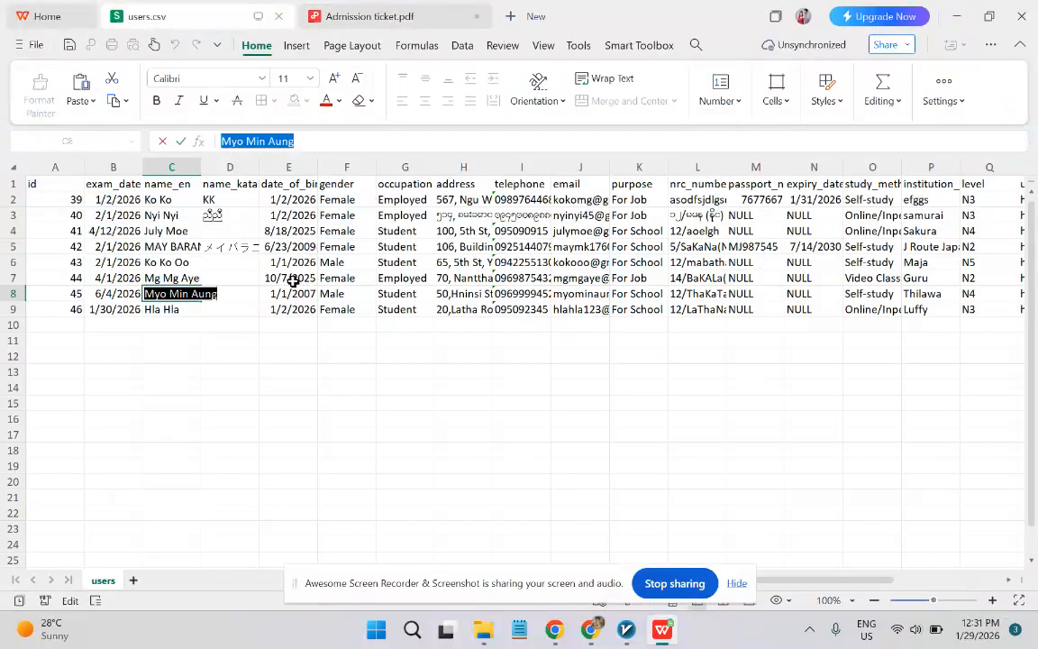
double_click(288, 292)
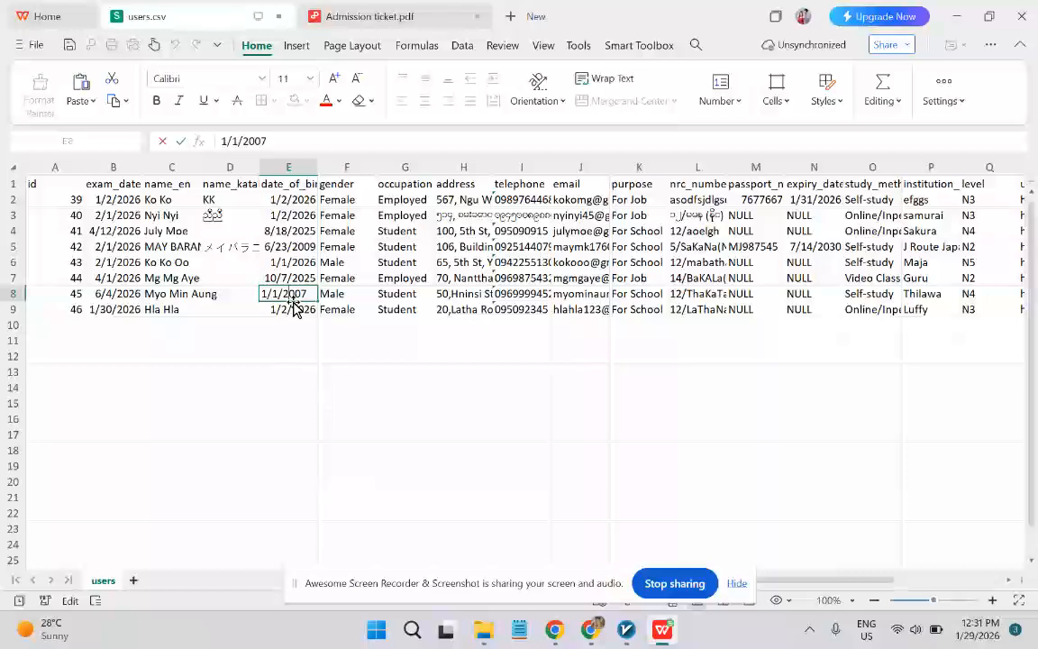
key(ctrl+a)
key(ctrl+c)
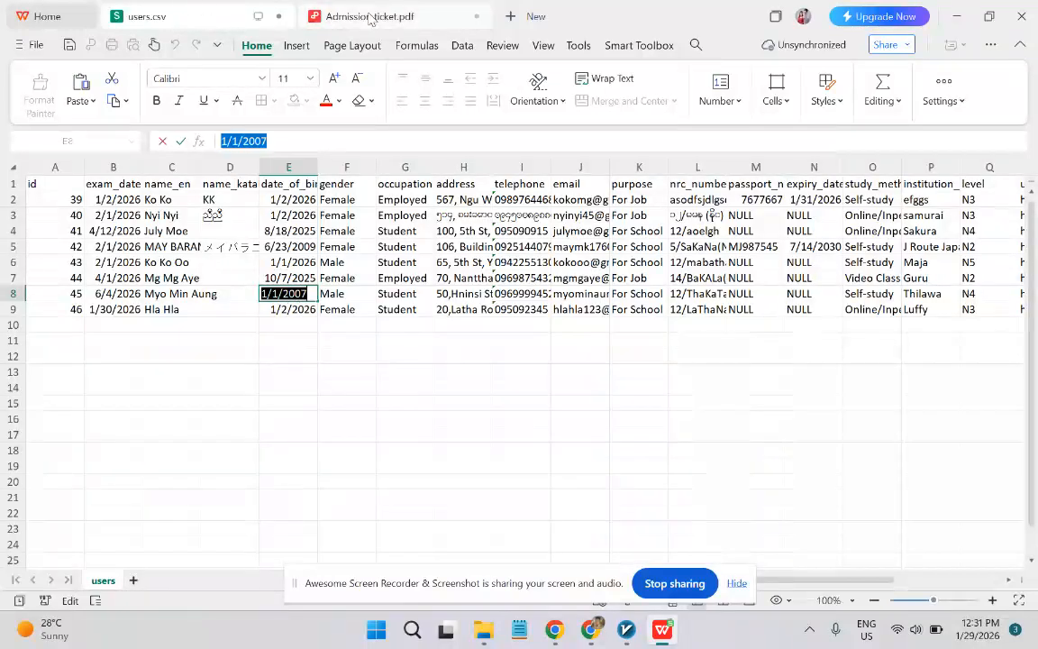
click(396, 14)
scroll(408, 249, down, 1)
- Try pasting the copied date of birth over the ticket's 生年月日 entry, and undo the paste
click(580, 408)
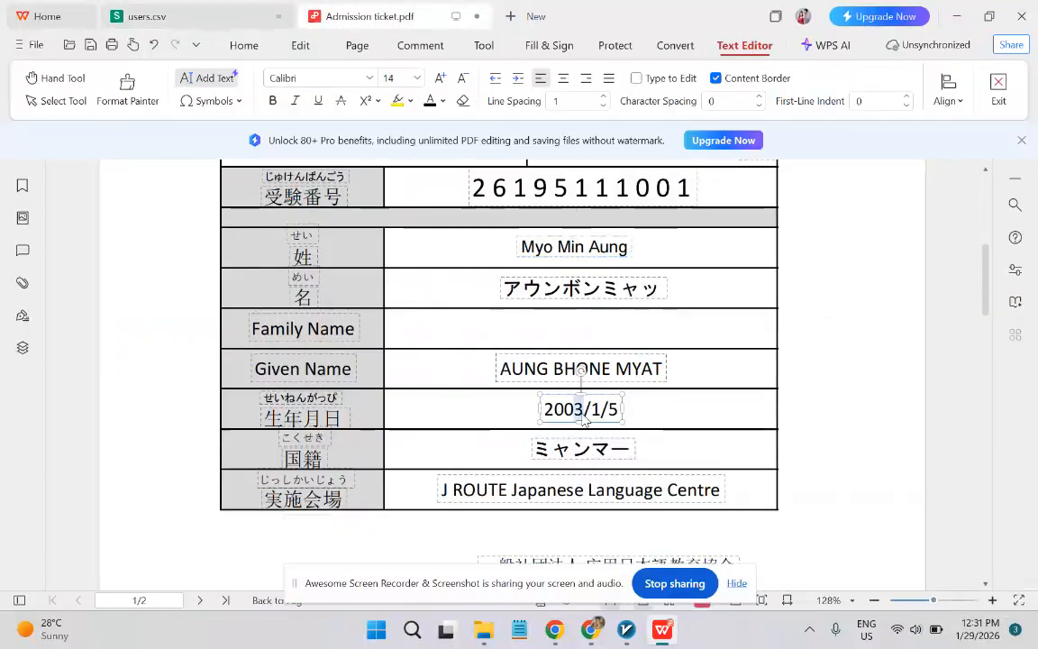
key(ctrl+a)
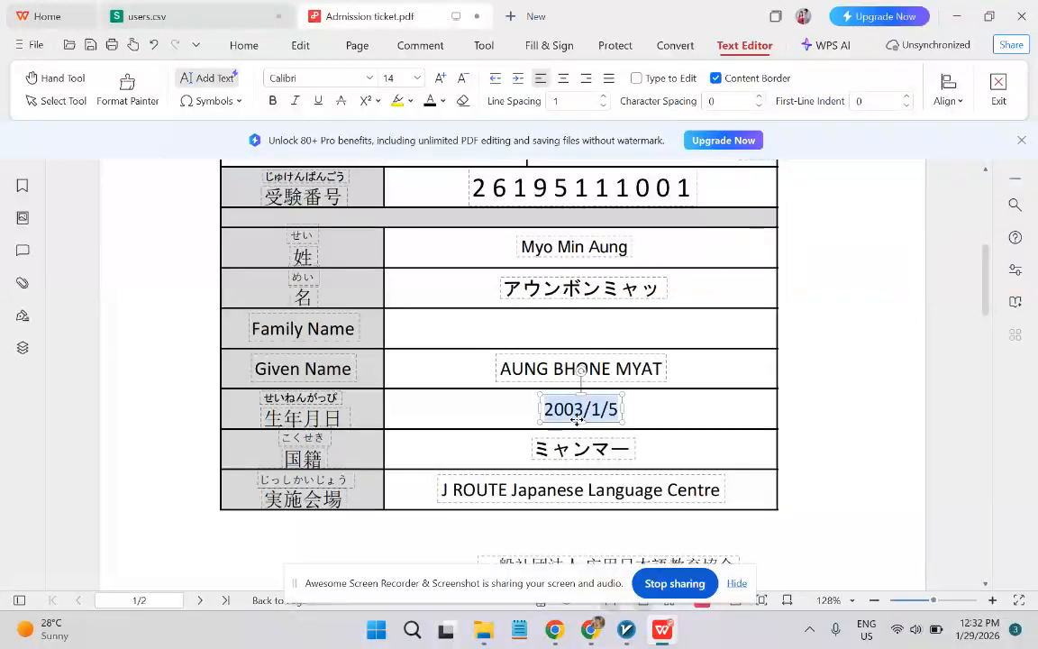
key(ctrl+v)
click(672, 443)
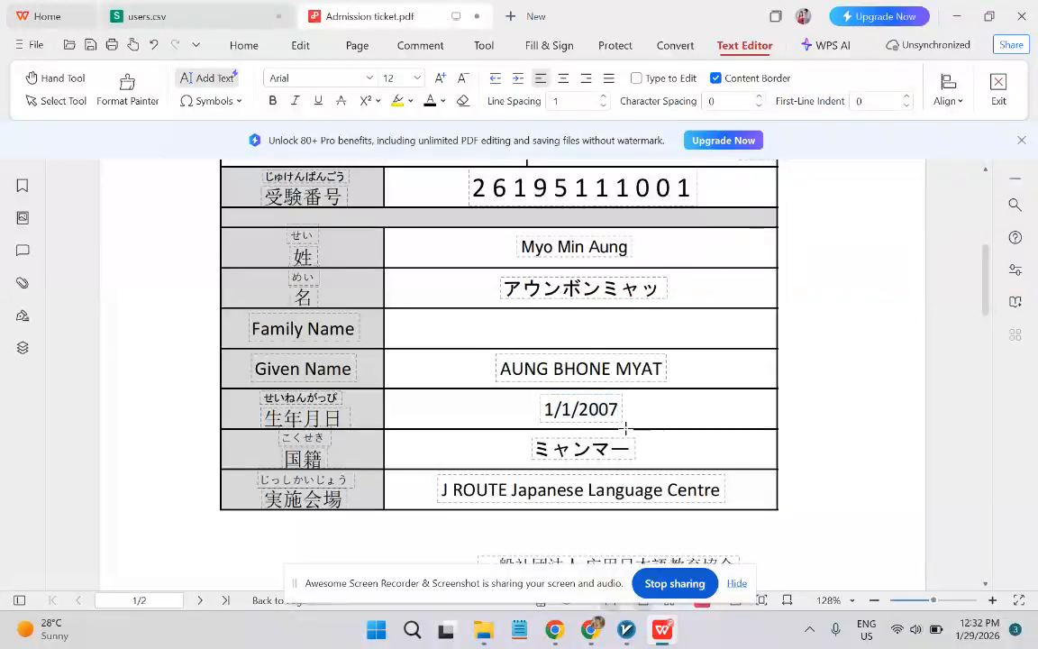
key(ctrl+z)
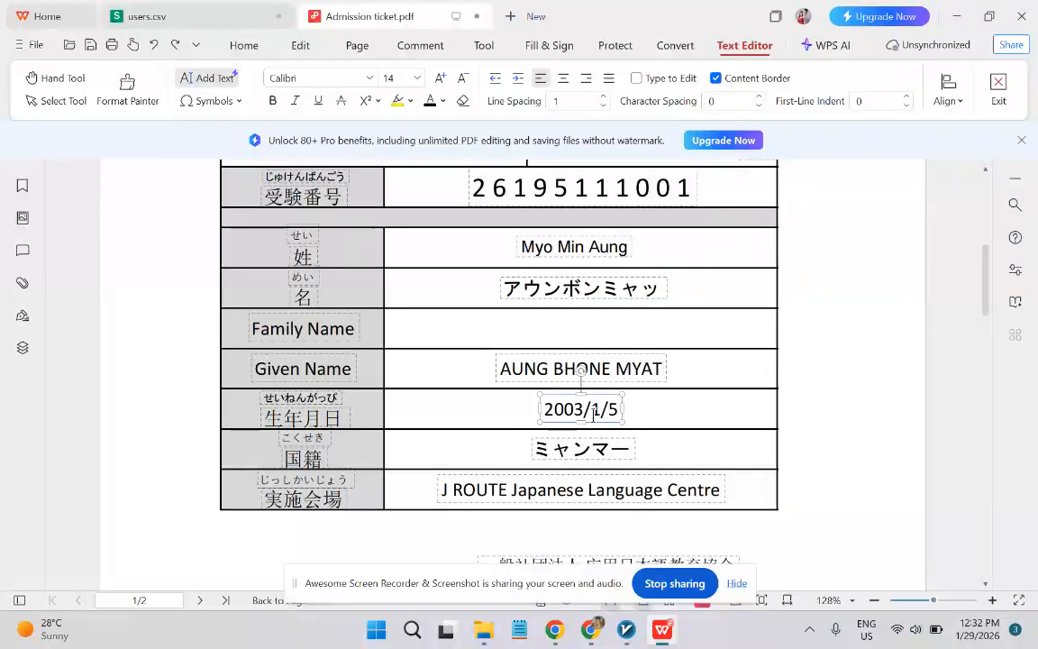
drag(579, 412, 556, 413)
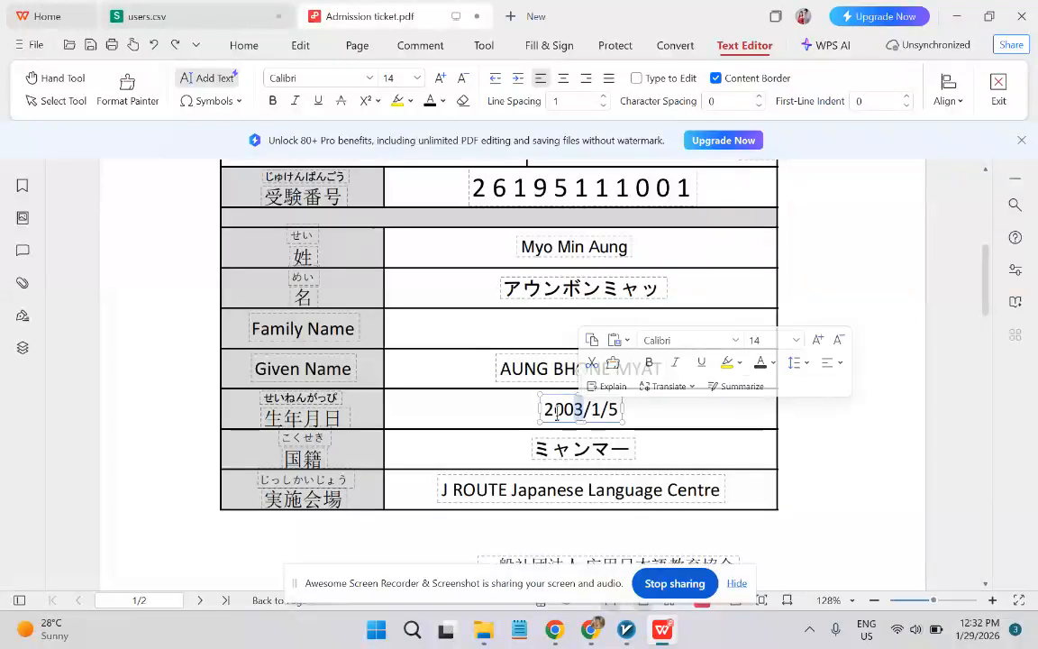
- Replace the whole 生年月日 entry on the admission ticket with the copied date of birth
click(579, 410)
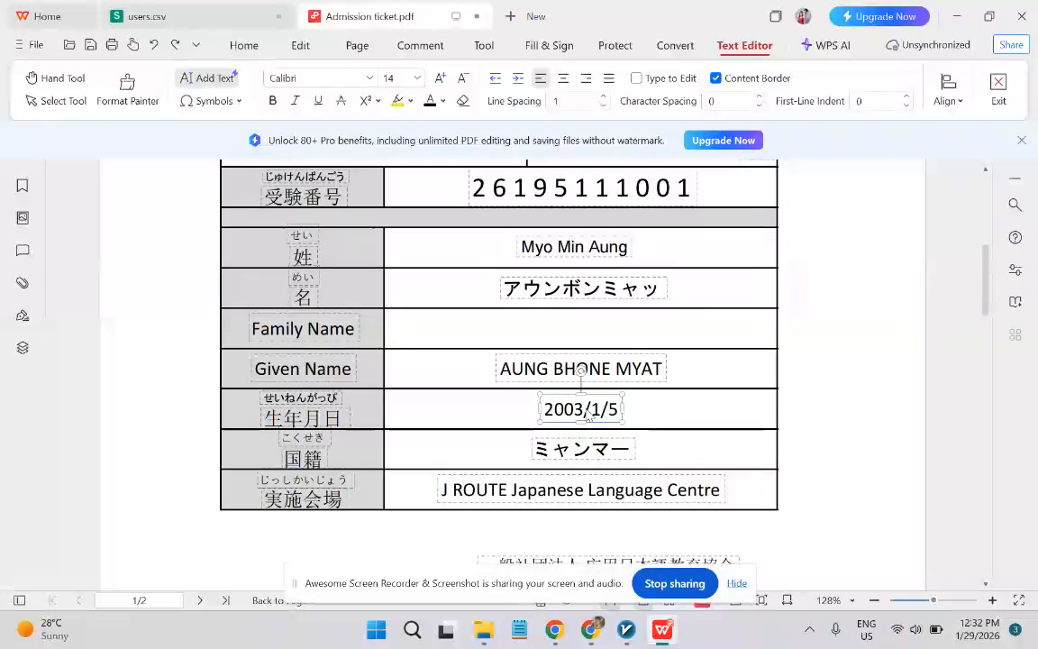
key(ctrl+a)
key(ctrl+v)
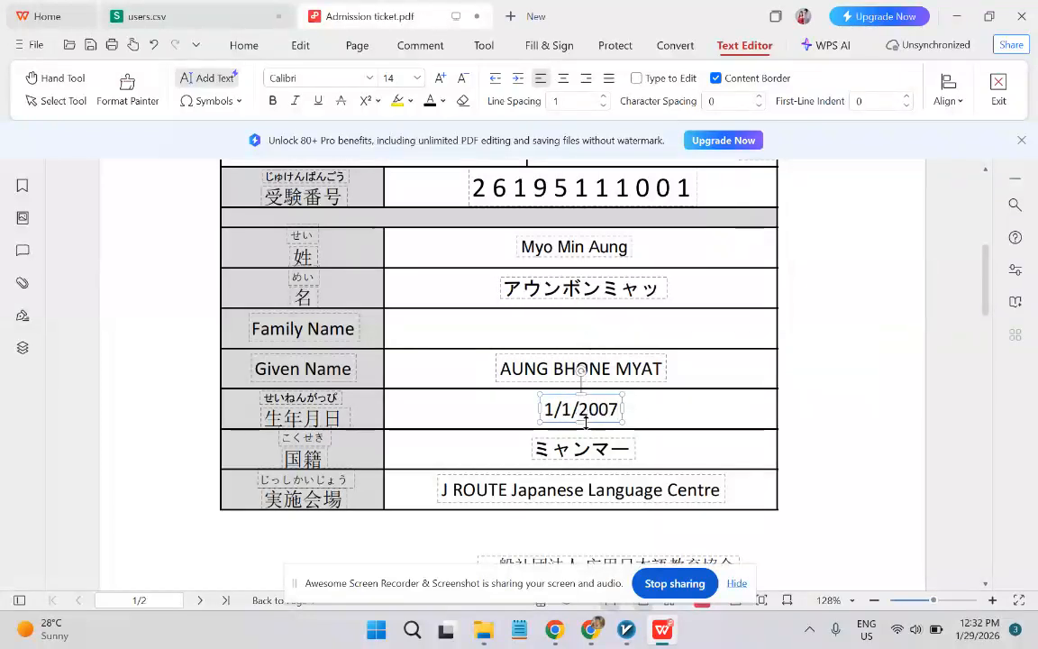
click(656, 443)
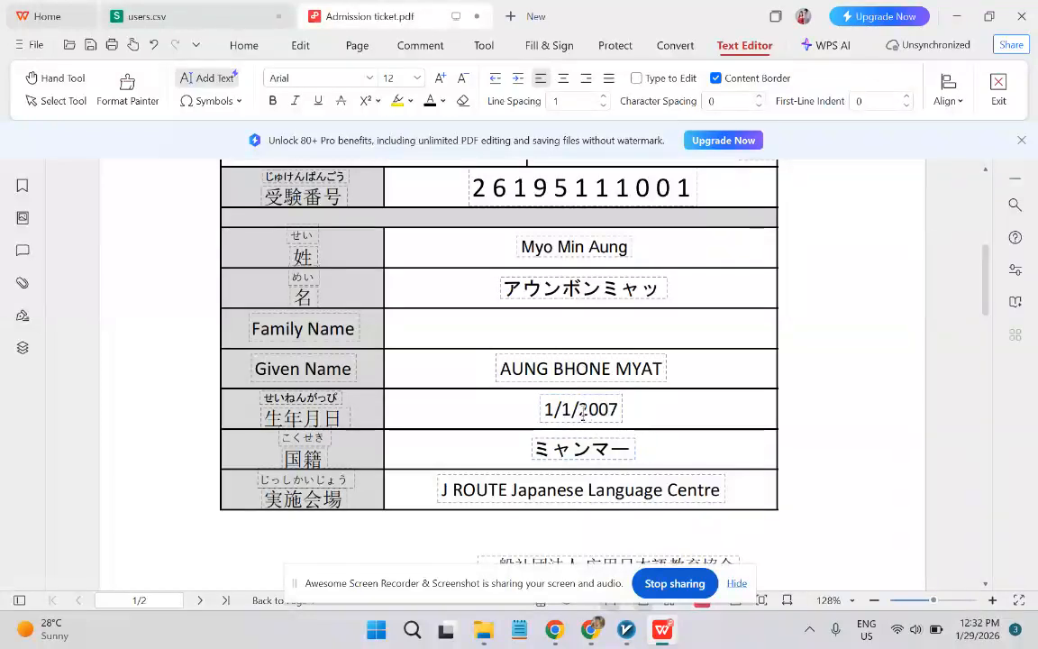
- Review the admission ticket's exam number, exam date and photo areas, and return to the users.csv data
scroll(540, 397, up, 5)
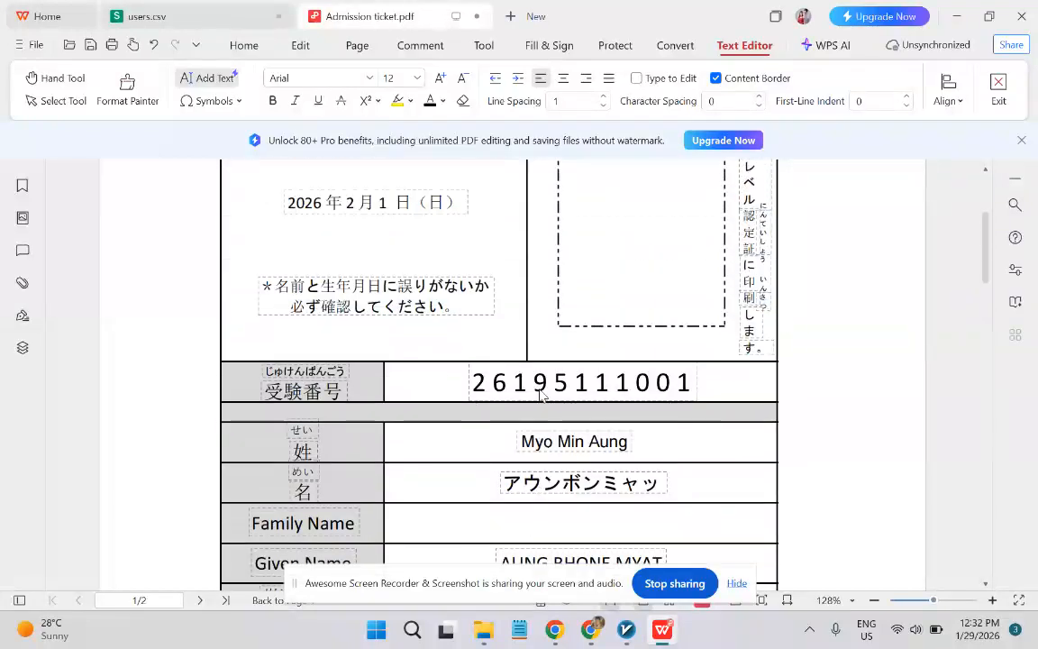
scroll(618, 286, up, 1)
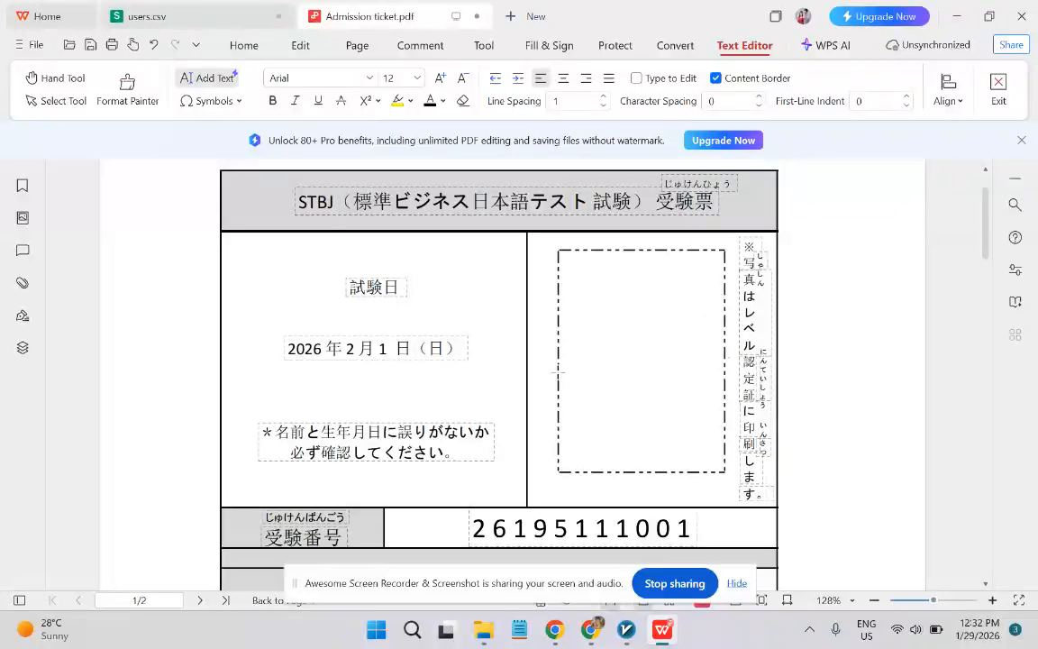
click(152, 14)
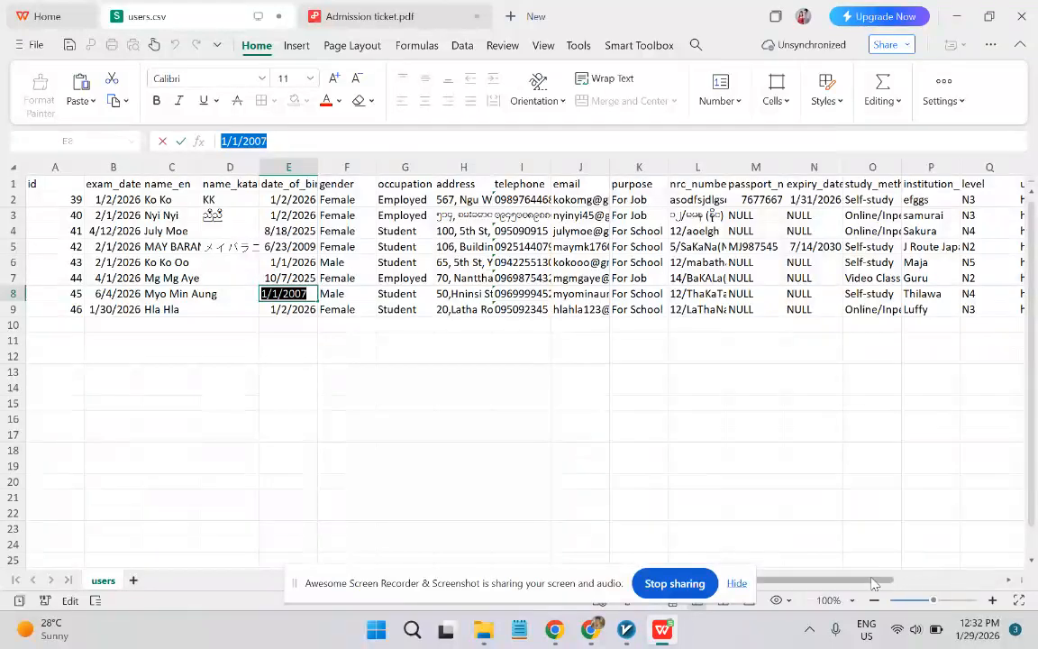
- Select the full user photo URL in row 8 of users.csv for copying
scroll(937, 567, right, 5)
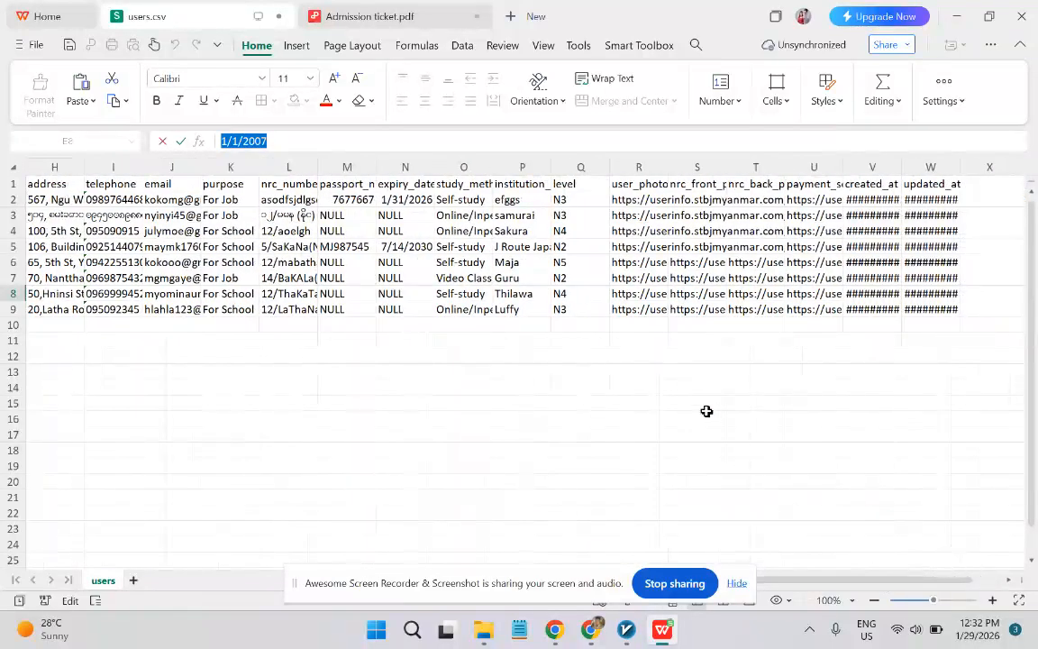
double_click(635, 295)
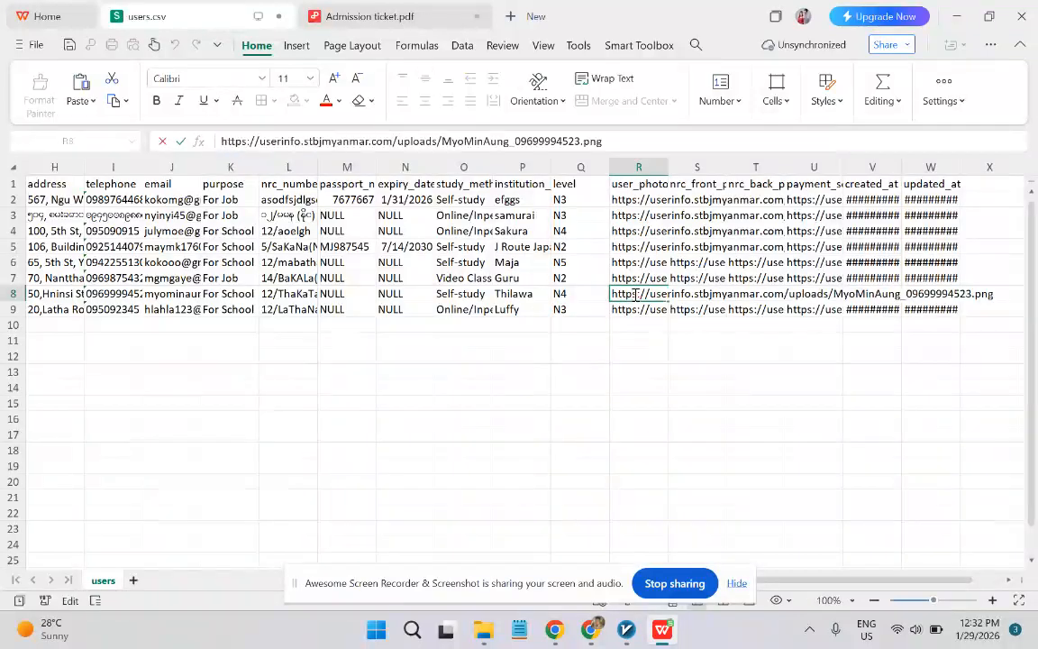
double_click(635, 295)
drag(612, 294, 966, 307)
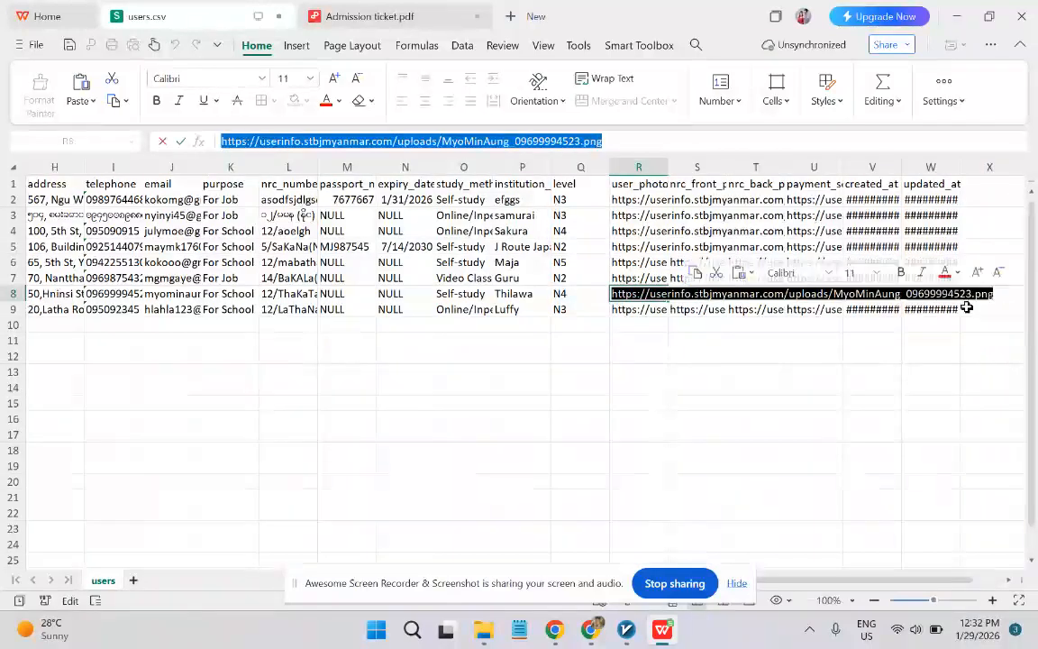
right_click(847, 290)
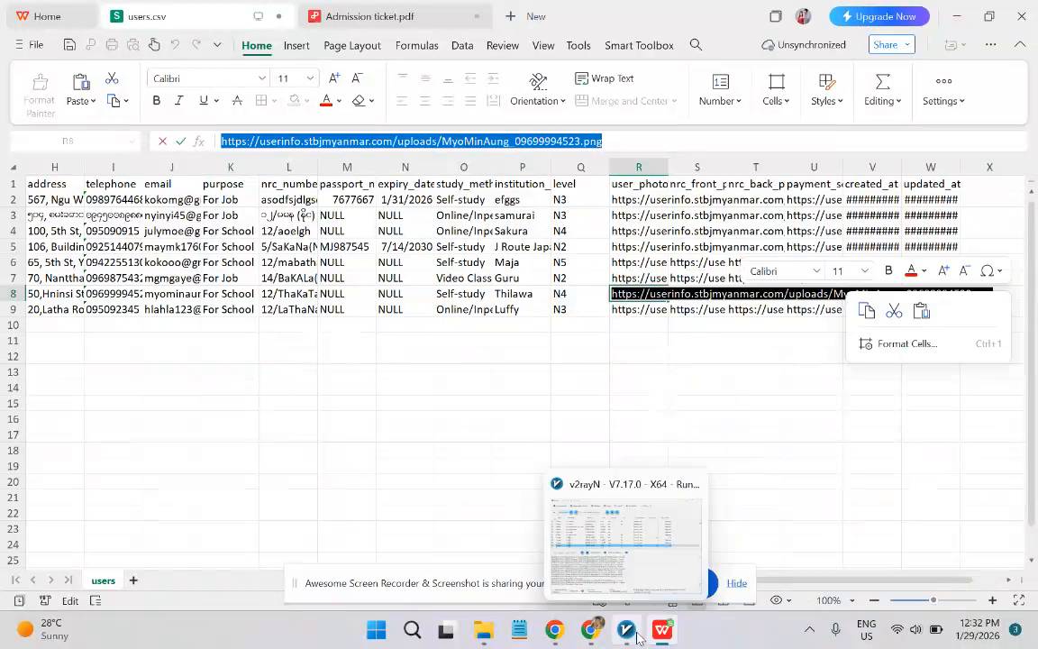
- Switch to Chrome, close the Gmail mail-import pop-up window, and bring up the STBJ Myanmar exam registration page
click(592, 631)
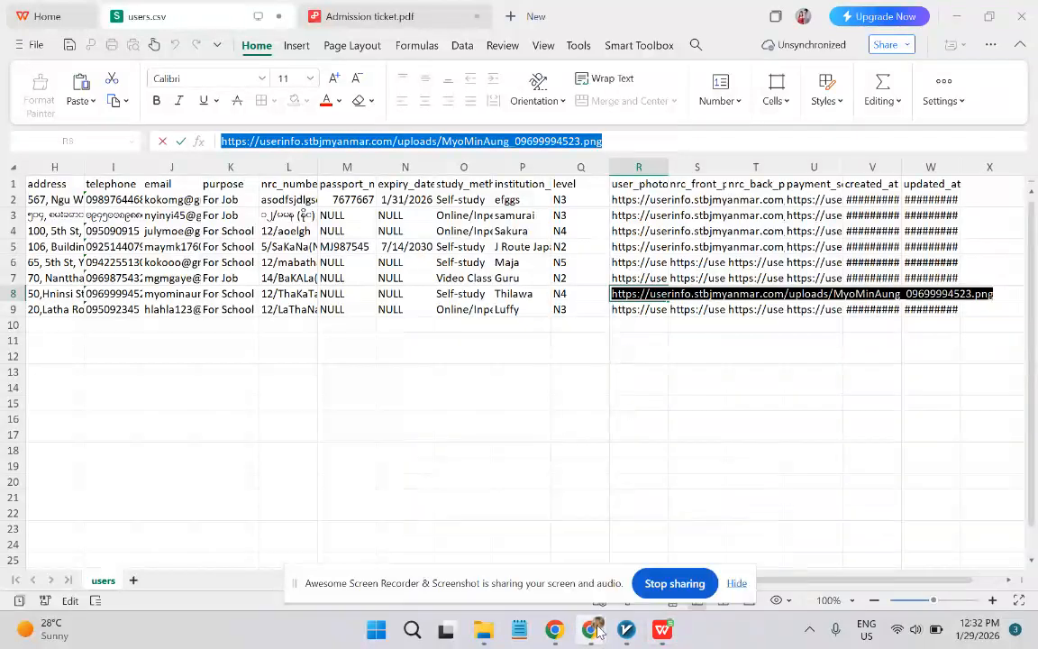
click(676, 539)
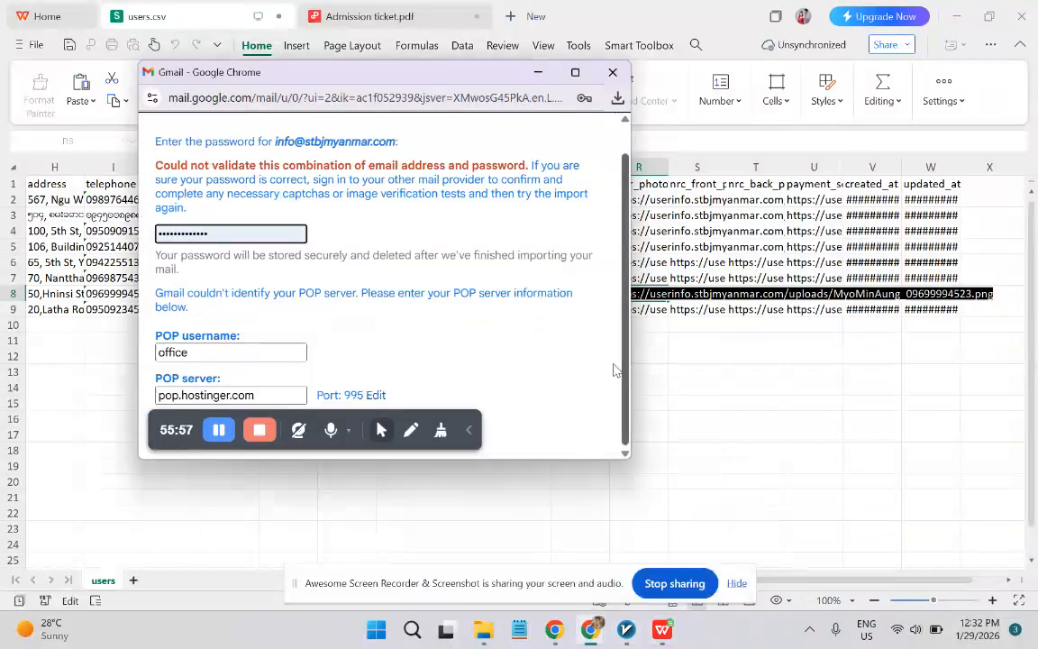
click(613, 74)
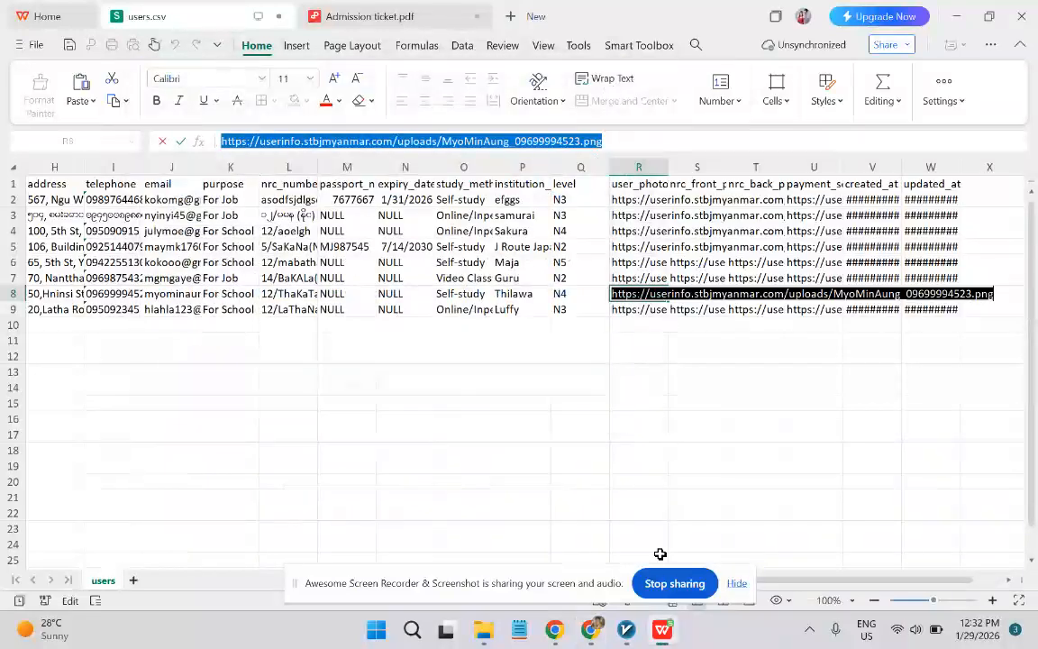
click(594, 633)
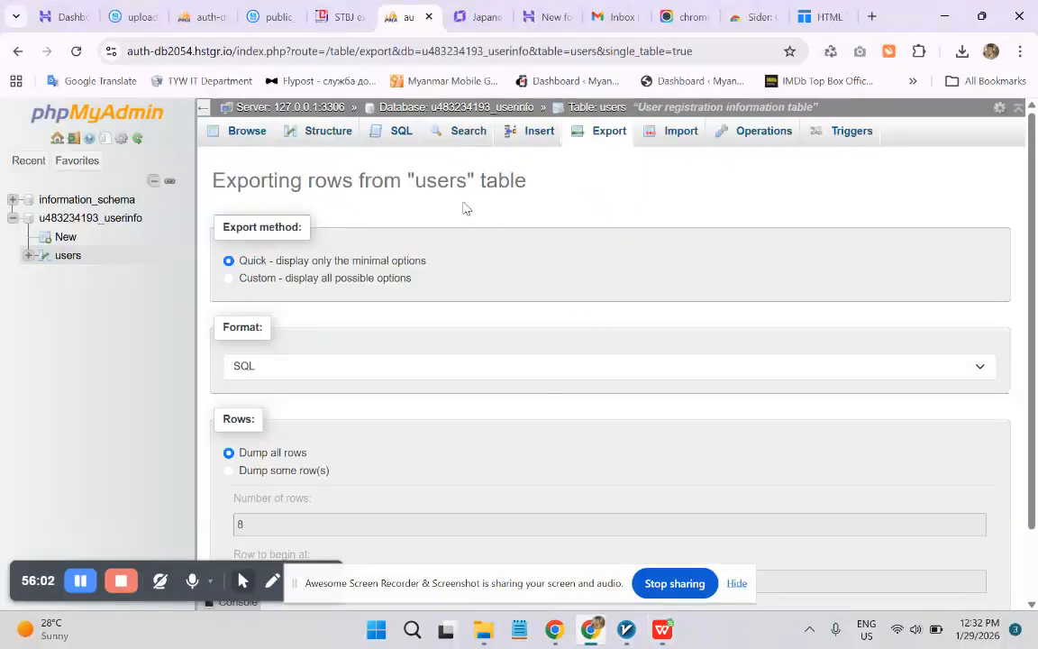
click(340, 16)
mouse_move(370, 142)
scroll(410, 237, up, 2)
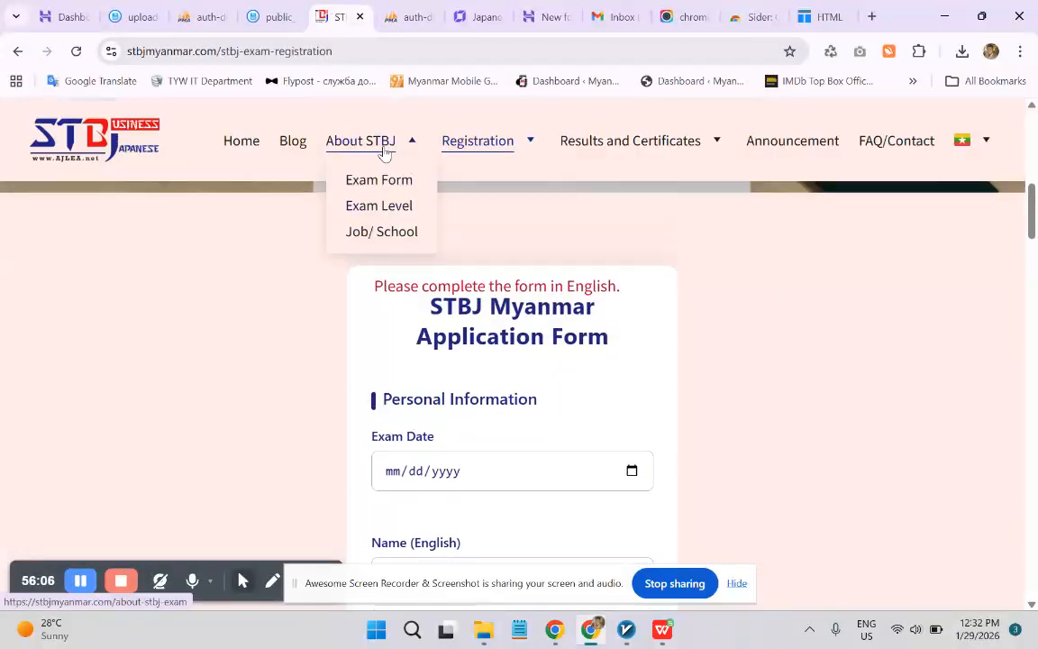
- Open the live site's Announcement page and read through the examinee rules down to the Admission Ticket note
click(772, 147)
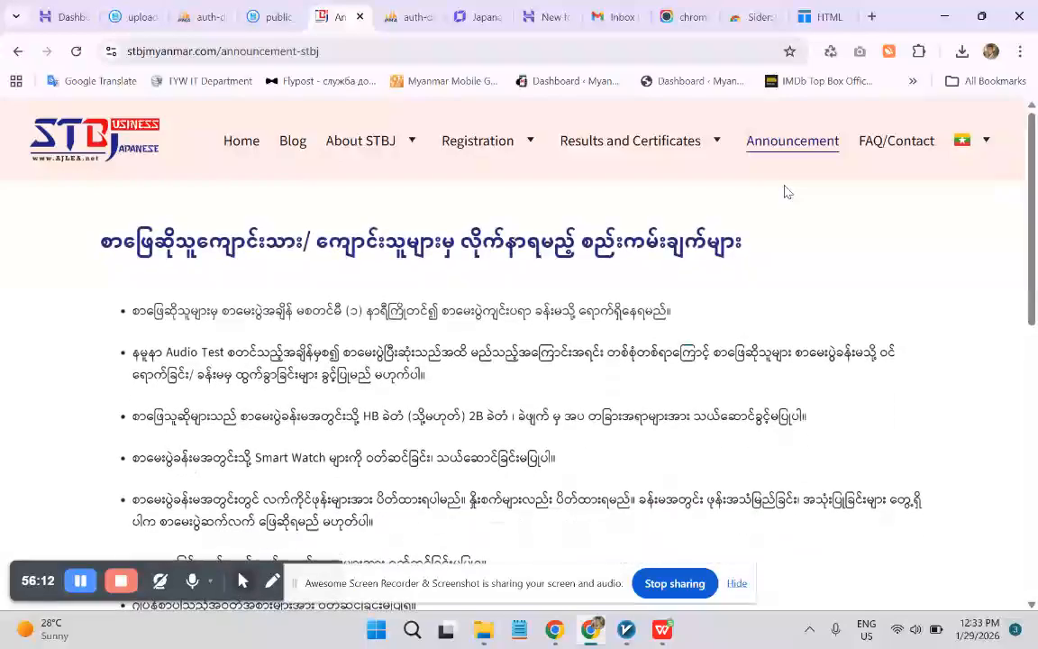
scroll(601, 359, down, 3)
scroll(382, 347, up, 4)
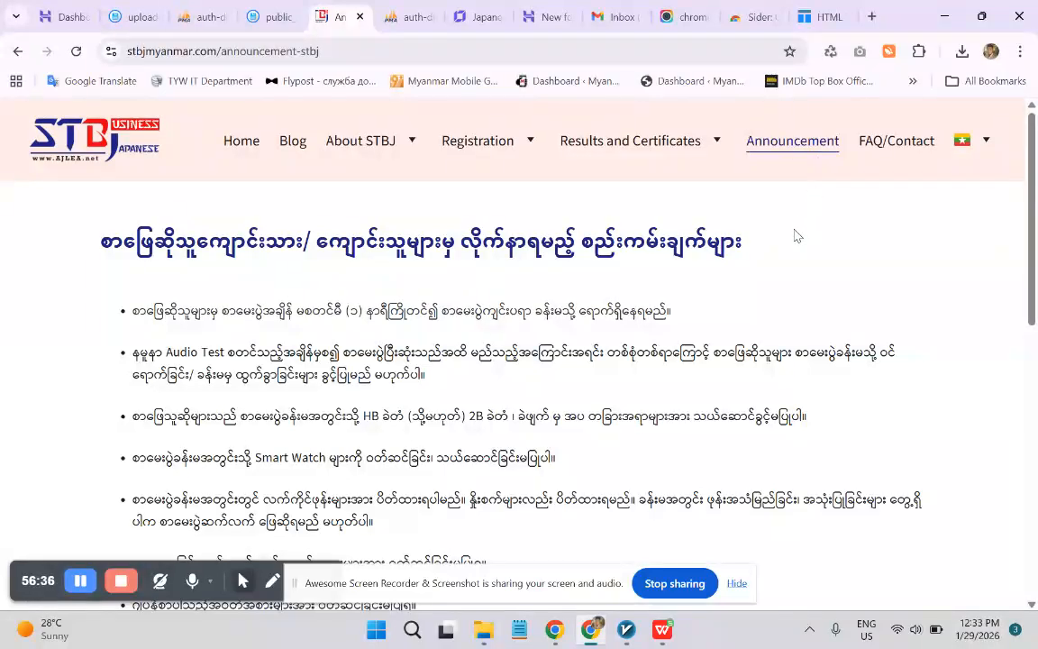
scroll(690, 212, down, 5)
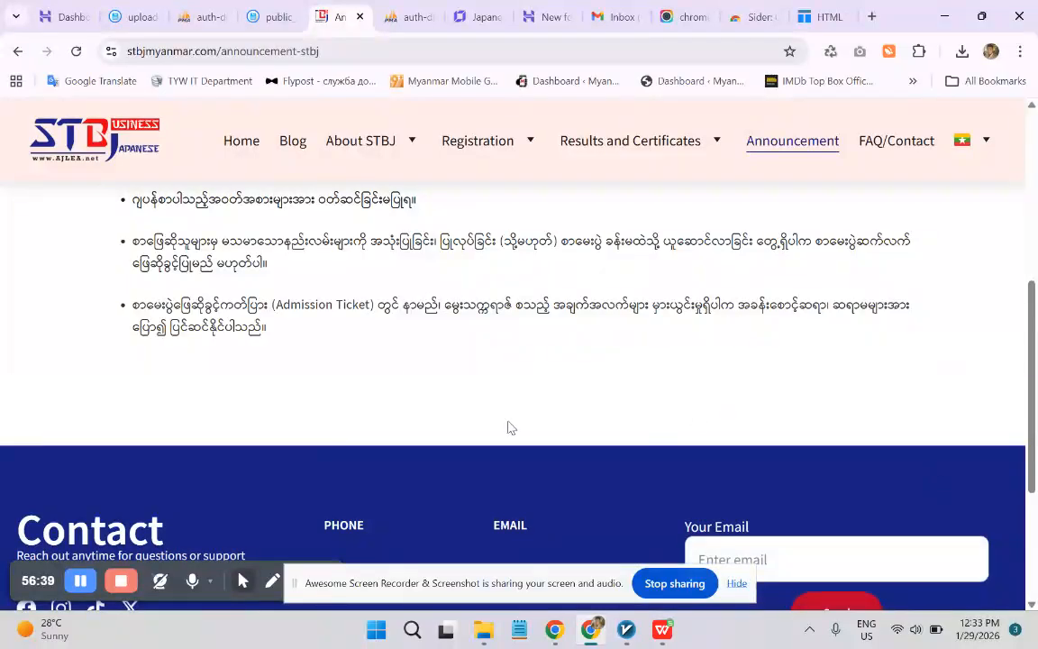
scroll(504, 415, up, 3)
scroll(506, 401, up, 2)
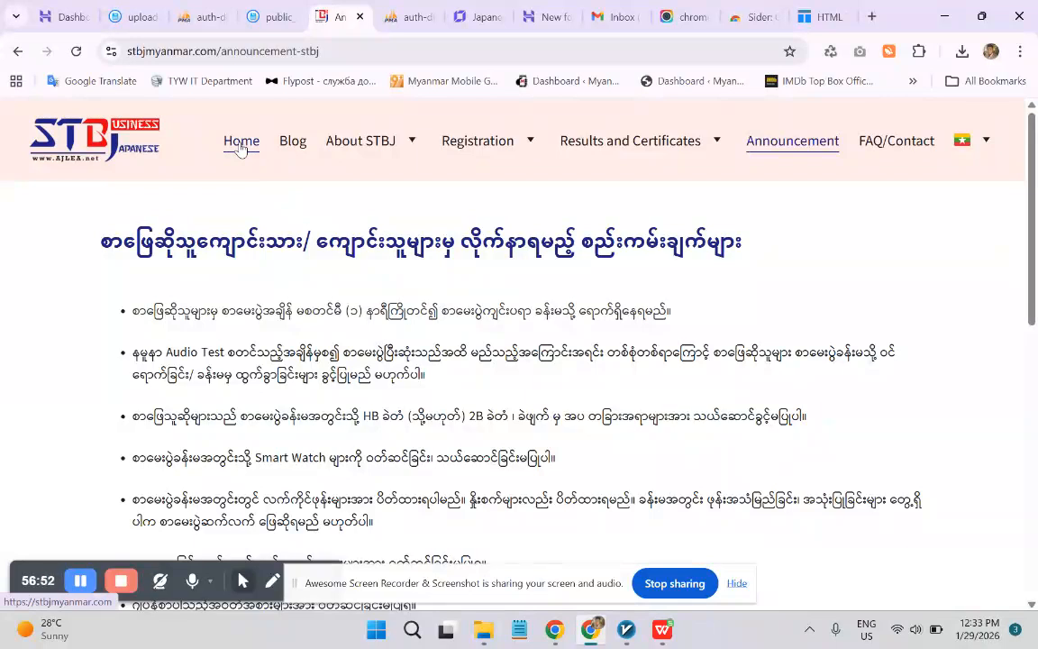
- Open the STBJ Myanmar home page and examine its newsletter sign-up and introduction to the STBJ exam
click(239, 149)
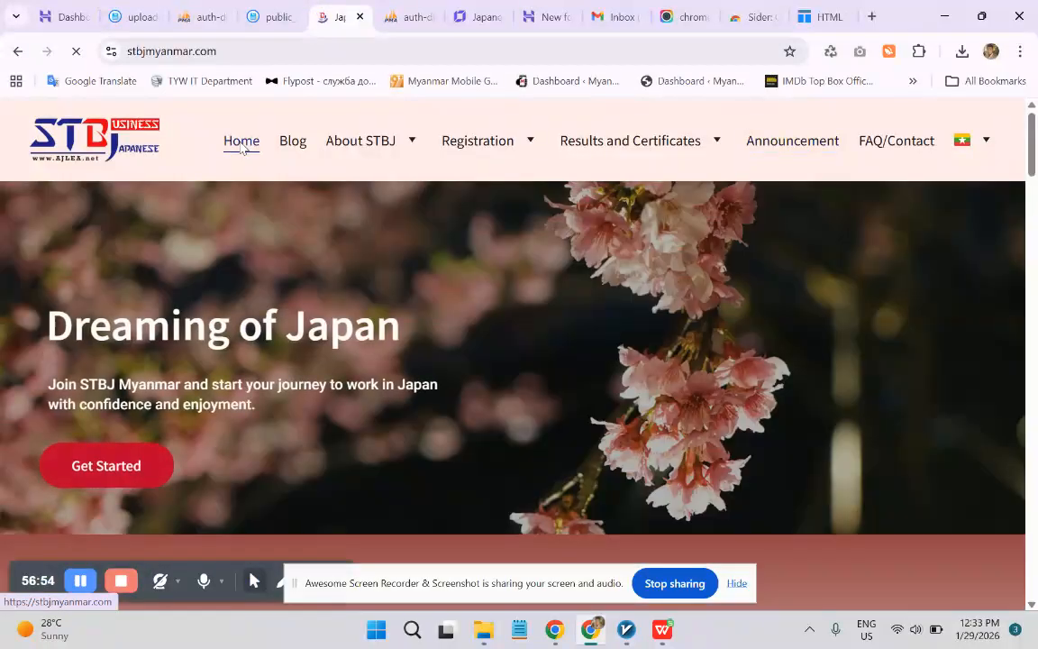
scroll(267, 206, down, 10)
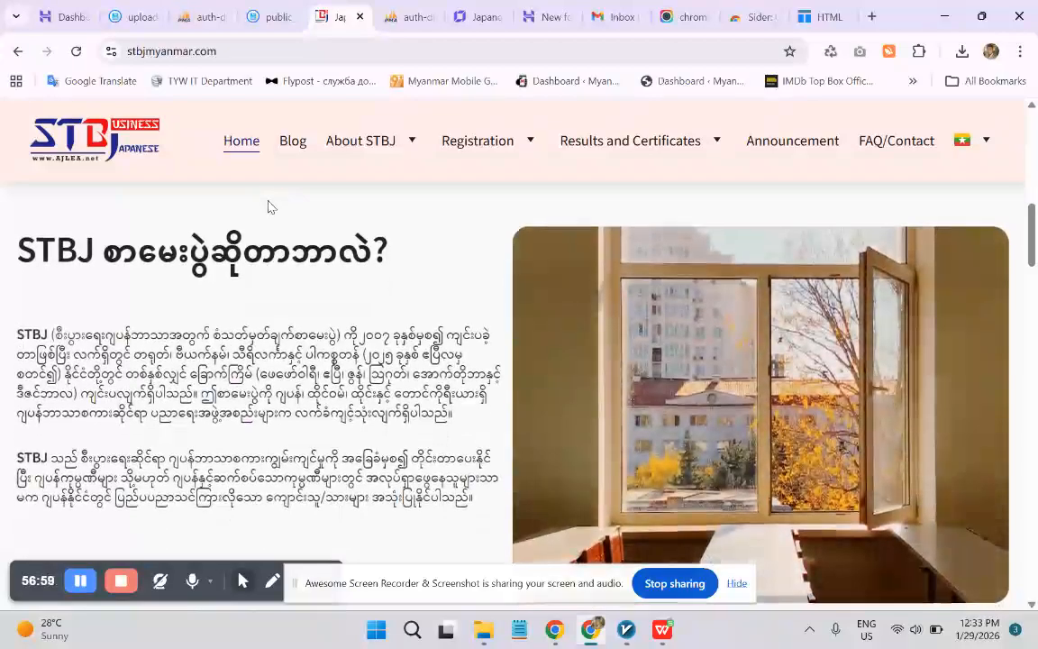
scroll(268, 206, down, 3)
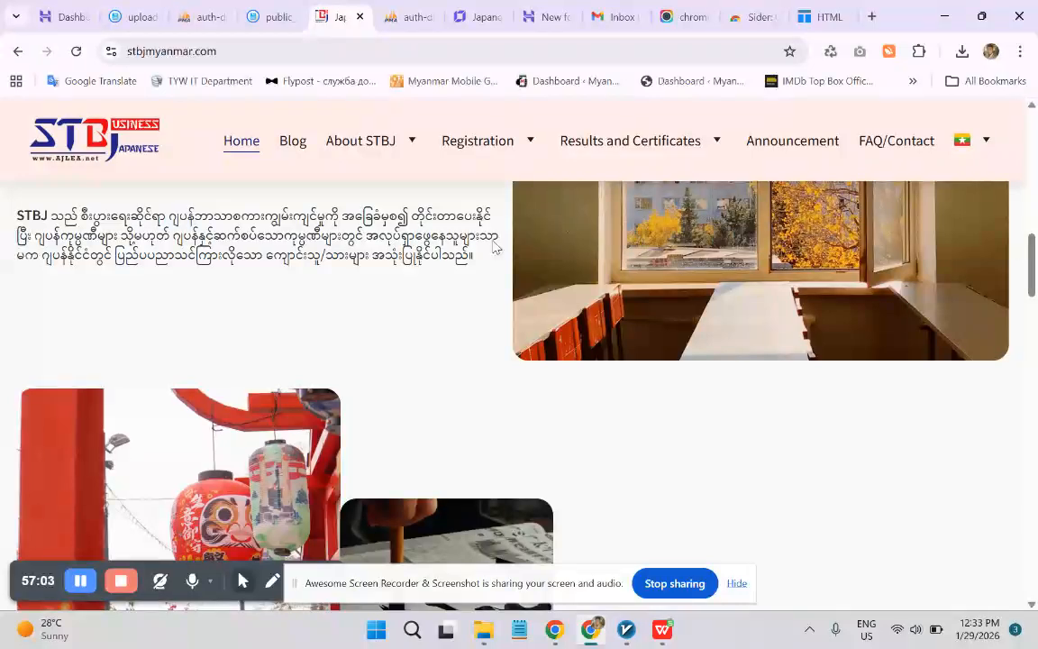
scroll(494, 247, up, 2)
scroll(379, 263, up, 3)
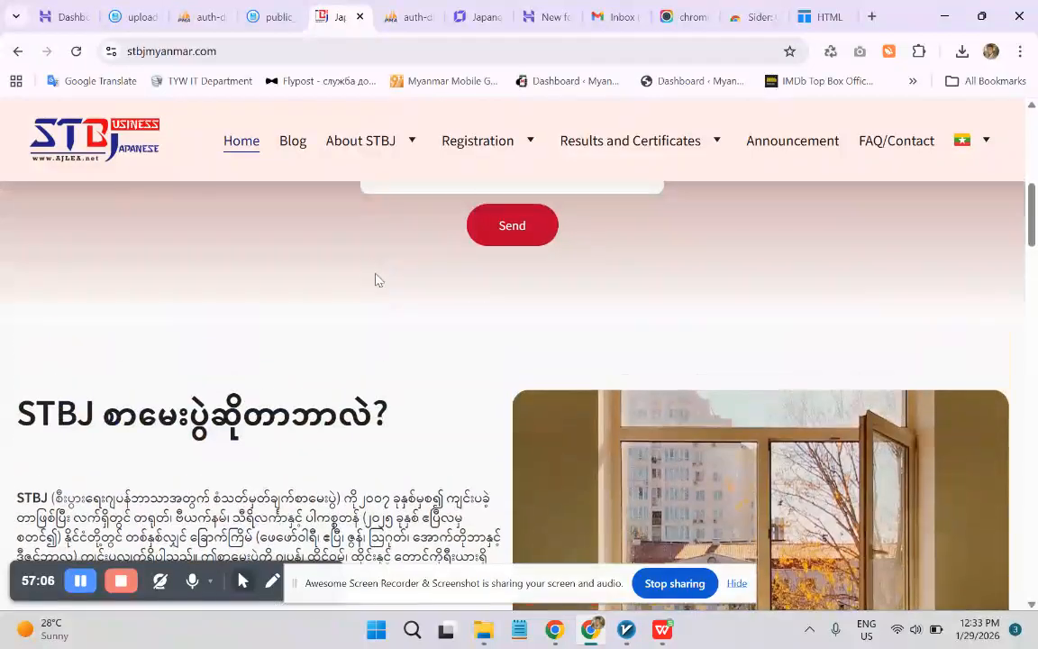
scroll(396, 295, up, 1)
scroll(403, 299, up, 1)
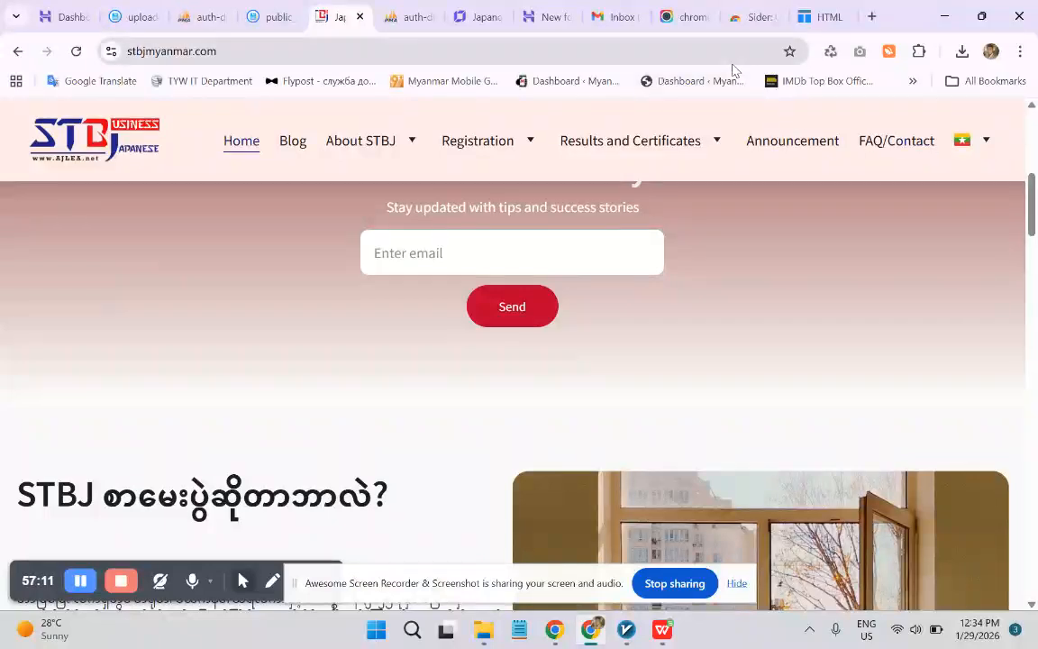
scroll(286, 295, up, 2)
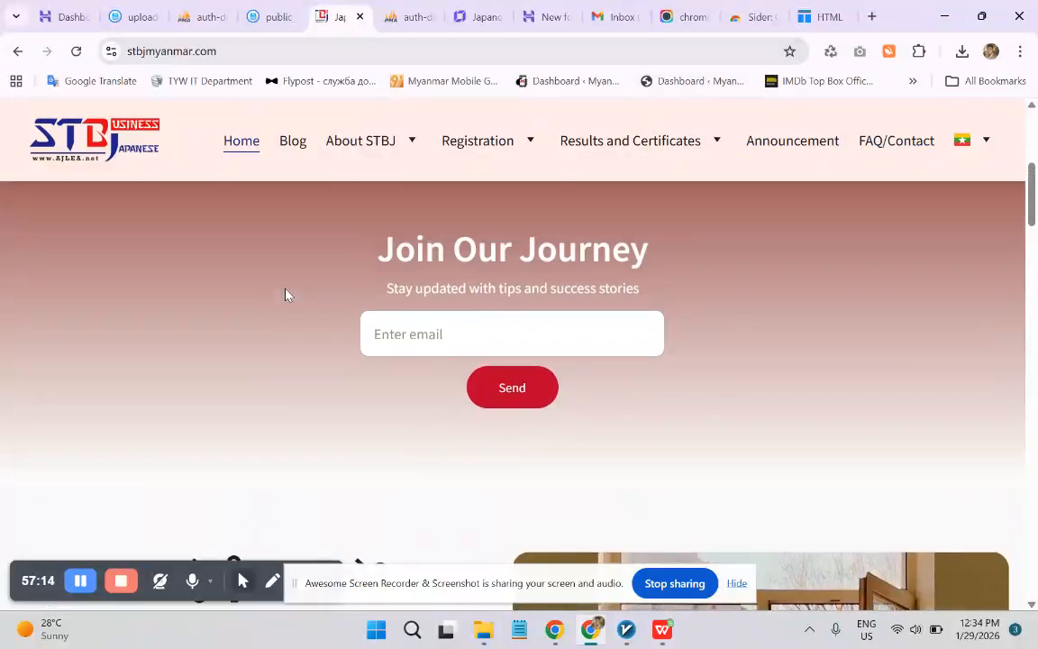
scroll(286, 295, up, 2)
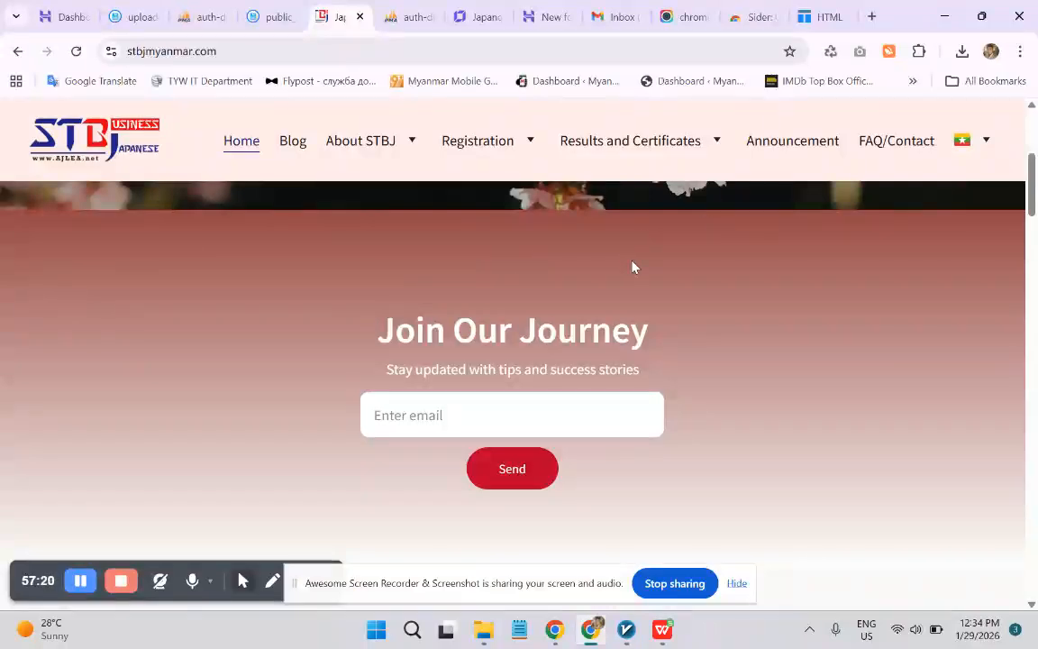
scroll(631, 264, down, 2)
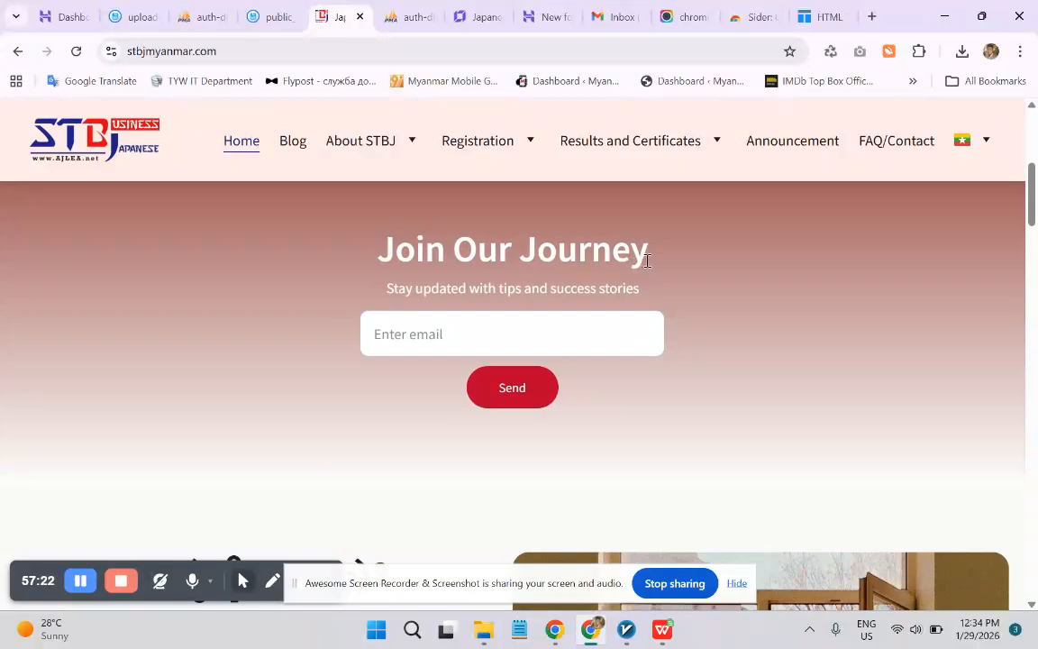
scroll(656, 260, down, 3)
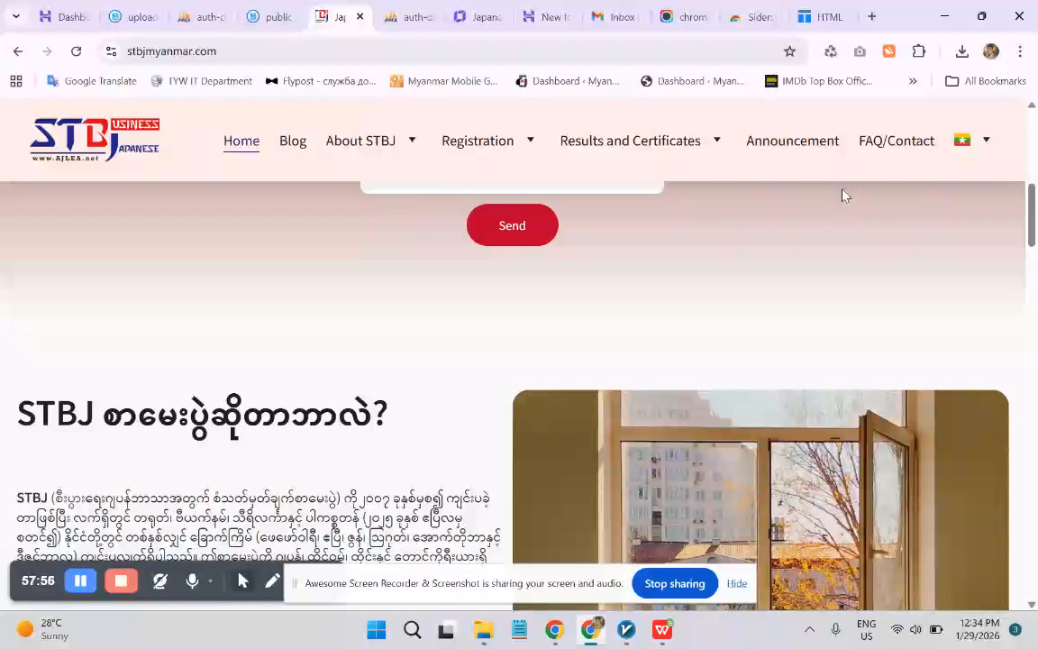
- Look over the phpMyAdmin database, Hostinger dashboard and uploads folder, and switch to the site's Hostinger Website Builder editor
click(206, 10)
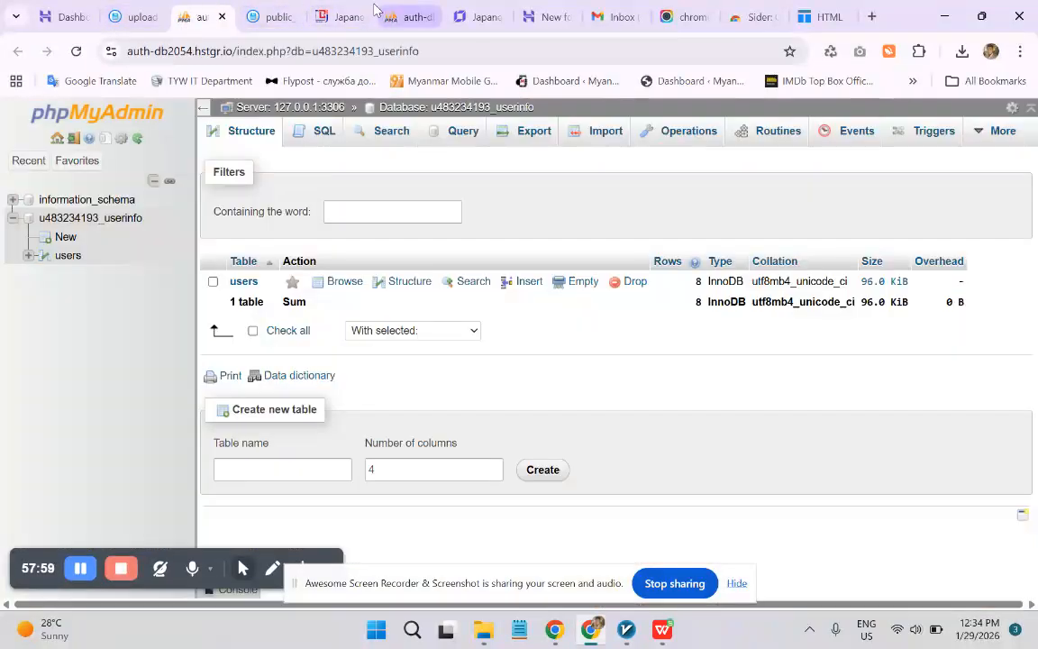
click(72, 16)
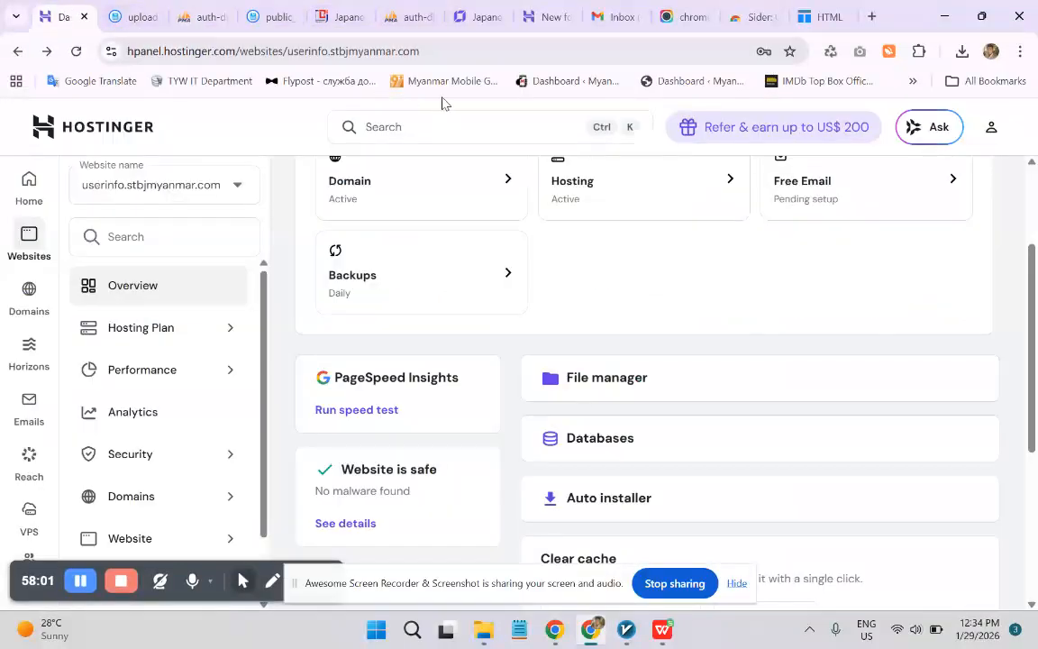
click(149, 9)
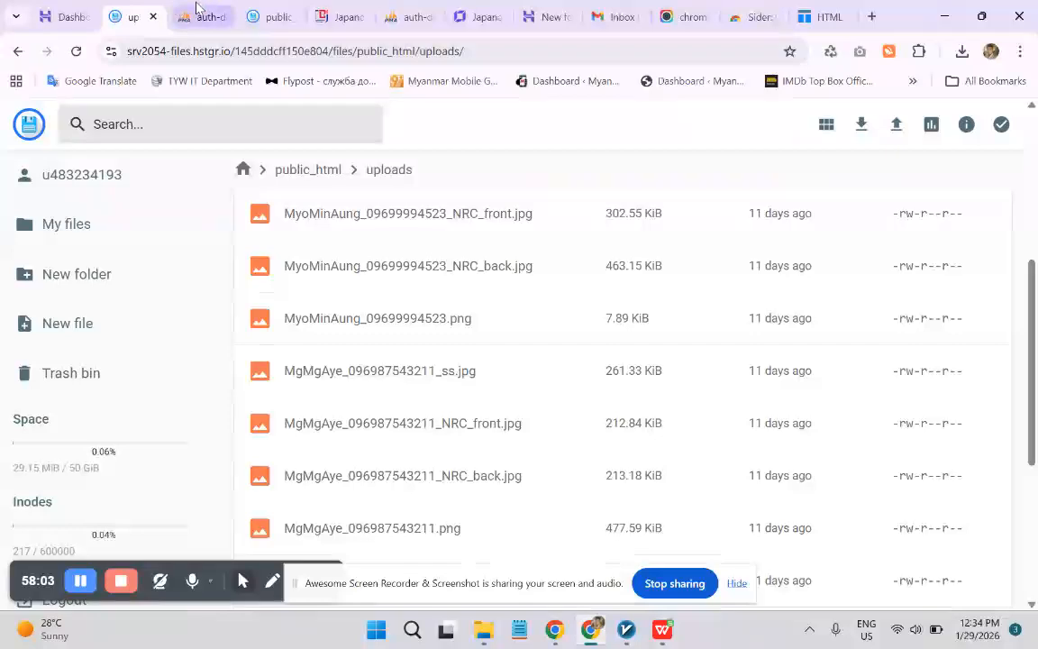
click(483, 16)
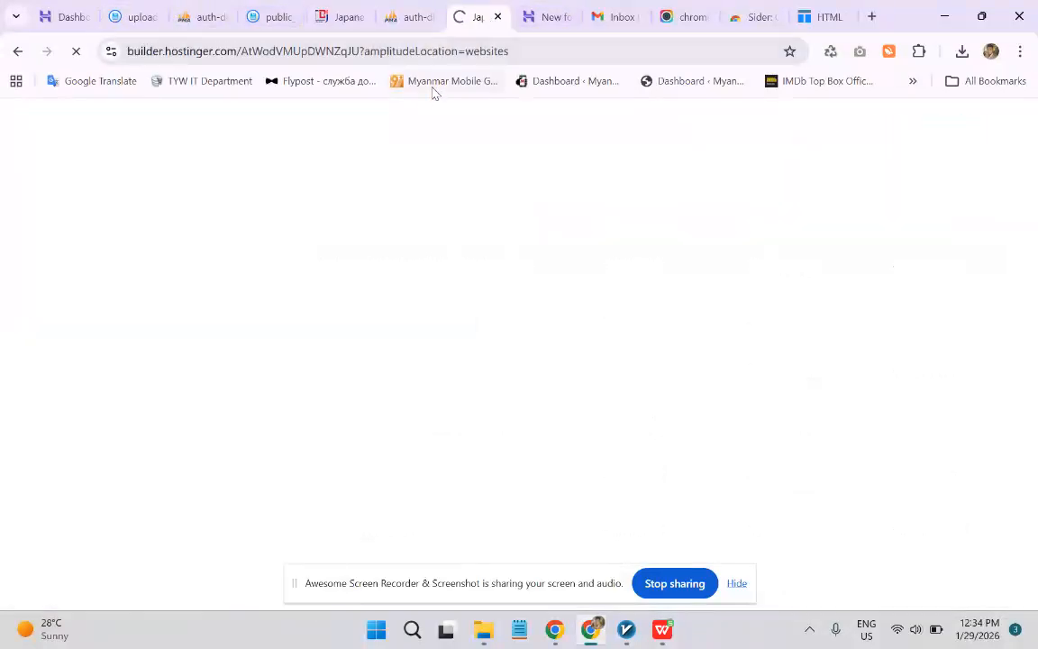
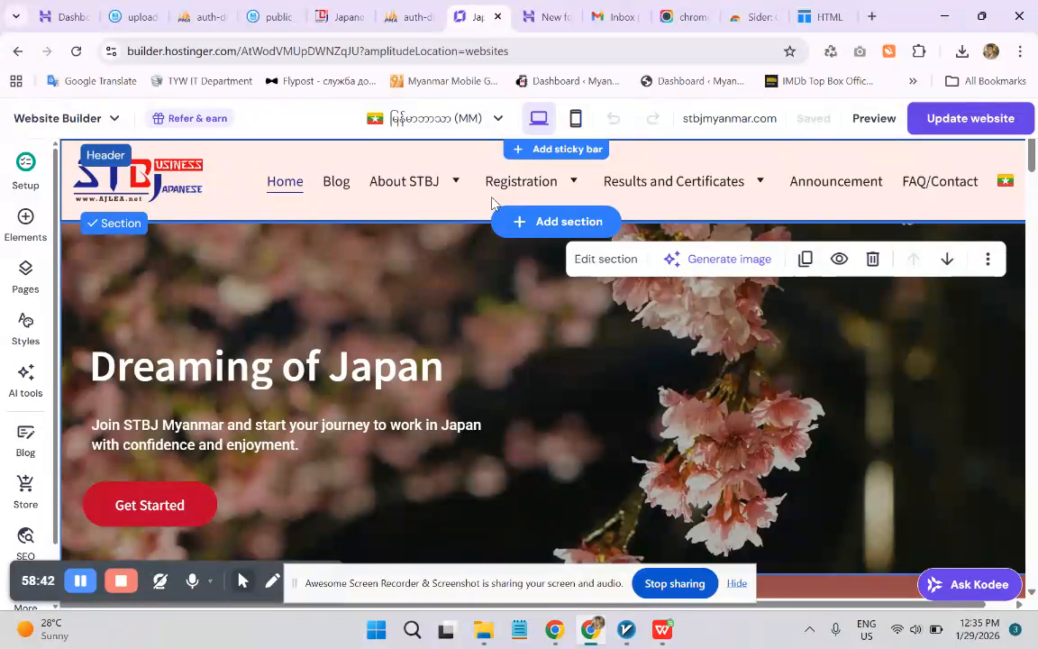
- View the Announcement page in the website editor and look through the site's page list down to the hidden pages
mouse_move(486, 191)
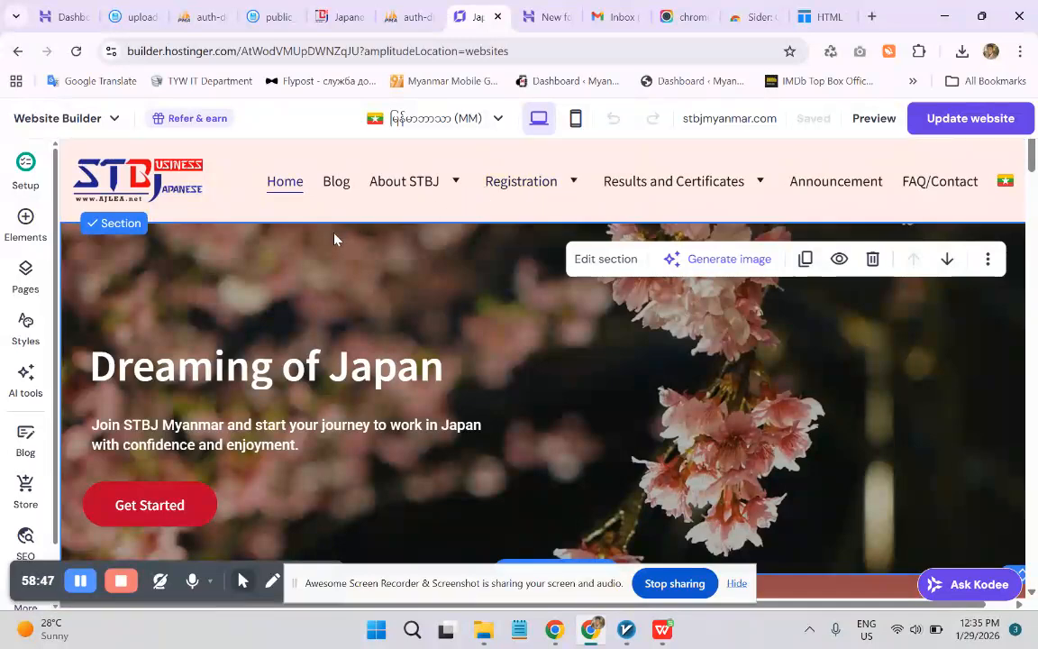
scroll(334, 239, down, 1)
scroll(432, 245, up, 1)
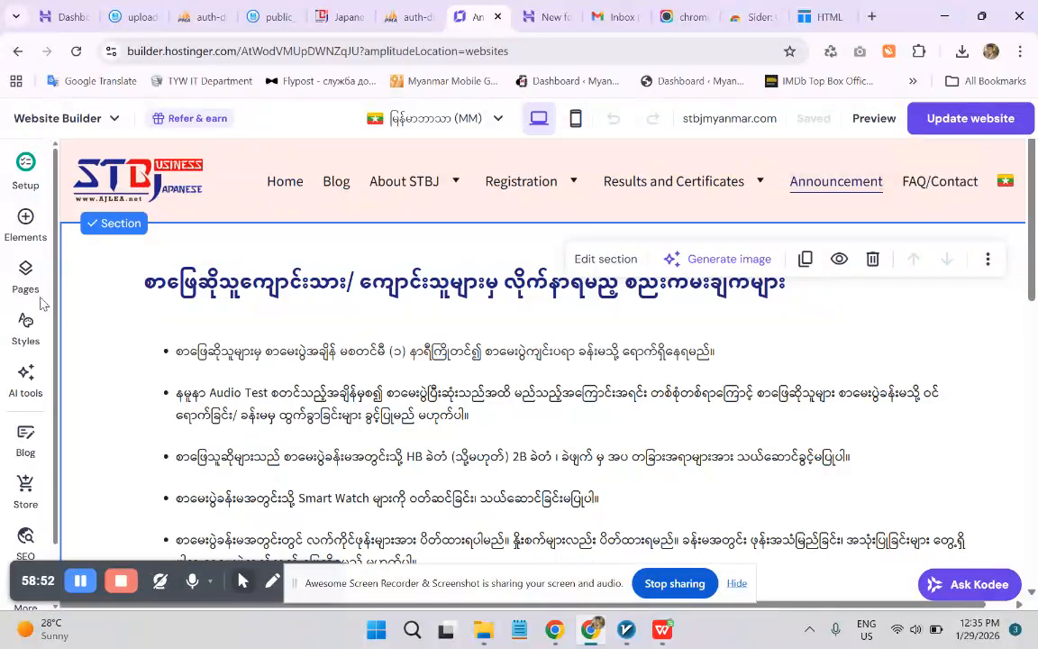
click(20, 287)
scroll(186, 341, down, 7)
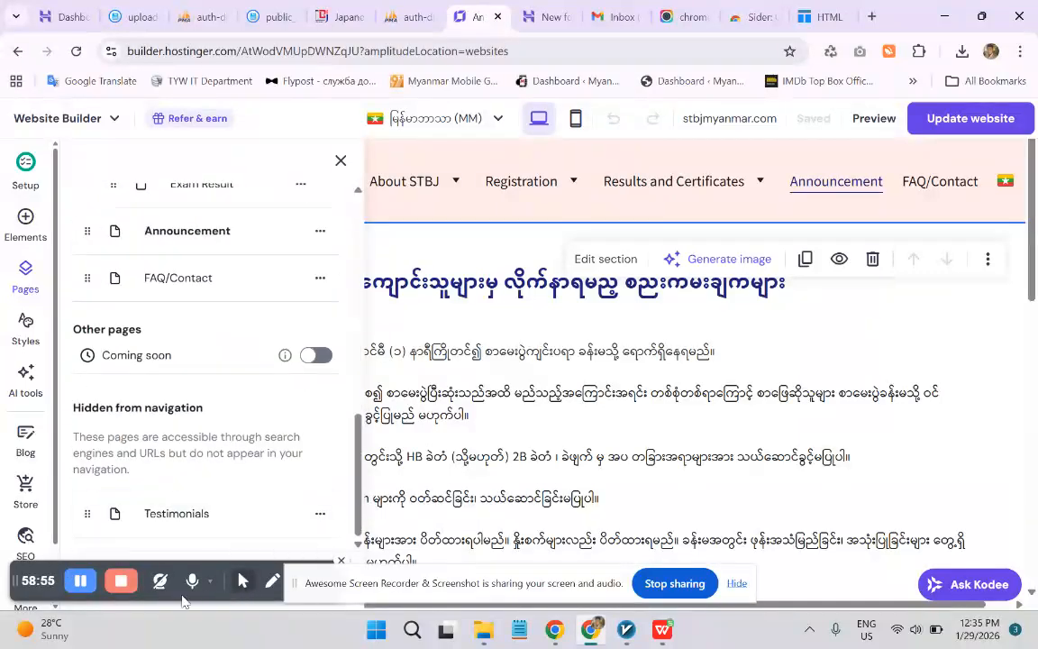
drag(52, 580, 364, 595)
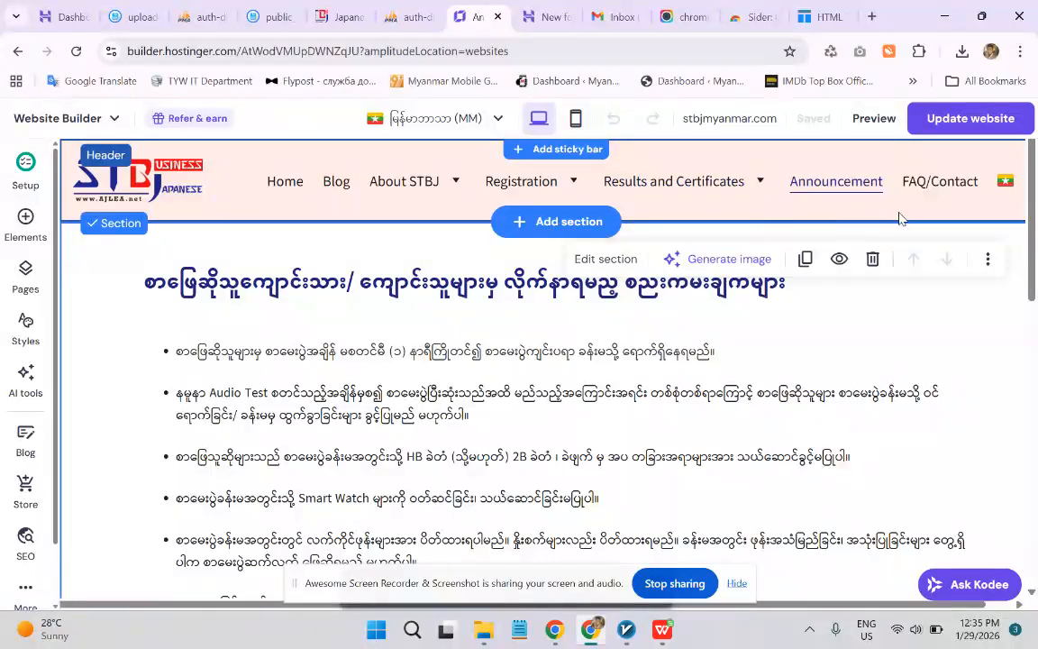
- Examine the FAQ/Contact page in the website editor, and open the About STBJ page
click(941, 183)
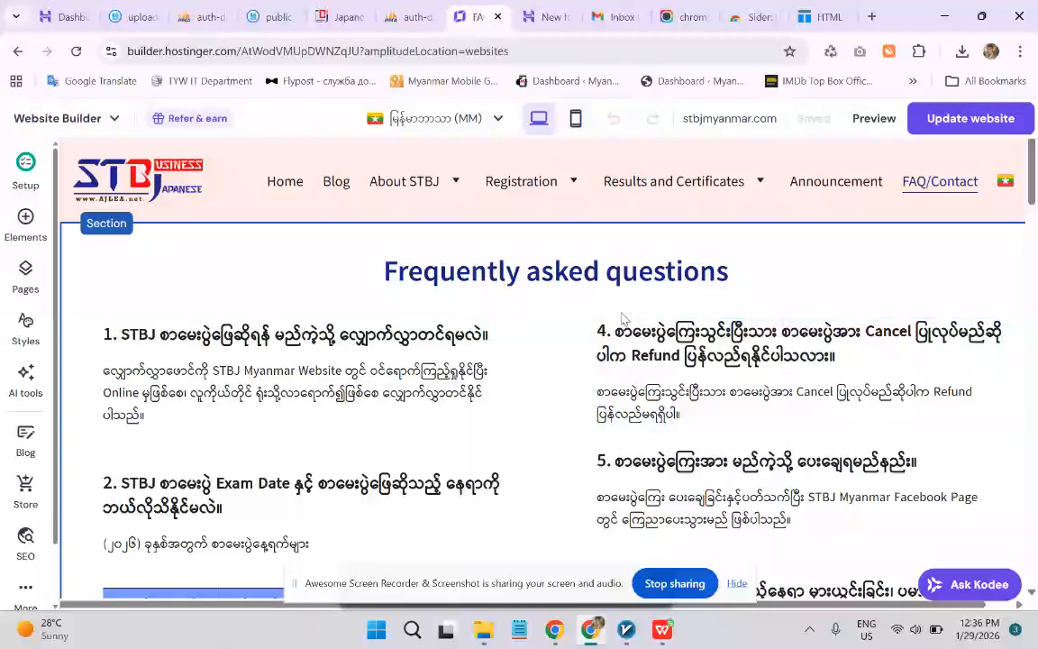
scroll(622, 322, down, 1)
scroll(623, 317, up, 1)
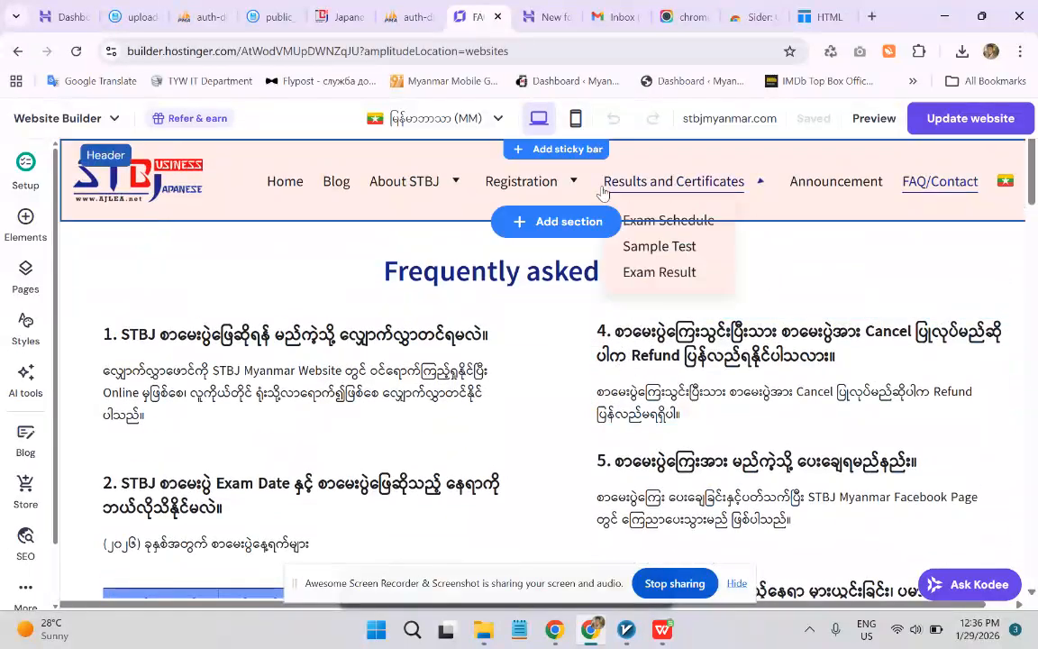
mouse_move(564, 192)
mouse_move(387, 181)
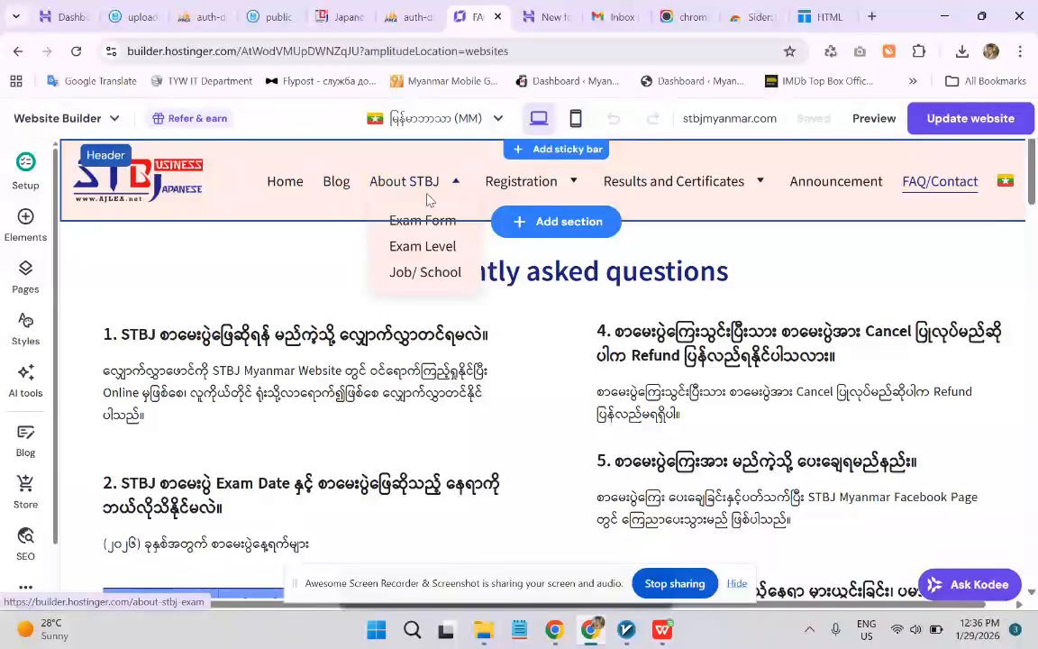
click(393, 183)
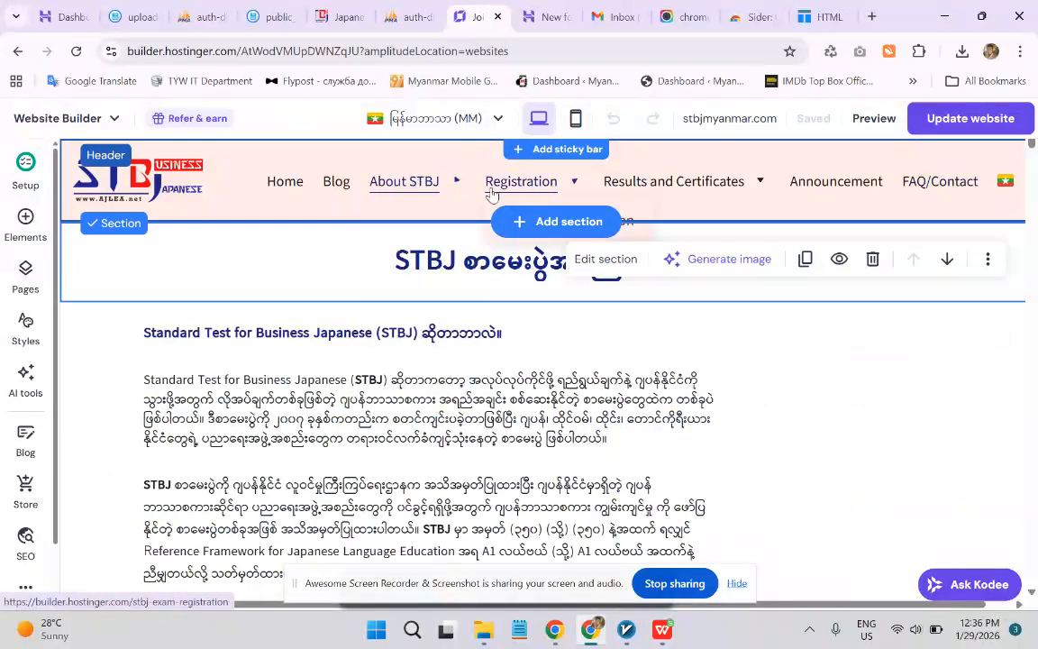
- Open the FAQ/Contact page in the website editor and look through its questions and the 2026 exam date table
click(938, 184)
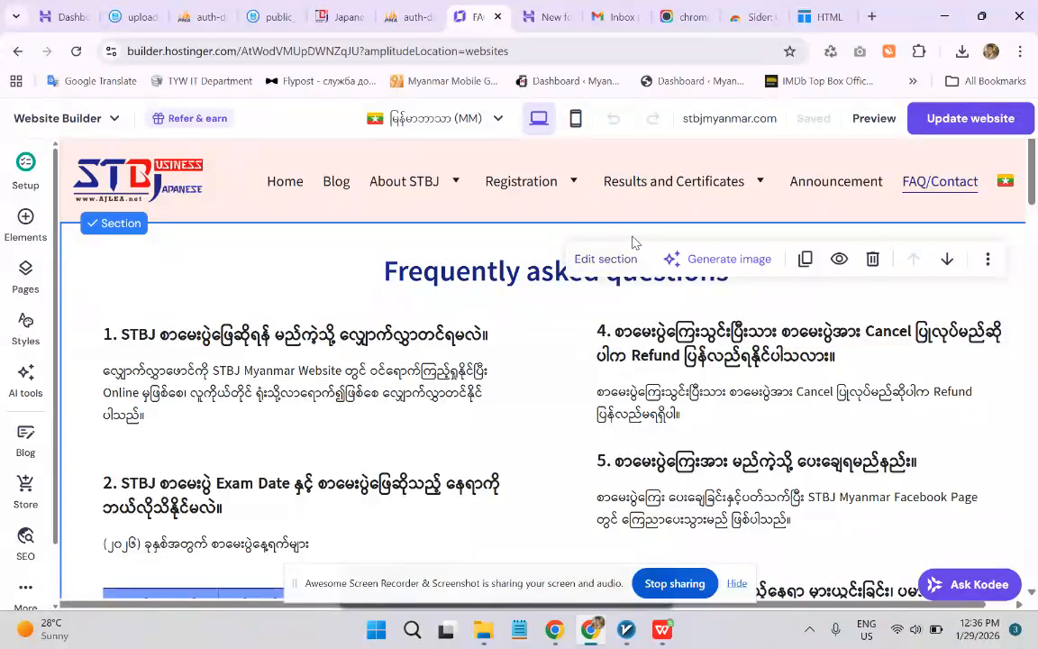
scroll(442, 279, down, 2)
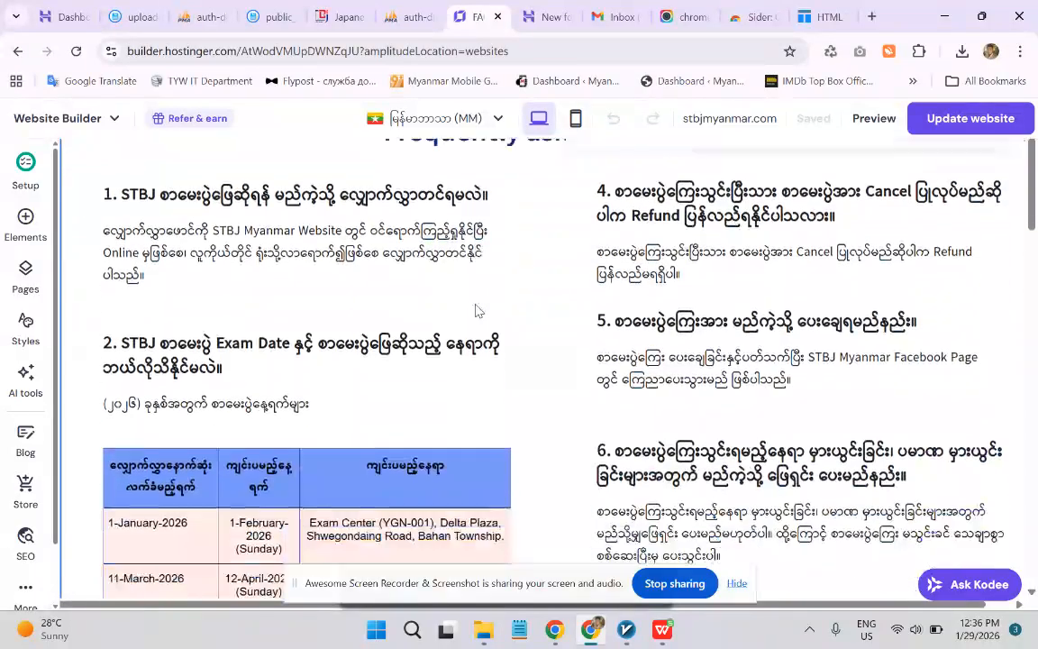
scroll(477, 311, down, 5)
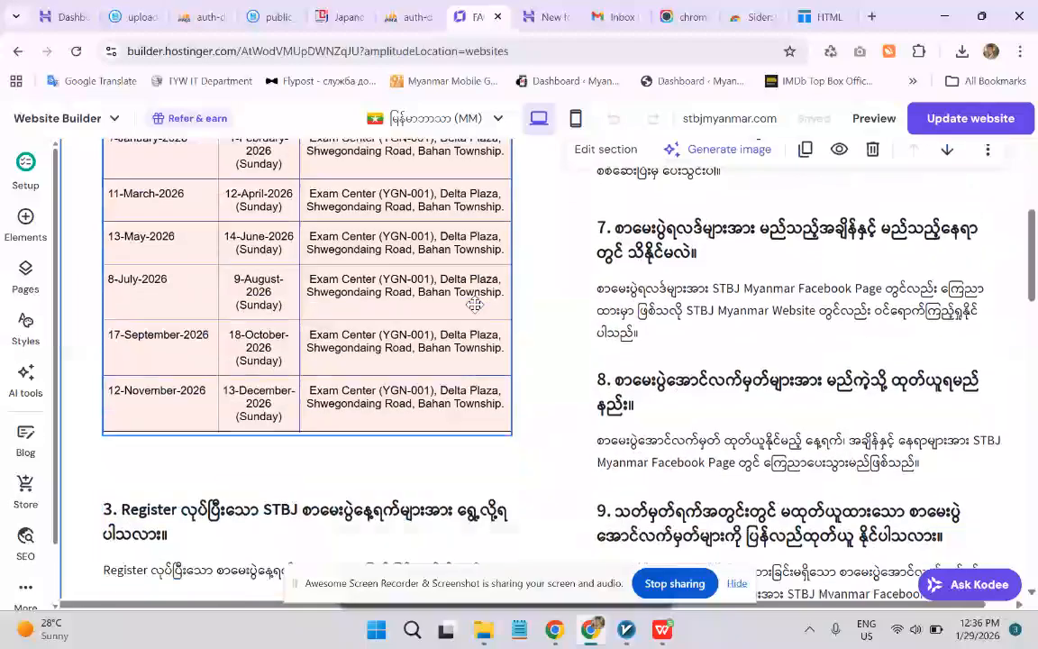
scroll(474, 305, down, 4)
scroll(469, 292, up, 4)
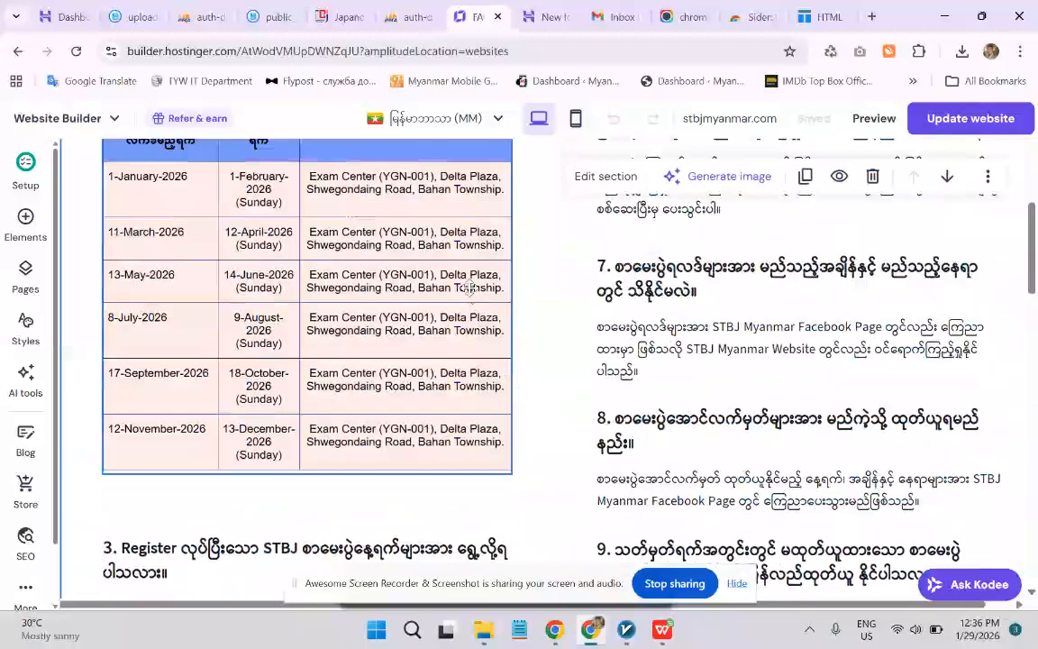
scroll(469, 288, up, 5)
scroll(325, 207, up, 1)
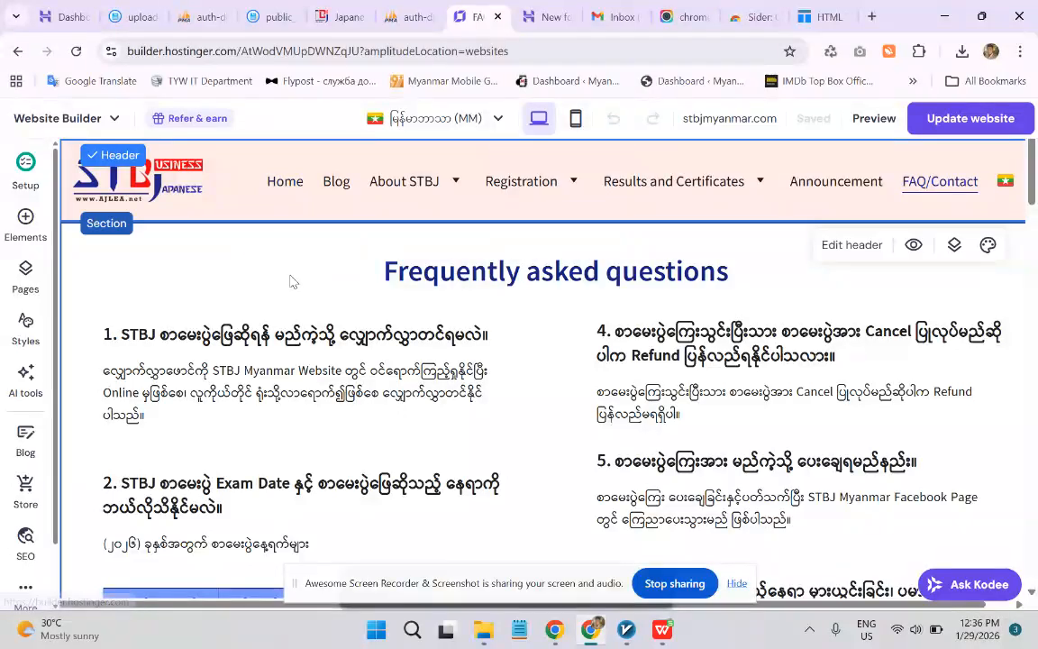
- Open the text of FAQ question 5 for editing, review the neighbouring questions, and leave the text without changing it
double_click(826, 462)
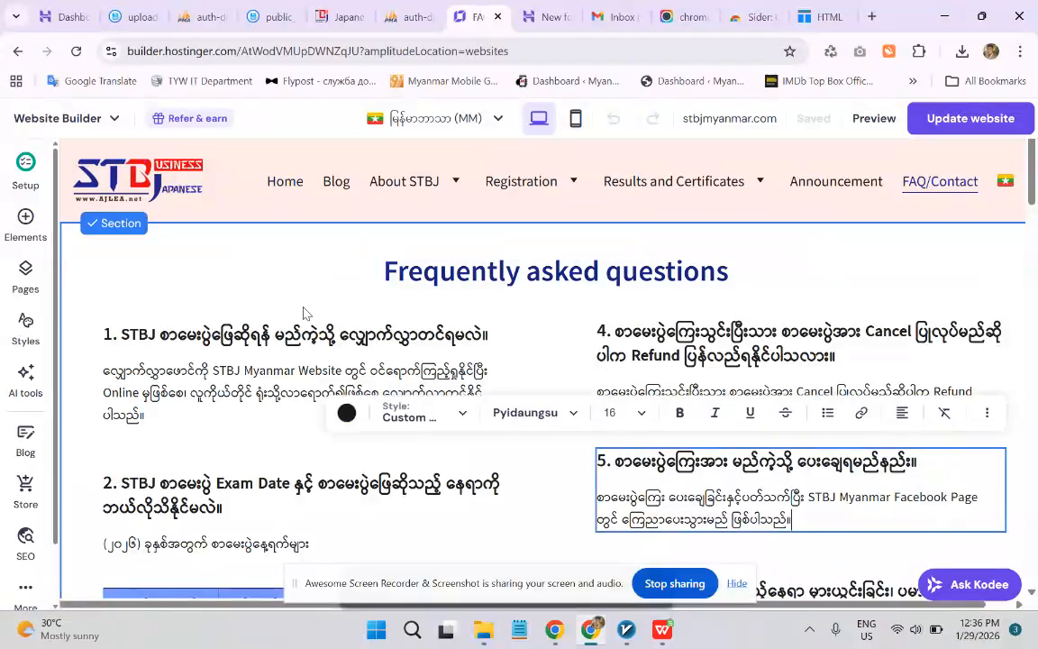
scroll(320, 309, down, 1)
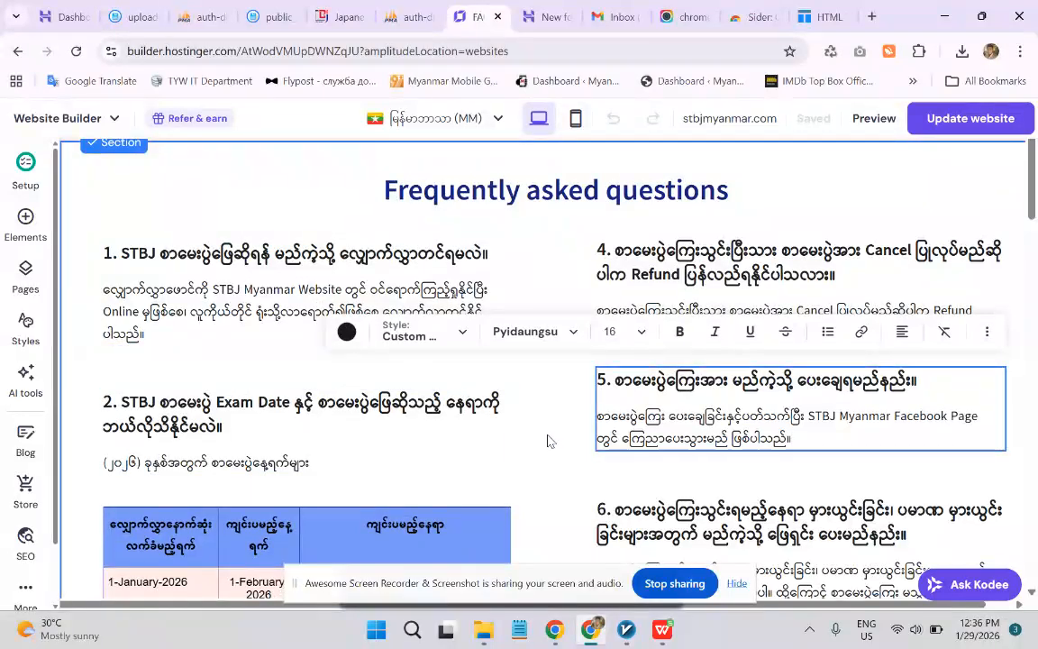
scroll(561, 434, down, 1)
scroll(561, 437, down, 2)
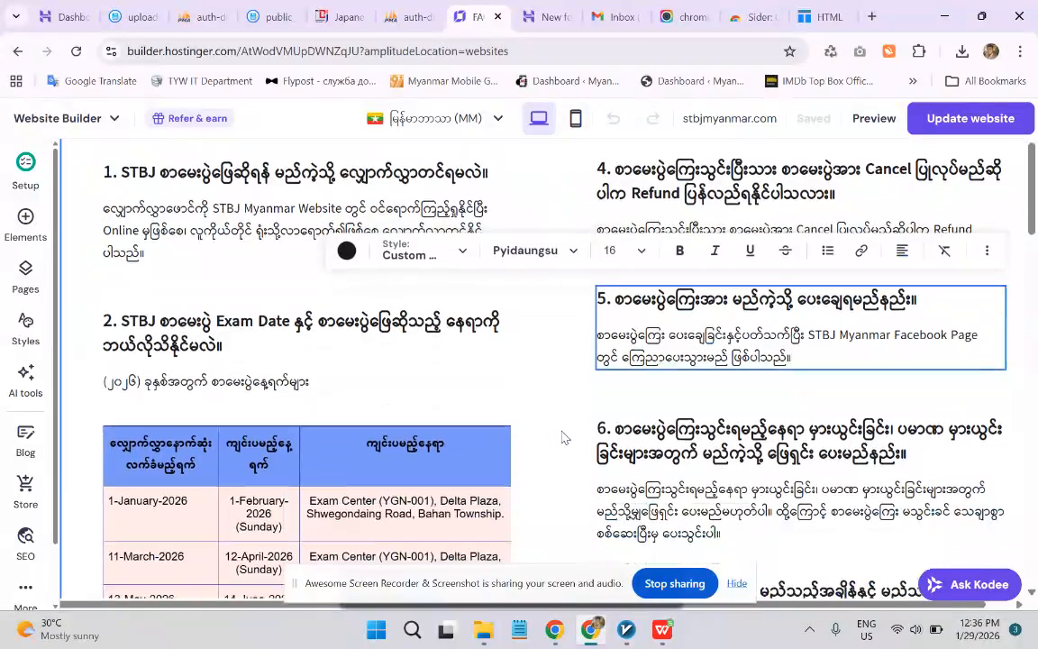
scroll(561, 434, up, 2)
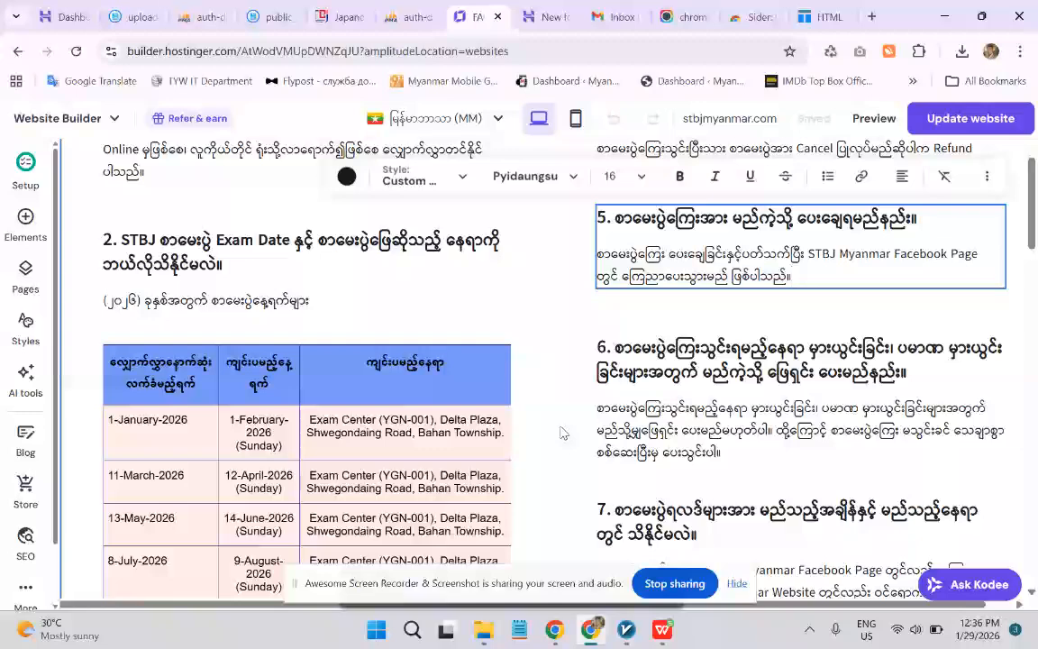
scroll(564, 429, up, 1)
scroll(561, 429, up, 1)
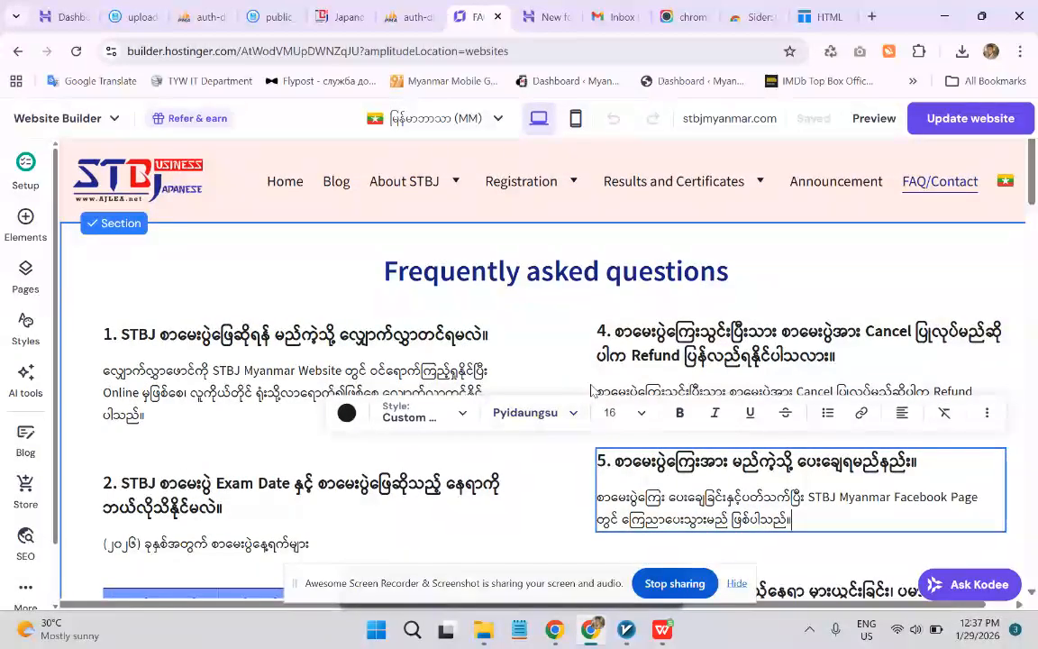
key(Escape)
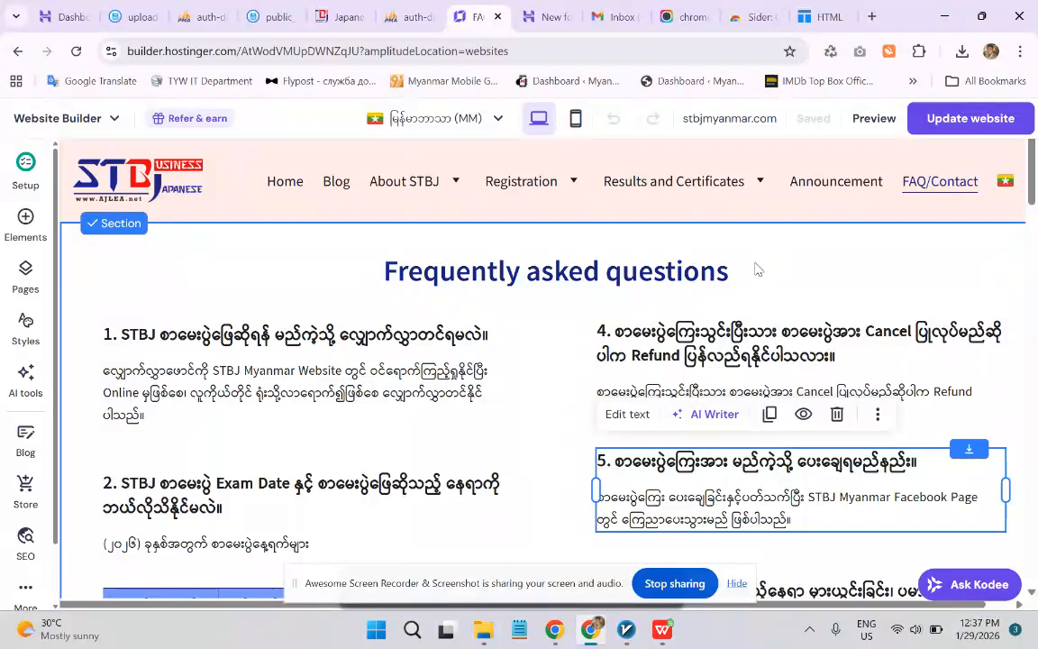
mouse_move(620, 171)
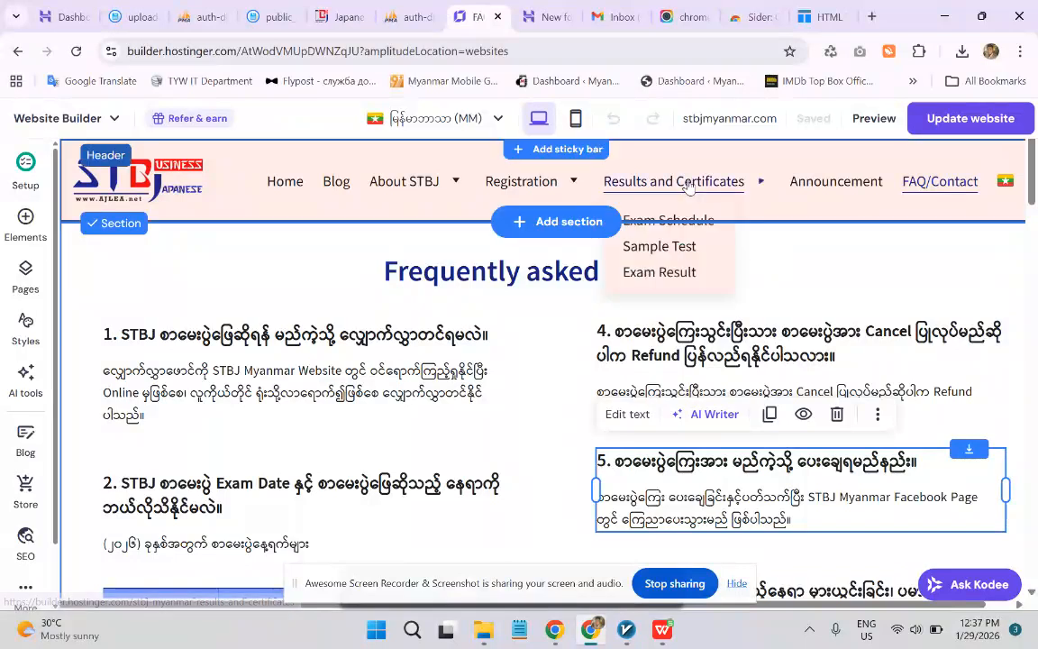
click(776, 263)
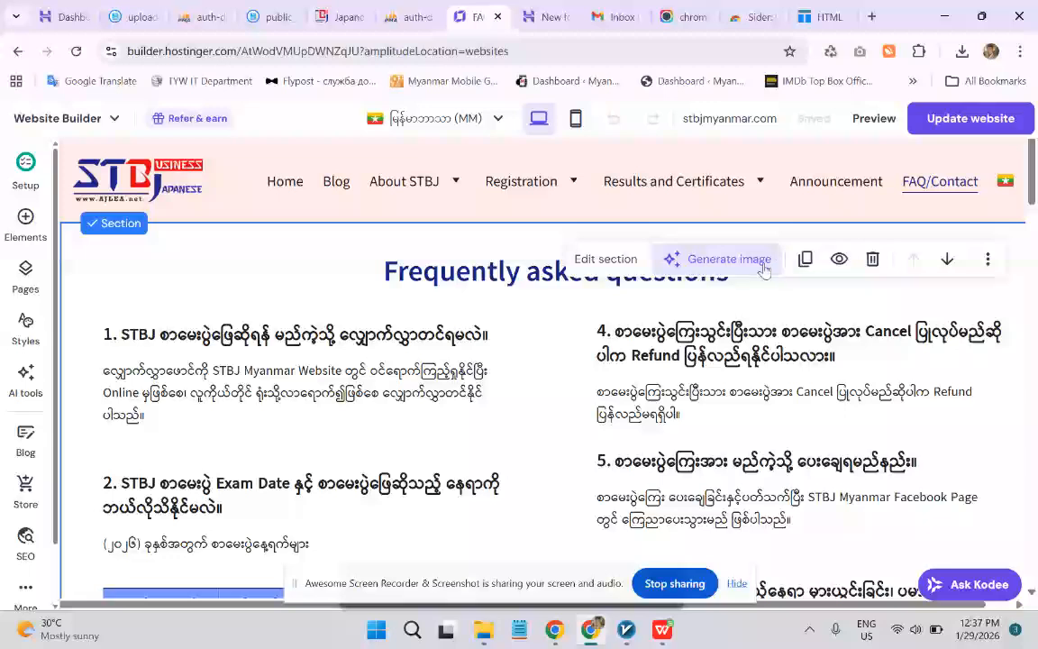
drag(486, 261, 421, 259)
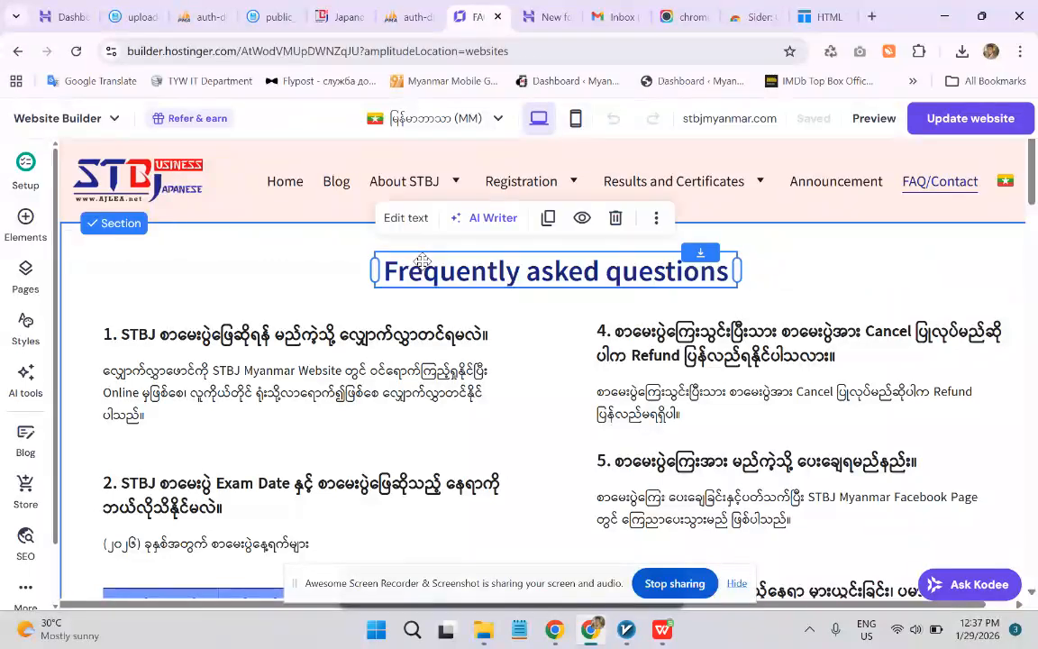
click(303, 303)
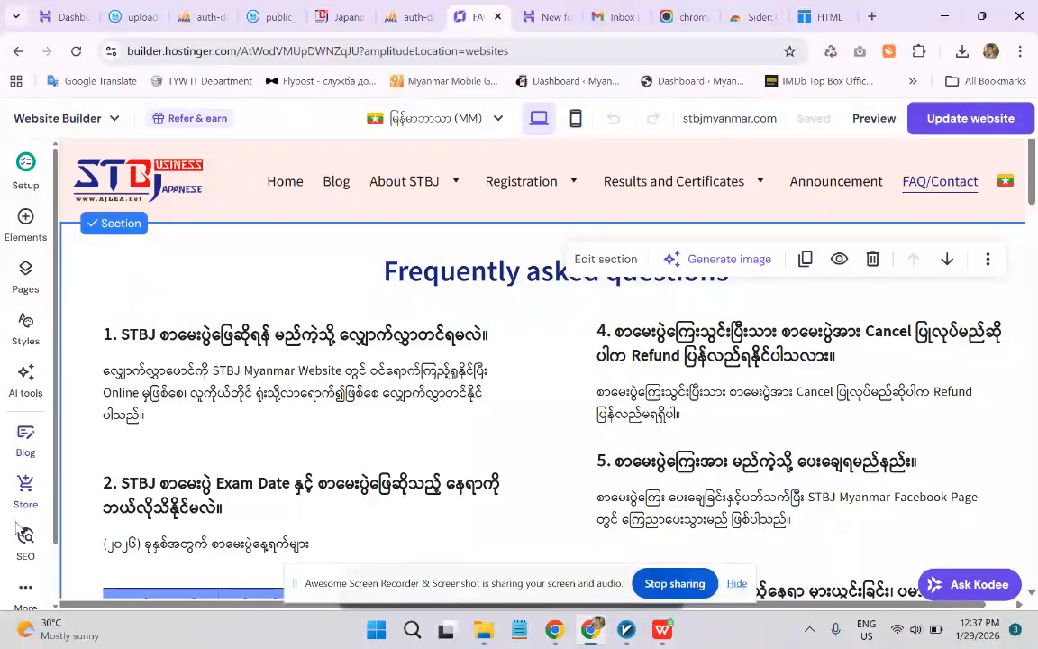
- Open the site's multi-language settings and look at the options available for the Japanese language
click(27, 588)
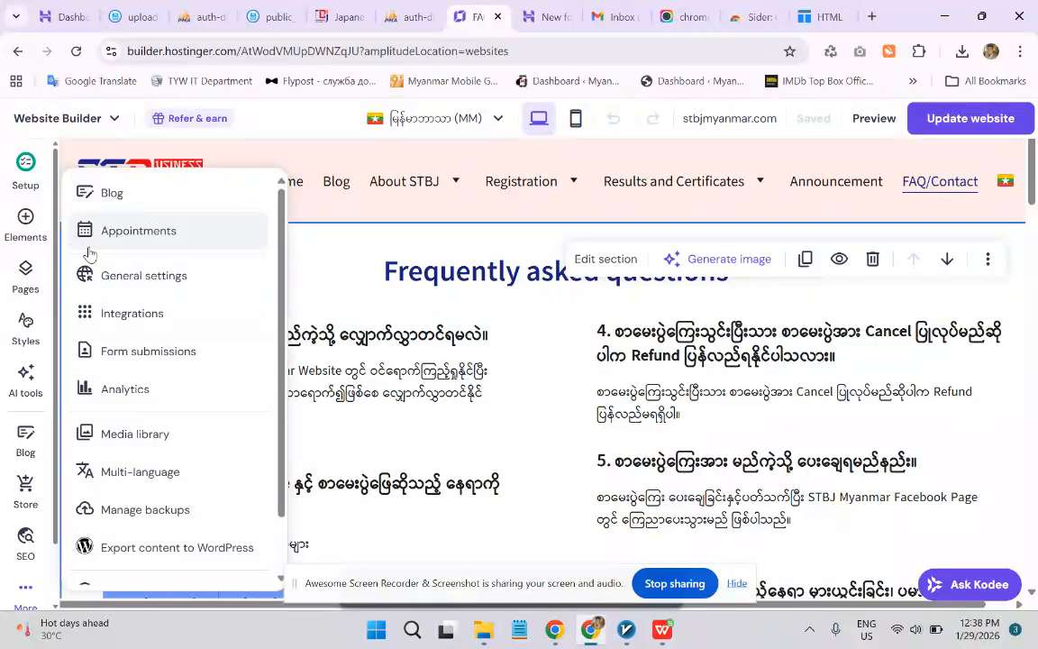
click(125, 472)
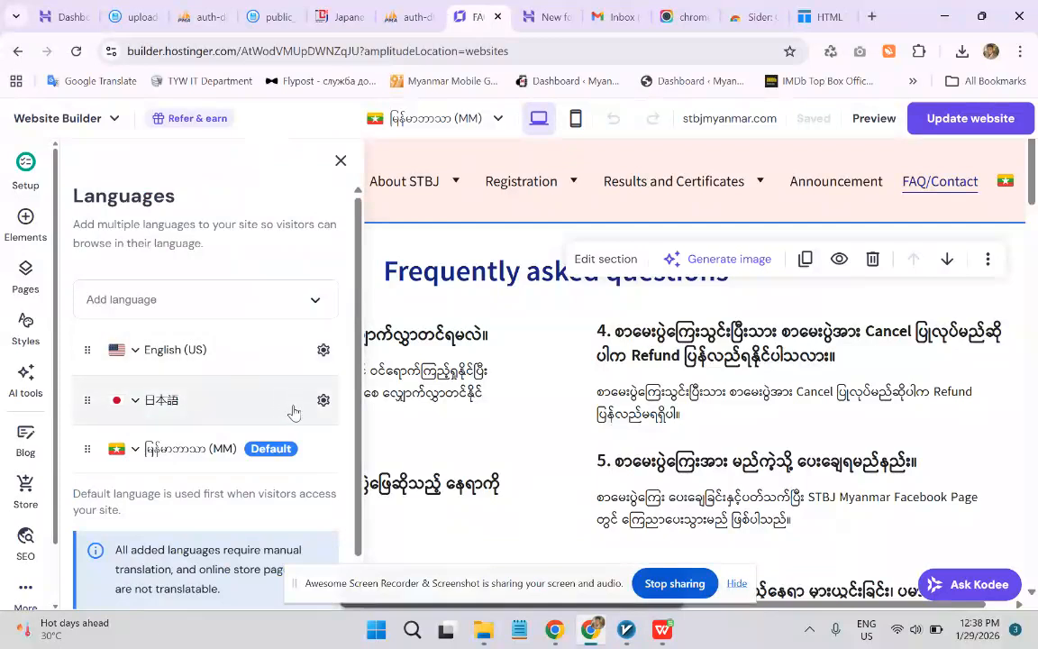
click(323, 401)
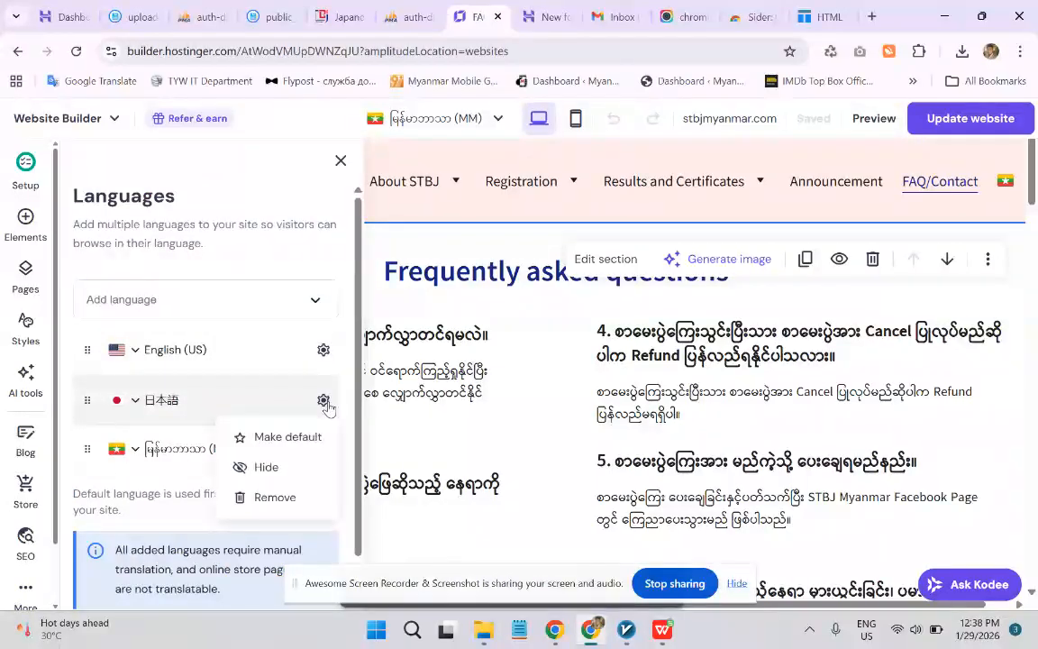
click(324, 402)
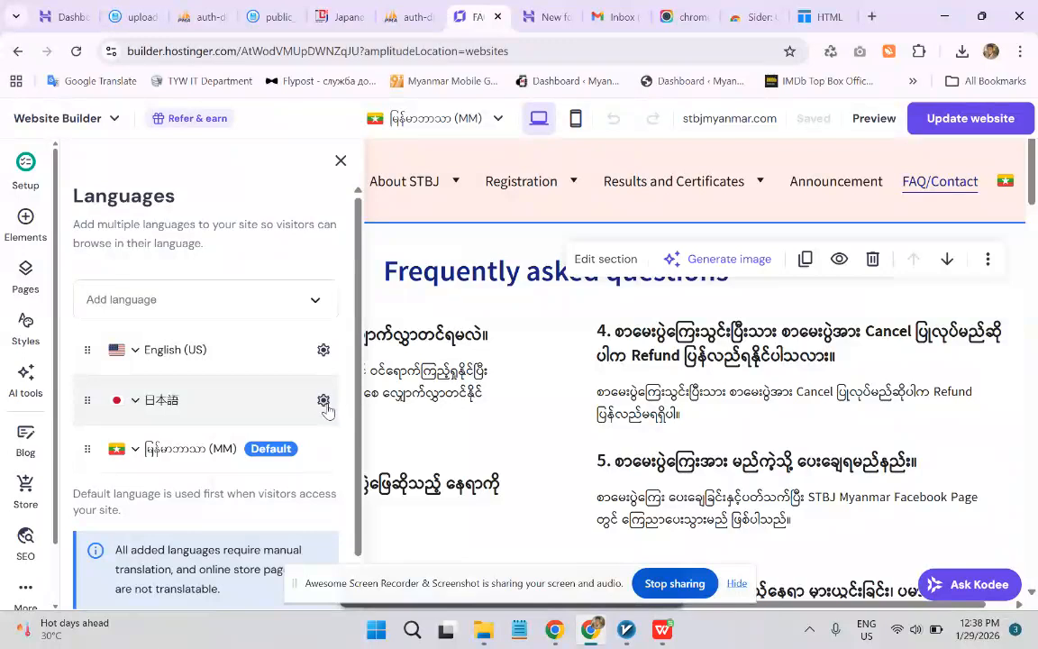
click(325, 407)
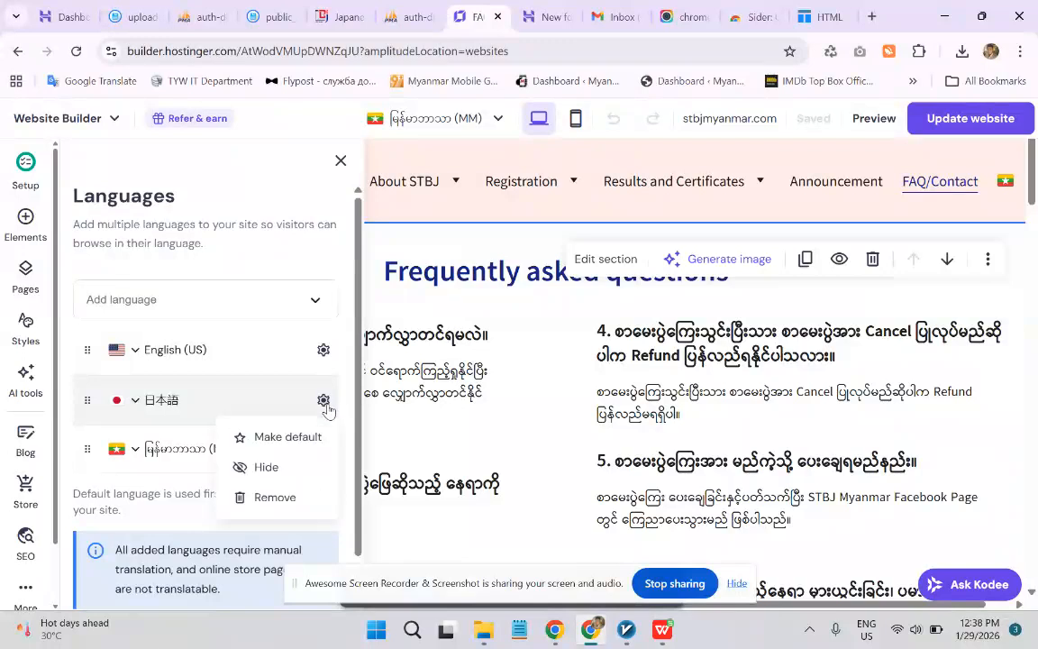
click(326, 407)
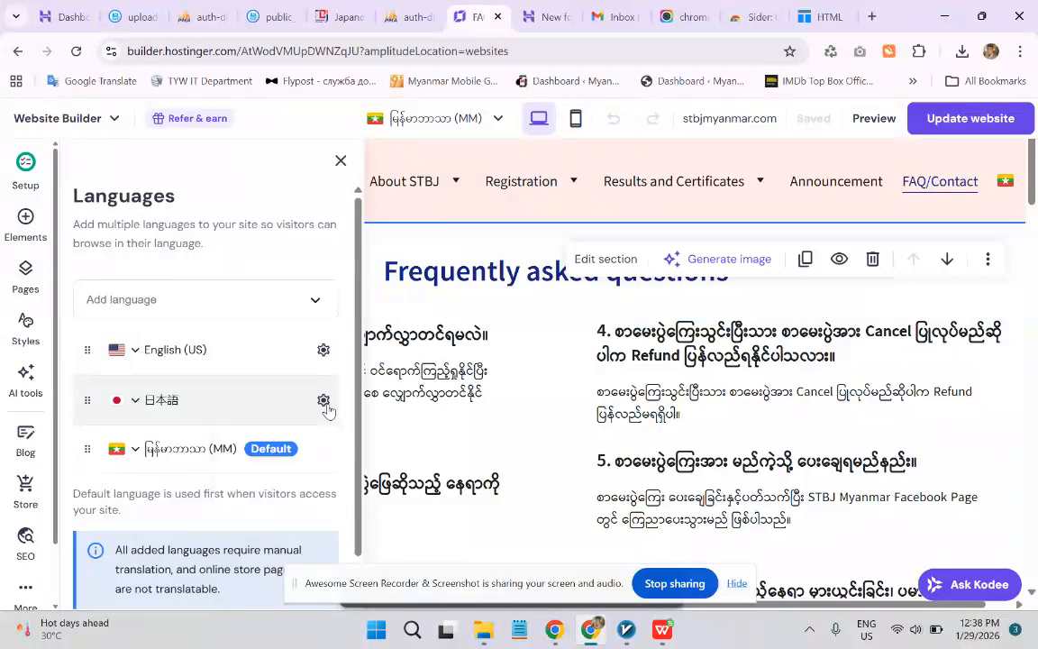
- Switch to Hostinger Mail, close the Kodee assistant and log out of the mailbox
click(539, 16)
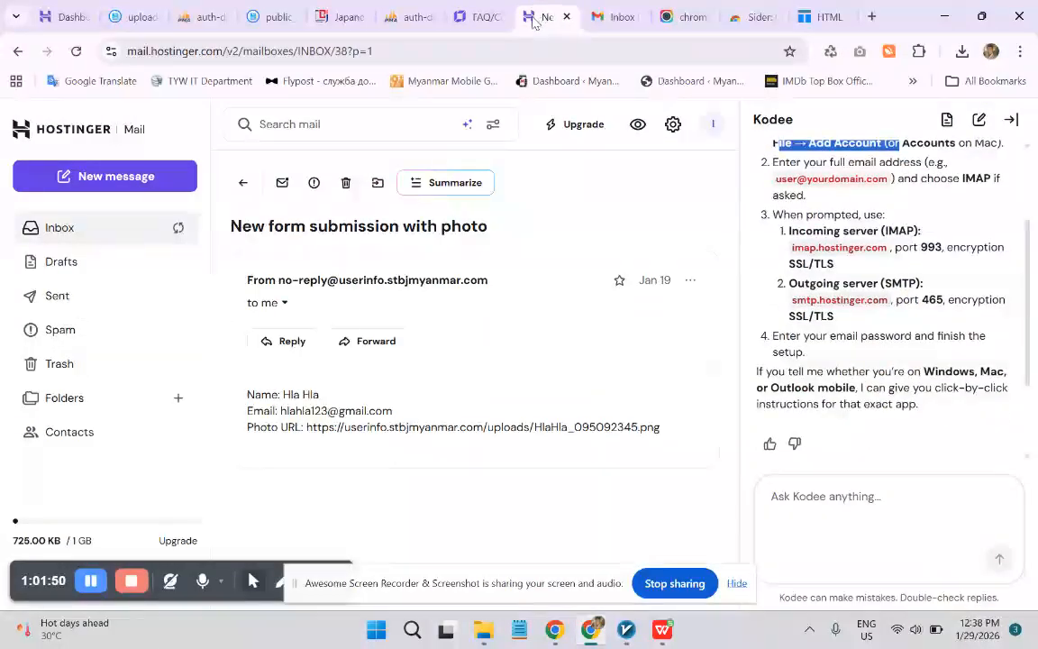
click(559, 217)
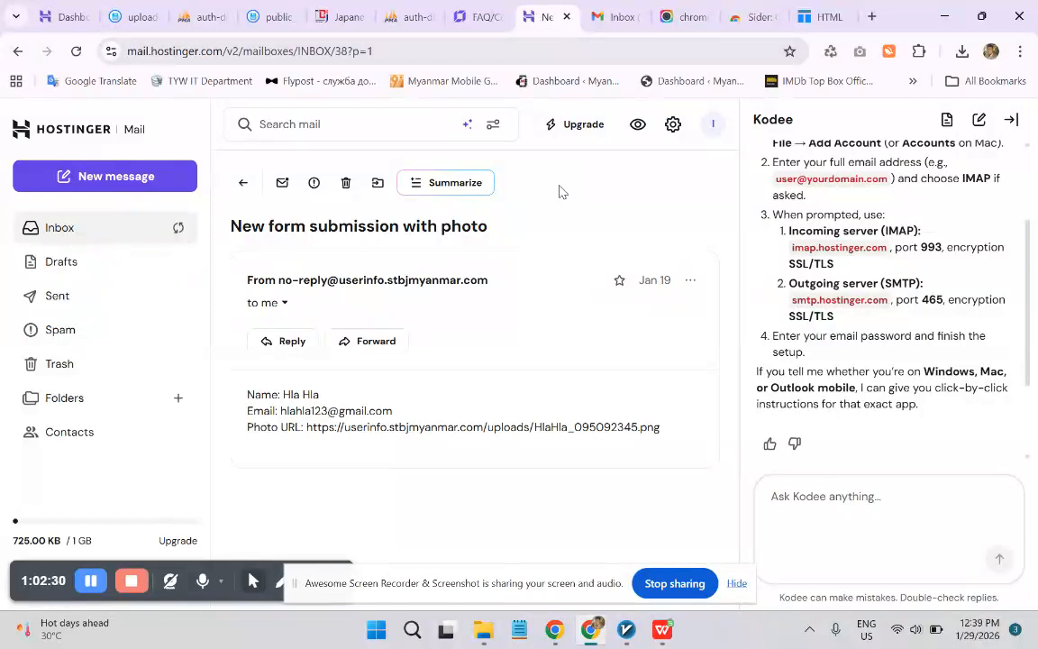
click(1010, 119)
click(1019, 124)
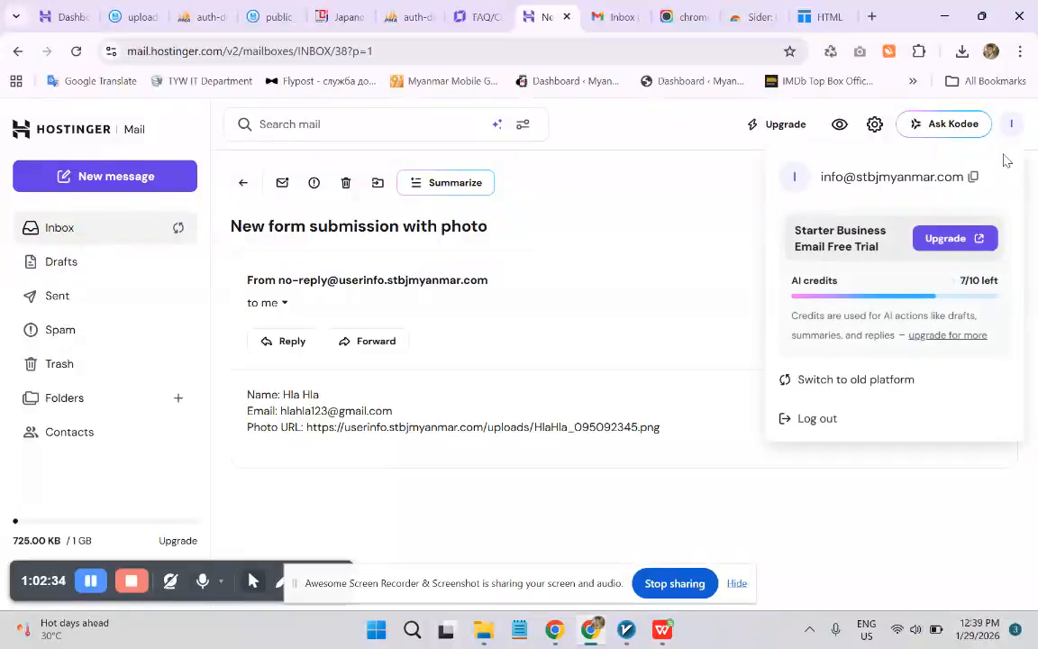
click(838, 427)
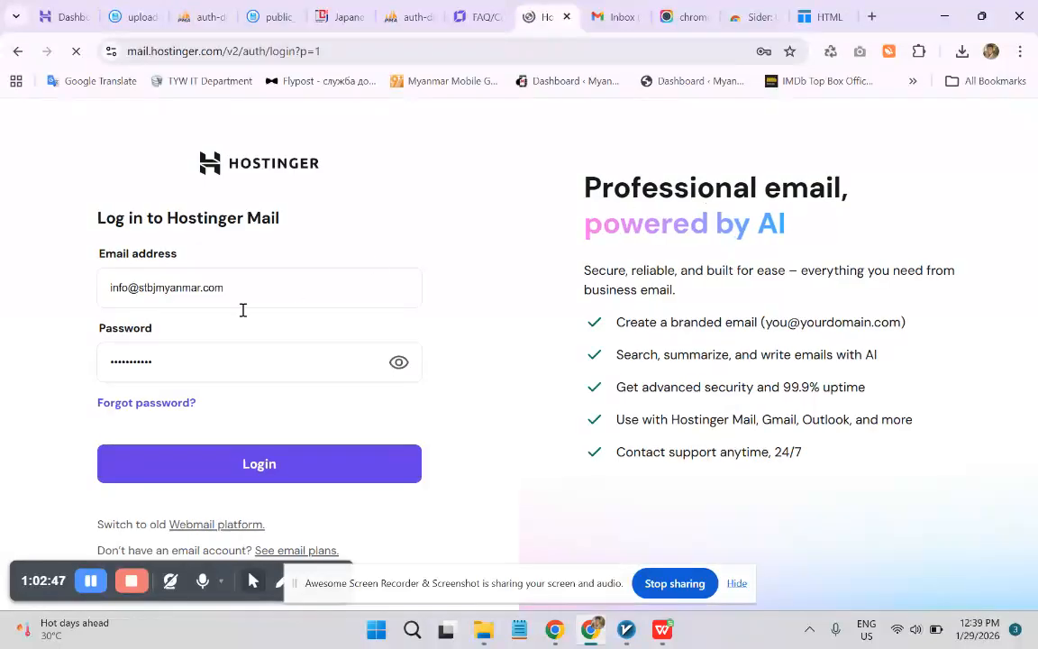
- Log back in to the site's info mailbox using its saved email address and password
click(261, 290)
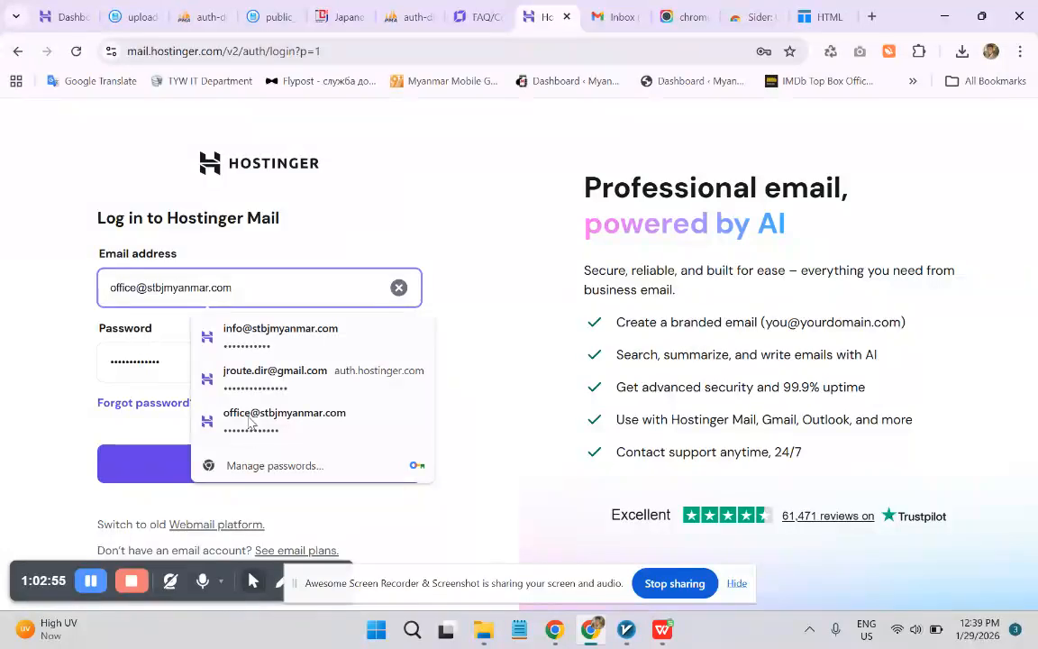
click(5, 407)
click(207, 449)
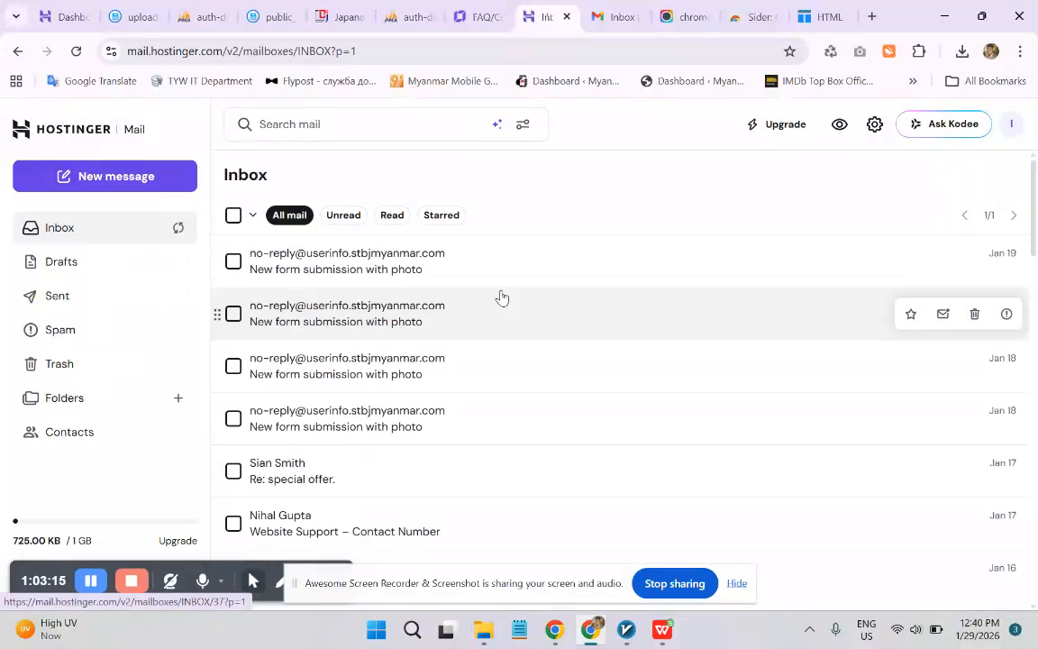
- Look through the inbox for the form submission notifications and other incoming messages, and check the mail site's browser information
scroll(524, 260, down, 3)
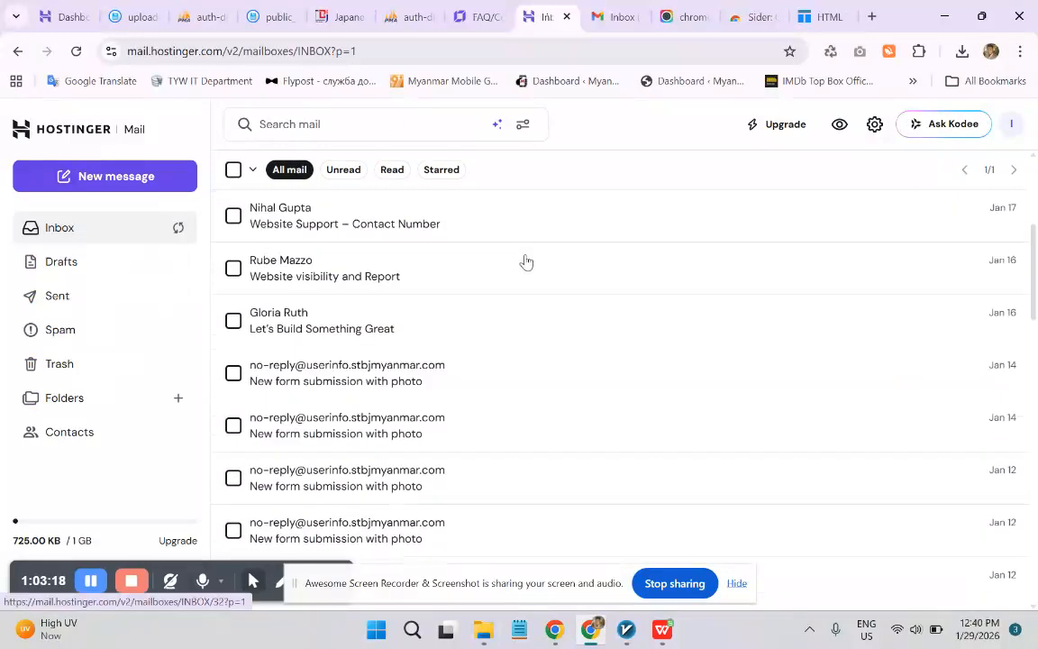
scroll(526, 261, up, 3)
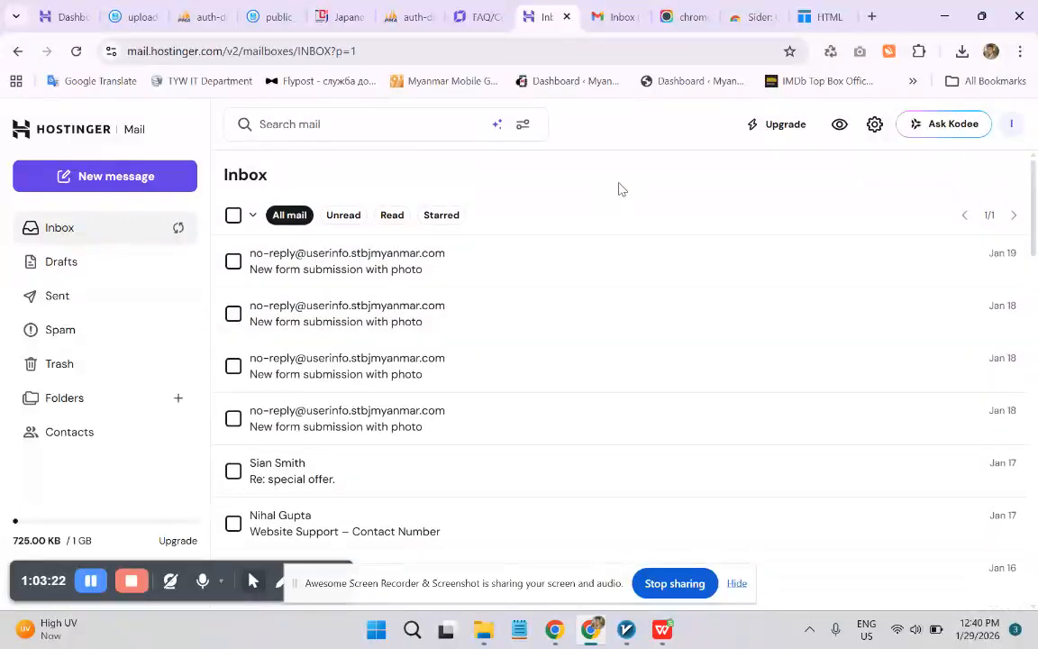
click(113, 52)
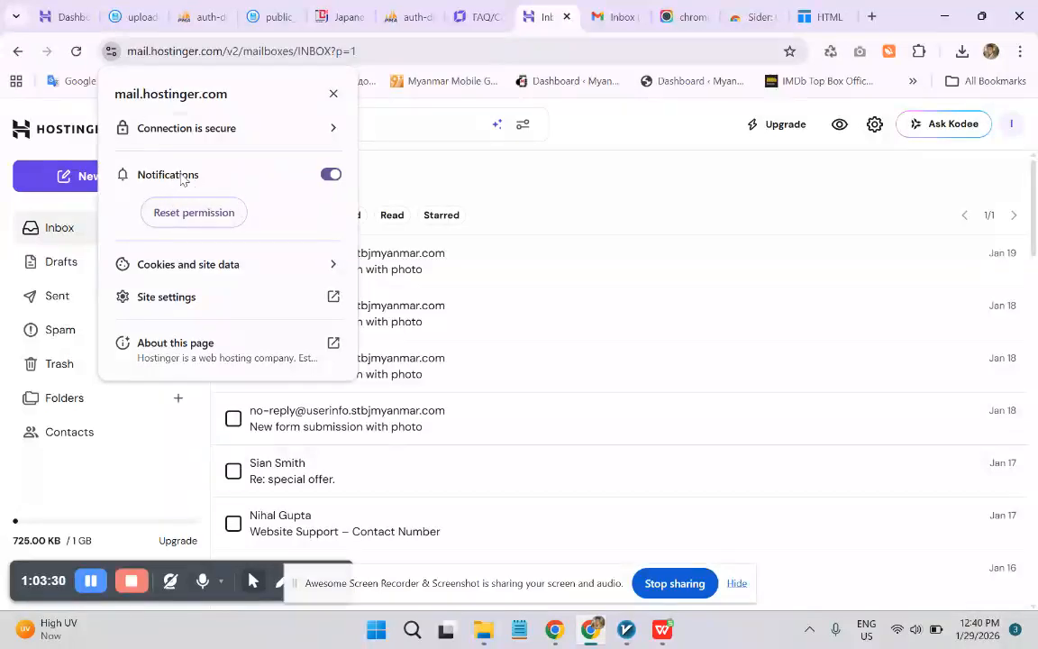
click(430, 180)
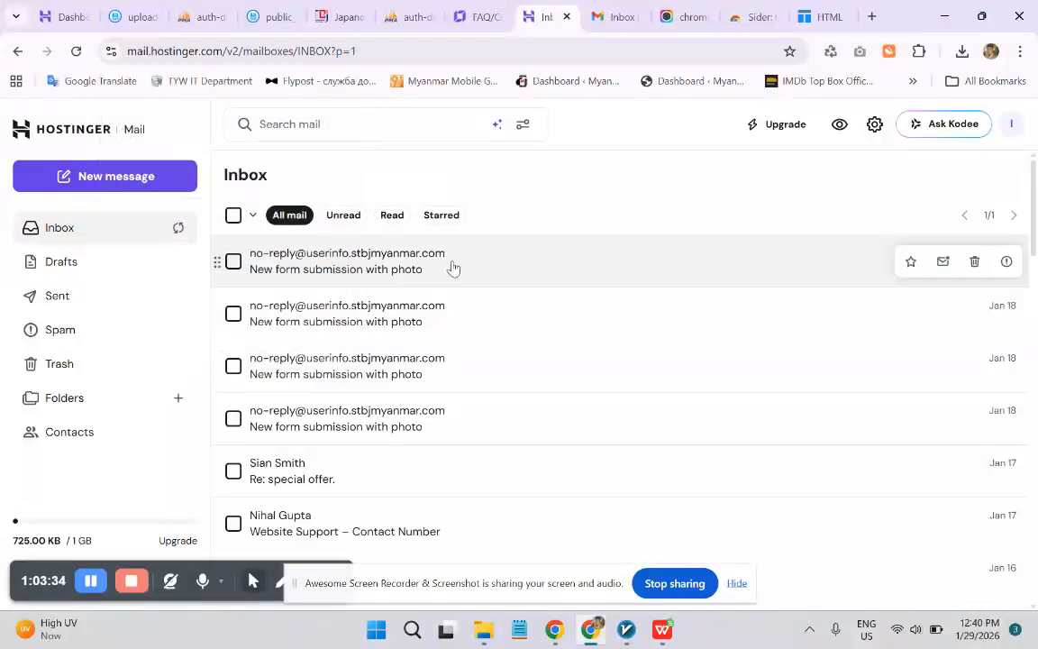
scroll(451, 269, down, 3)
scroll(438, 282, up, 3)
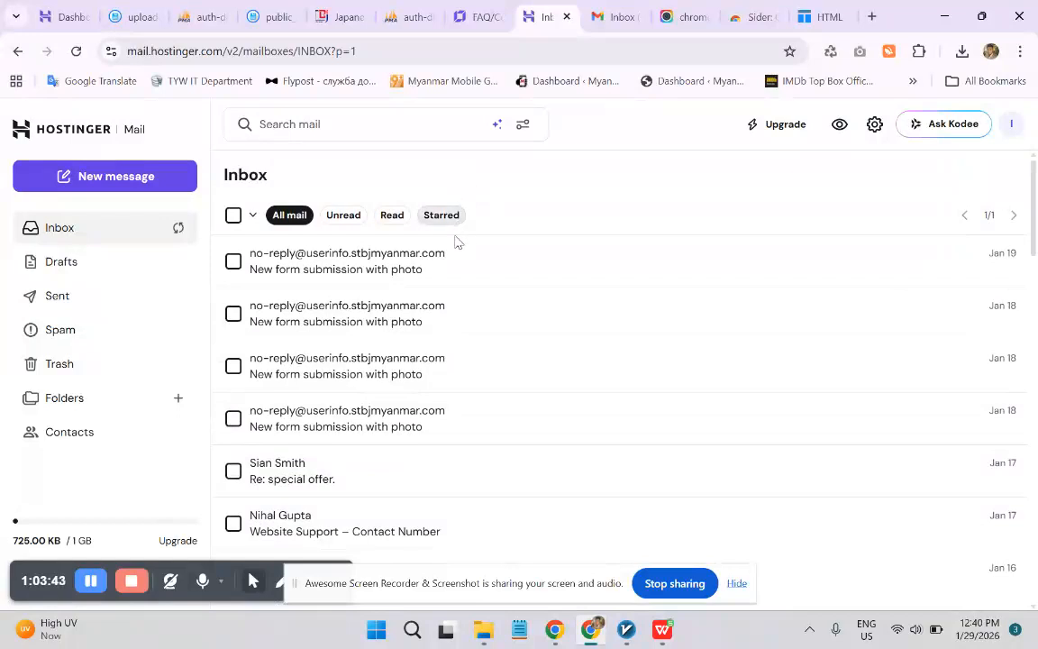
scroll(455, 242, down, 5)
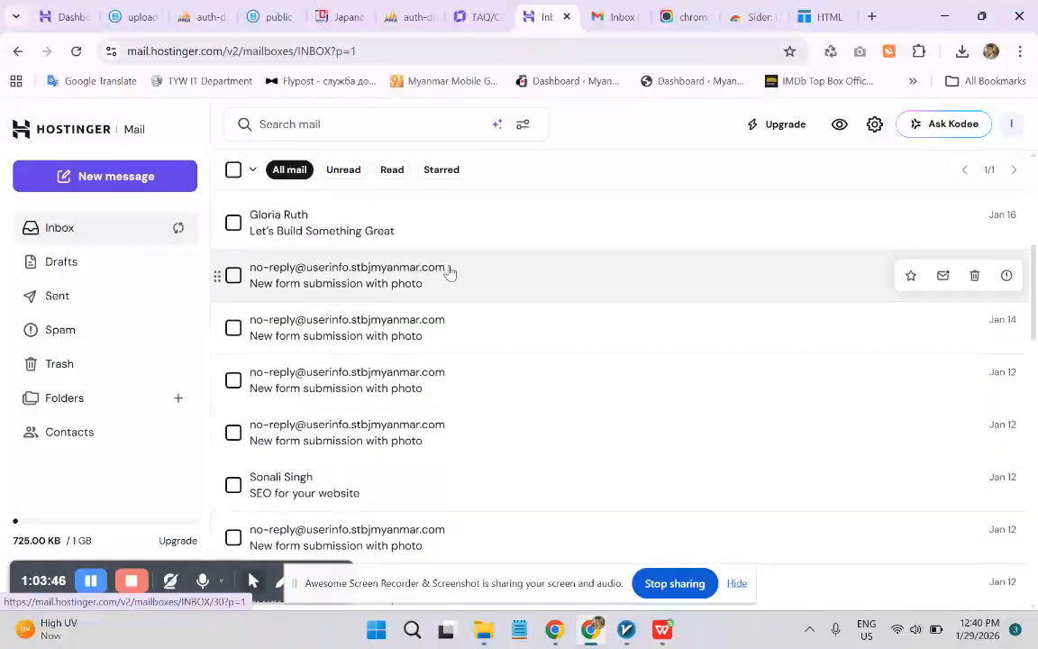
scroll(448, 272, down, 3)
scroll(449, 281, up, 2)
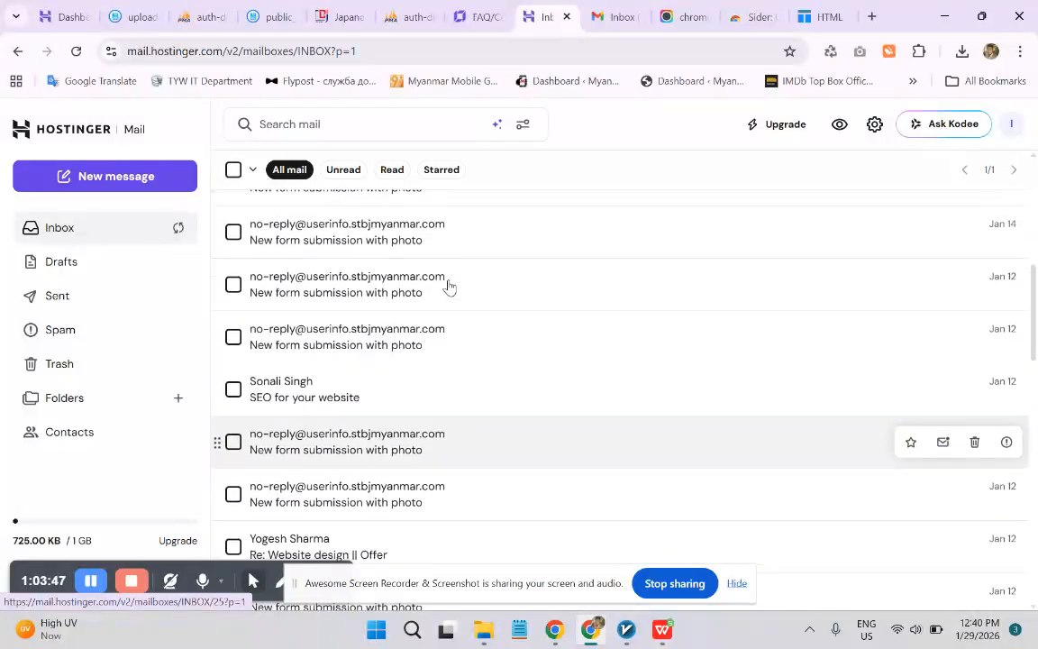
scroll(449, 286, up, 6)
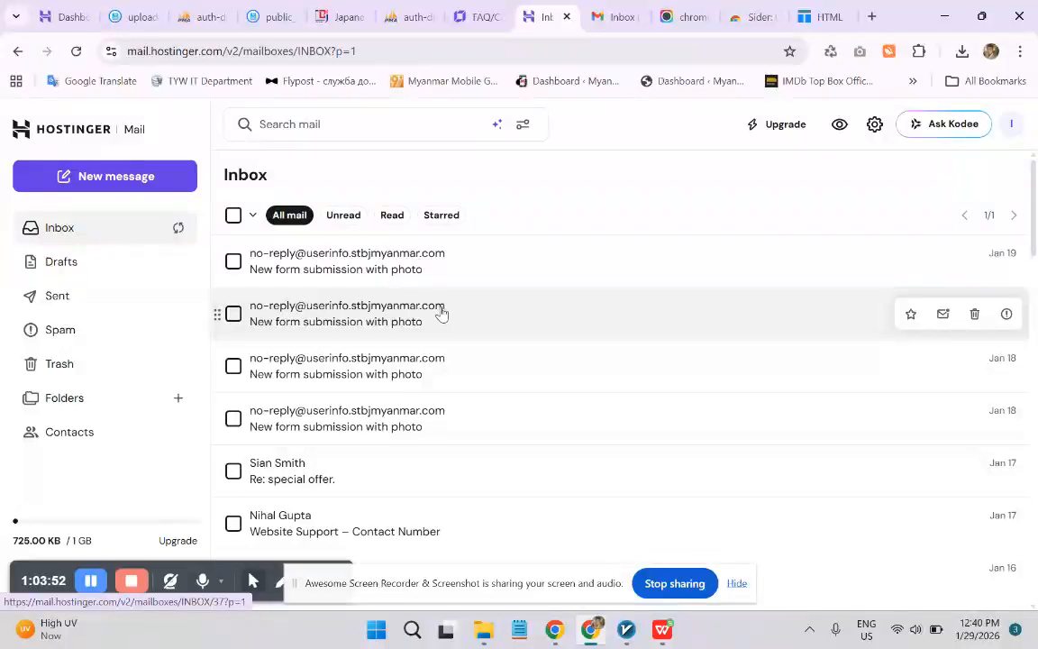
- Log out of the site's info mailbox in Hostinger Mail
click(1005, 131)
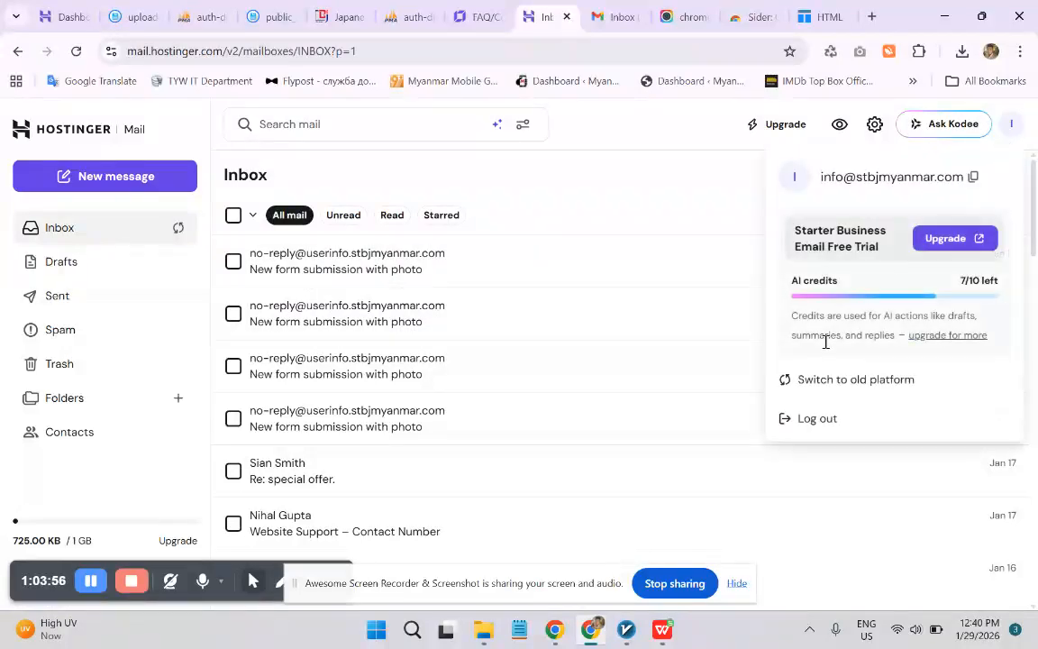
click(823, 429)
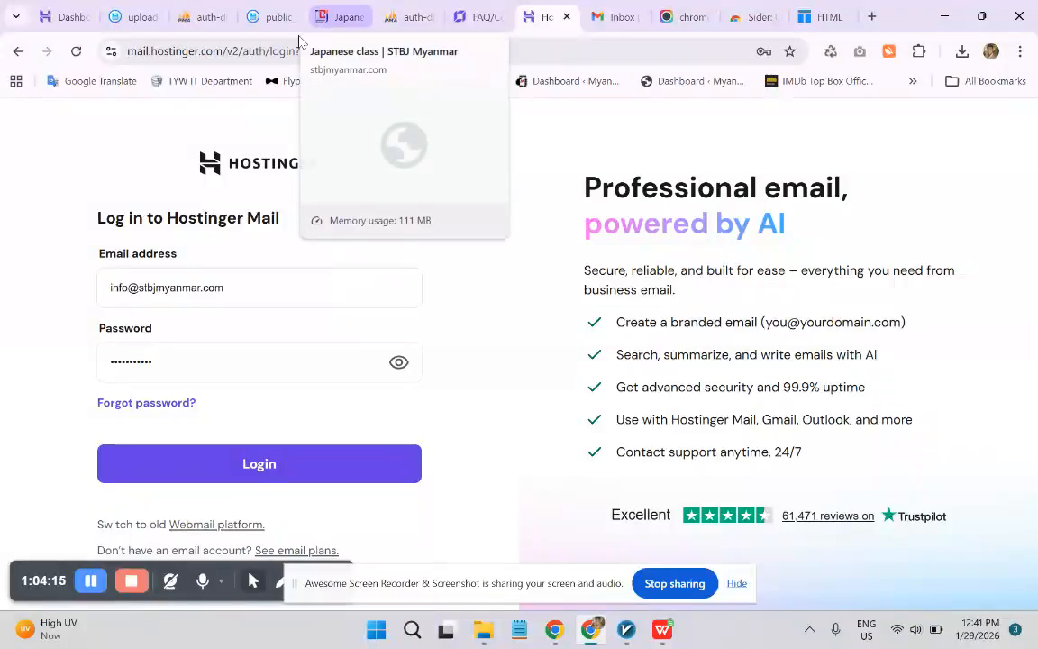
- Switch to the Hostinger dashboard and look over the management options on the userinfo.stbjmyanmar.com website overview
click(61, 14)
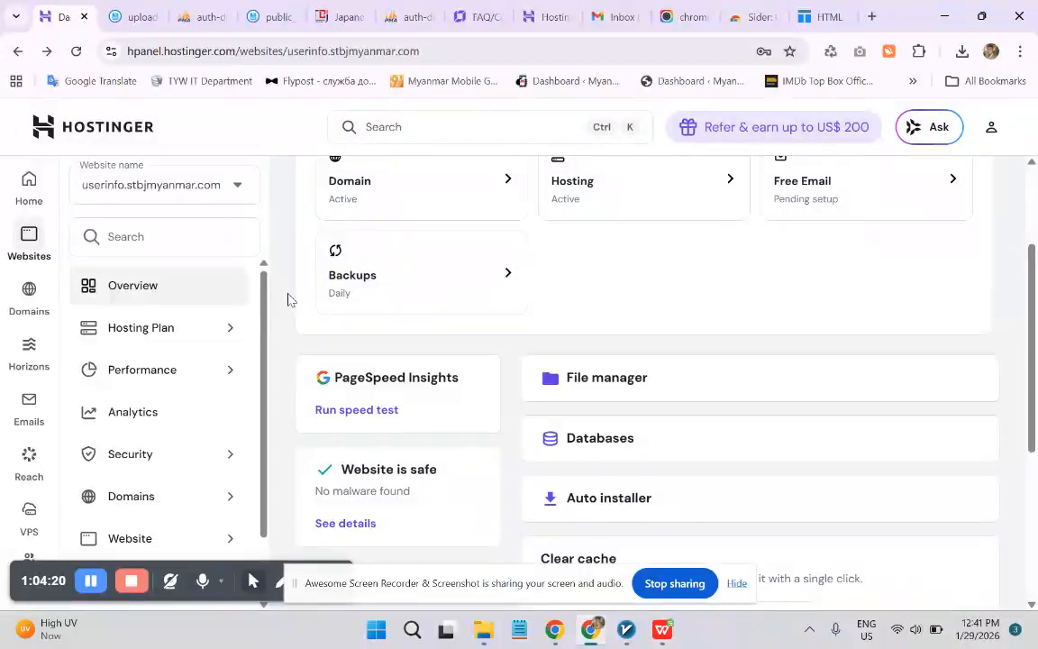
scroll(287, 299, down, 1)
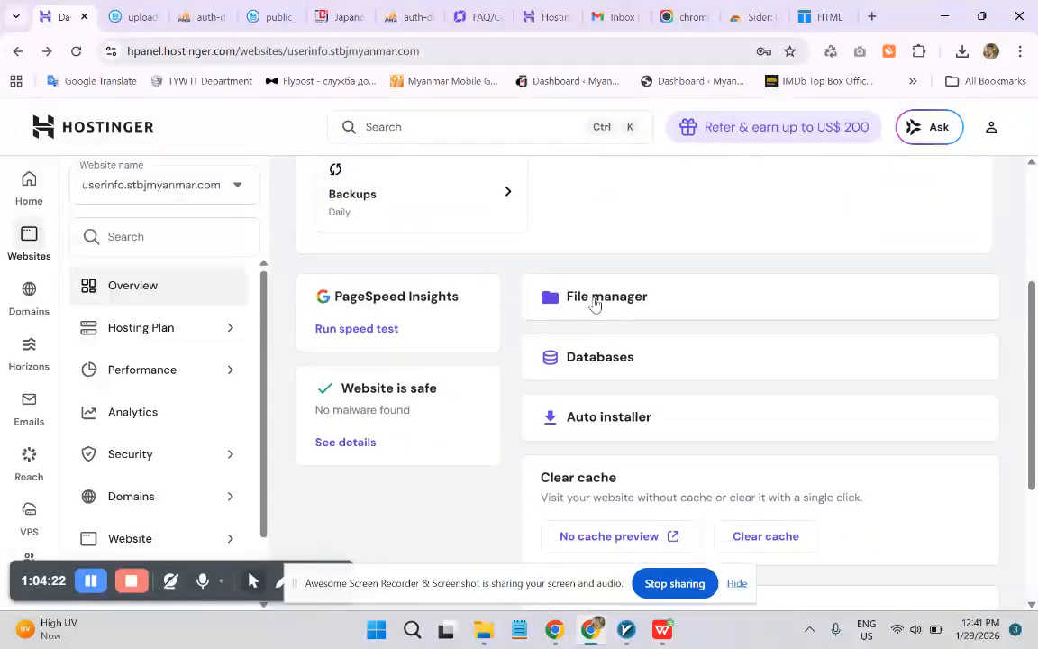
scroll(533, 278, up, 1)
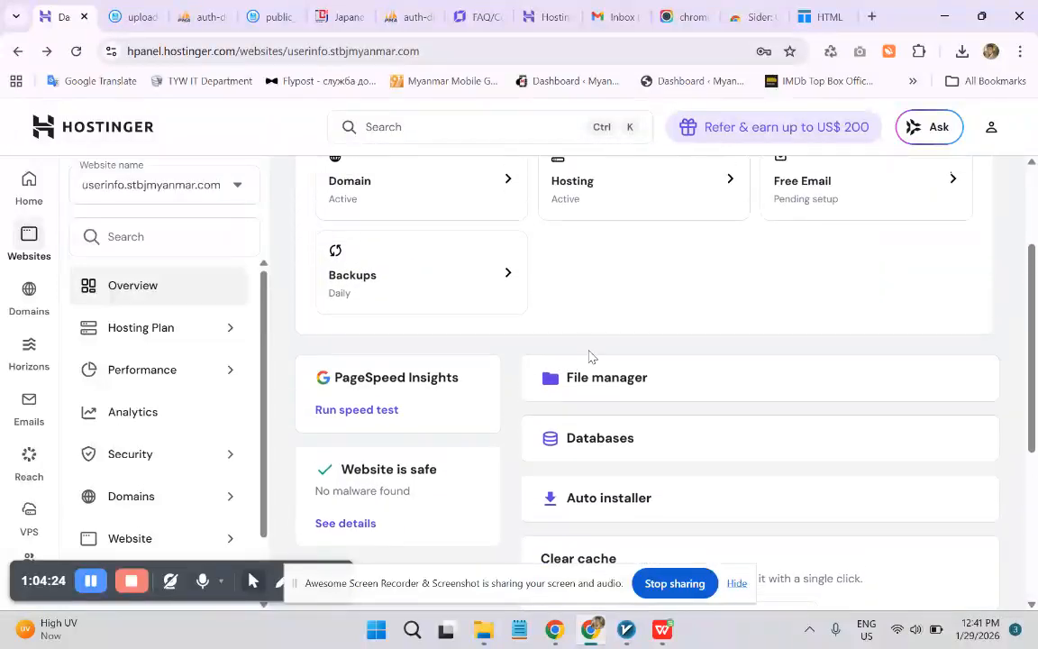
- Switch to the public STBJ Myanmar site and view the Results and Certificates, Registration and About STBJ submenus
click(323, 19)
mouse_move(671, 167)
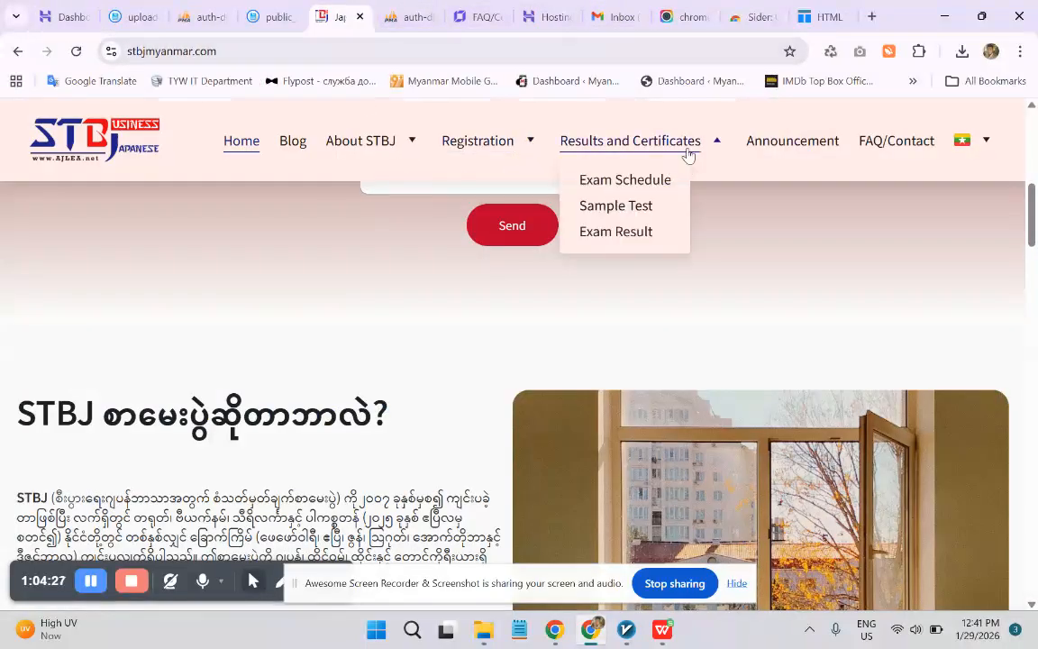
mouse_move(463, 144)
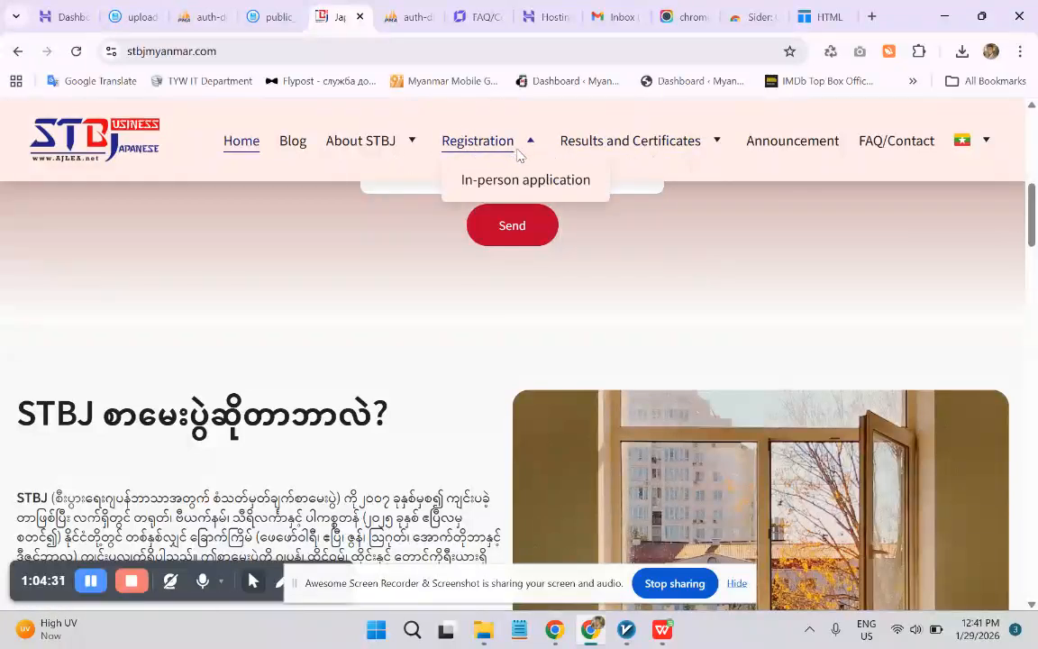
mouse_move(655, 144)
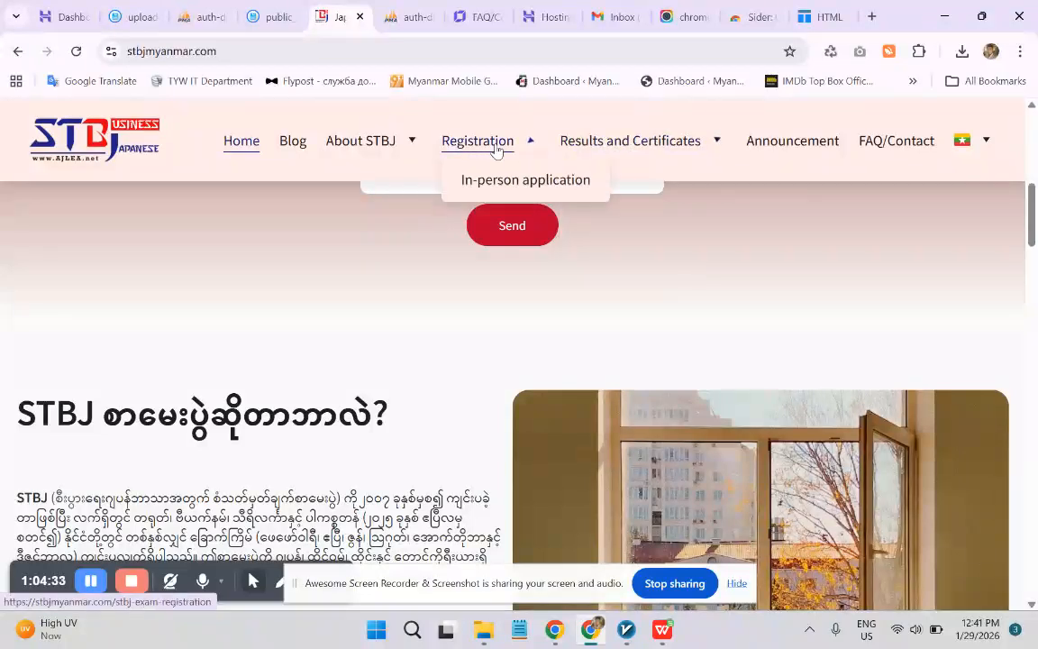
mouse_move(387, 143)
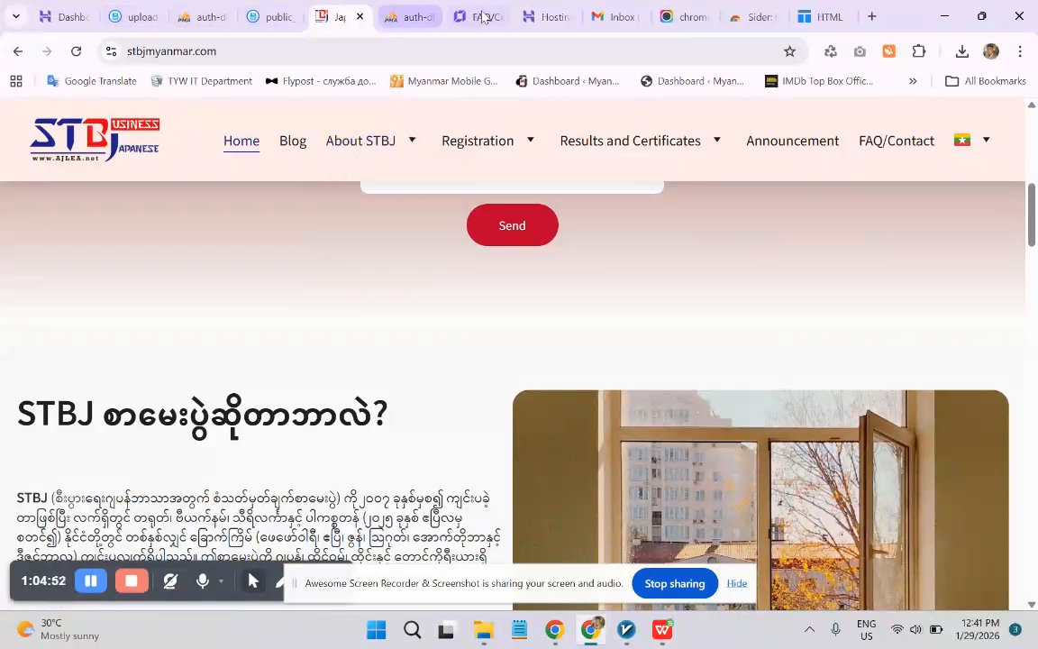
- Return to the website builder, view the elements that can be added to a page, and close the element list
click(539, 16)
click(490, 14)
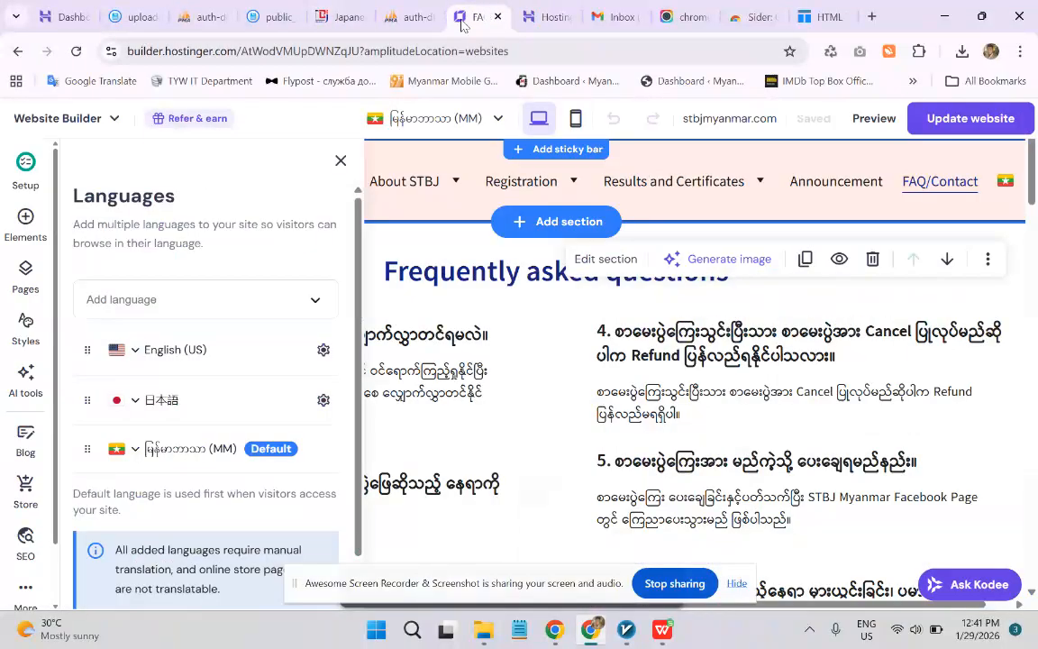
click(24, 219)
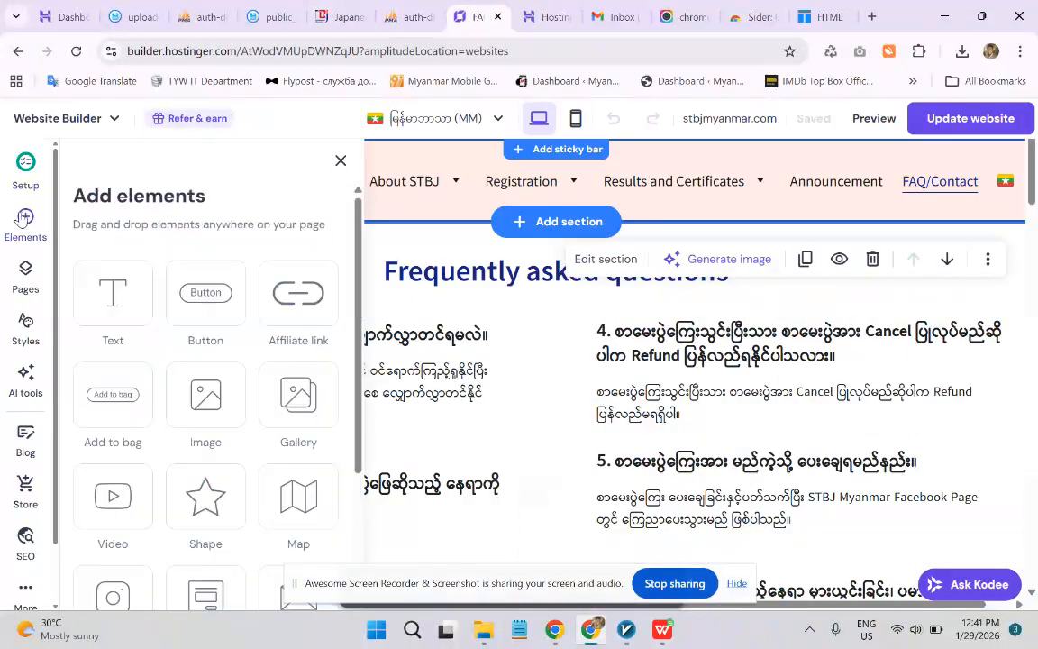
click(25, 218)
click(537, 14)
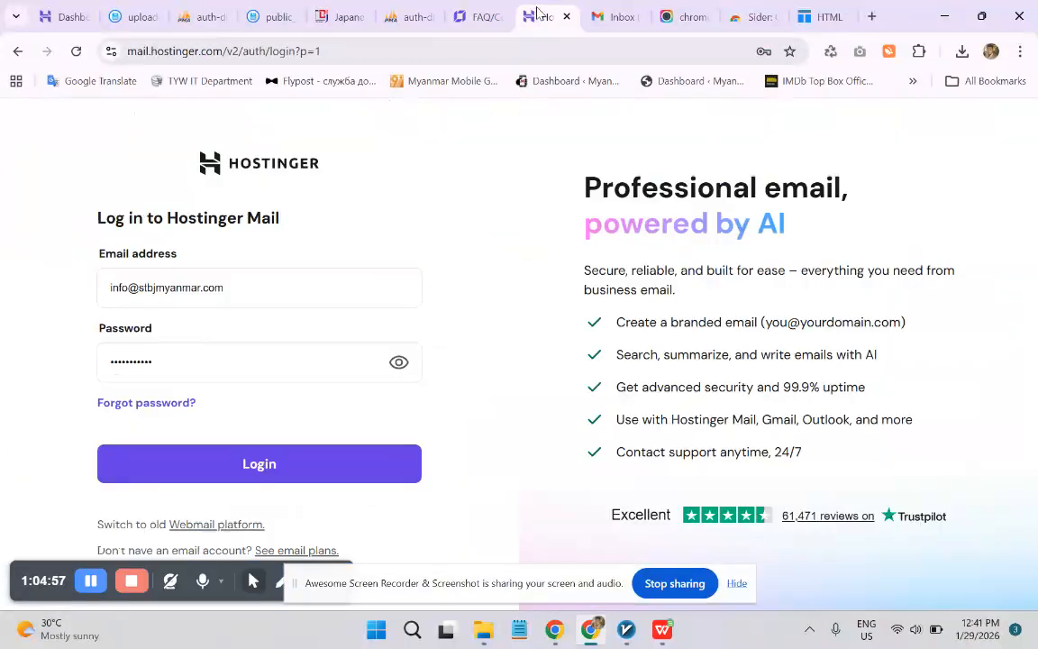
- Look through the FAQ/Contact page in the website builder, from the frequently asked questions to the contact details and map
click(462, 18)
mouse_move(441, 178)
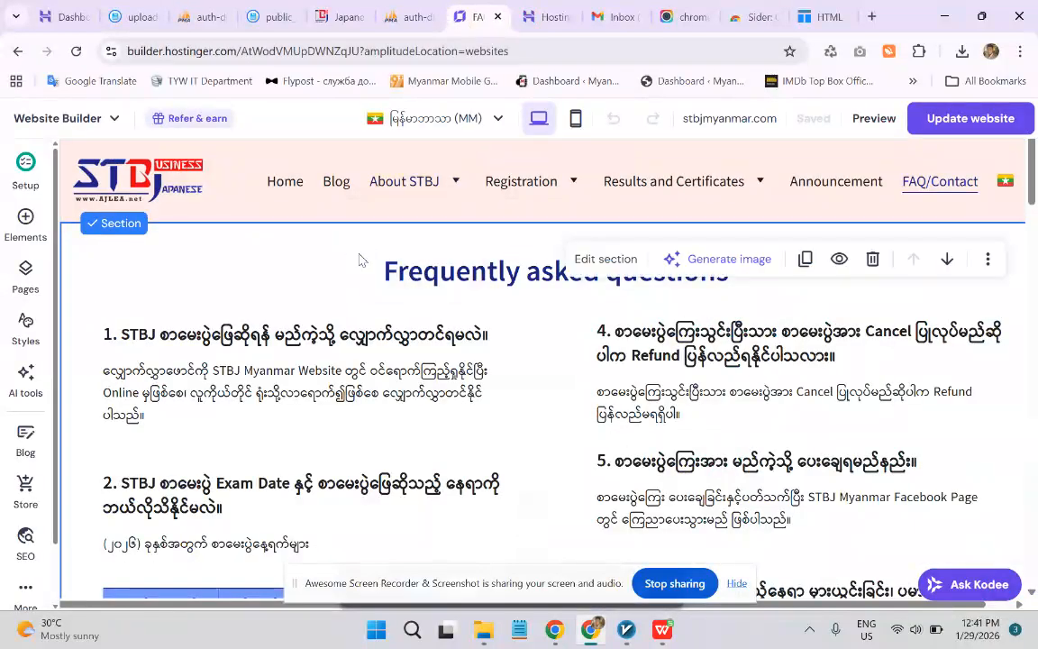
scroll(441, 255, down, 10)
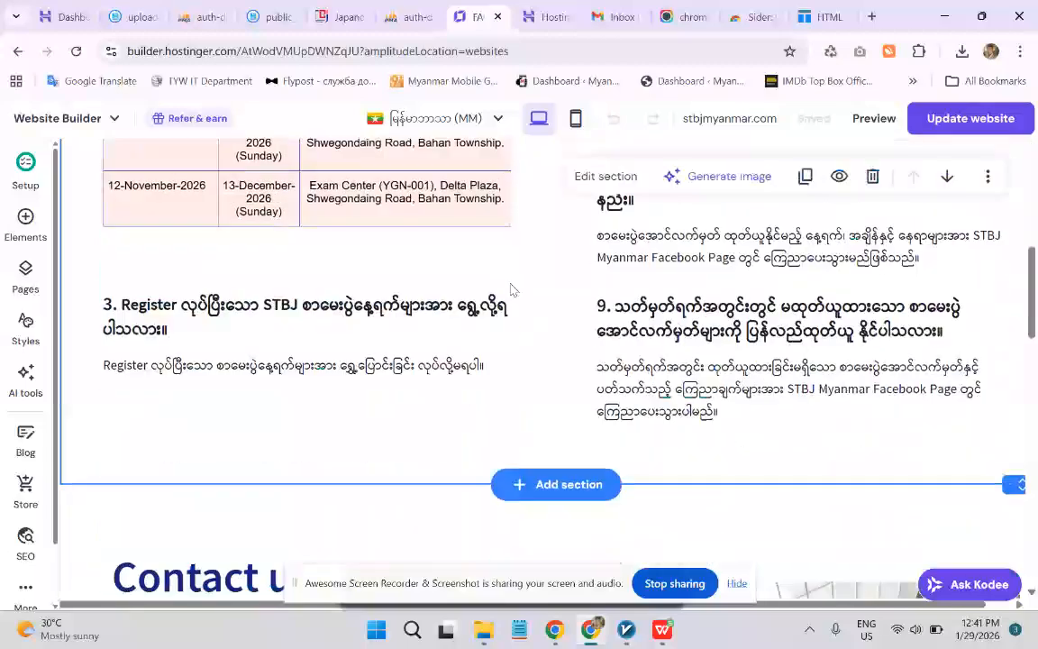
scroll(510, 290, down, 7)
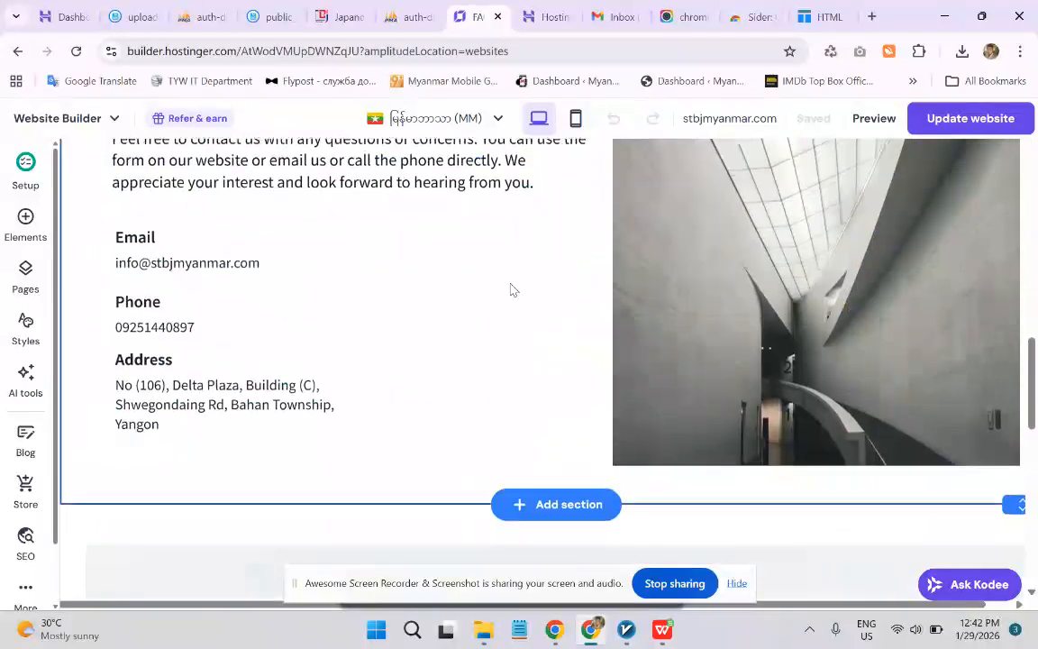
scroll(510, 289, down, 2)
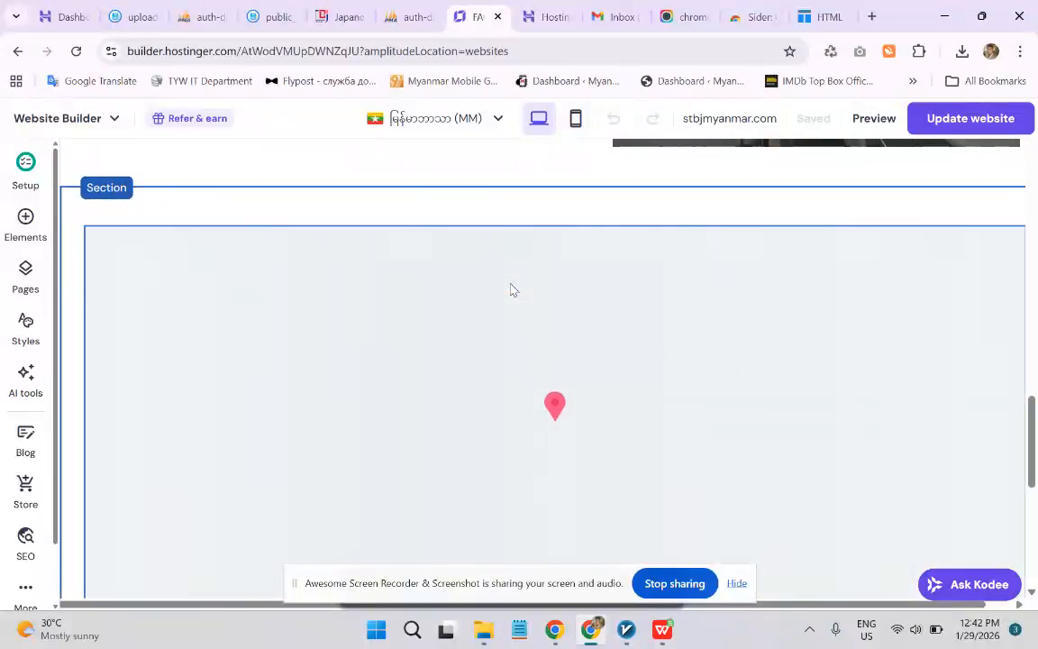
scroll(510, 289, down, 1)
scroll(510, 289, up, 10)
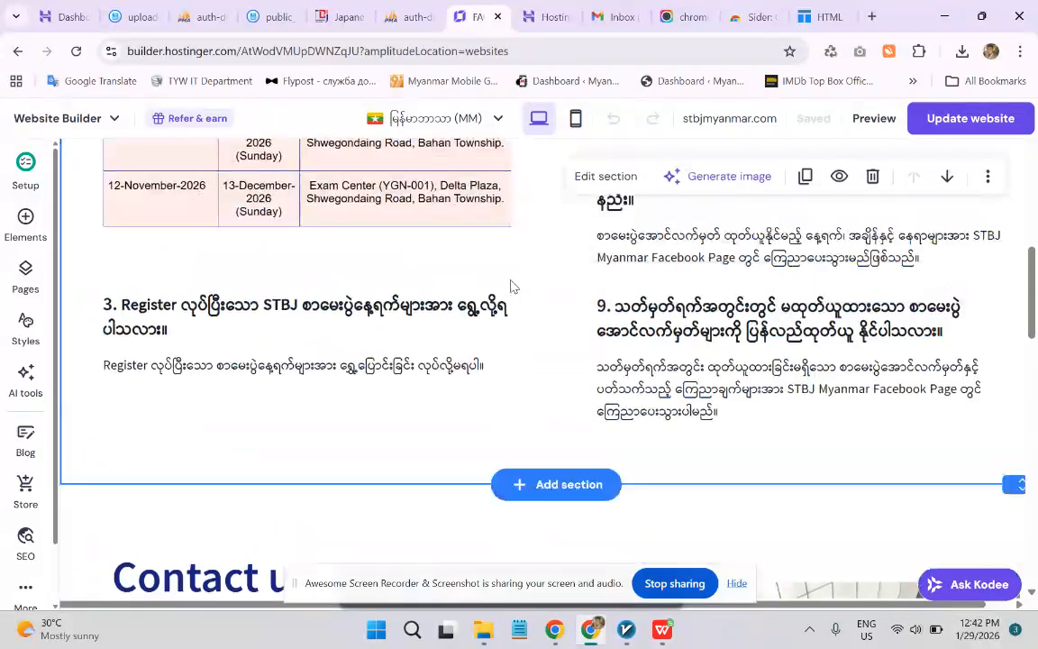
scroll(510, 287, up, 6)
scroll(507, 275, up, 3)
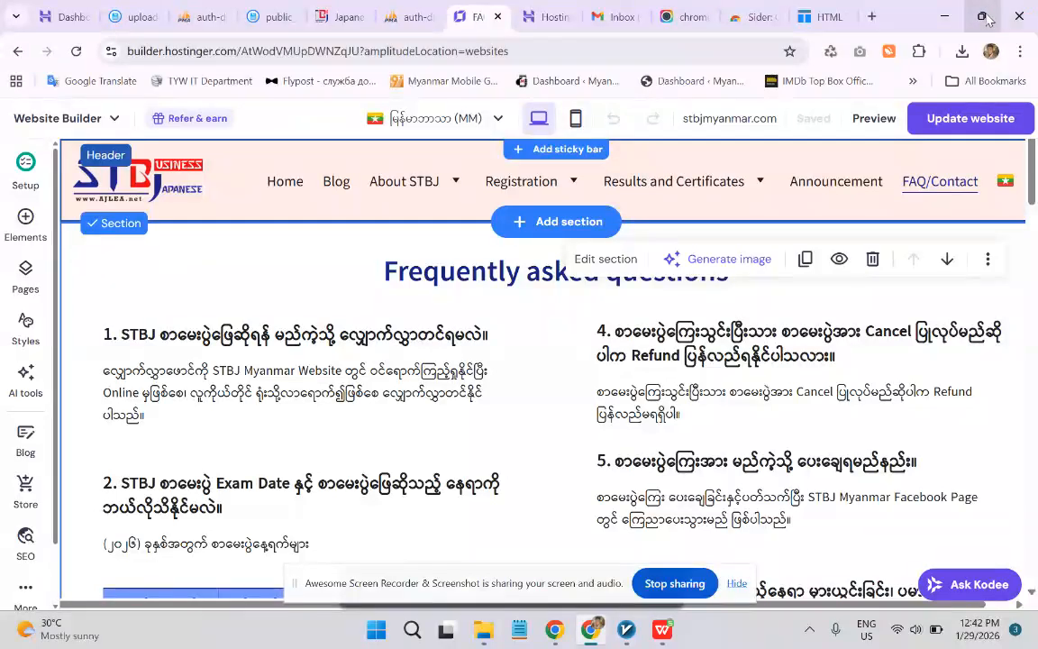
mouse_move(987, 20)
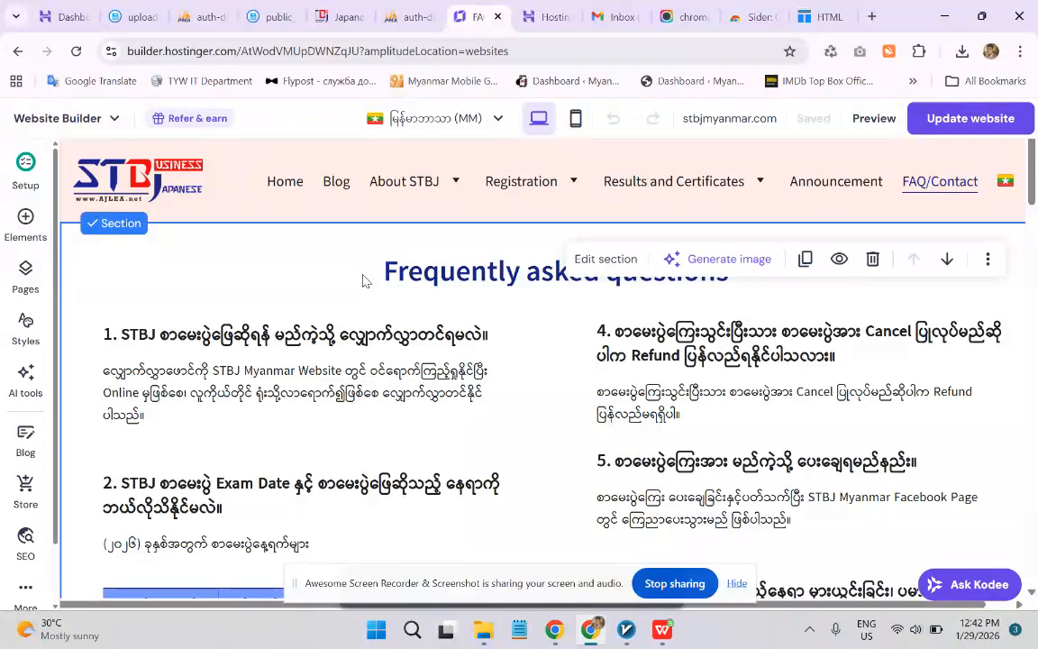
- Switch to the Sider extension's page in the Chrome Web Store
click(819, 14)
click(742, 20)
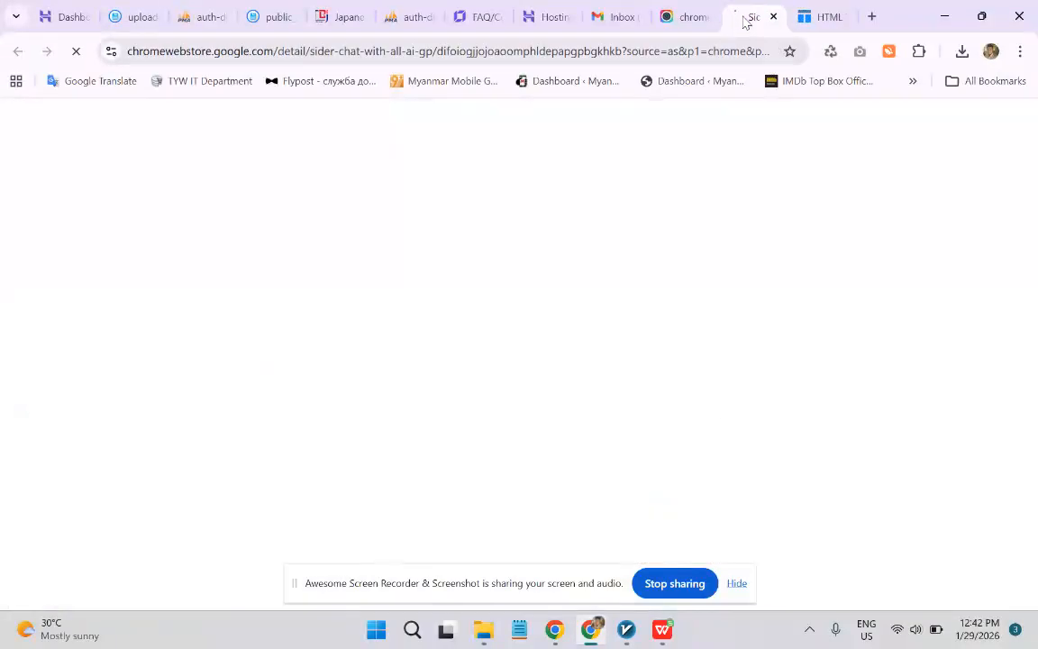